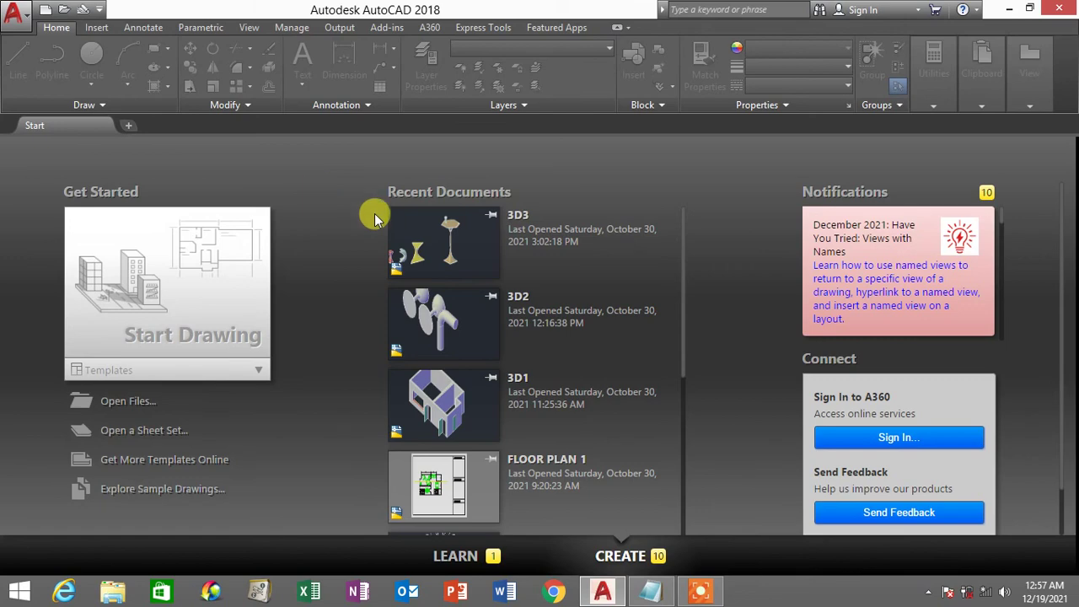
Switch to the Notepad settings notes and highlight the headings for the AutoCAD Workspace button and the Customization List button.
click(651, 592)
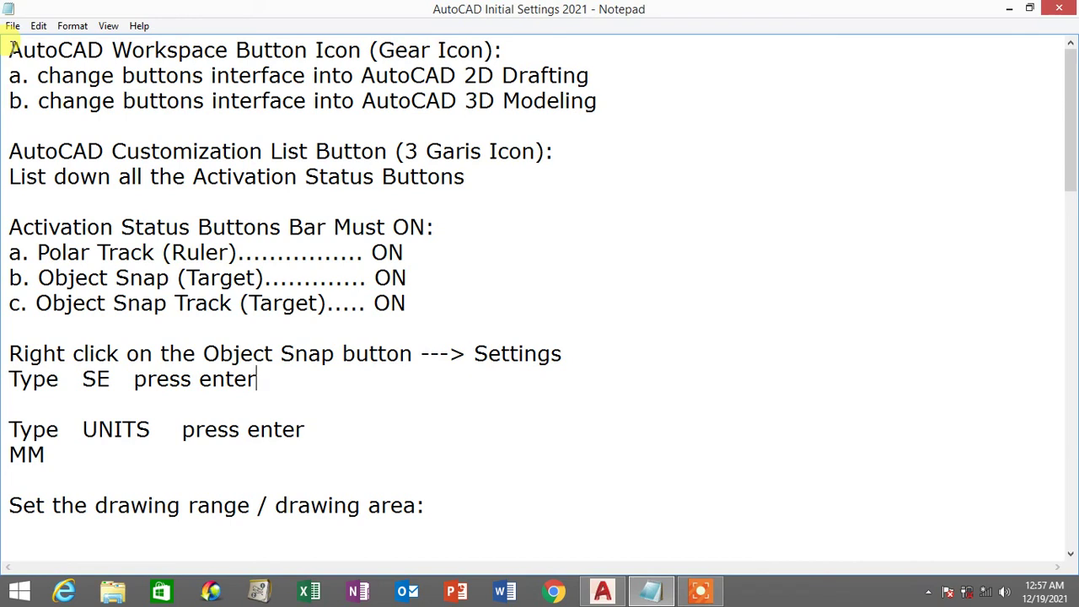
drag(10, 49, 524, 43)
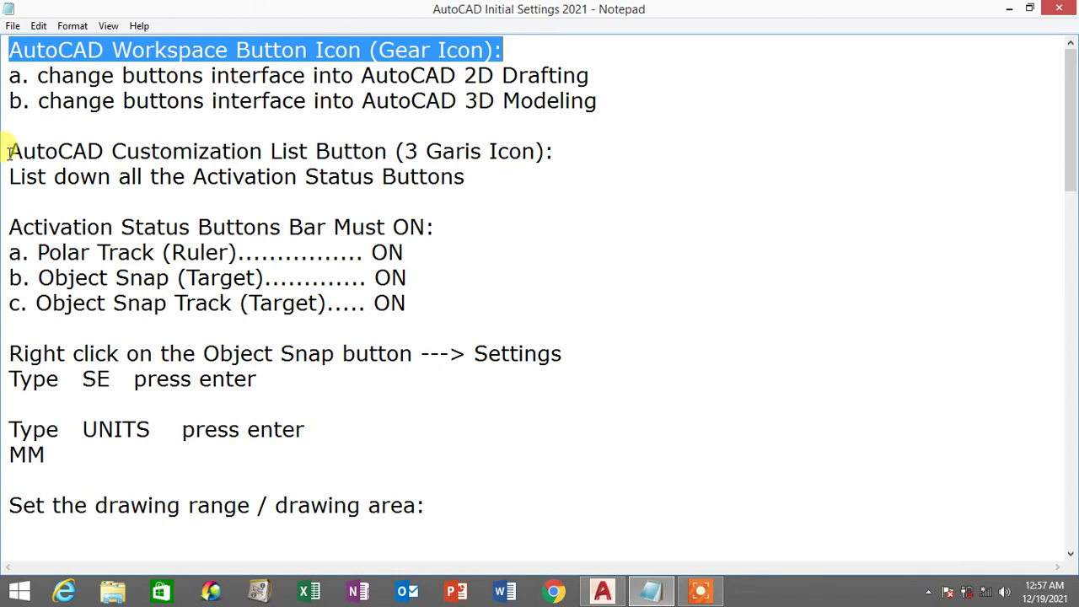
drag(10, 152, 391, 152)
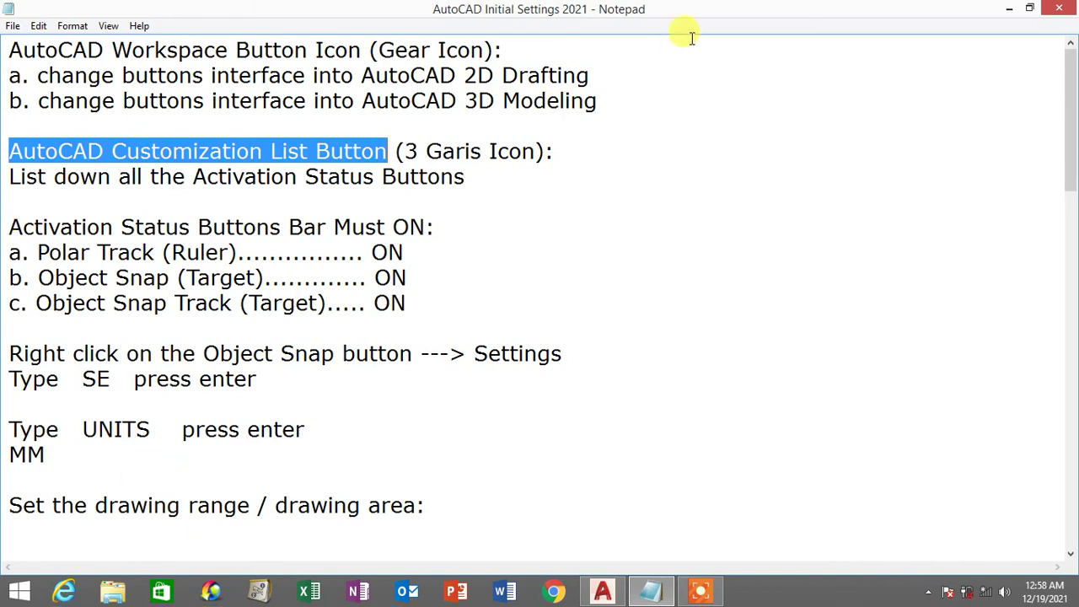
Minimize Notepad and AutoCAD to locate the AutoCAD 2018 shortcut on the desktop, and return to the AutoCAD window.
click(1011, 7)
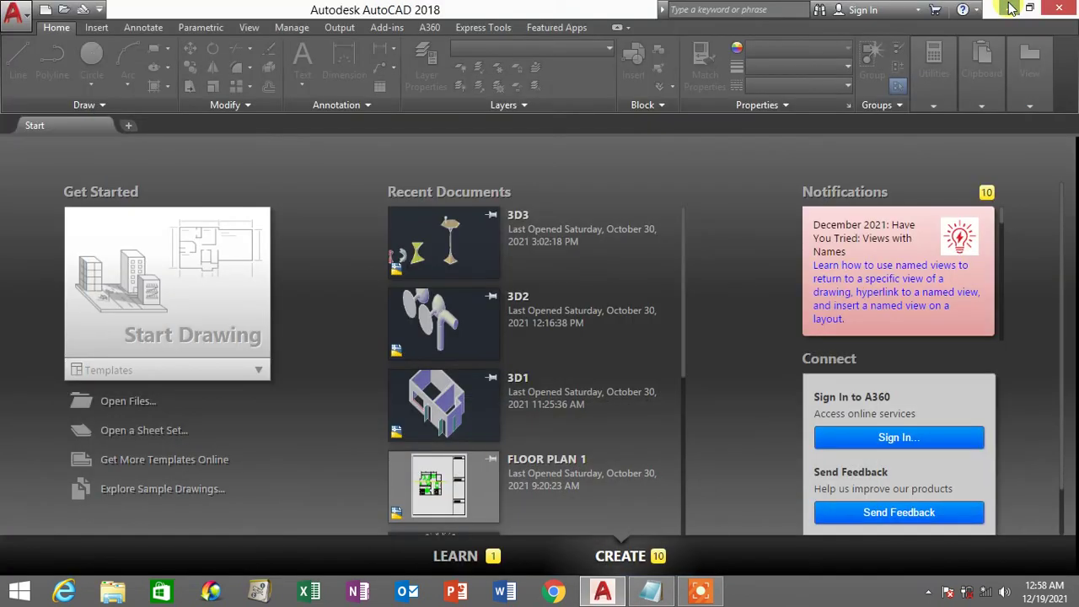
click(1014, 8)
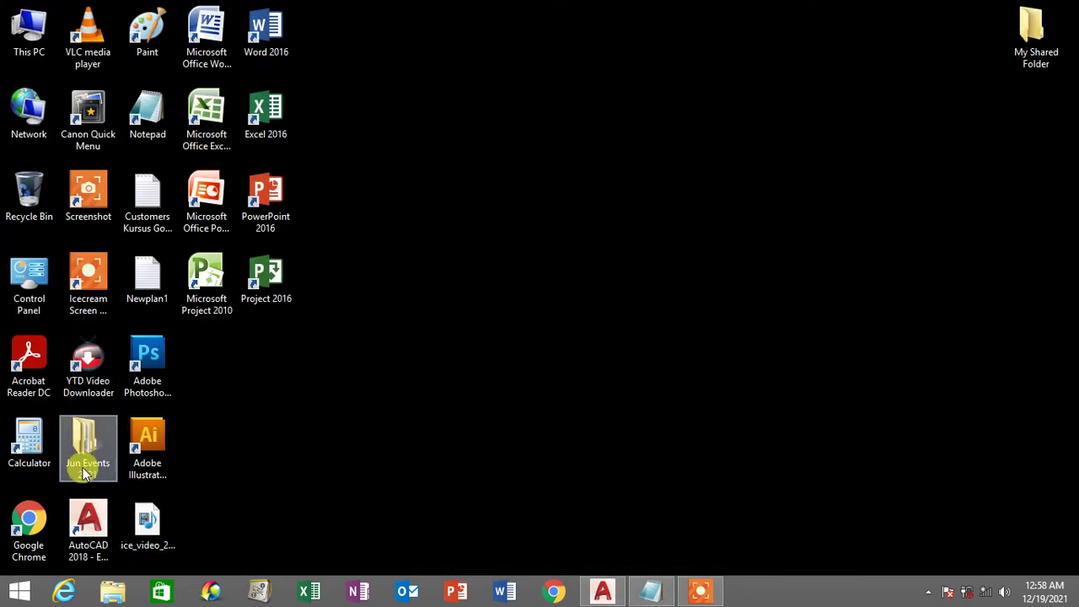
click(102, 531)
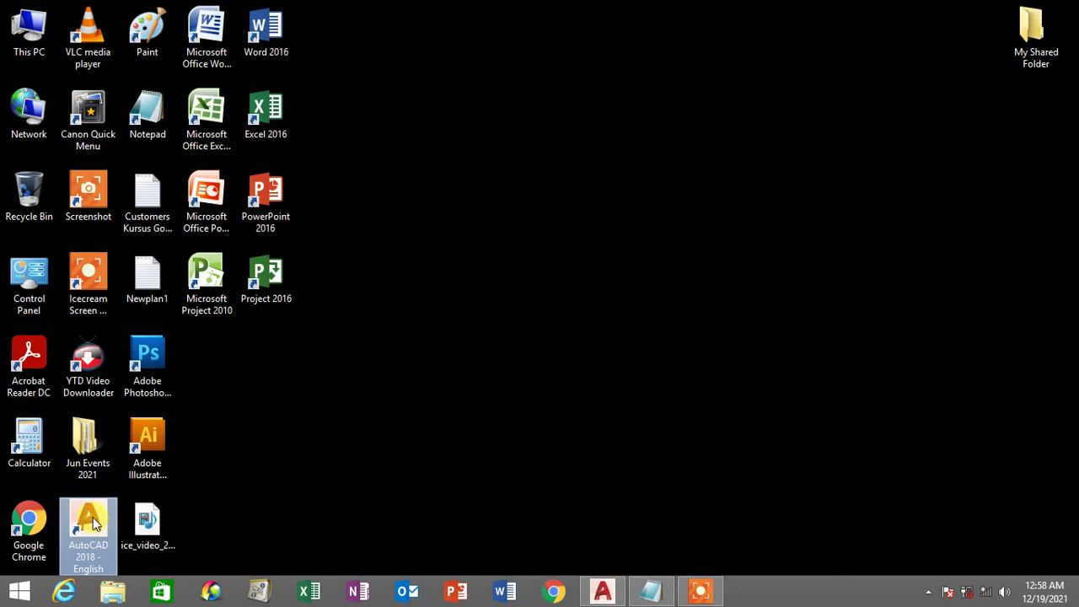
click(601, 590)
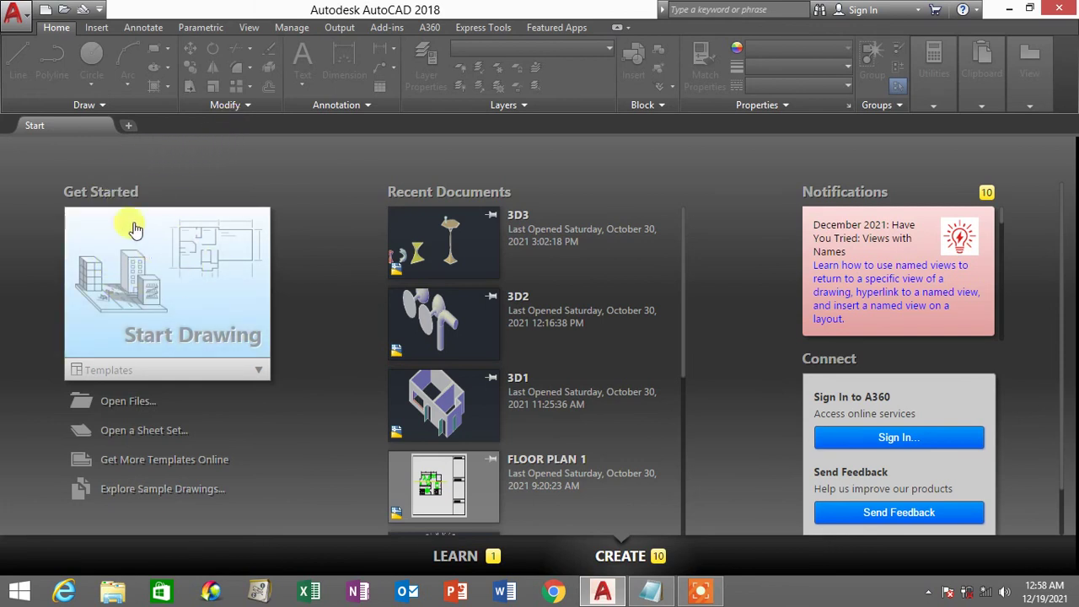
click(14, 15)
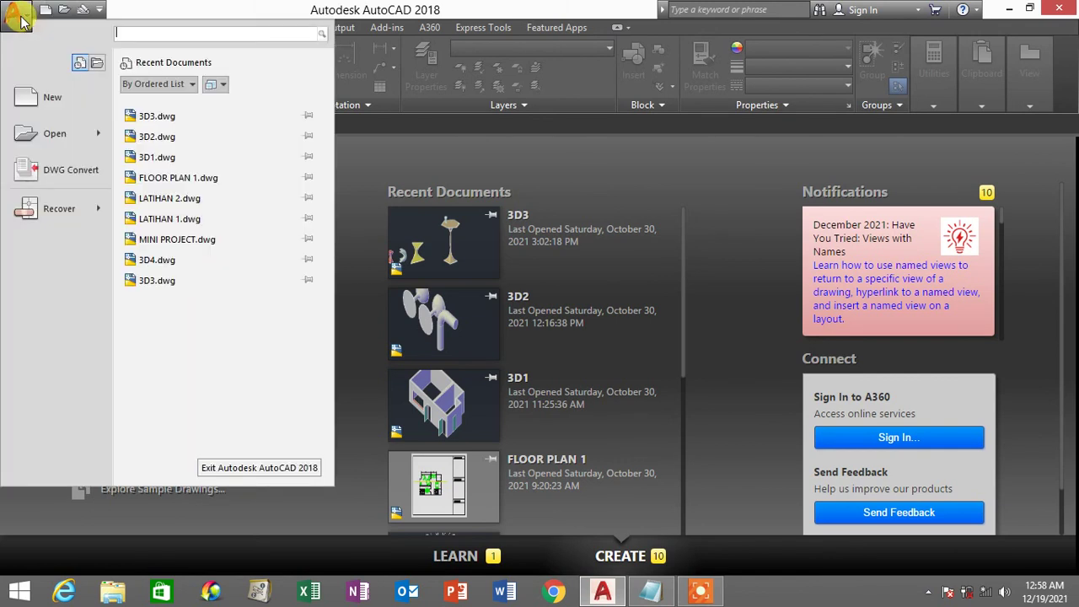
click(70, 102)
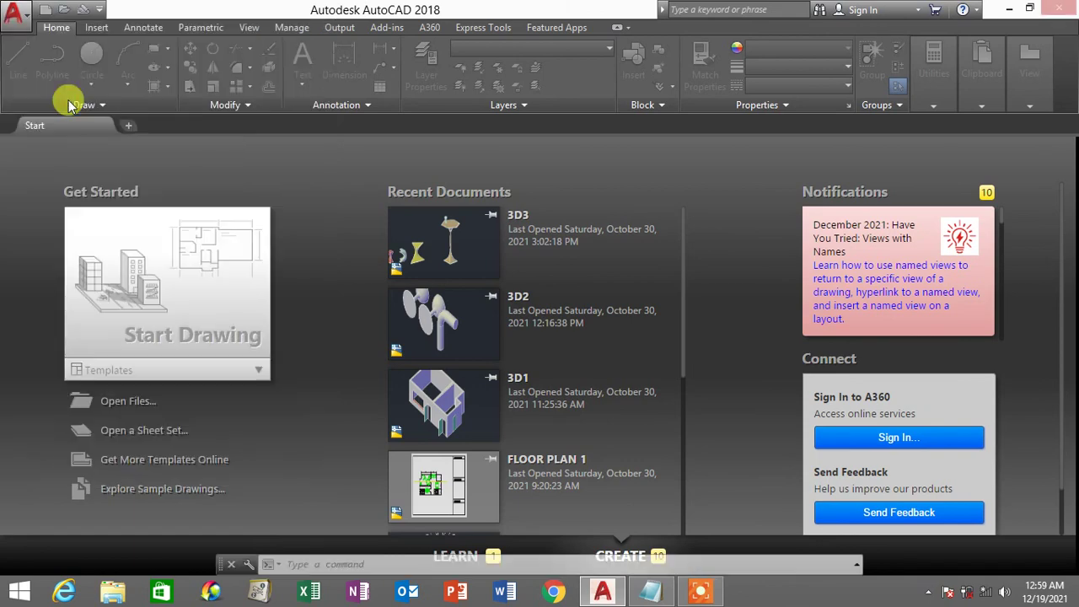
click(468, 257)
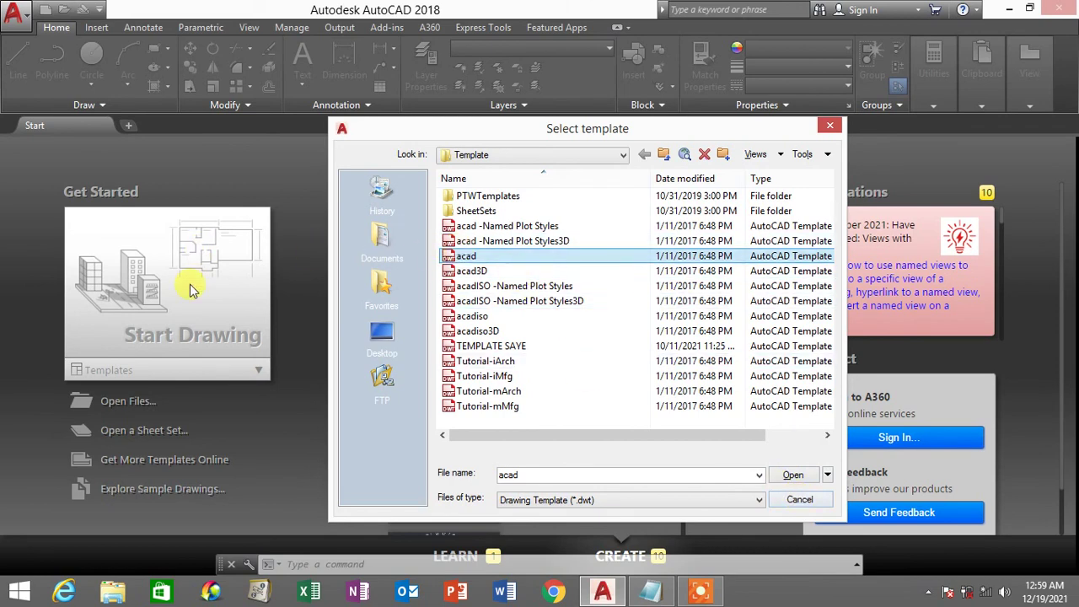
click(801, 500)
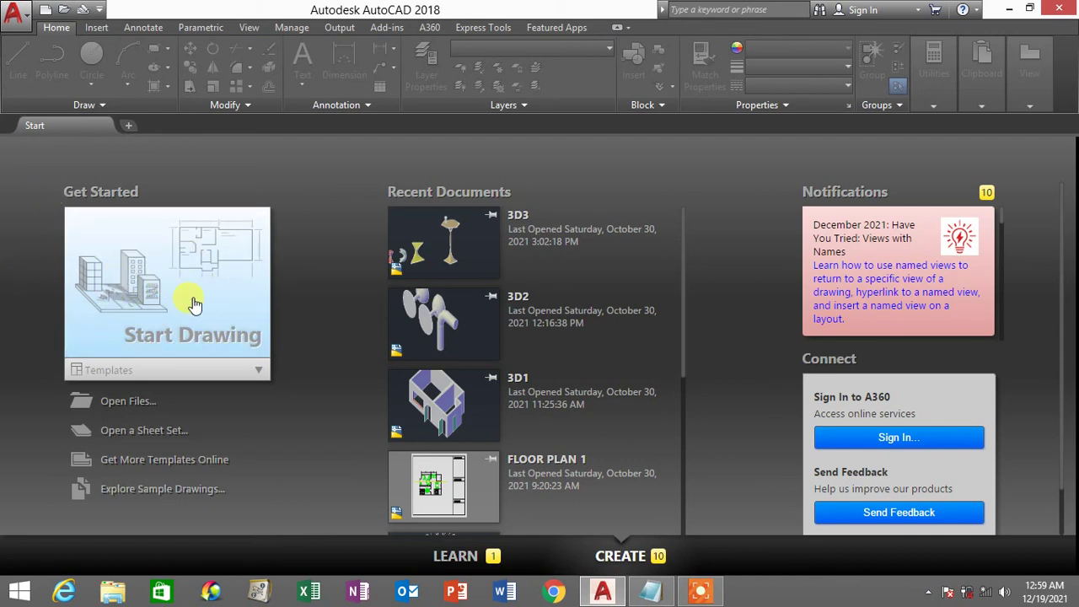
click(14, 18)
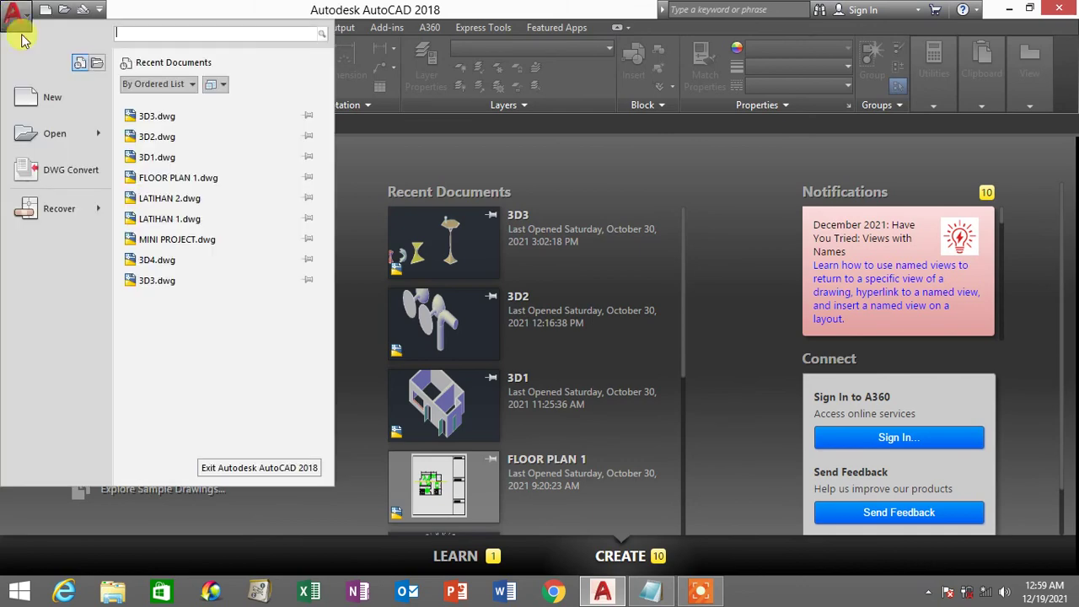
click(40, 95)
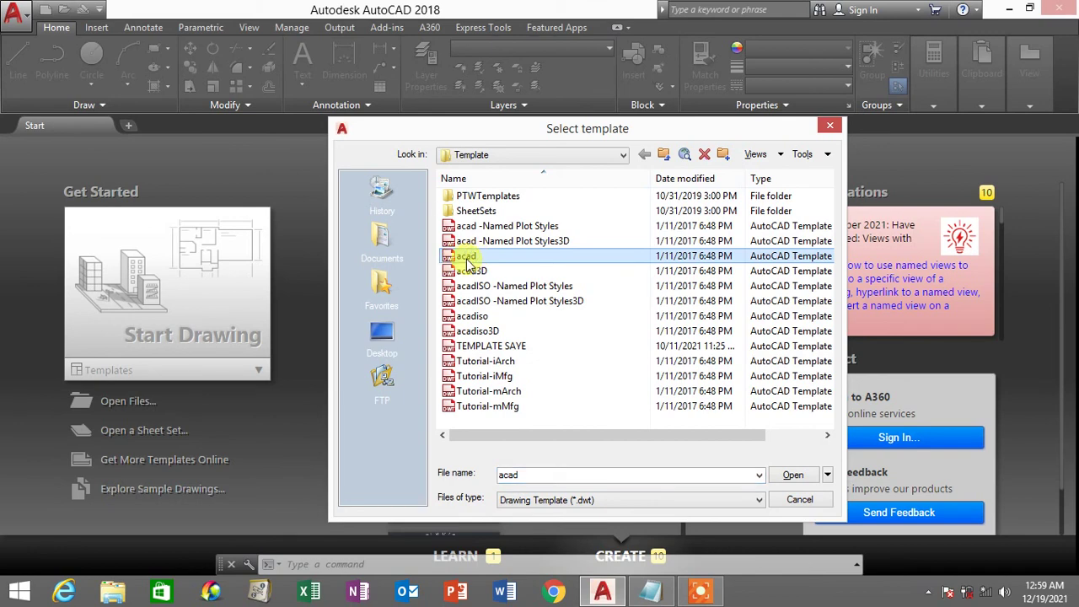
click(805, 499)
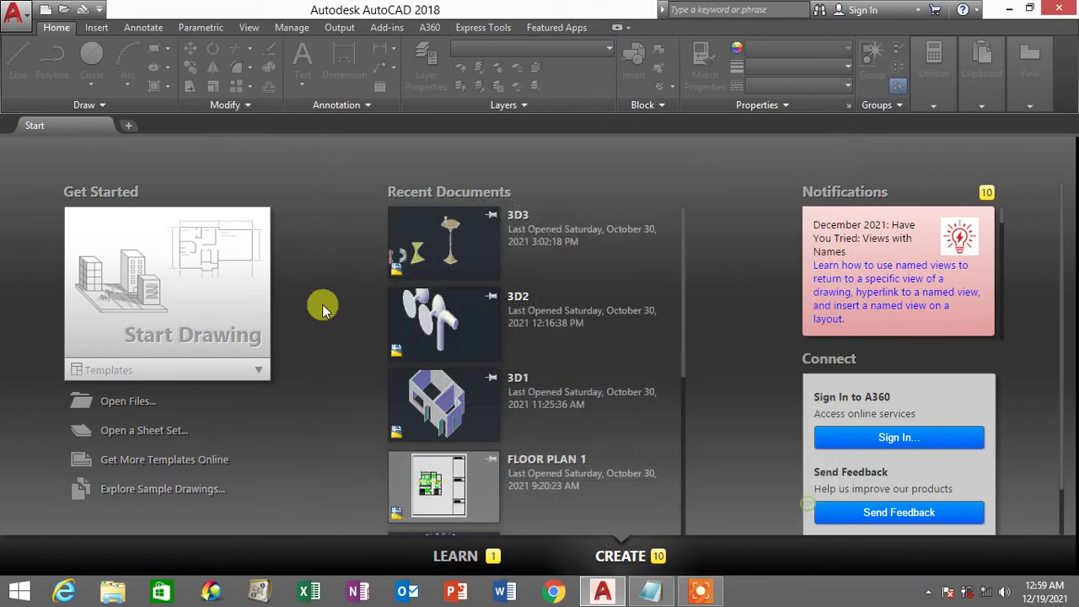
Start a new blank drawing directly from the Start page without picking a template.
click(187, 300)
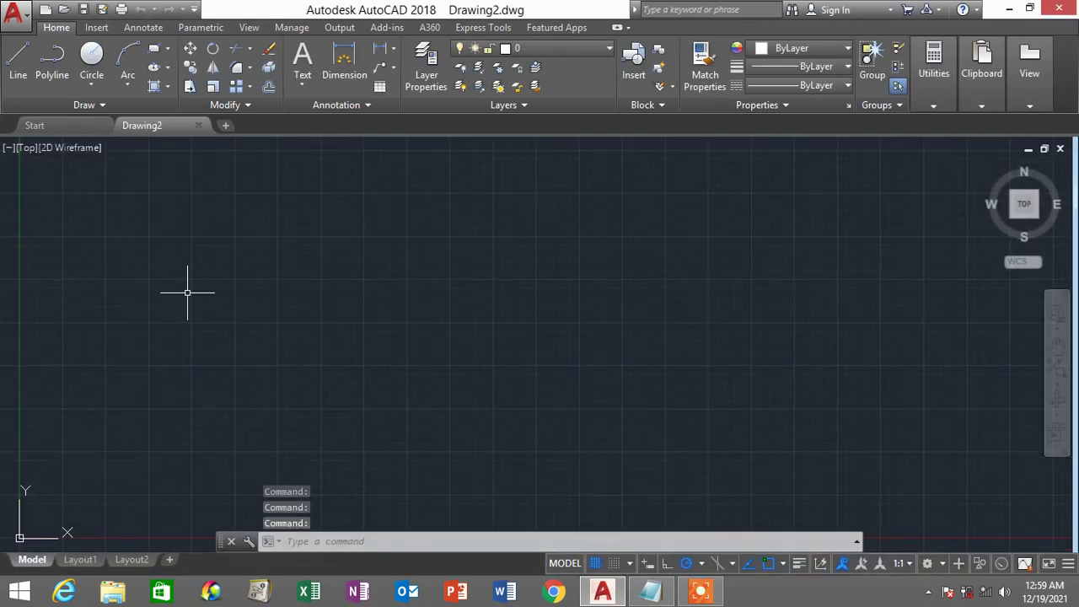
Switch to Notepad and review the notes on the gear-icon Workspace button, covering the 2D Drafting and 3D Modeling interfaces.
click(651, 592)
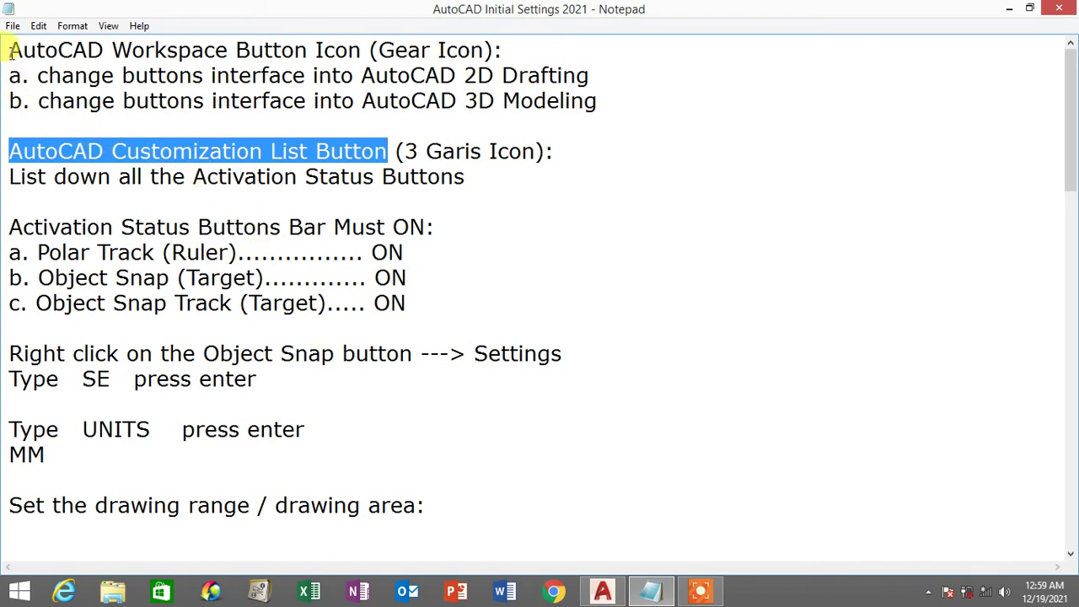
drag(11, 52, 357, 42)
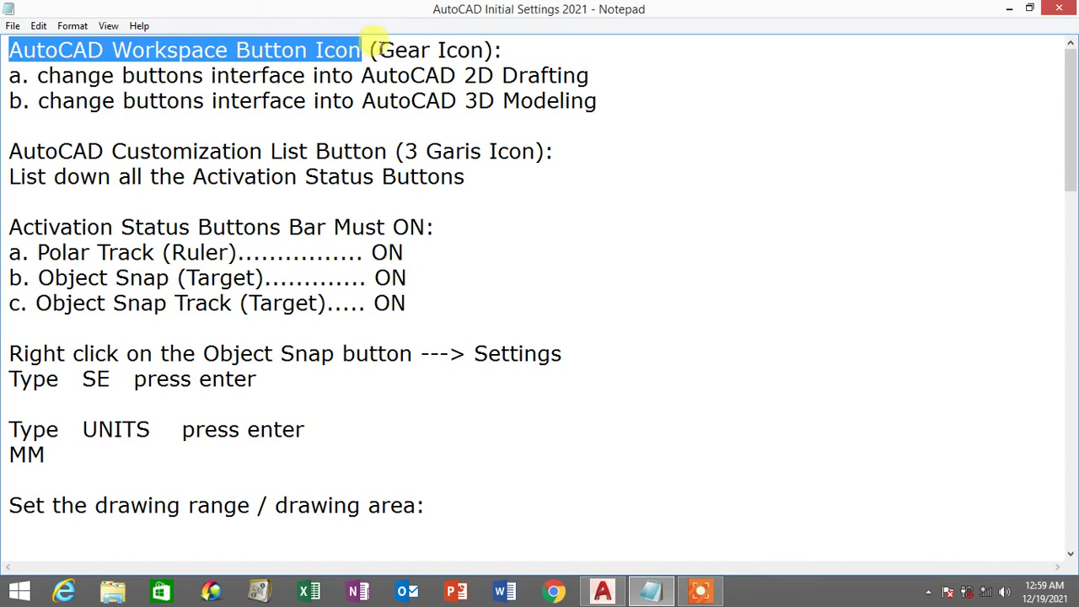
drag(377, 51, 495, 49)
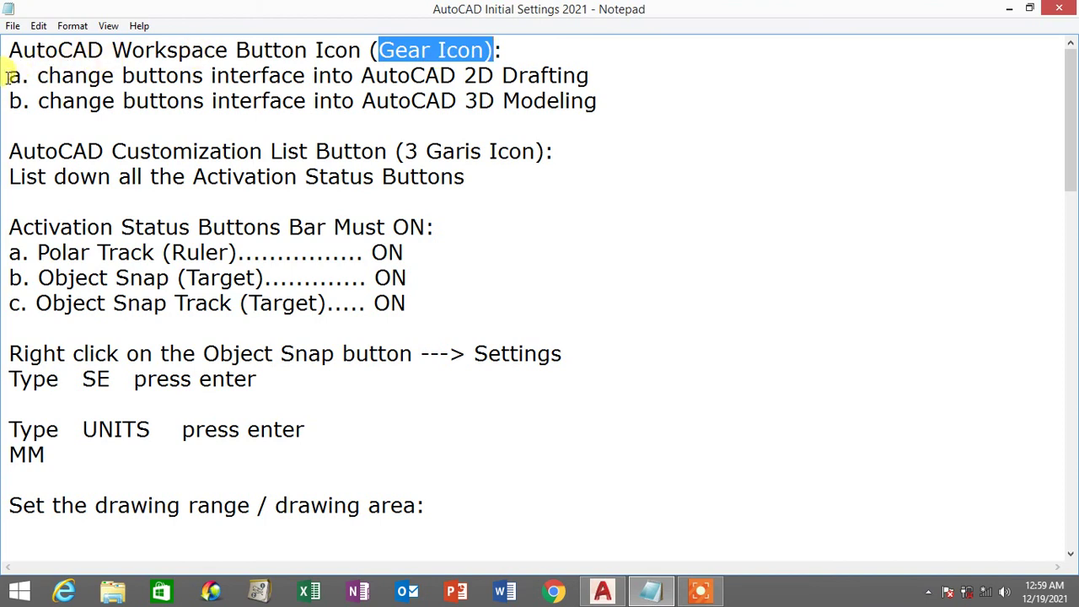
drag(7, 76, 604, 76)
drag(8, 102, 611, 102)
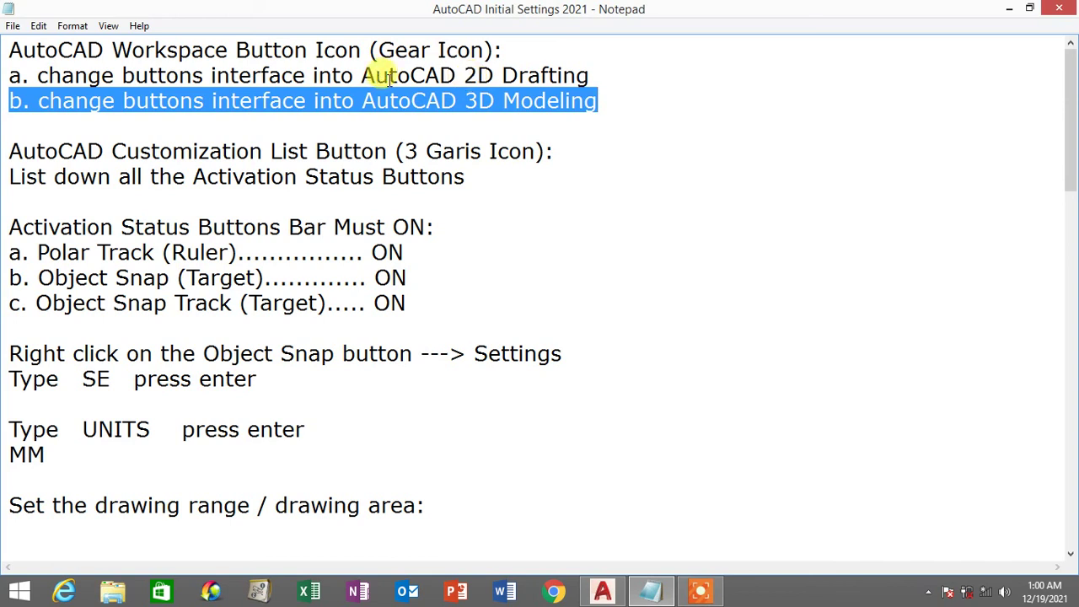
click(363, 75)
drag(362, 75, 589, 75)
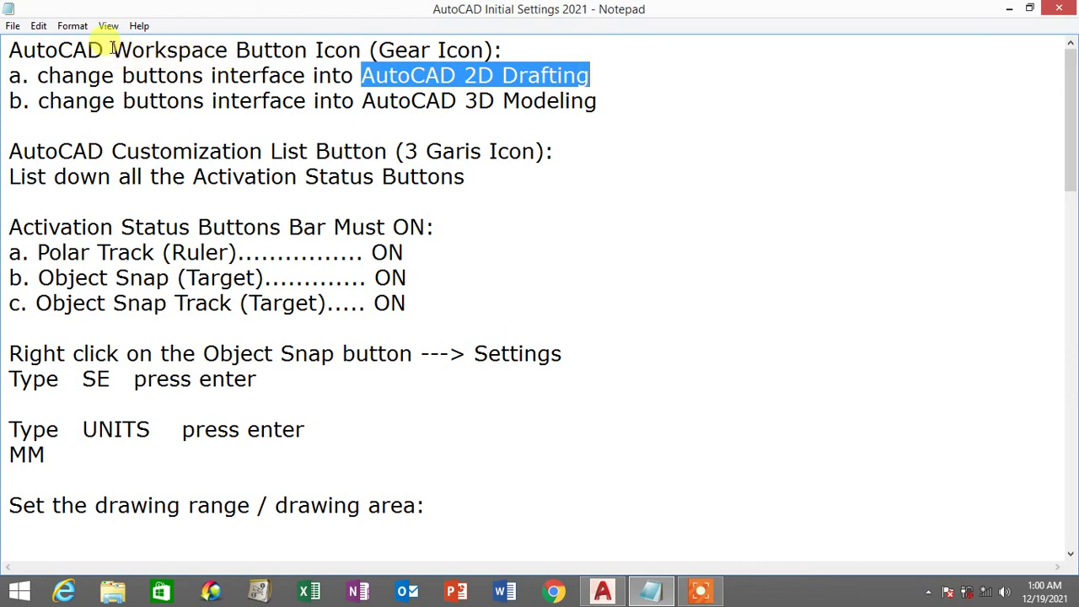
drag(112, 51, 217, 47)
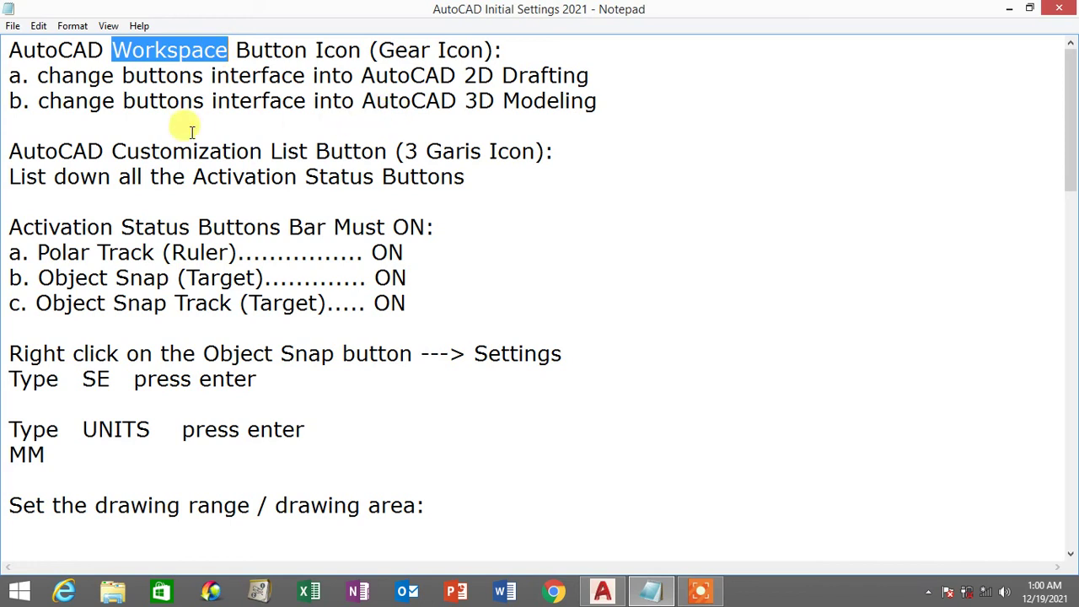
drag(9, 100, 597, 99)
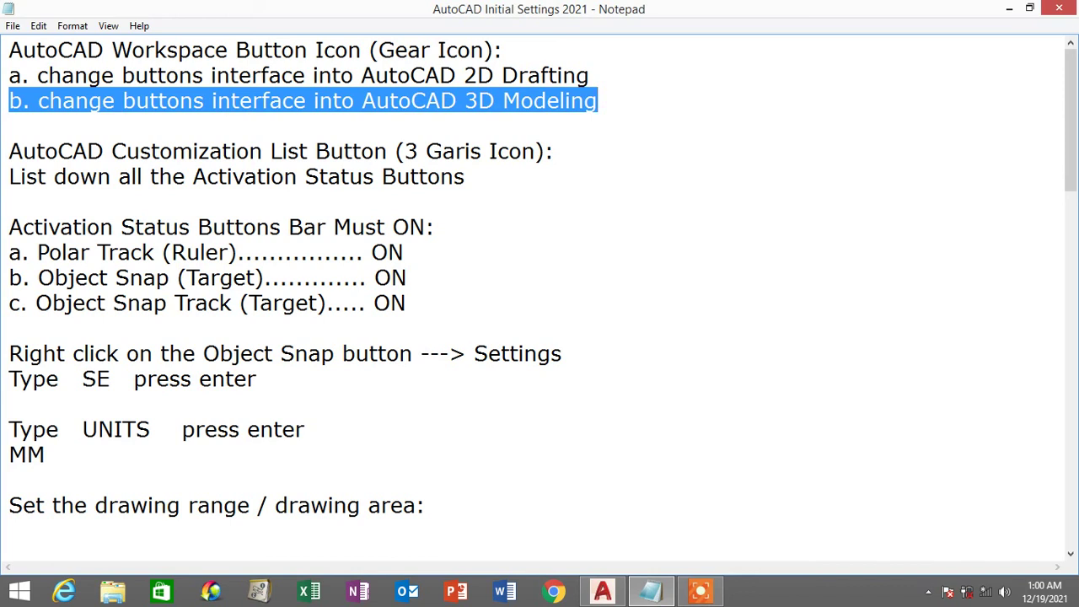
drag(9, 50, 305, 49)
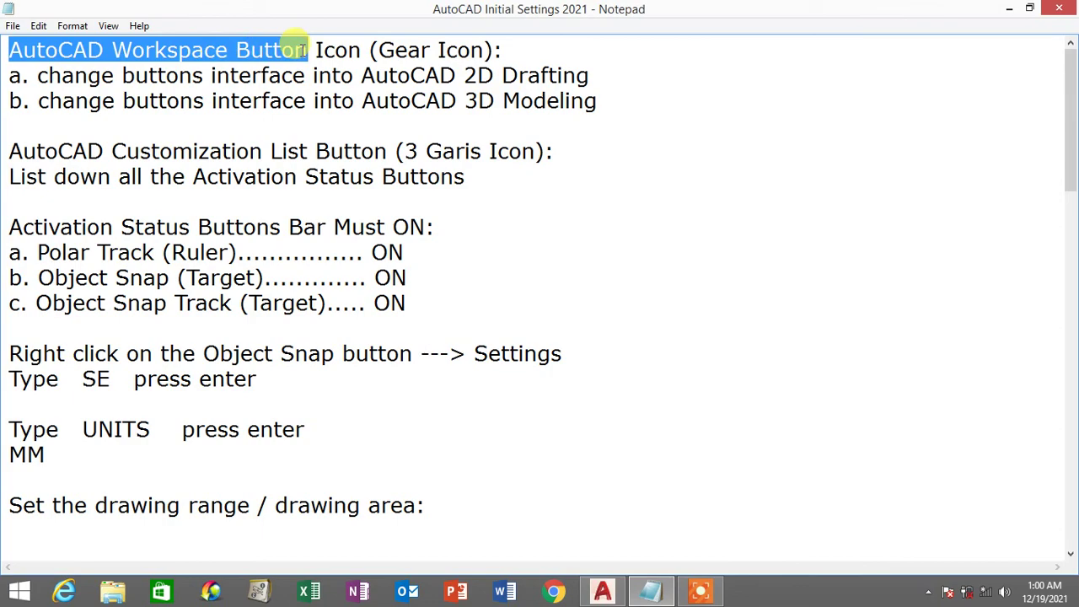
Return to AutoCAD and select Drafting & Annotation as the workspace for the new drawing.
click(602, 591)
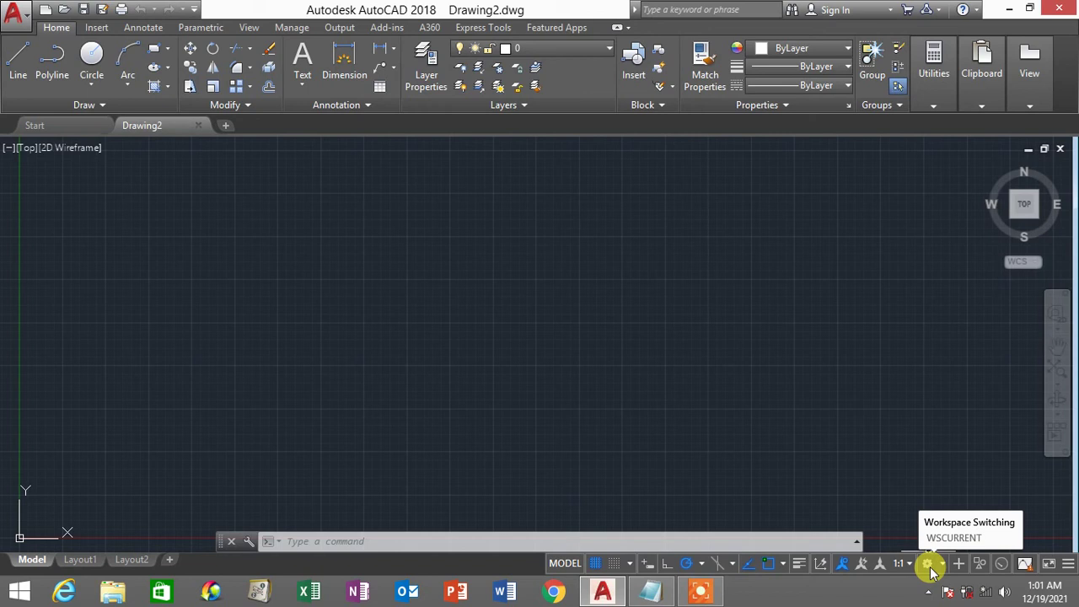
click(929, 565)
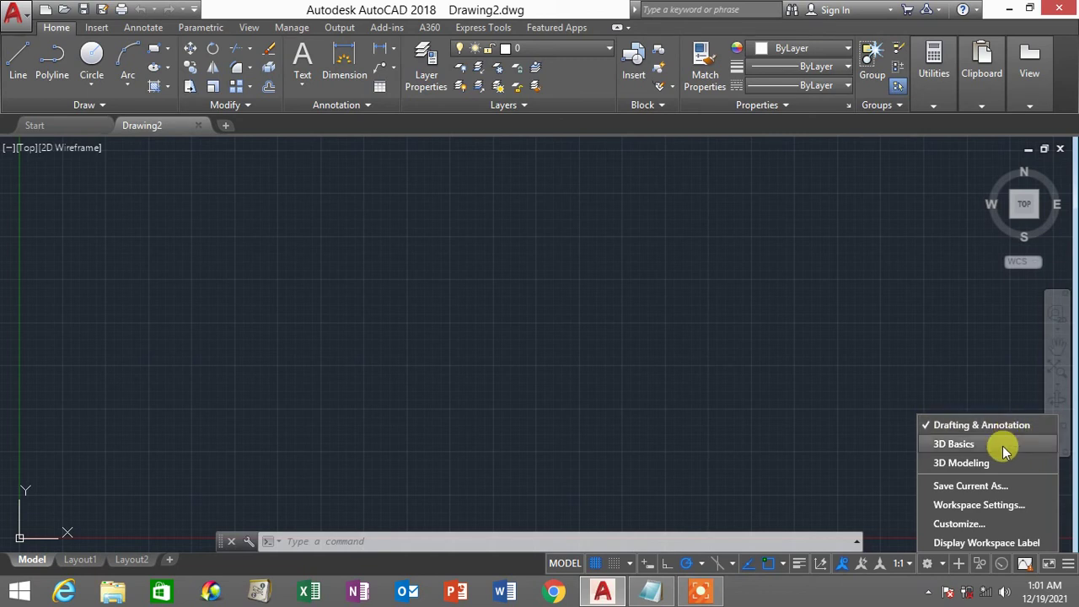
click(963, 428)
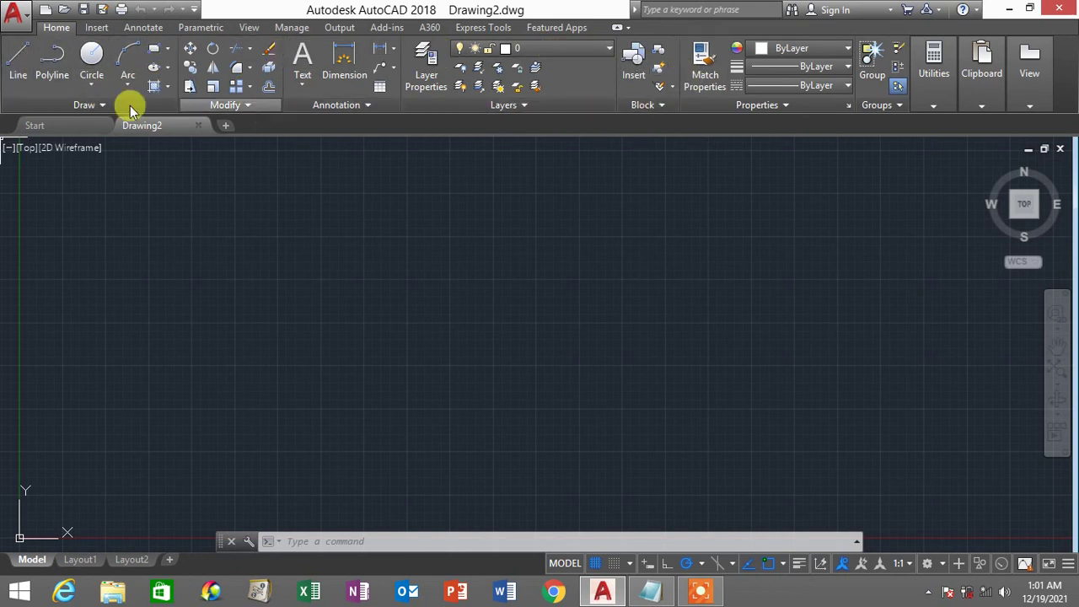
Switch the workspace to 3D Modeling and view the solid primitives offered with the Box tool.
click(934, 565)
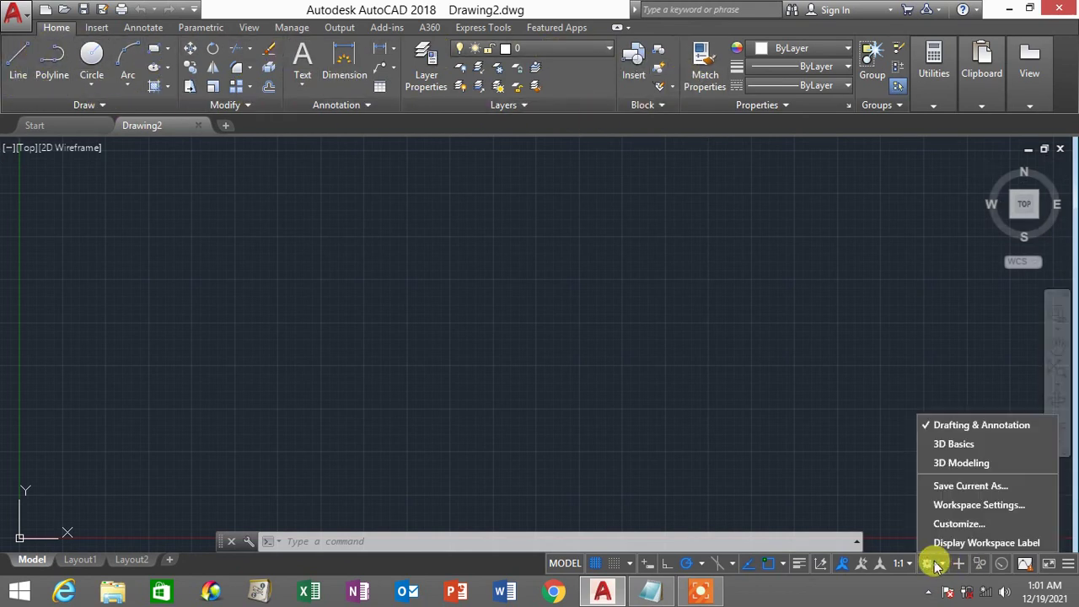
click(953, 464)
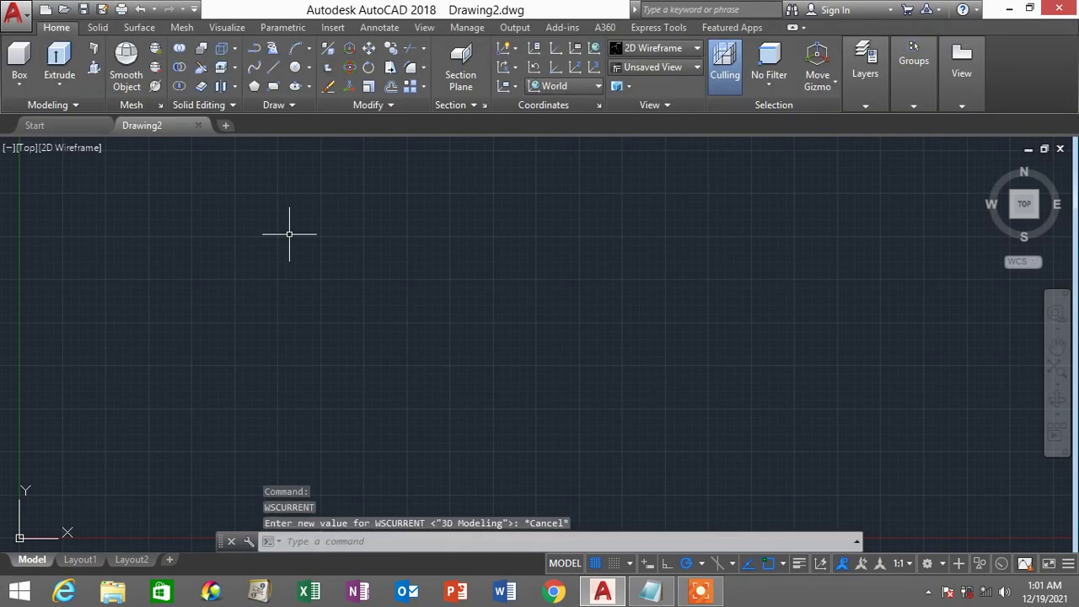
click(17, 86)
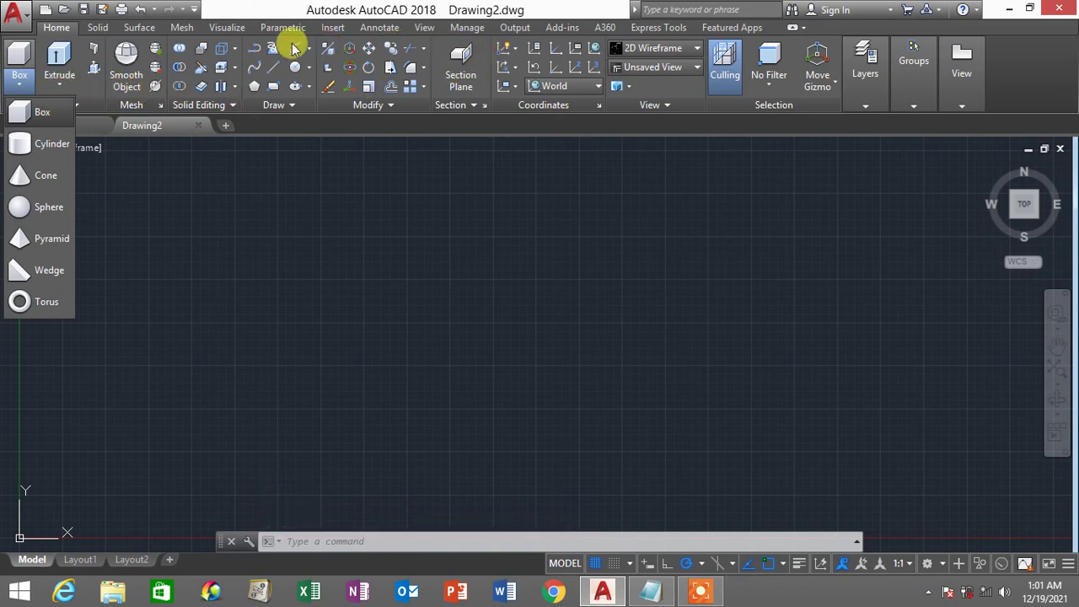
click(449, 232)
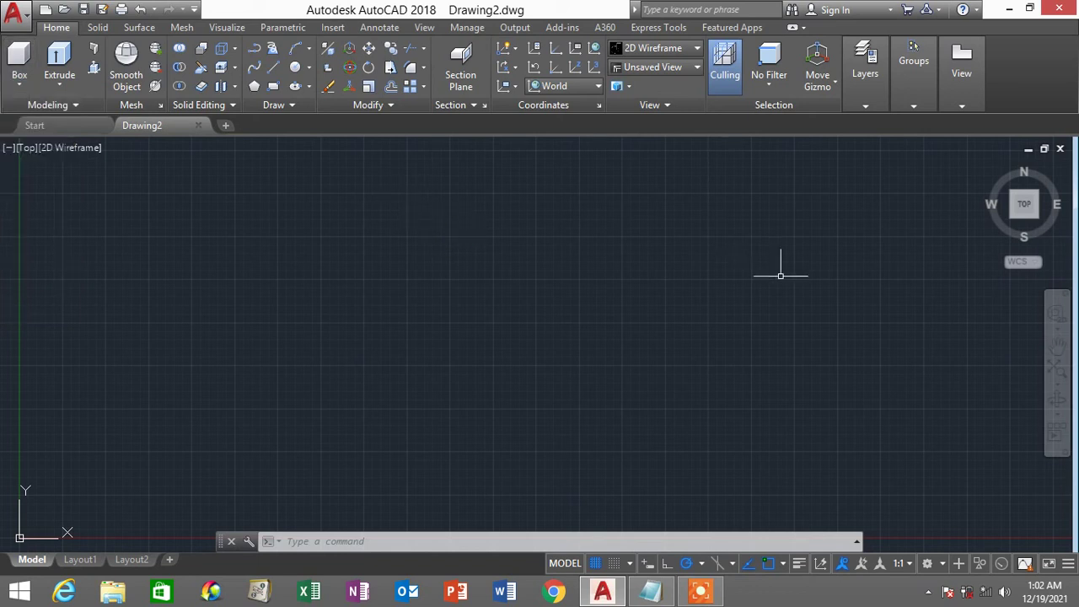
Switch the workspace from 3D Modeling back to Drafting & Annotation.
click(931, 564)
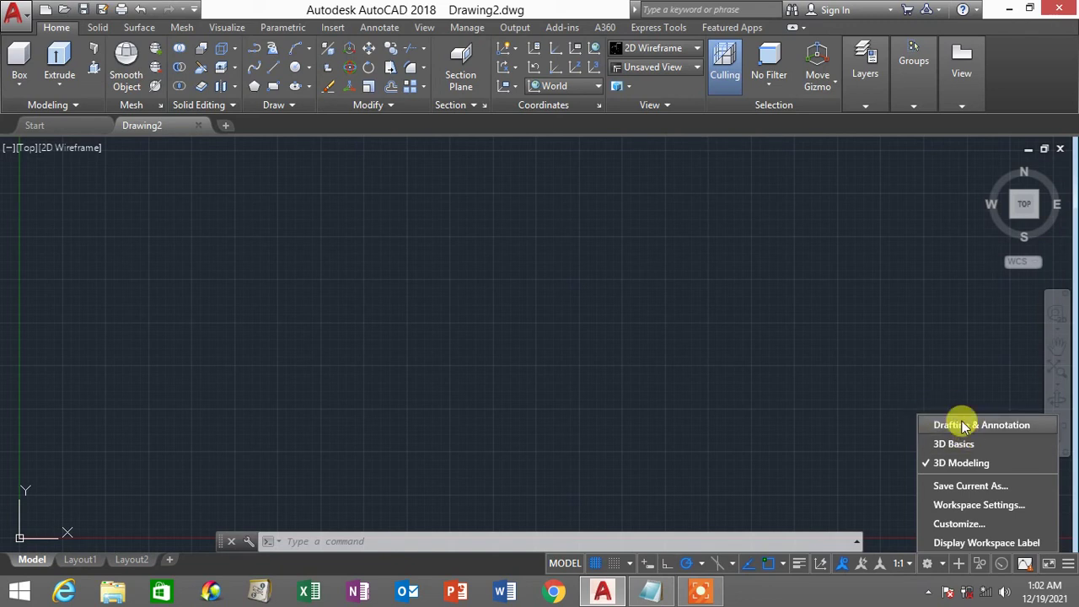
click(959, 425)
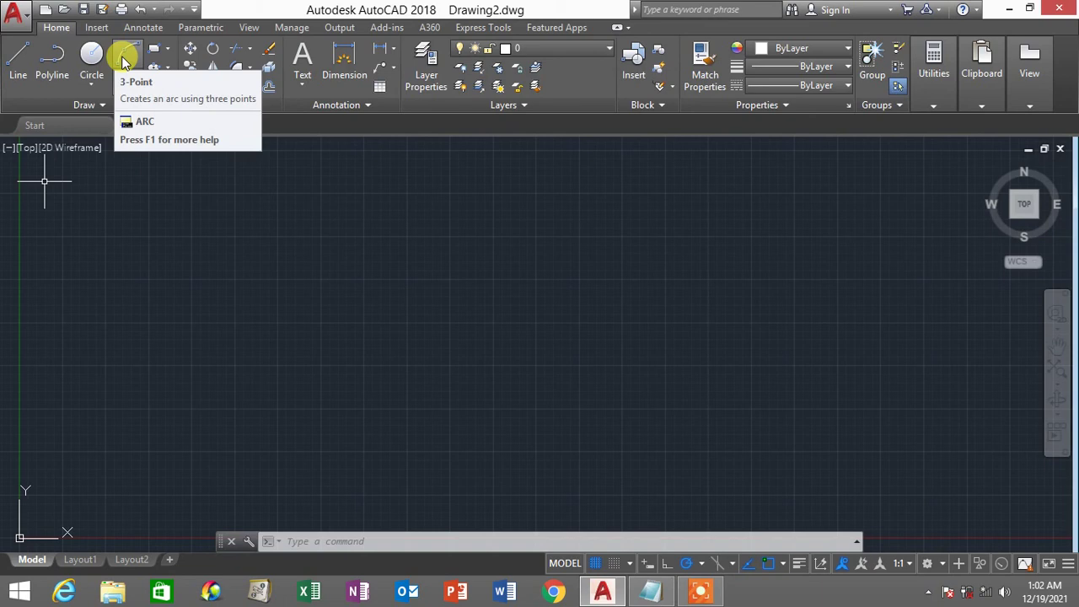
Switch to Notepad and highlight the Customization List Button heading and its "3 Garis Icon" description.
click(650, 594)
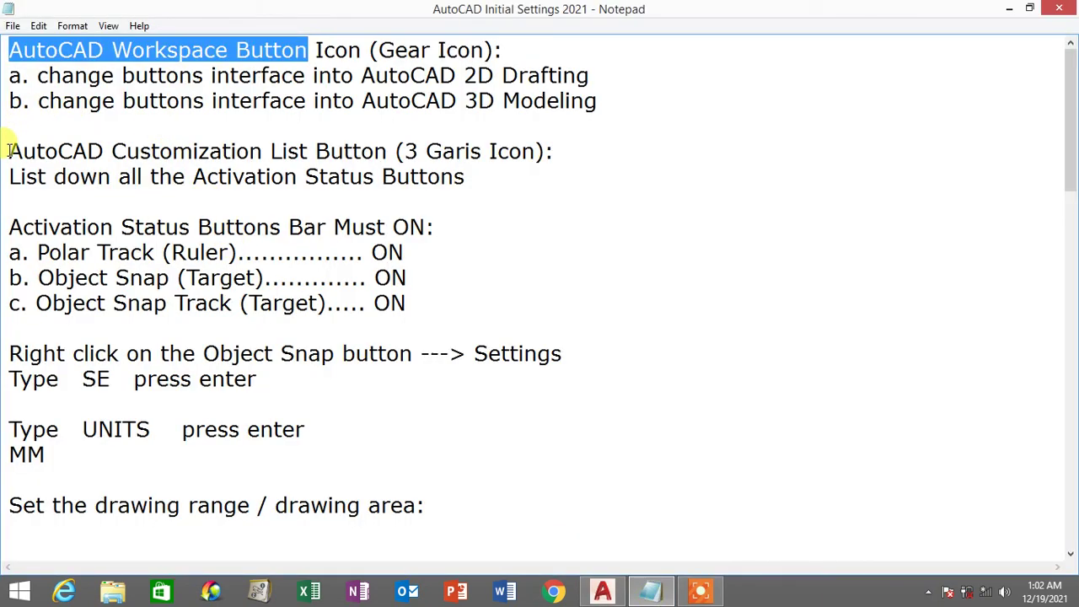
drag(10, 155, 386, 152)
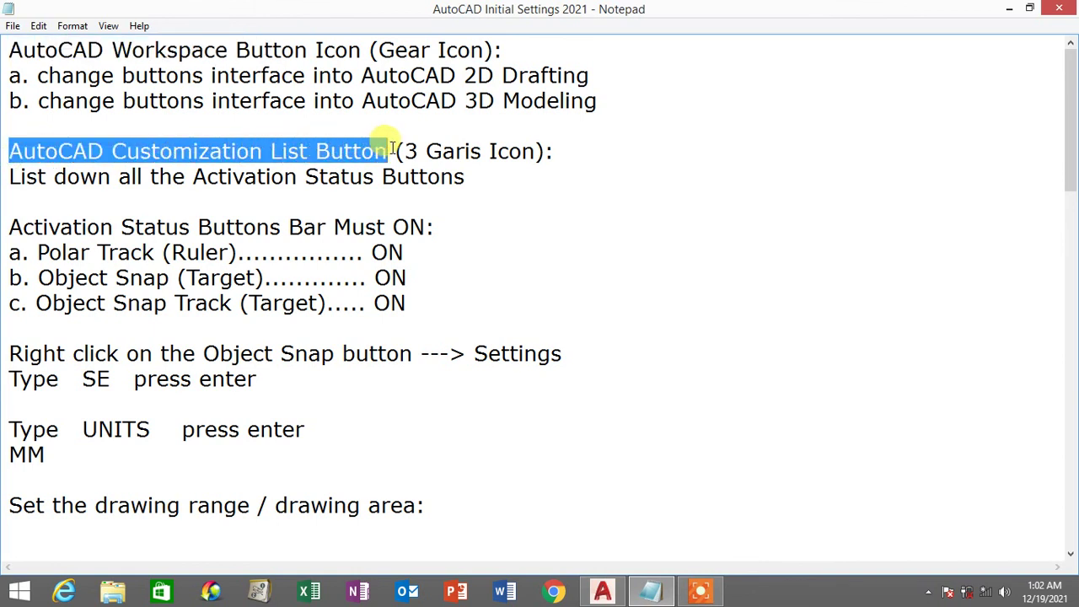
drag(405, 151, 535, 150)
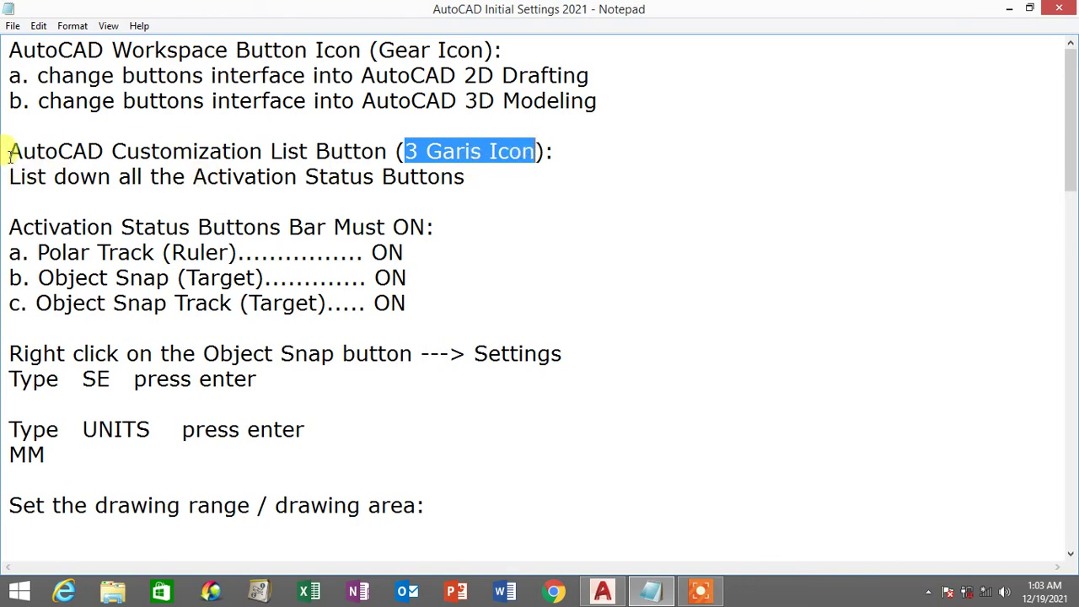
Highlight the note "List down all the Activation Status Buttons" and switch to AutoCAD to view the status bar buttons.
drag(7, 151, 384, 153)
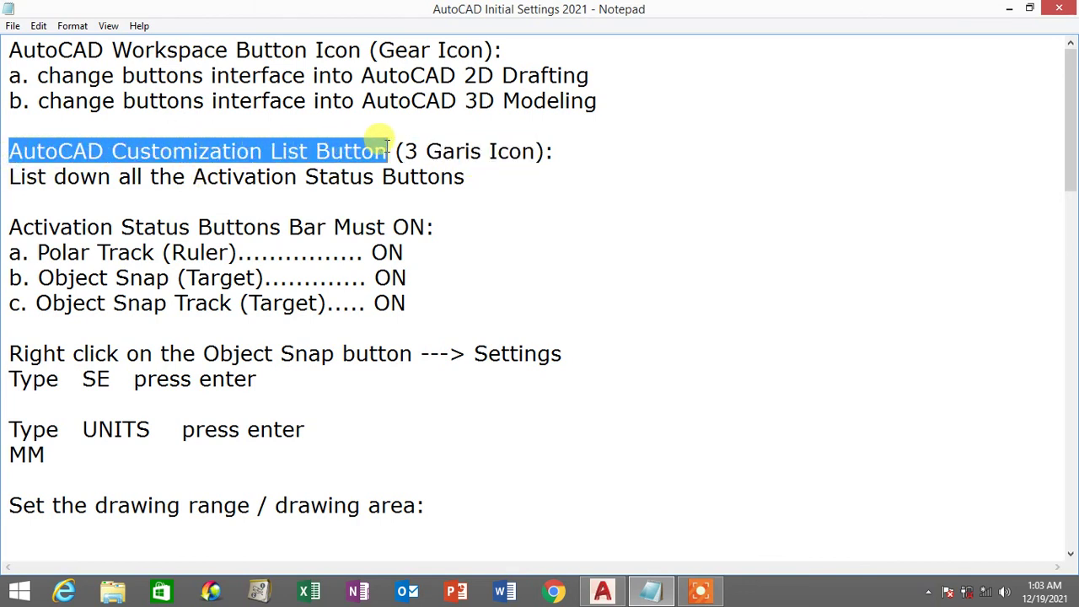
drag(8, 176, 470, 176)
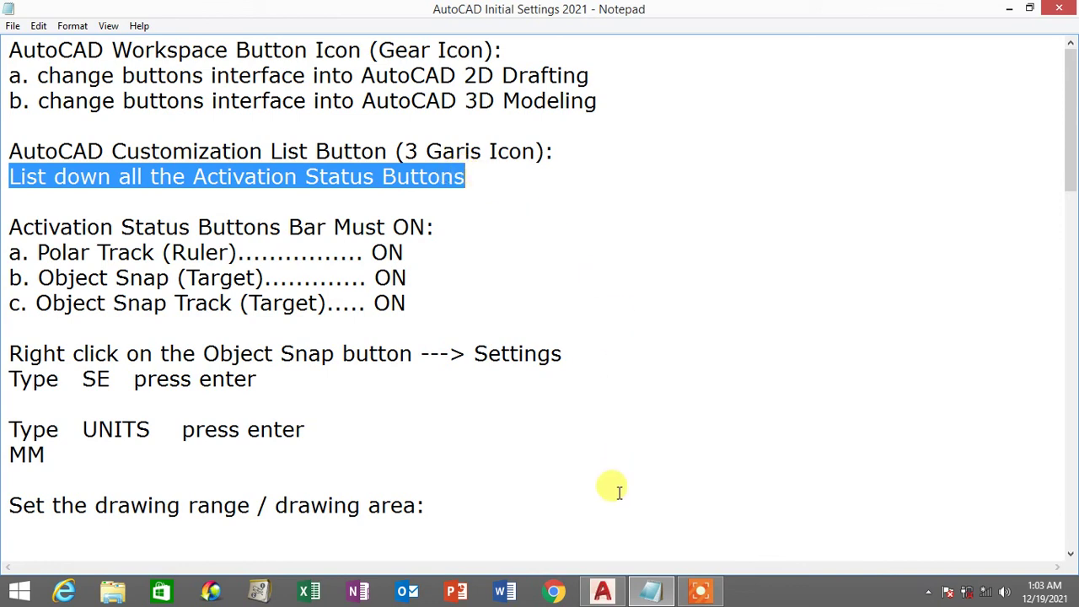
click(602, 594)
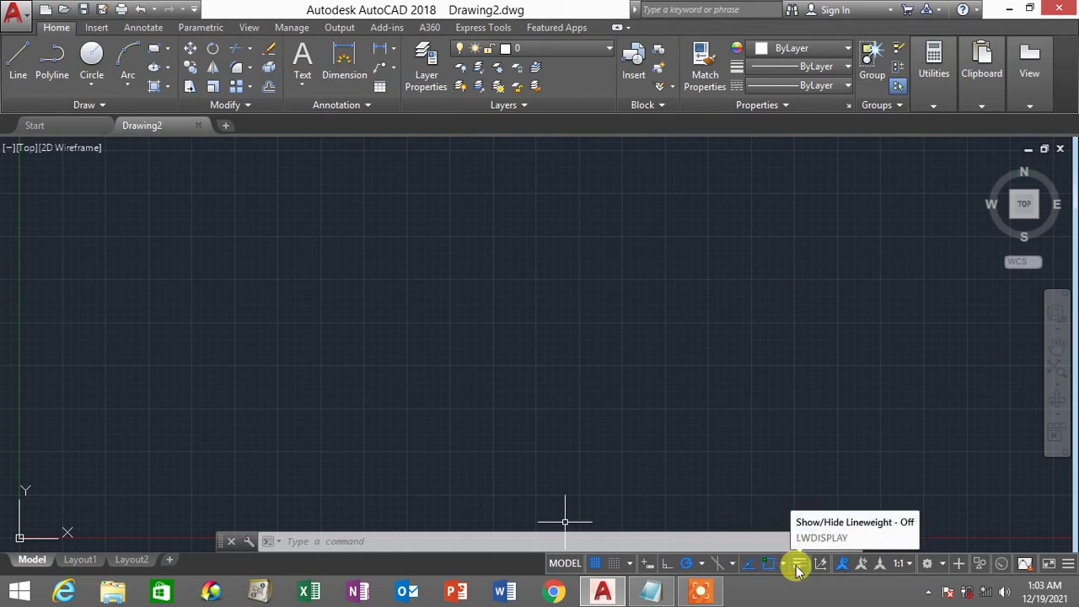
Return to Notepad and highlight "Activation Status Buttons", the Customization List Button heading and "(3 Garis Icon)".
click(651, 590)
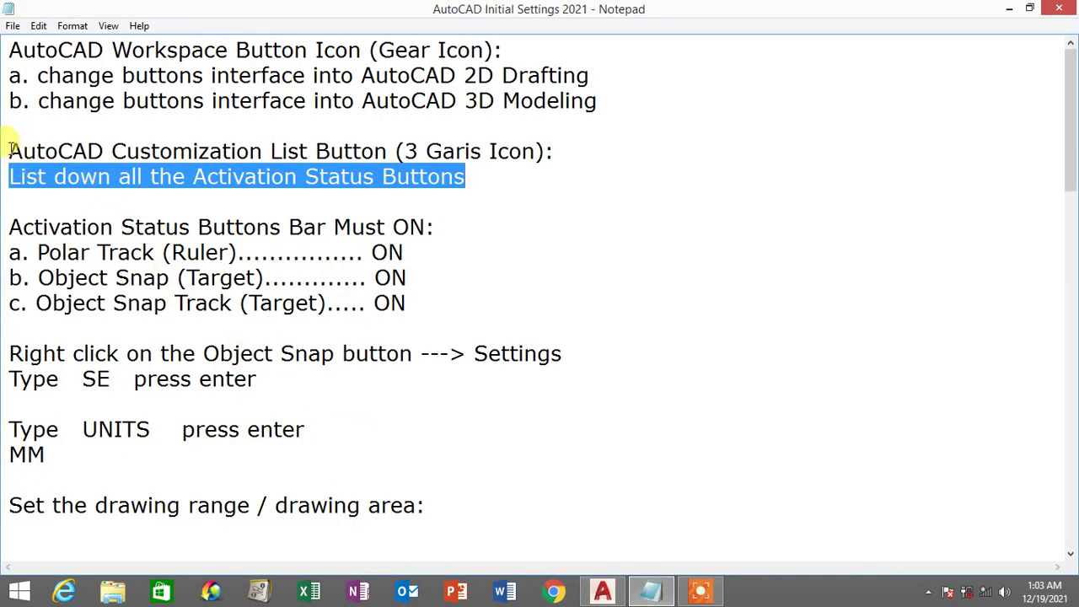
drag(192, 174, 482, 170)
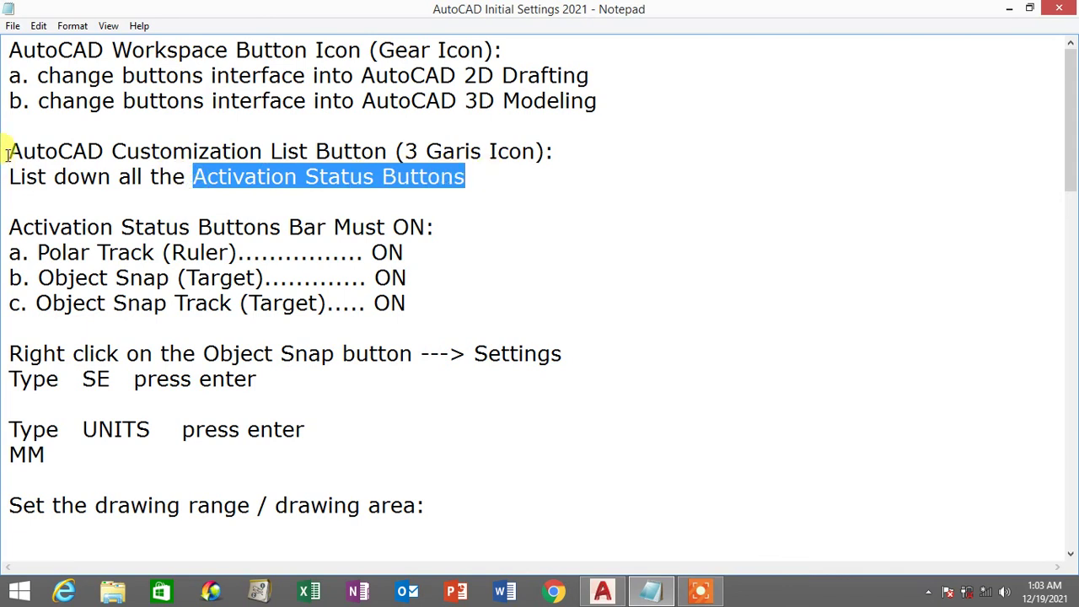
drag(8, 152, 385, 151)
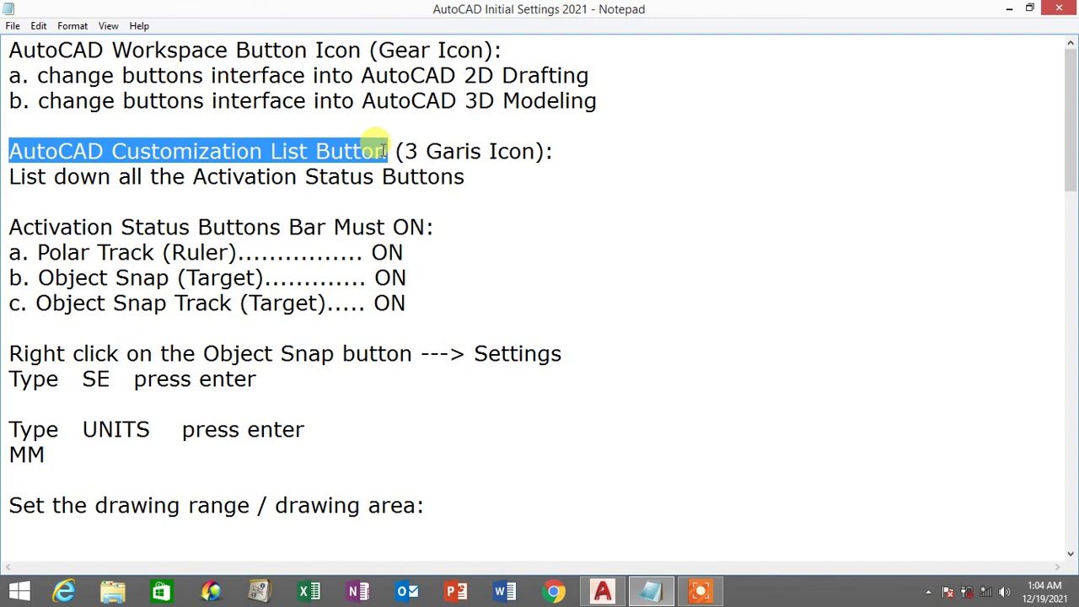
drag(393, 151, 546, 152)
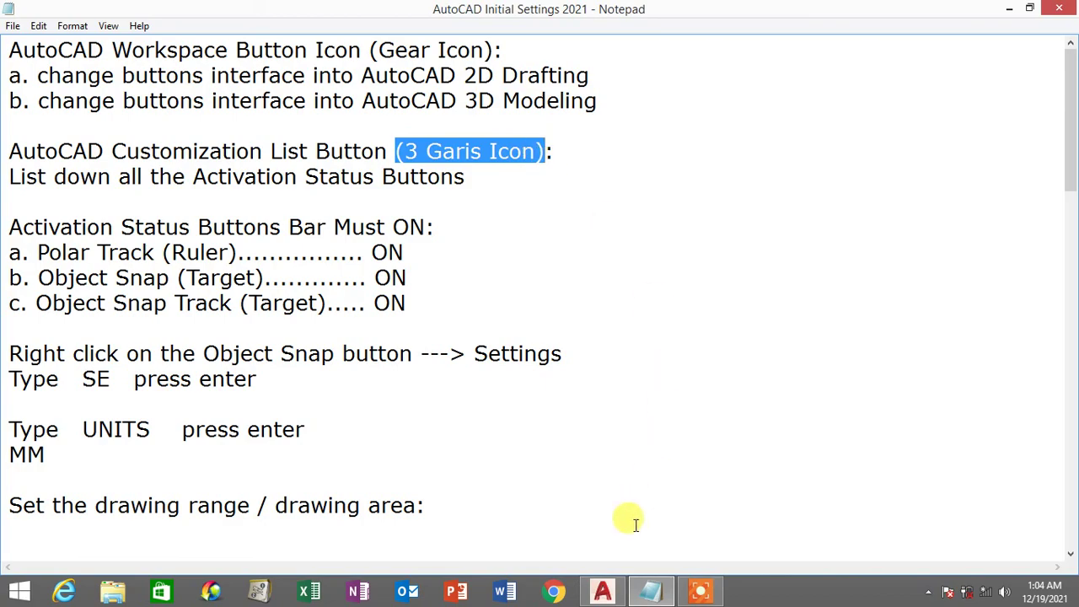
Switch to AutoCAD and view the status bar's Customization list, leaving it open.
click(602, 593)
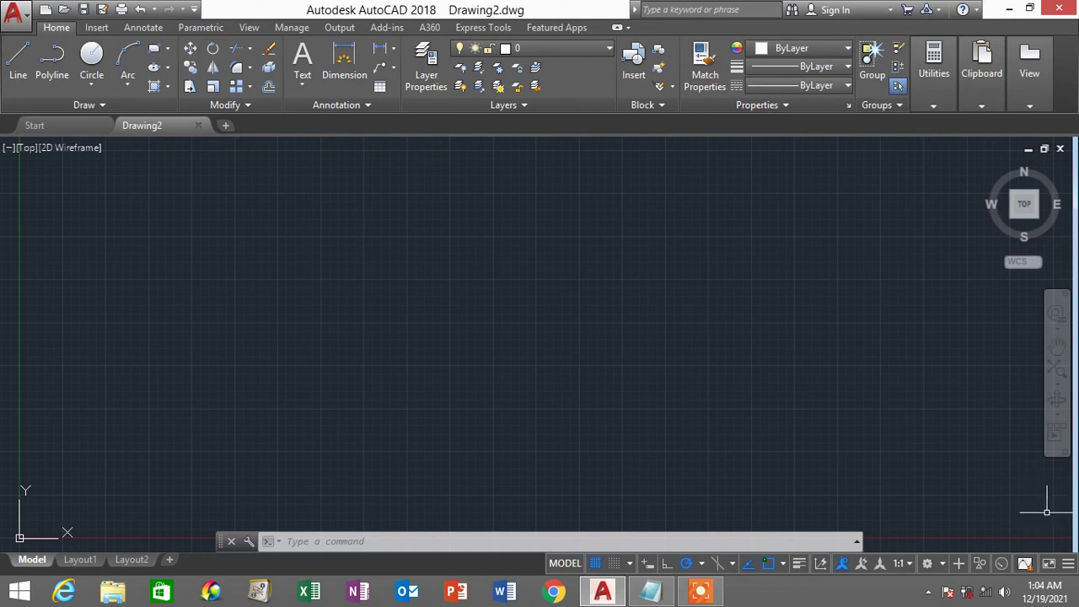
click(1069, 569)
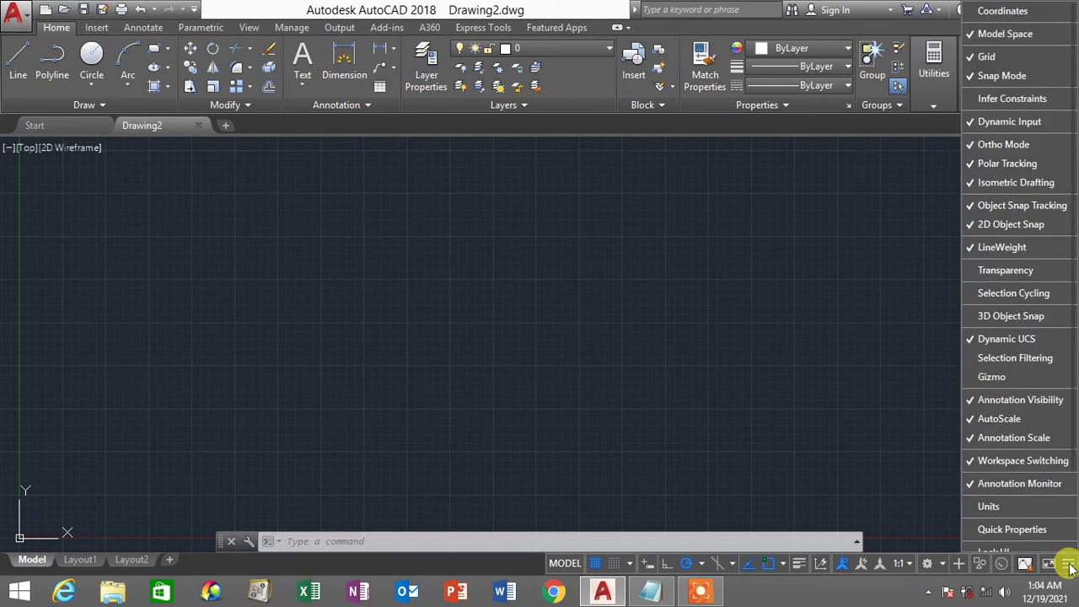
click(1069, 569)
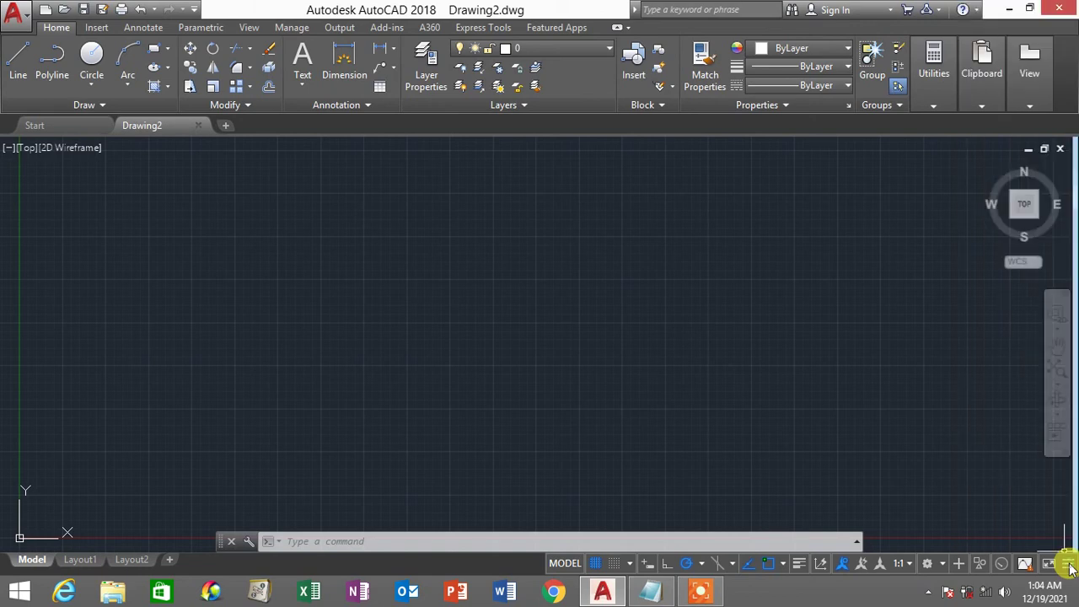
click(1069, 569)
click(1069, 568)
click(1069, 569)
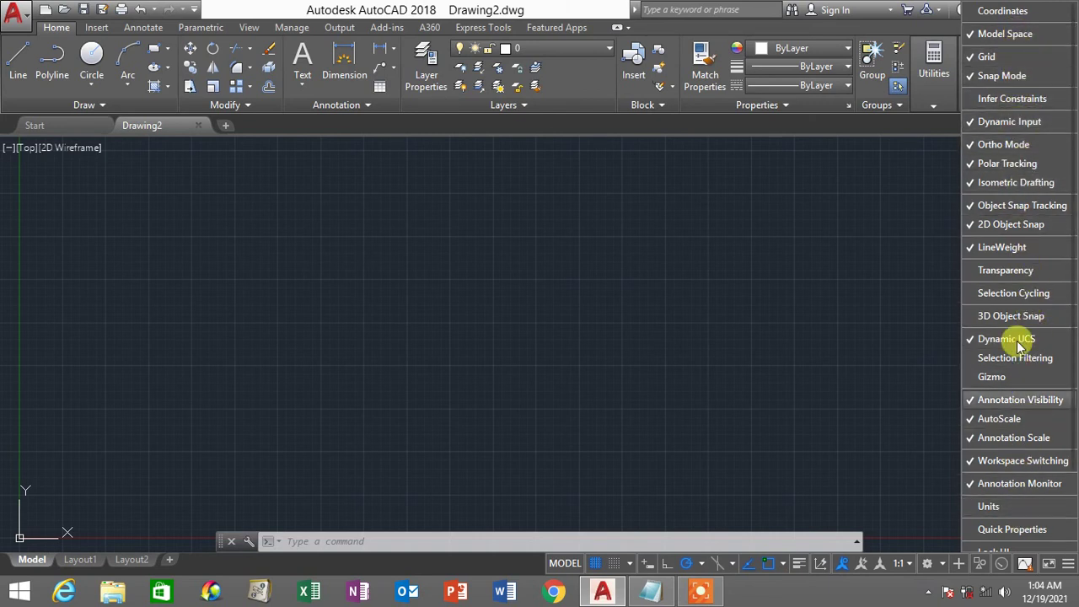
click(1066, 565)
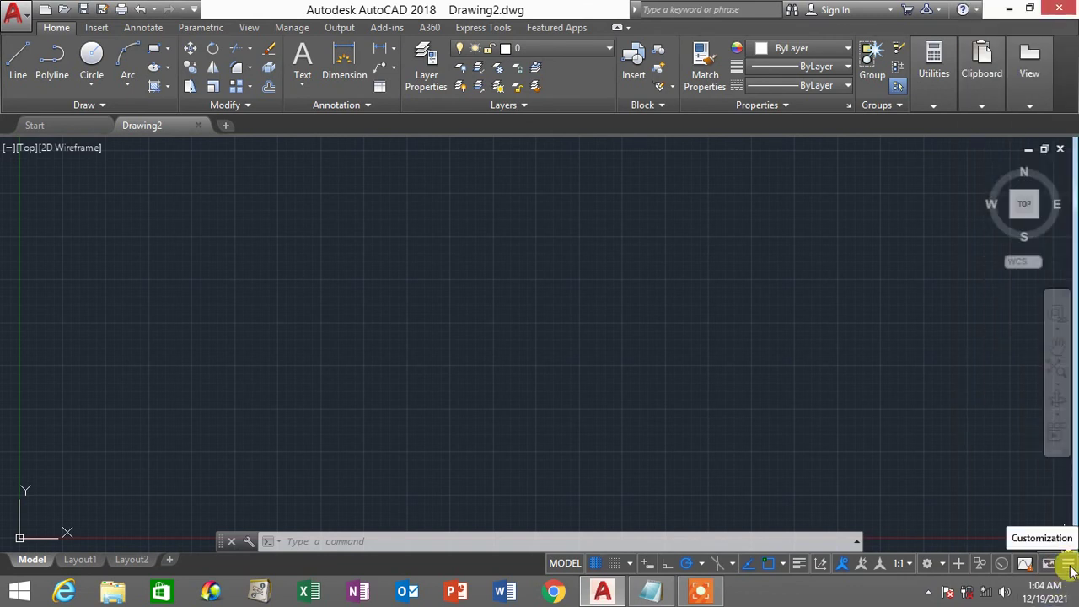
click(1068, 566)
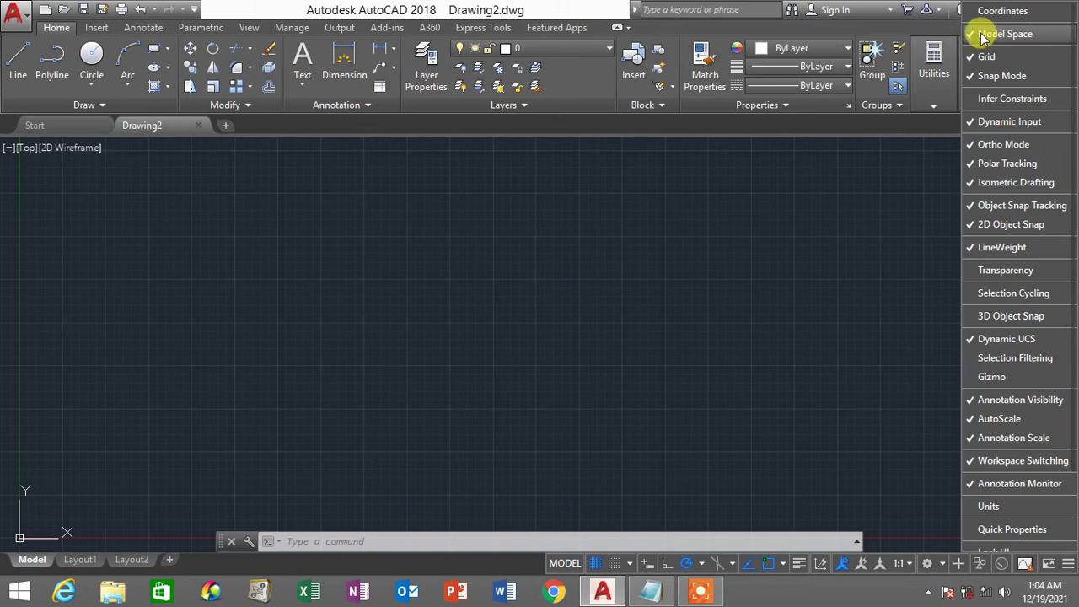
Hide and restore the Model Space and Grid buttons on the status bar.
click(983, 36)
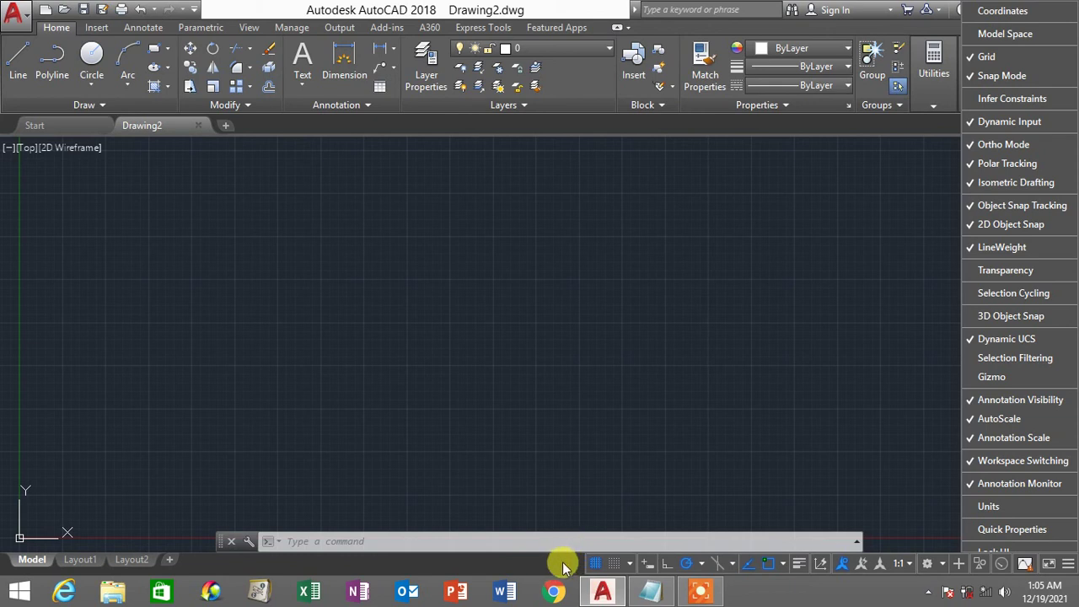
click(986, 36)
click(988, 38)
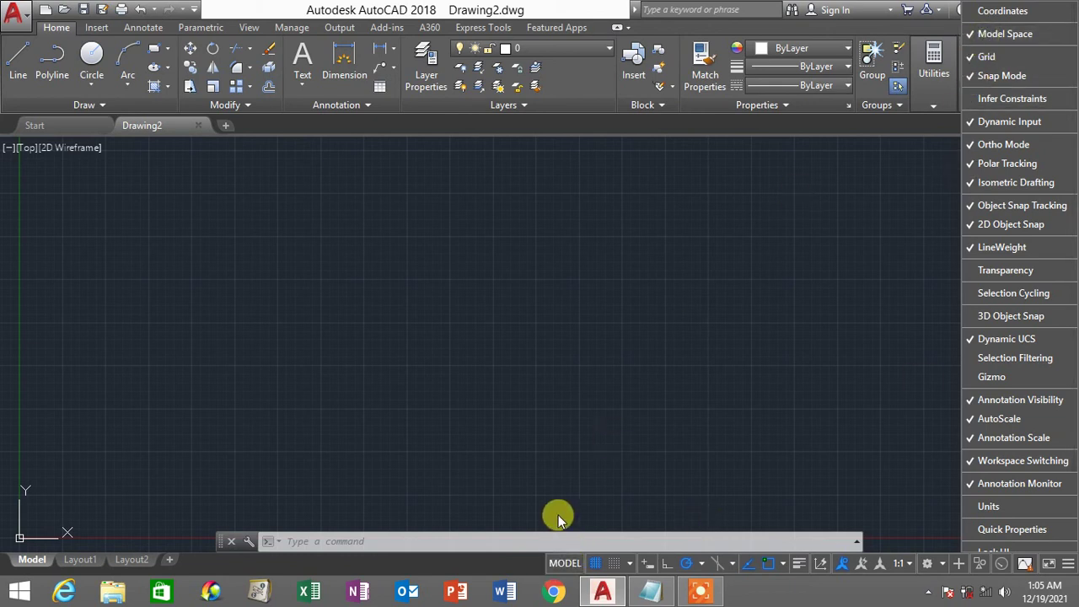
click(983, 59)
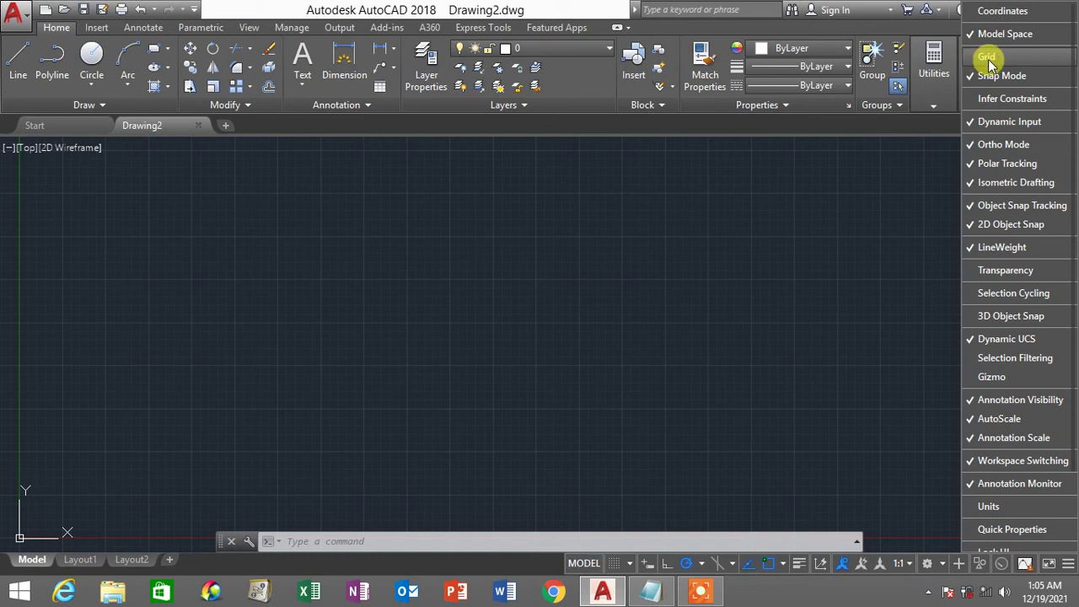
click(988, 57)
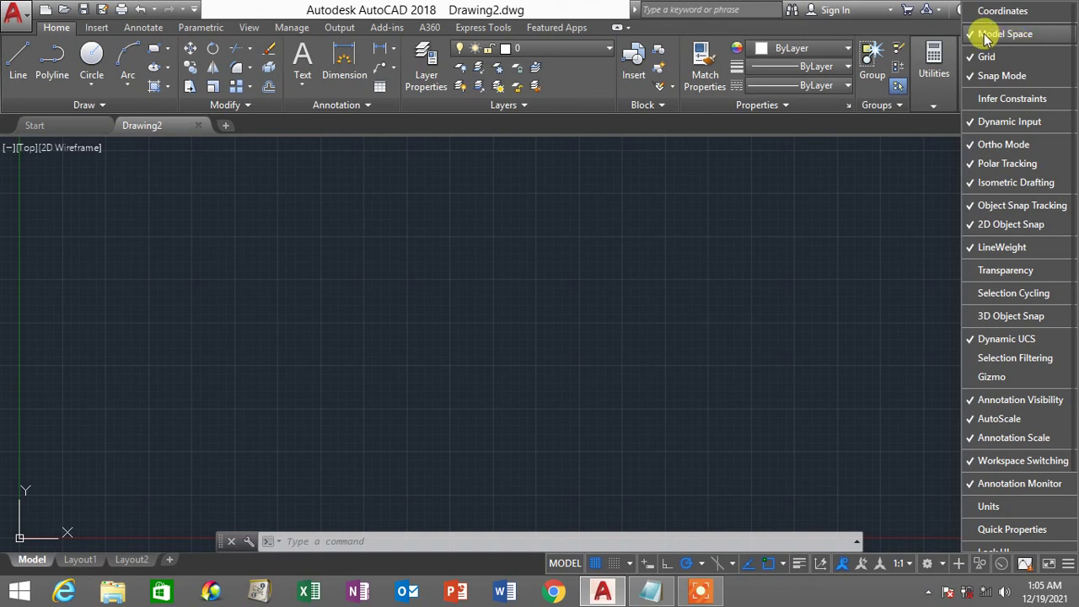
Hide and restore the Snap Mode and Dynamic Input buttons on the status bar.
click(1003, 76)
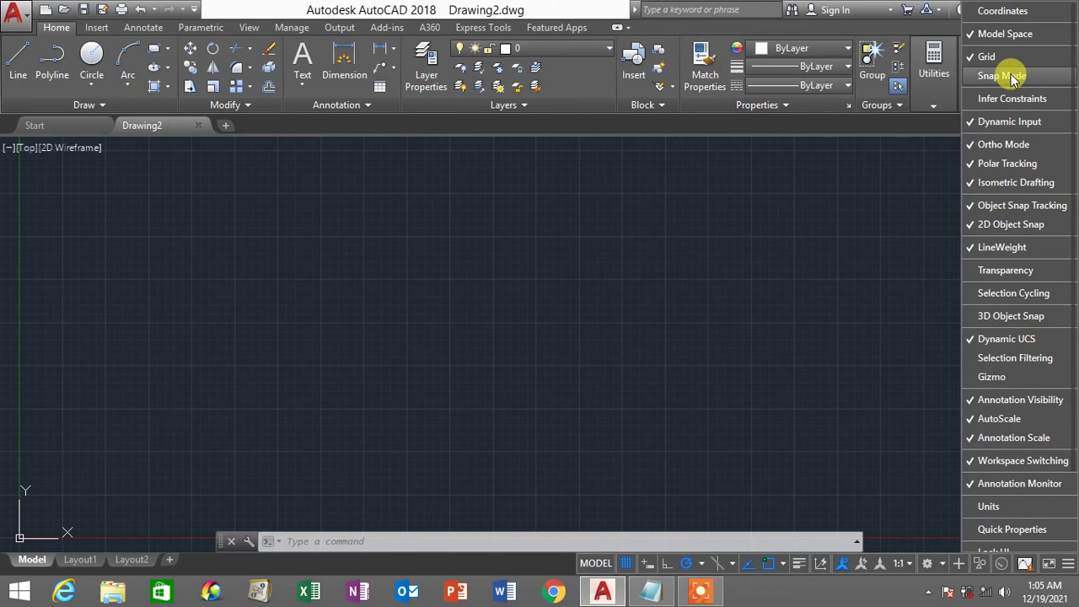
click(1011, 77)
click(1012, 126)
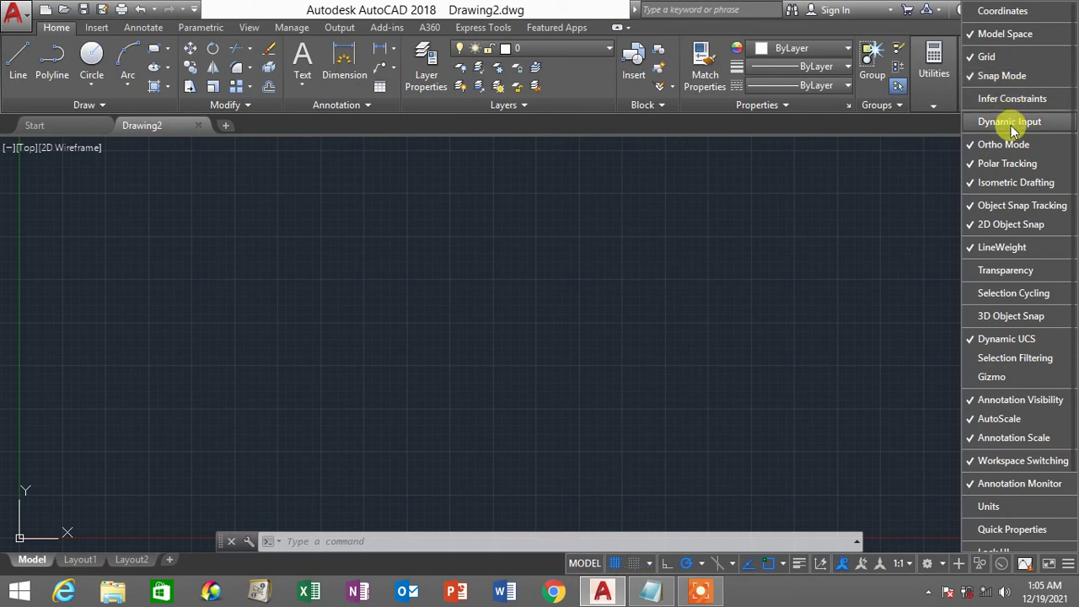
click(1012, 126)
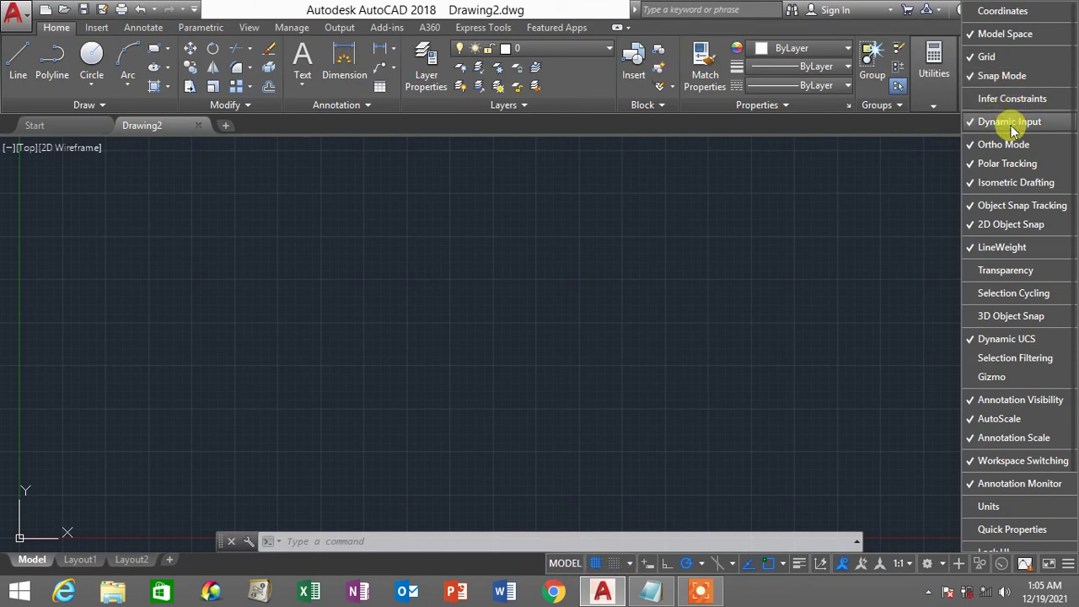
Hide and restore the Ortho Mode, Polar Tracking and Isometric Drafting buttons on the status bar.
click(1011, 146)
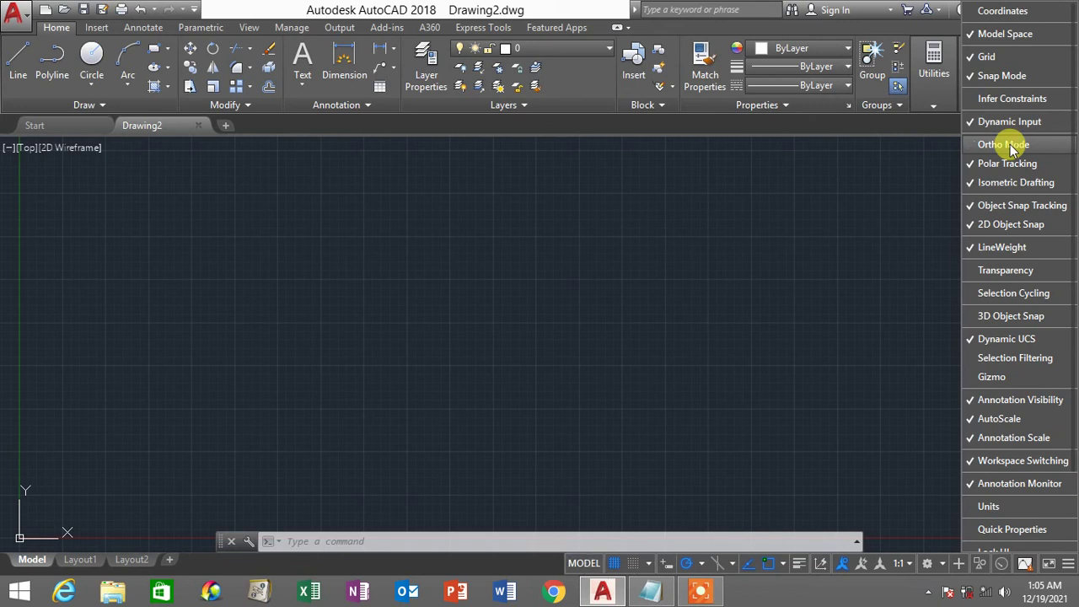
click(1011, 146)
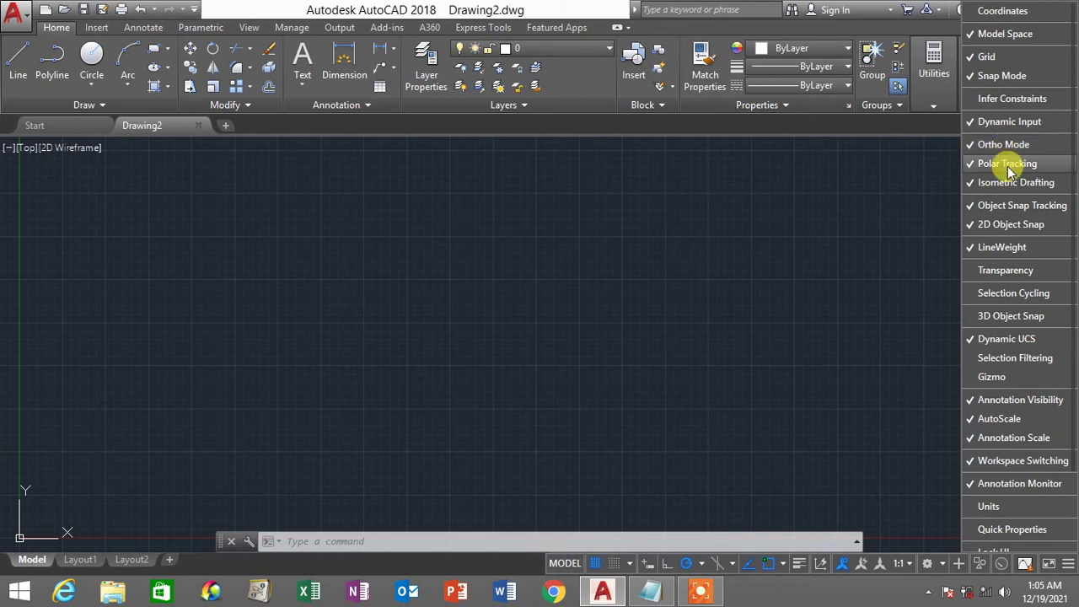
click(1011, 164)
click(1011, 163)
click(1009, 184)
click(1009, 184)
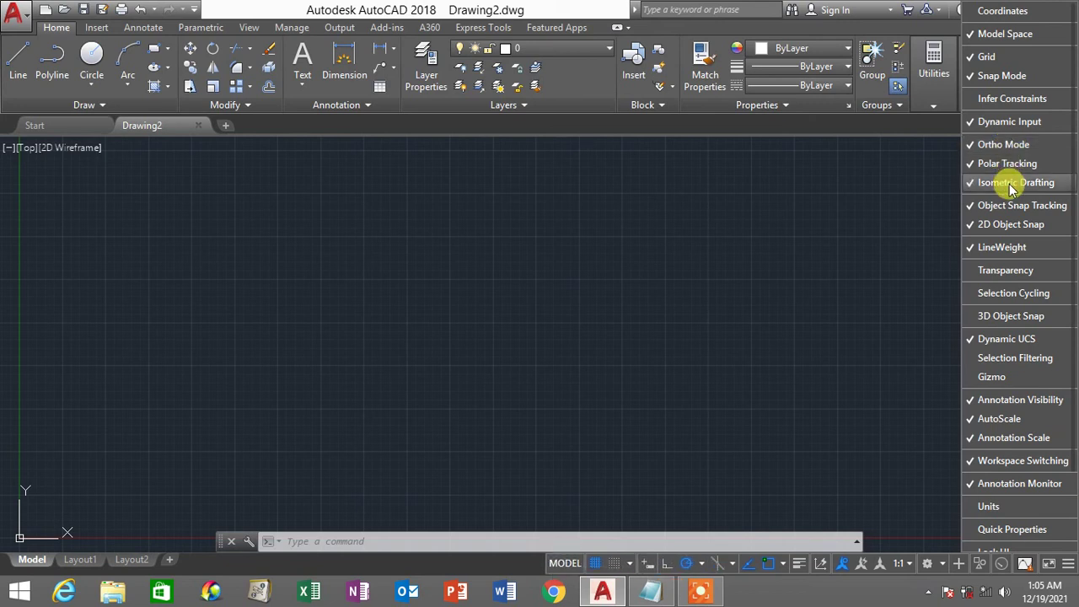
Hide and restore the Object Snap Tracking, 2D Object Snap, LineWeight and Dynamic UCS buttons on the status bar.
click(1014, 206)
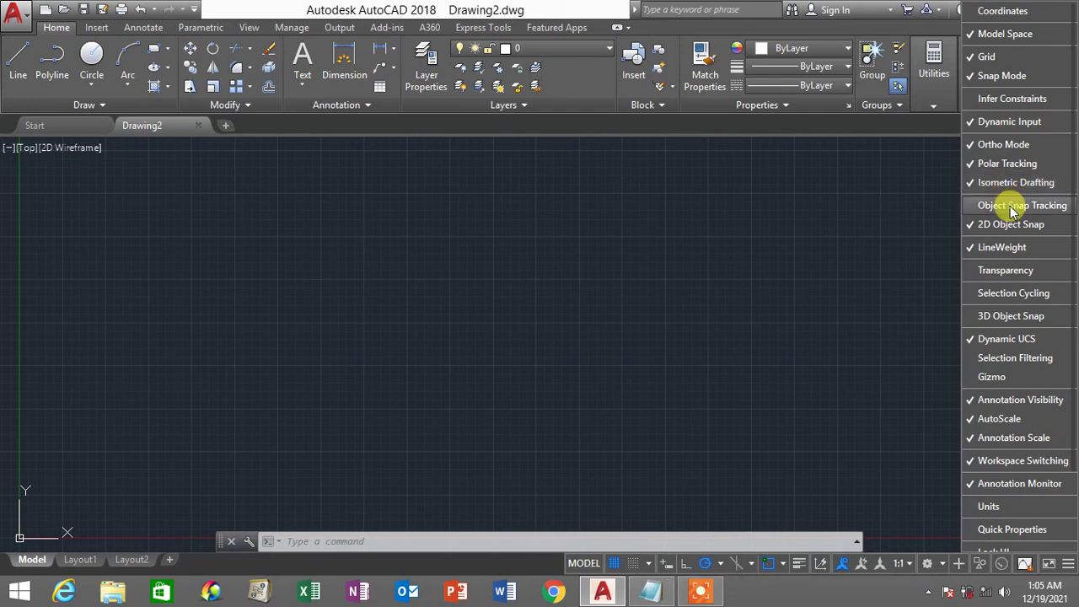
click(1014, 206)
click(1012, 226)
click(1012, 228)
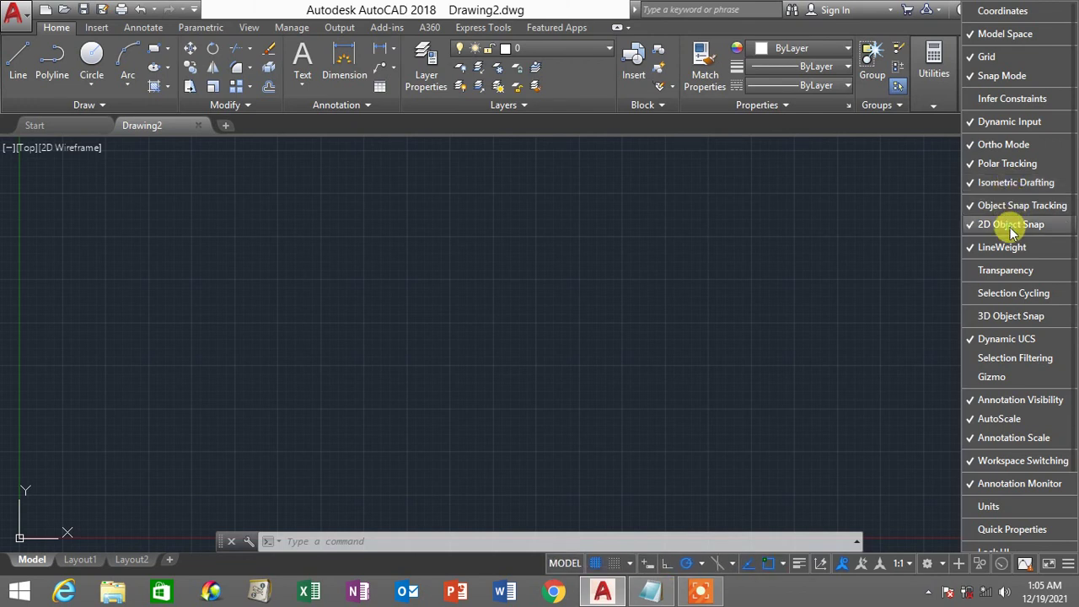
click(1011, 245)
click(1012, 245)
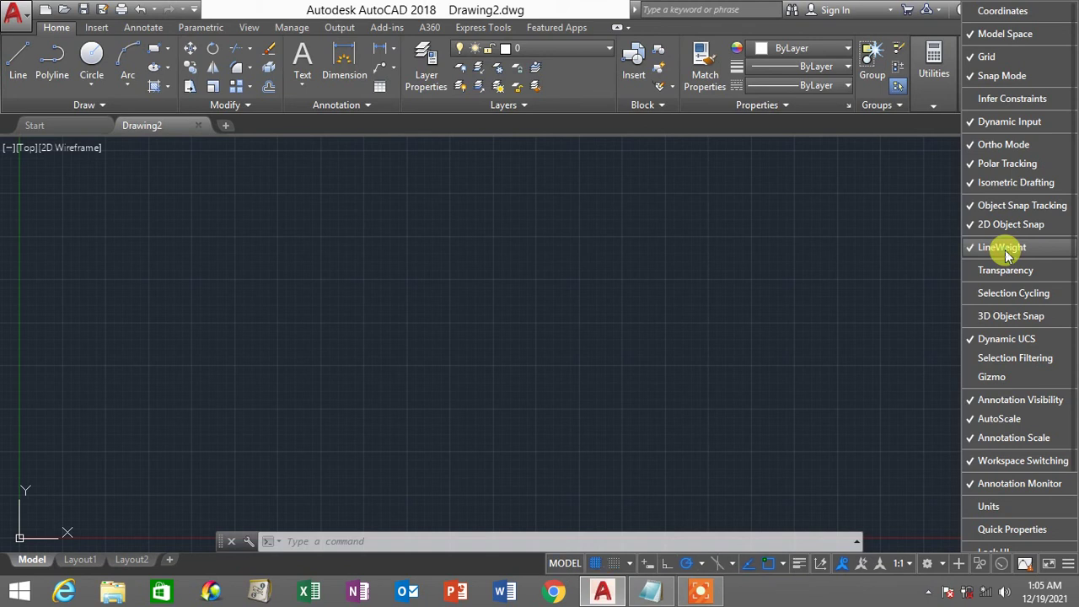
click(1010, 338)
click(1009, 338)
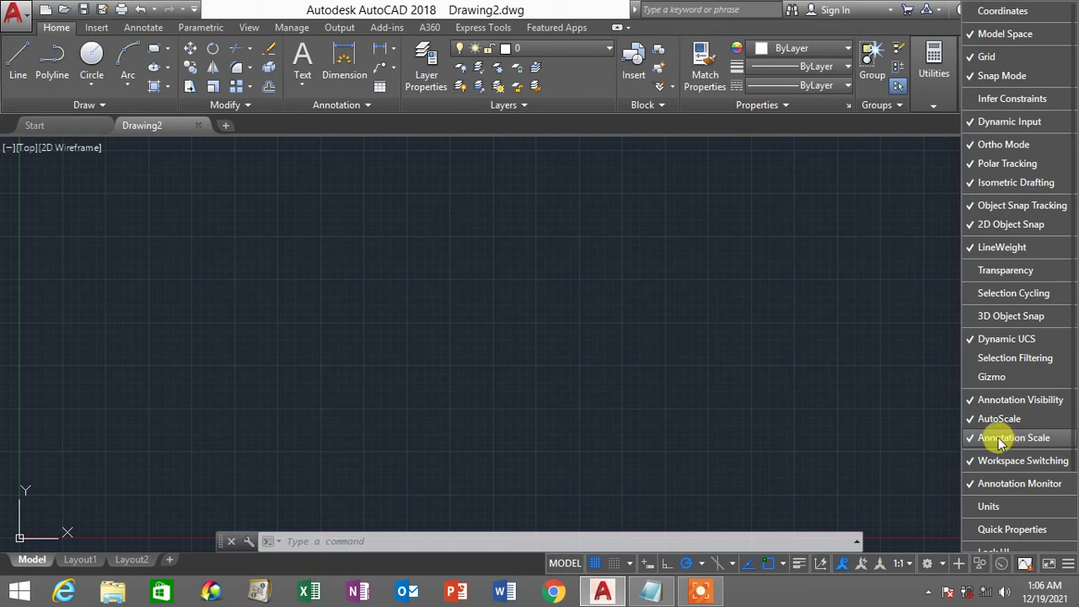
Close the Customization list, reopen it for another look and leave it closed.
click(1069, 567)
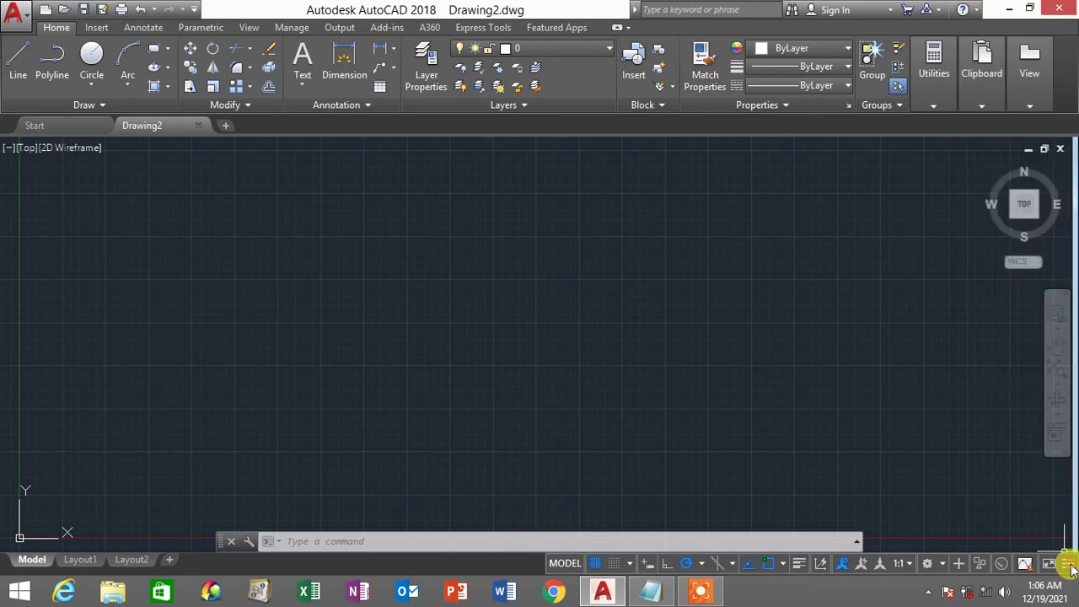
click(1068, 567)
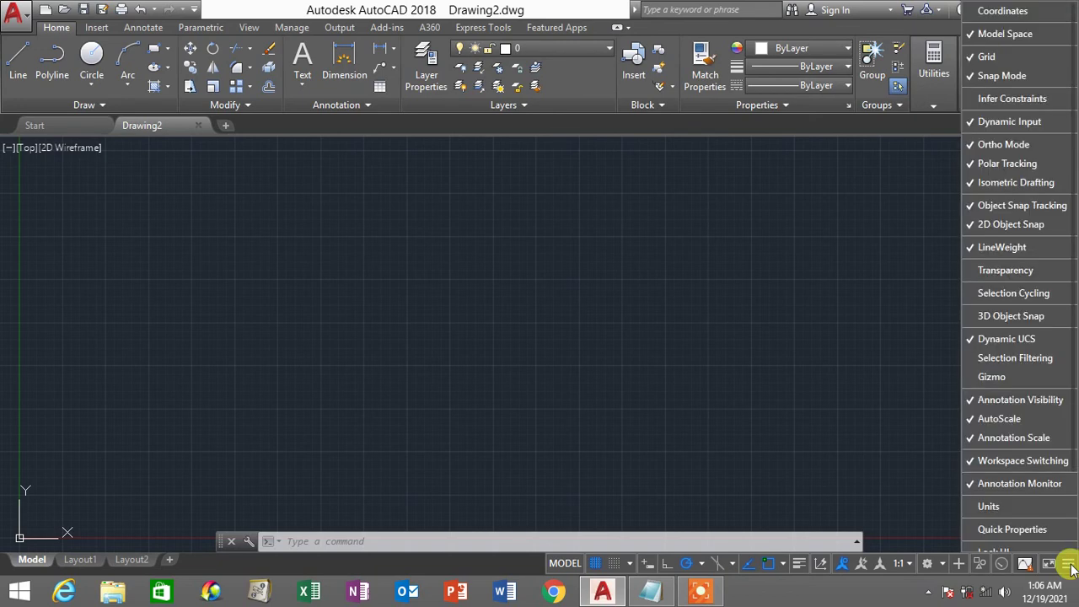
click(1069, 566)
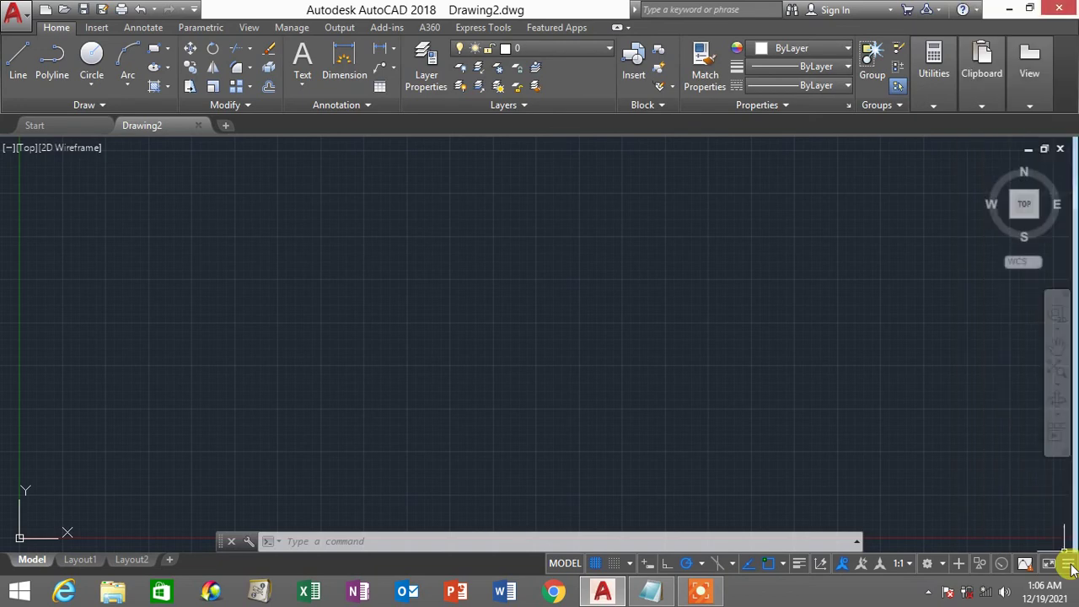
click(1069, 566)
click(1068, 566)
Switch to Notepad and highlight the "Activation Status Buttons Bar Must ON" heading and the Polar Track (Ruler) entry.
click(650, 590)
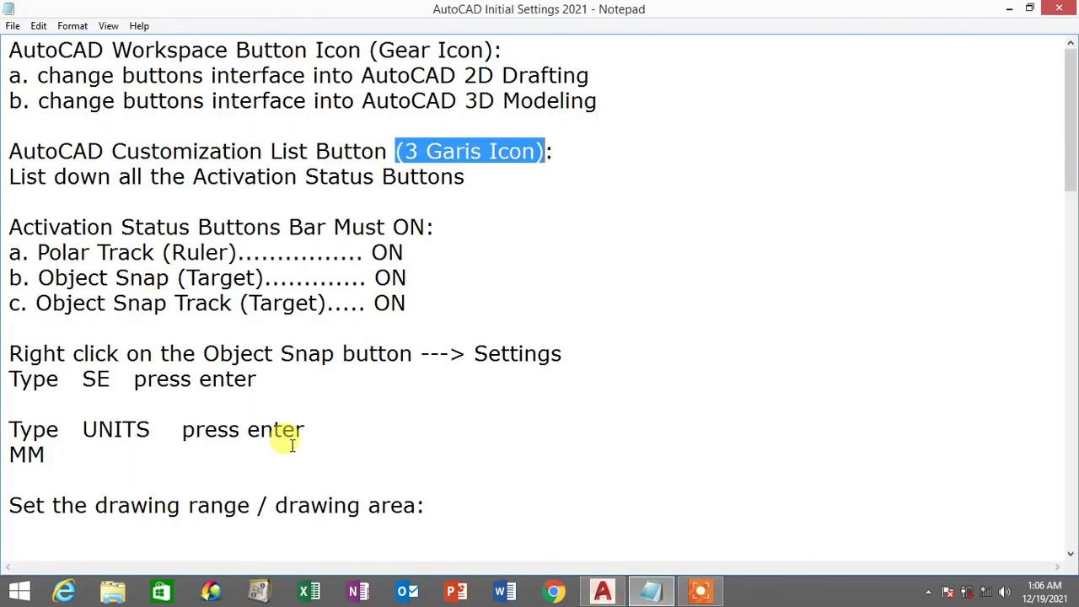
drag(9, 220, 429, 217)
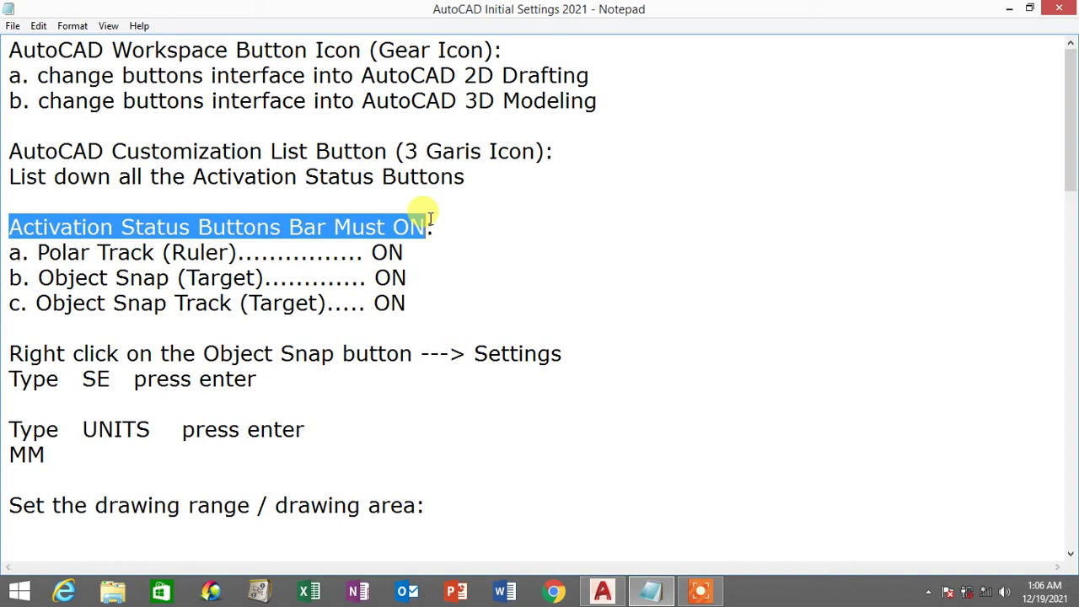
drag(430, 217, 438, 211)
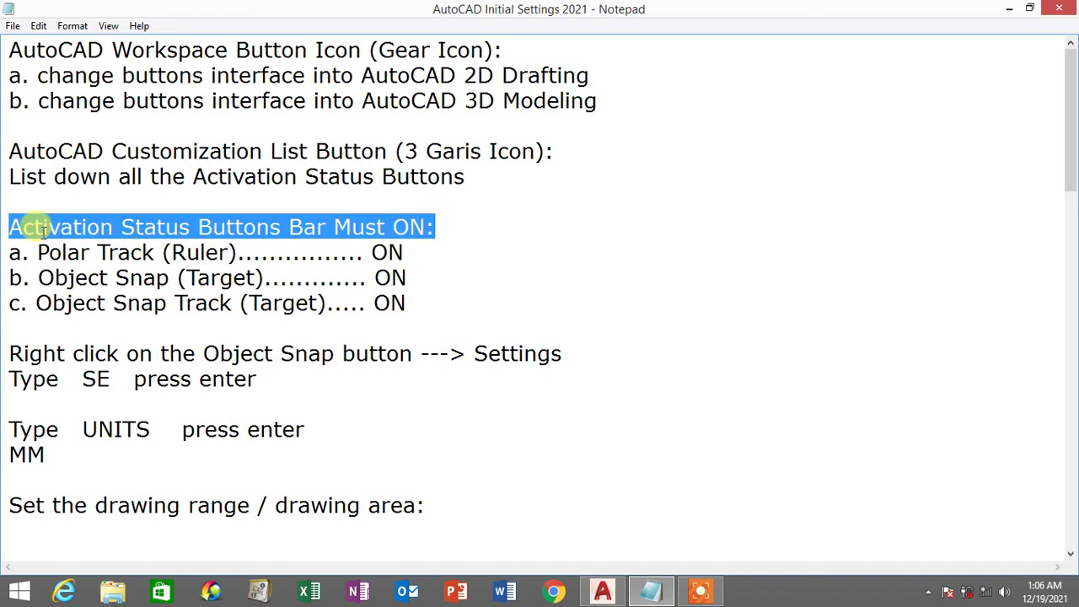
drag(8, 221, 438, 216)
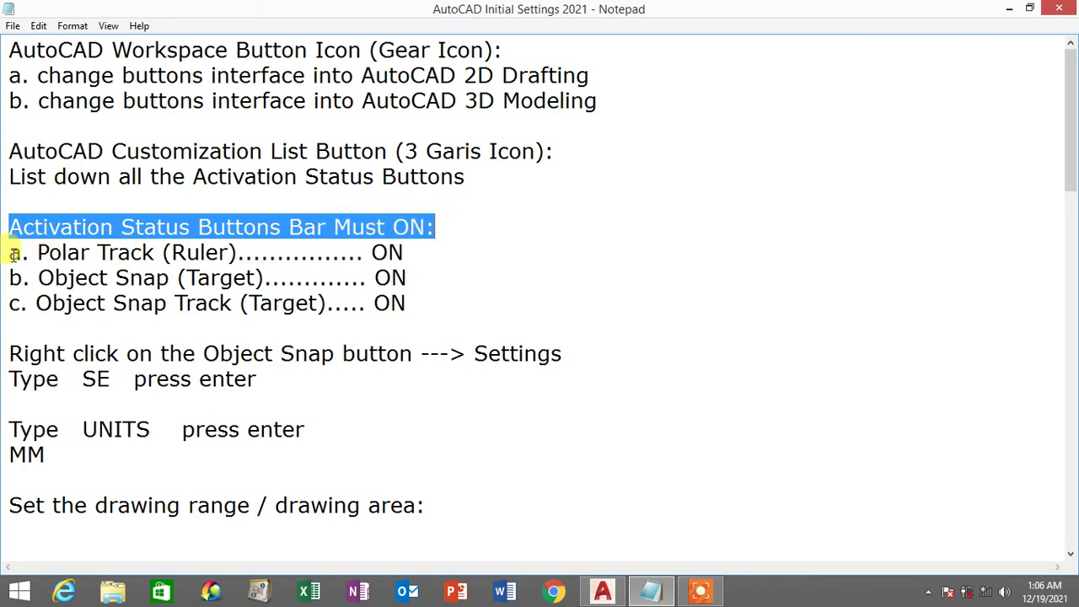
drag(14, 253, 234, 251)
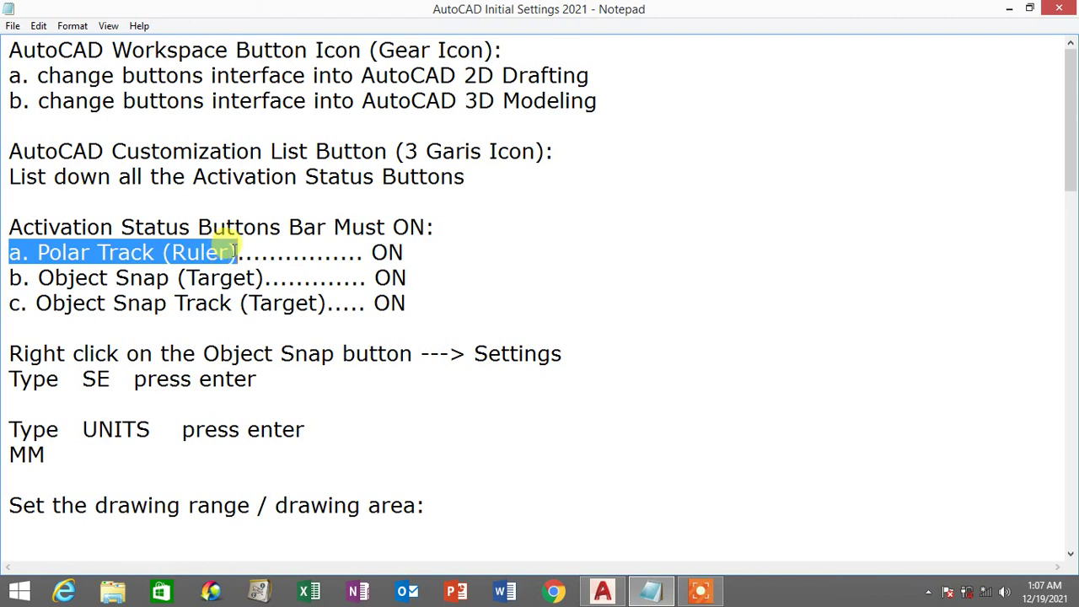
Highlight the Polar Track, Object Snap and Object Snap Track entries in the notes one by one, ending with all three together.
drag(235, 251, 416, 253)
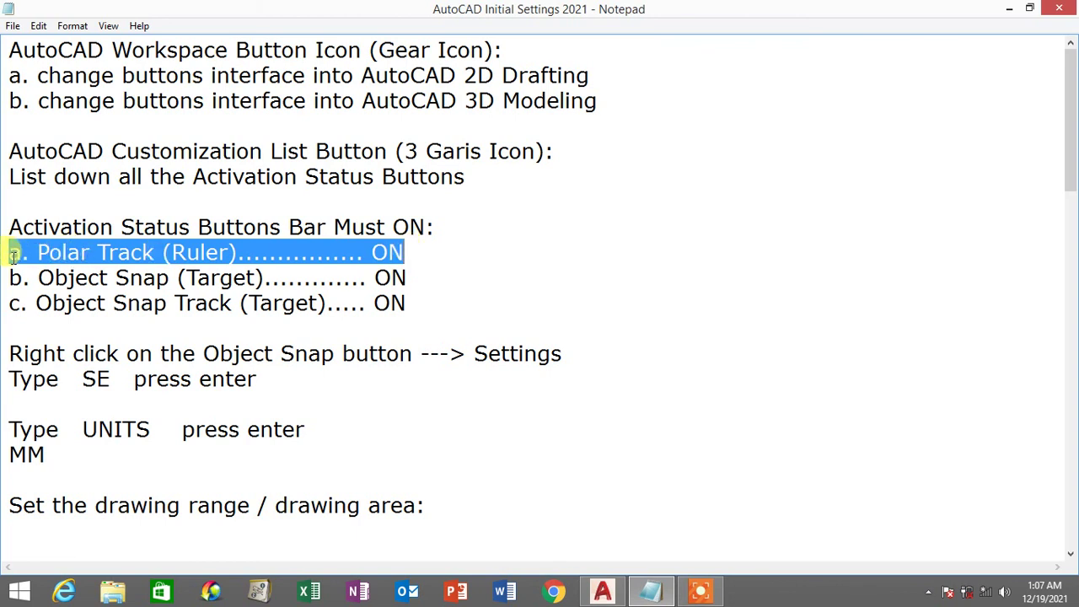
drag(10, 252, 430, 253)
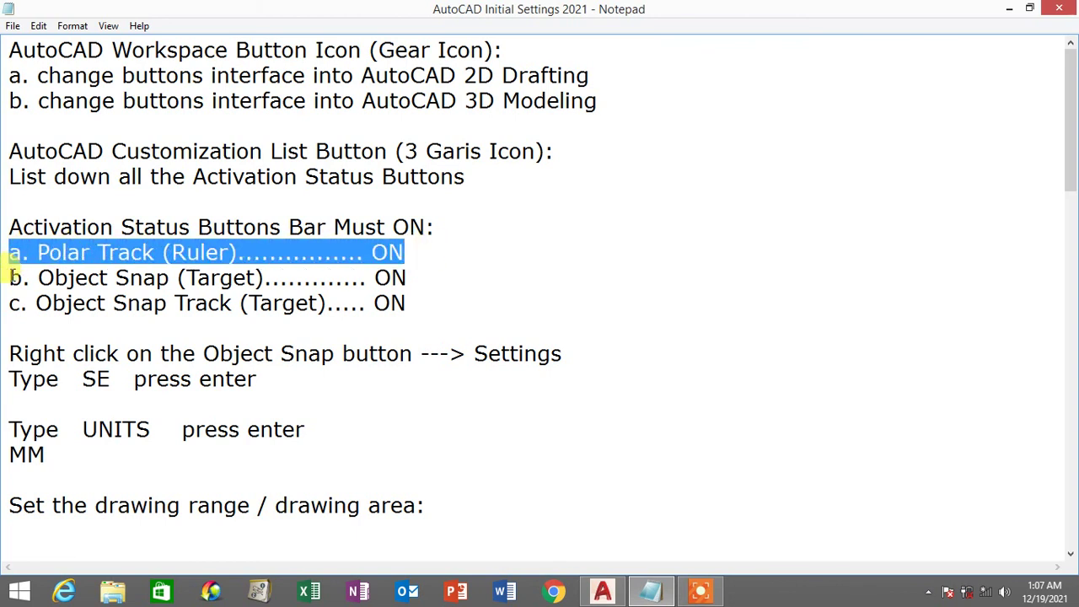
drag(10, 278, 433, 275)
drag(10, 303, 455, 311)
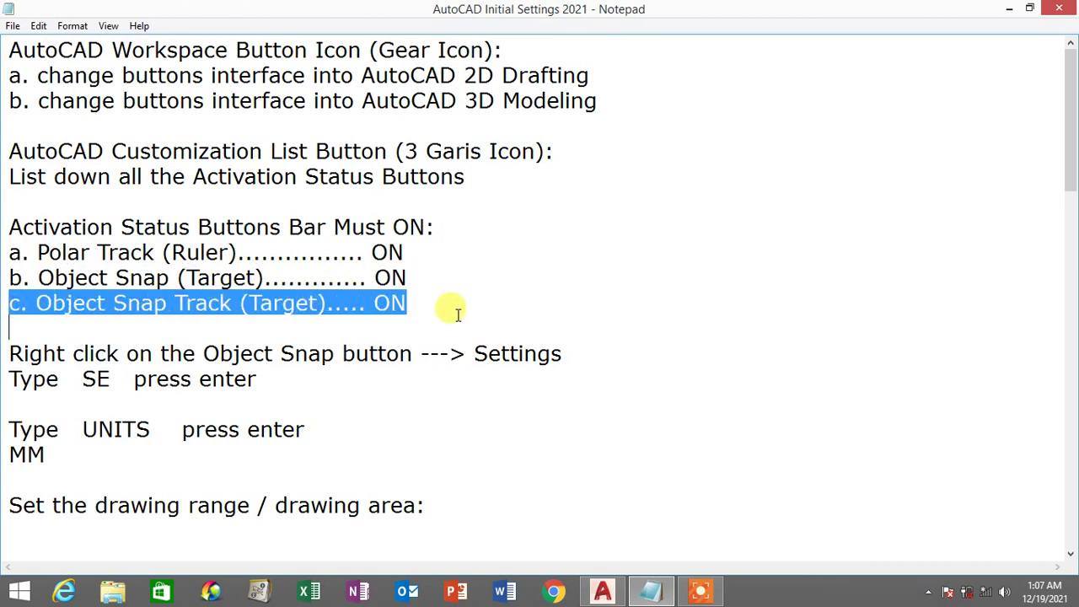
drag(9, 252, 440, 292)
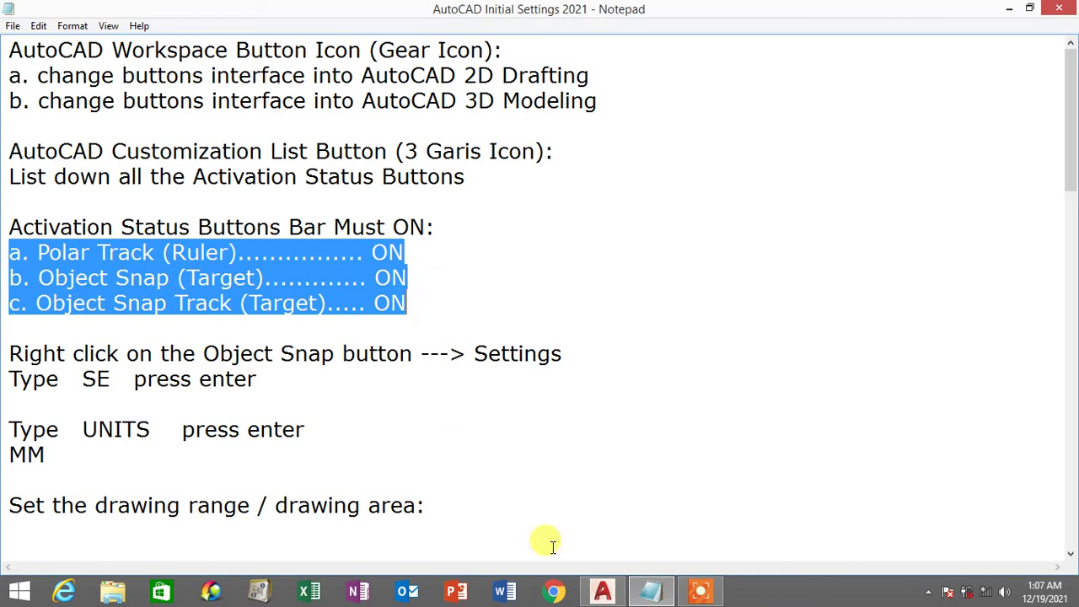
Switch to AutoCAD and turn Polar Tracking off.
click(602, 590)
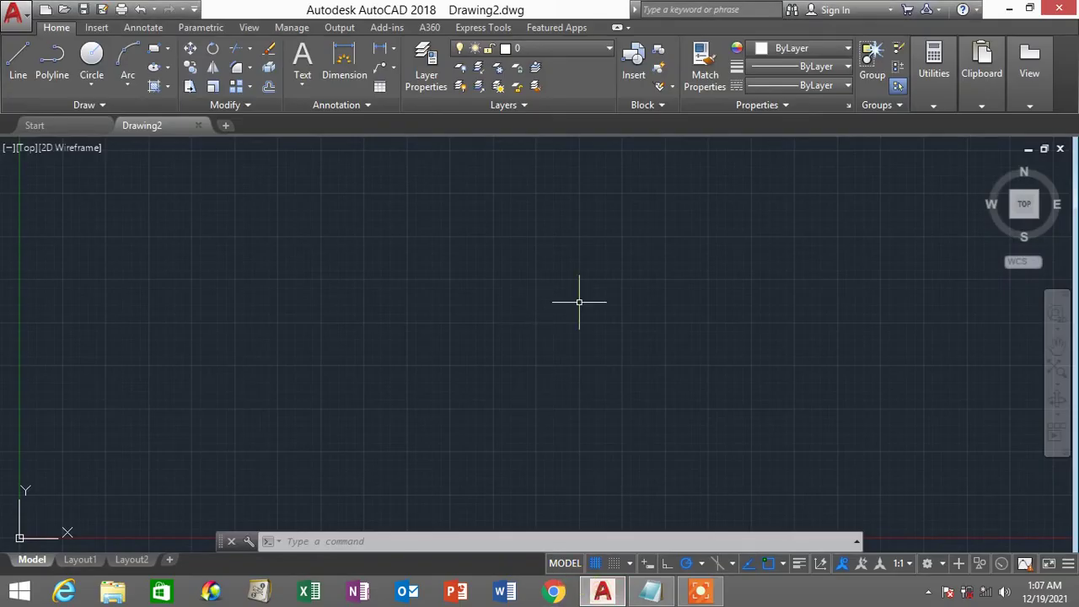
click(688, 566)
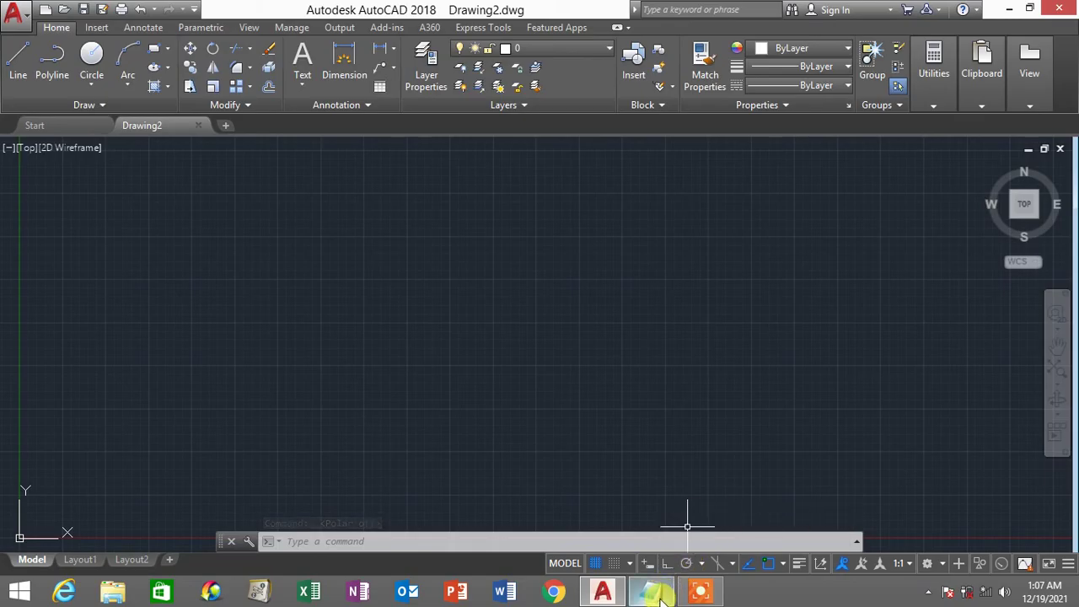
Return to Notepad and highlight the Polar Track (Ruler) entry, including its ON setting.
key(alt+Tab)
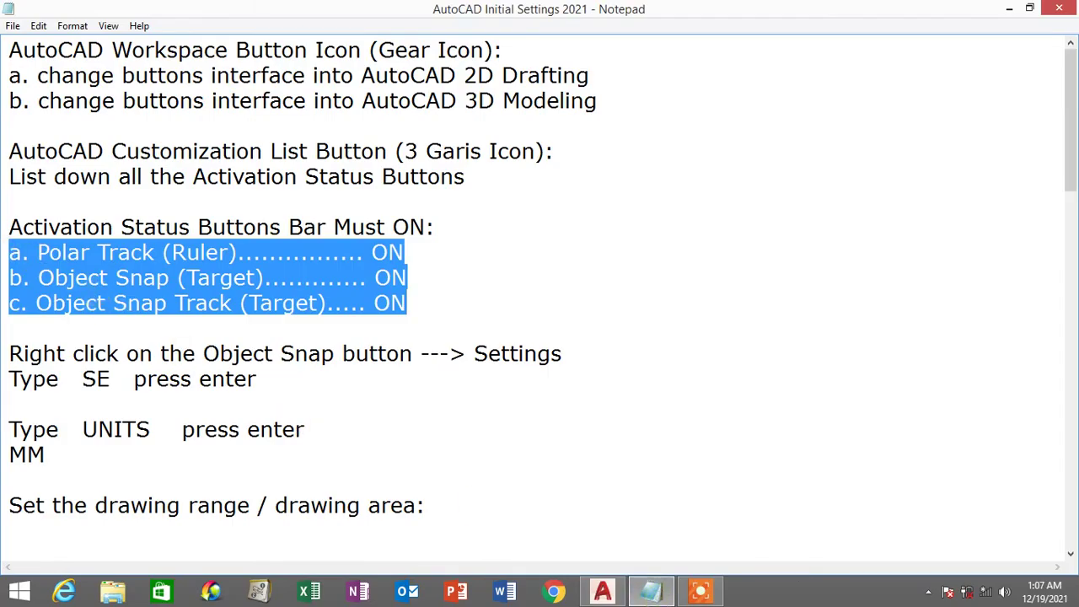
drag(9, 251, 404, 249)
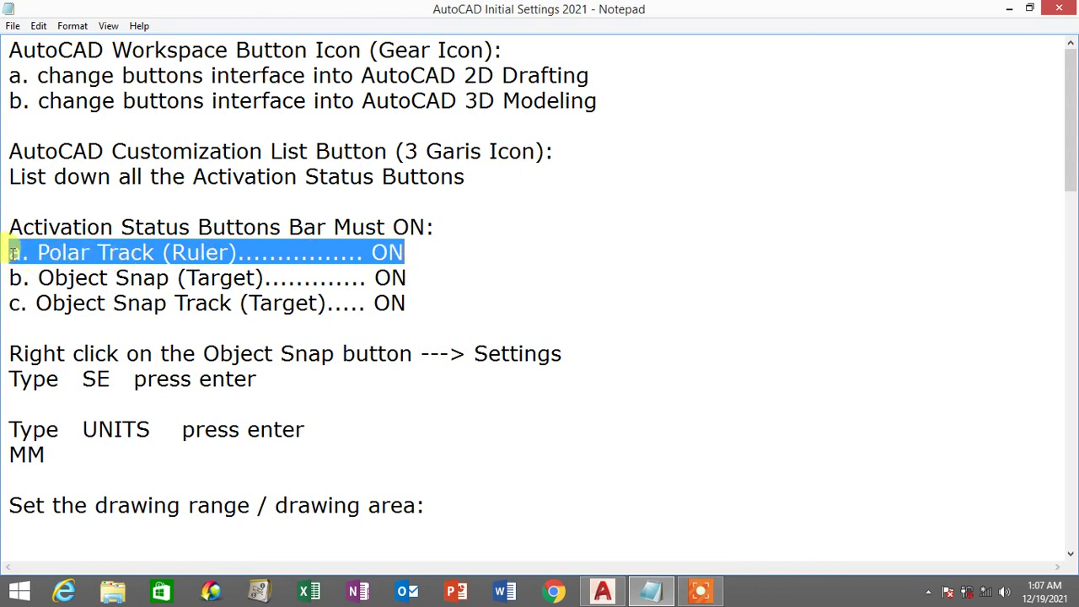
drag(10, 251, 232, 247)
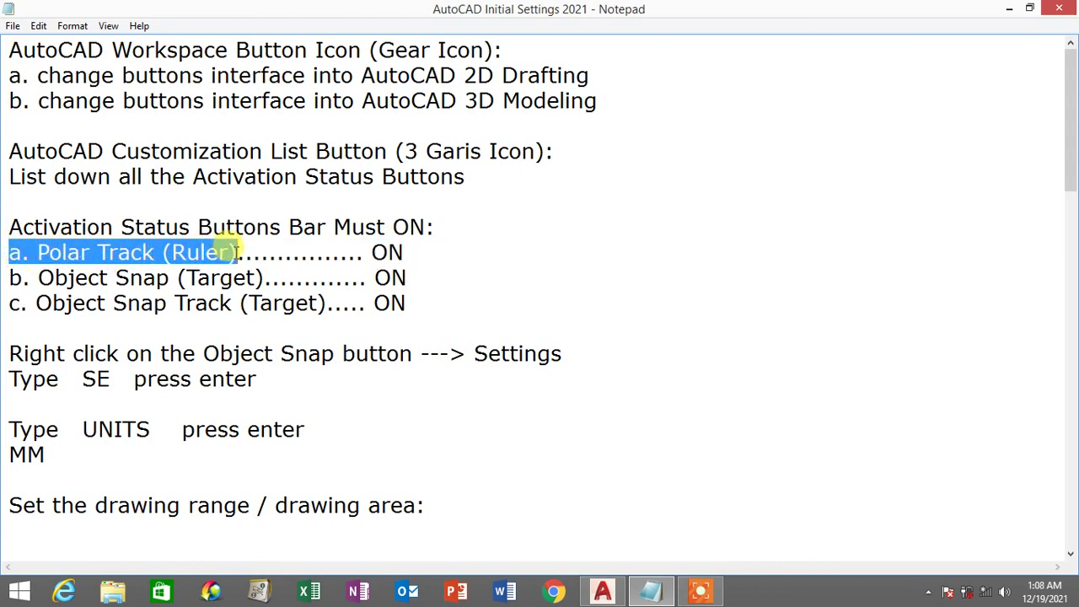
click(238, 250)
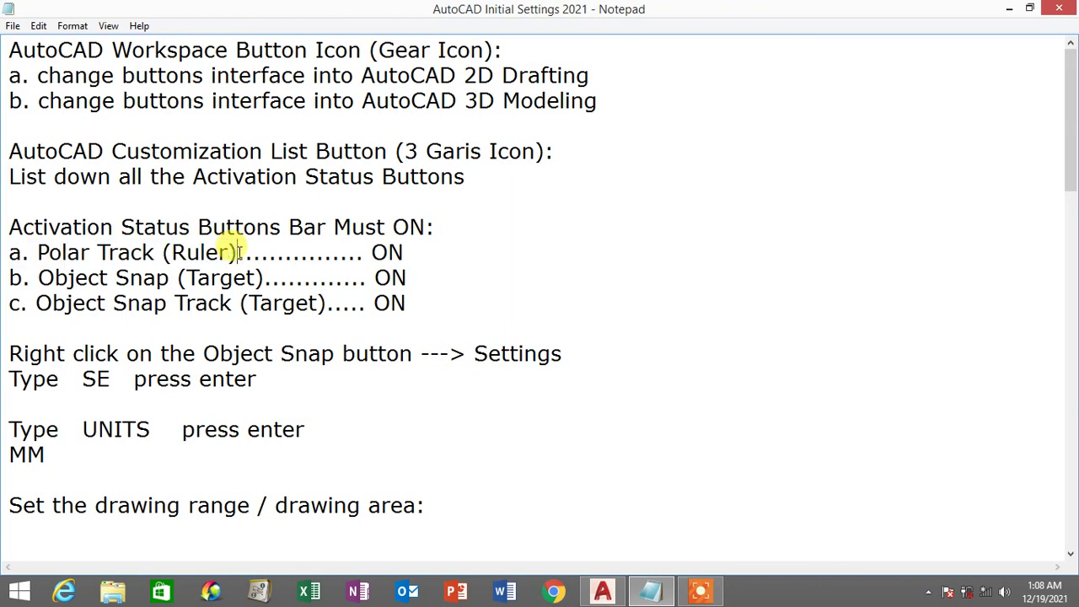
drag(239, 251, 435, 247)
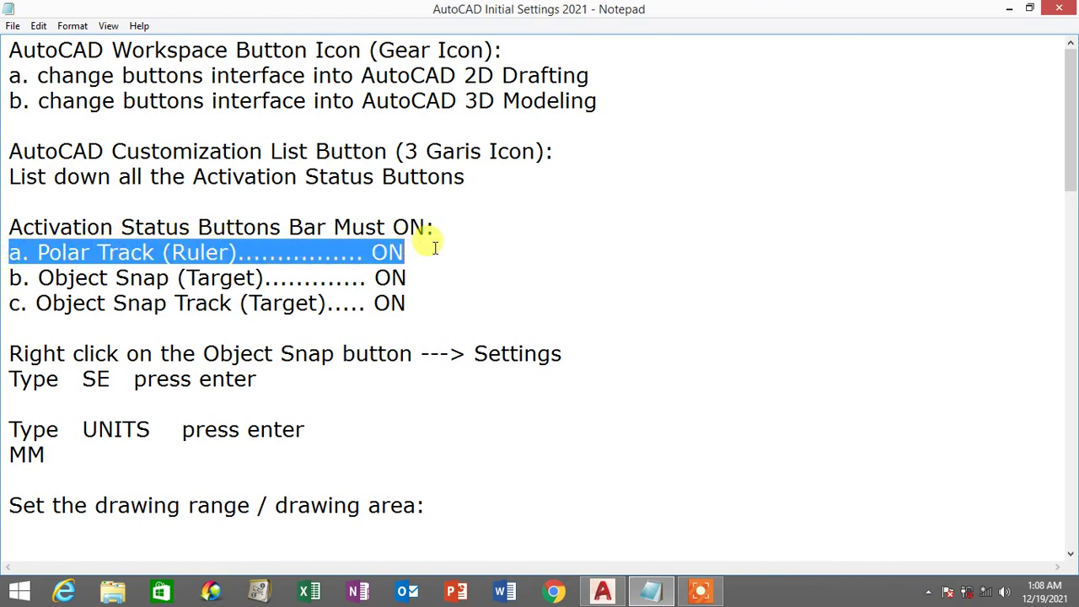
Switch to AutoCAD, turn Polar Tracking on, and toggle Object Snap and Object Snap Tracking off and back on.
click(602, 592)
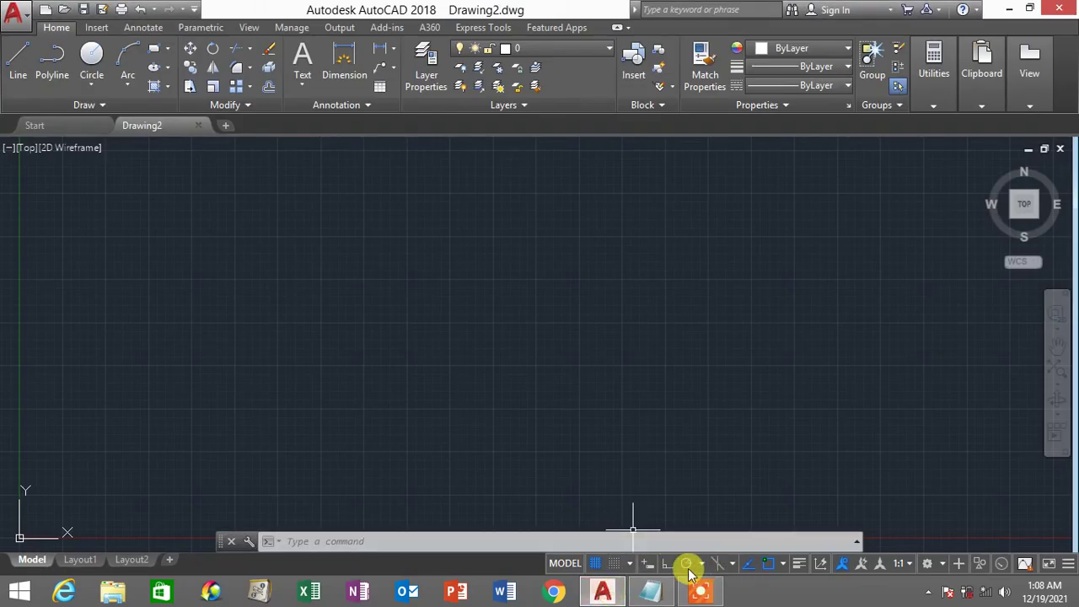
click(686, 563)
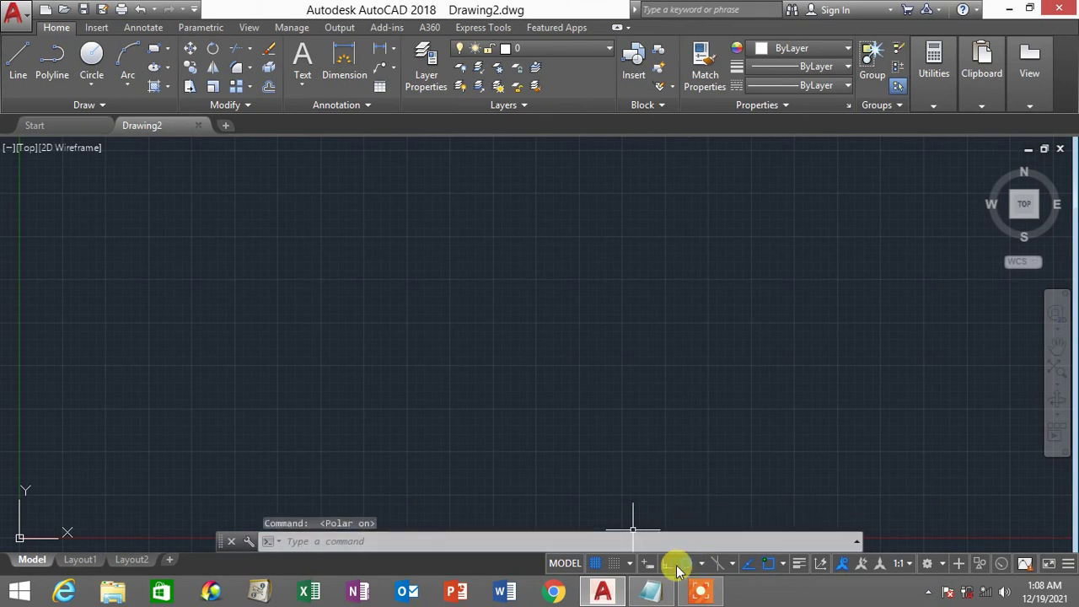
click(772, 565)
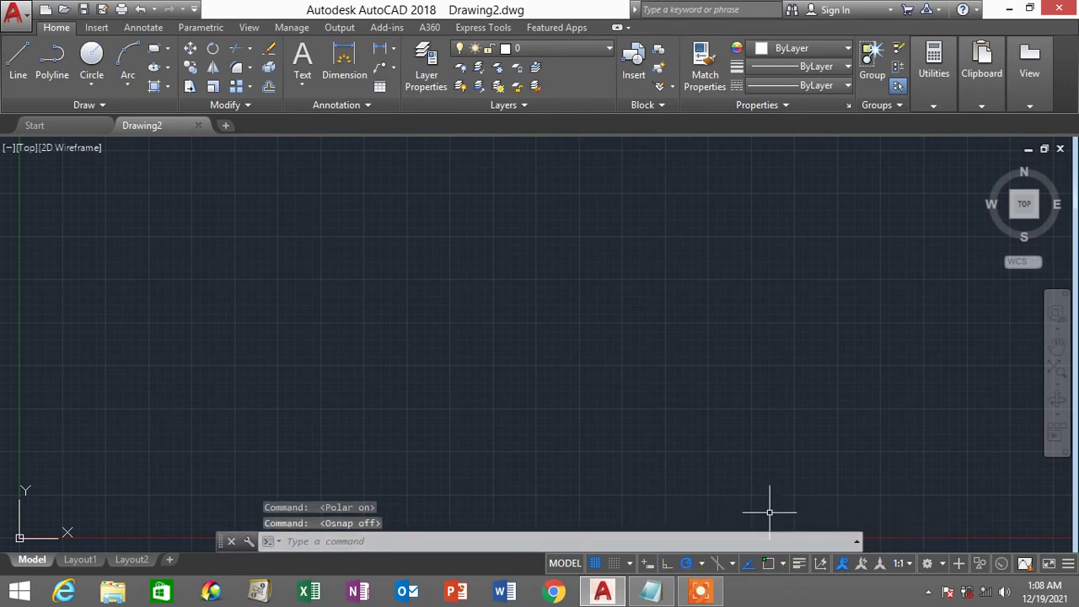
click(770, 565)
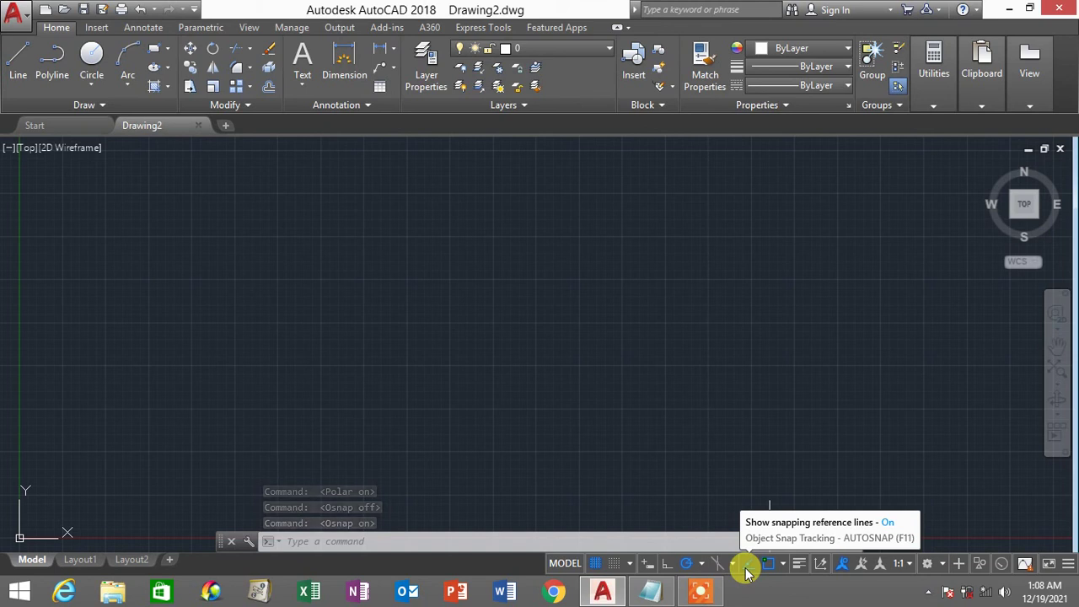
click(747, 565)
click(747, 565)
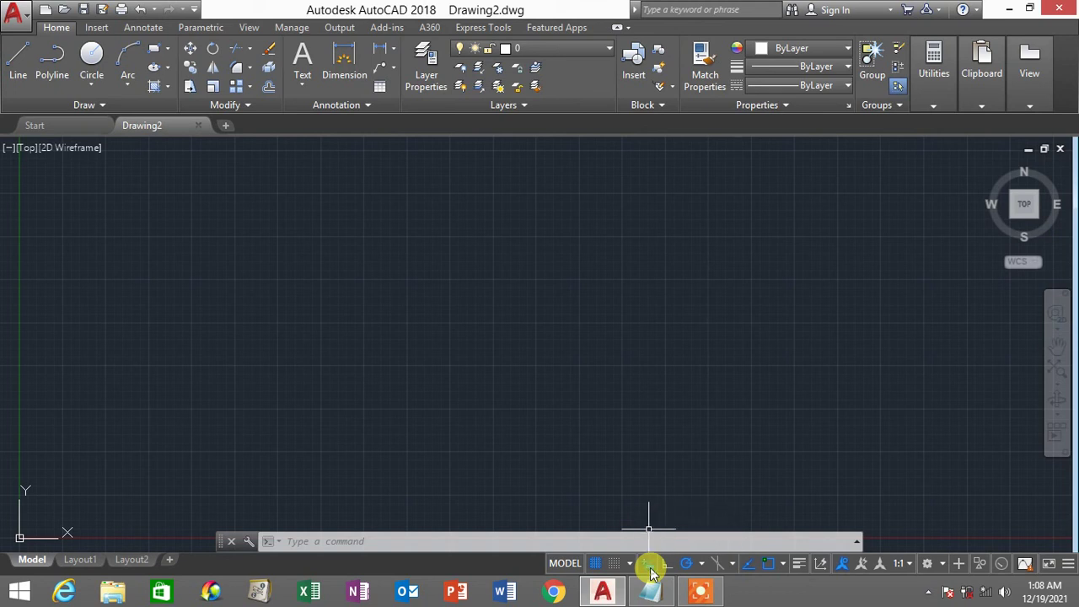
Try entering LINE at the cursor with Dynamic Input on, turn Dynamic Input off again and activate the command line.
click(650, 568)
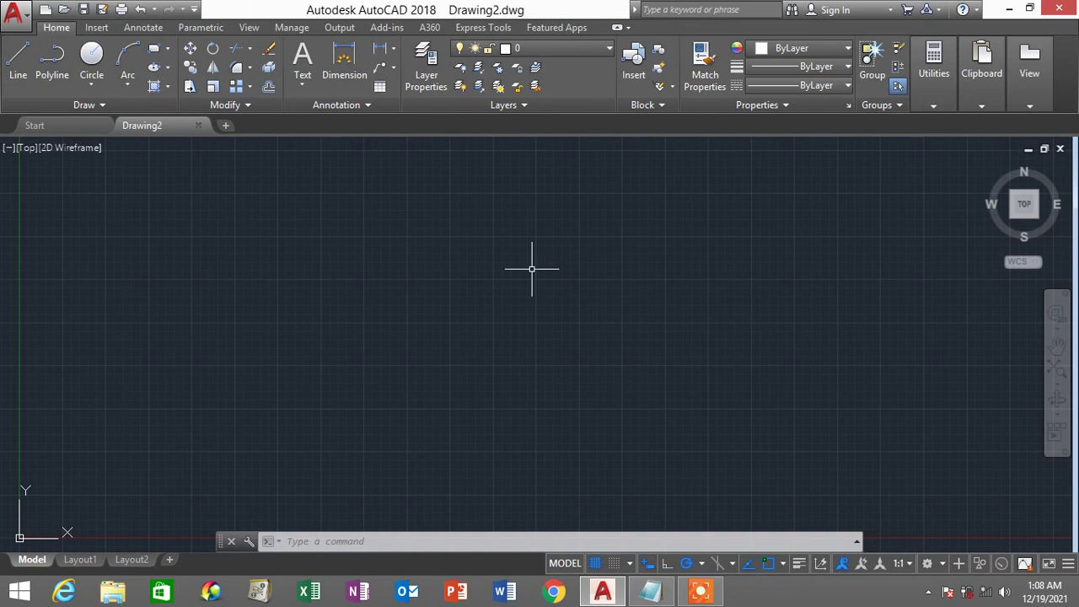
text(LINE)
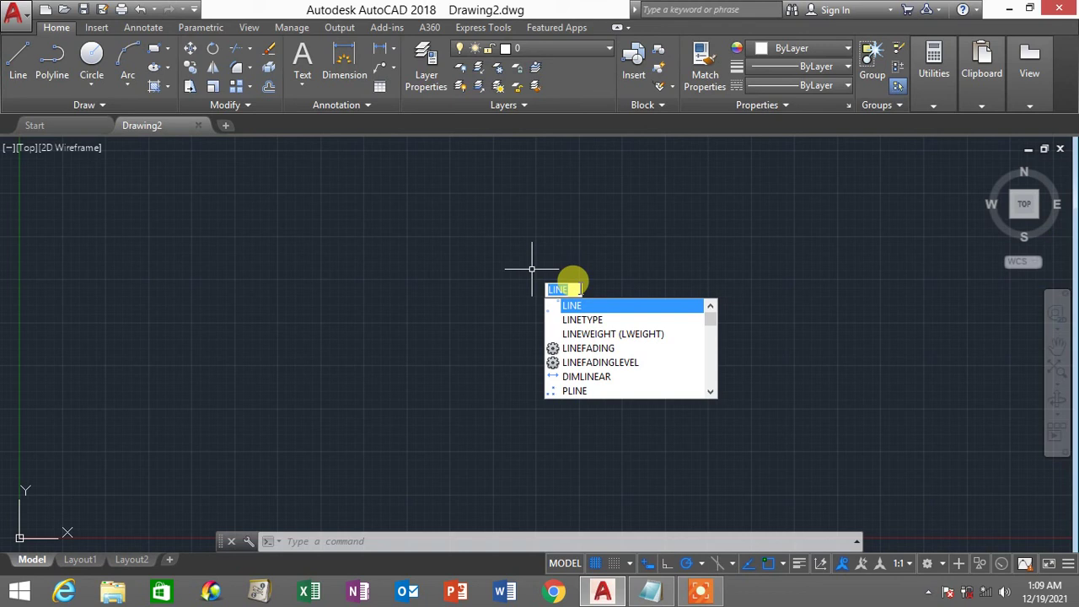
click(654, 571)
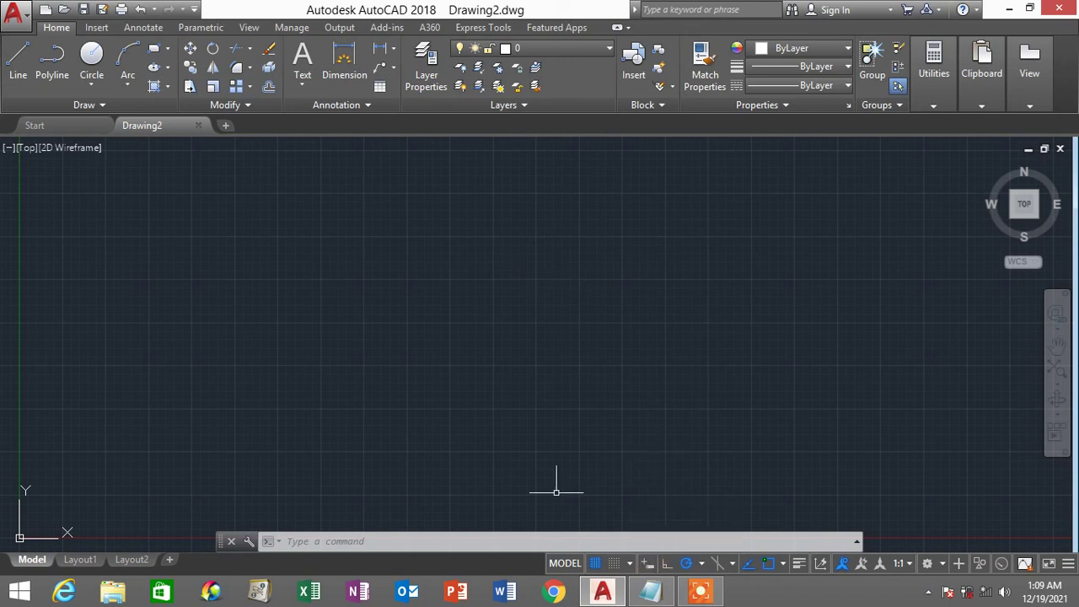
click(325, 541)
click(309, 542)
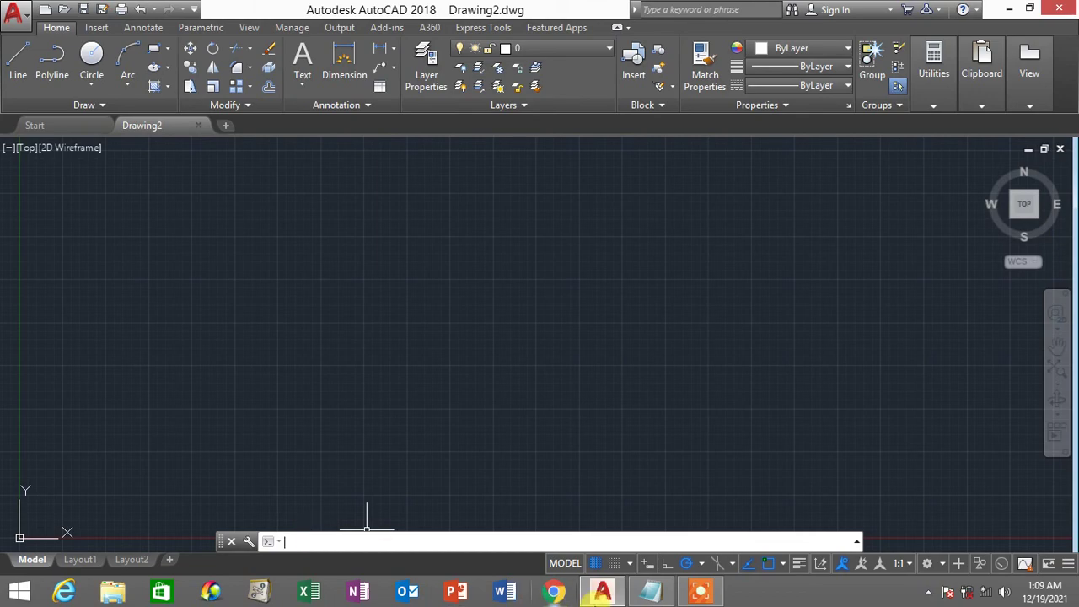
Switch to Notepad and highlight the "Activation Status Buttons Bar Must ON" heading and the Polar Track and Object Snap entries.
click(651, 592)
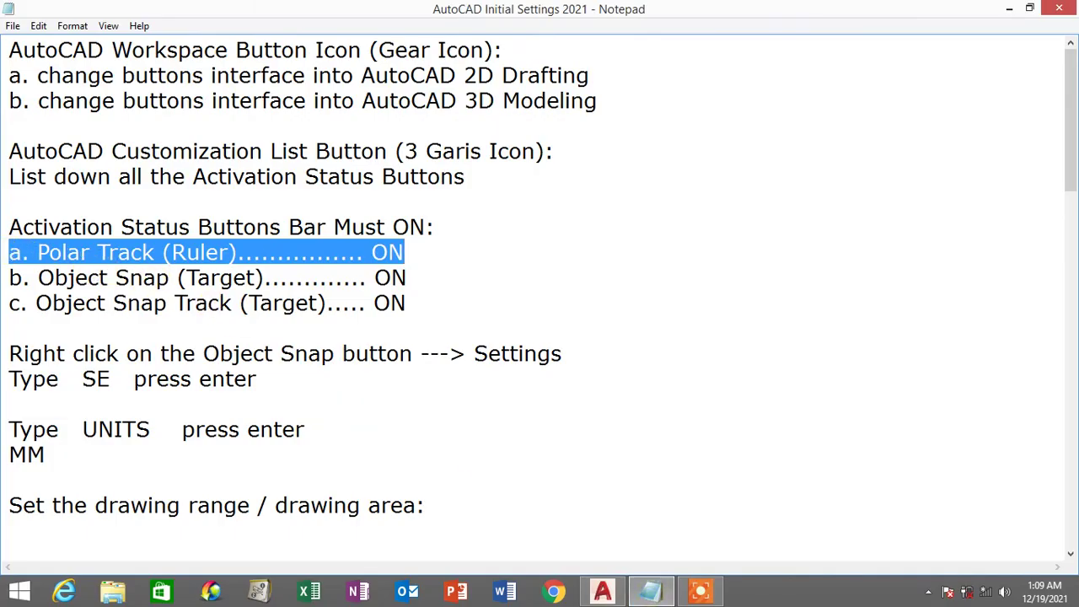
drag(8, 228, 451, 227)
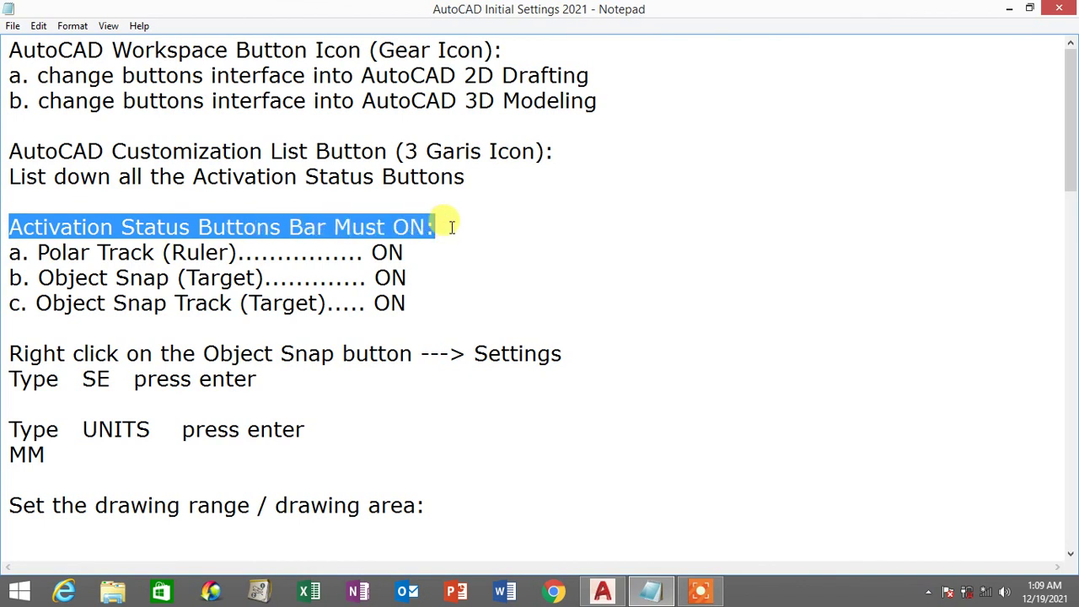
drag(8, 251, 255, 250)
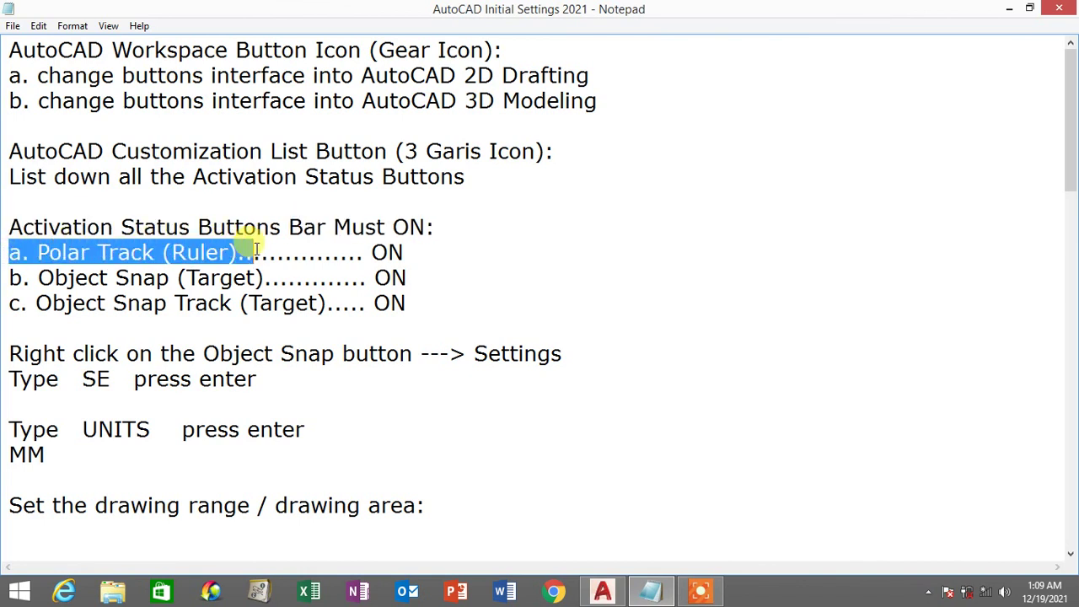
drag(10, 277, 264, 278)
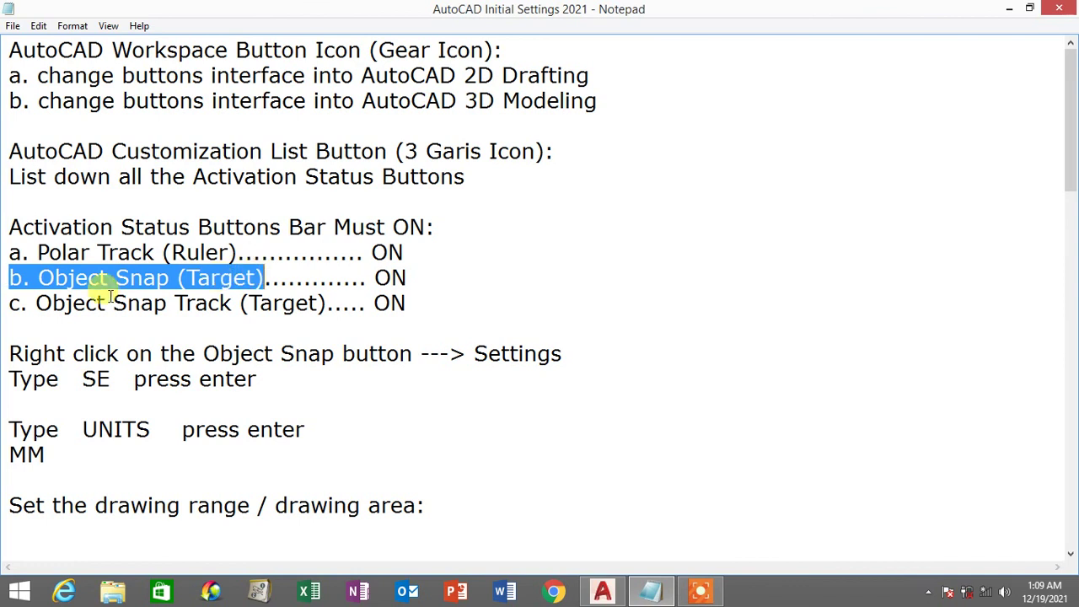
drag(12, 303, 266, 277)
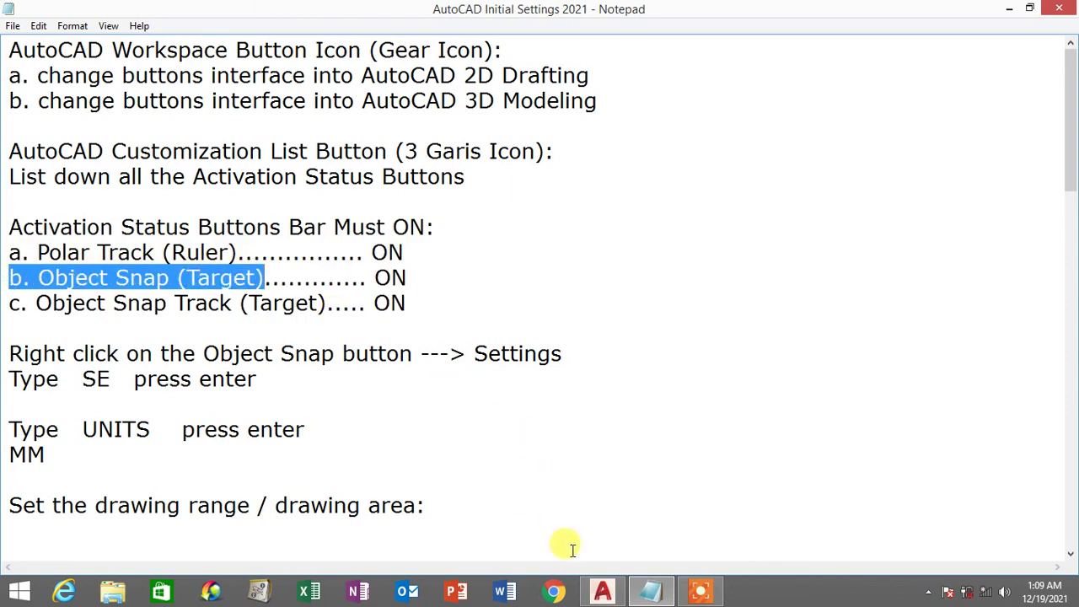
Switch to AutoCAD and turn off the drawing grid.
click(601, 593)
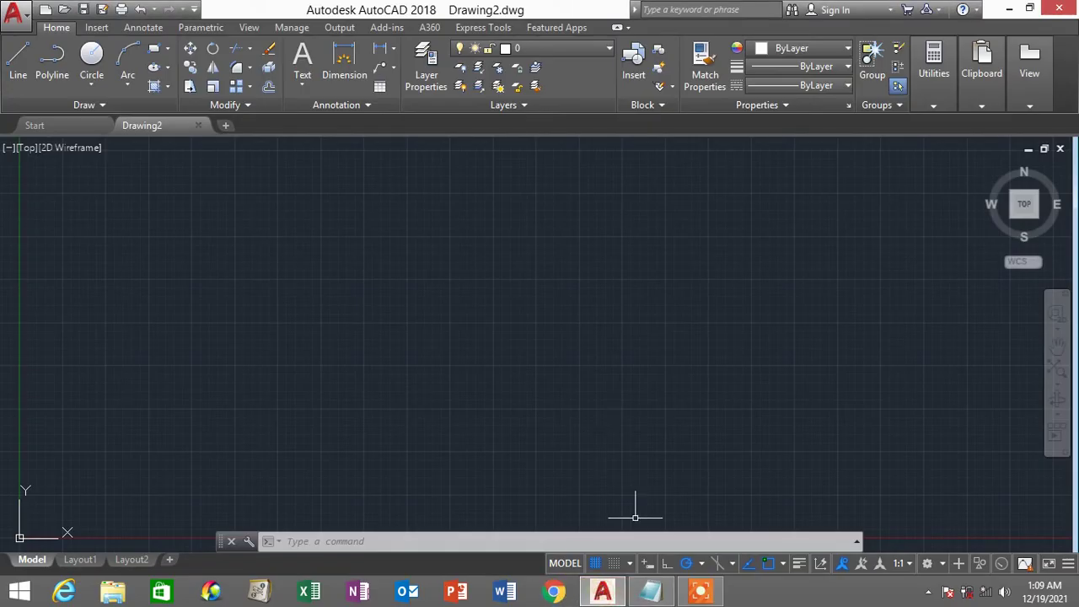
click(599, 563)
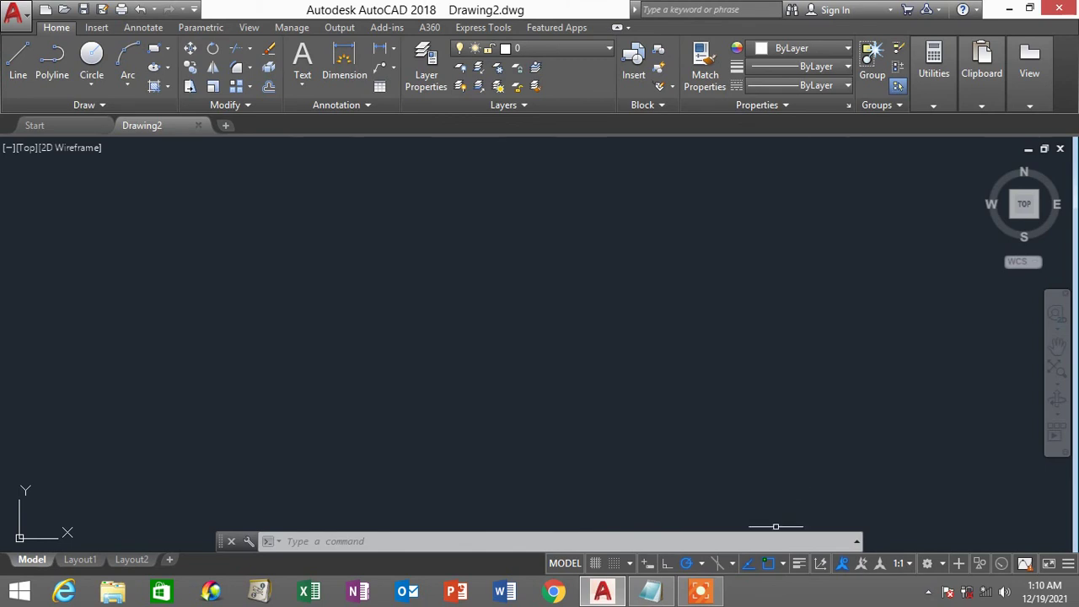
Open the Object Snap settings and clear the Endpoint, Midpoint, Center, Intersection and Extension modes.
right_click(770, 569)
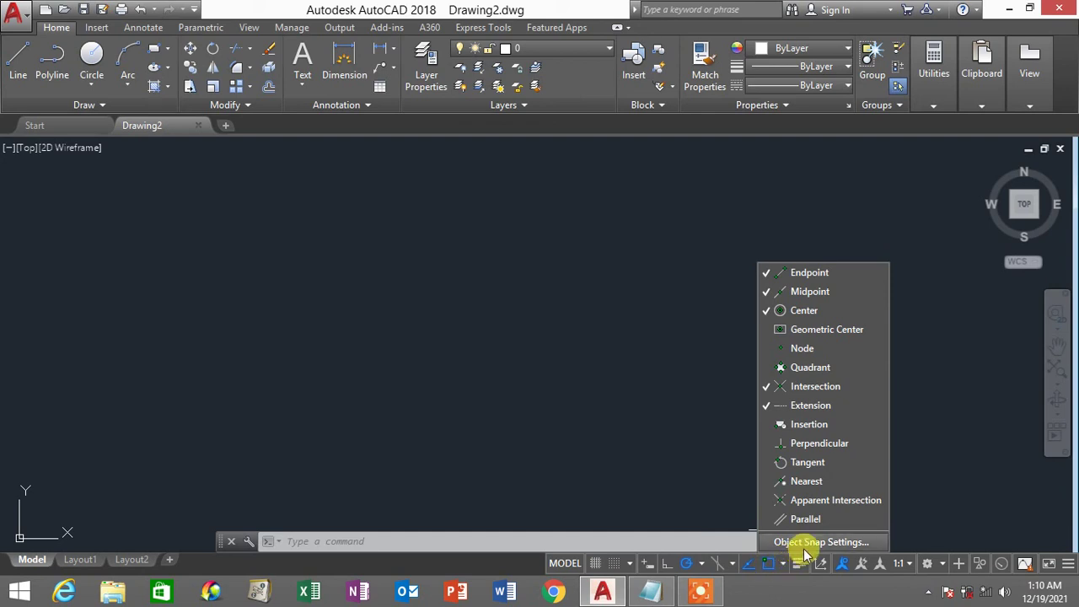
click(805, 546)
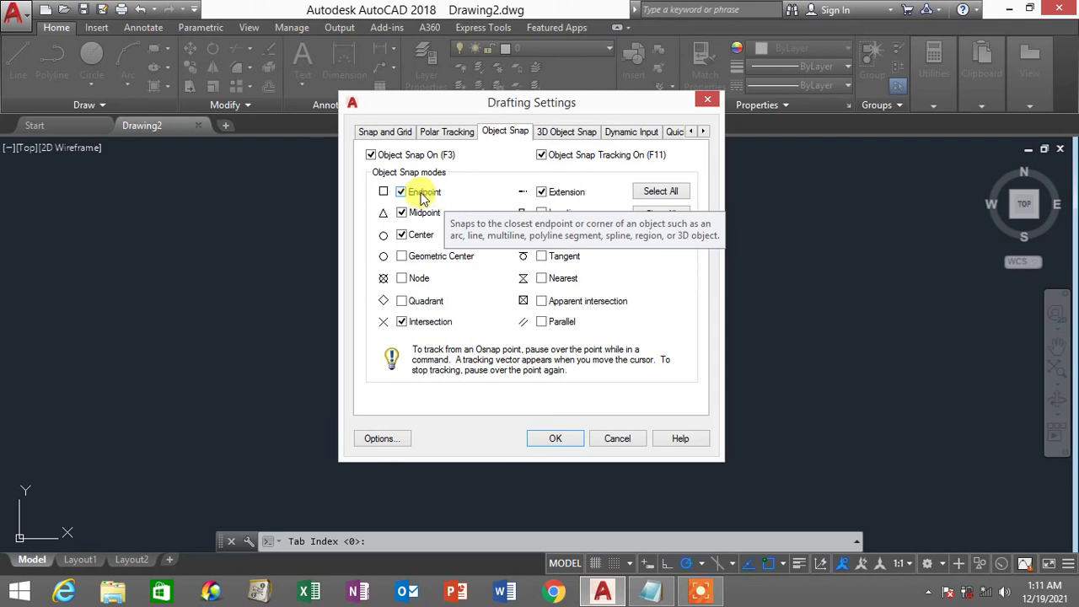
click(421, 194)
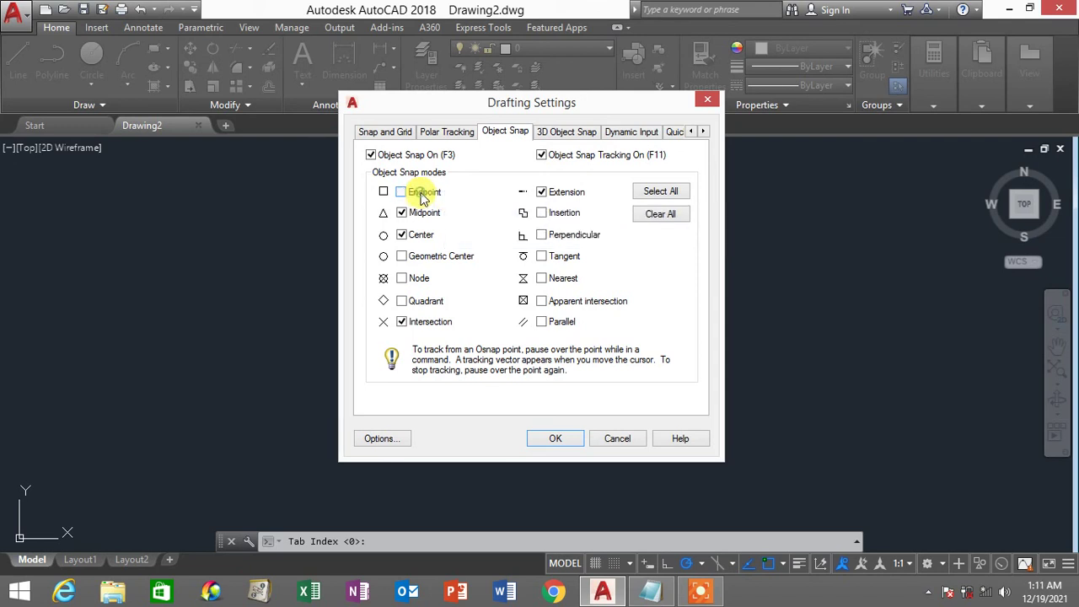
click(419, 213)
click(415, 235)
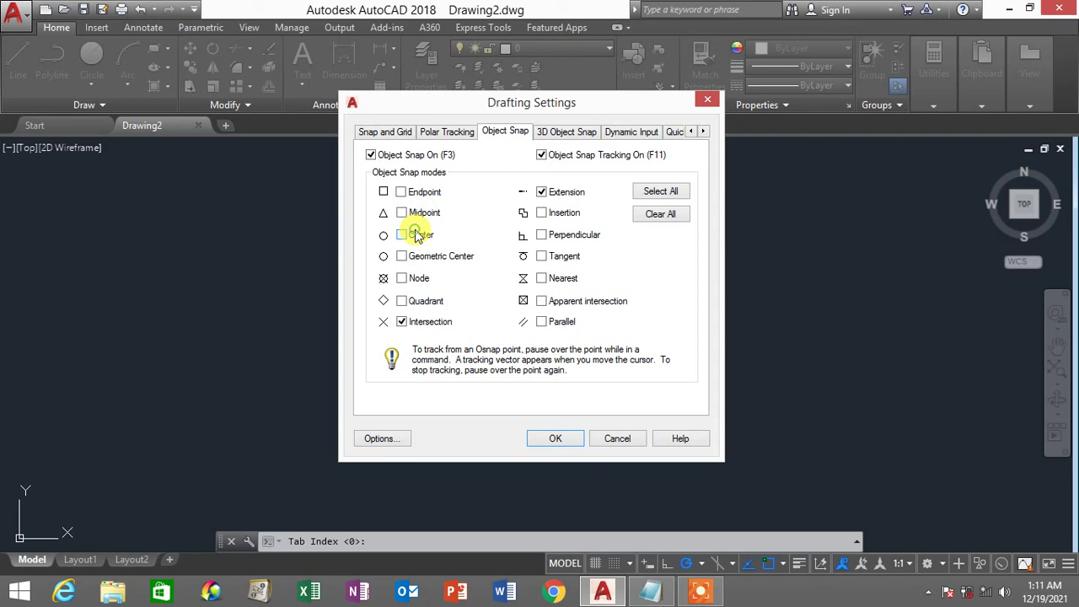
click(415, 321)
click(560, 192)
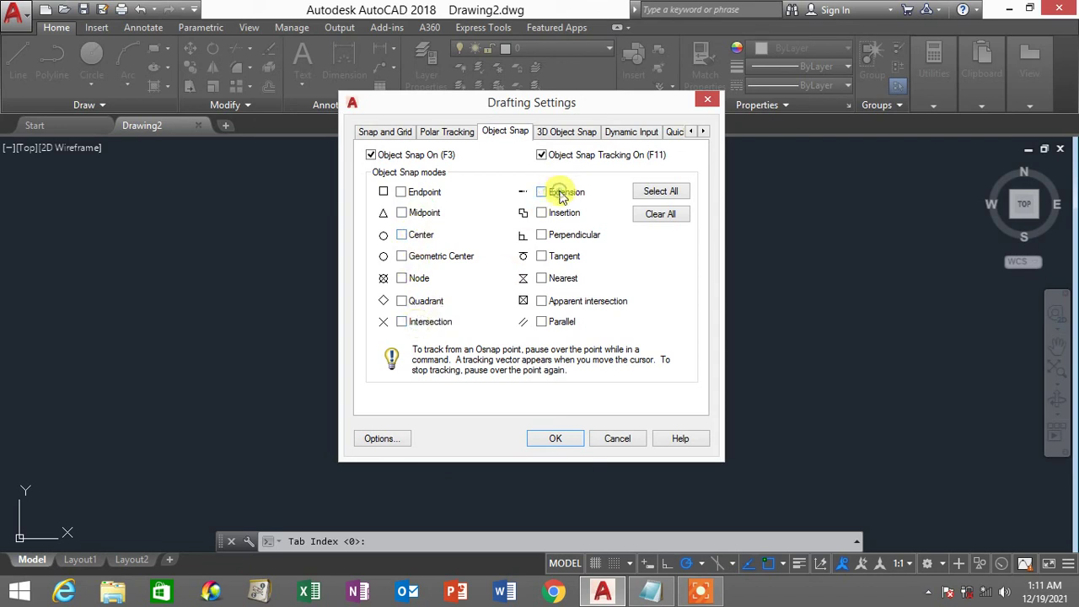
Turn on the Endpoint, Midpoint, Center, Intersection and Extension object snap modes.
click(415, 193)
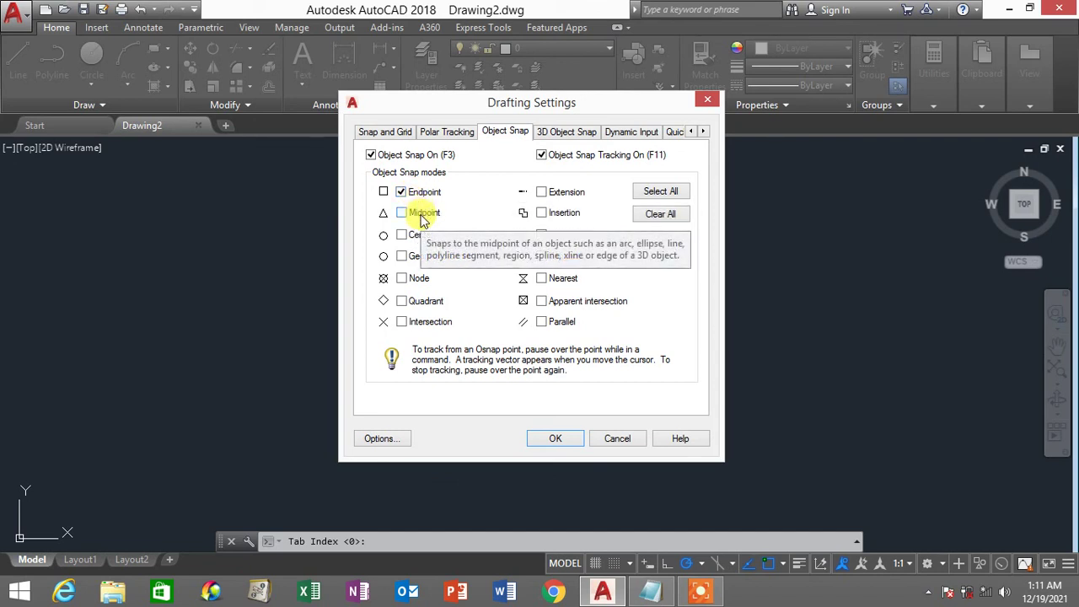
click(423, 217)
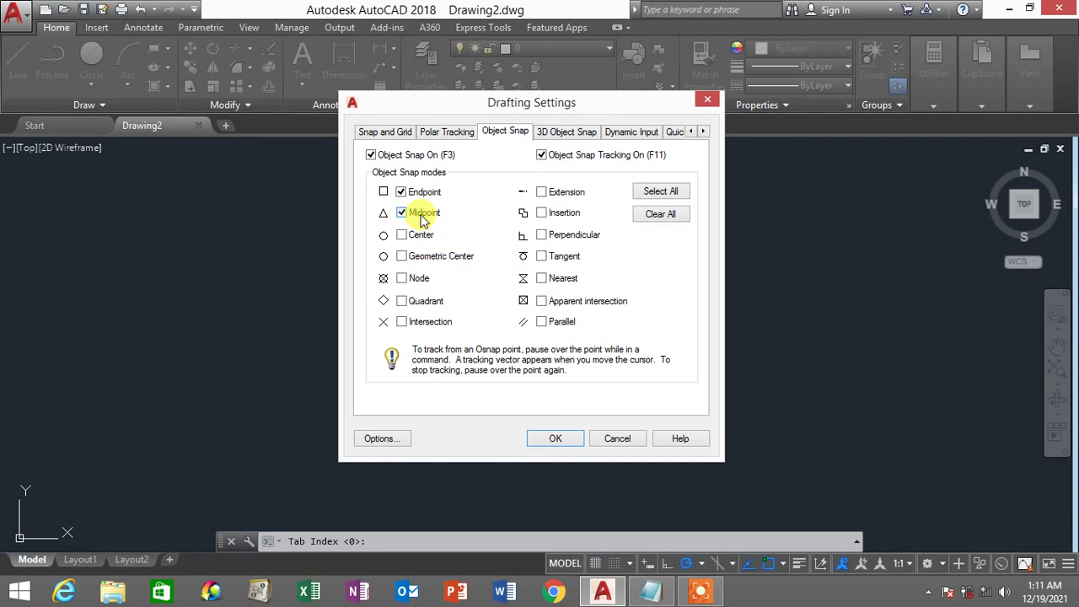
click(421, 235)
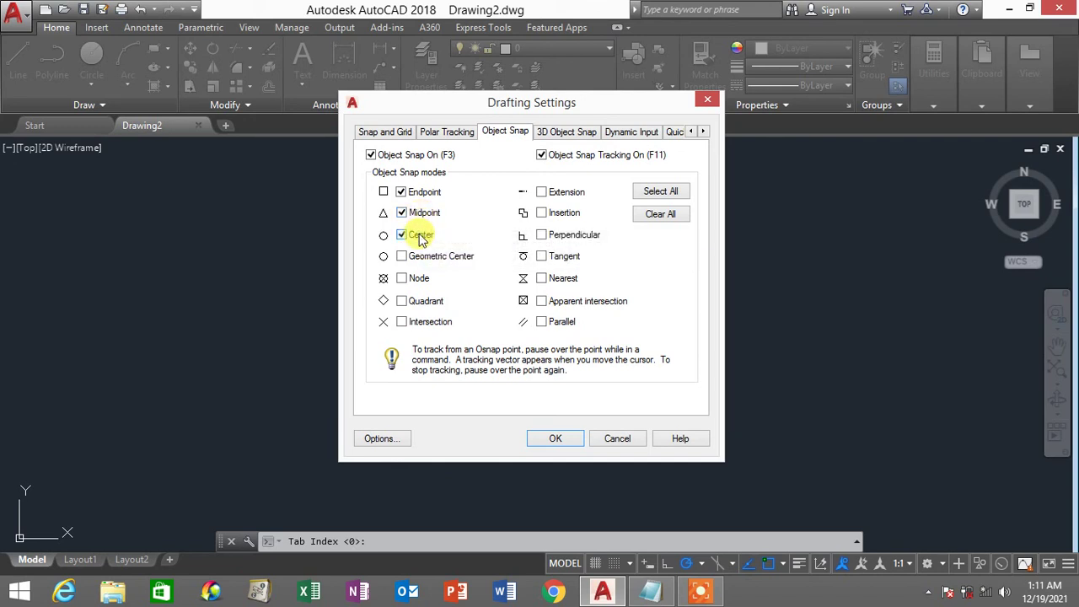
click(421, 322)
click(560, 192)
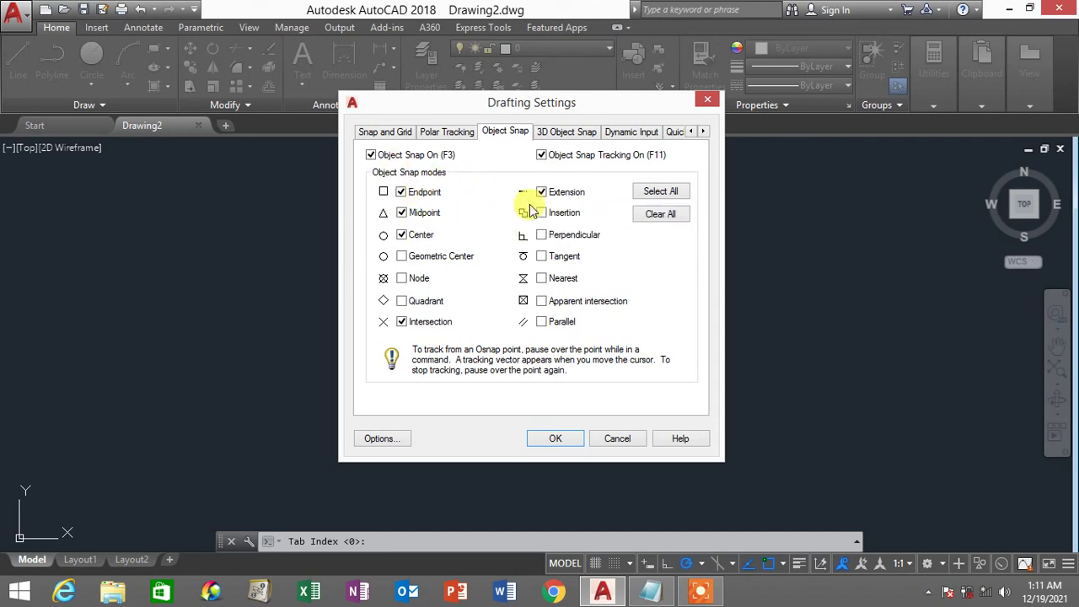
Switch Endpoint, Midpoint, Center, Intersection and Extension off and back on one by one, and apply the object snap settings.
click(425, 194)
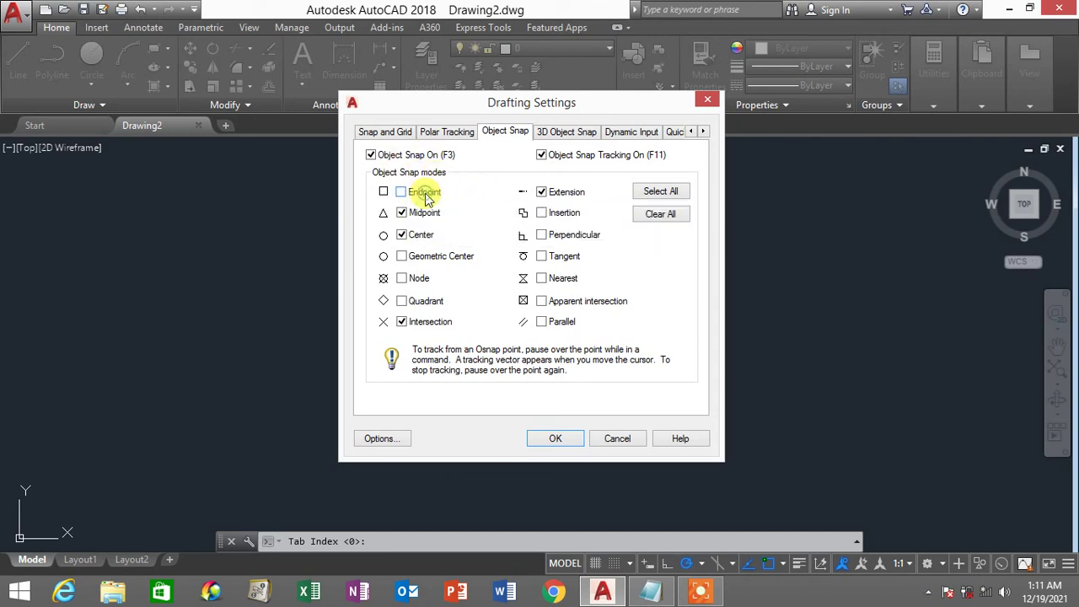
click(425, 194)
click(424, 214)
click(424, 214)
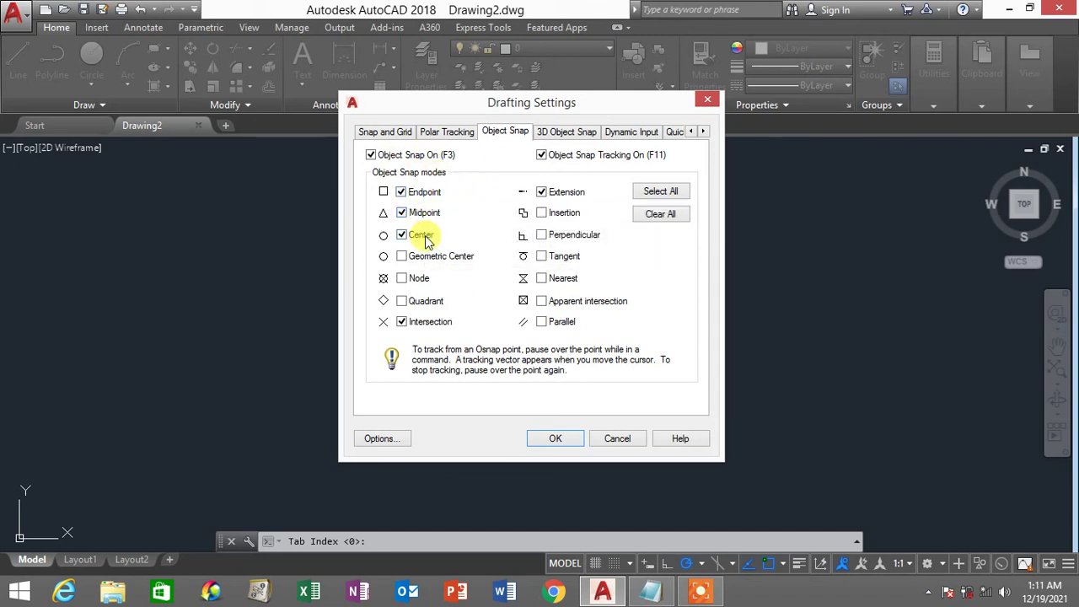
click(424, 237)
click(424, 236)
click(429, 323)
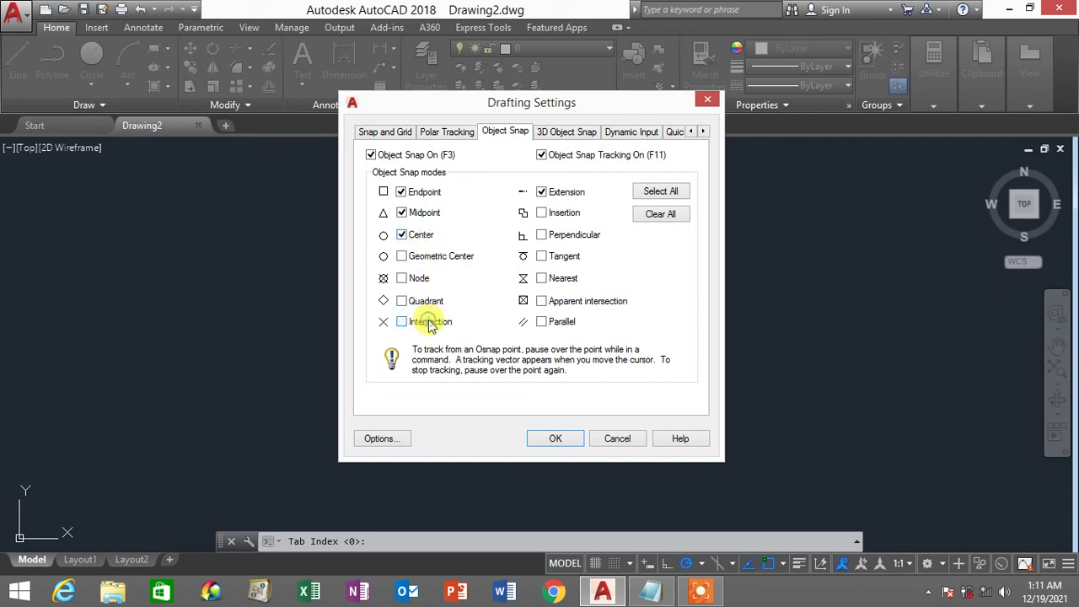
click(429, 322)
click(561, 195)
click(562, 199)
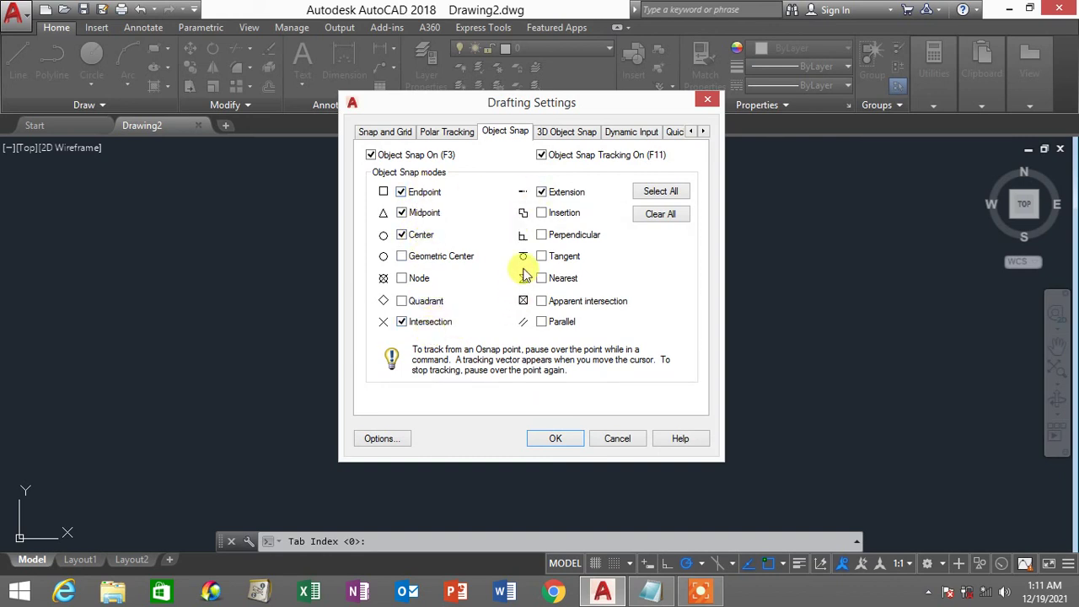
click(554, 440)
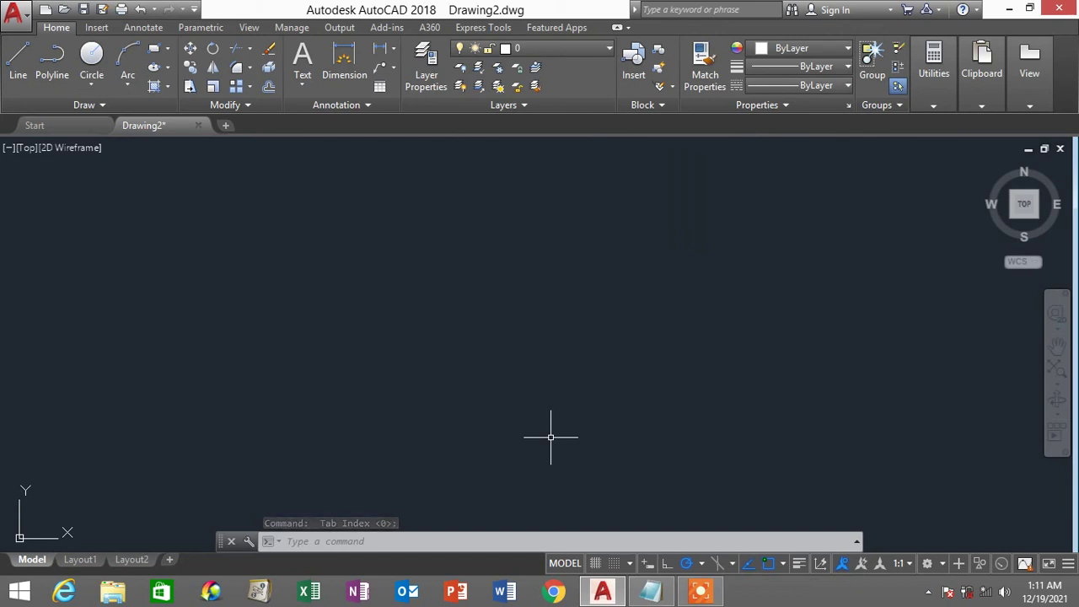
Reopen the Object Snap settings, switch Endpoint and Midpoint off and on again, and accept the settings.
click(775, 563)
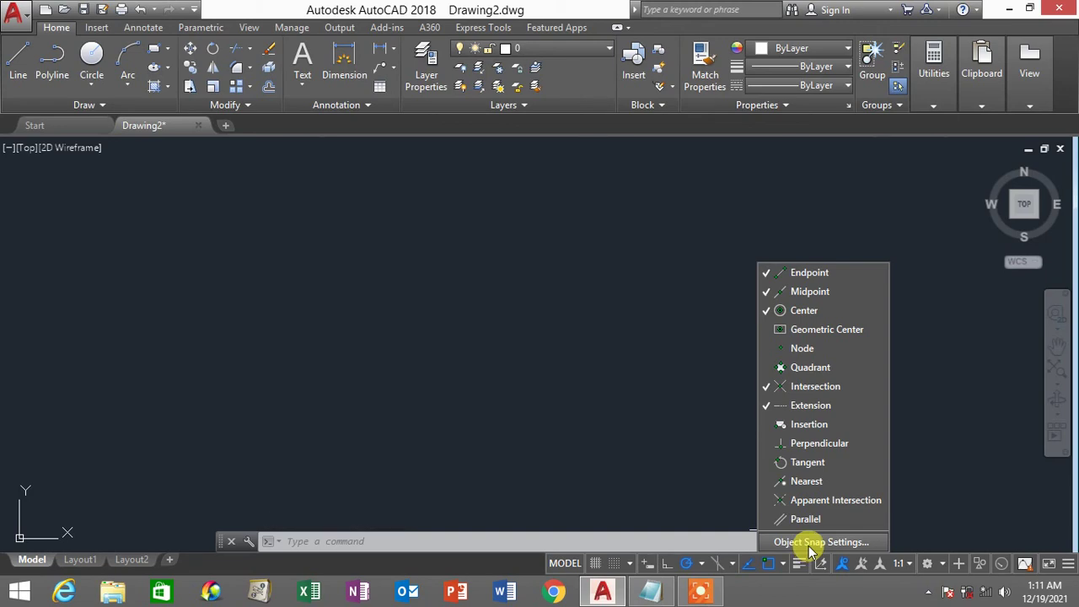
click(809, 545)
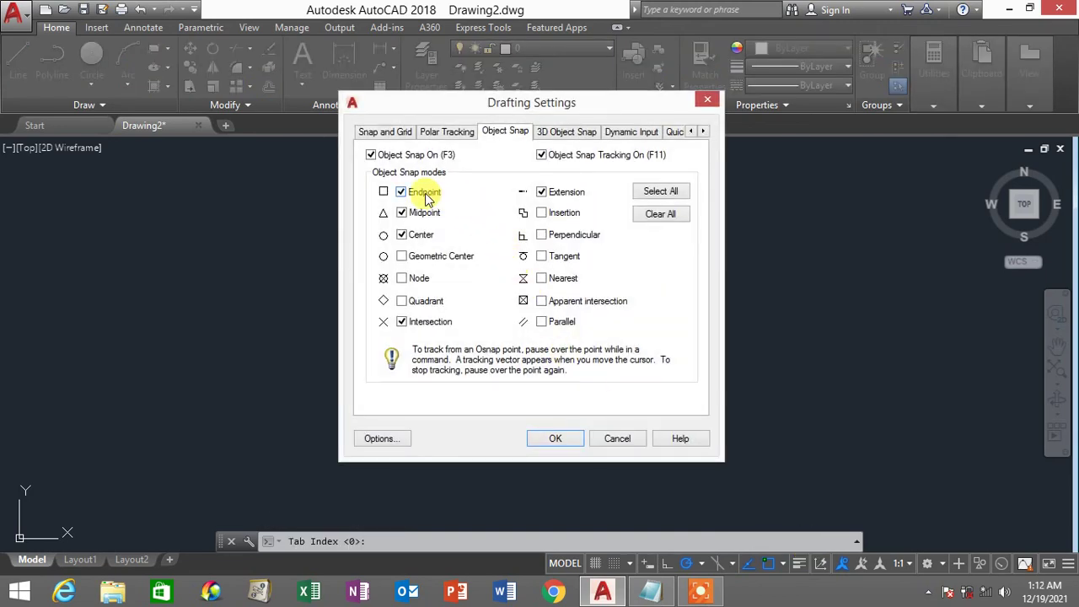
click(401, 193)
click(401, 193)
click(426, 213)
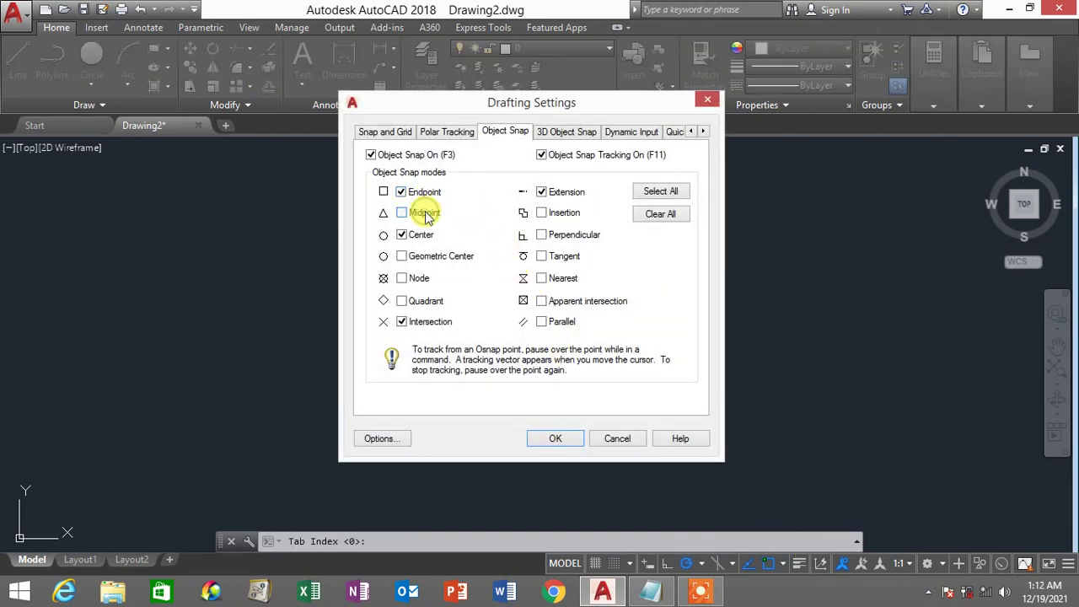
click(425, 214)
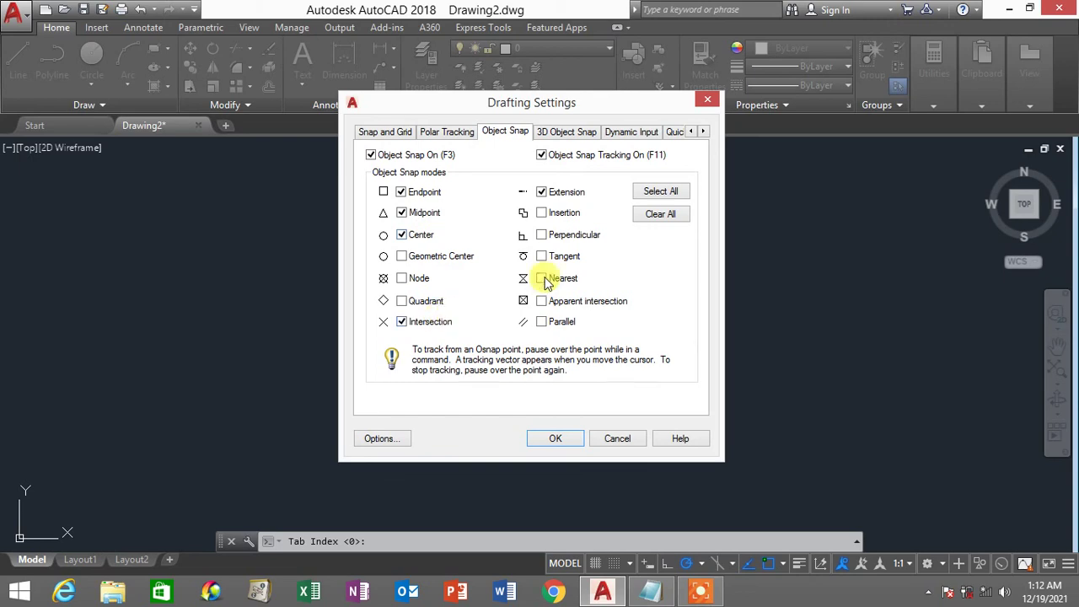
click(575, 440)
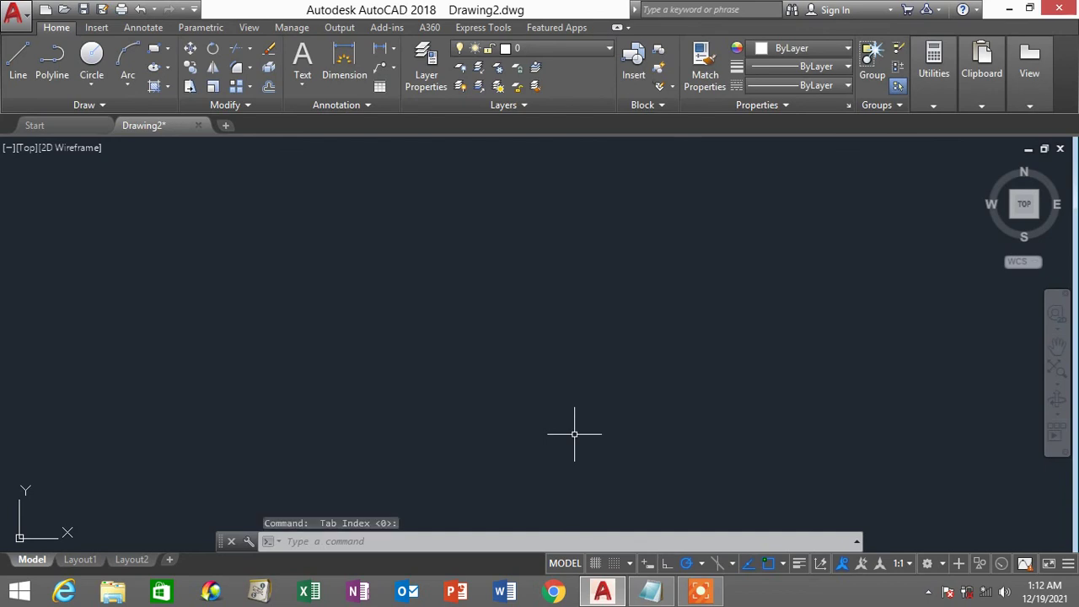
Open the Drafting Settings with the SE command.
text(SE)
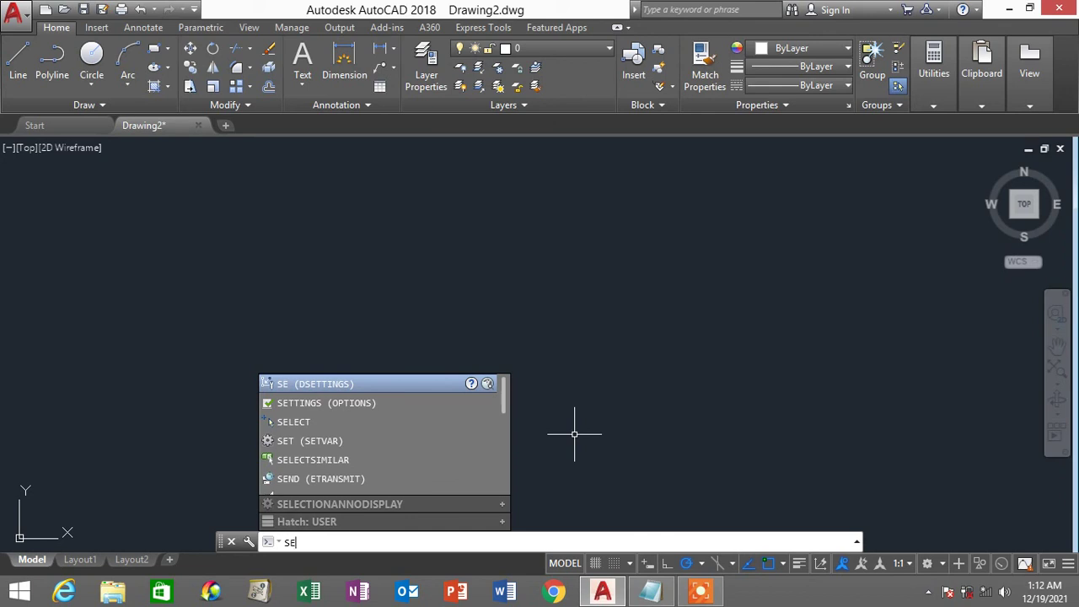
key(Escape)
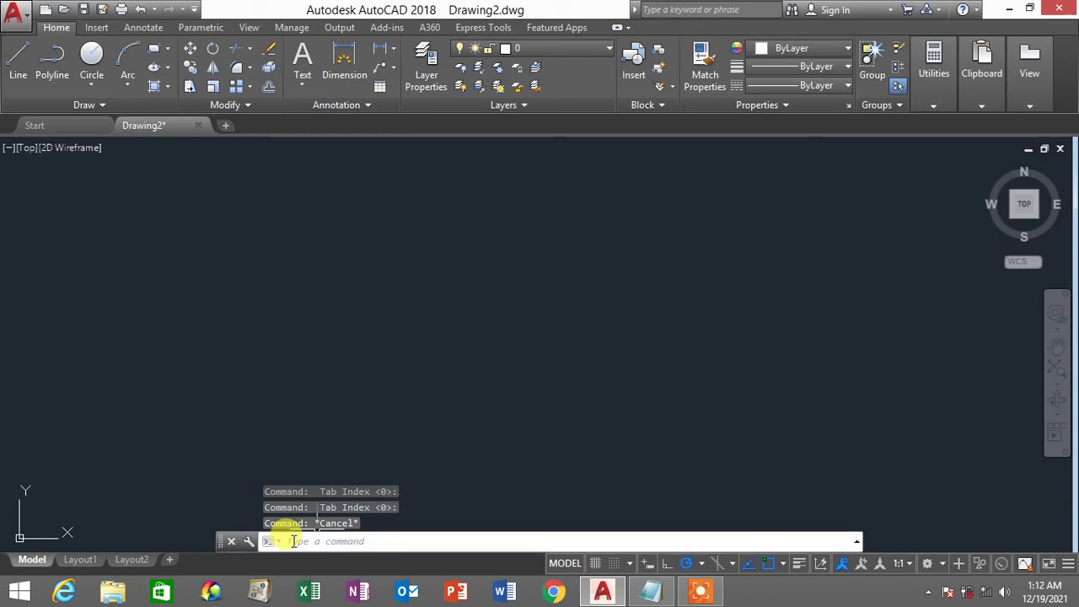
text(SE)
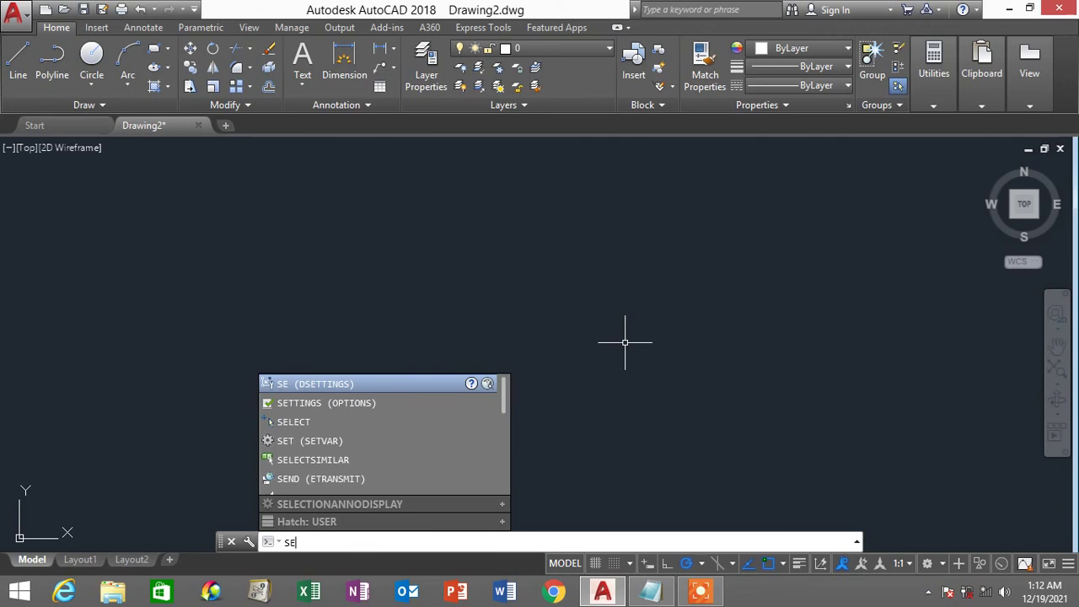
key(Return)
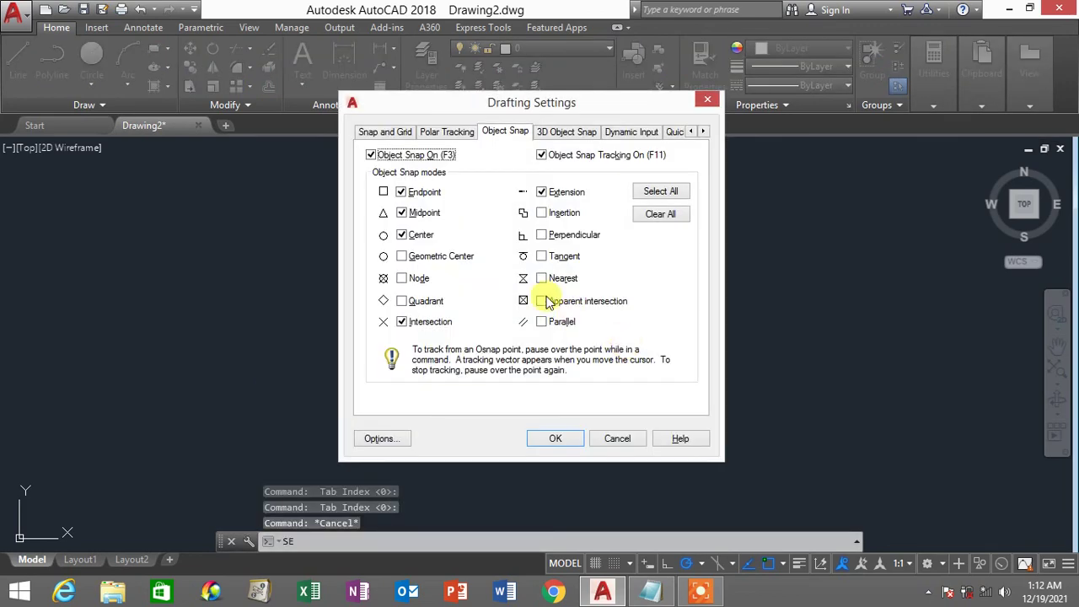
Toggle the Endpoint, Midpoint, Center, Intersection and Extension snap modes, leaving all five on, and accept the Drafting Settings.
click(420, 193)
click(418, 194)
click(418, 213)
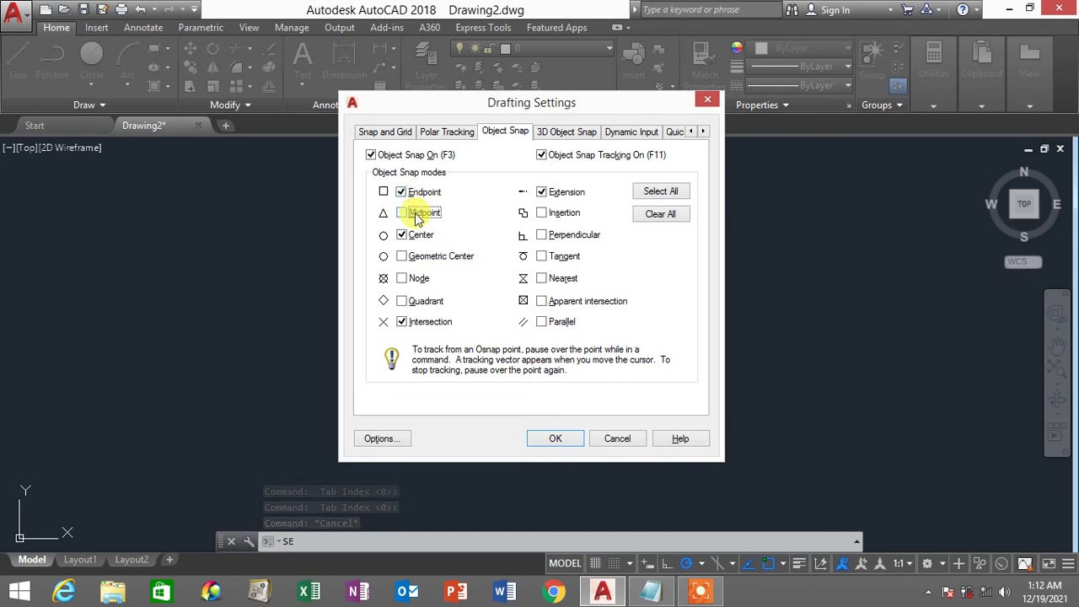
click(418, 213)
click(418, 235)
click(419, 236)
click(430, 323)
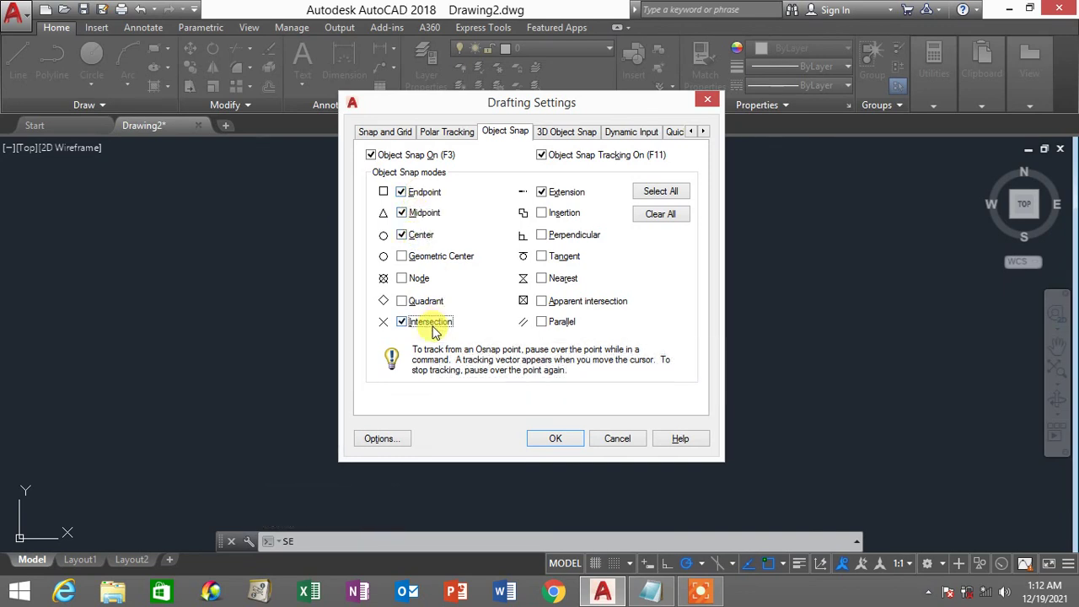
click(563, 194)
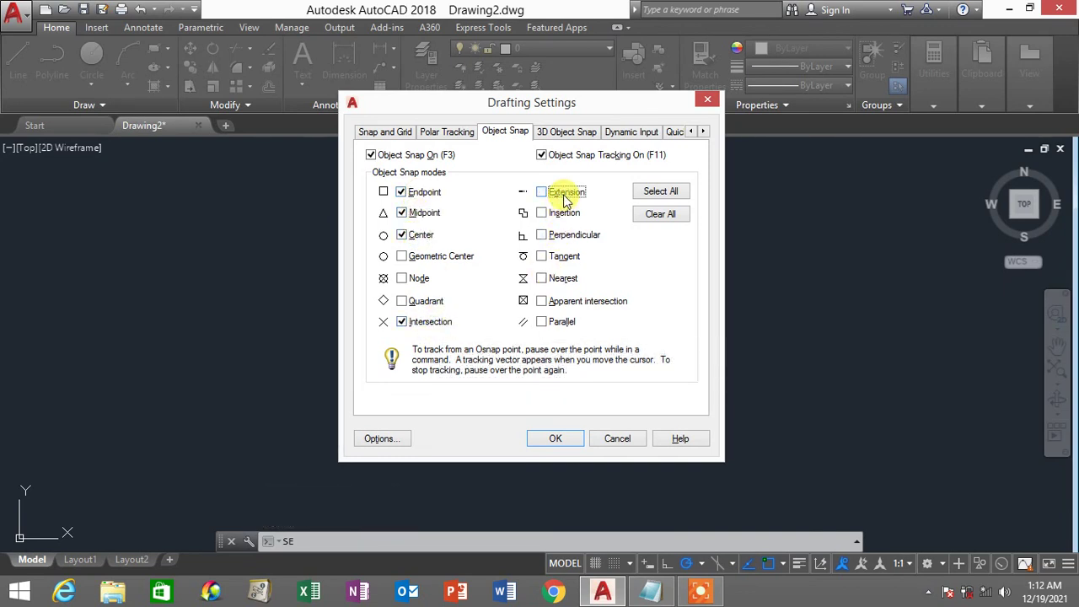
click(563, 194)
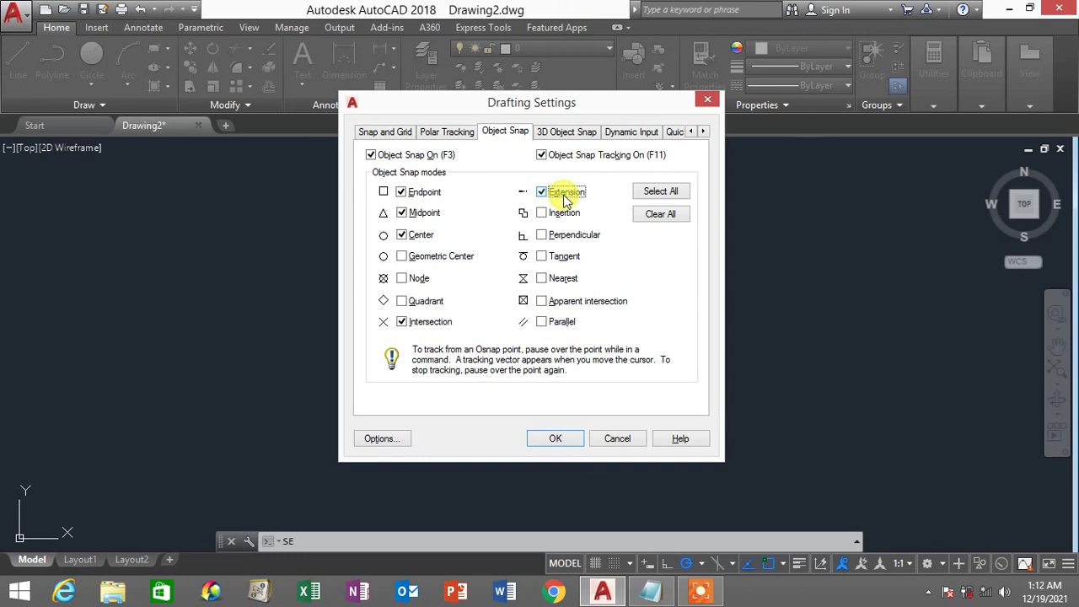
click(557, 439)
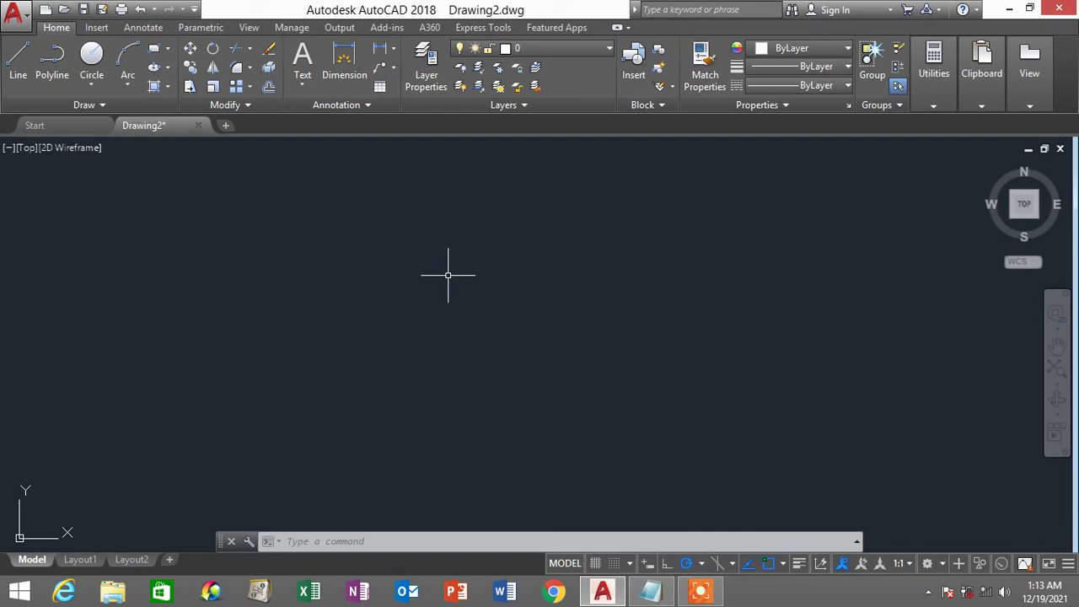
Start a line in the upper-left part of the empty drawing and switch Polar Tracking off and back on.
click(17, 67)
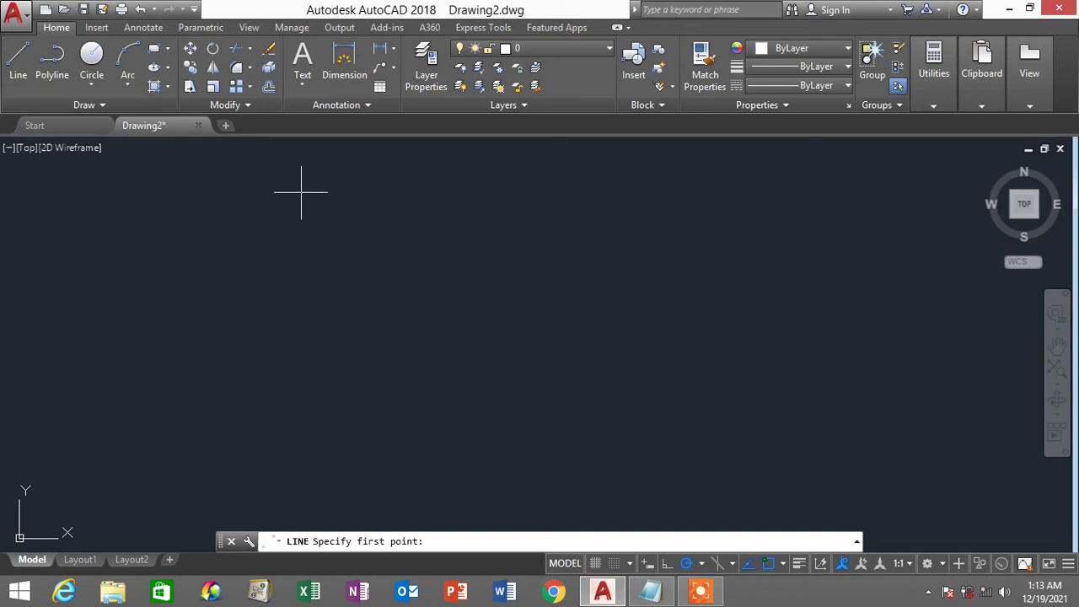
click(283, 219)
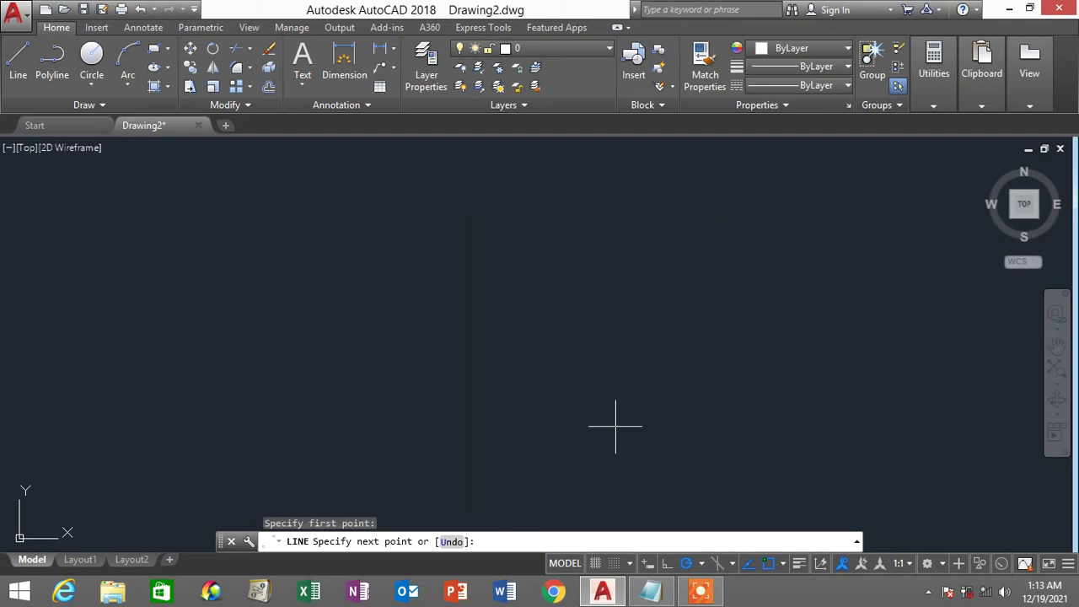
click(687, 565)
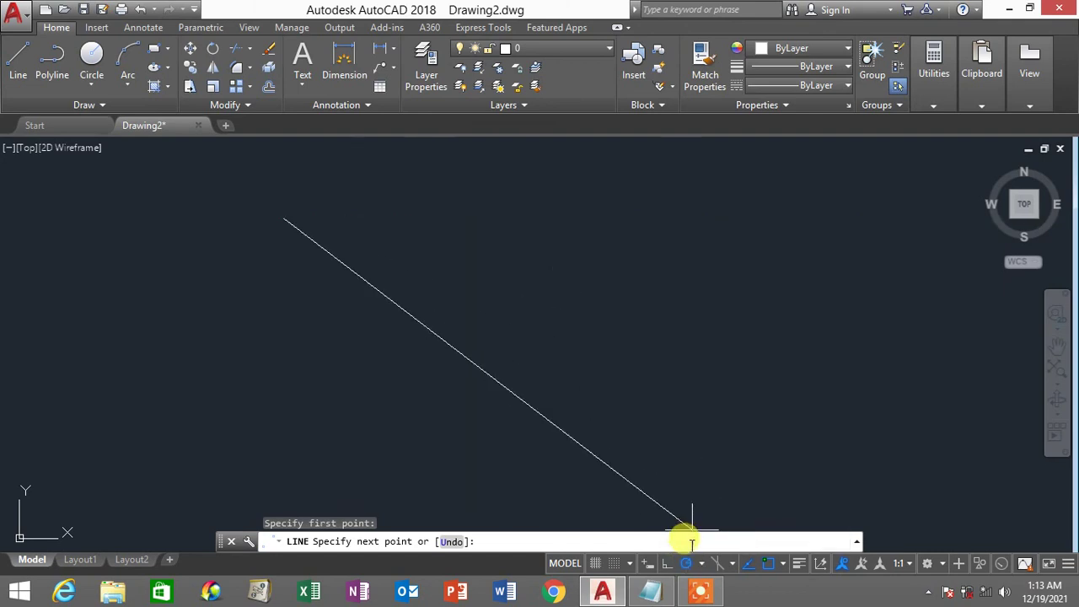
click(689, 564)
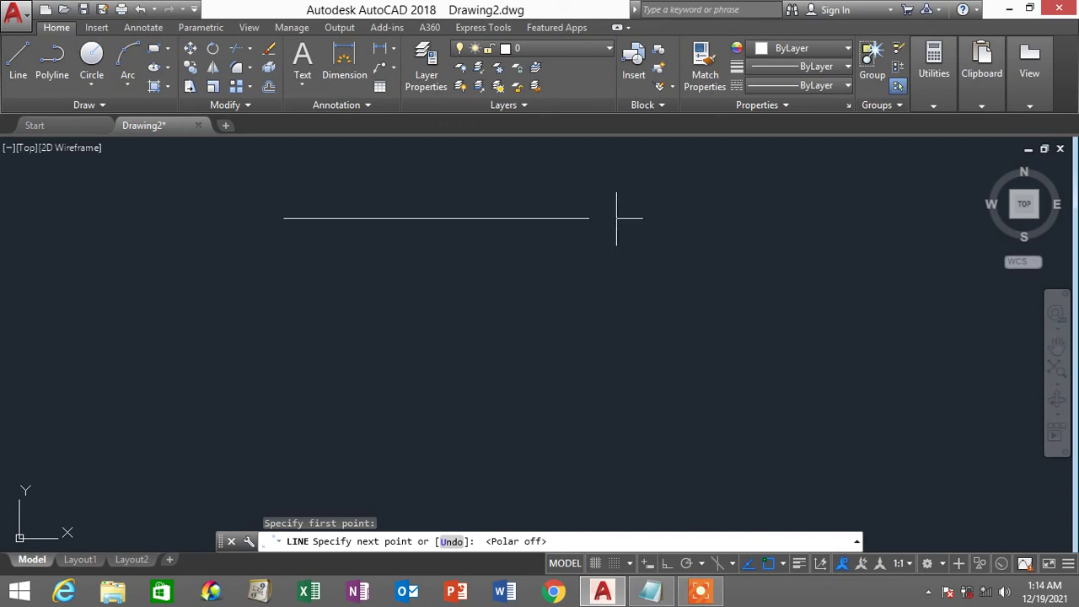
click(688, 563)
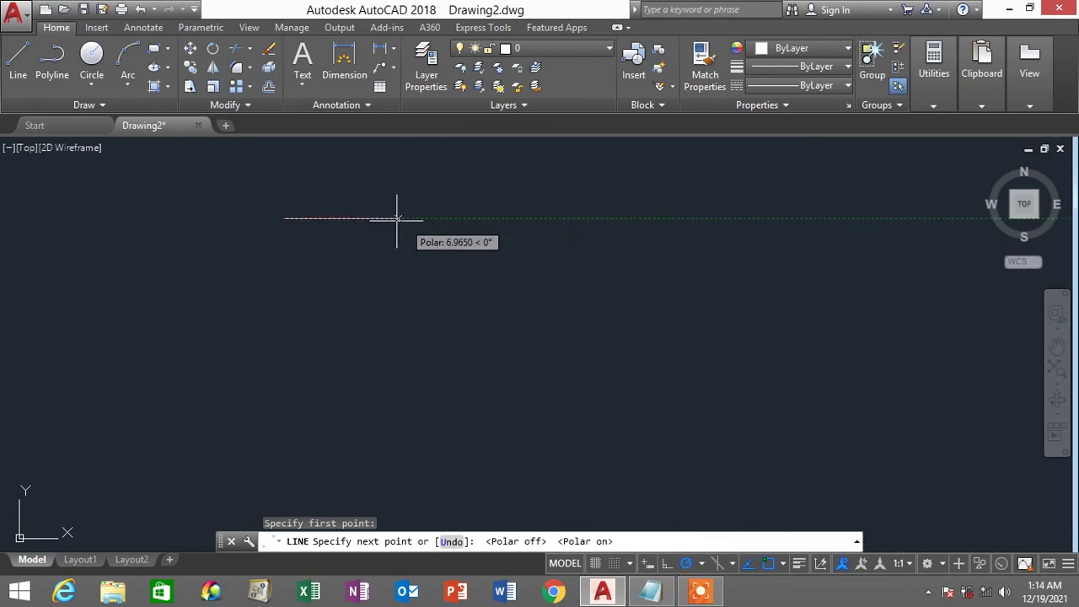
Draw a closed rectangle from horizontal and vertical line segments aligned with Polar Tracking, and end the Line command.
click(573, 219)
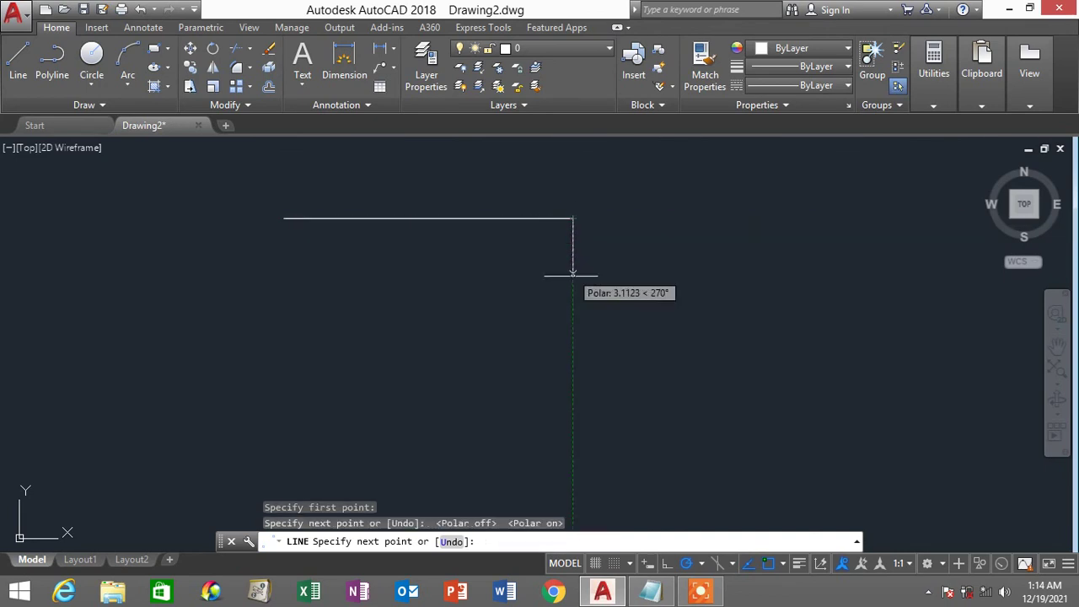
click(572, 368)
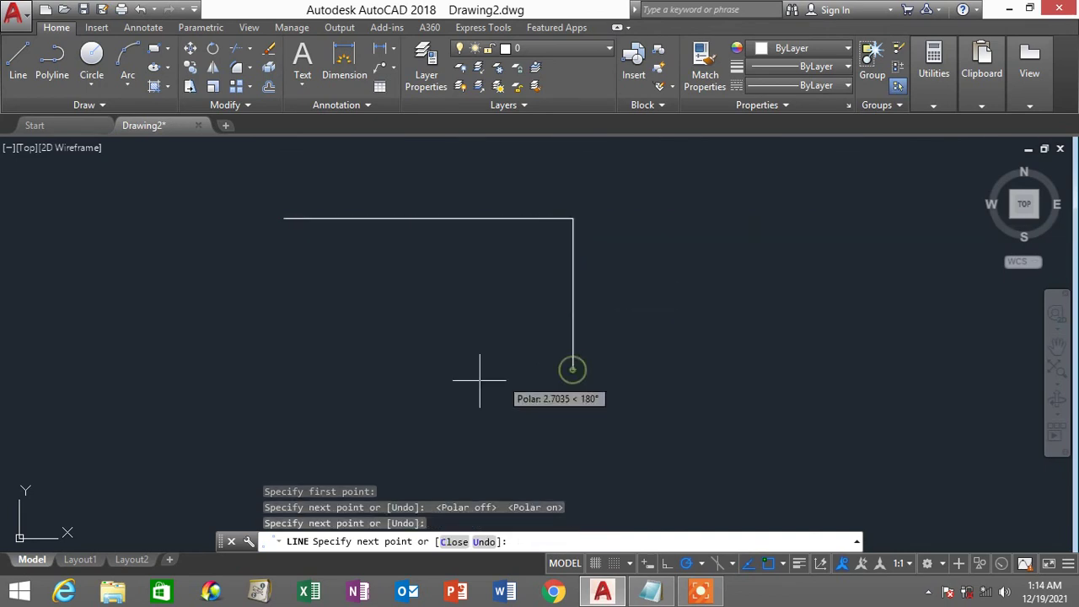
click(284, 369)
click(284, 219)
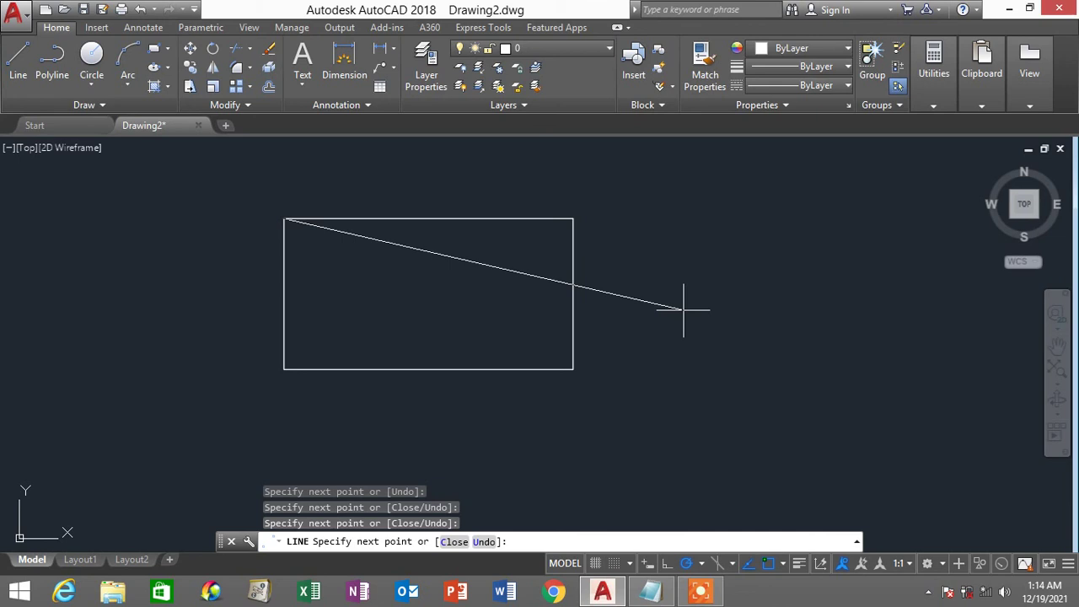
key(Escape)
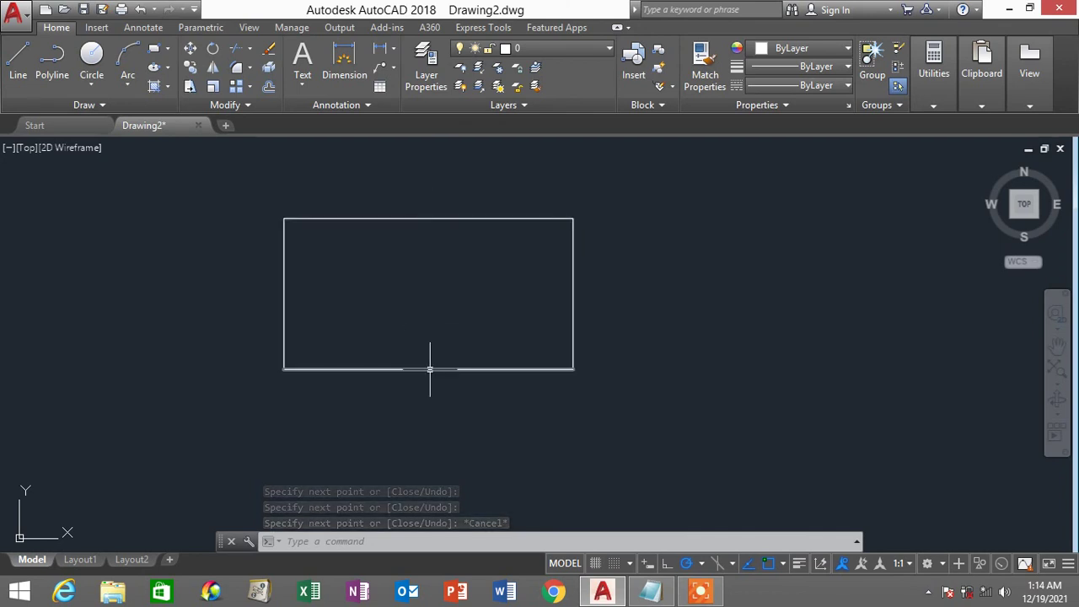
Start the Line command and examine the Midpoint snap marker on the rectangle's upper edge.
click(20, 63)
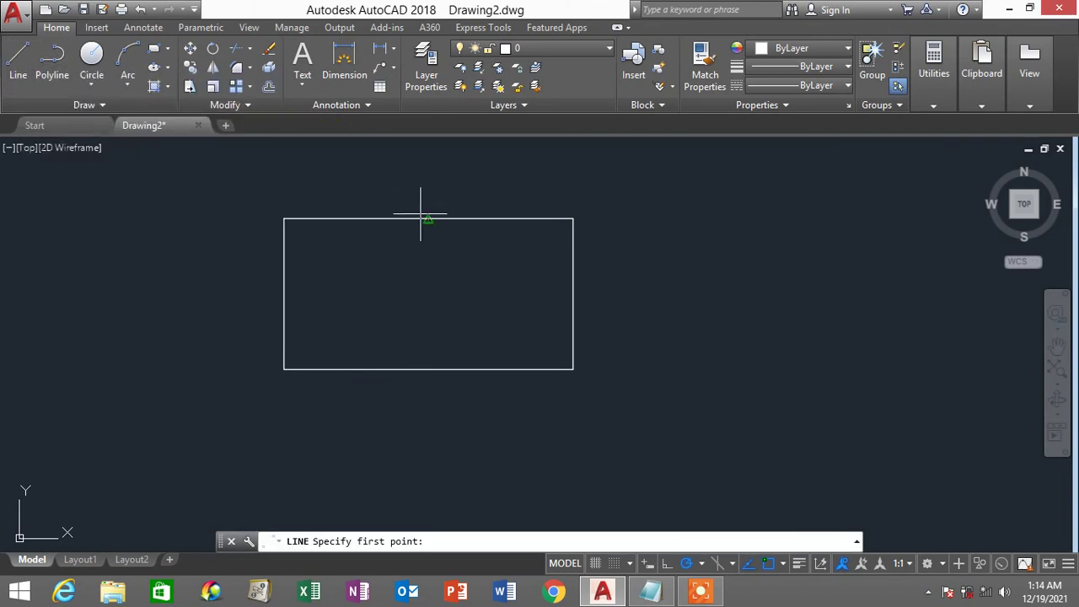
click(18, 59)
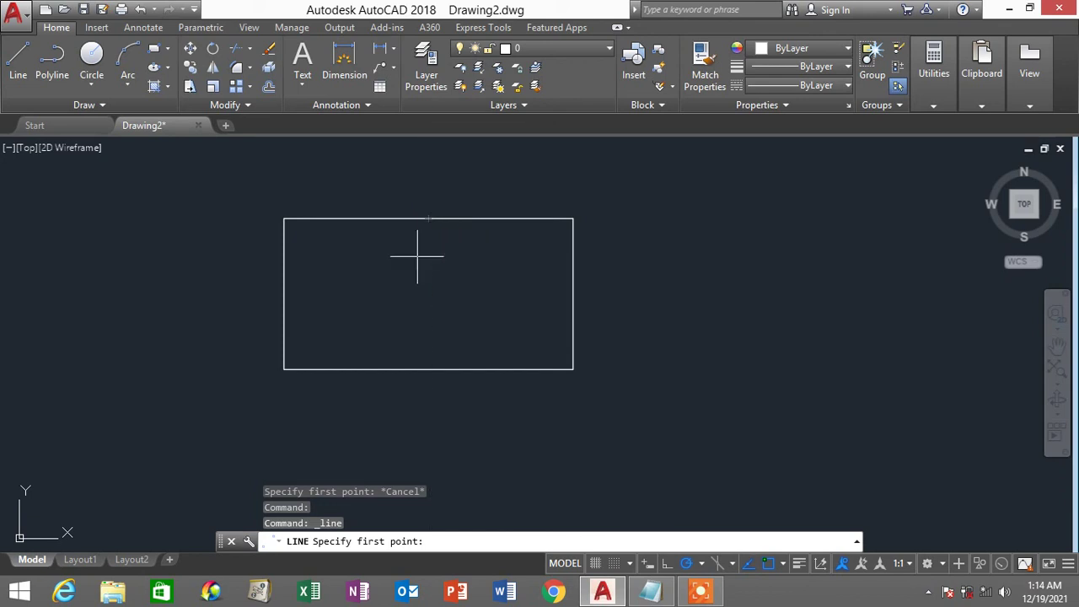
Switch to Notepad and highlight the "b. Object Snap (Target)" entry in the status buttons list.
click(651, 590)
drag(10, 277, 276, 283)
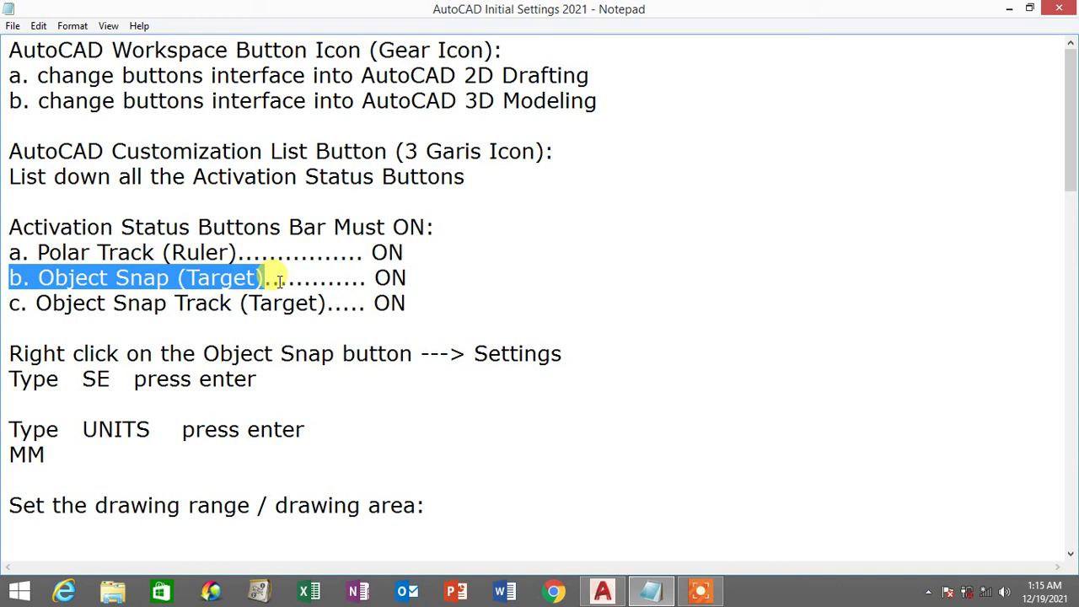
Switch to AutoCAD and draw a vertical line from the midpoint of the rectangle's upper edge to the midpoint of its lower edge.
click(602, 590)
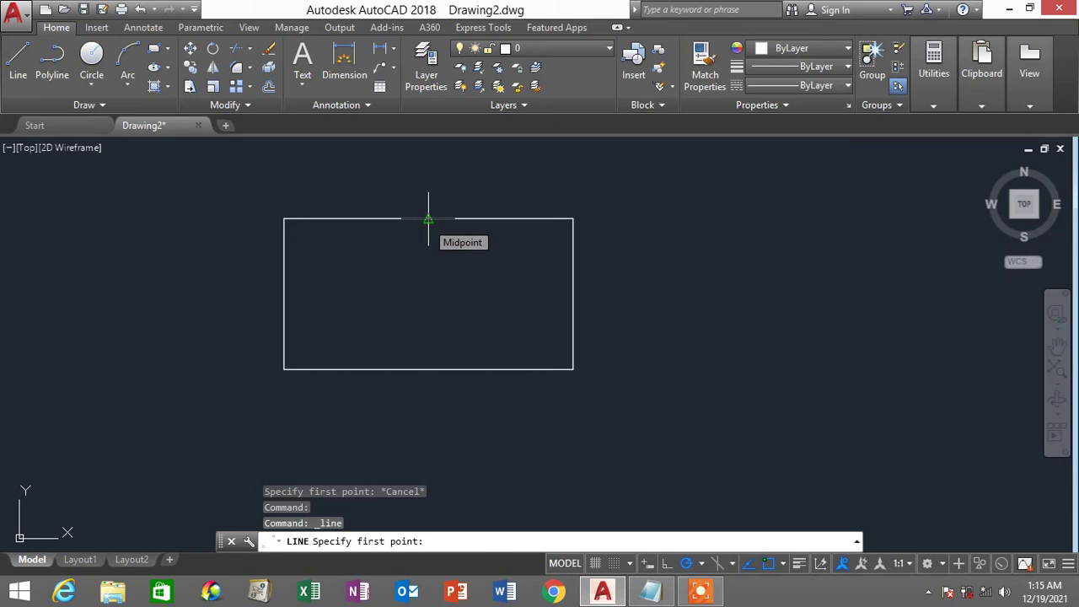
click(649, 590)
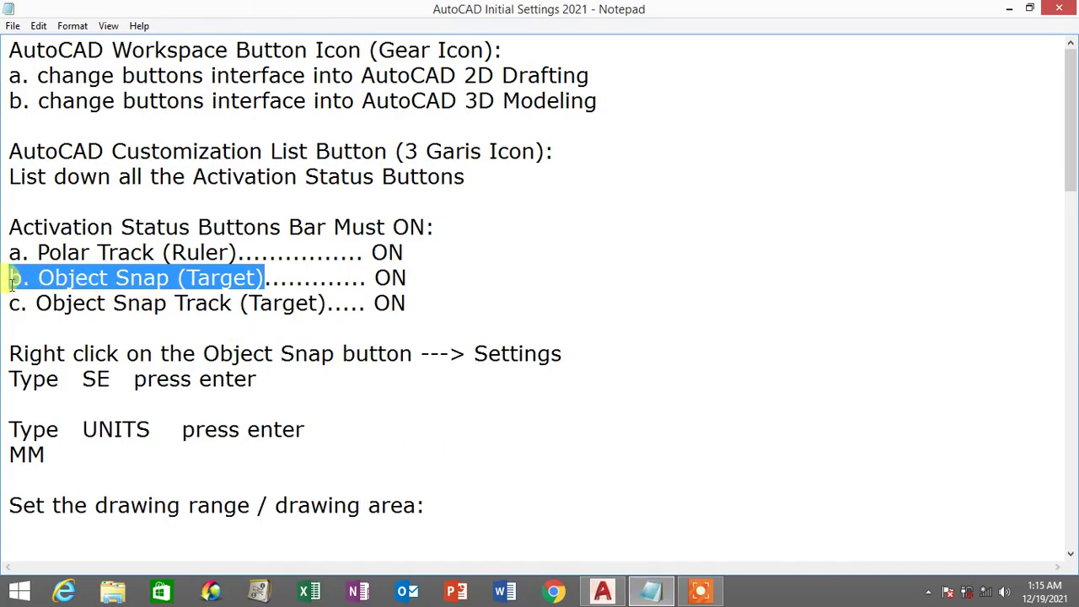
click(645, 595)
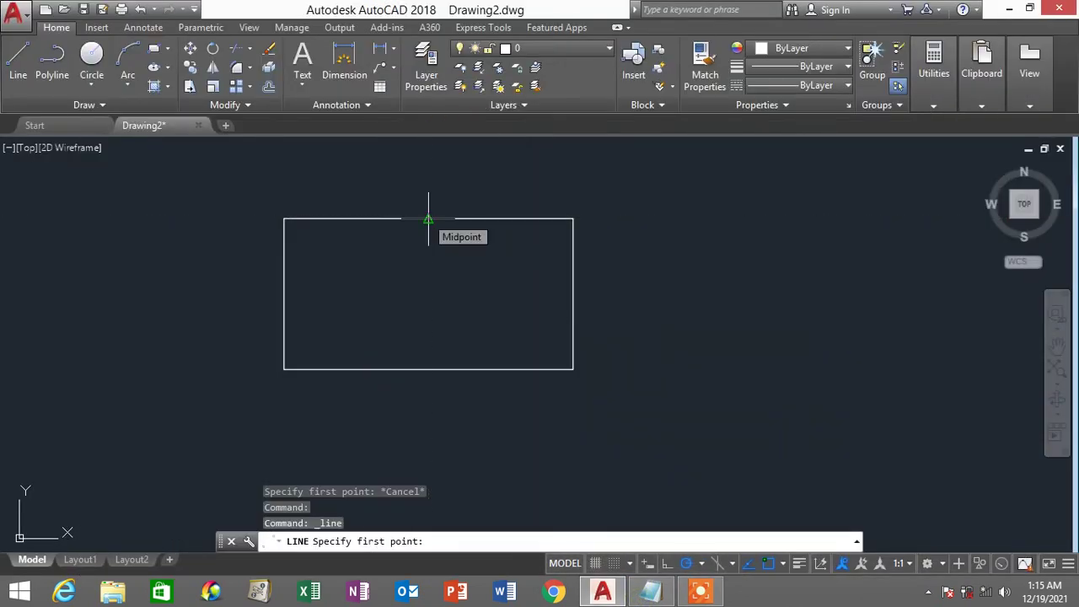
click(428, 219)
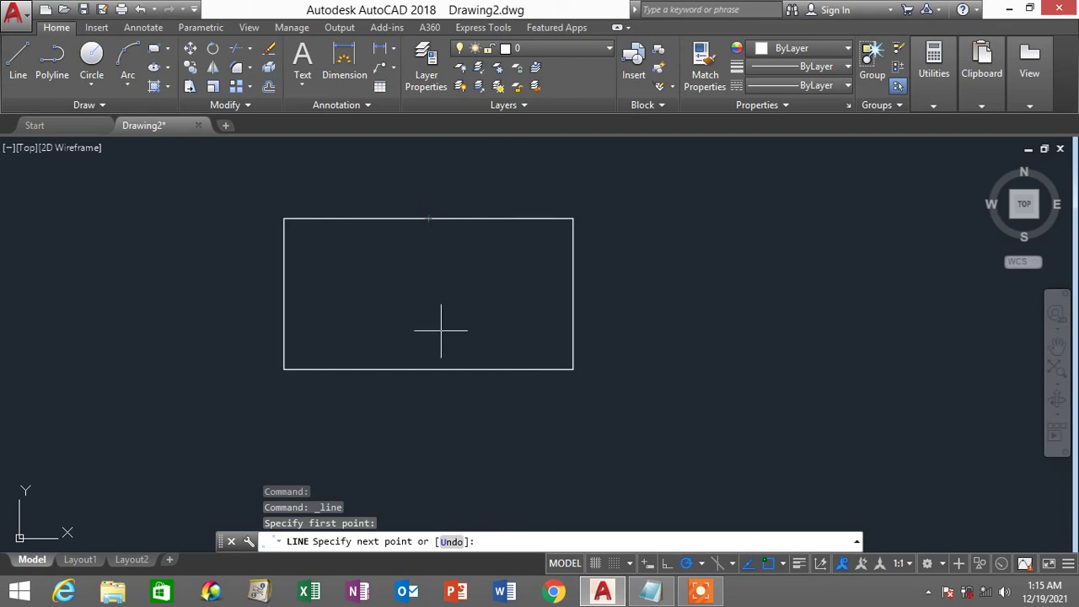
click(428, 370)
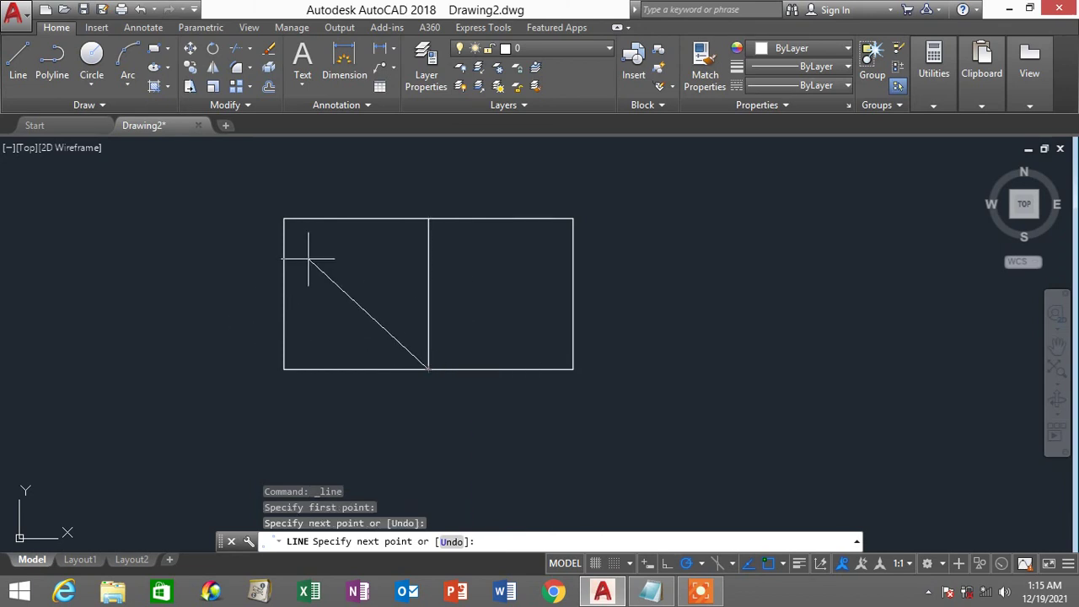
key(Escape)
key(Escape)
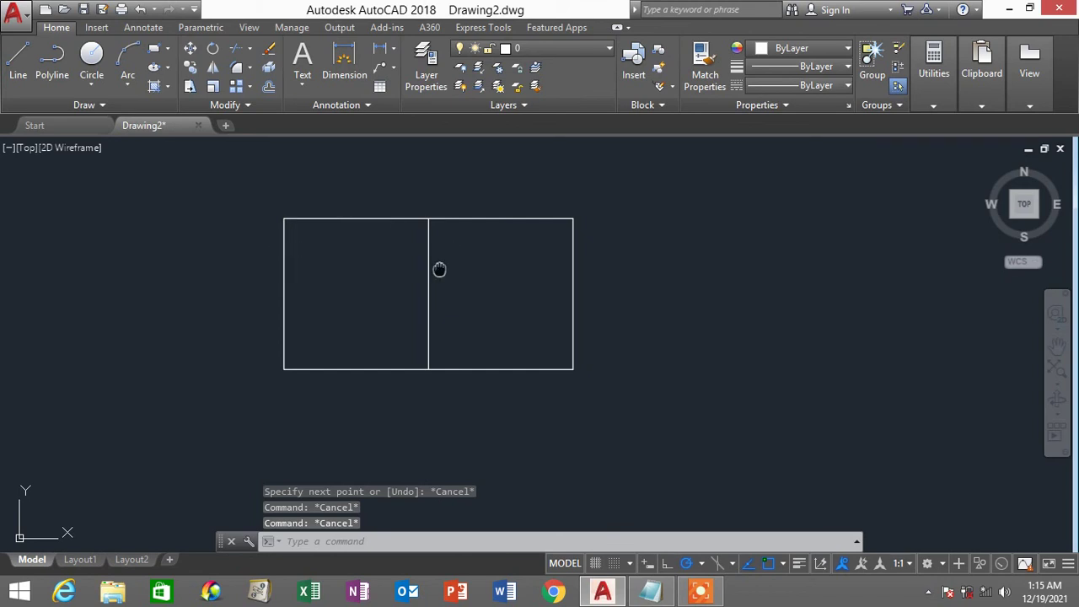
Draw a horizontal line outward from the rectangle's lower-right corner and a diagonal back to its upper-right corner, forming a triangle.
middle_drag(439, 270, 368, 253)
click(29, 61)
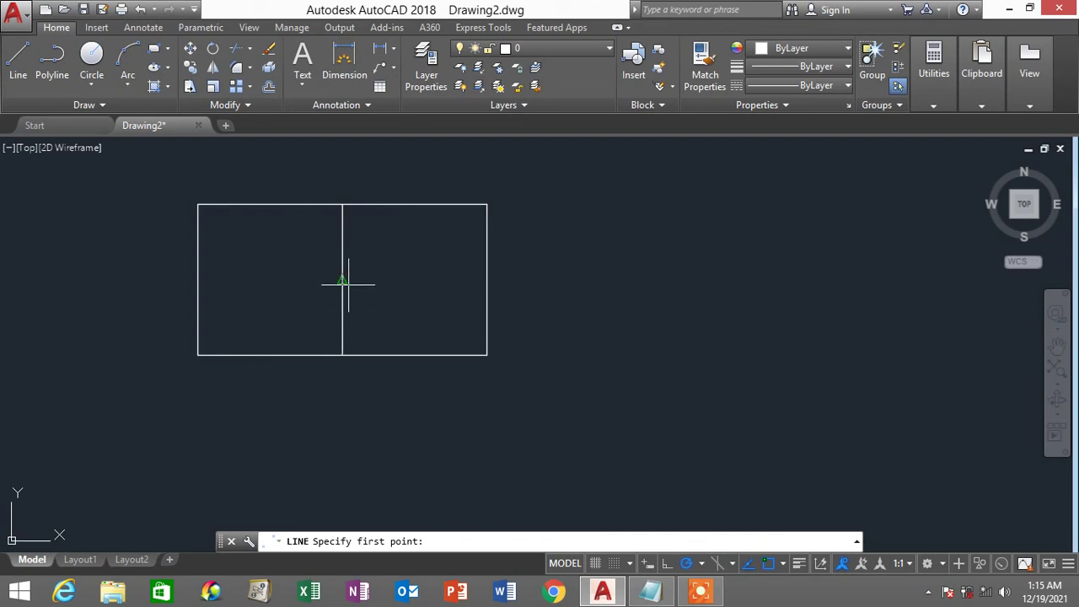
click(486, 355)
click(648, 355)
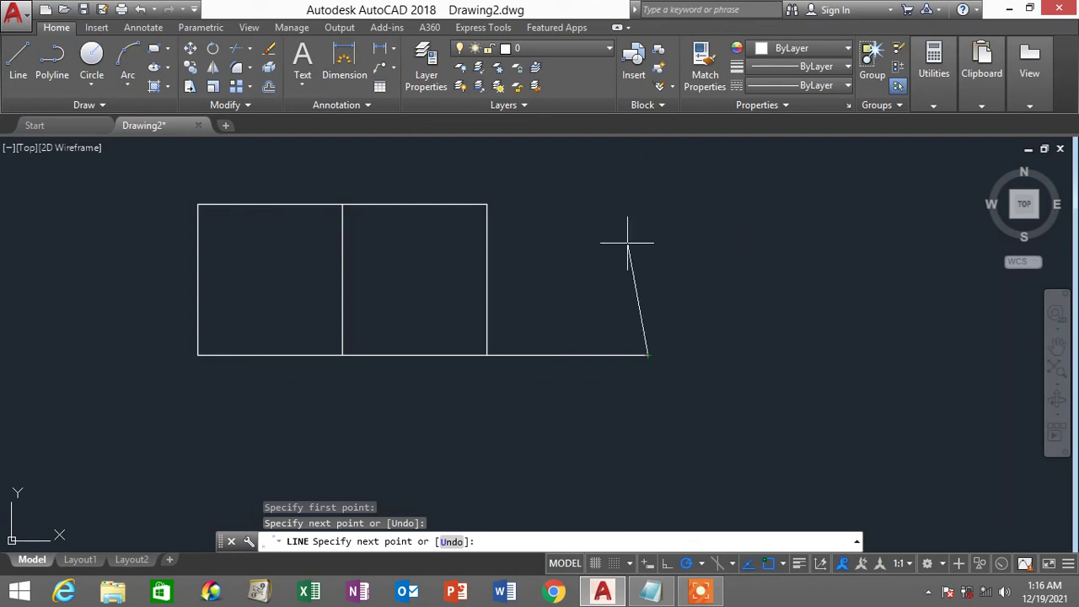
click(488, 205)
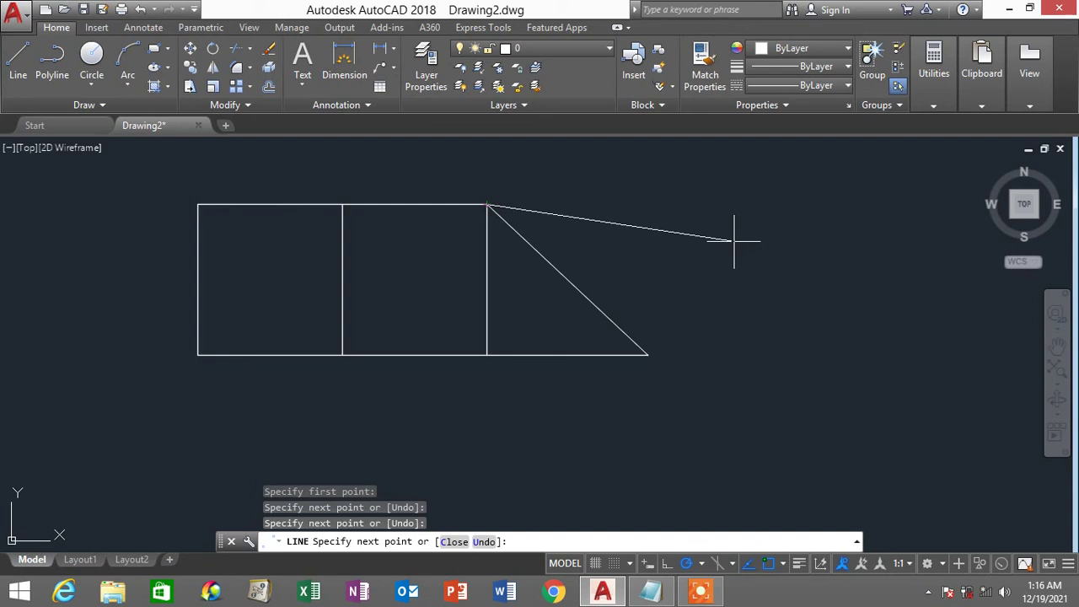
key(Escape)
key(Escape)
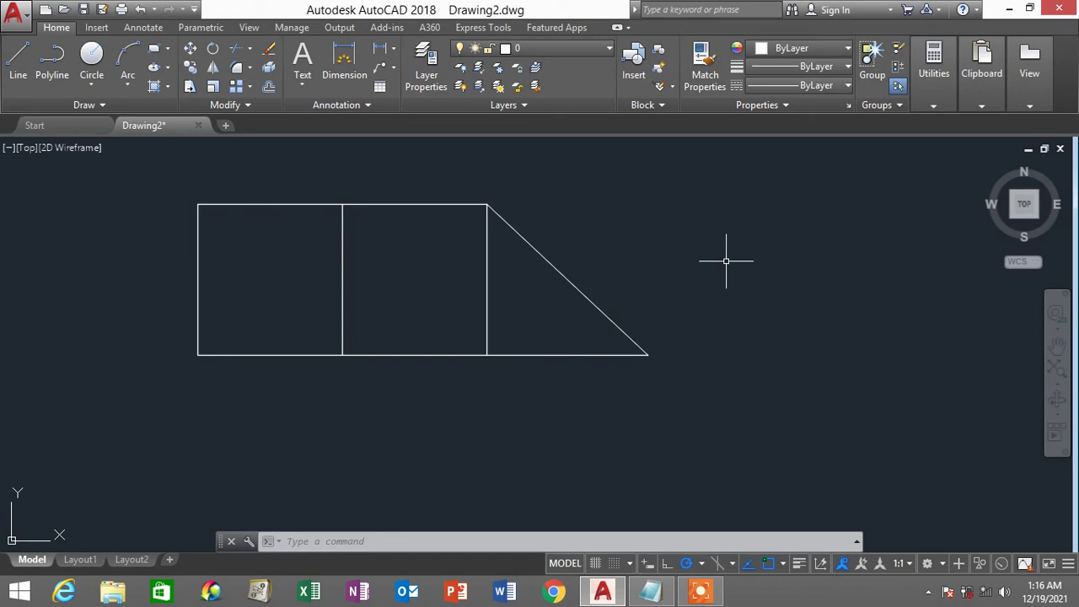
Erase the whole drawing using a crossing selection around all lines, and undo the erase.
click(742, 459)
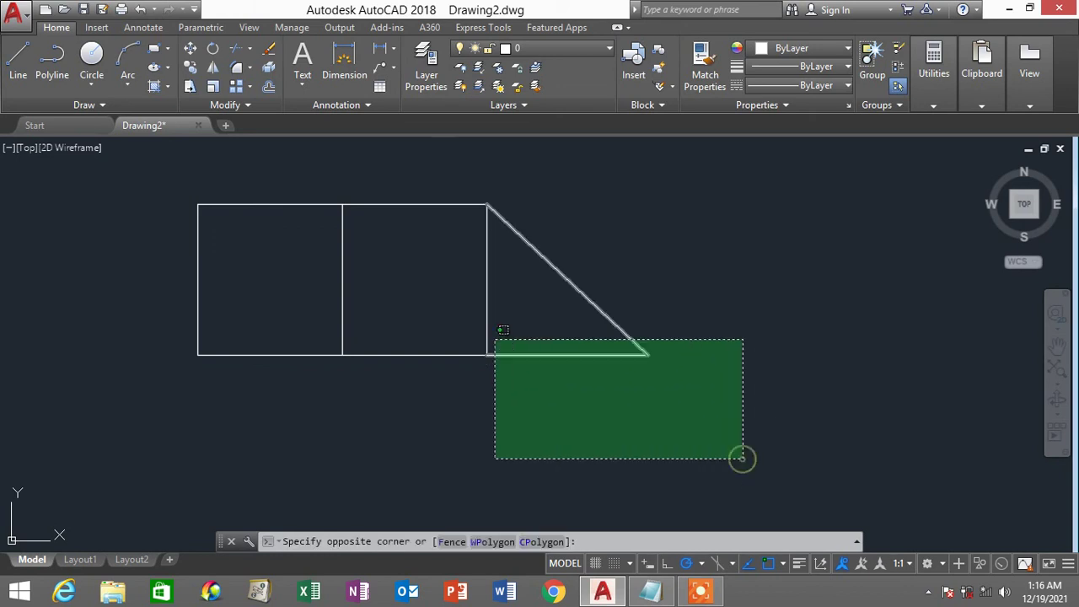
click(127, 159)
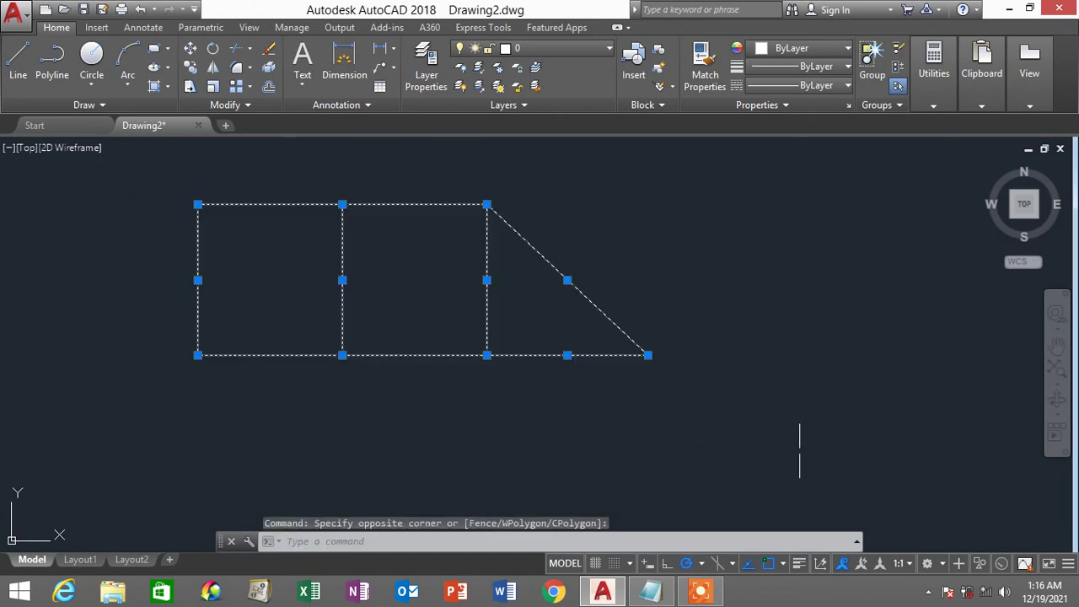
click(826, 456)
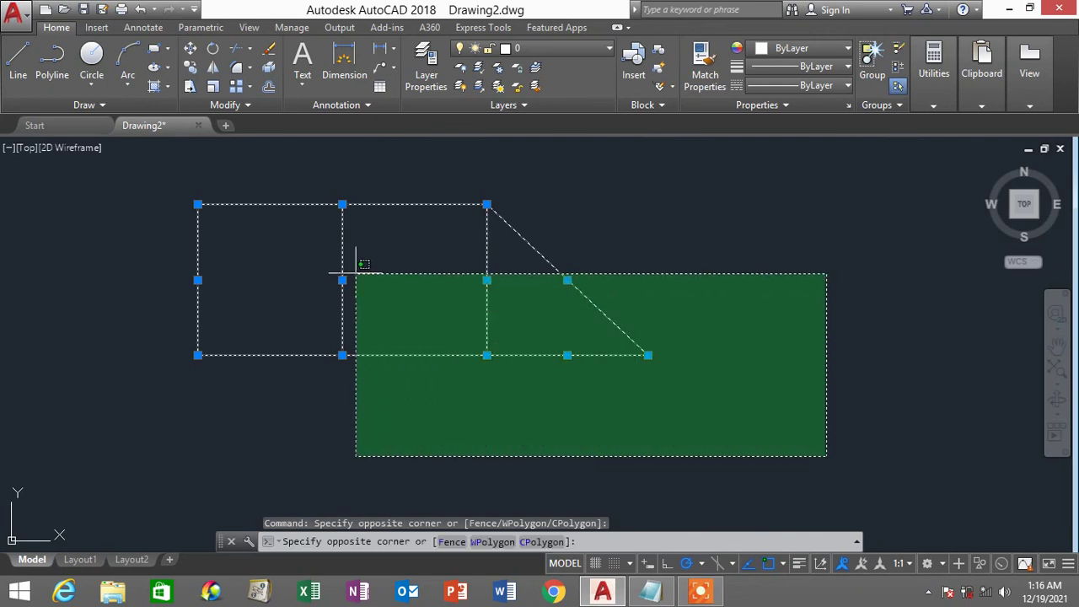
click(149, 170)
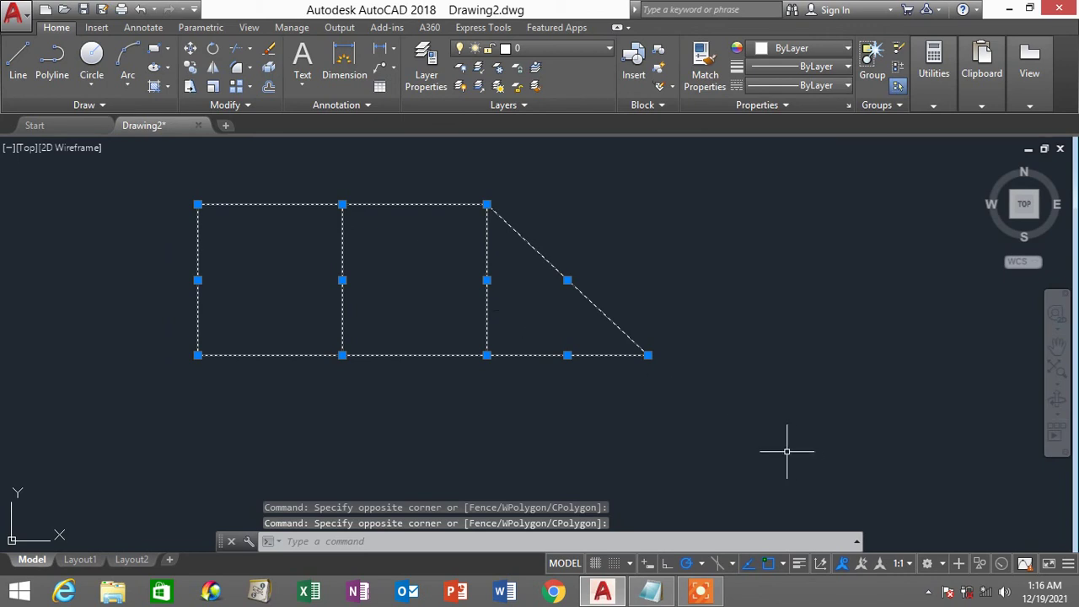
click(727, 438)
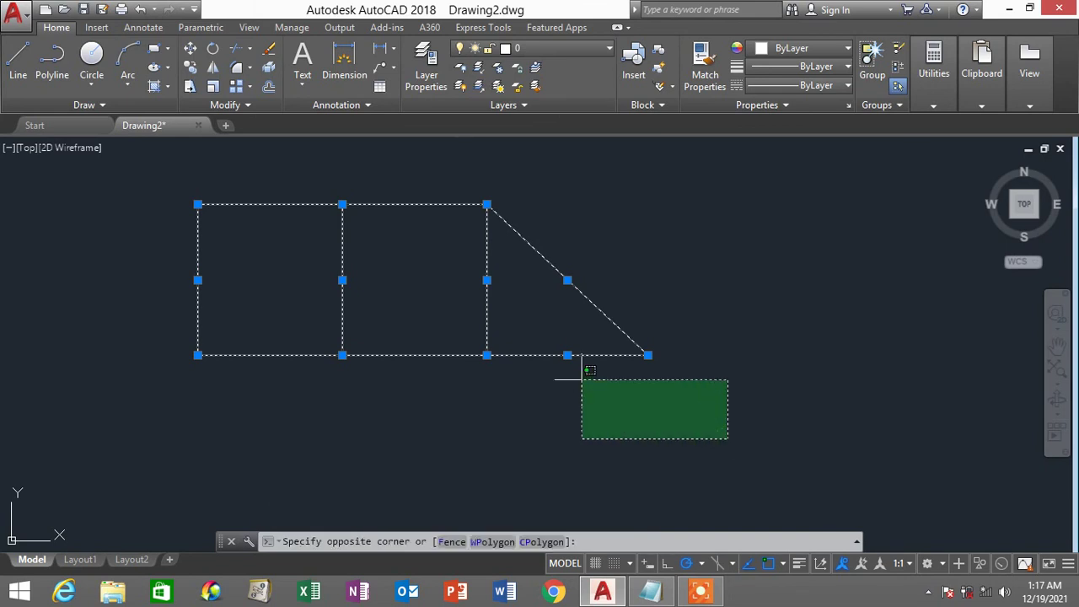
click(124, 175)
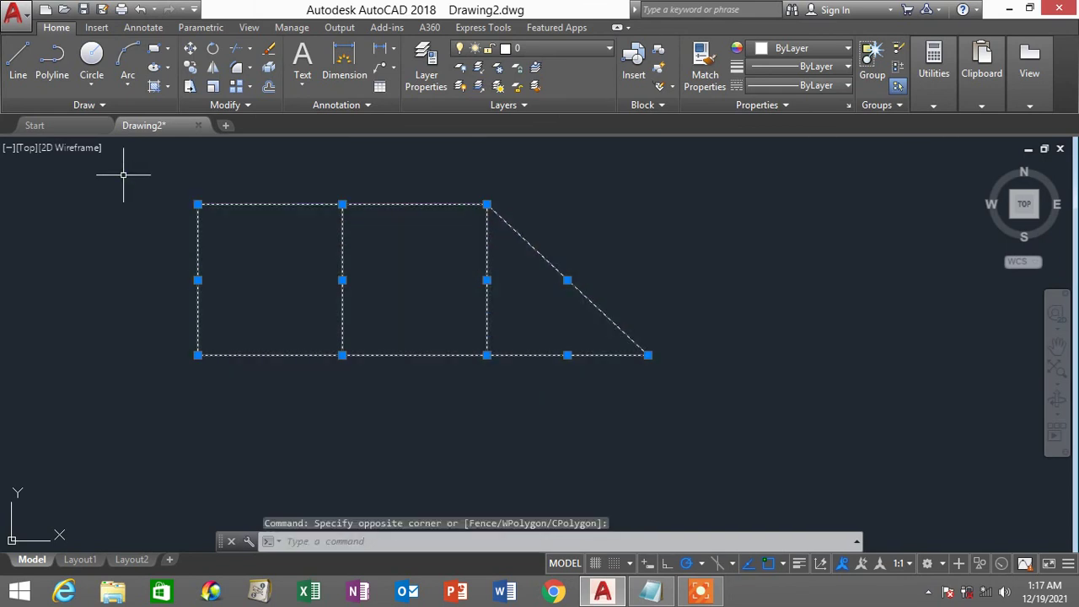
key(Delete)
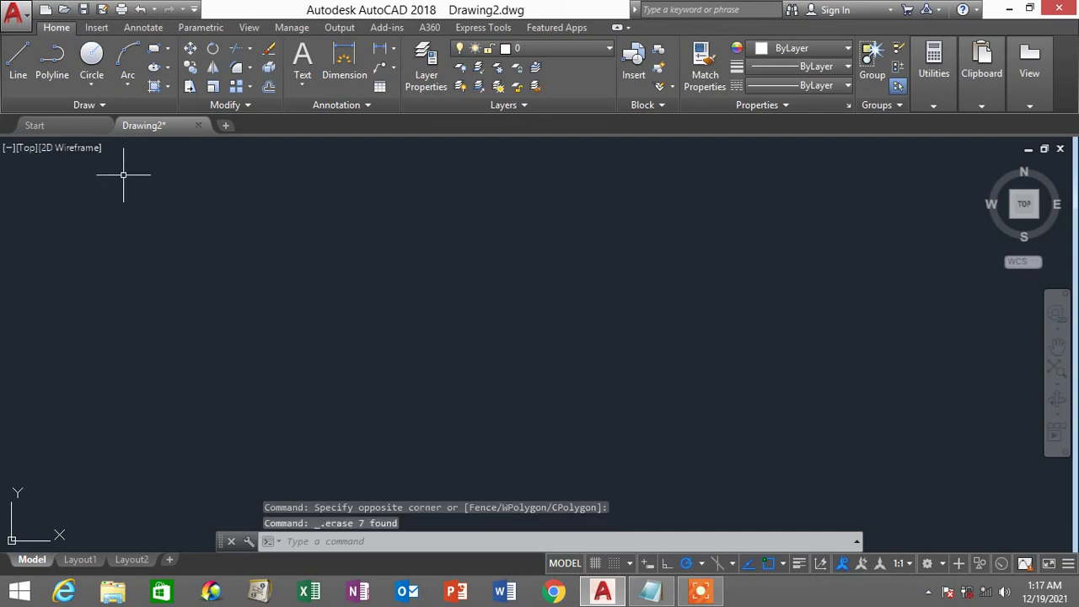
click(141, 10)
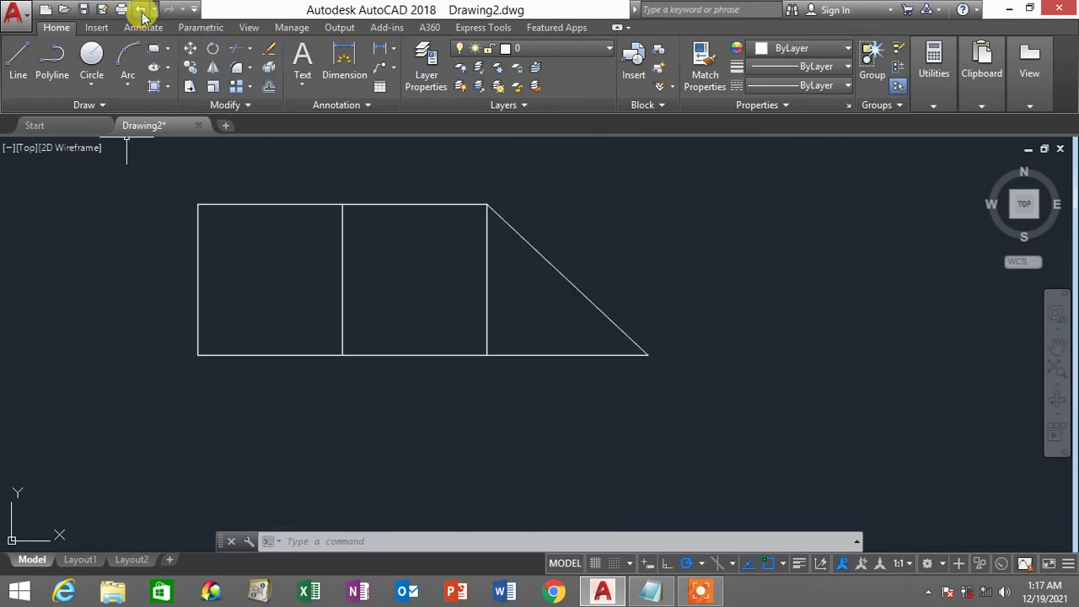
Delete the rectangle's upper edge and its left edge one at a time.
click(271, 203)
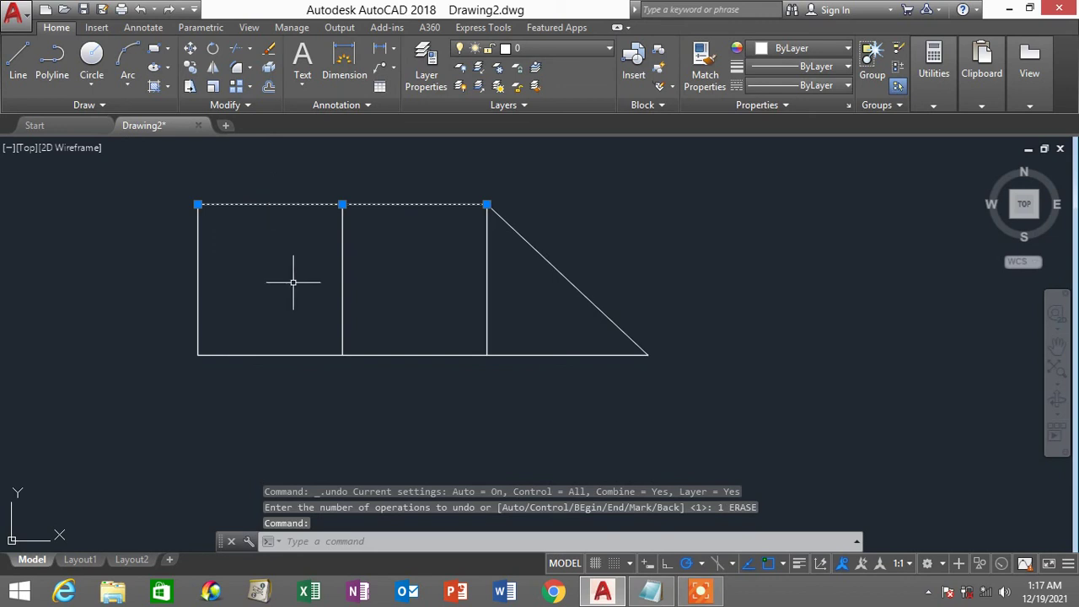
key(Delete)
click(198, 294)
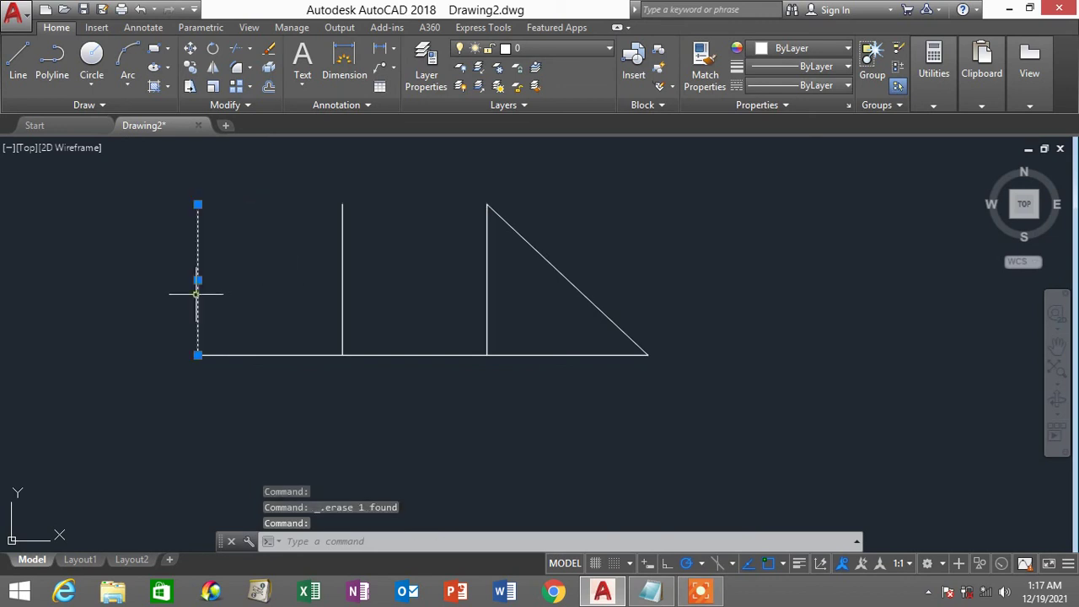
key(Delete)
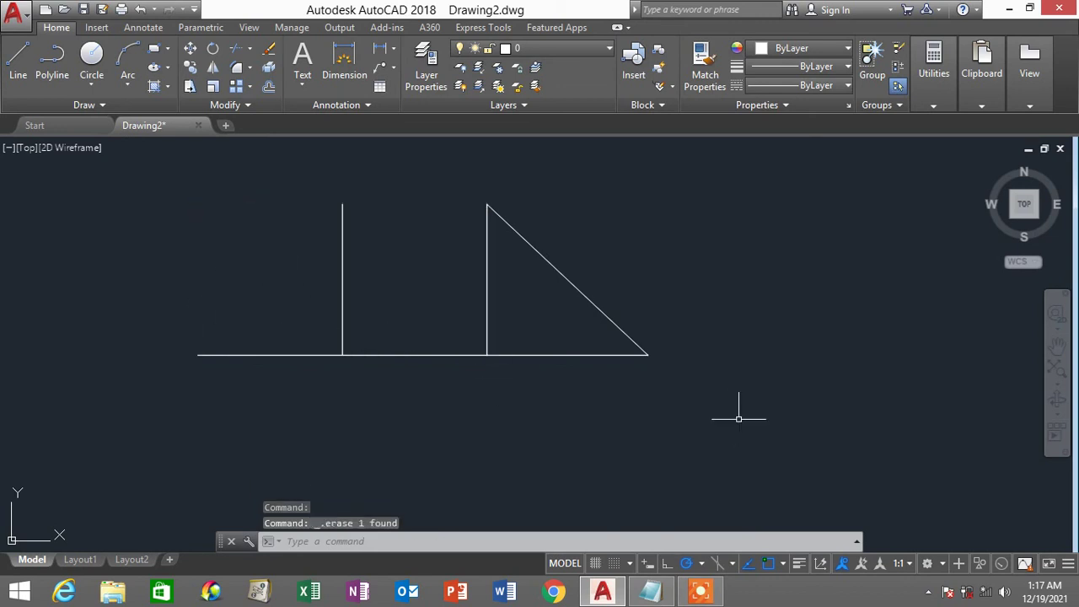
Practise crossing selections from lower right to upper left around the remaining lines, and erase them all.
click(768, 453)
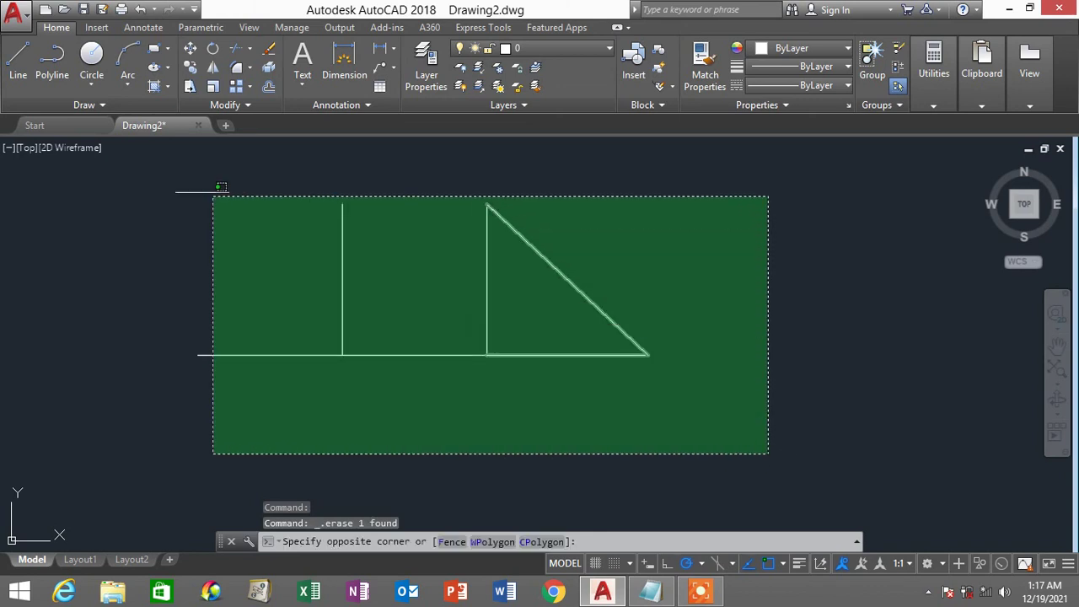
click(131, 172)
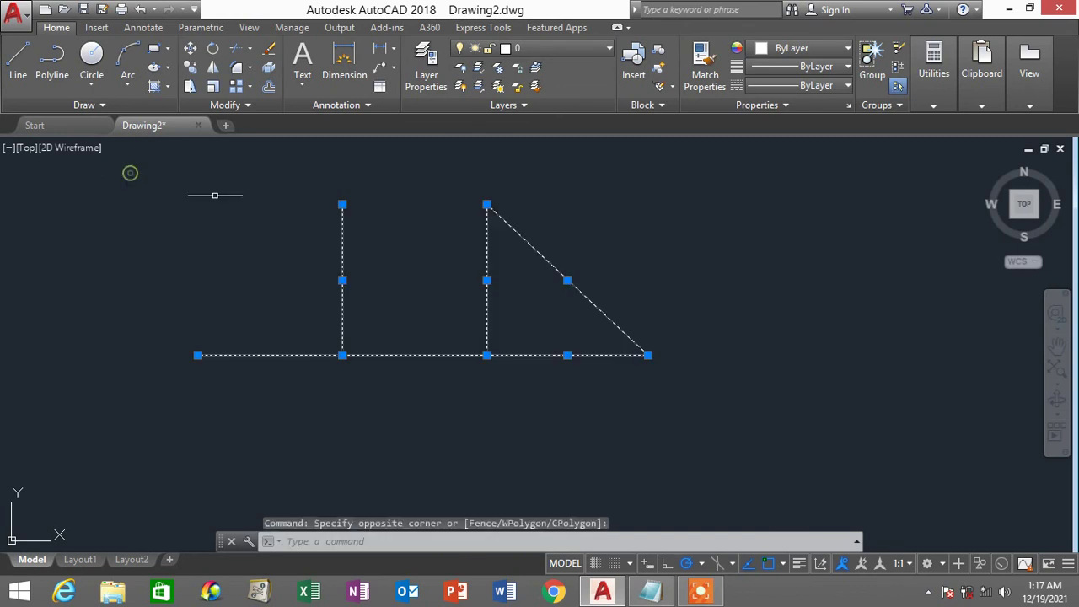
click(776, 452)
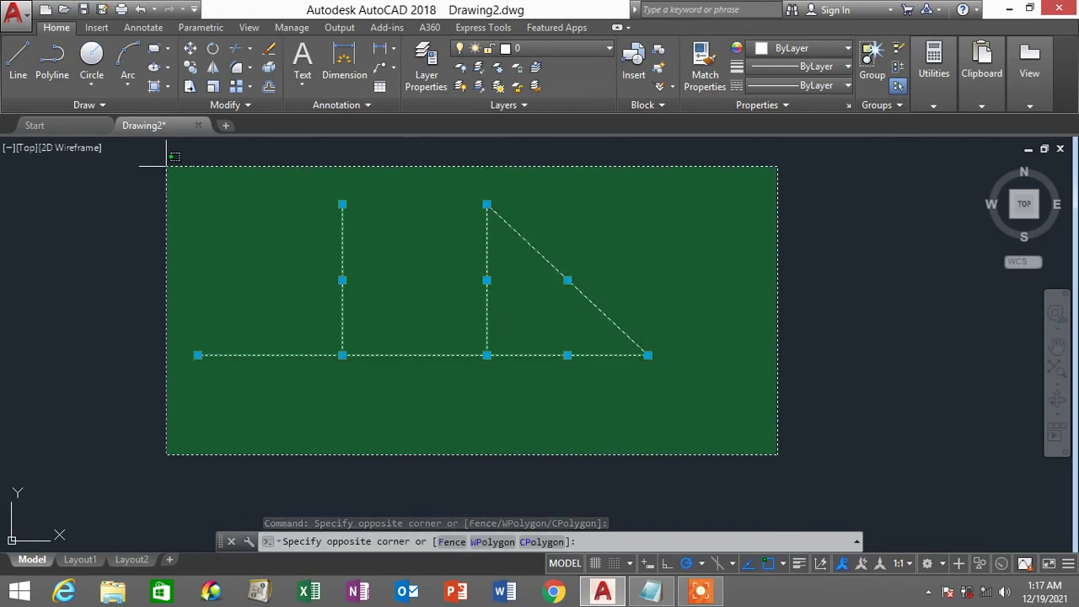
click(167, 166)
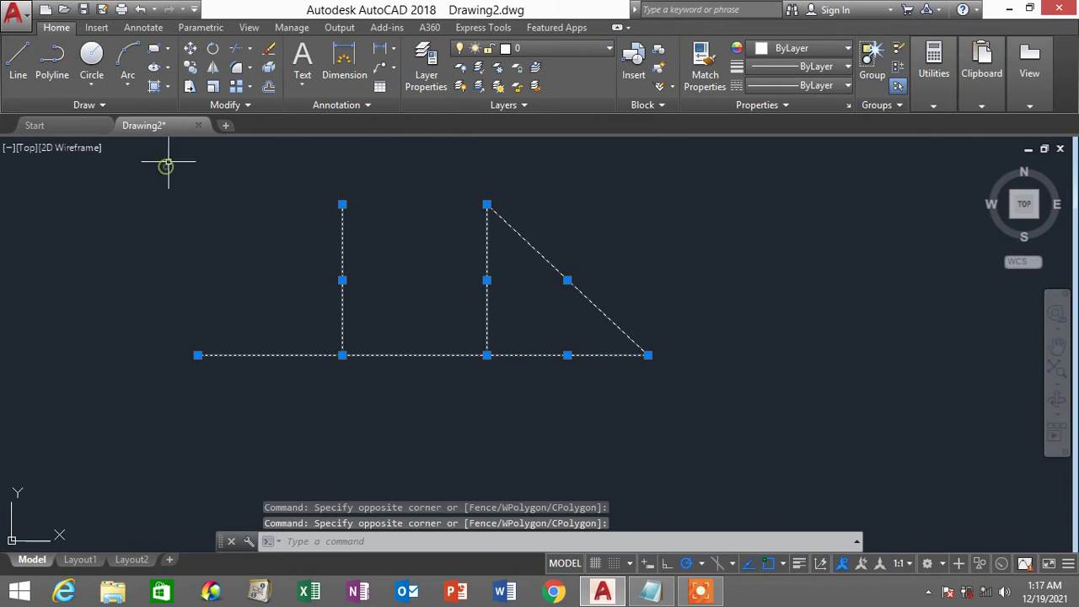
click(749, 449)
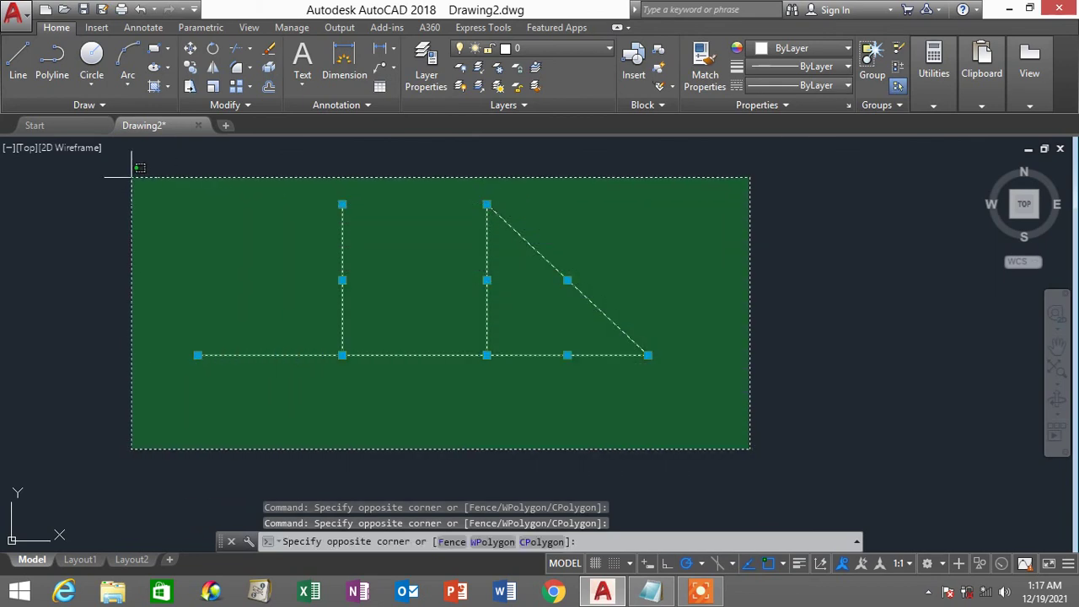
click(138, 168)
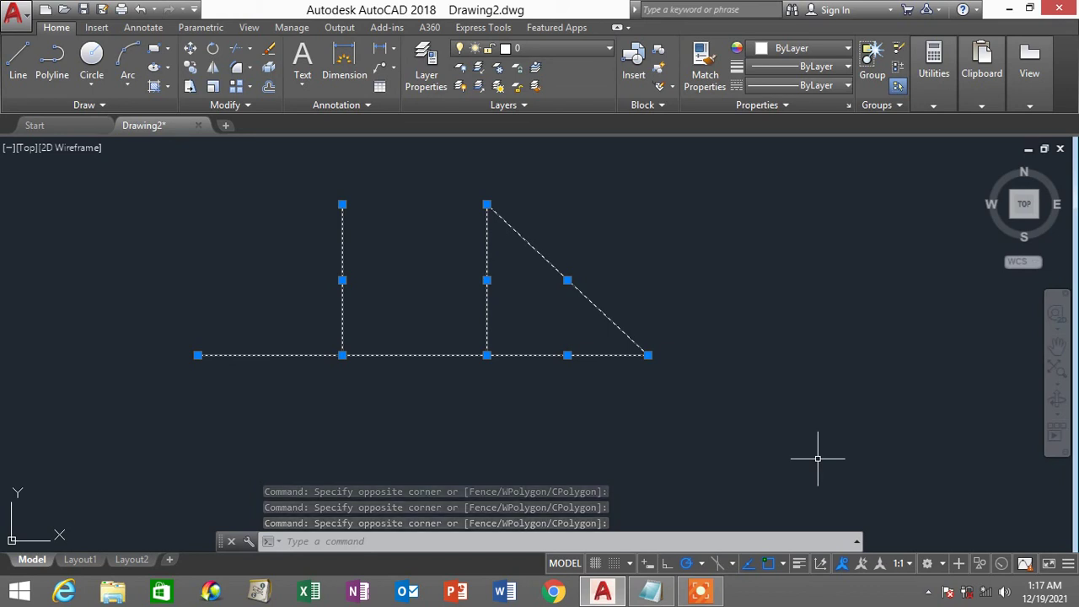
click(781, 437)
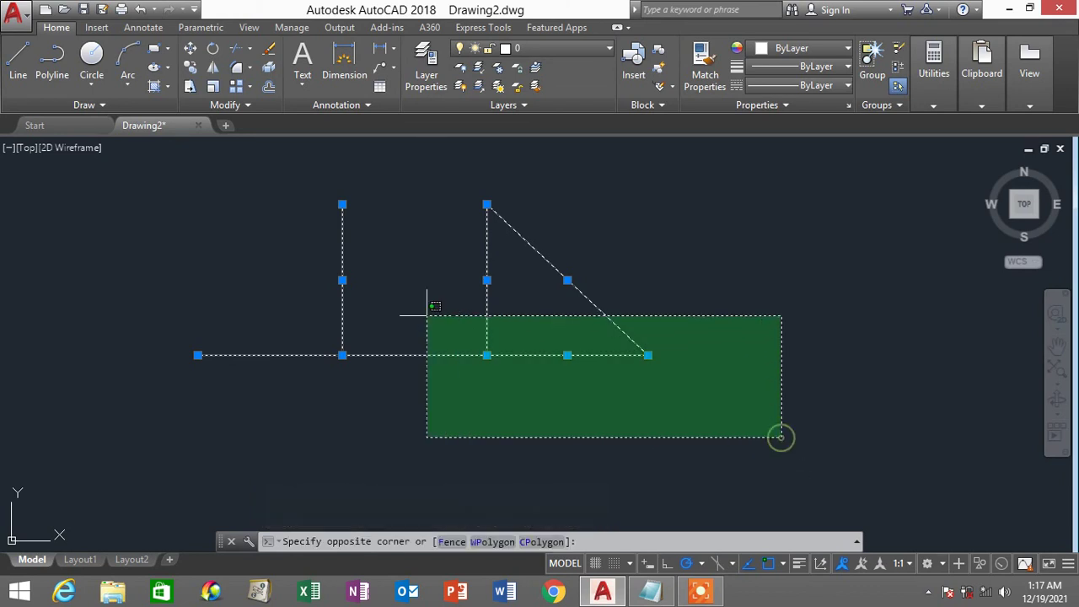
click(157, 158)
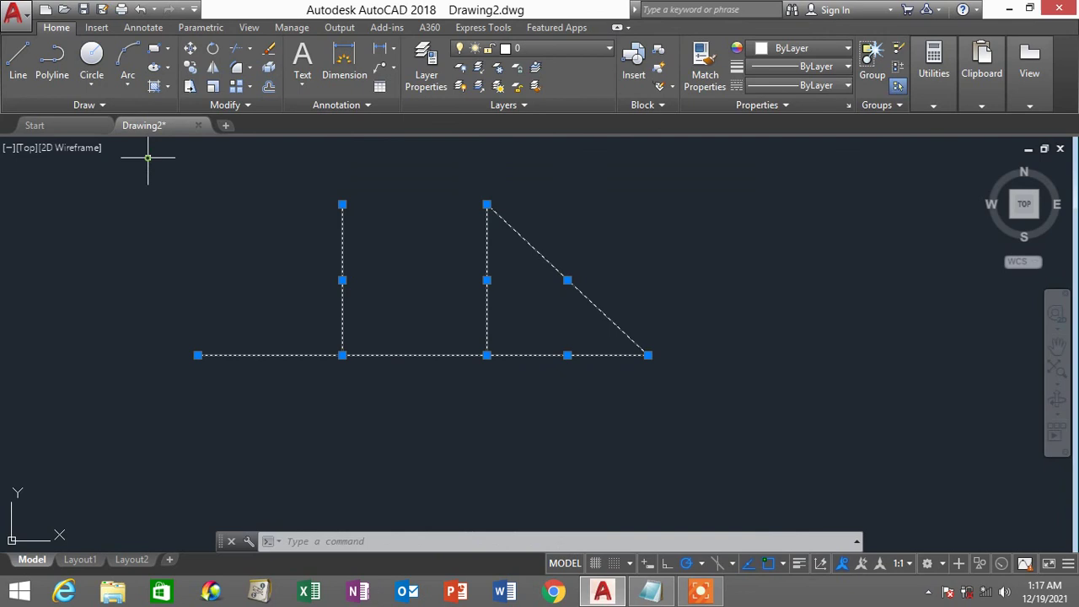
click(808, 445)
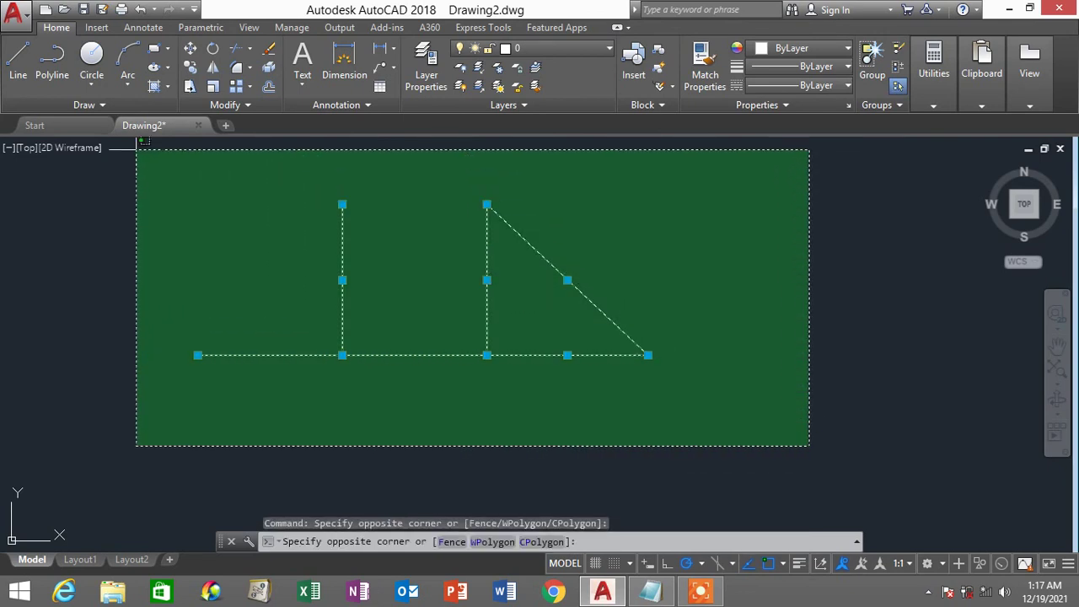
click(141, 162)
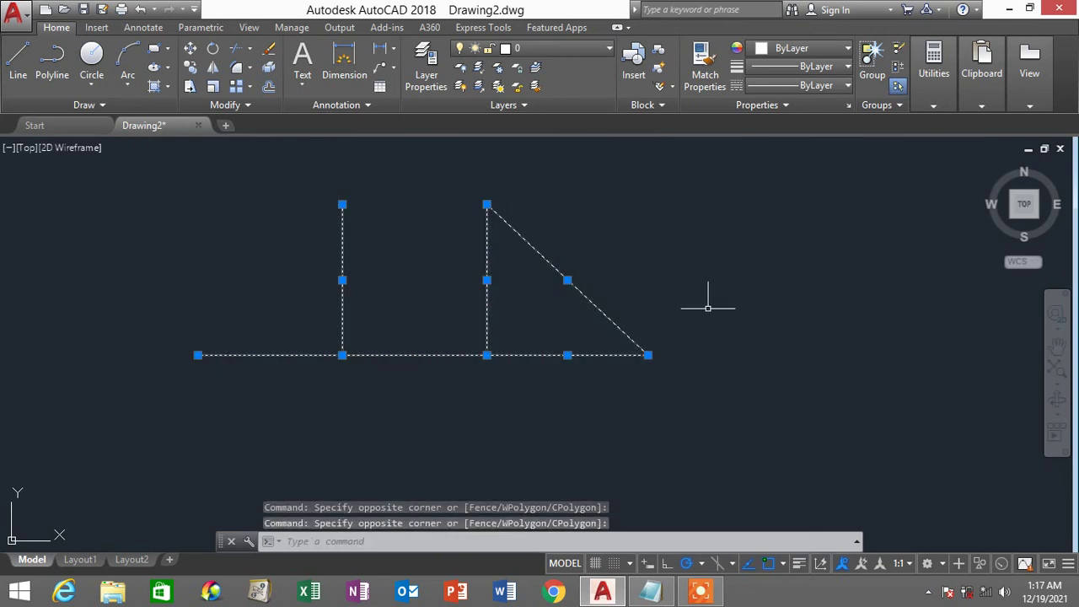
click(758, 444)
click(115, 173)
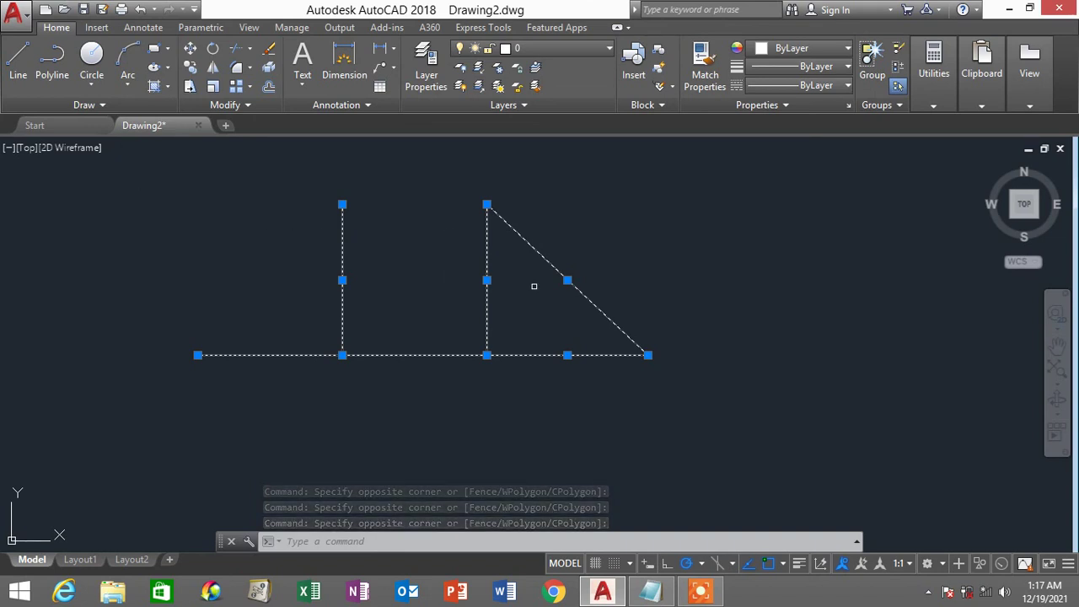
click(749, 445)
click(141, 167)
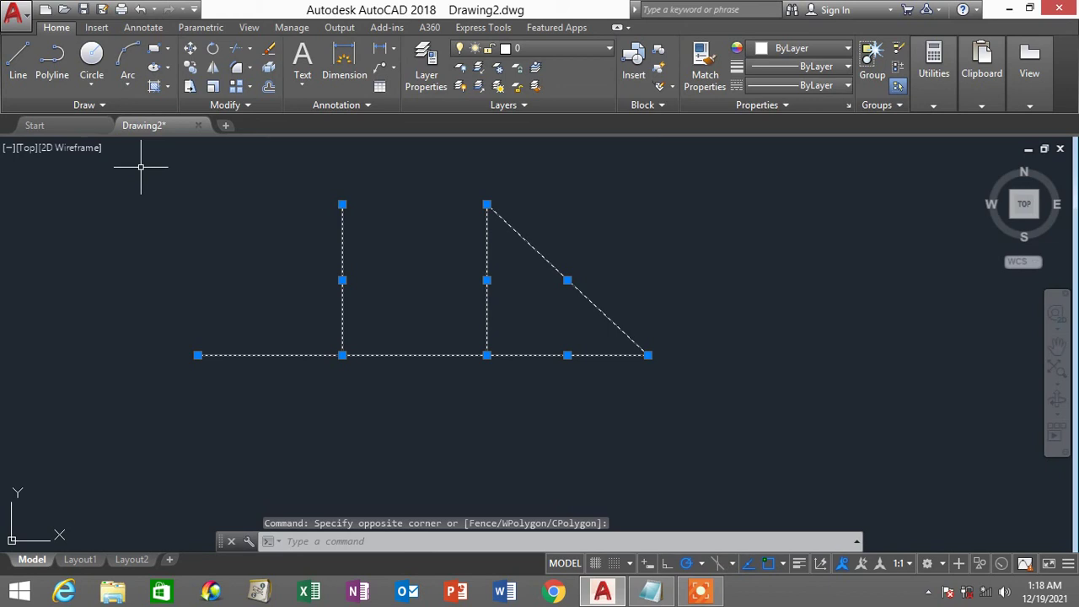
key(Delete)
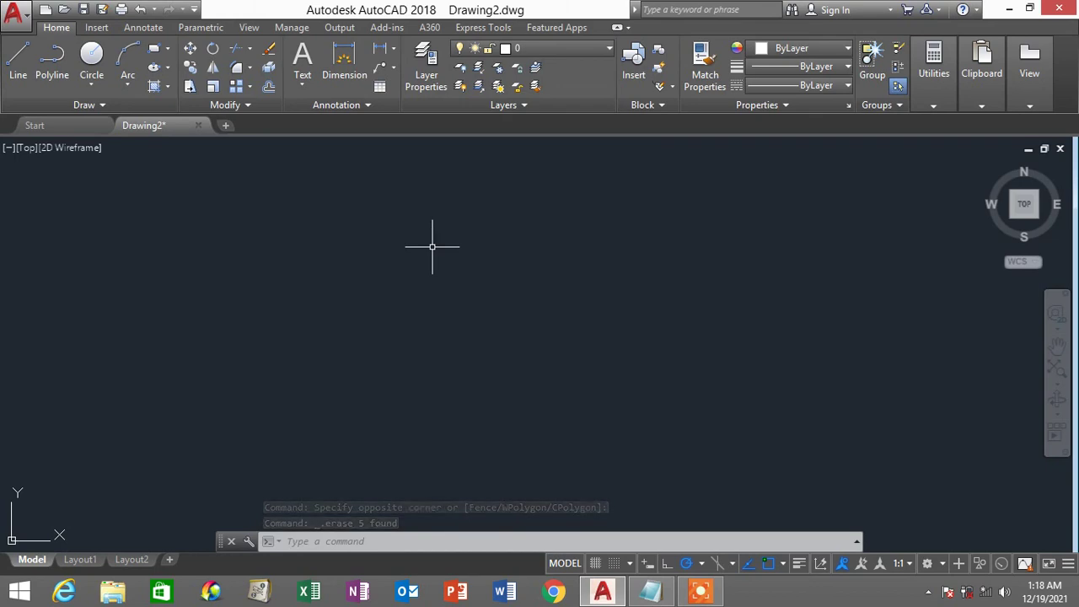
Switch to the Notepad settings notes and review the lines on the UNITS command and the MM setting.
click(652, 590)
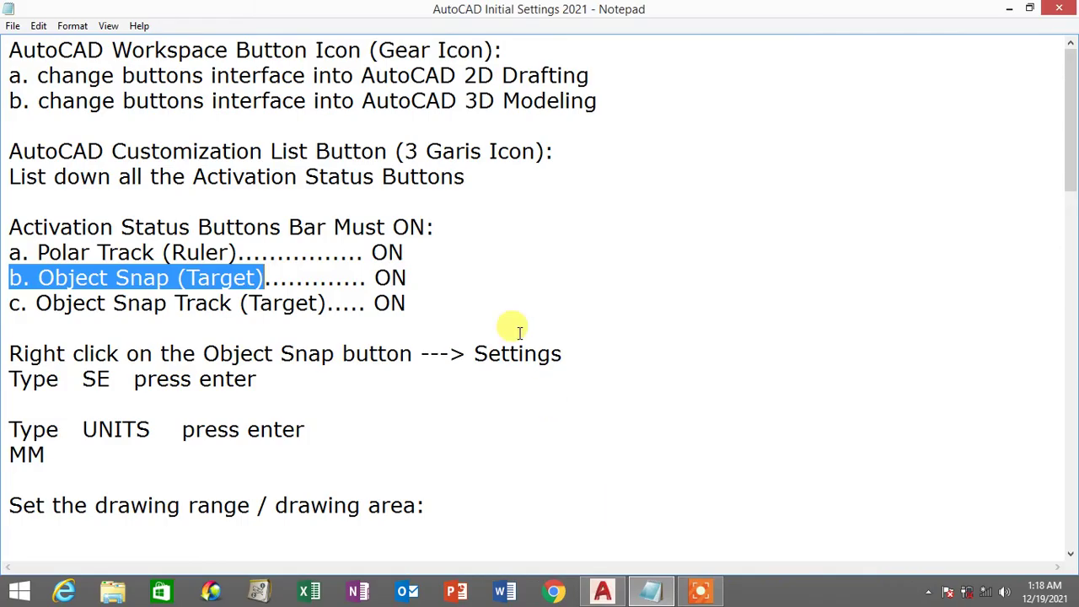
scroll(479, 259, down, 1)
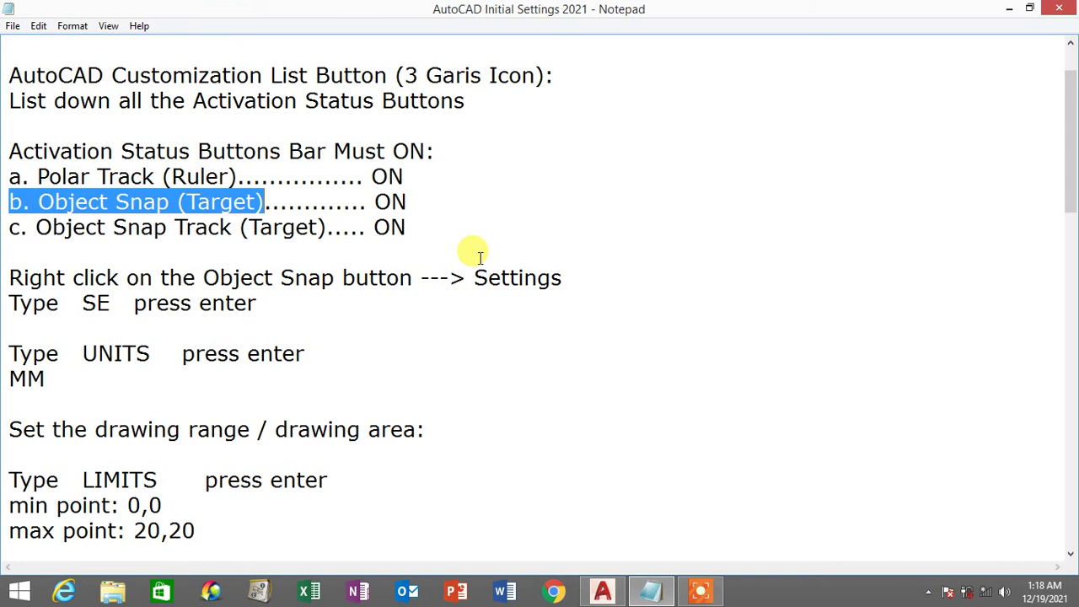
scroll(84, 217, down, 1)
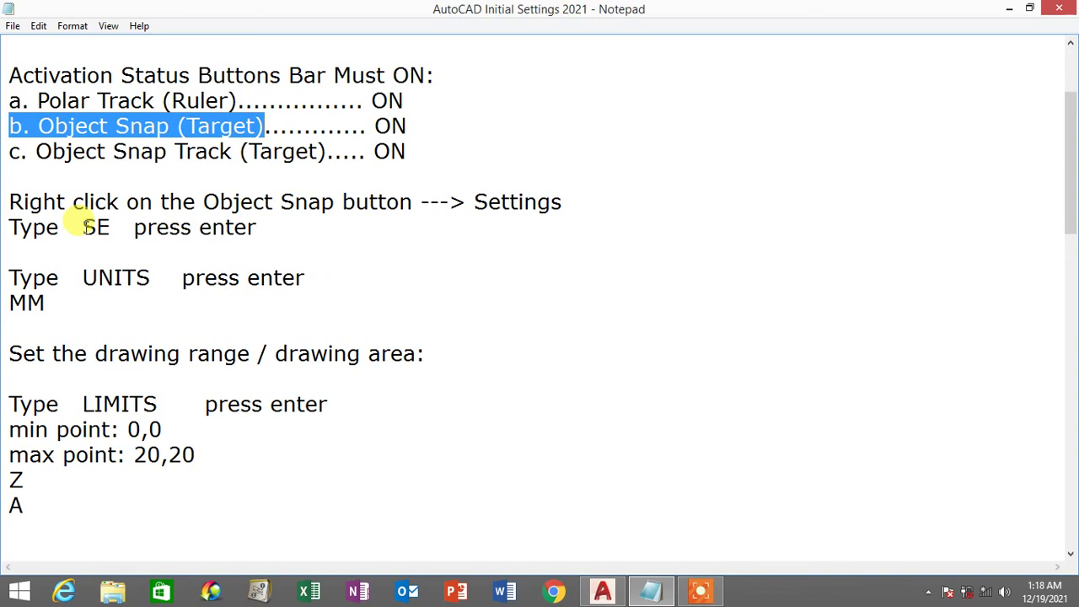
drag(8, 270, 329, 312)
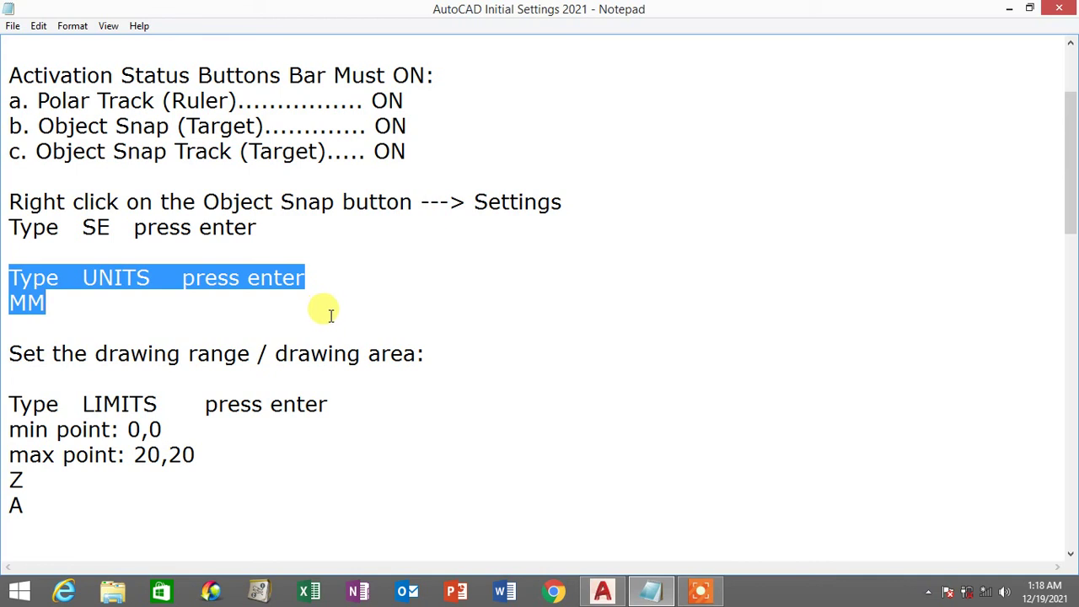
click(327, 313)
drag(82, 279, 157, 278)
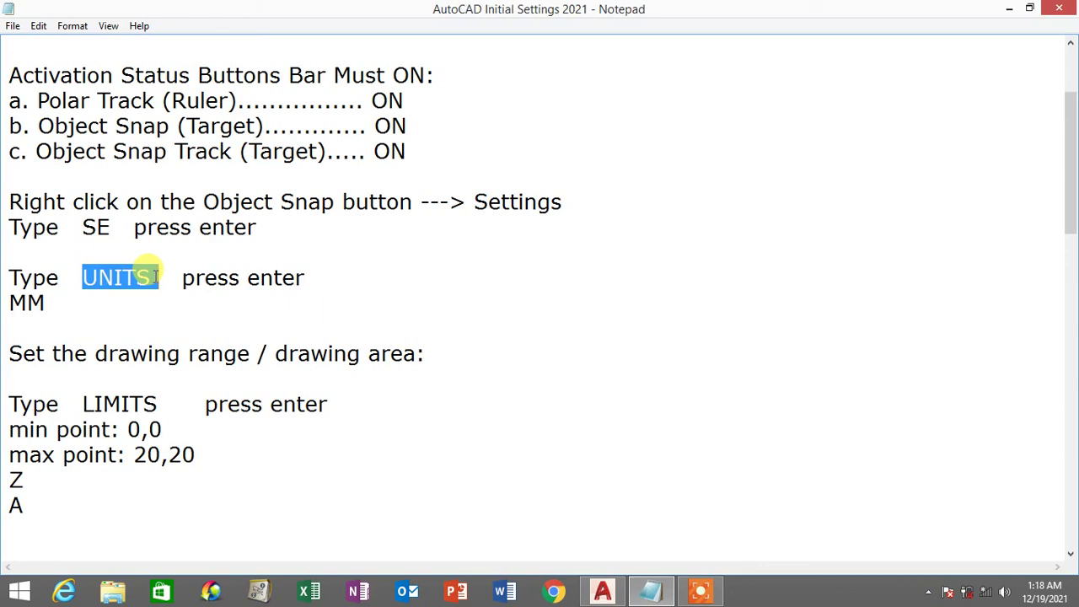
Switch back to AutoCAD and use the UNITS command to set the insertion scale to Millimeters with the Decimal length type.
click(601, 592)
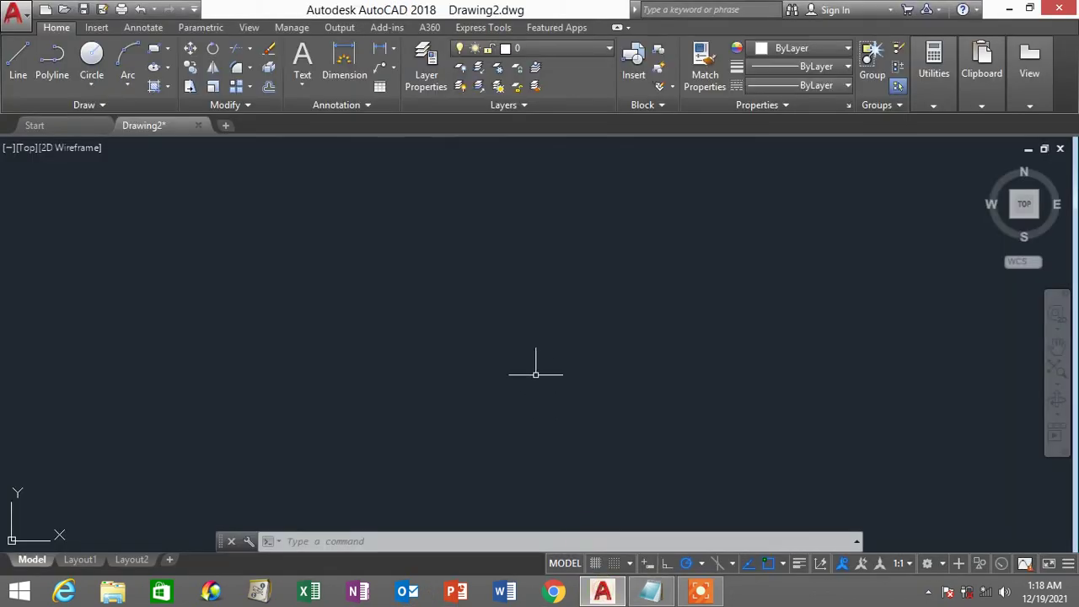
click(304, 542)
text(u)
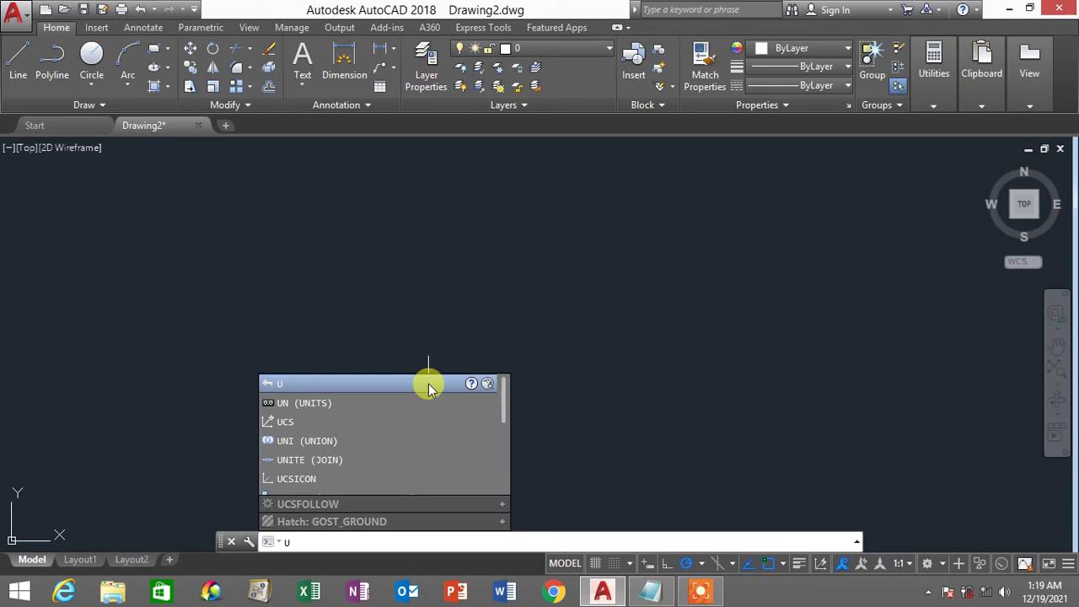
text(nits)
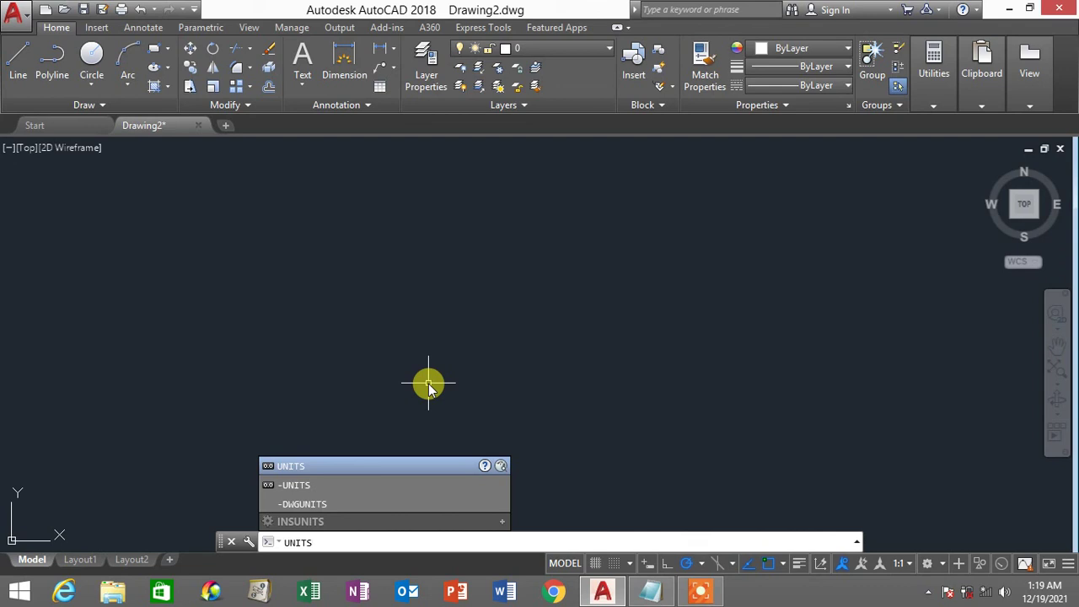
key(Return)
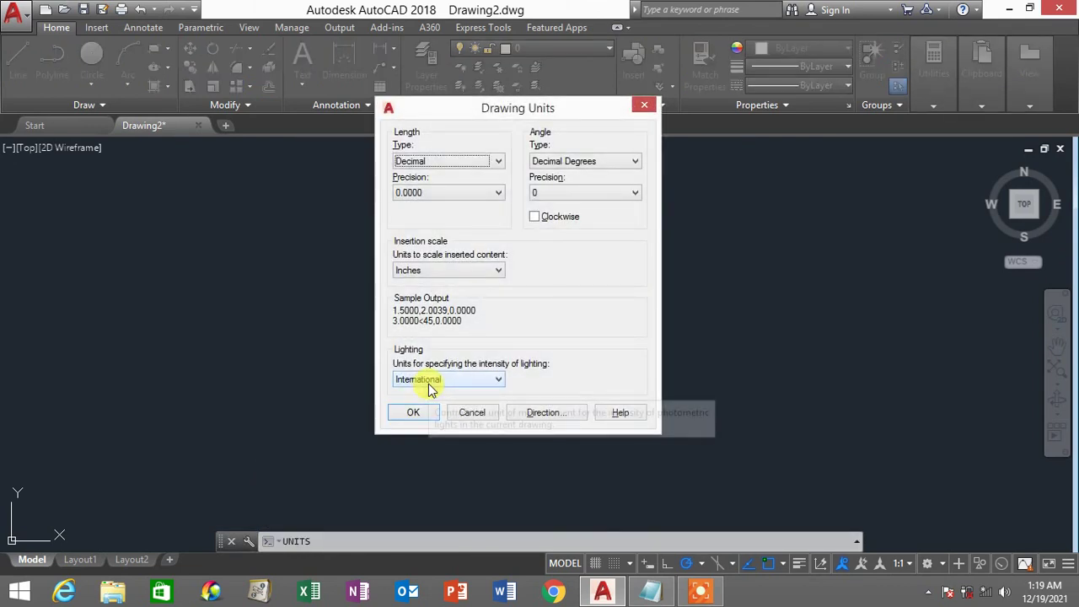
click(441, 270)
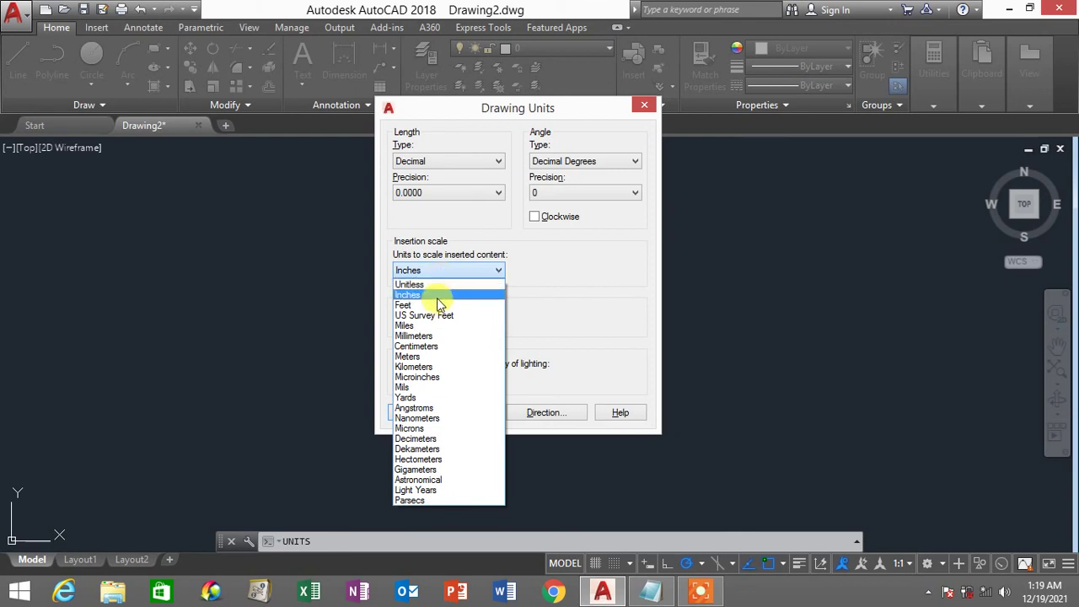
click(443, 336)
click(441, 270)
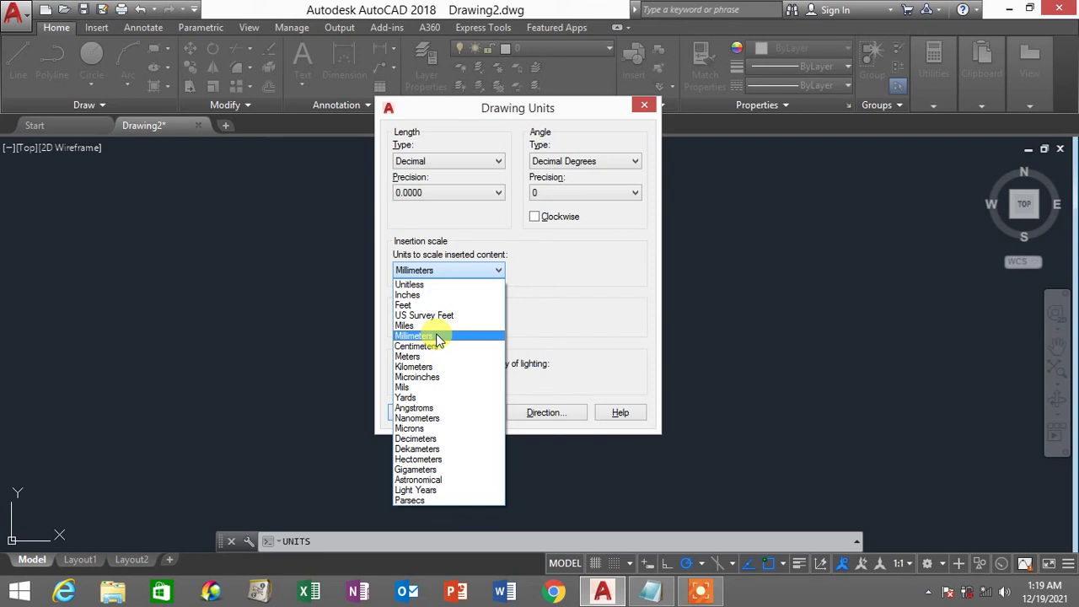
click(436, 337)
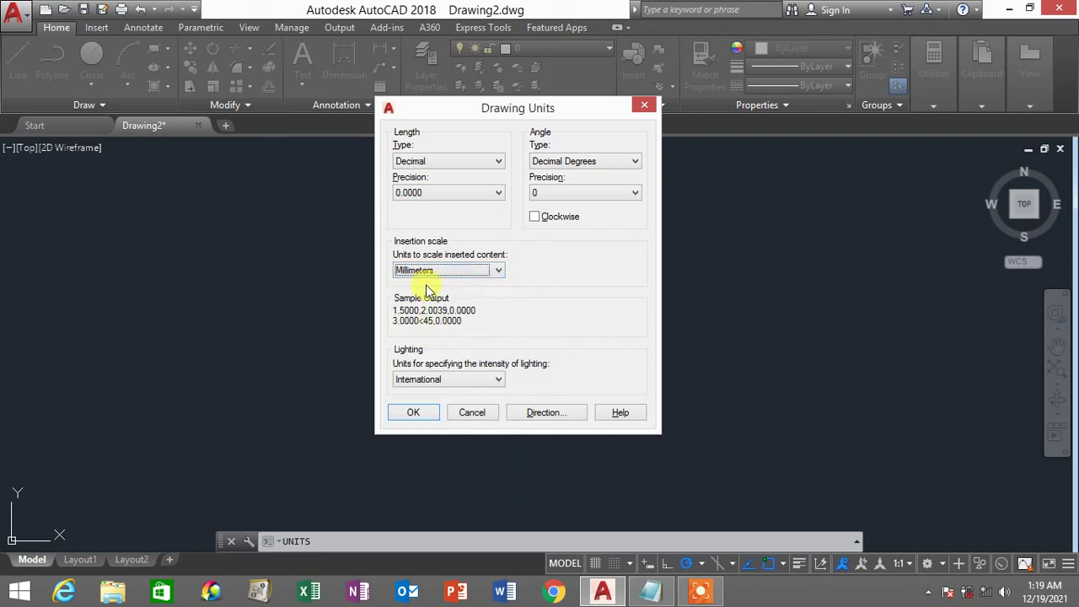
click(430, 164)
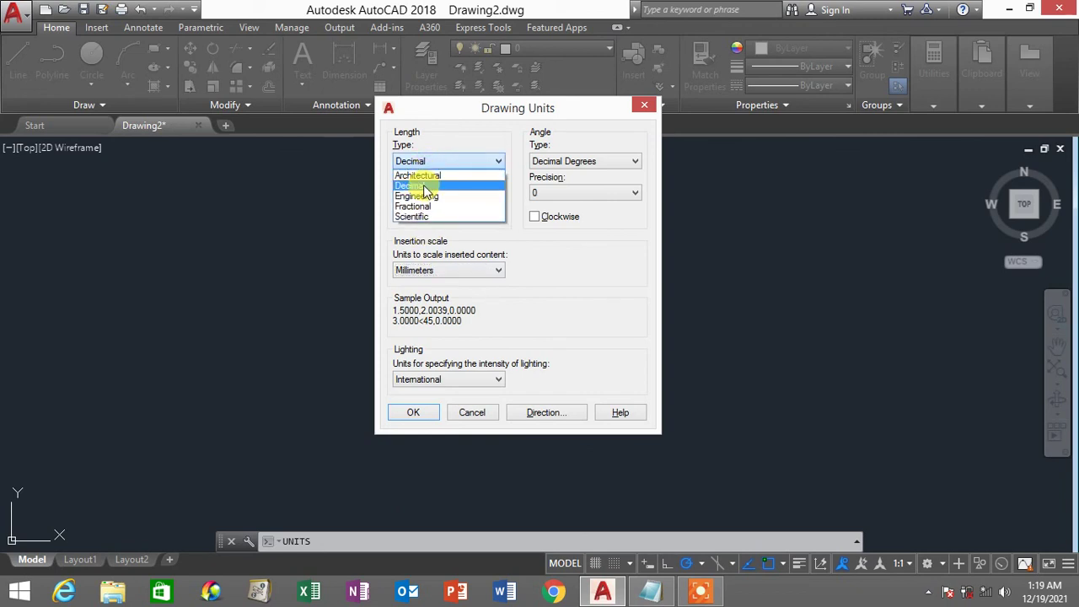
click(424, 186)
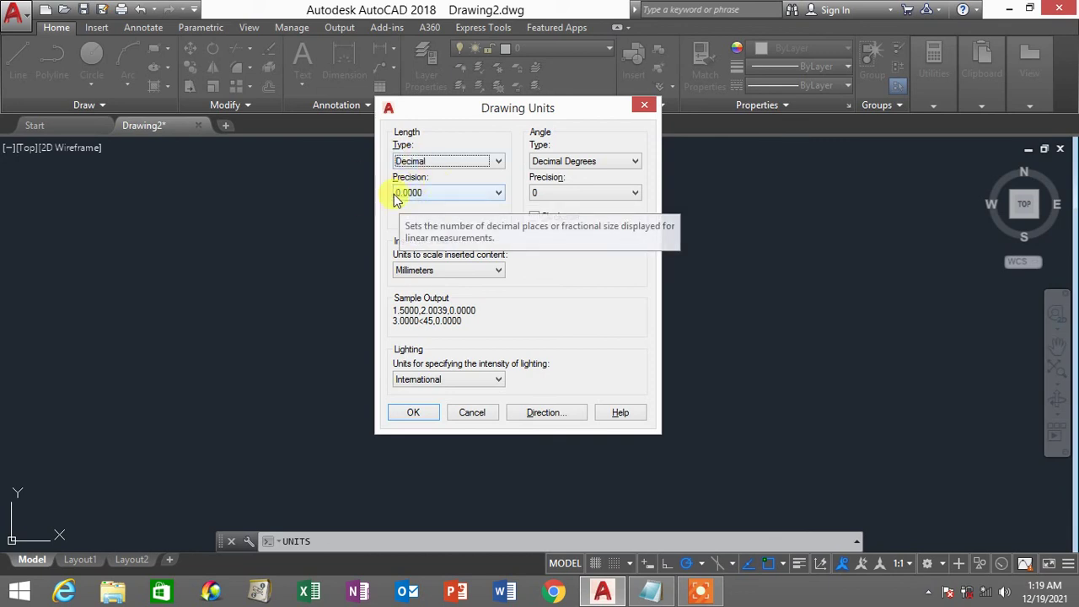
Change the insertion scale to Meters in Drawing Units, keeping Decimal as the length type.
click(437, 274)
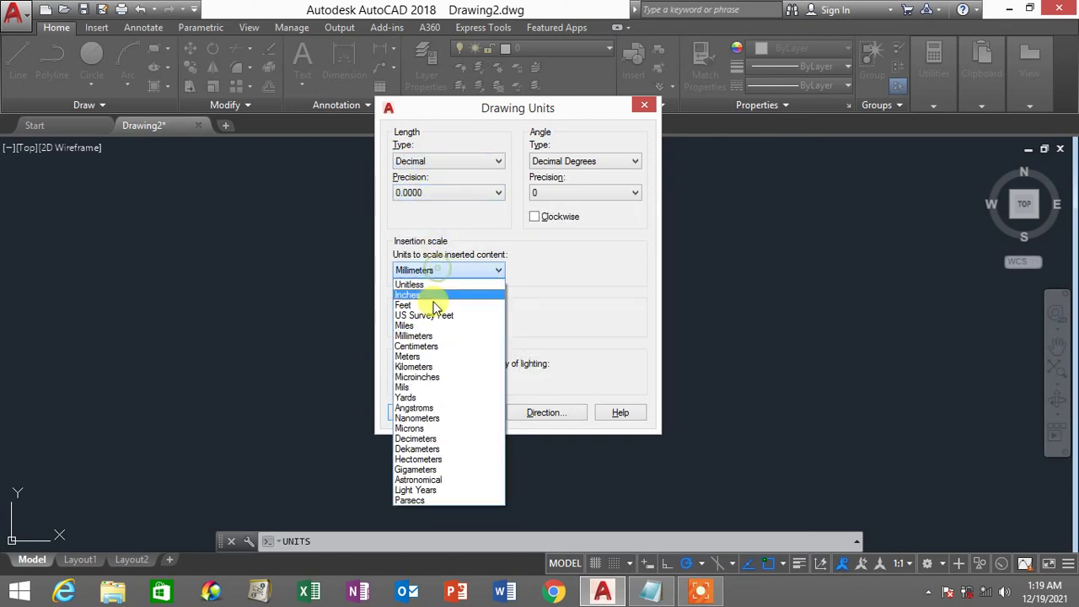
click(437, 342)
click(436, 166)
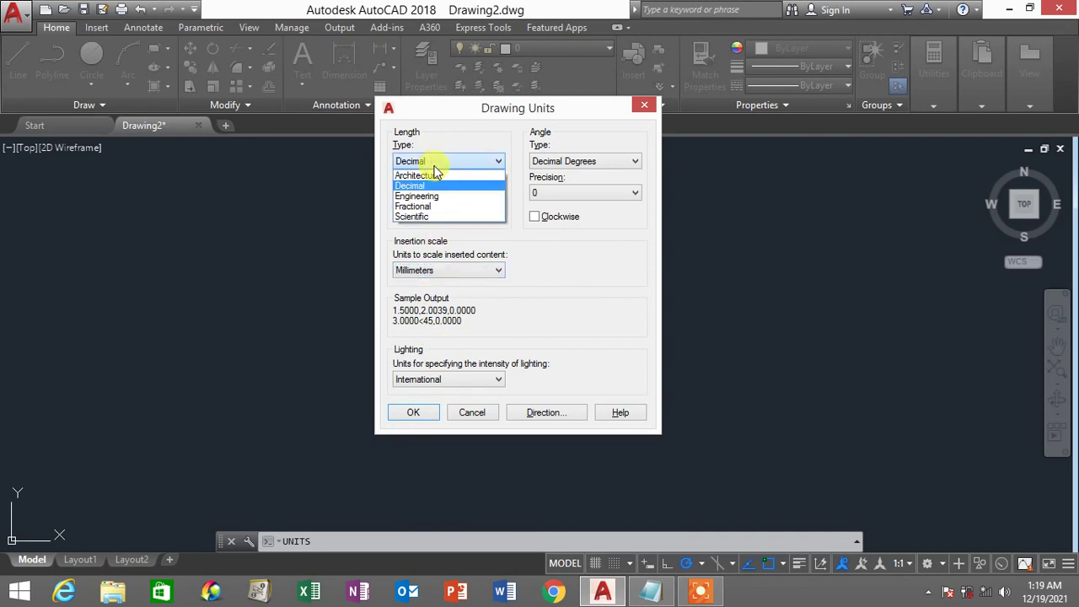
click(438, 180)
click(442, 272)
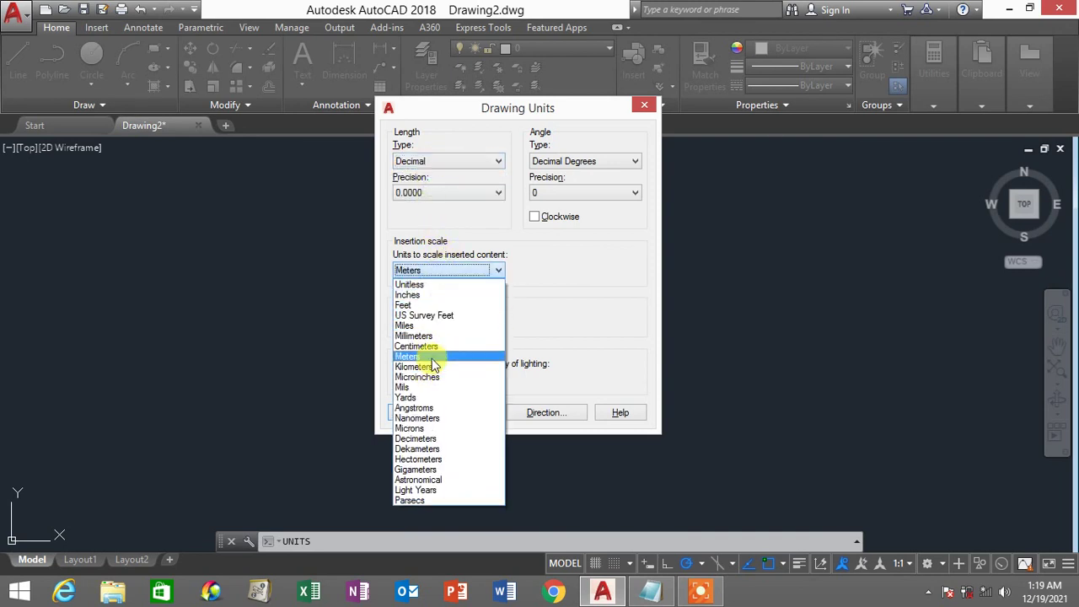
click(432, 357)
click(441, 271)
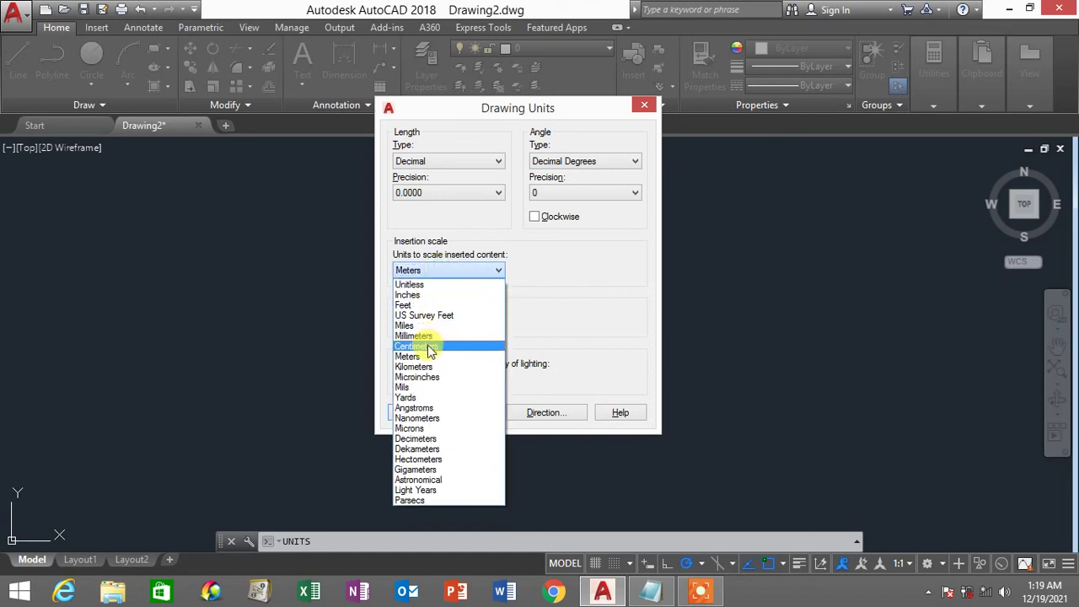
click(428, 356)
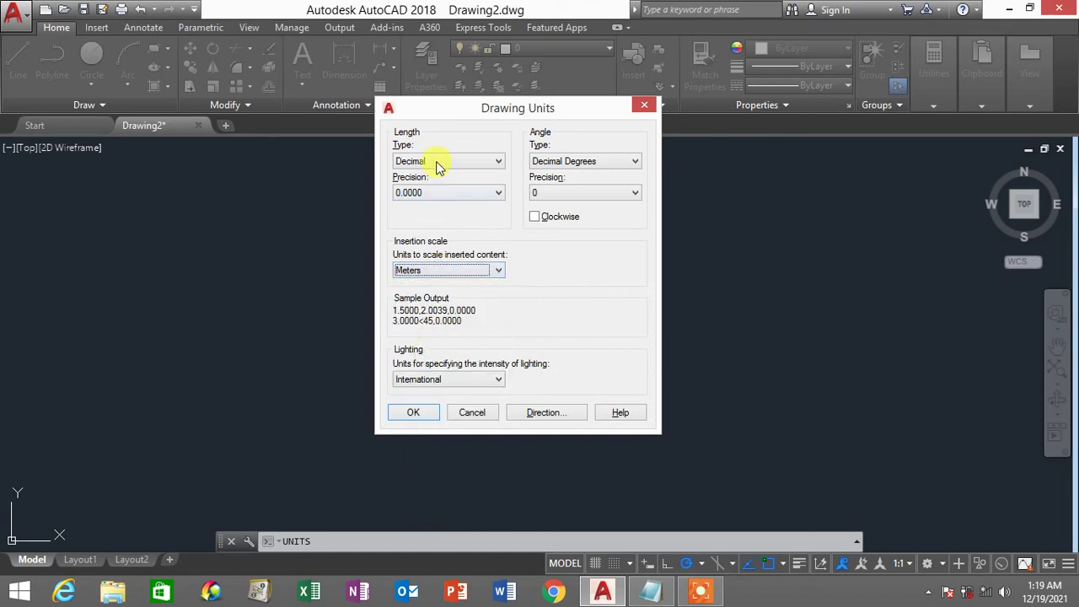
click(434, 163)
click(435, 163)
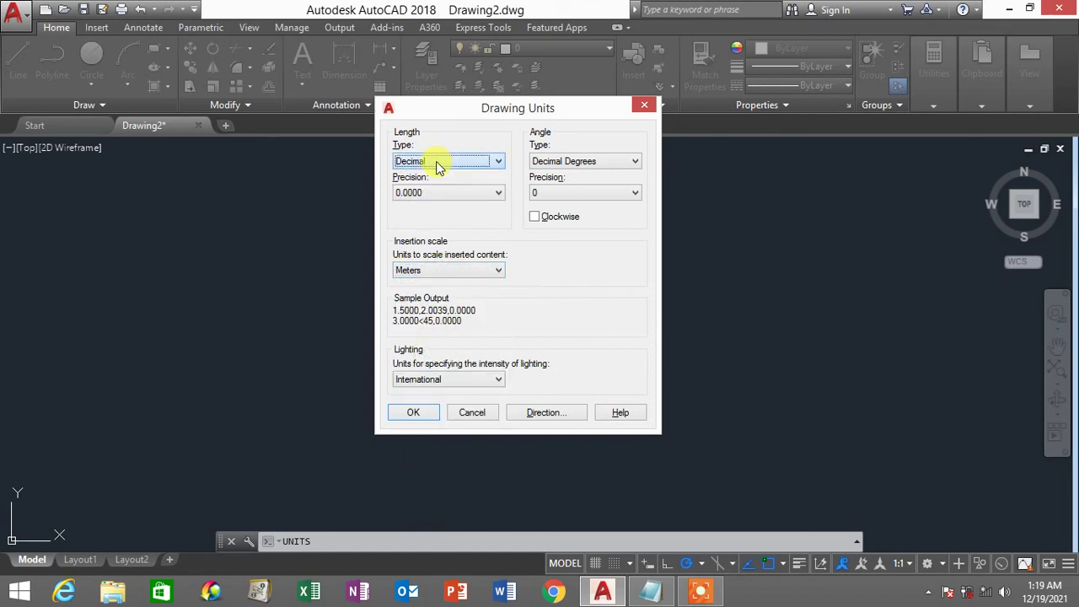
Set the insertion scale to Inches and try the Architectural and Engineering length types.
click(441, 270)
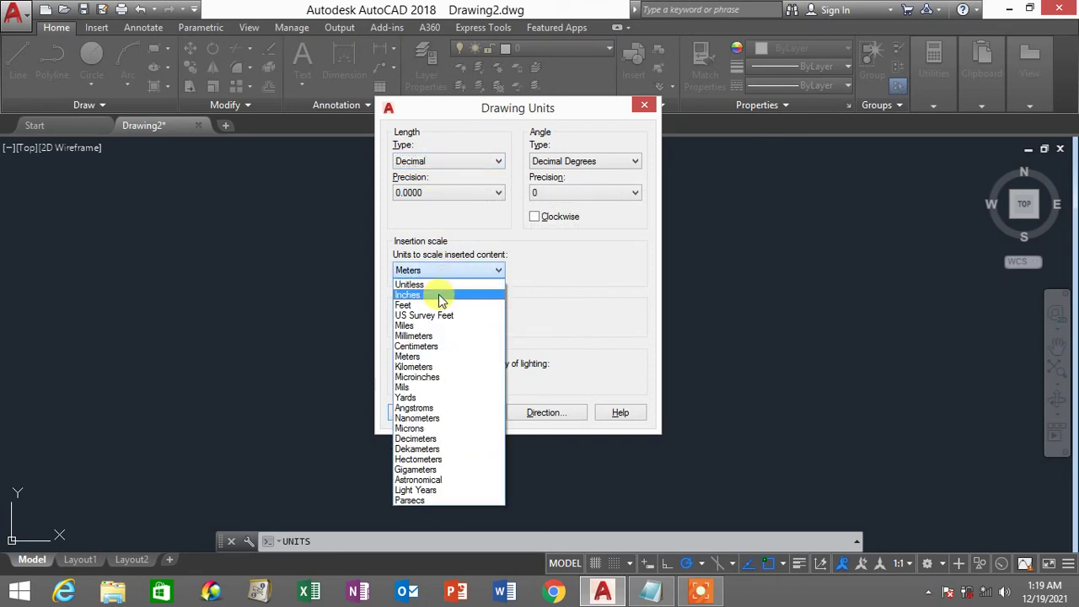
click(438, 294)
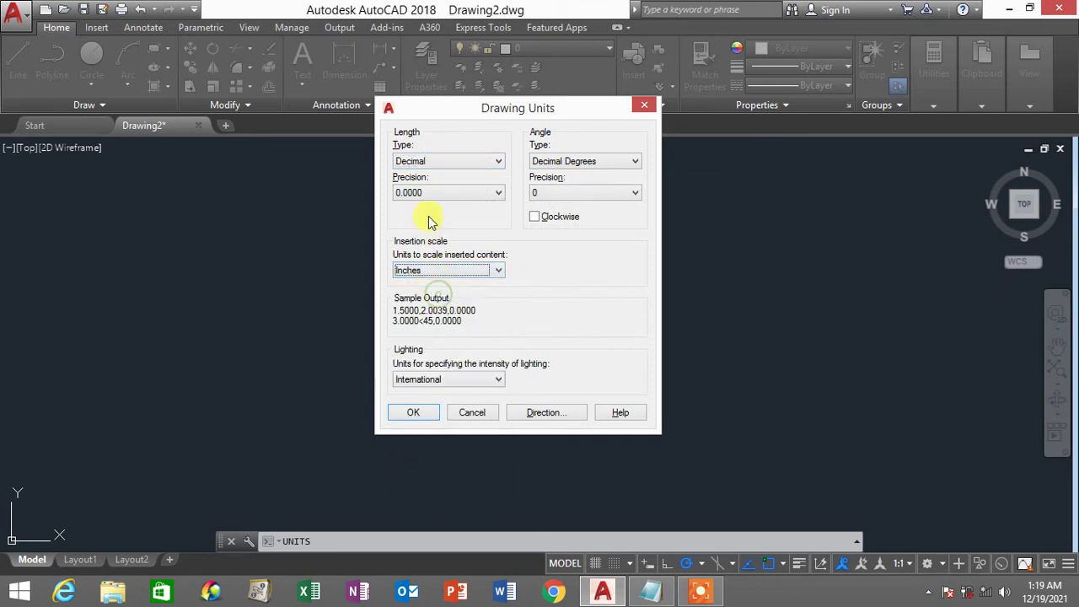
click(434, 162)
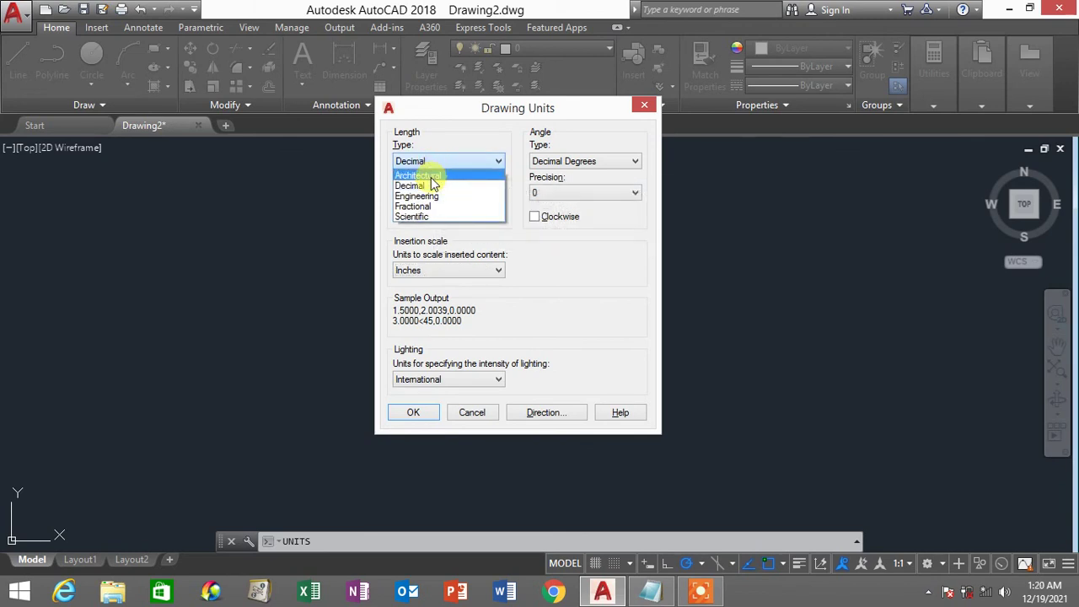
click(425, 176)
click(434, 161)
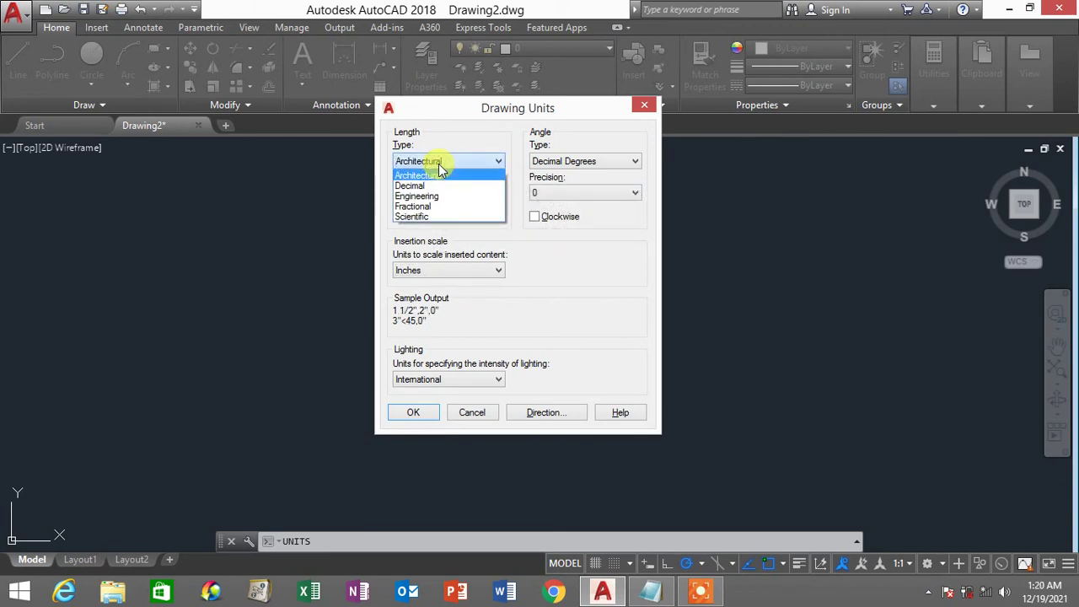
click(437, 196)
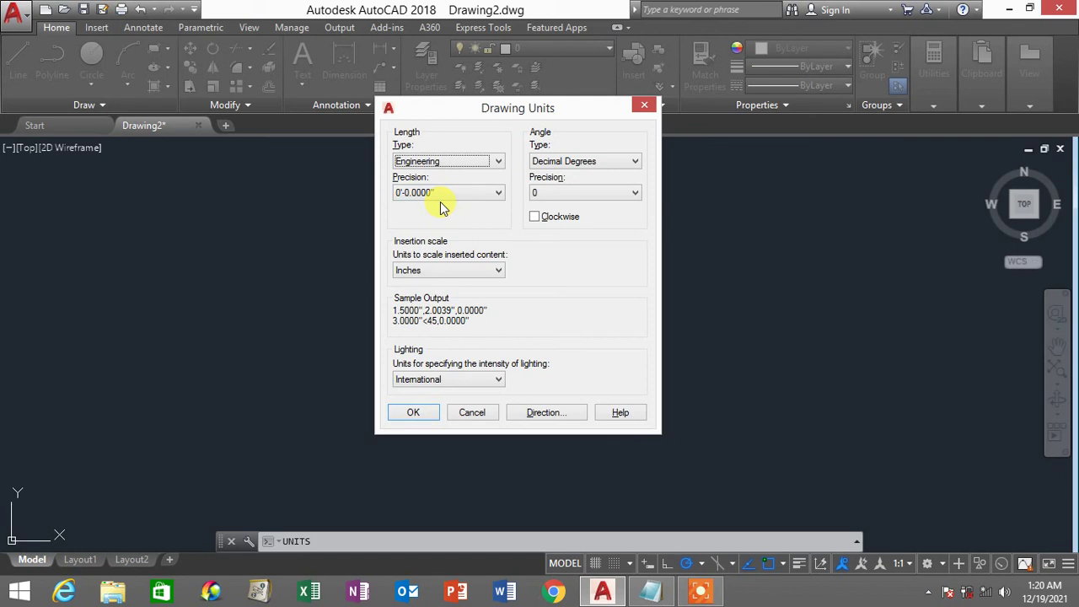
Set the units for scaling inserted content to Millimeters.
click(459, 277)
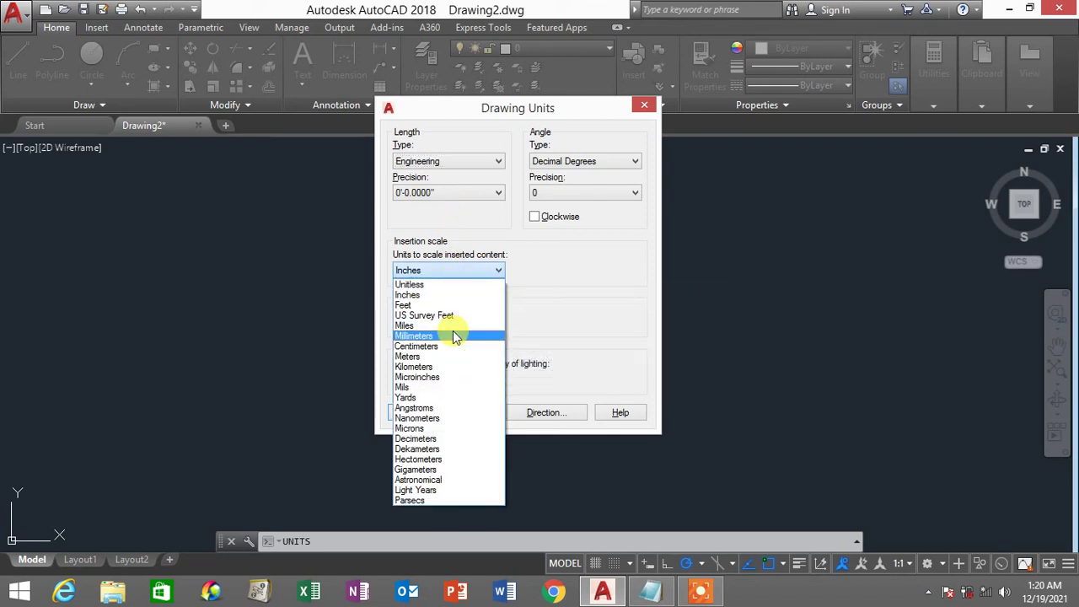
click(454, 336)
click(457, 270)
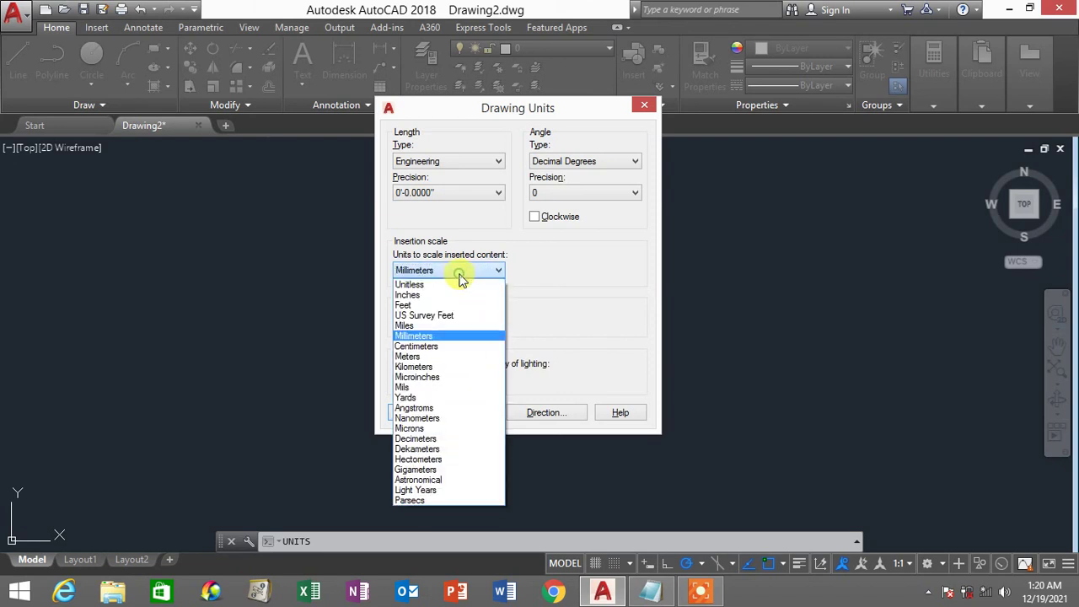
click(456, 338)
click(453, 270)
click(449, 338)
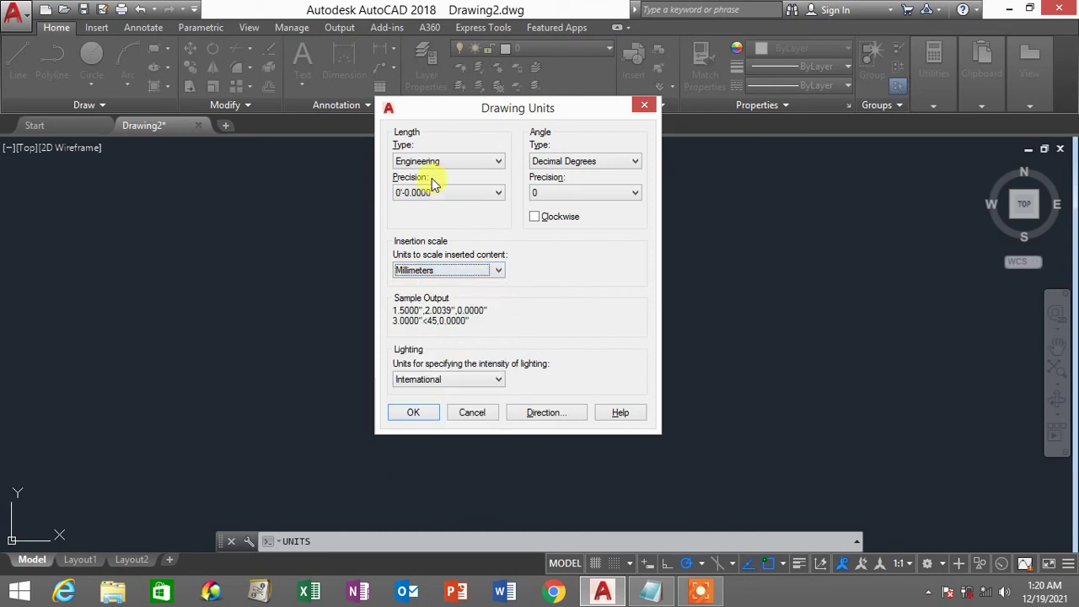
Set the length type to Decimal, keep Millimeters as the insertion scale, and accept the drawing units.
click(439, 162)
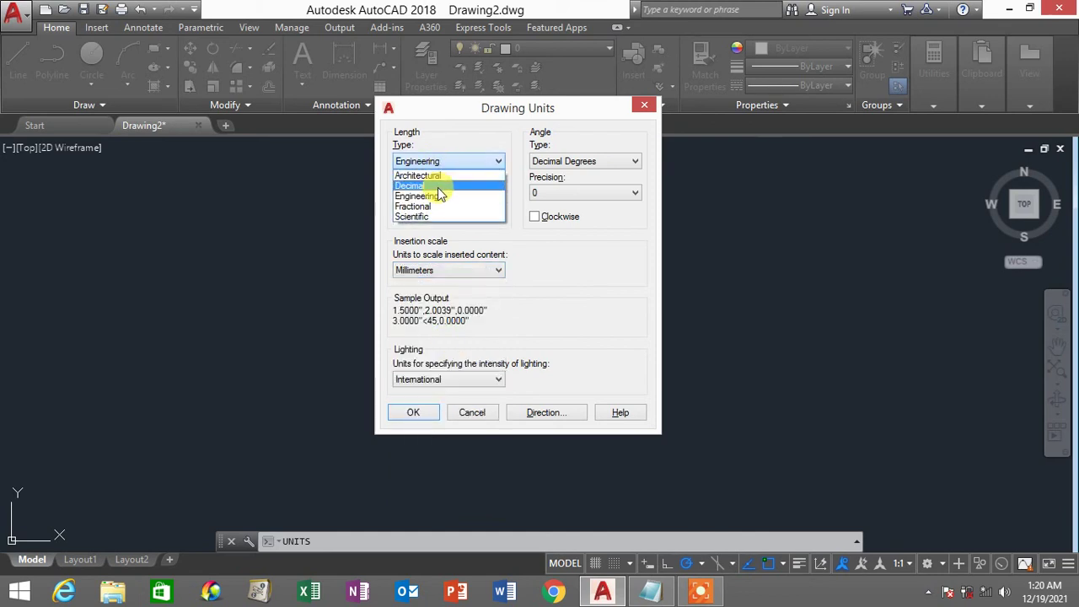
click(437, 186)
click(437, 269)
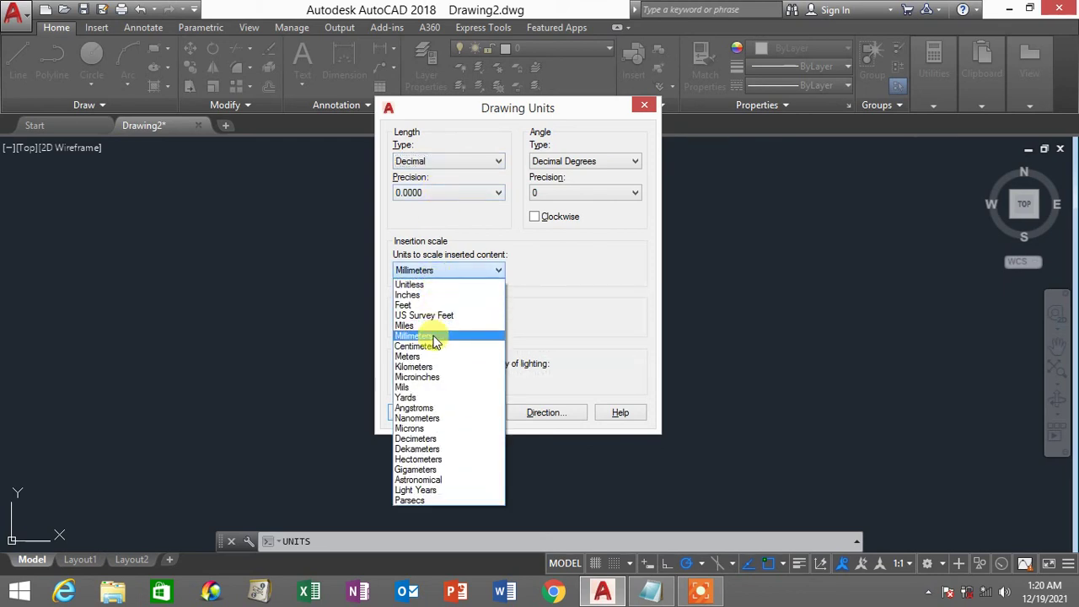
click(436, 338)
click(437, 161)
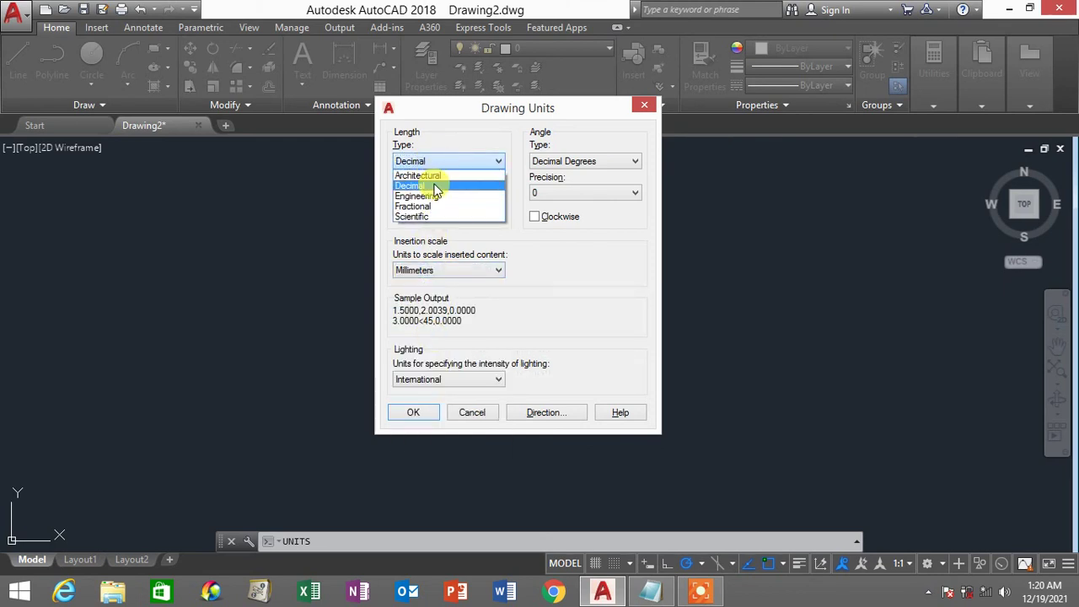
click(435, 186)
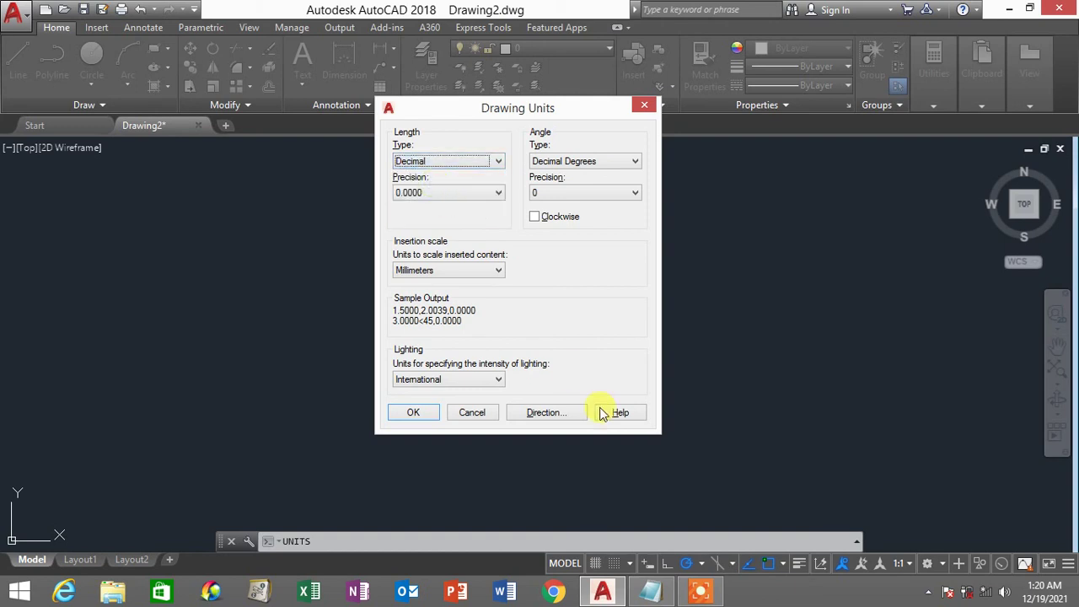
click(397, 415)
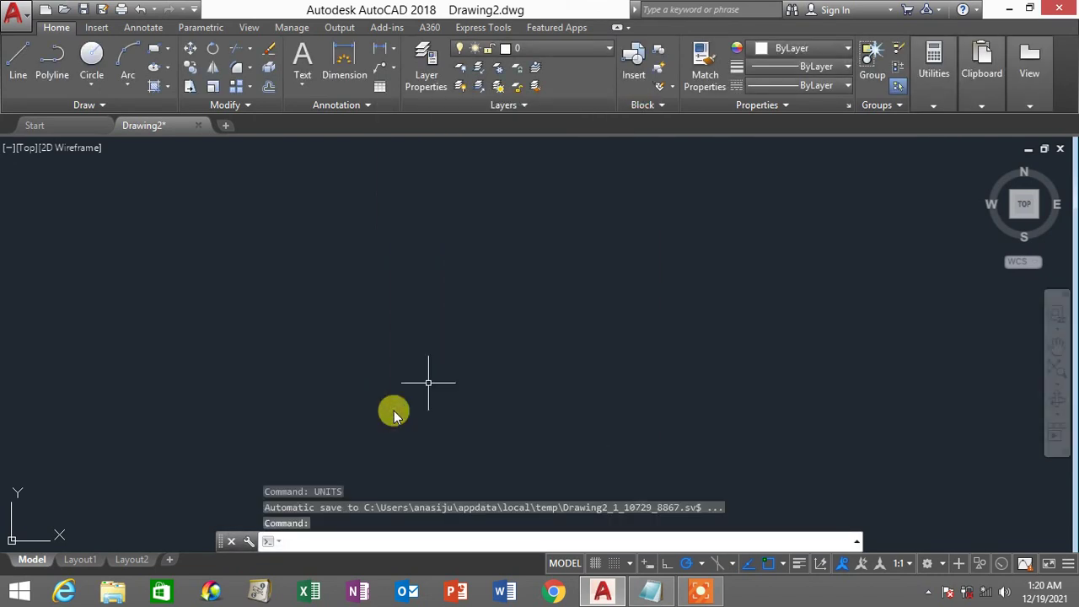
Reopen Drawing Units with the UNITS command, reselect Millimeters for the insertion scale and Decimal for the length type, and accept.
text(UNITS)
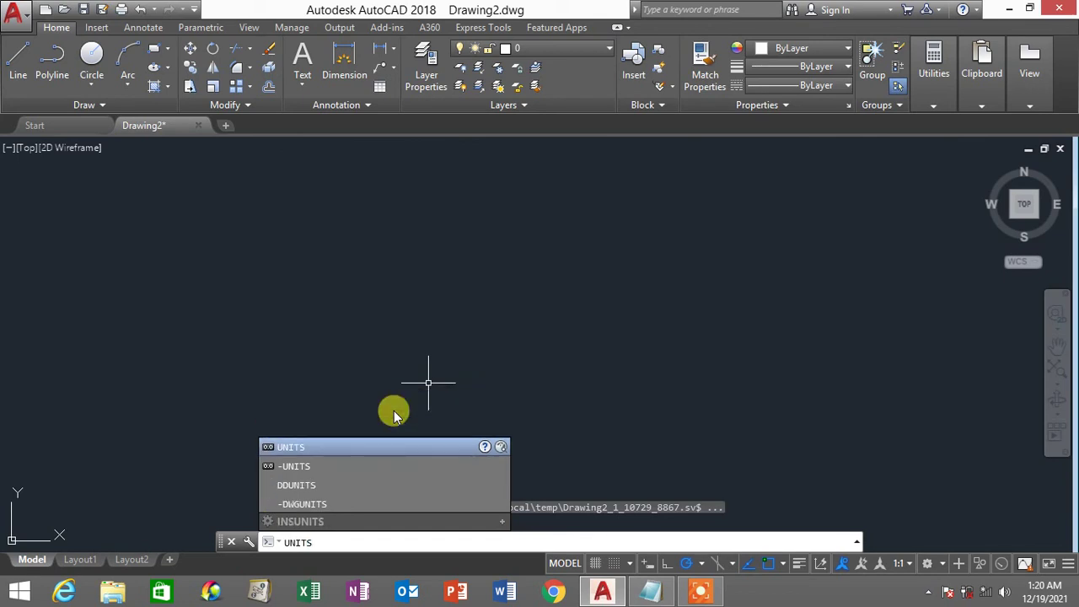
key(Return)
click(438, 274)
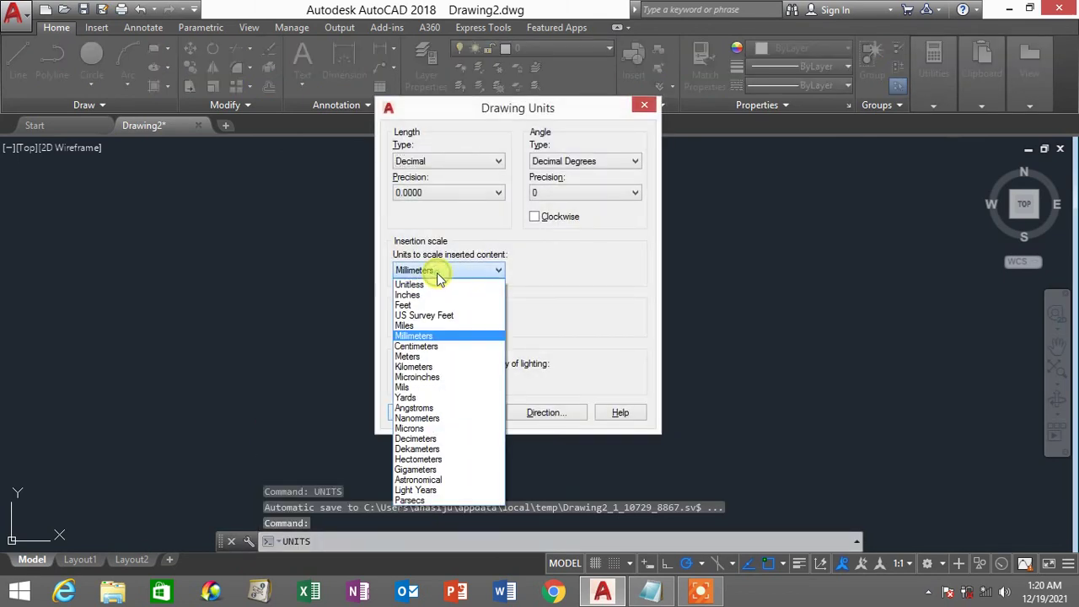
click(432, 335)
click(438, 165)
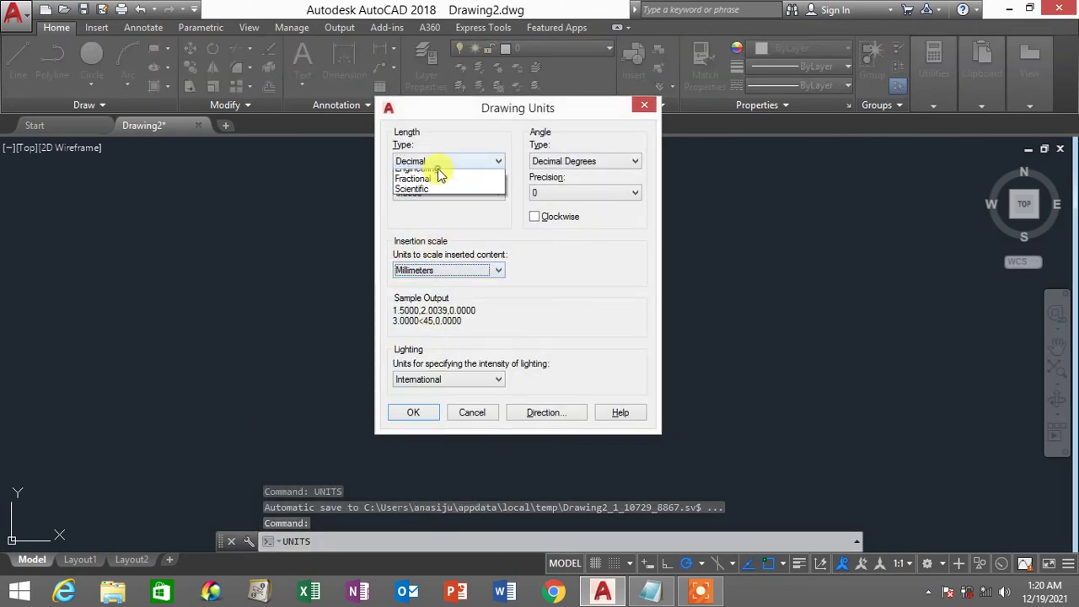
click(438, 168)
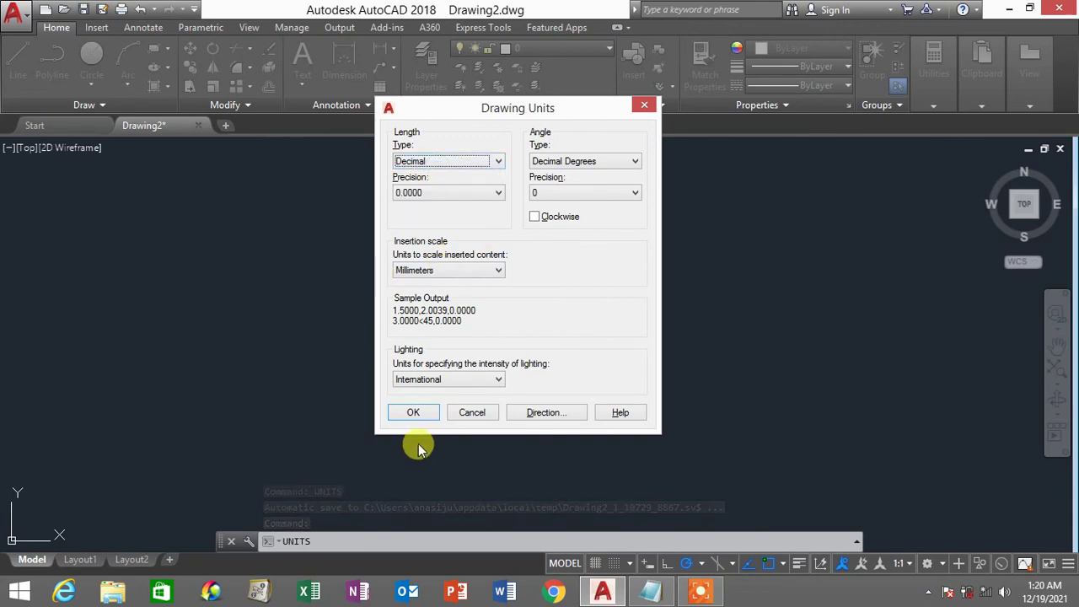
click(416, 413)
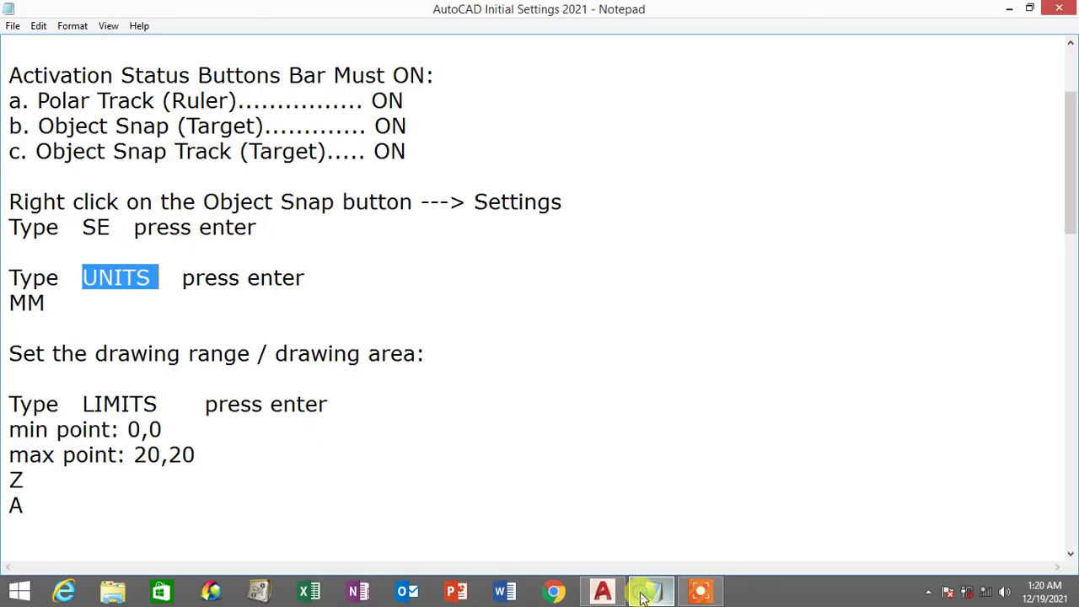
Switch to the Notepad notes and examine the section on setting the drawing area with the LIMITS command.
click(649, 590)
drag(10, 278, 328, 304)
scroll(328, 305, down, 2)
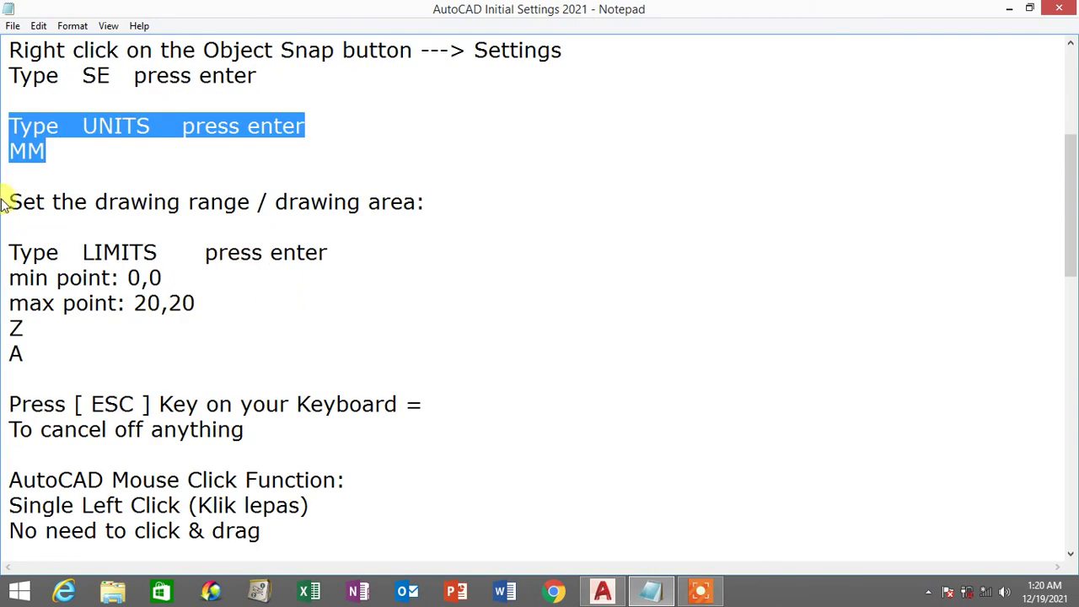
drag(5, 202, 462, 197)
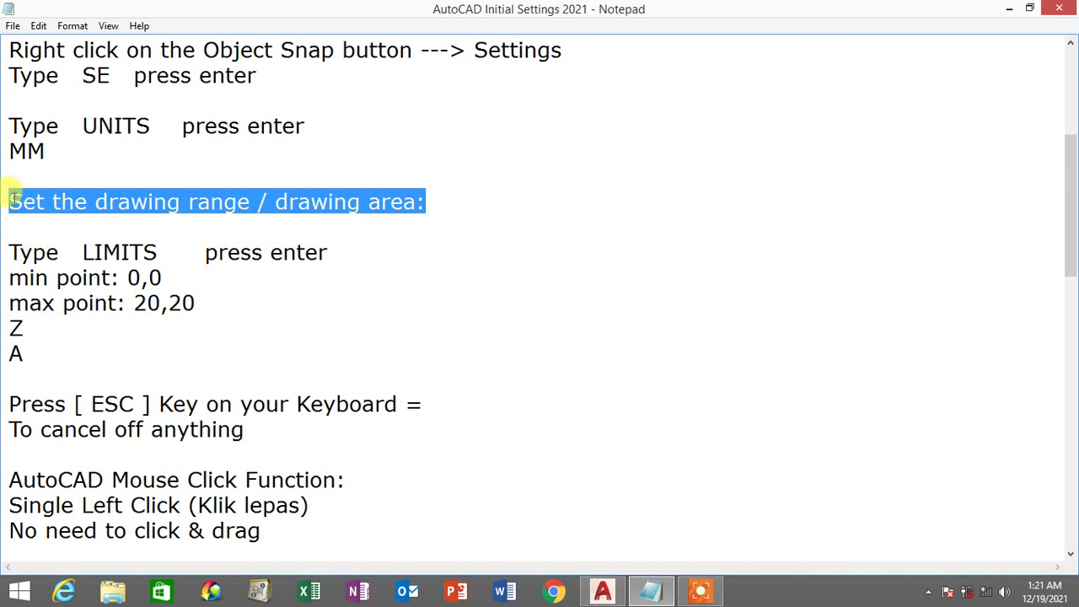
drag(11, 199, 445, 202)
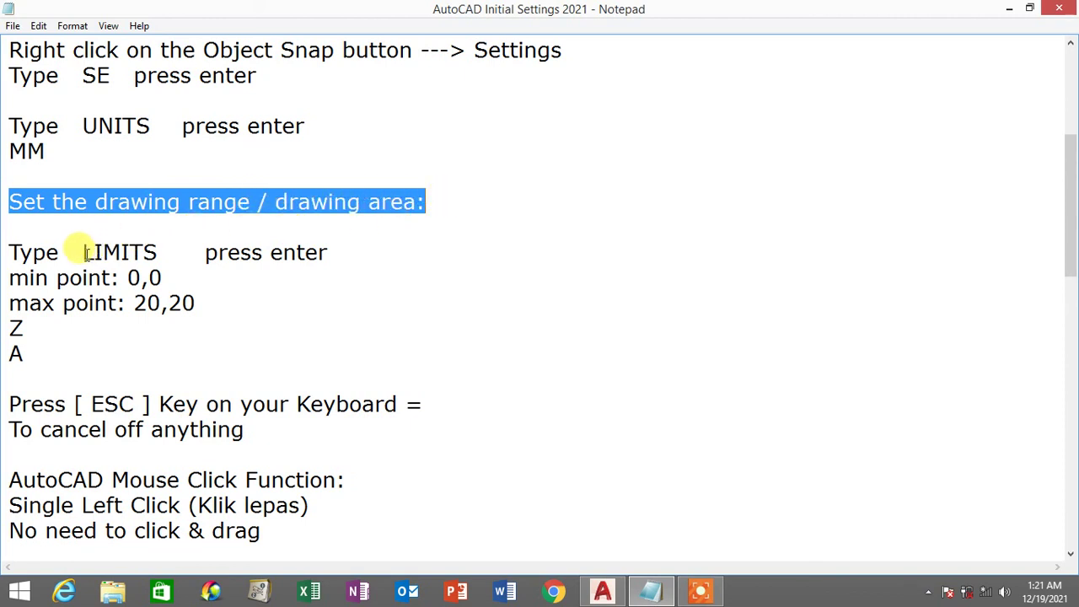
drag(83, 253, 157, 251)
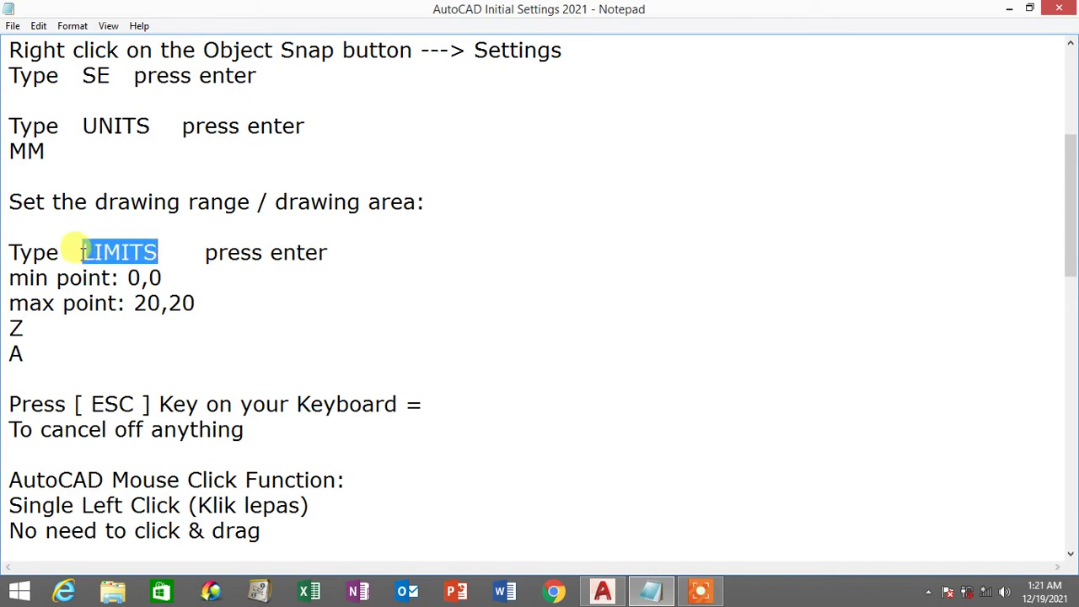
drag(82, 251, 157, 251)
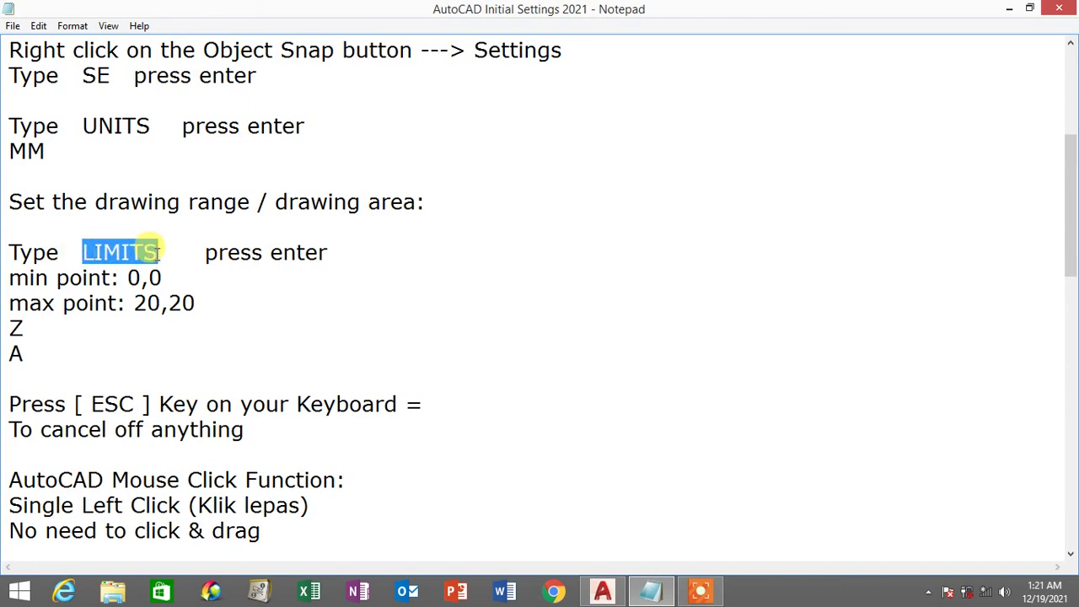
drag(8, 202, 441, 199)
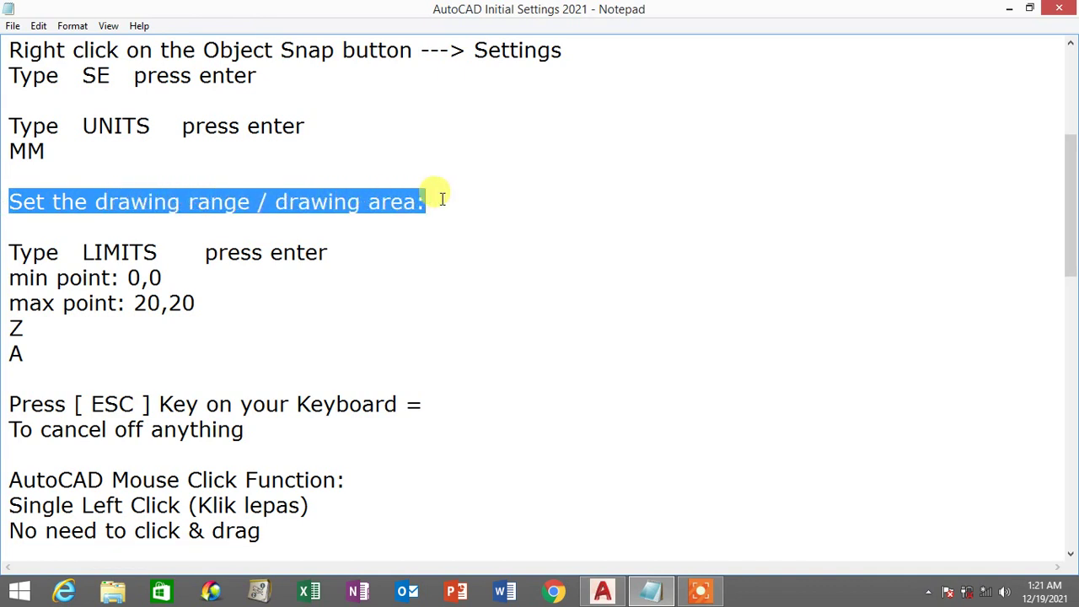
click(442, 198)
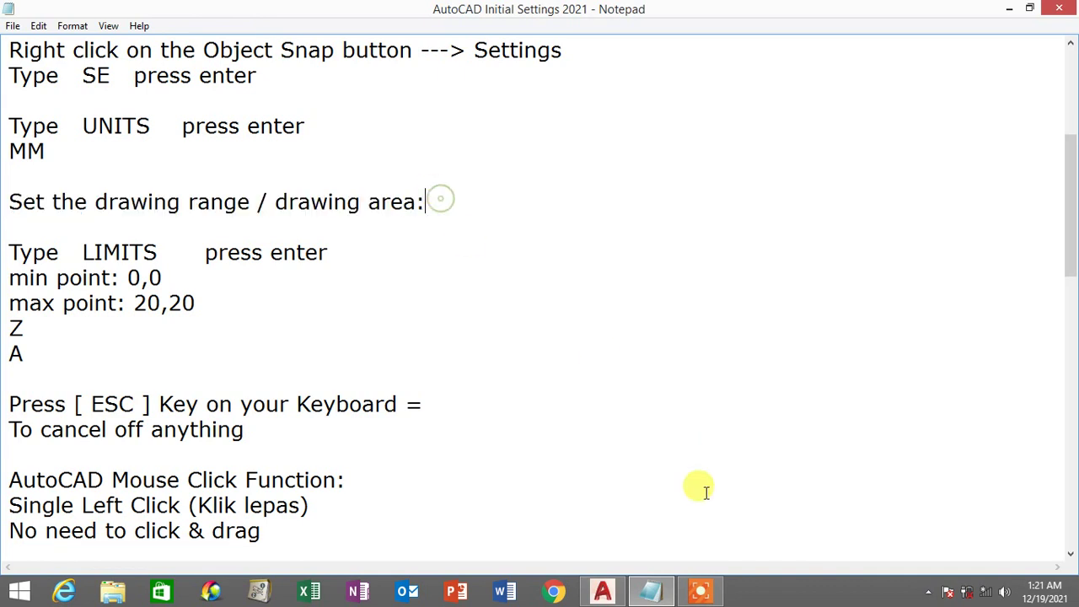
Switch to AutoCAD, run LIMITS, and set the lower left corner to 0,0 following the min point in the Notepad notes.
click(602, 590)
click(377, 542)
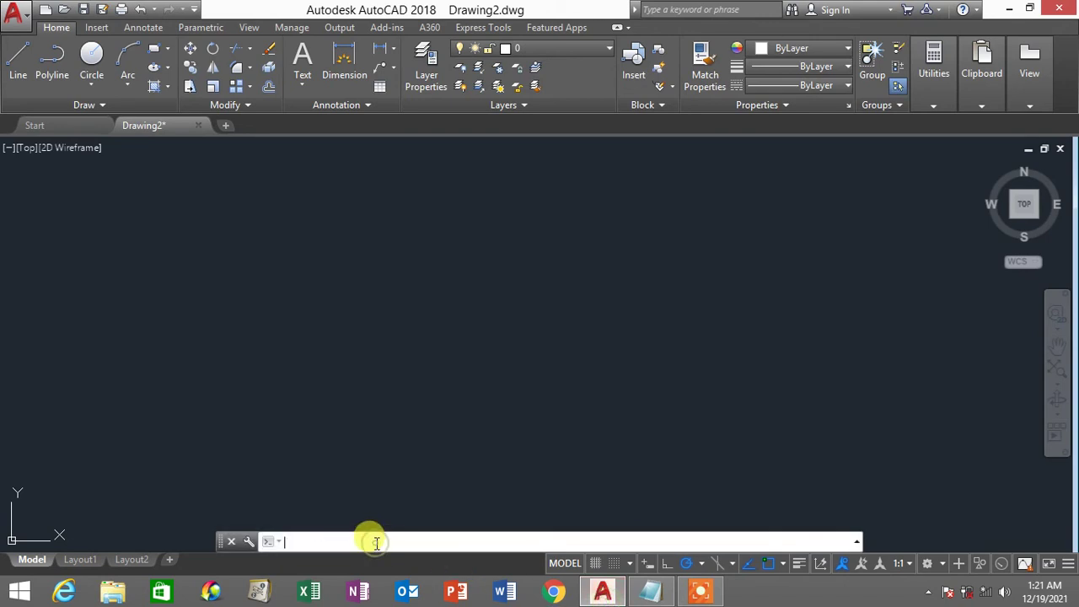
text(LIMITS)
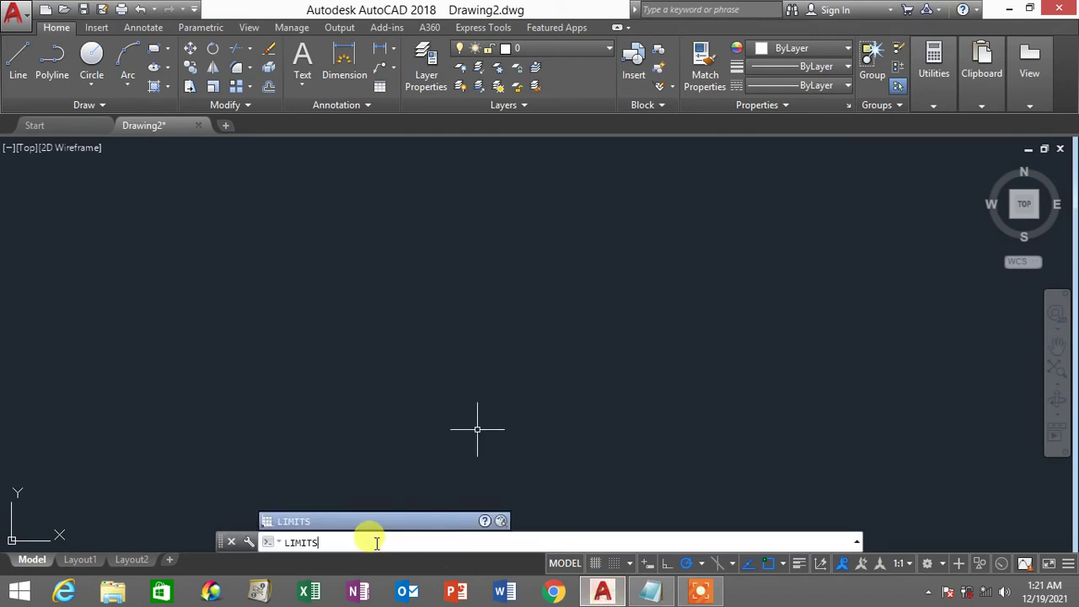
key(Return)
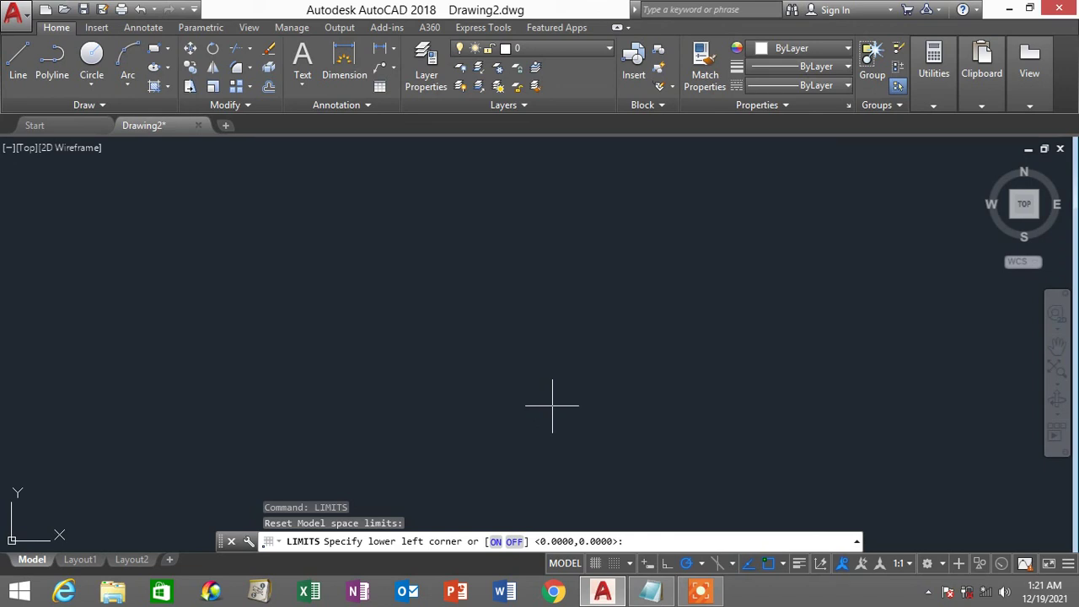
click(650, 590)
click(183, 280)
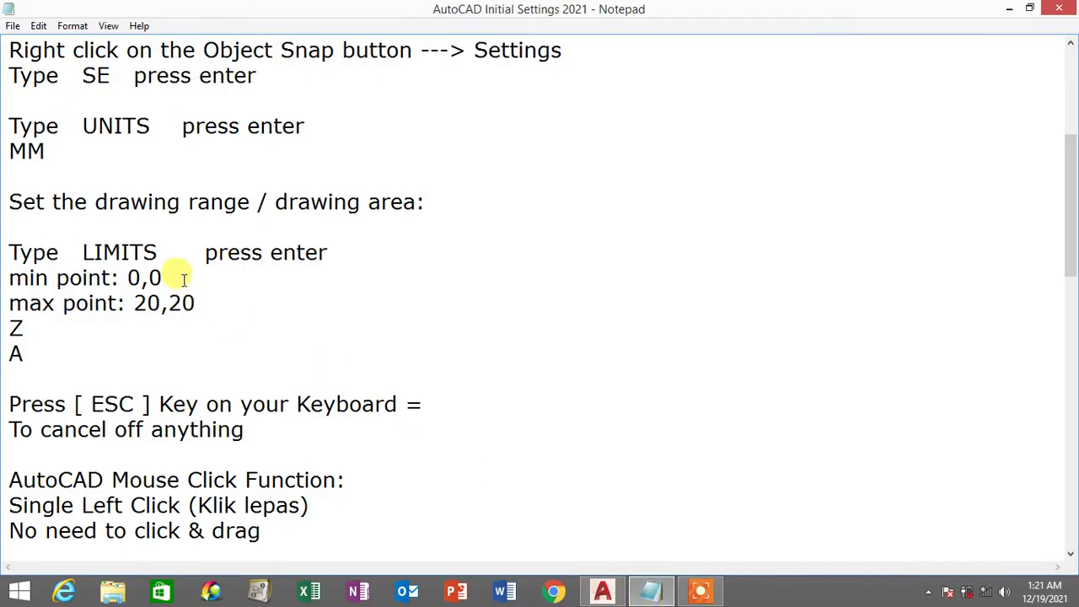
drag(10, 279, 171, 274)
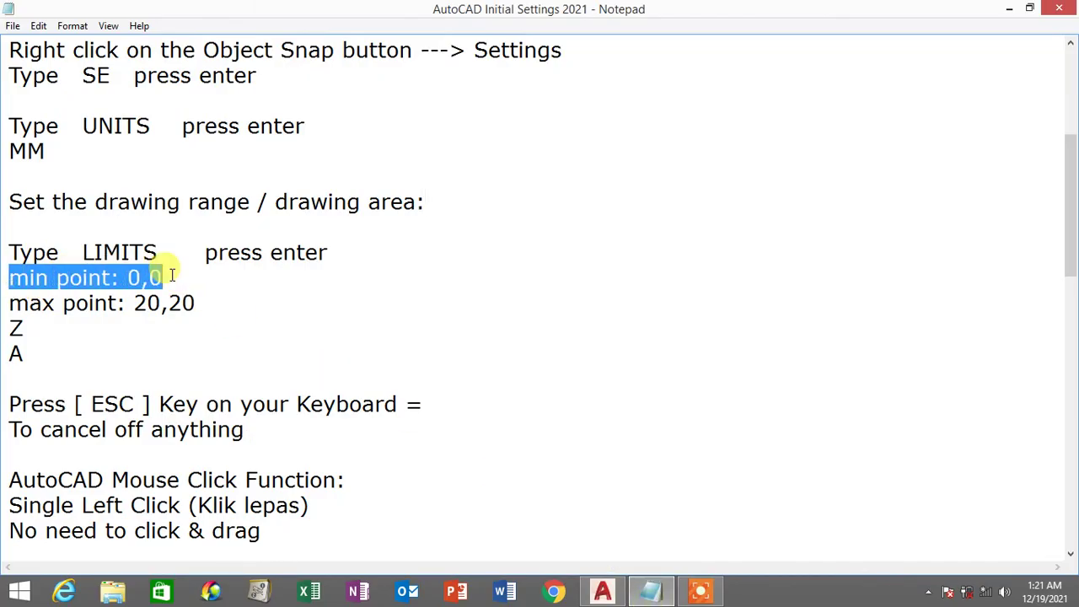
click(601, 590)
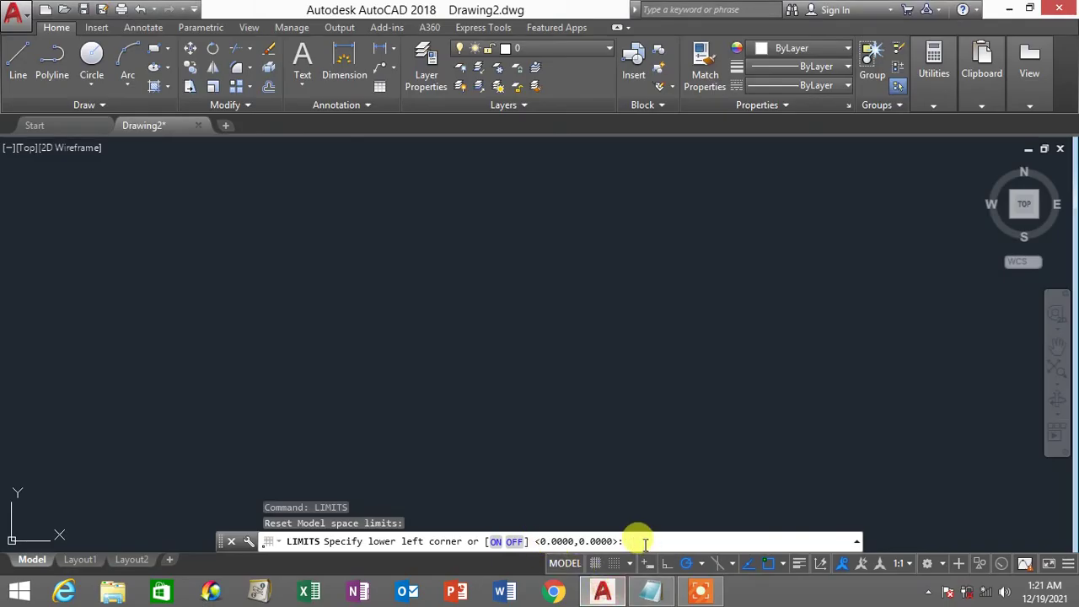
text(0,0)
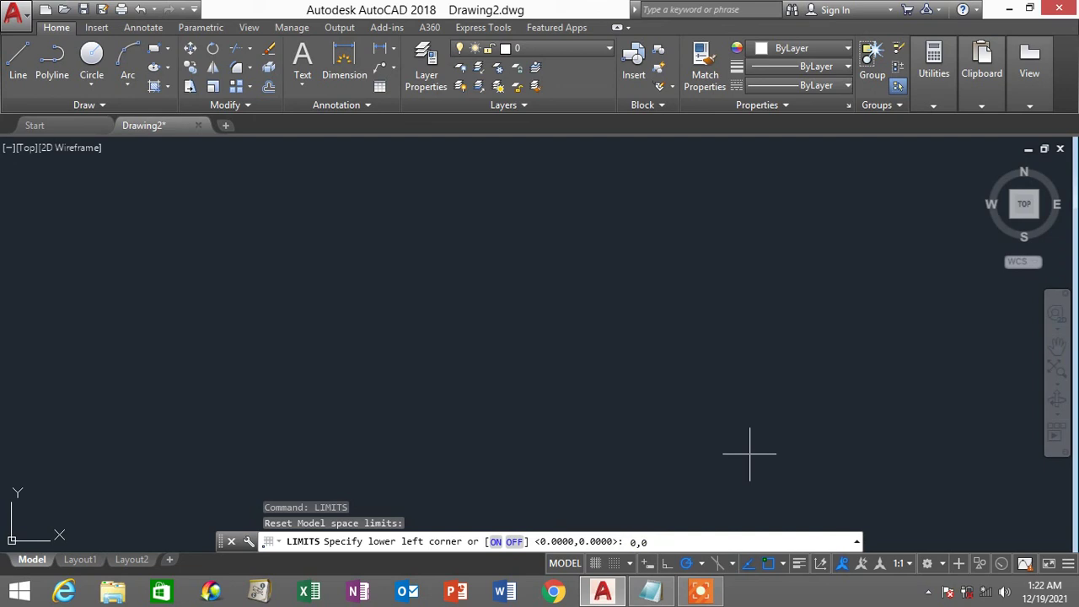
key(Return)
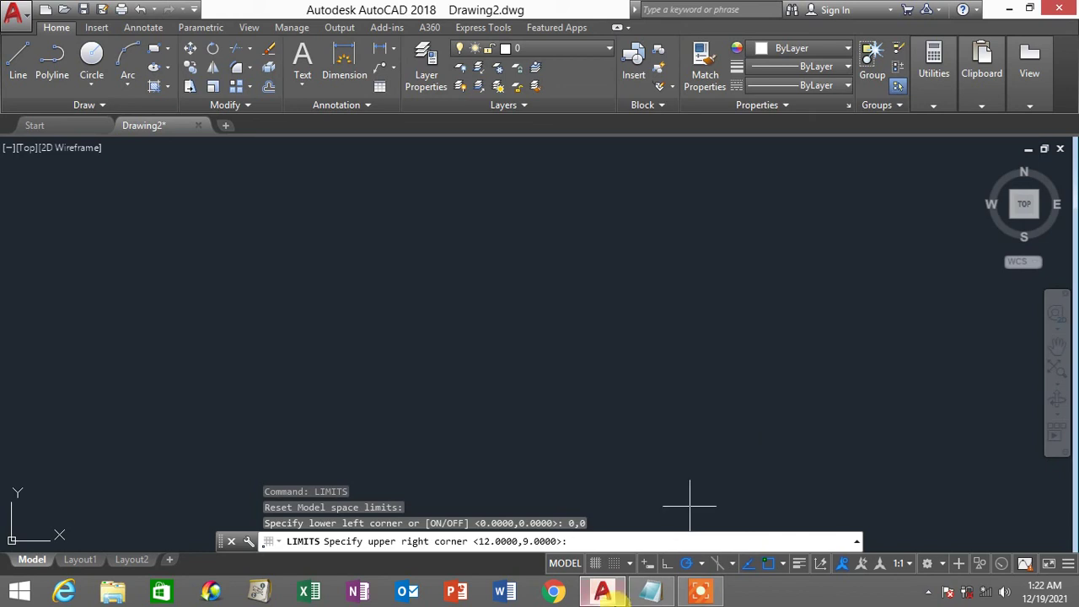
Check the max point in the Notepad notes and set the upper right corner of the AutoCAD drawing limits to 20,20.
click(638, 596)
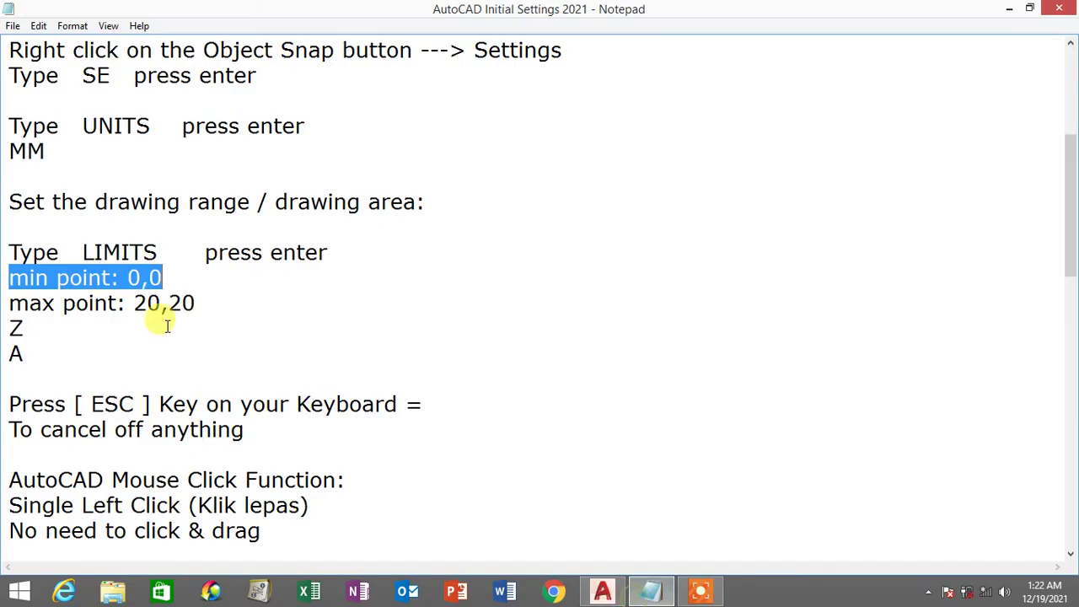
click(11, 304)
drag(11, 304, 220, 310)
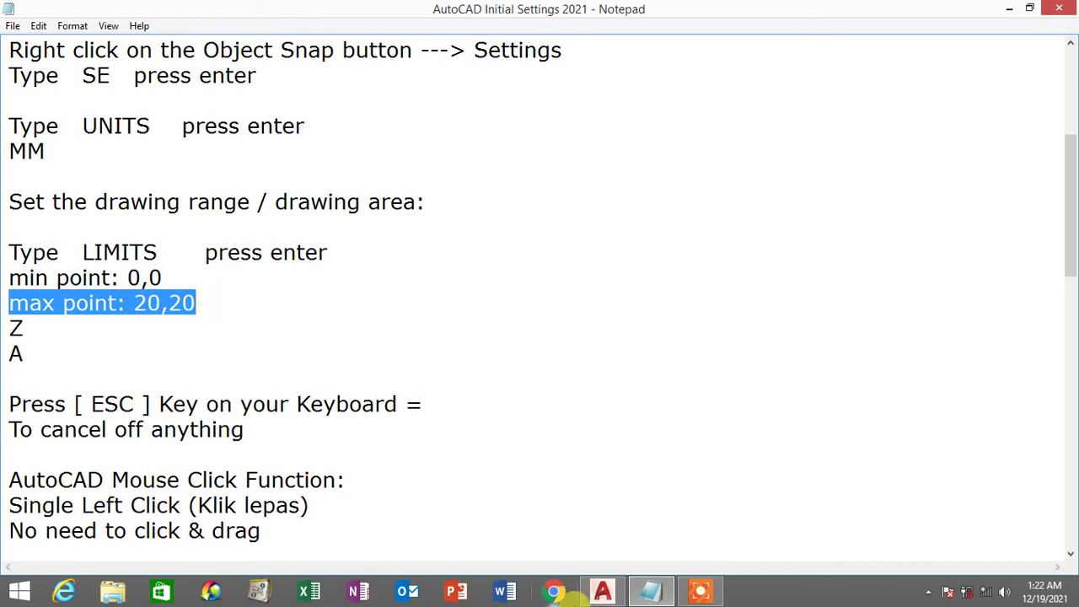
click(603, 592)
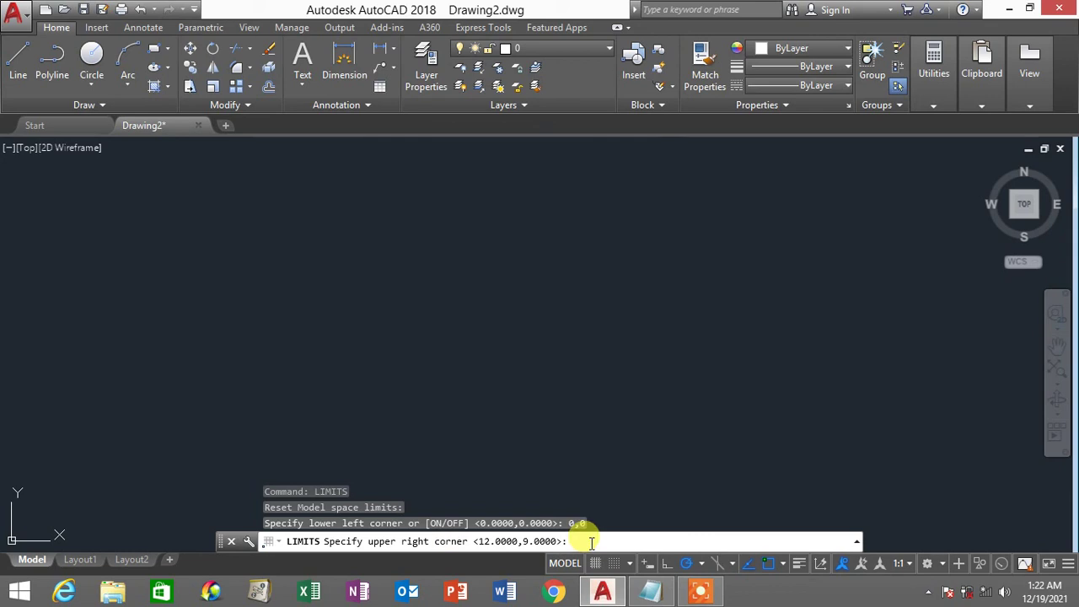
text(20,20)
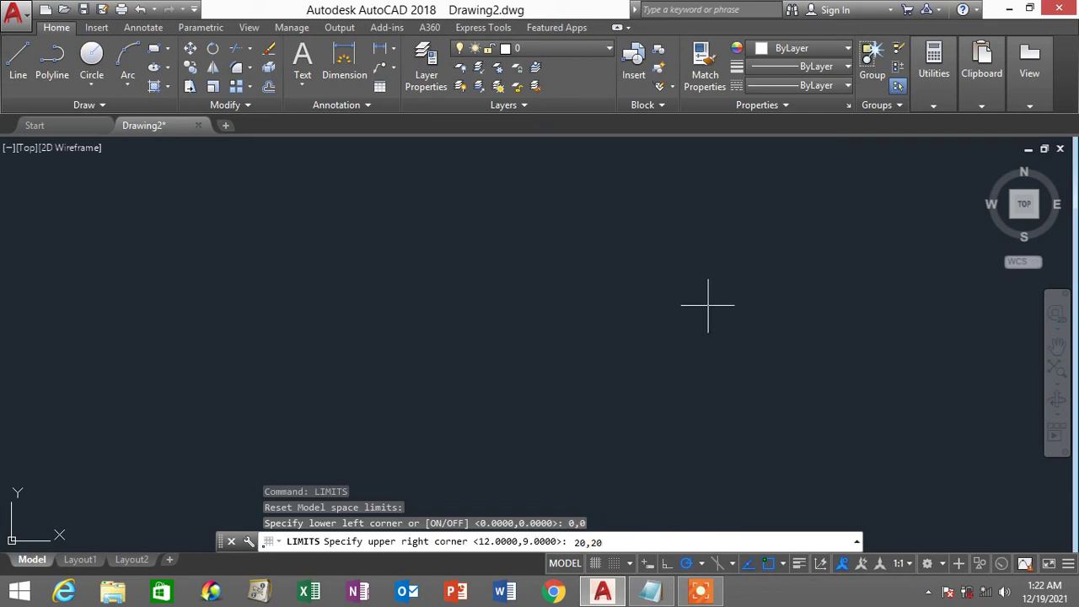
key(Return)
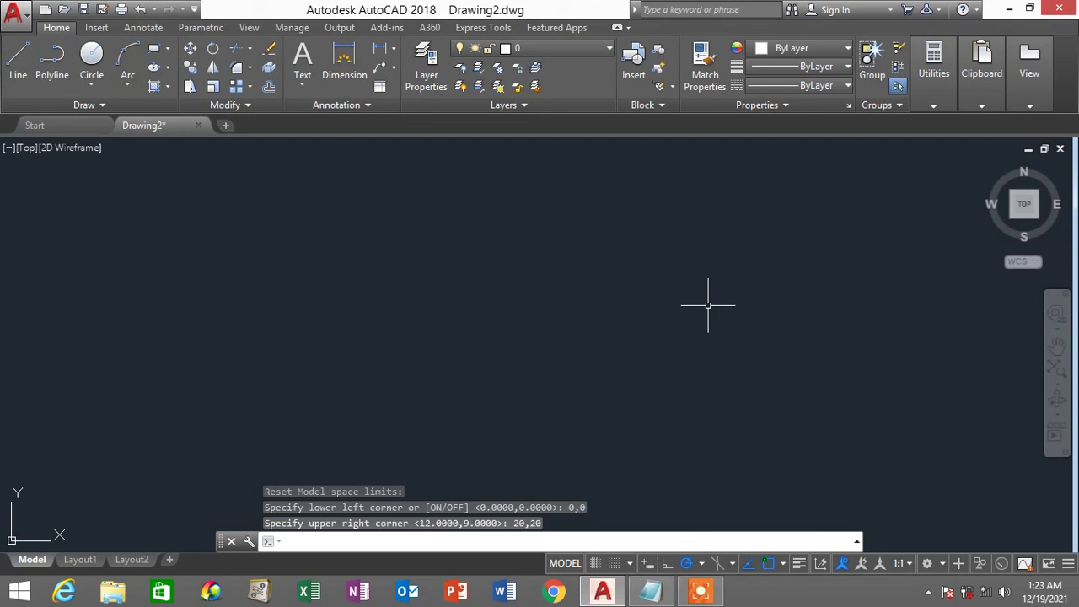
Zoom the view to the full drawing limits using the Zoom command's All option.
text(z)
key(Return)
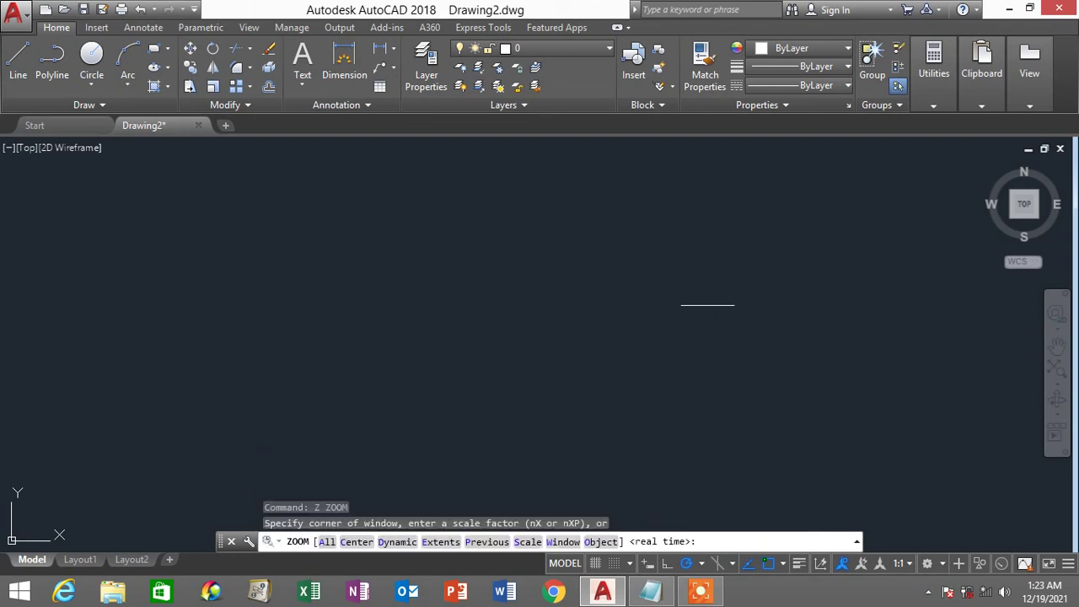
text(a)
key(BackSpace)
key(Return)
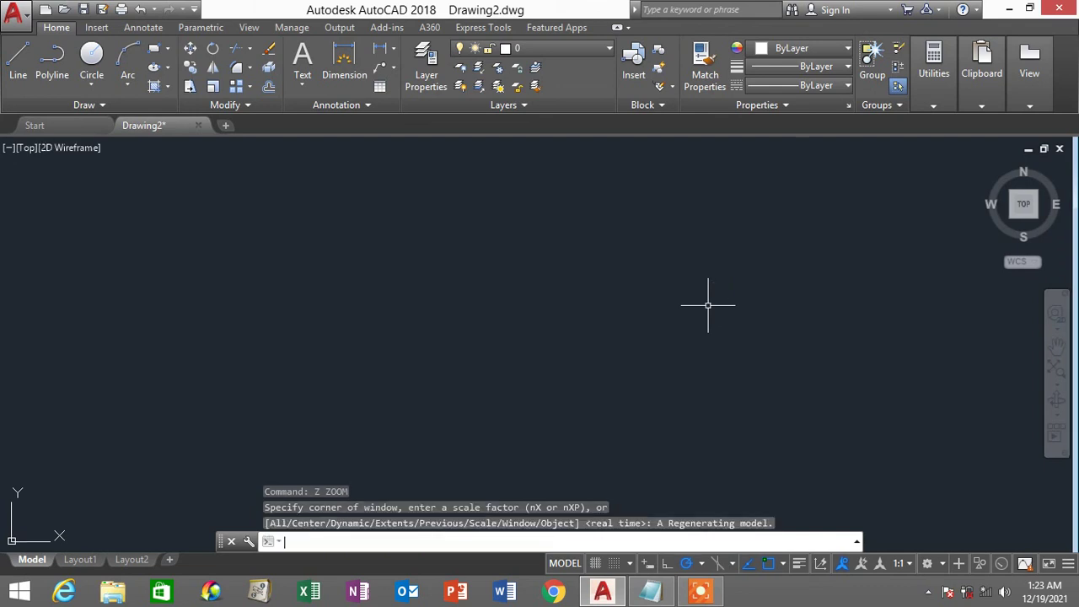
Repeat Zoom with the All option two more times on the empty drawing.
text(z)
key(Return)
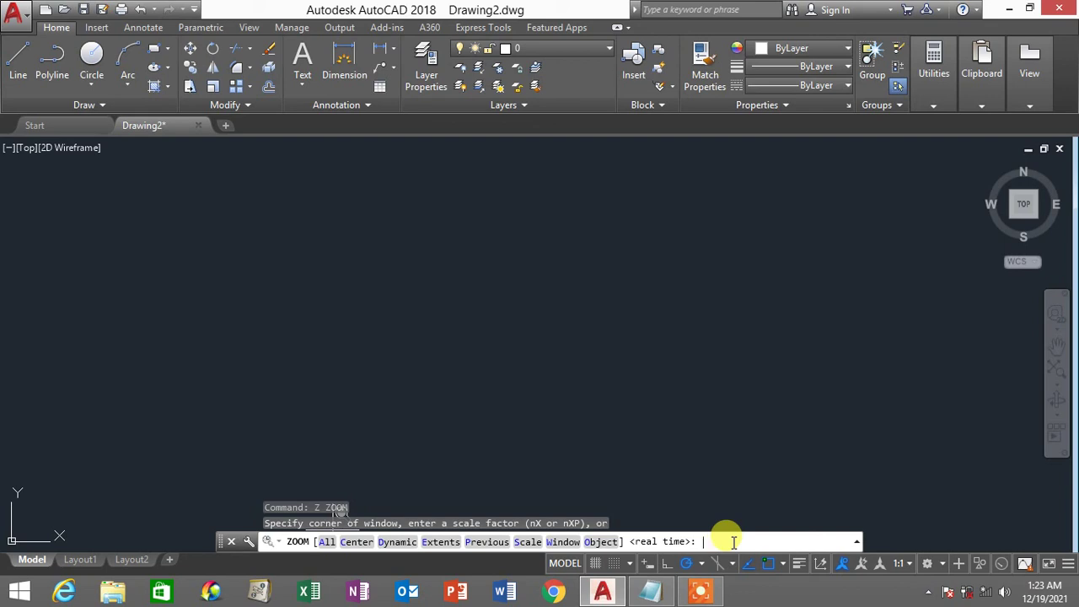
text(A)
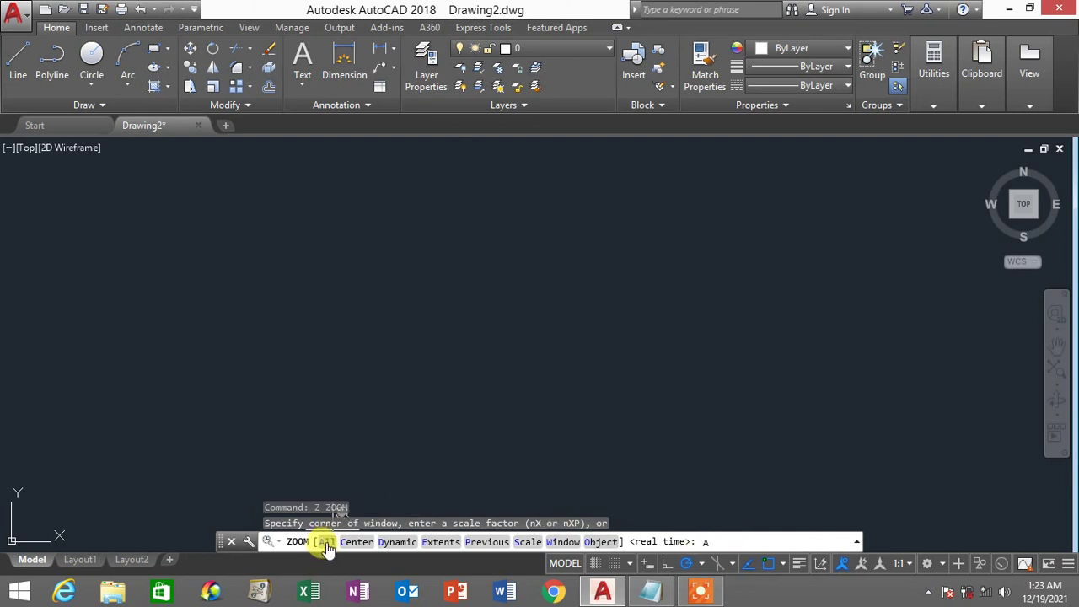
click(325, 542)
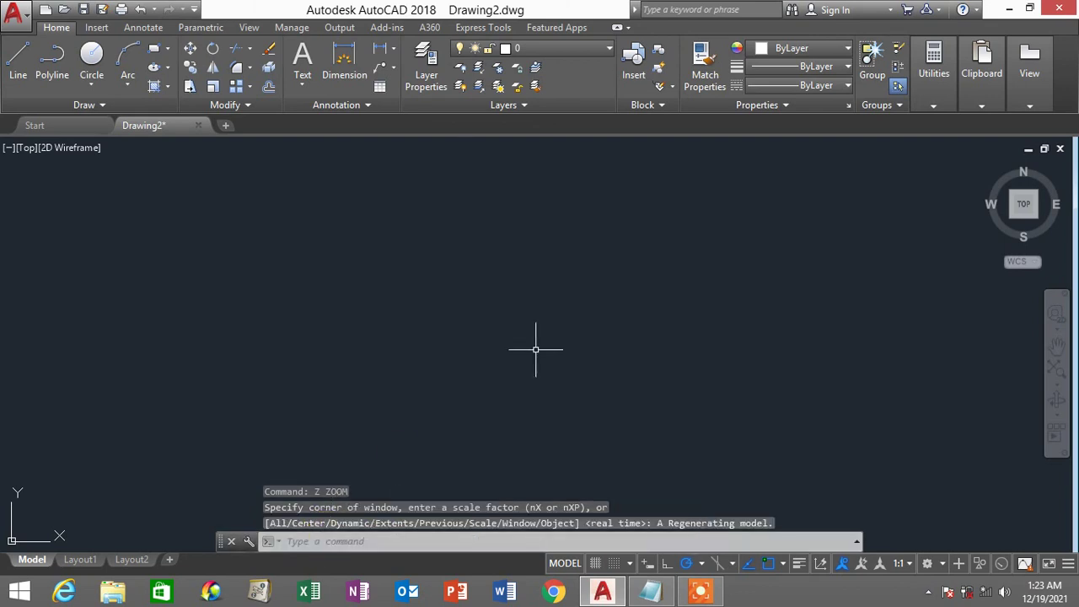
text(z)
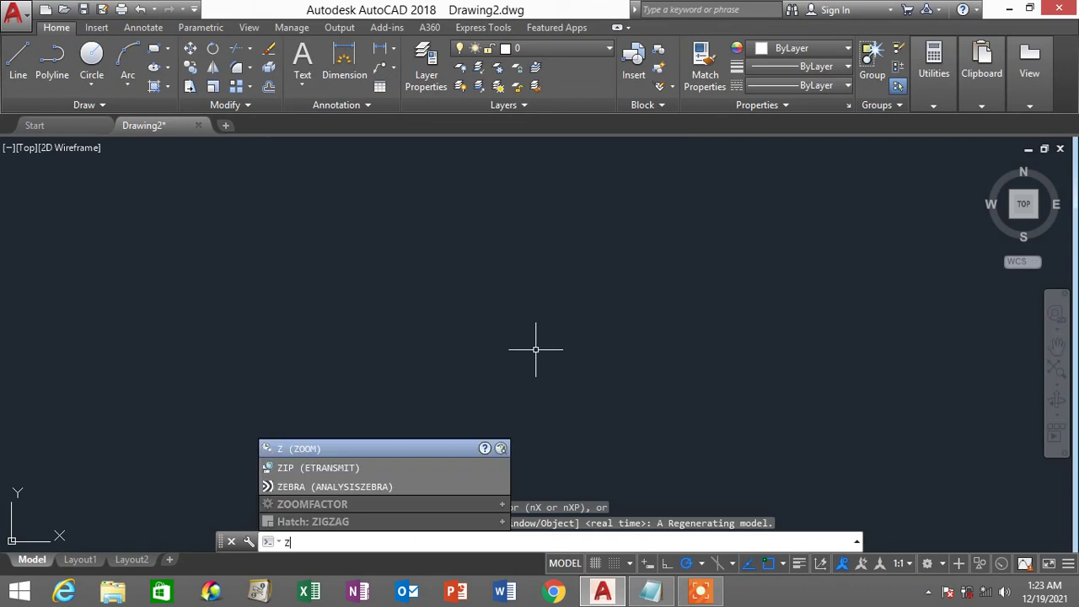
key(Return)
text(A)
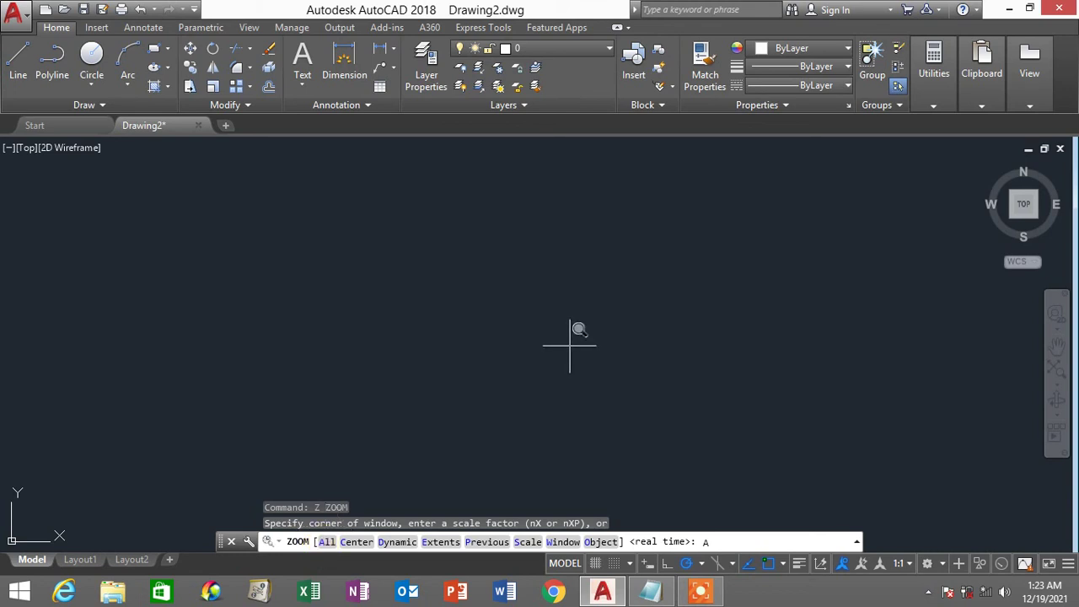
key(Return)
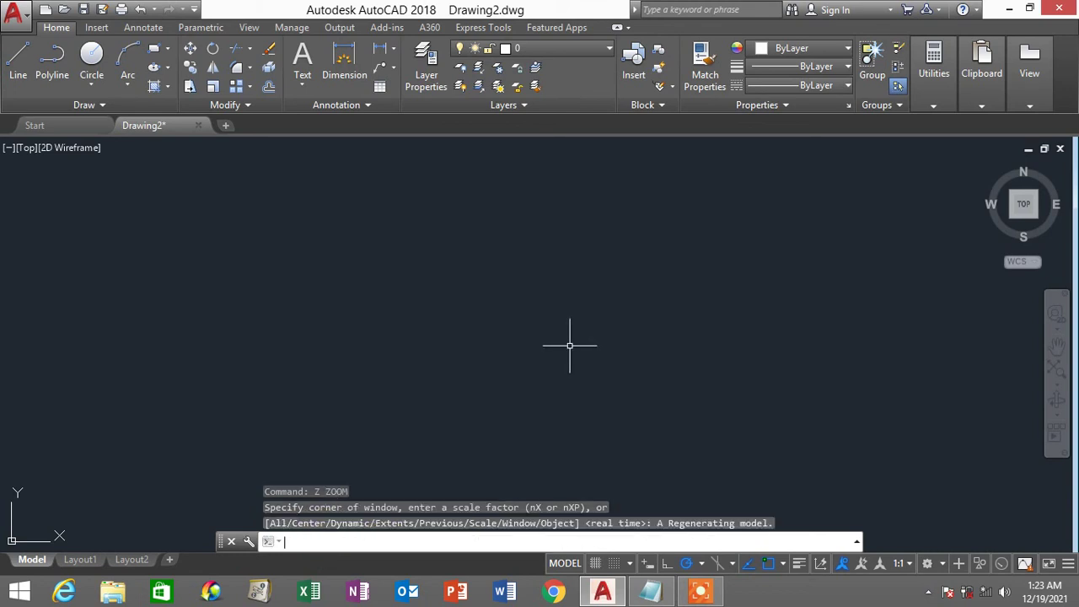
Switch to Notepad and read the notes on the limits commands and on cancelling with the ESC key.
click(650, 590)
drag(9, 250, 359, 346)
scroll(374, 309, down, 2)
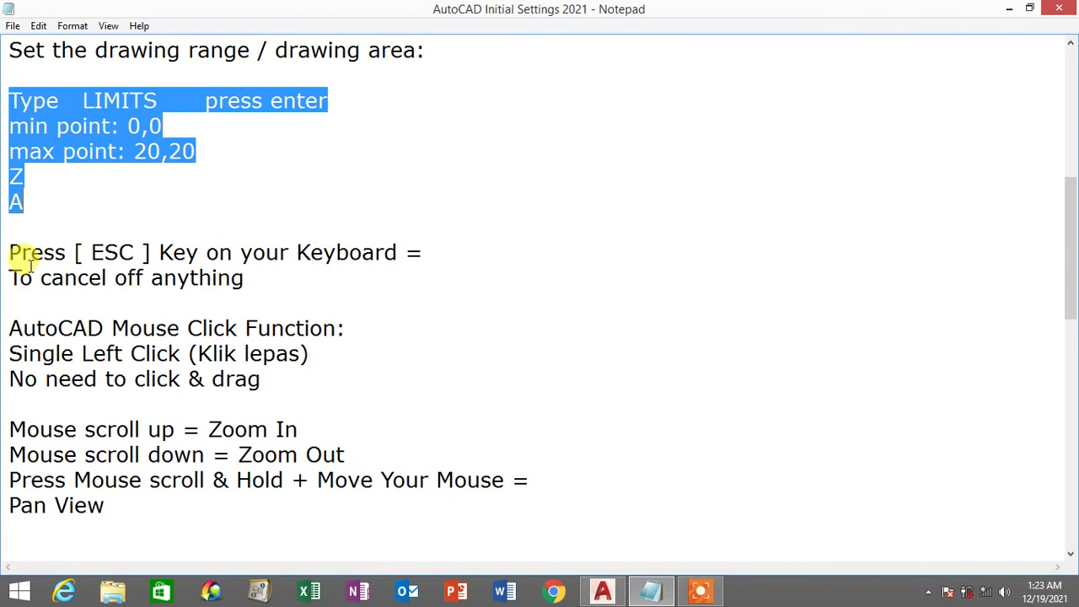
drag(11, 252, 426, 247)
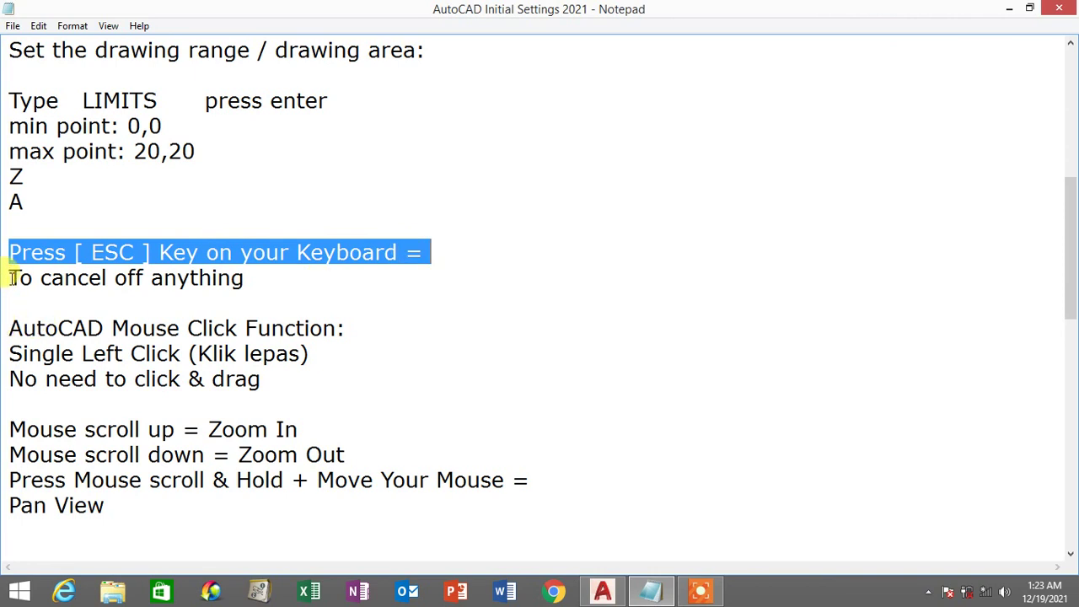
drag(10, 277, 256, 277)
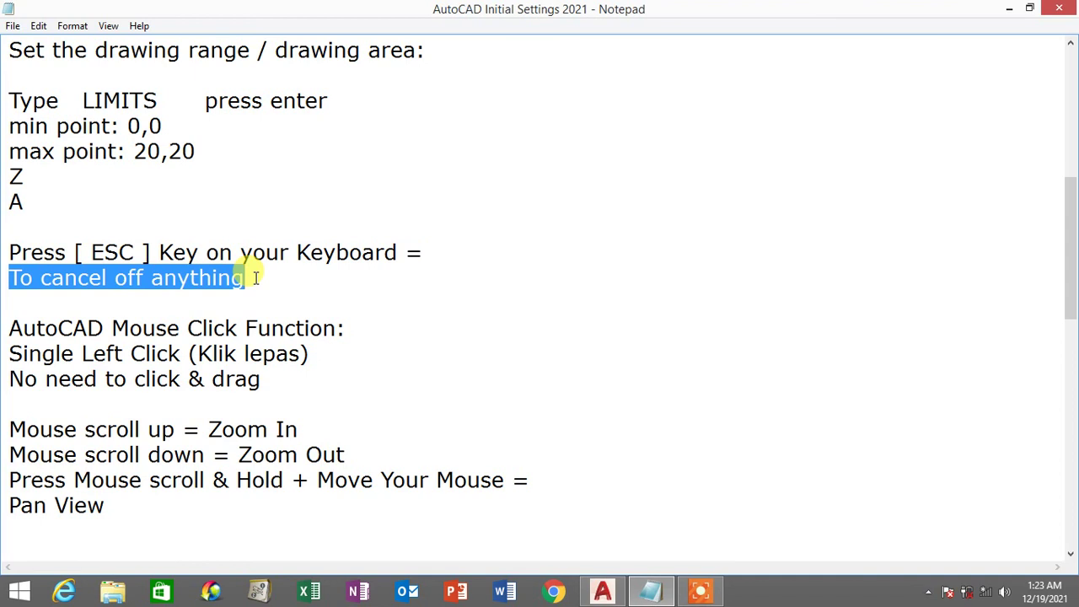
click(255, 277)
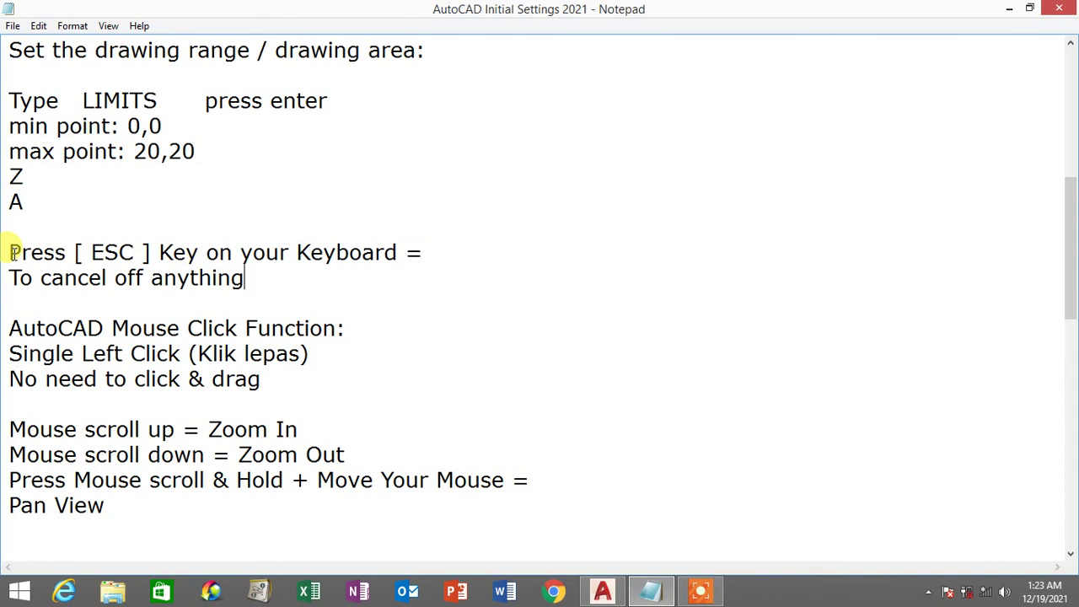
drag(10, 252, 197, 243)
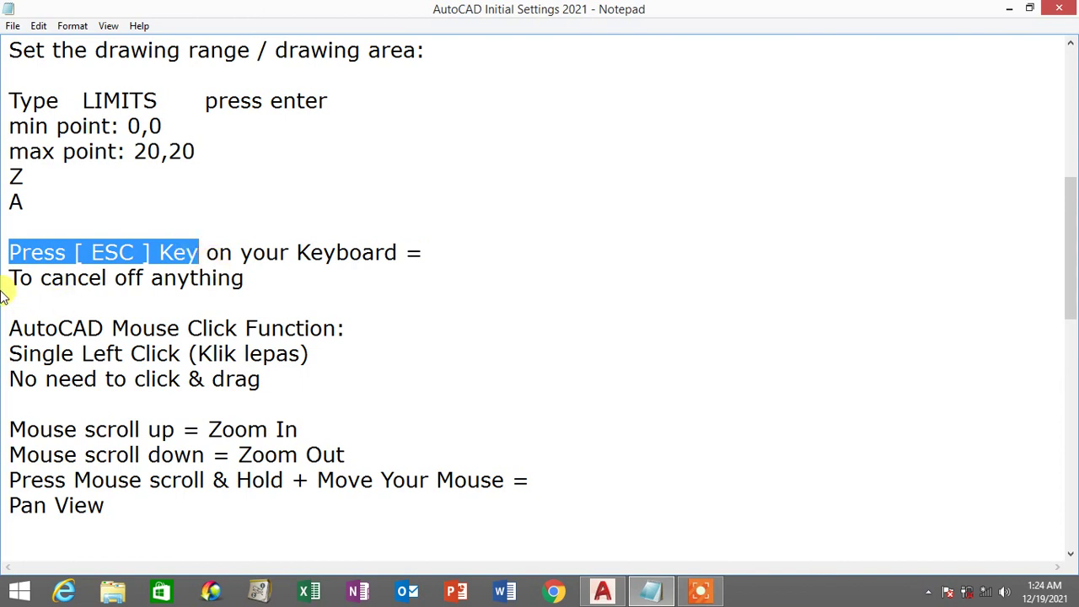
drag(9, 277, 243, 279)
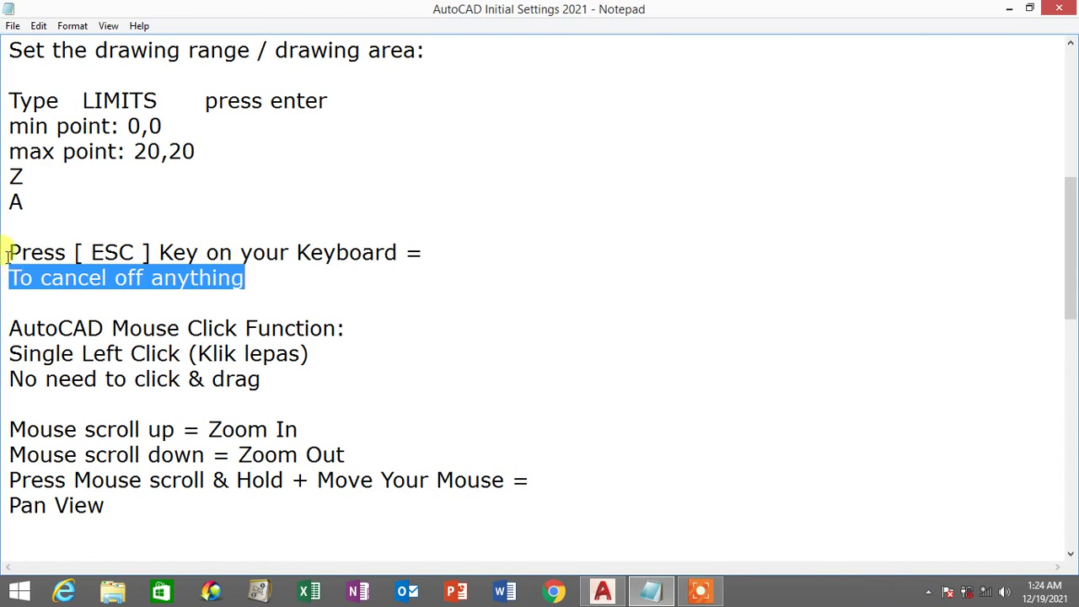
drag(8, 253, 451, 251)
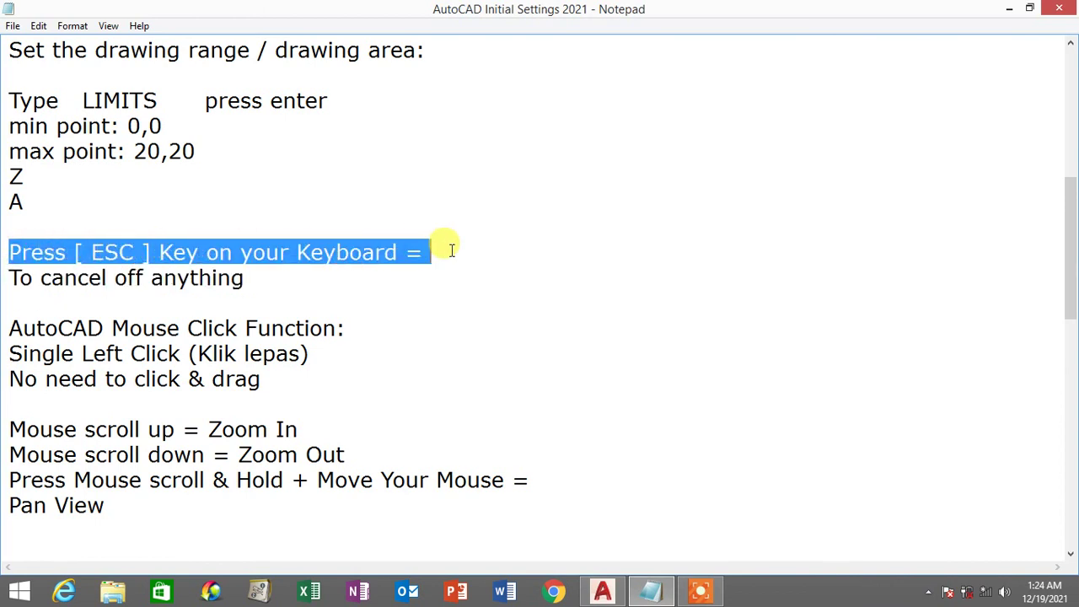
drag(268, 279, 2, 287)
click(125, 277)
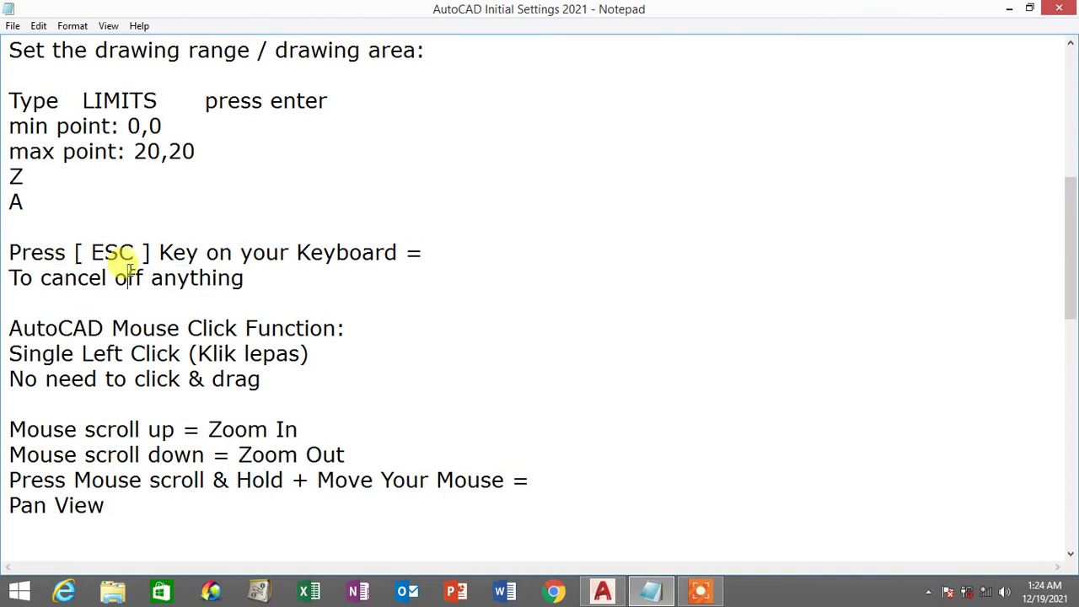
Read the Notepad section on the AutoCAD mouse click function, highlighting the single left click and no-drag notes.
scroll(114, 278, down, 1)
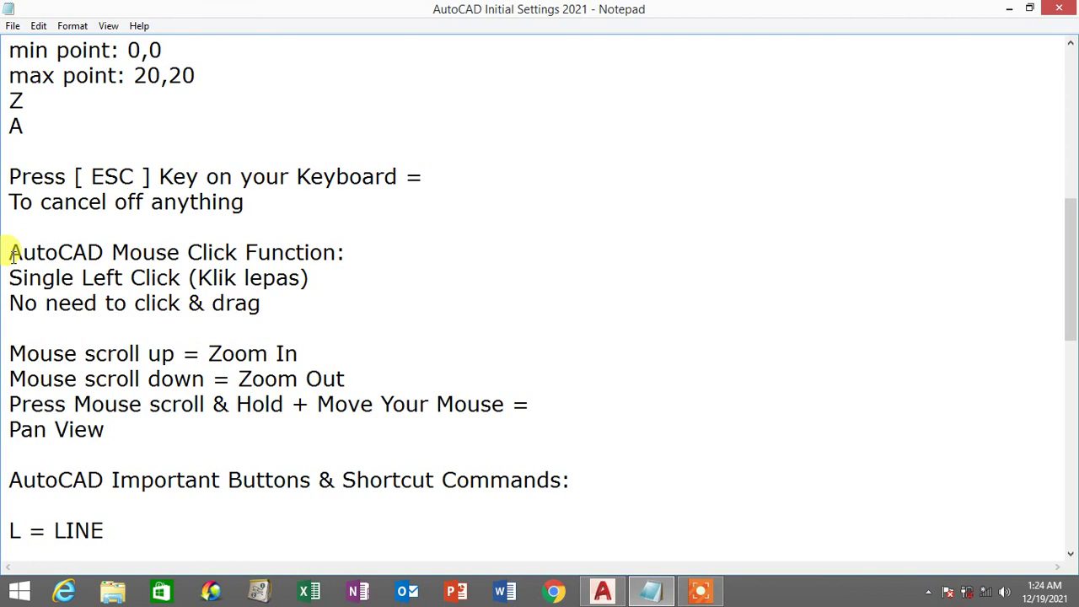
drag(10, 253, 349, 255)
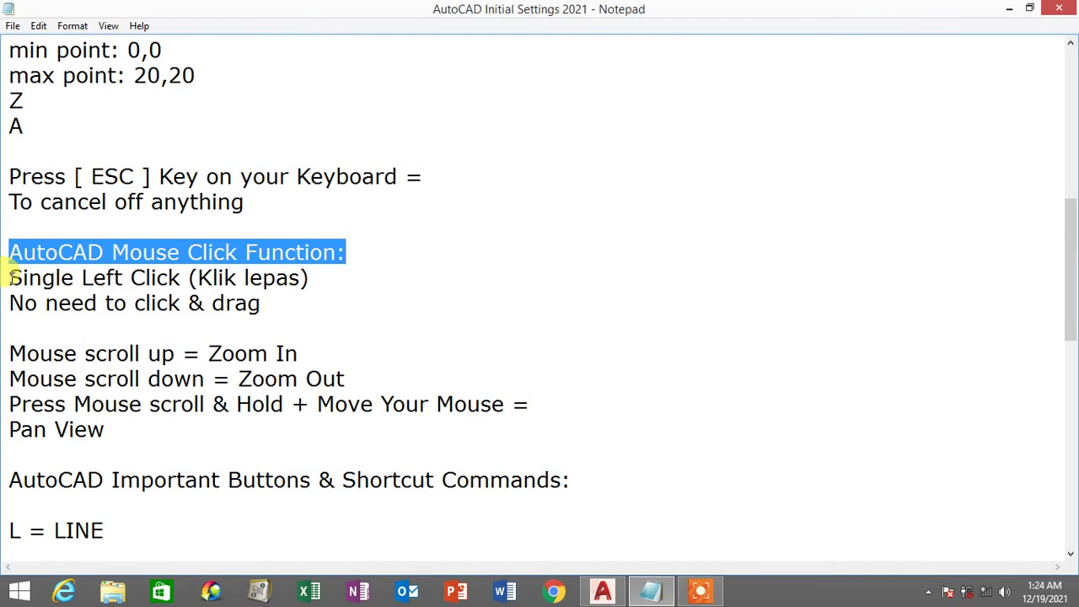
drag(10, 277, 315, 276)
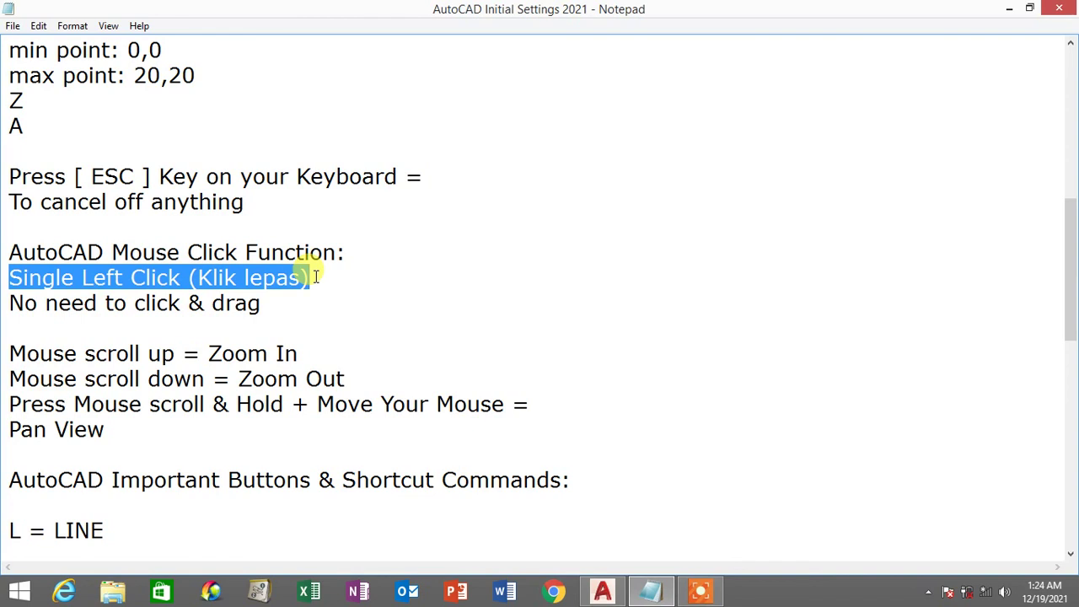
click(315, 277)
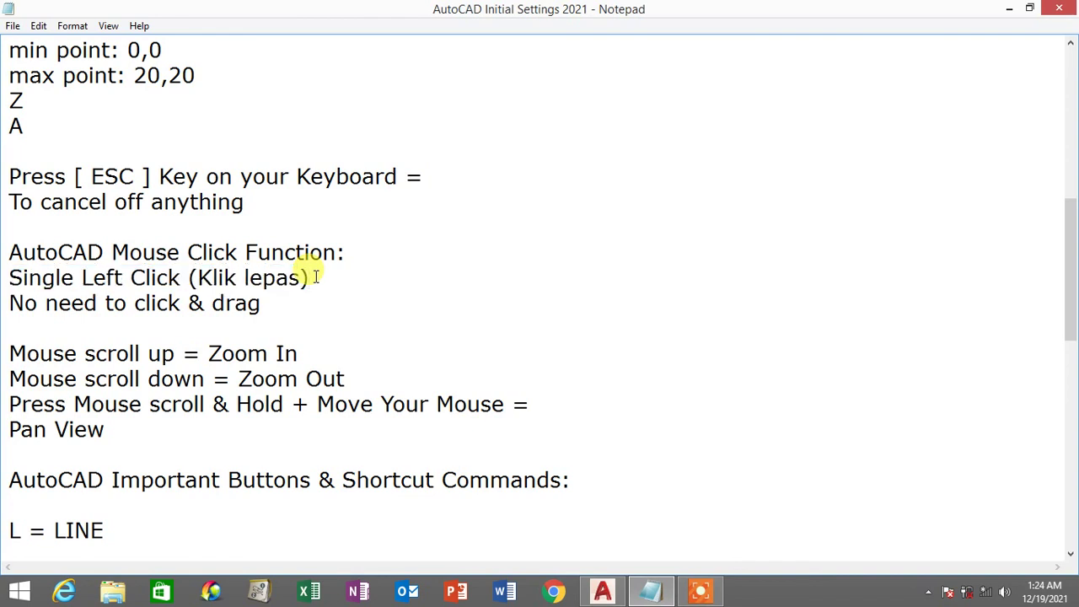
drag(315, 276, 9, 252)
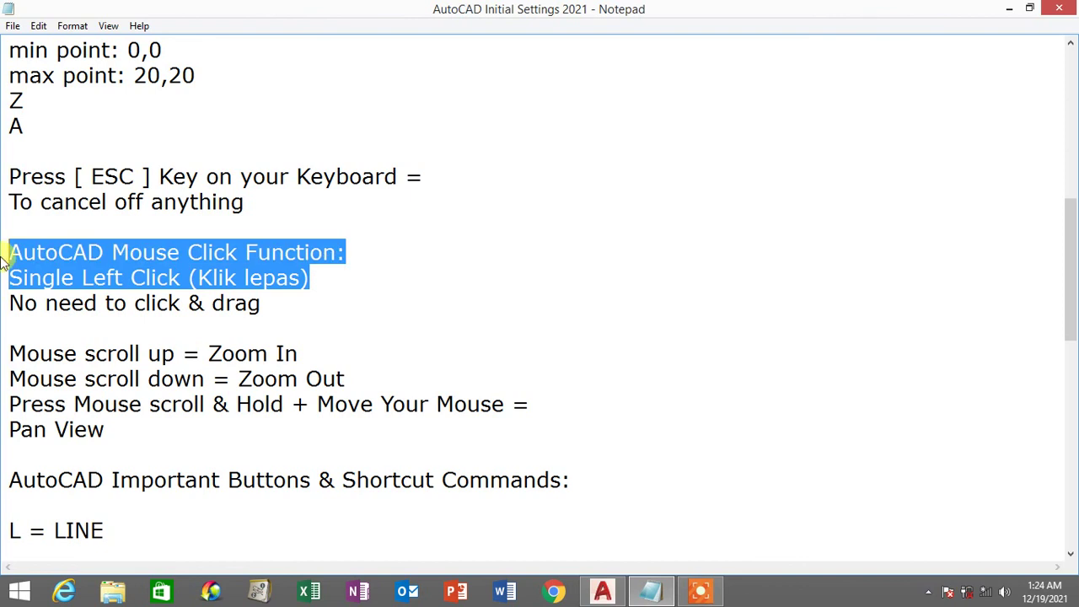
click(11, 305)
drag(7, 251, 103, 253)
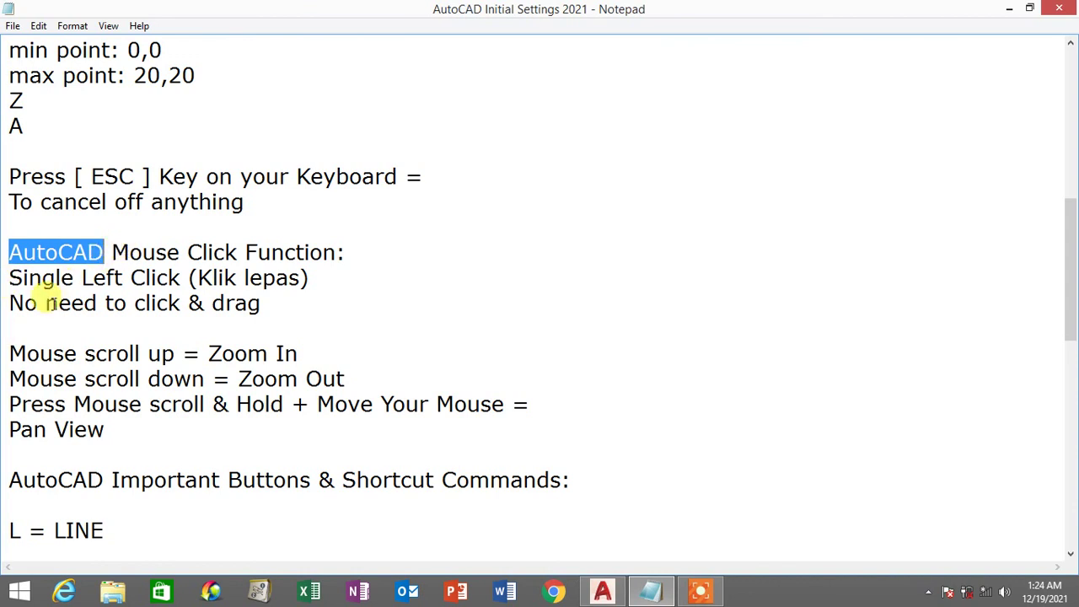
drag(12, 303, 274, 304)
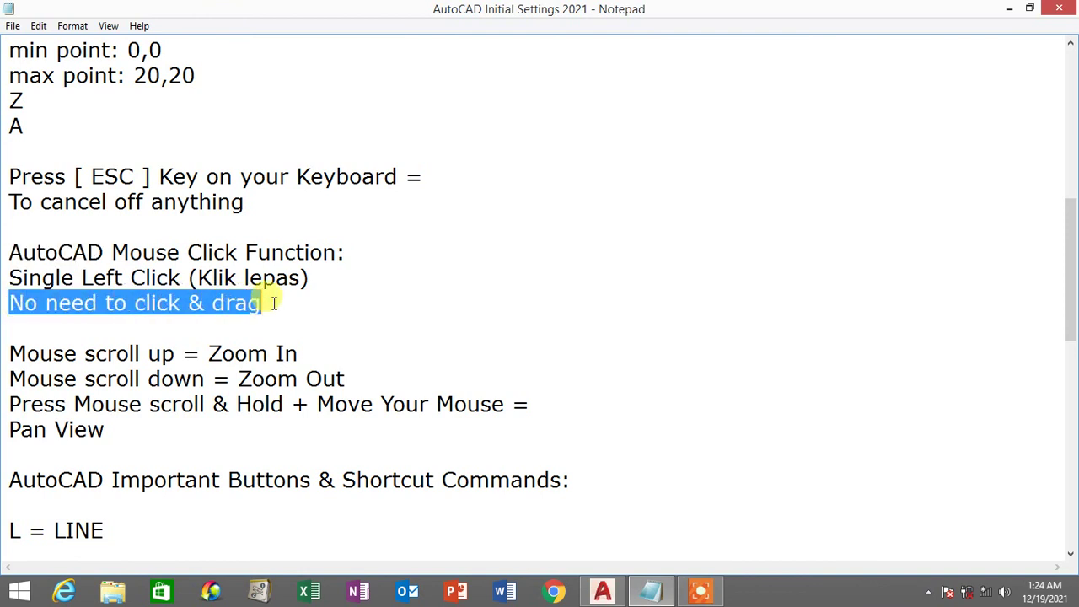
Highlight the Notepad notes on zooming in, zooming out and panning the view with the mouse wheel.
click(139, 344)
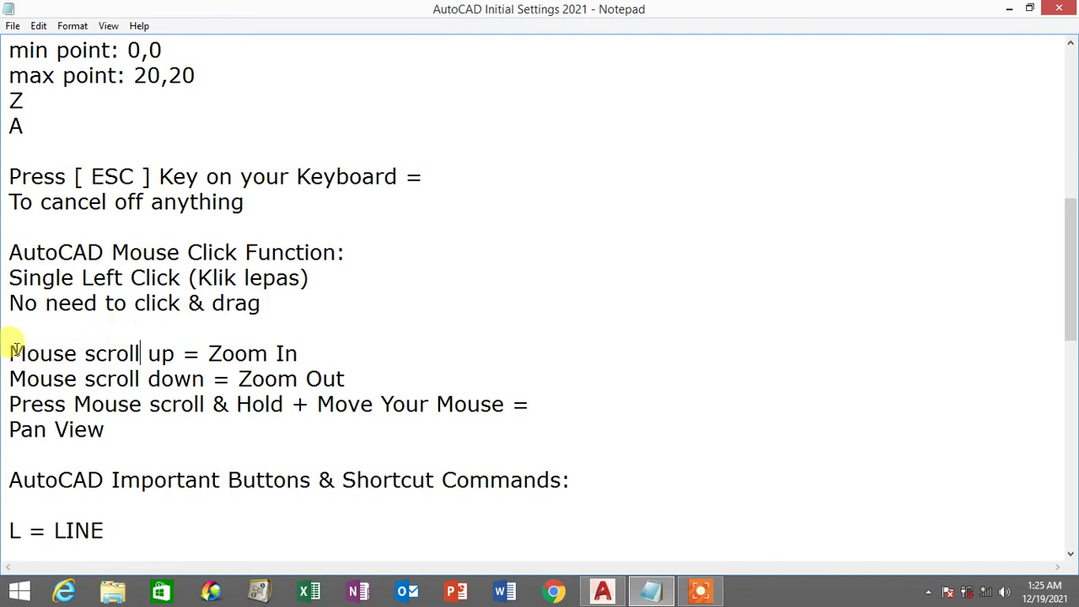
drag(12, 352, 326, 350)
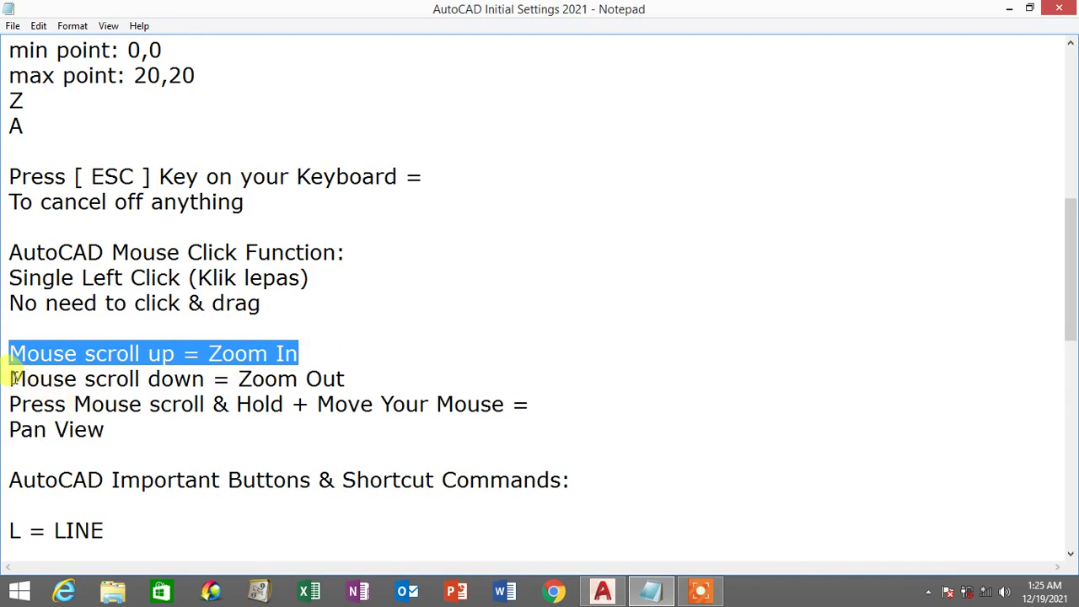
drag(12, 378, 361, 374)
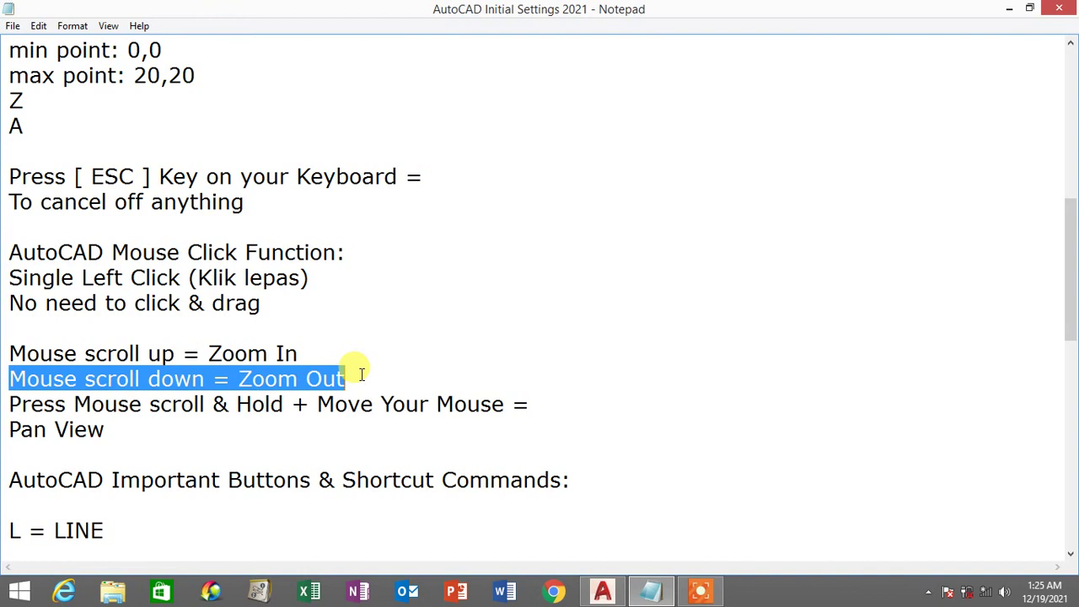
drag(12, 401, 285, 402)
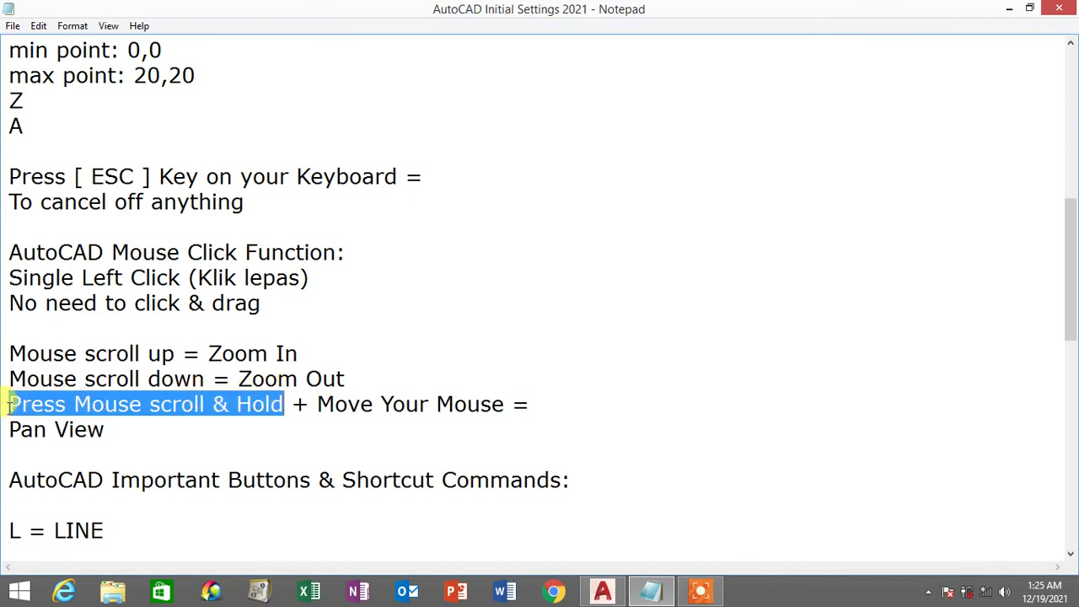
drag(10, 405, 542, 403)
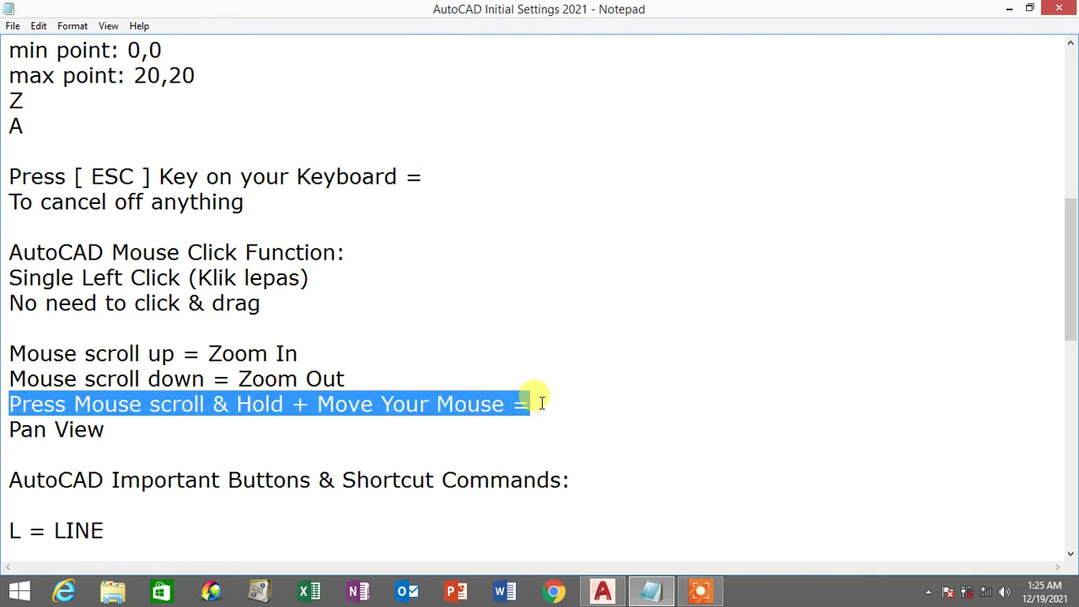
click(139, 421)
drag(142, 428, 8, 429)
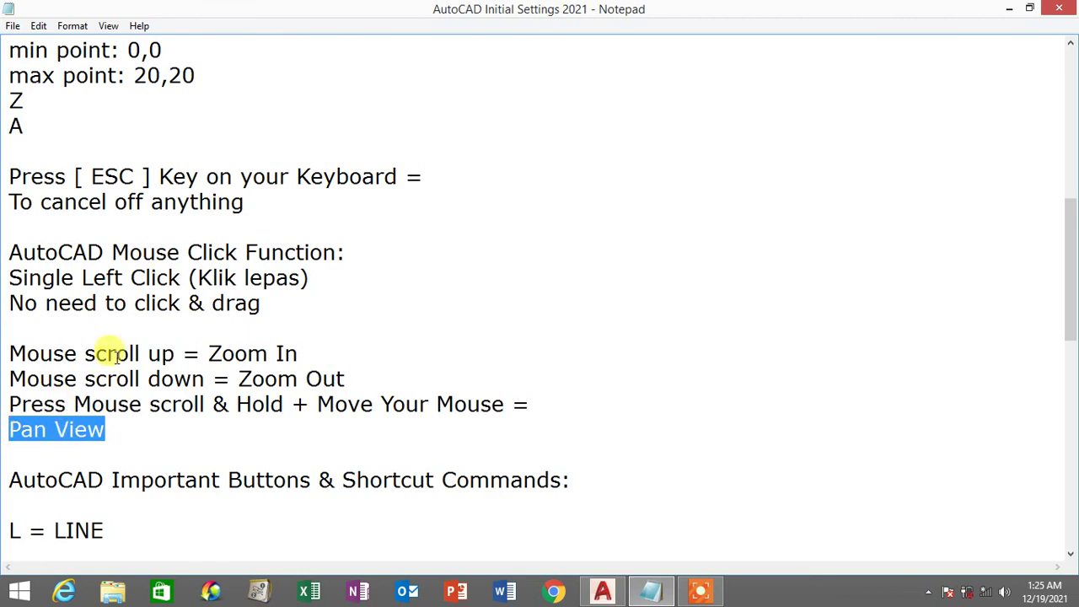
Look through the Notepad list of important AutoCAD buttons and shortcut commands, from LINE to FILLET.
scroll(111, 346, down, 2)
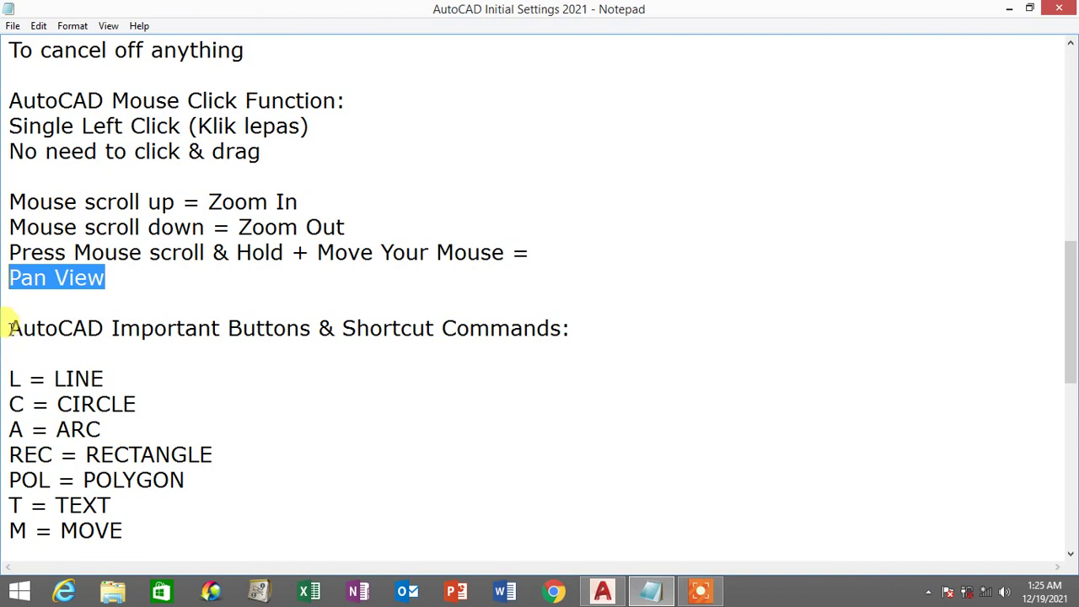
drag(10, 328, 570, 326)
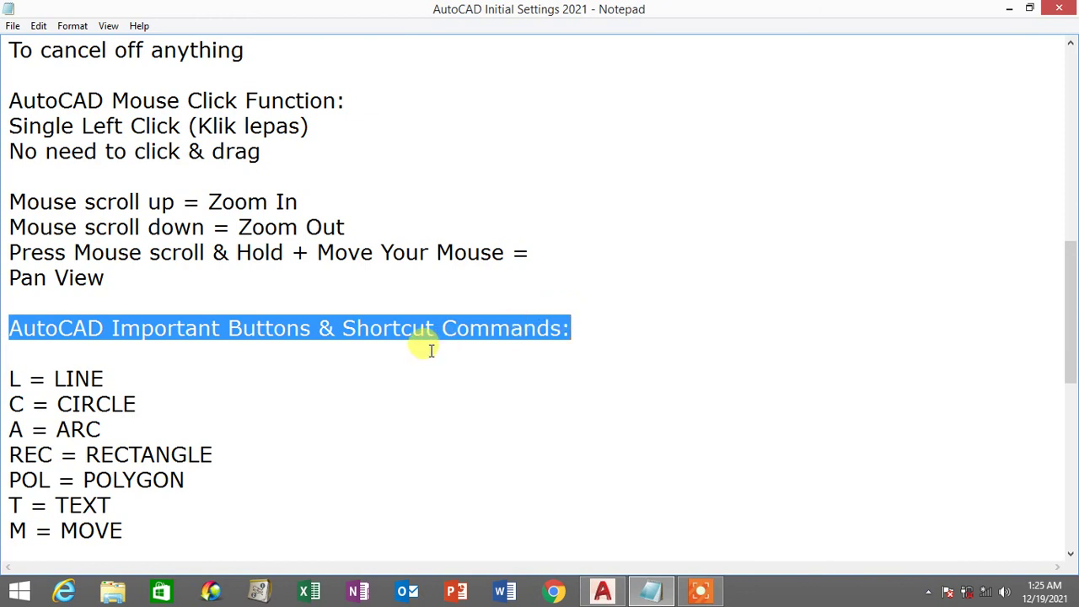
scroll(430, 349, down, 1)
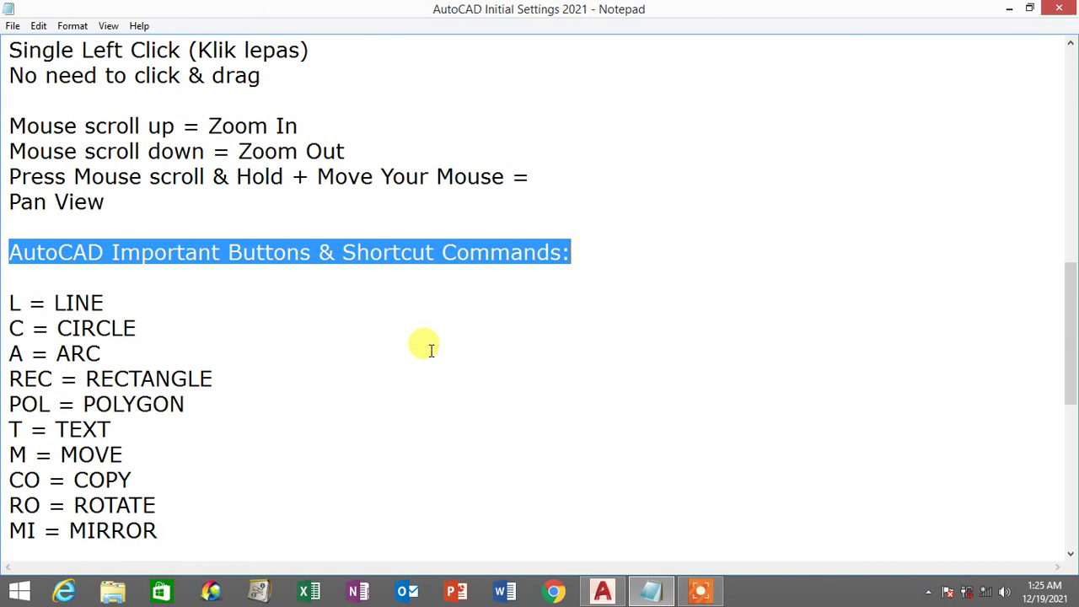
scroll(430, 350, down, 1)
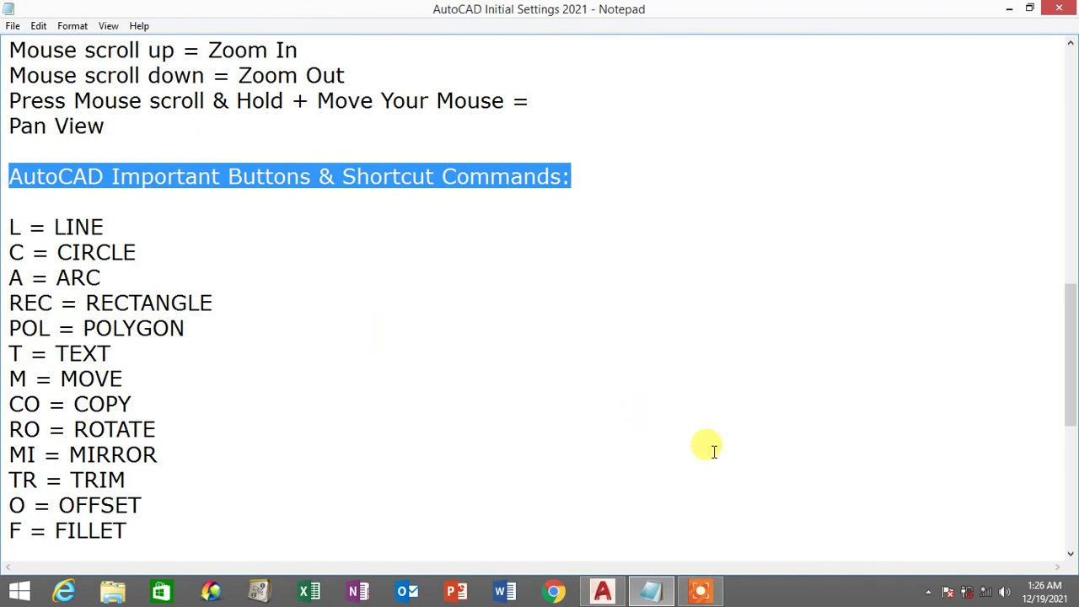
Switch to AutoCAD and draw two connected Line segments, 8.67 horizontally to the right and 16.87 straight down.
click(602, 592)
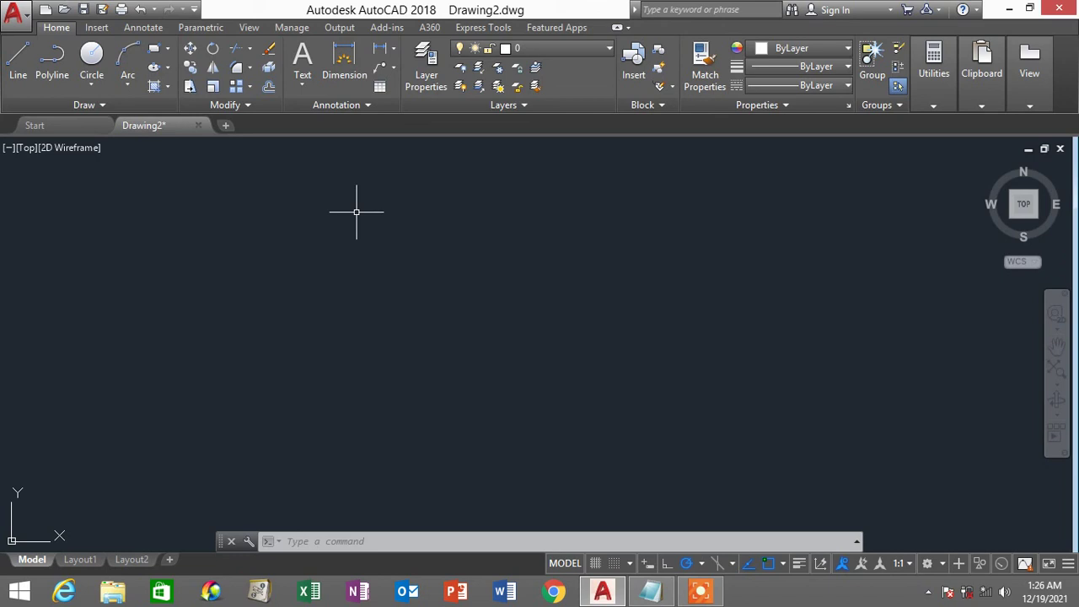
click(21, 56)
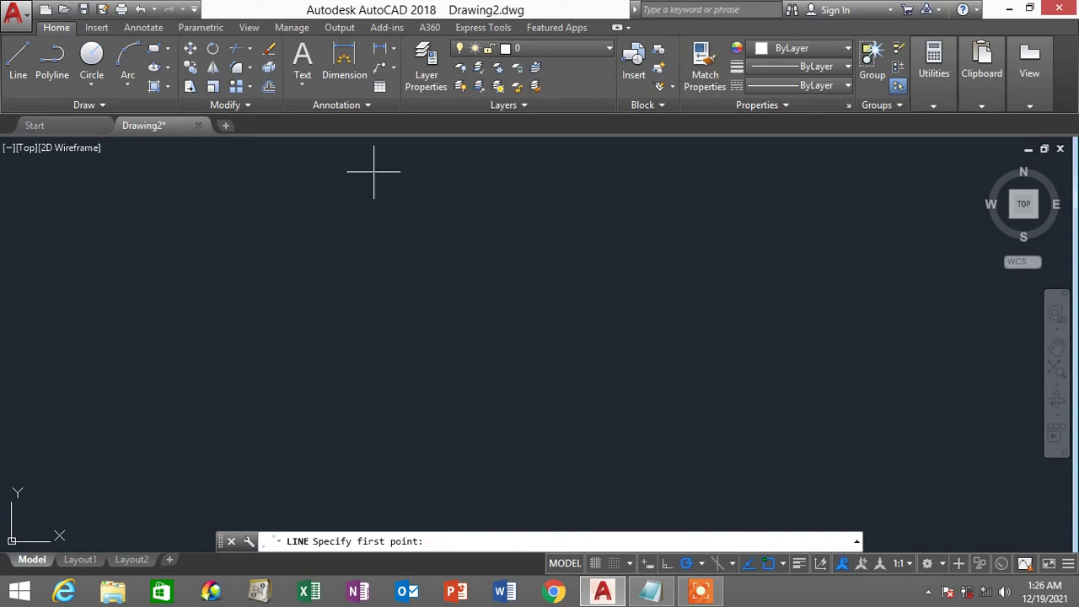
click(326, 203)
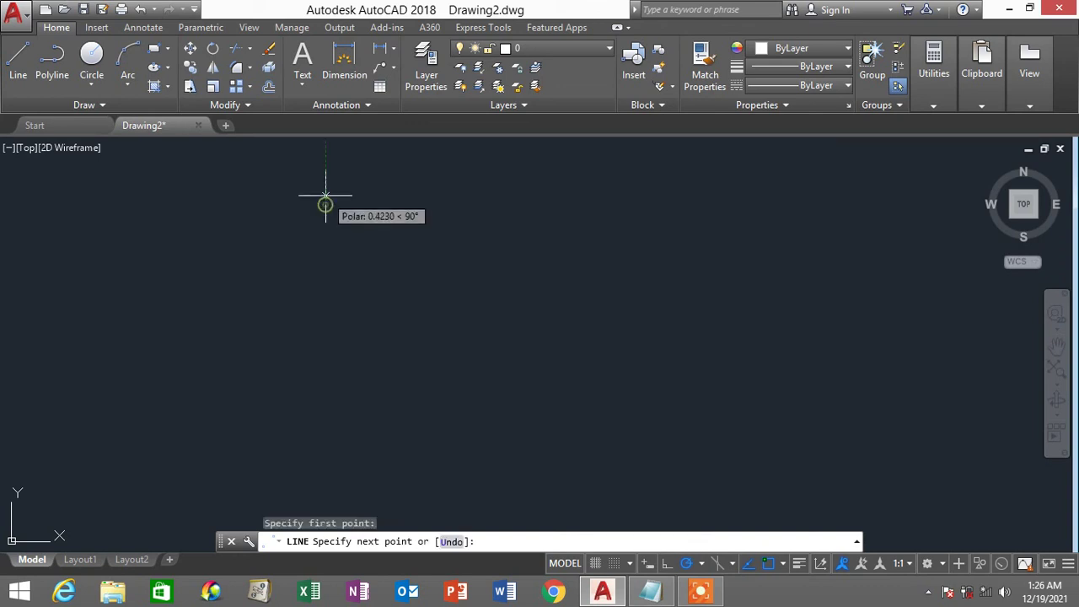
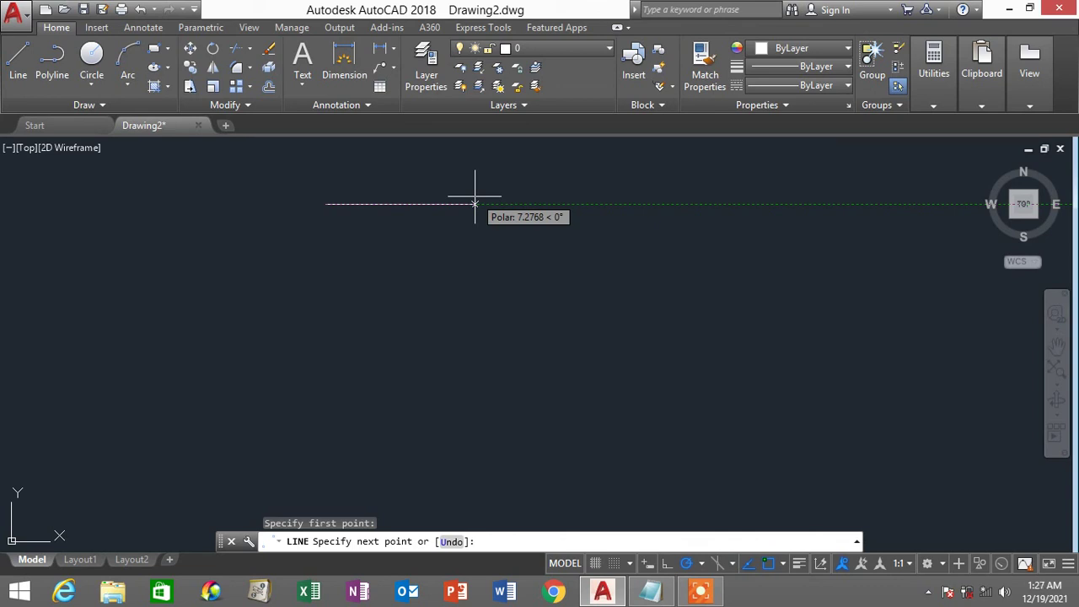
text(8.67)
click(529, 542)
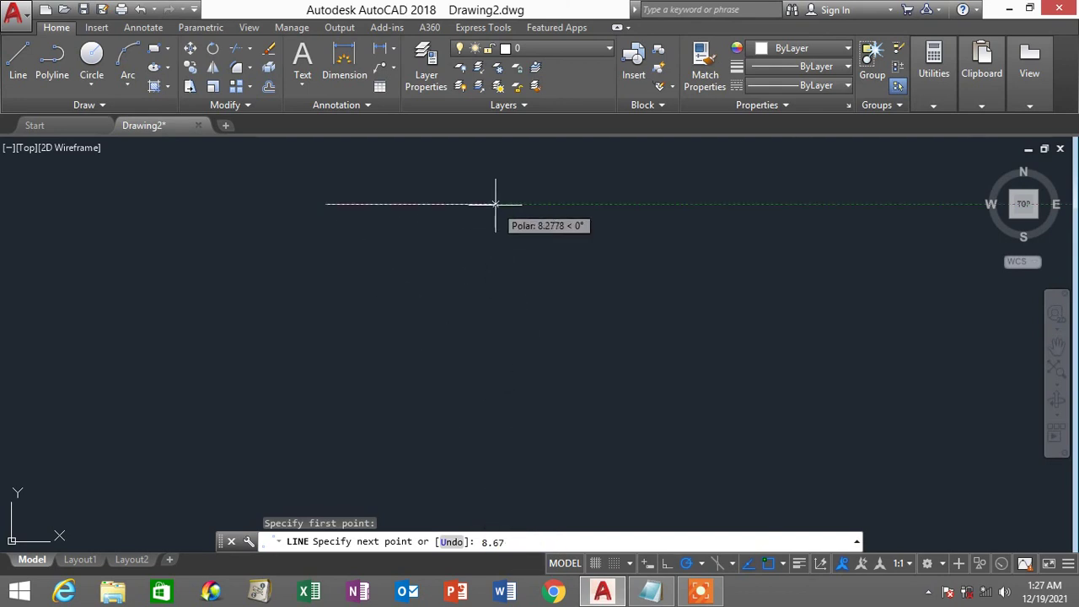
key(Return)
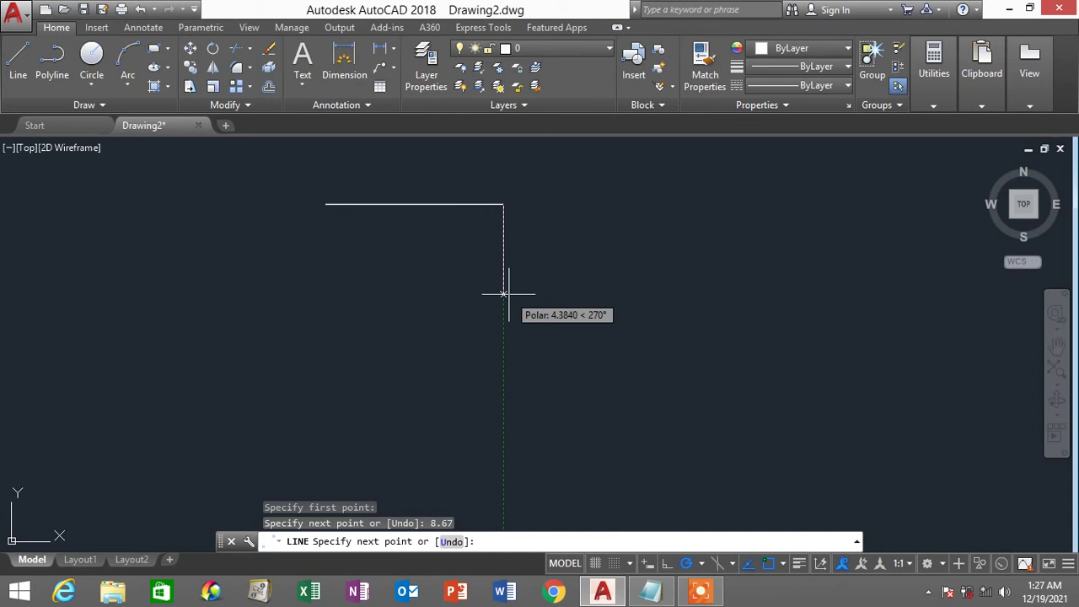
text(16.87)
key(Return)
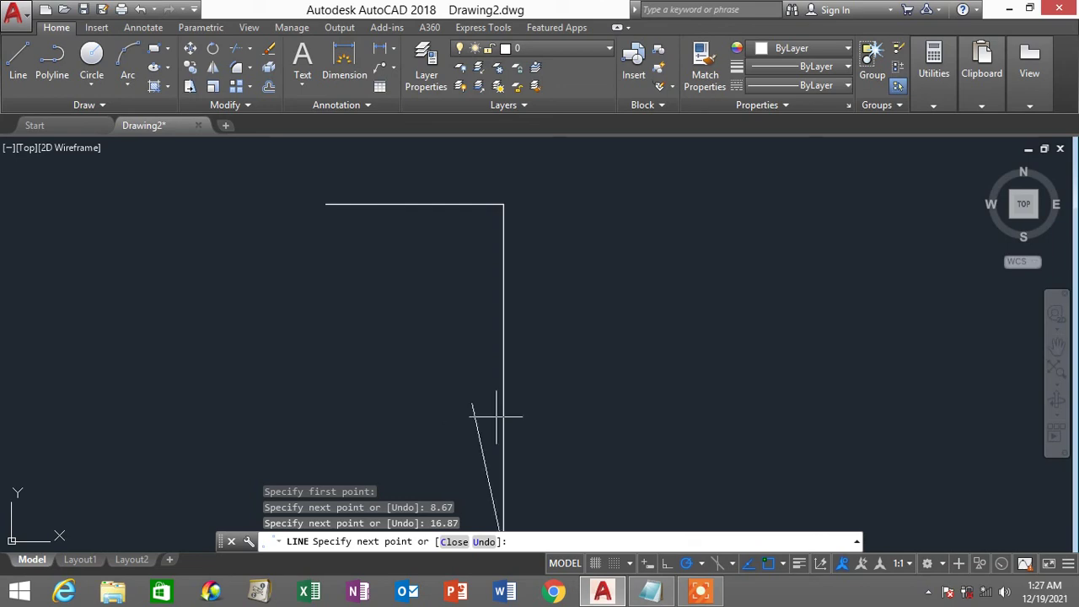
Return to Notepad and highlight the note on holding the mouse wheel and moving the mouse for Pan View.
click(651, 592)
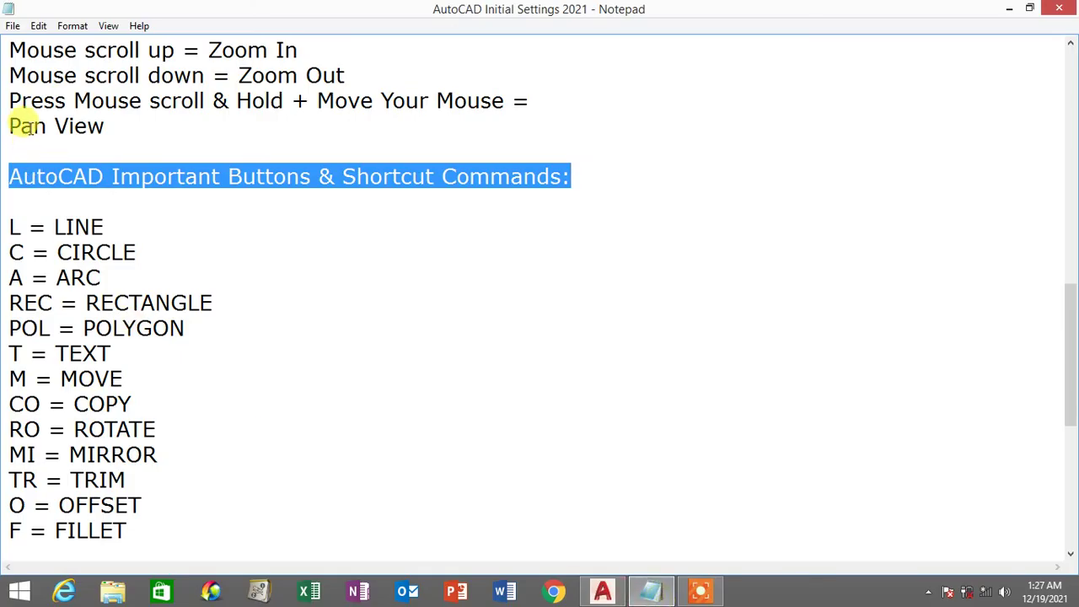
drag(11, 100, 542, 104)
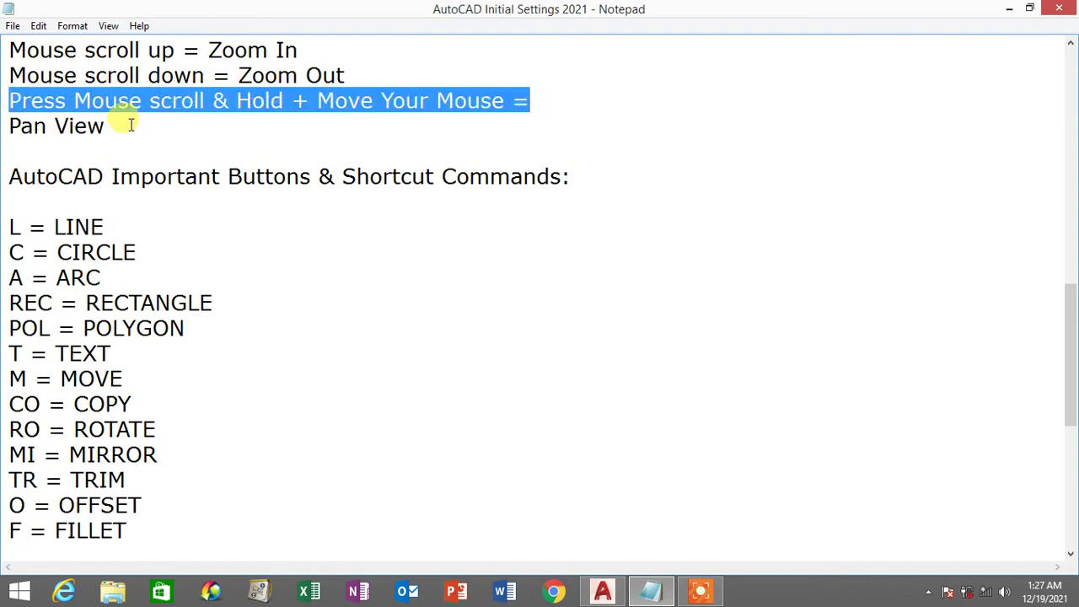
drag(128, 123, 9, 125)
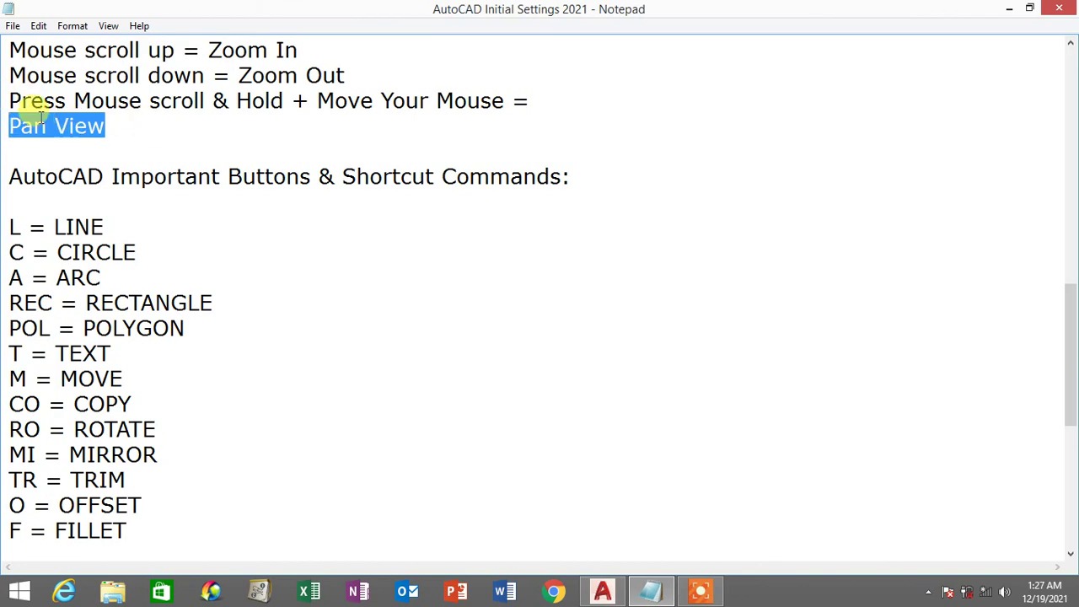
Pan the line drawing in AutoCAD, and return to Notepad to highlight the note on holding the mouse wheel for Pan View.
click(602, 590)
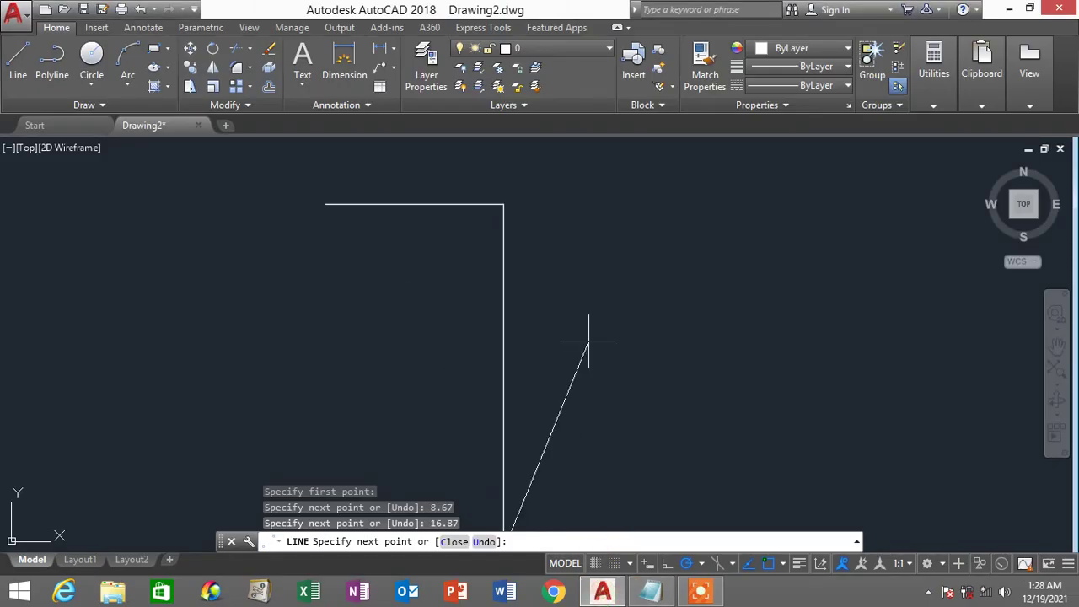
middle_drag(589, 341, 648, 293)
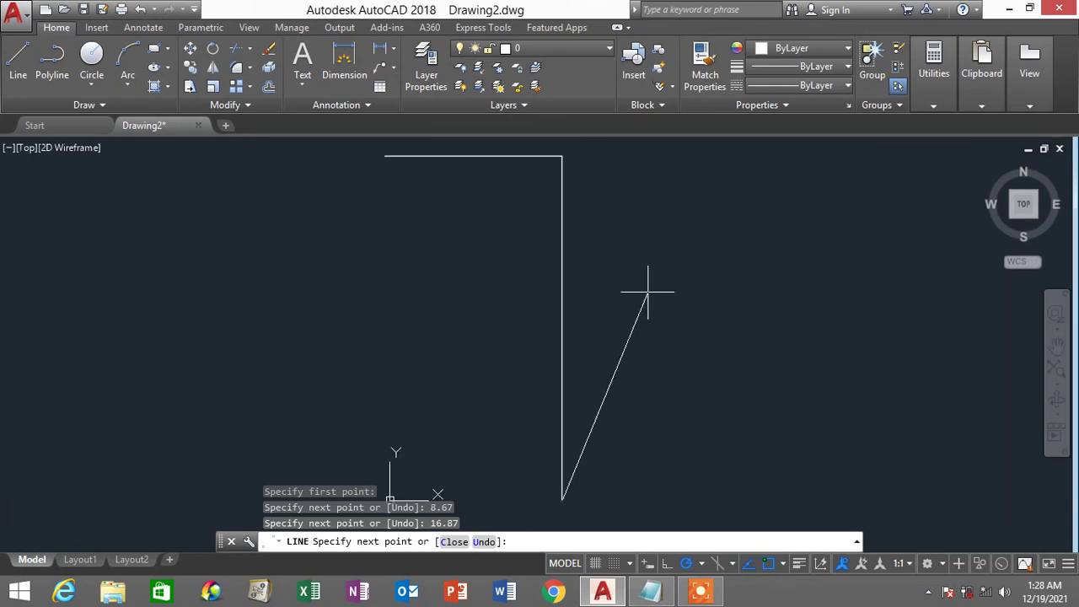
click(649, 592)
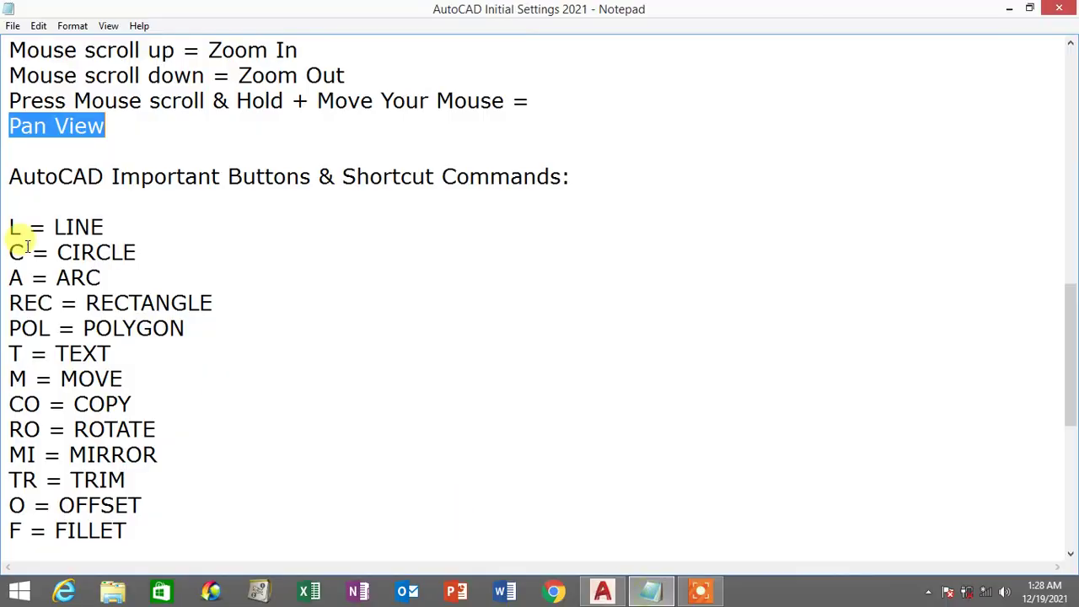
drag(9, 98, 512, 101)
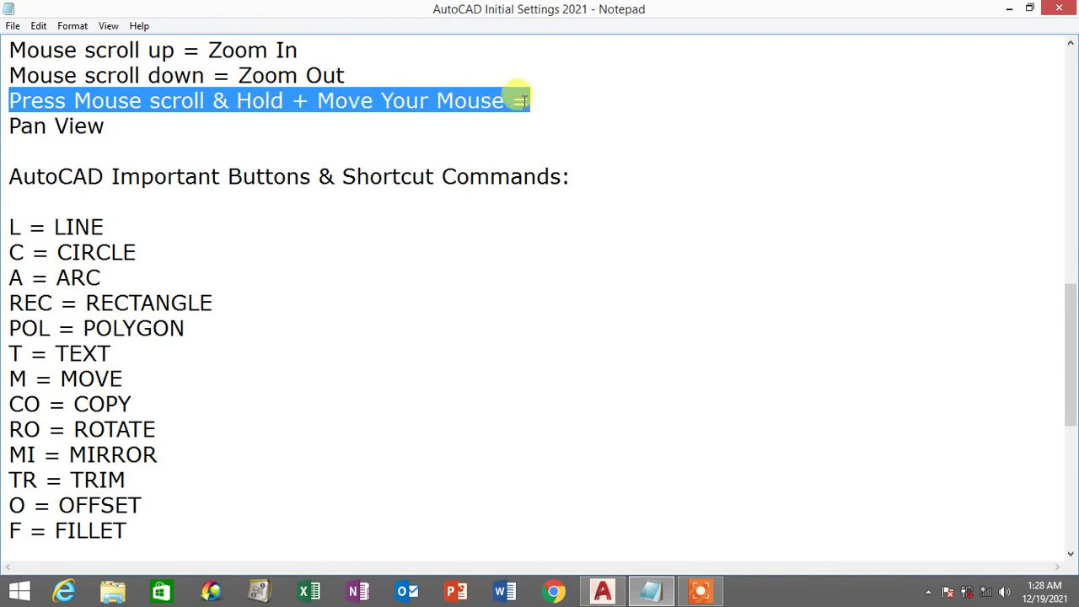
click(161, 128)
key(shift+Home)
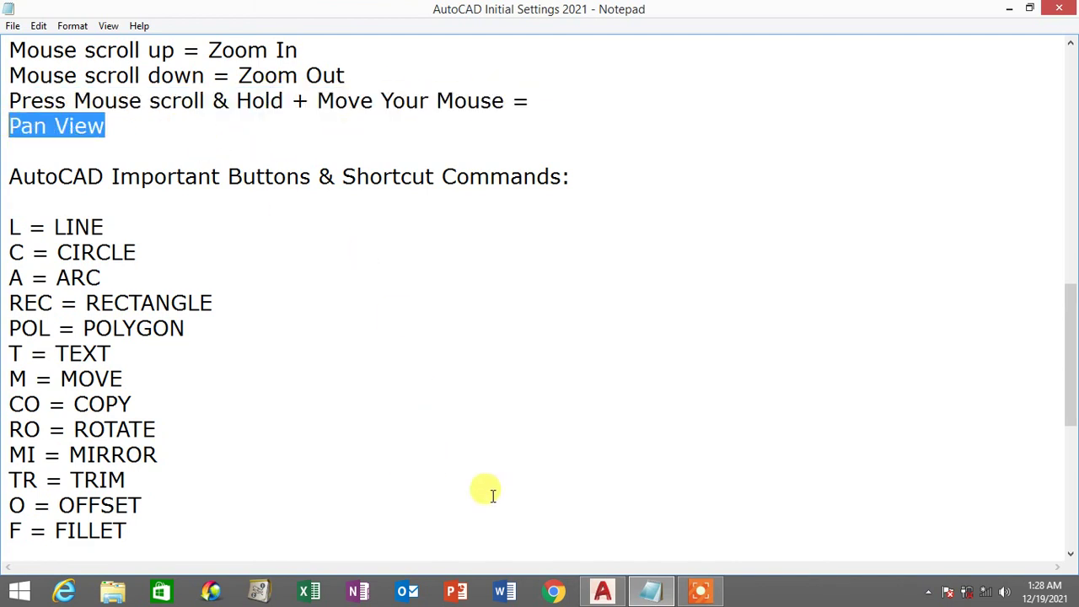
Switch to AutoCAD and complete the rectangle with a bottom Line segment and a left segment back to the starting endpoint.
click(603, 590)
scroll(452, 326, down, 2)
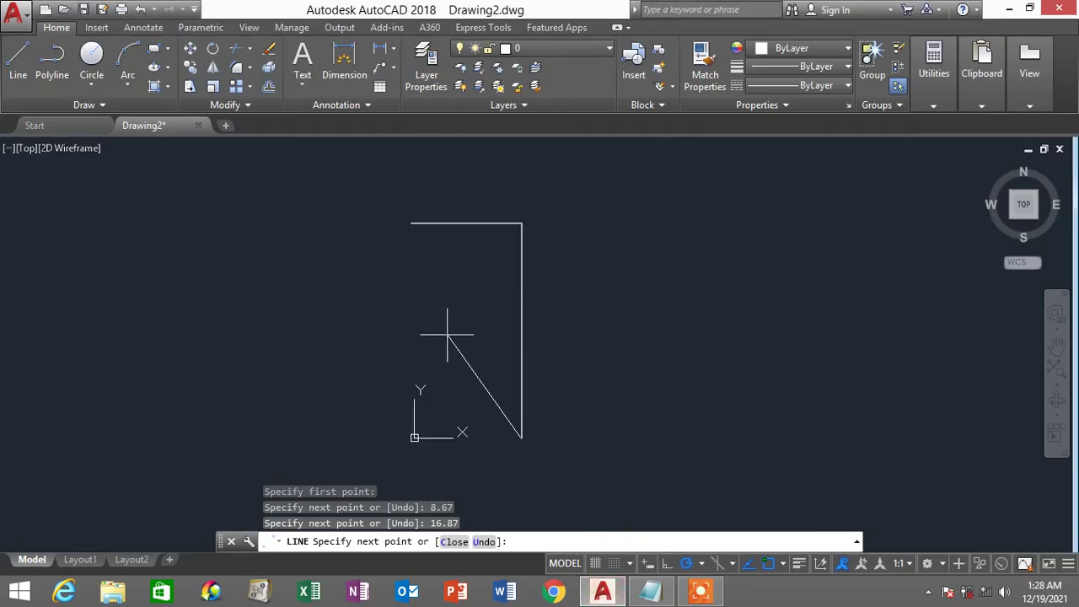
scroll(441, 326, up, 2)
middle_drag(441, 326, 522, 322)
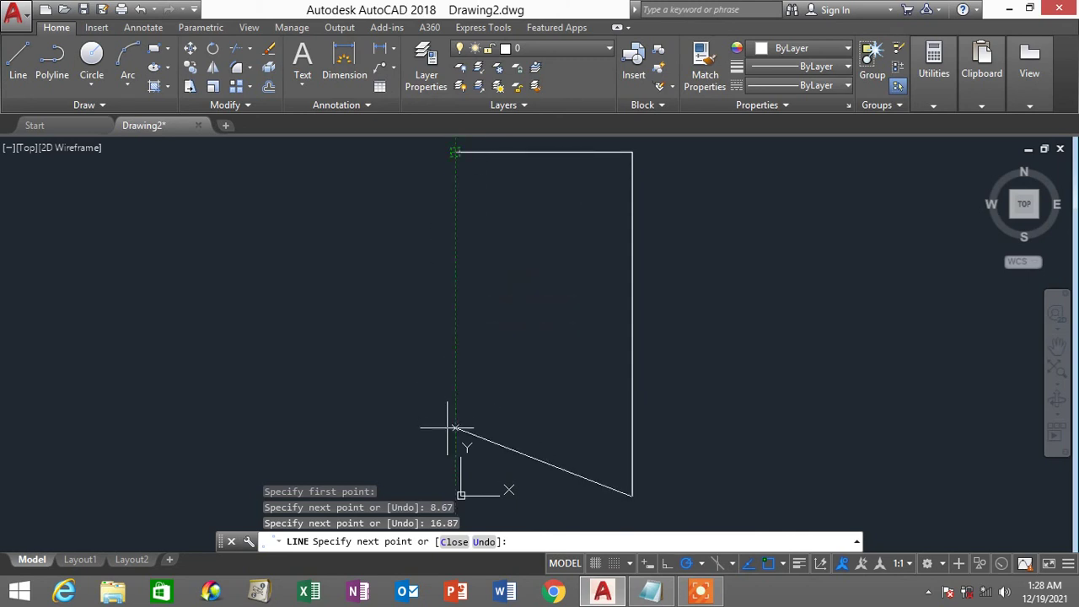
mouse_move(456, 465)
middle_down()
mouse_move(497, 470)
mouse_move(501, 492)
middle_up()
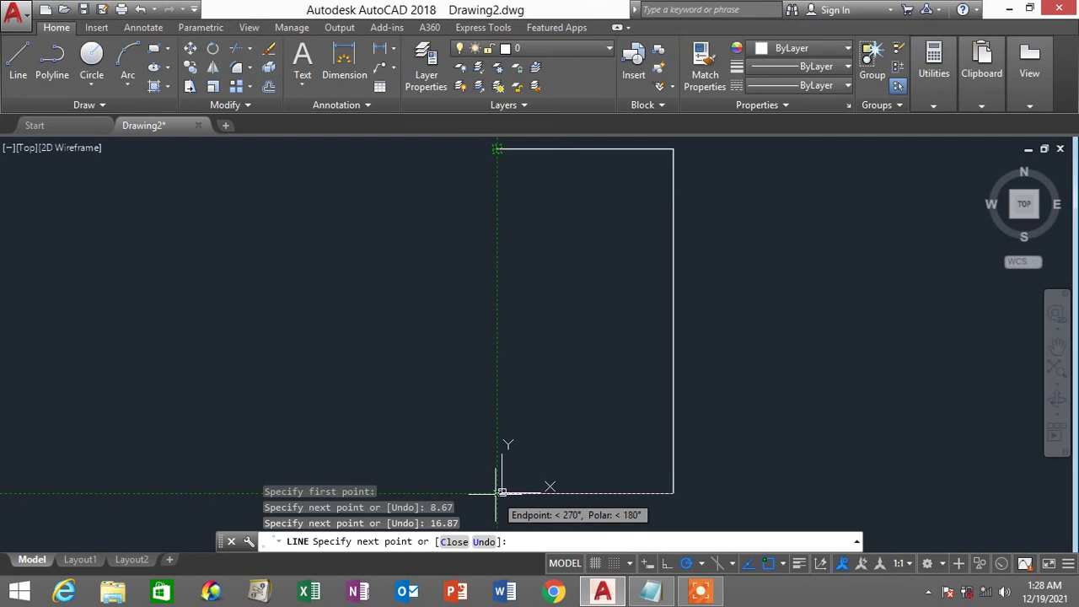
mouse_move(509, 194)
middle_down()
mouse_move(565, 219)
mouse_move(566, 197)
middle_up()
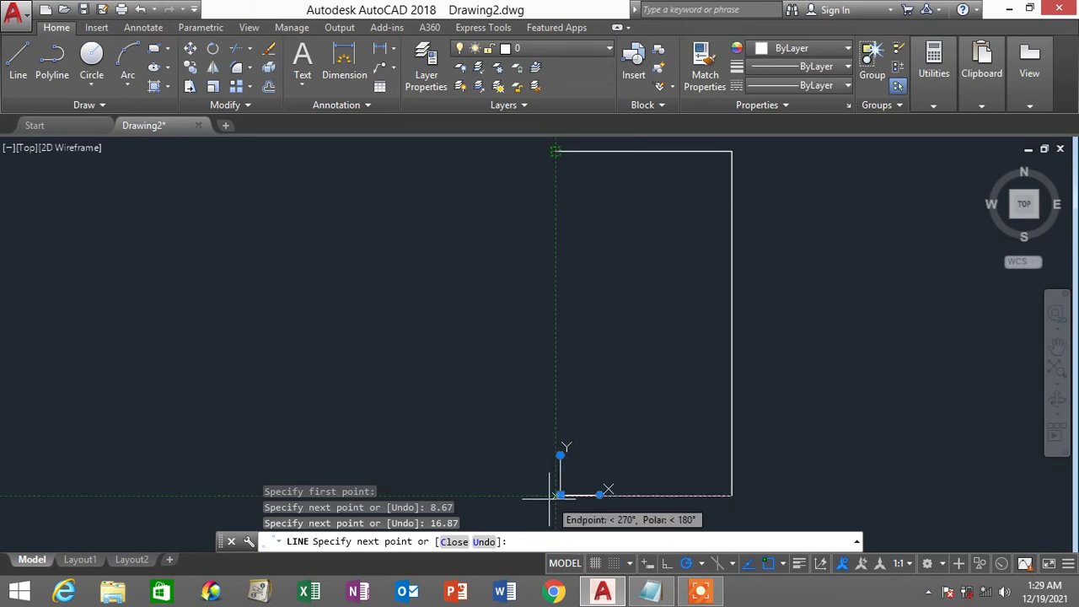
click(555, 495)
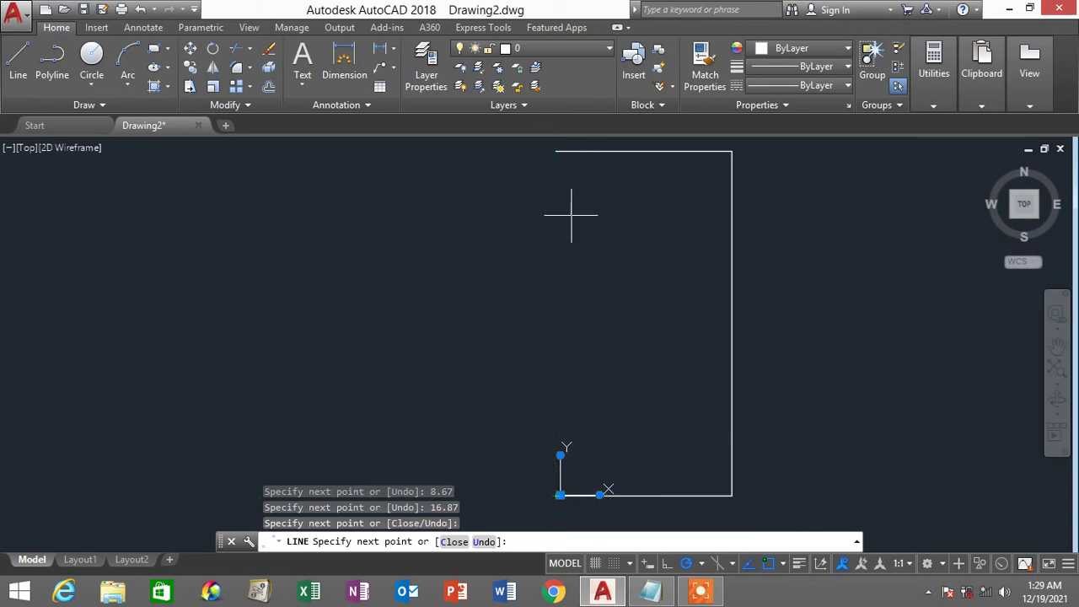
click(556, 153)
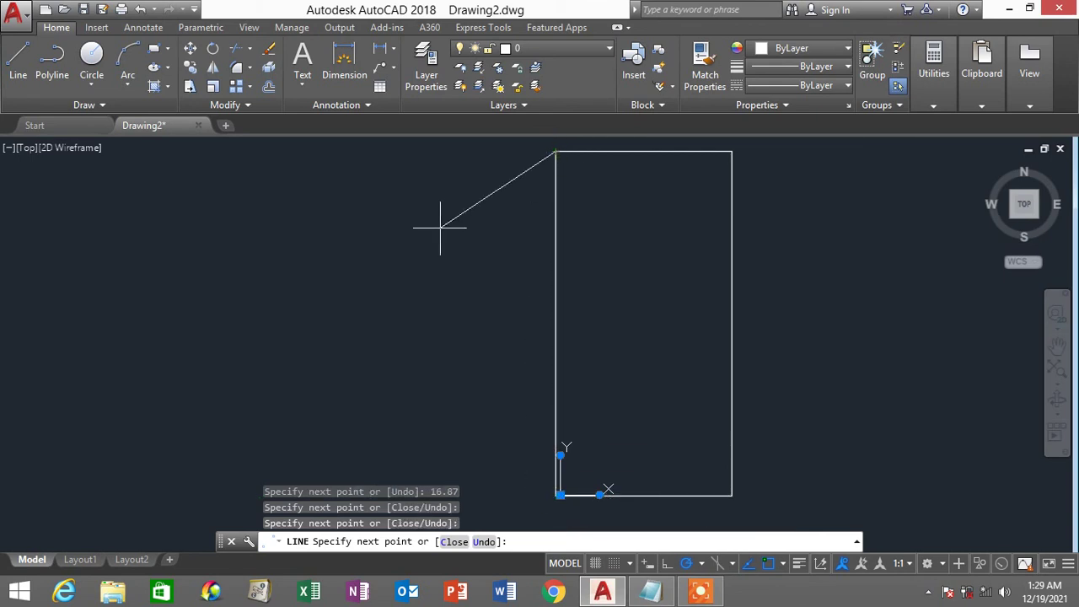
scroll(440, 245, down, 2)
scroll(439, 250, up, 2)
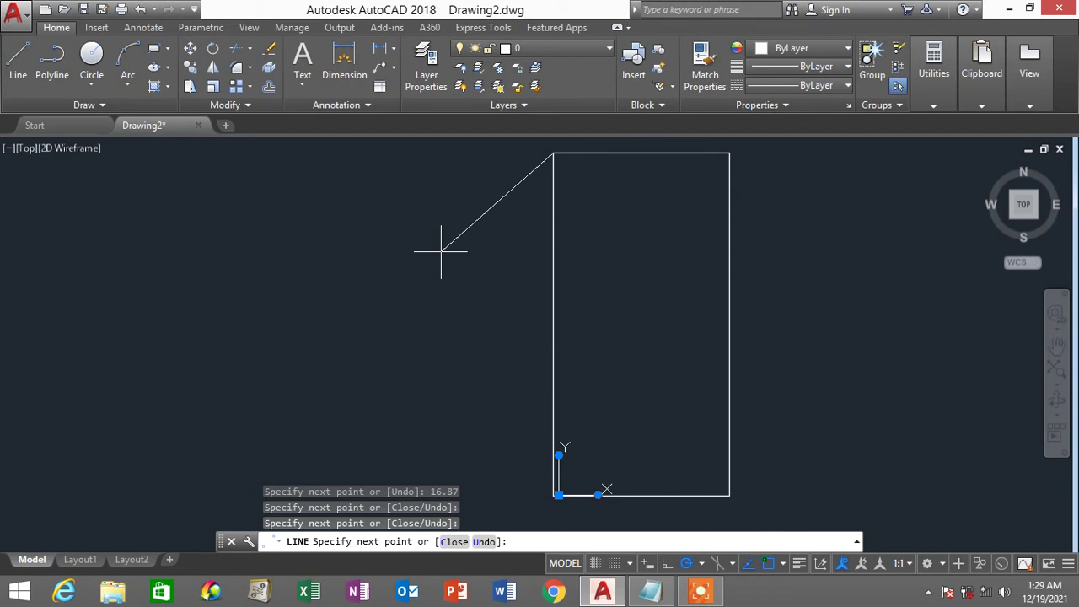
key(Escape)
scroll(441, 248, down, 3)
scroll(532, 267, up, 1)
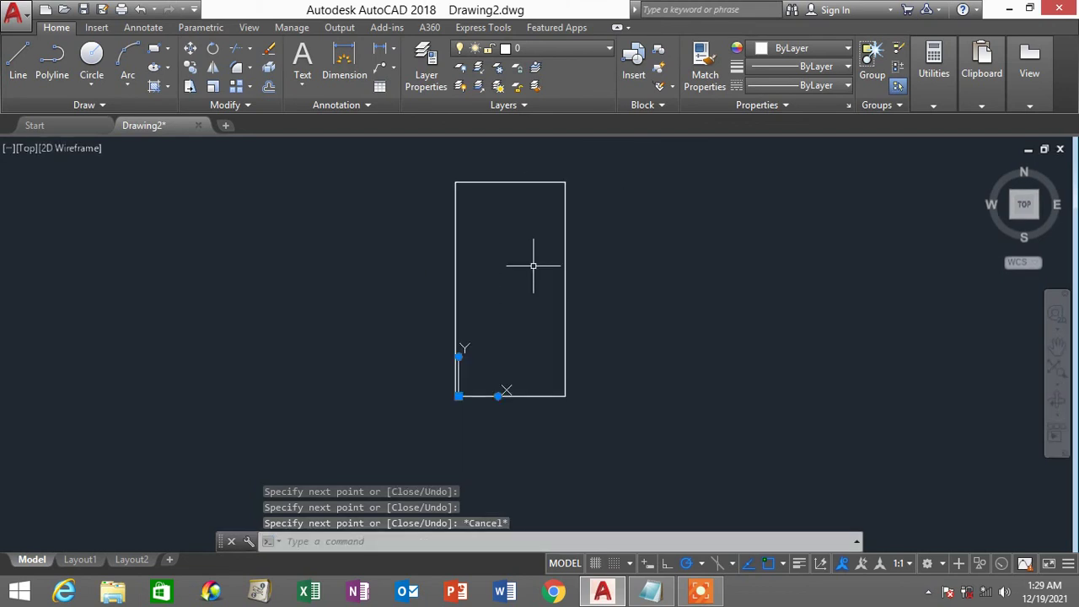
Undo the recent zooms and the whole rectangle drawn with the Line command.
click(140, 11)
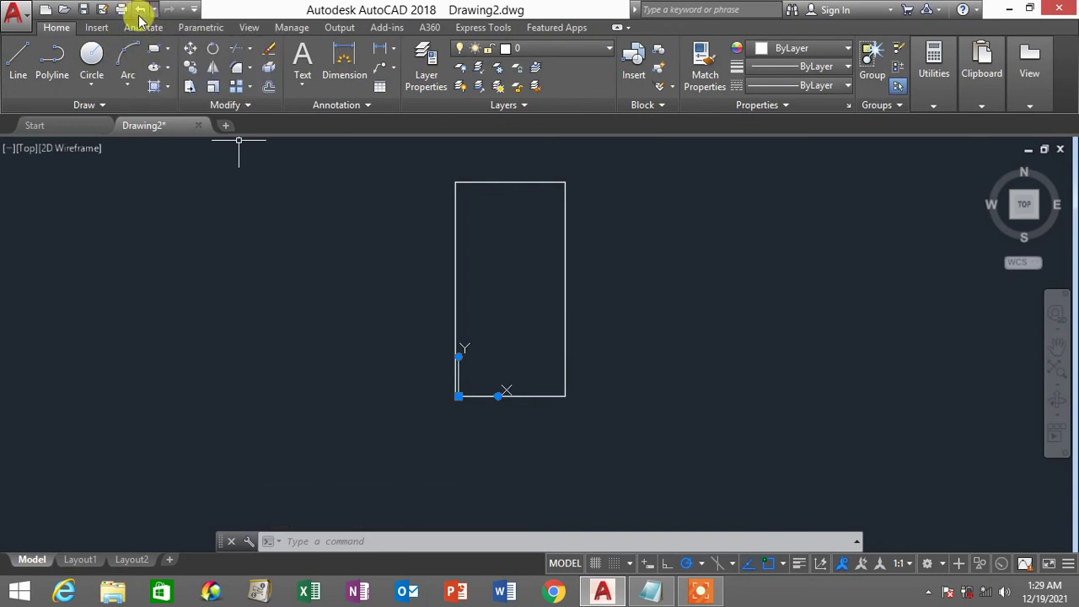
click(343, 541)
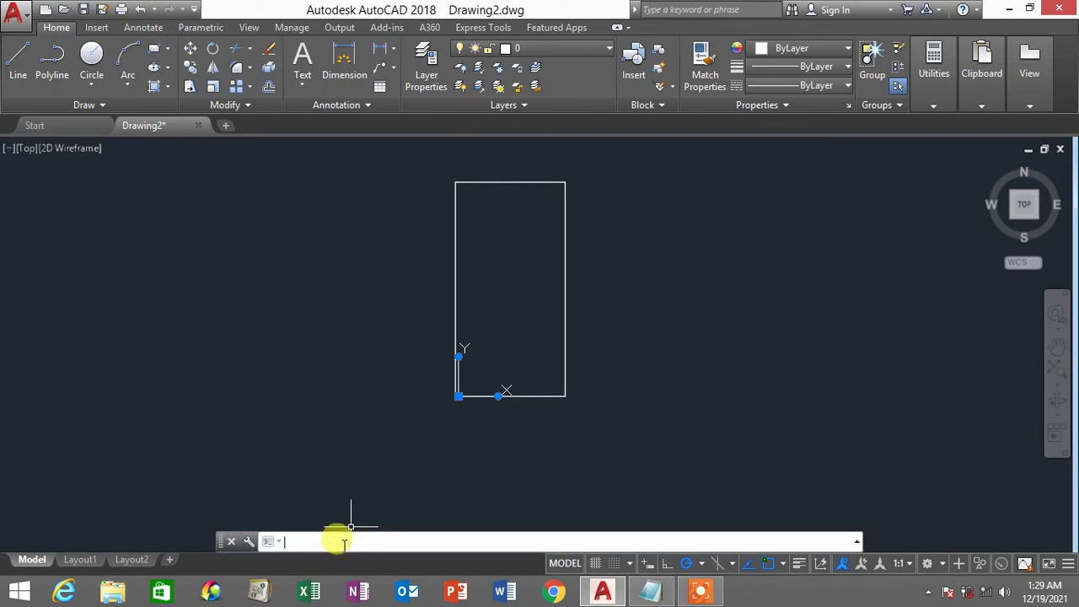
text(U)
key(Return)
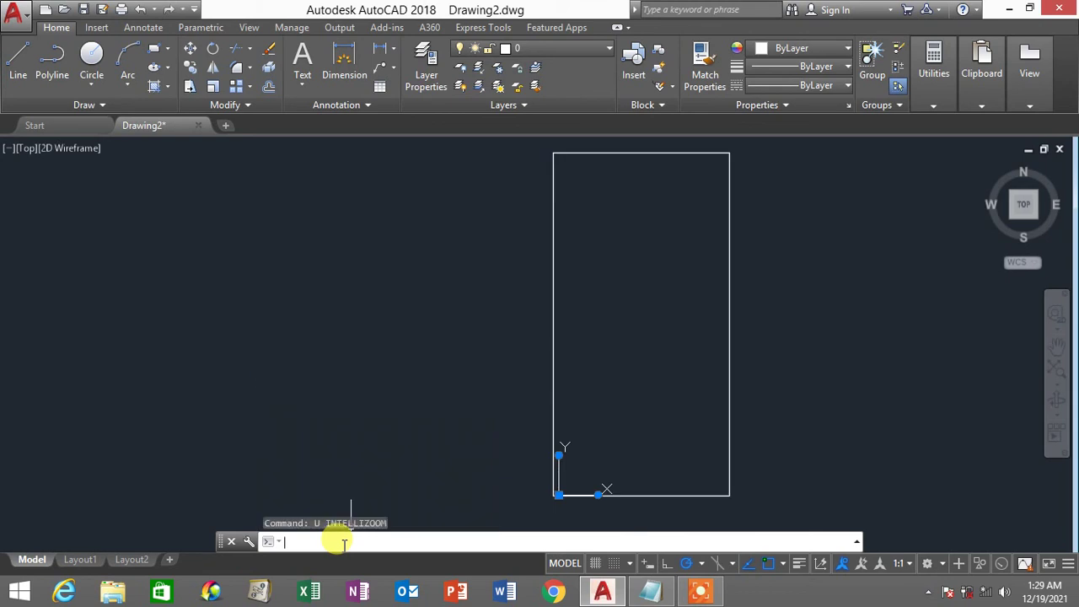
text(U)
key(Return)
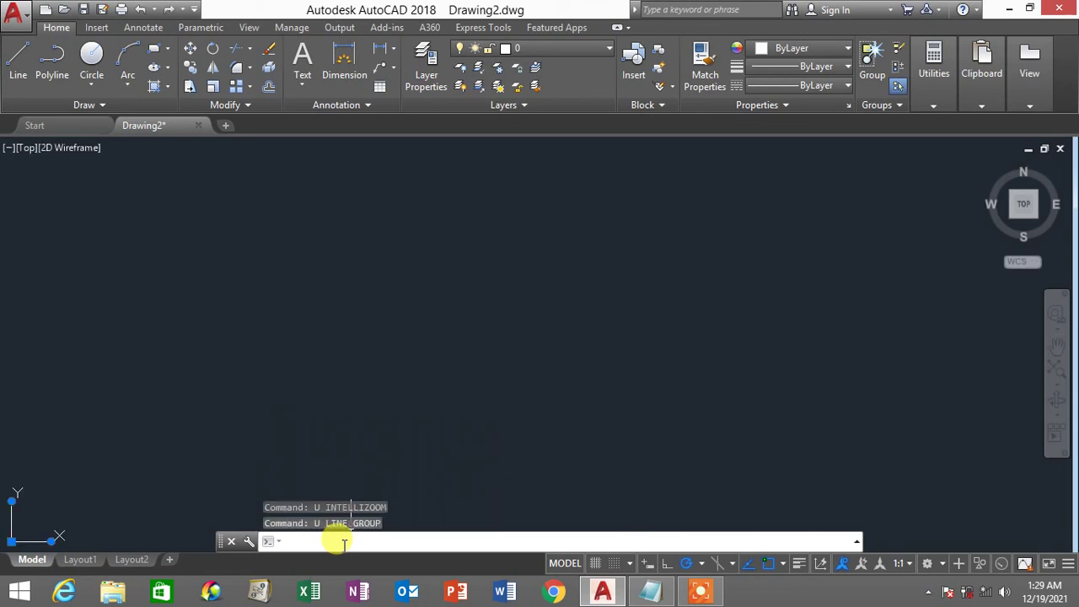
text(u)
key(Return)
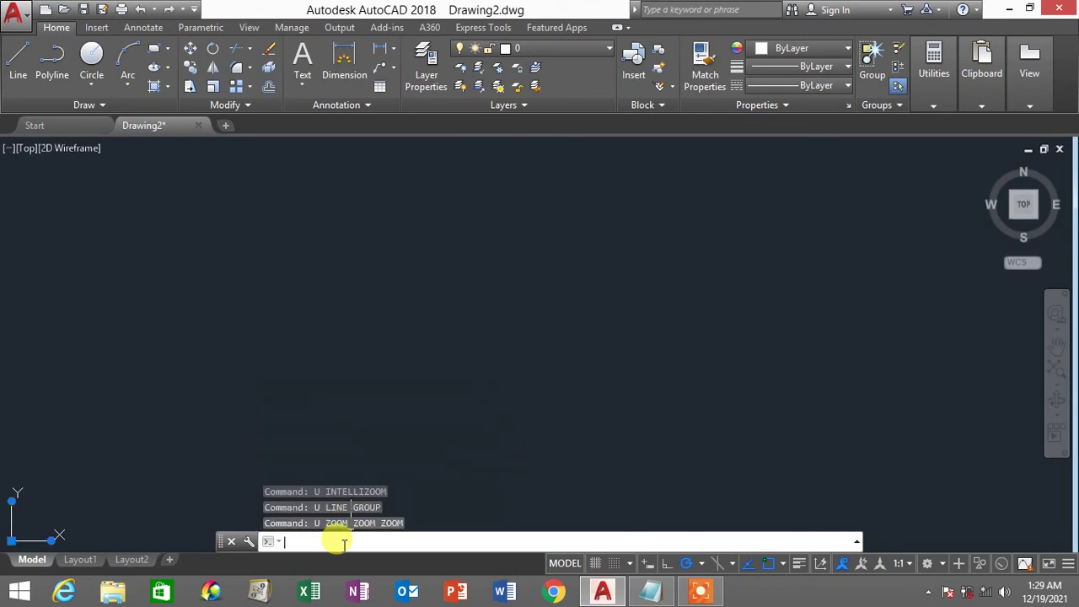
key(Escape)
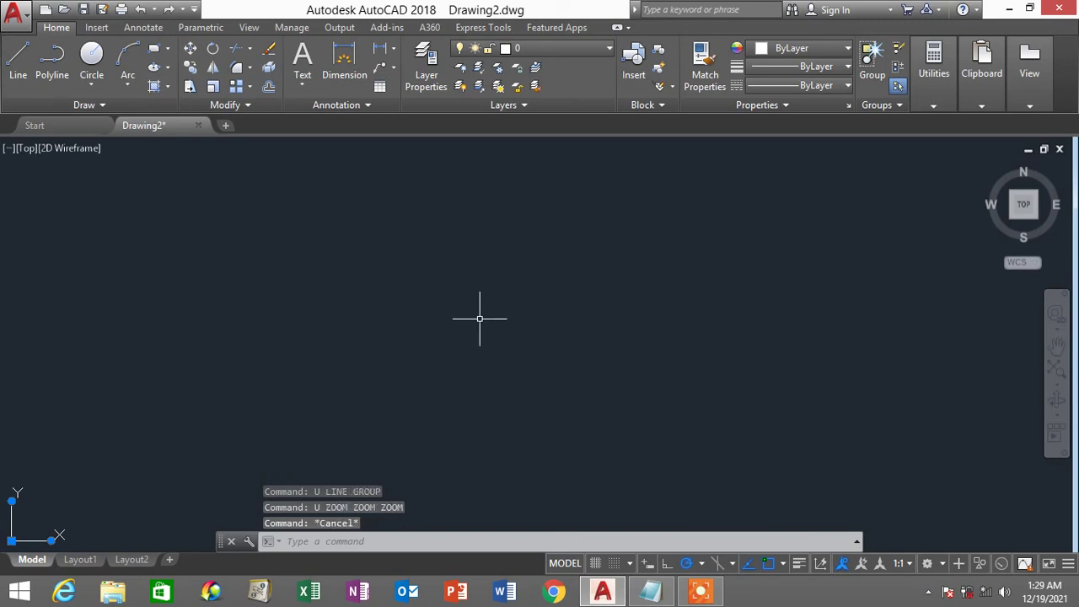
Draw a closed rectangle with the Line command, 8.67 wide and 16.87 high, starting from its top-left corner.
click(18, 55)
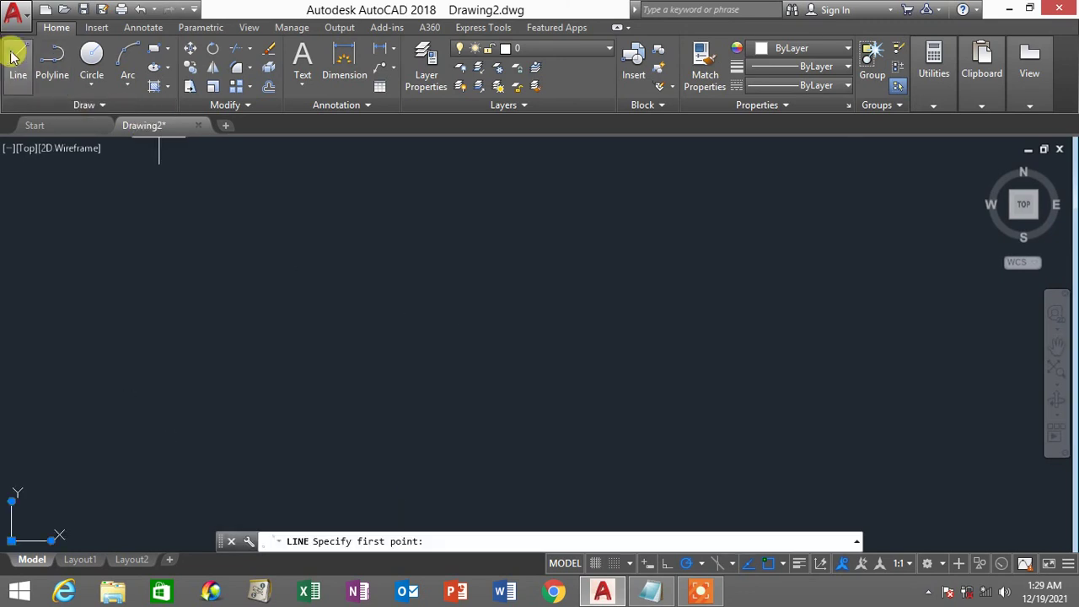
click(368, 161)
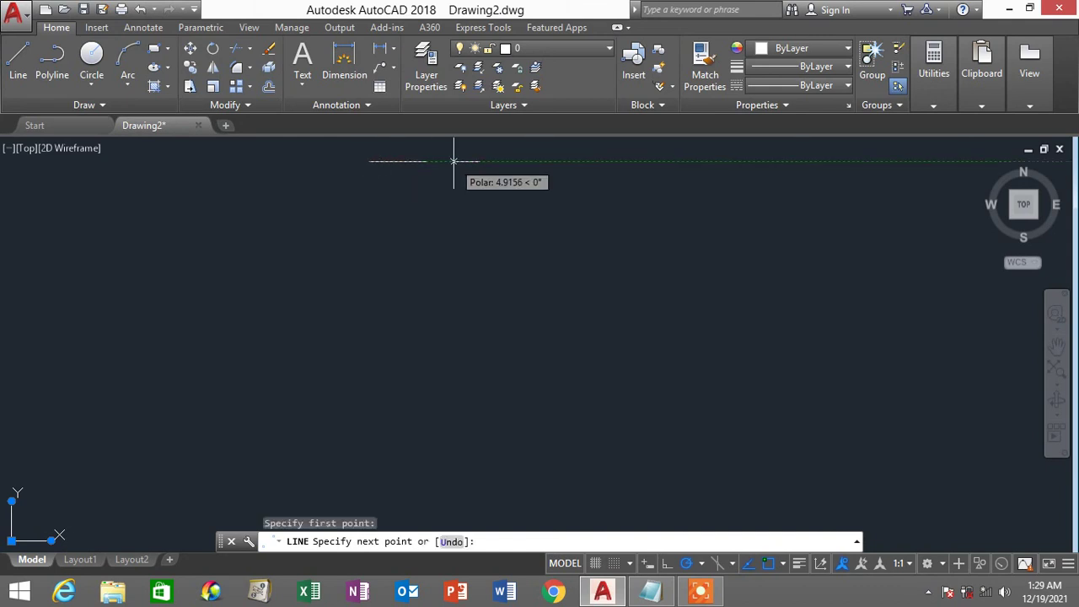
text(8.67)
key(Return)
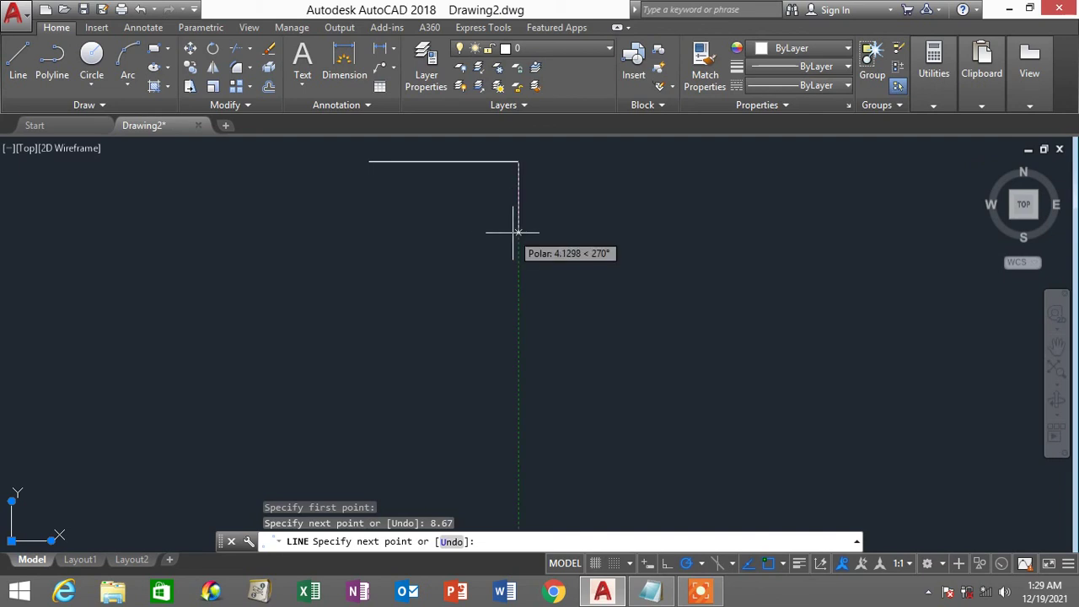
text(16.87)
key(Return)
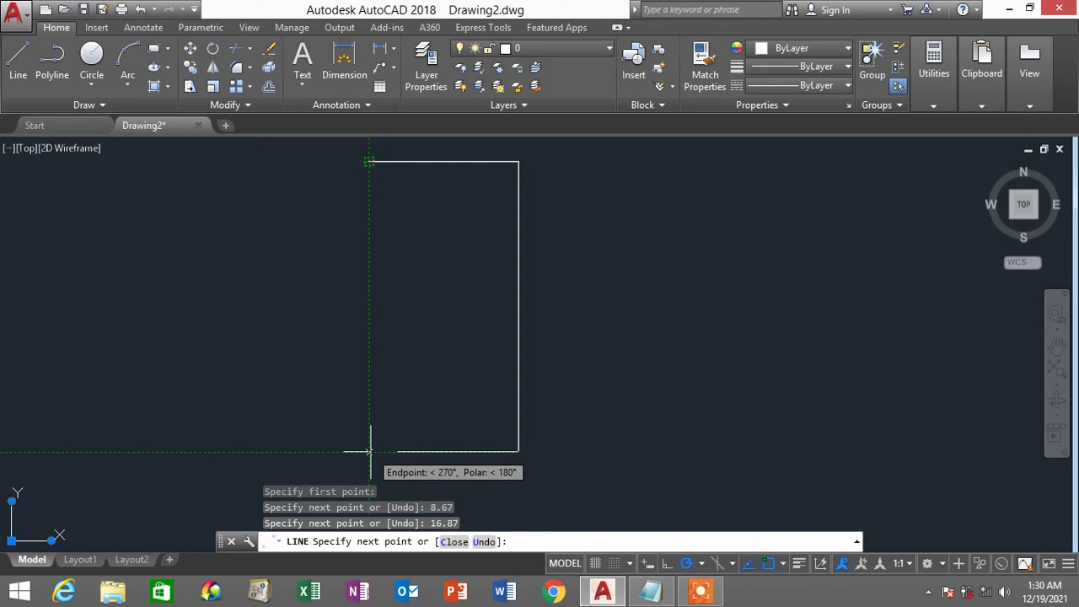
click(368, 451)
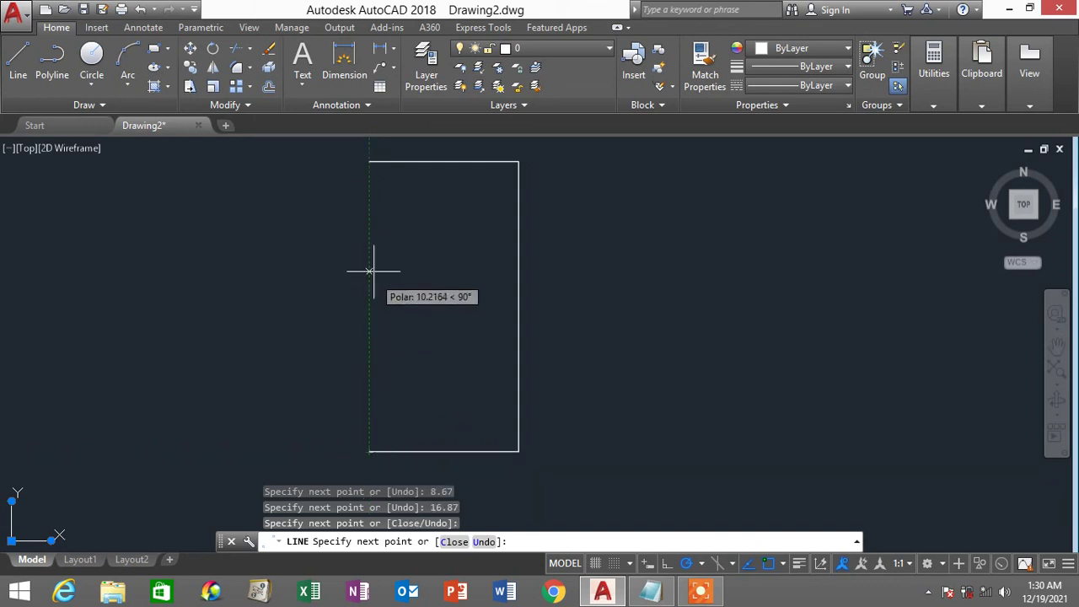
click(369, 162)
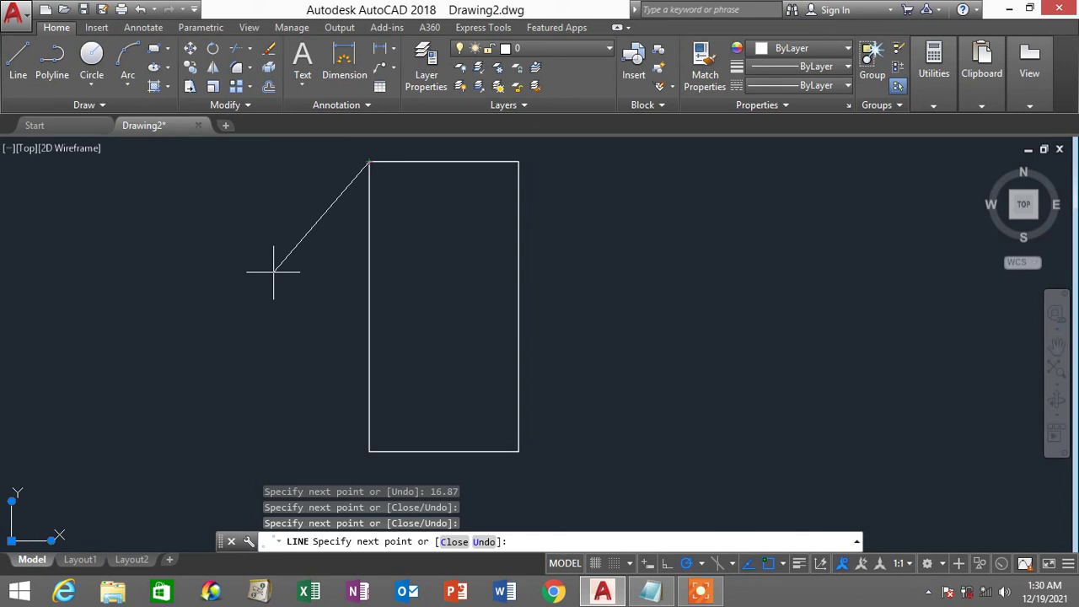
key(Escape)
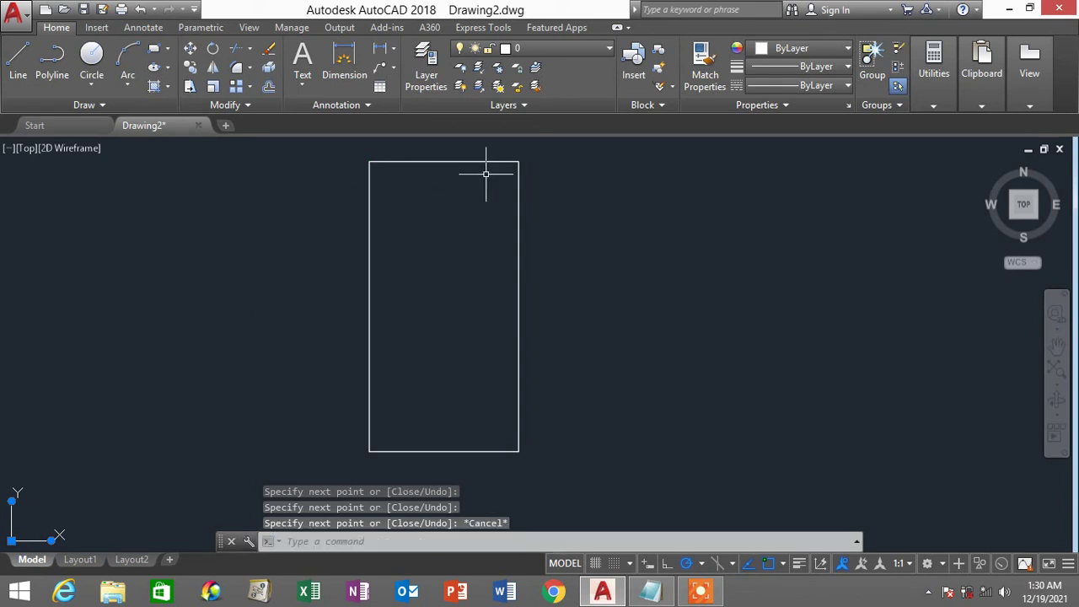
Offset the rectangle's top and right edges inward by 0.45.
middle_drag(487, 173, 526, 184)
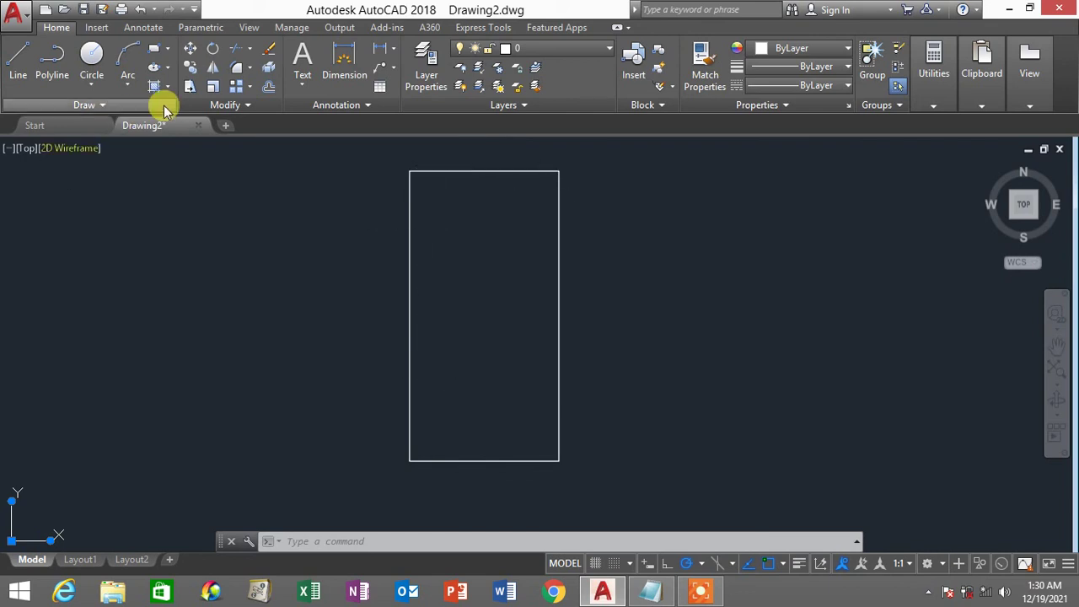
click(269, 91)
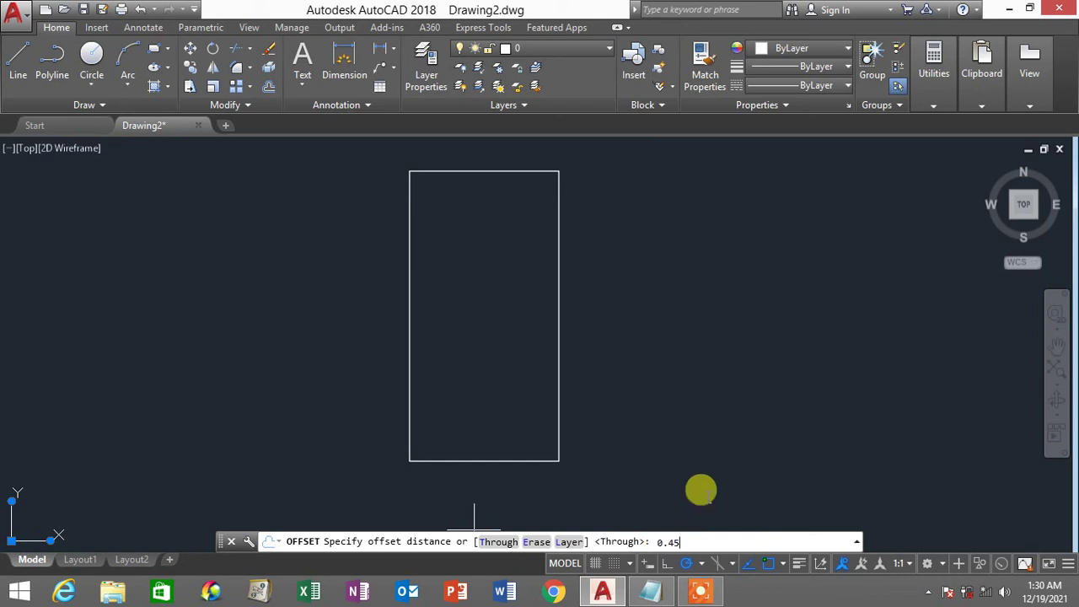
key(Return)
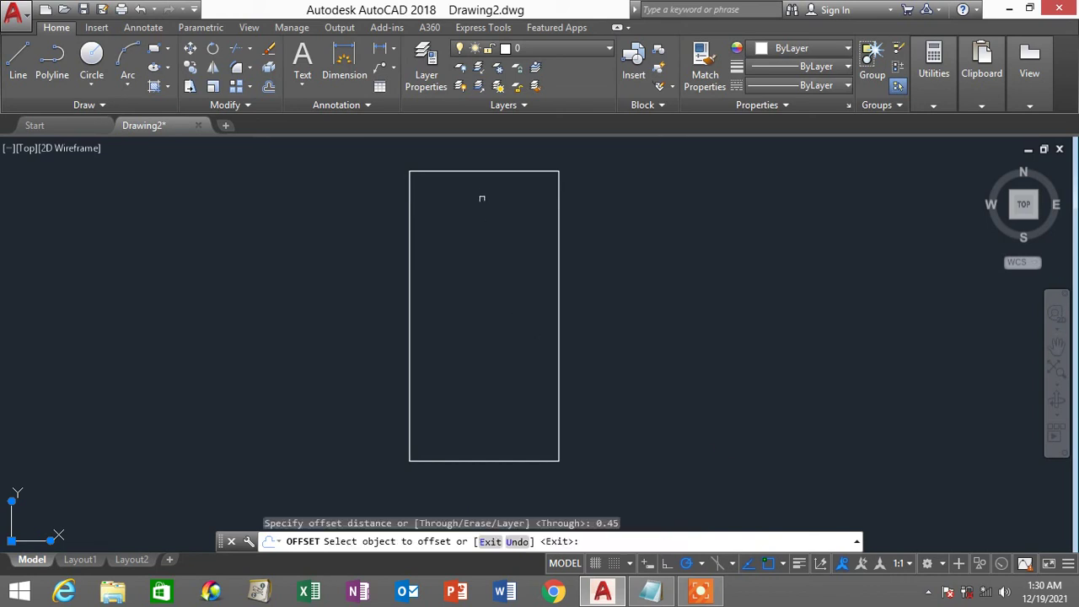
click(482, 172)
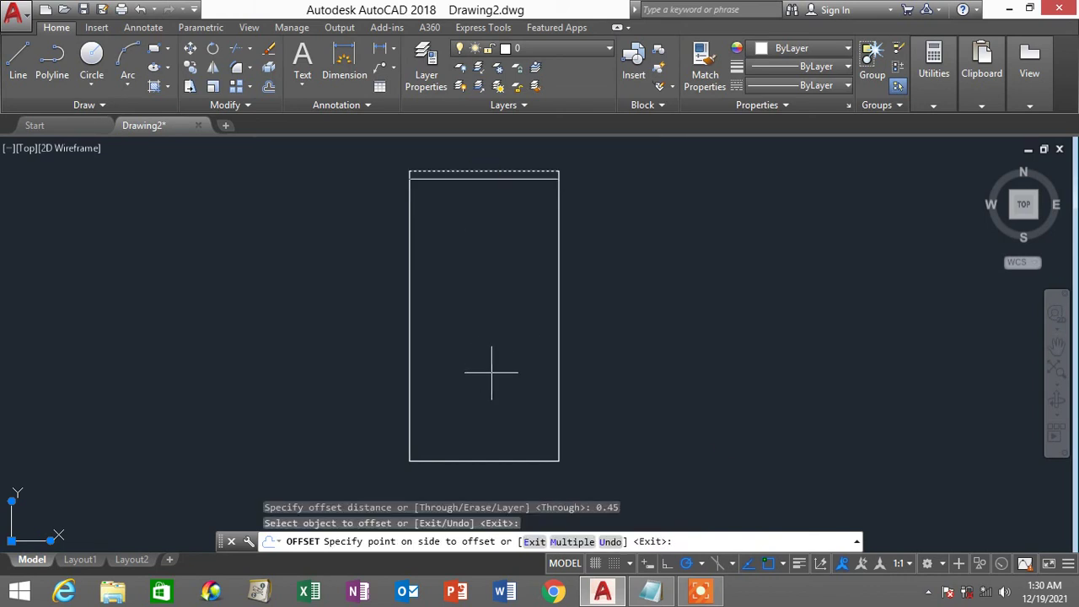
click(491, 373)
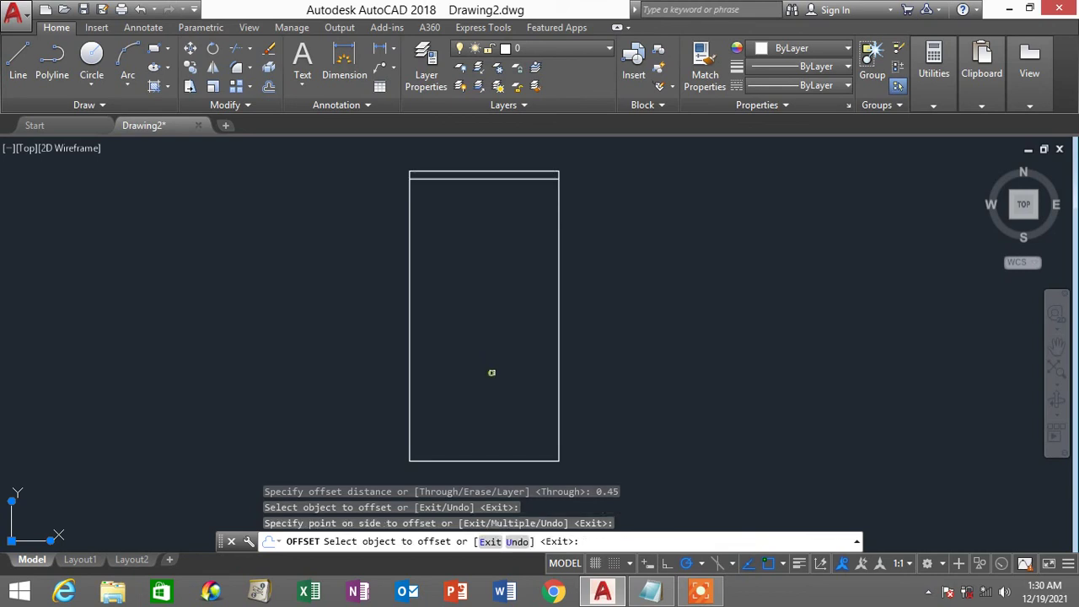
click(558, 244)
click(458, 224)
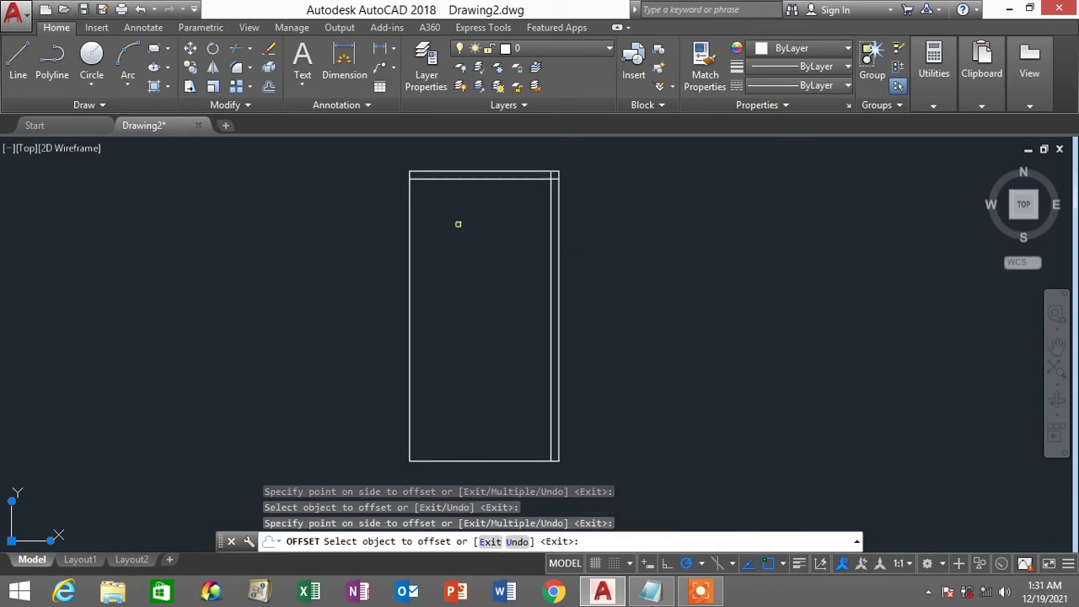
Offset the rectangle's left and bottom edges inward by the same 0.45 distance and end the Offset command.
click(406, 313)
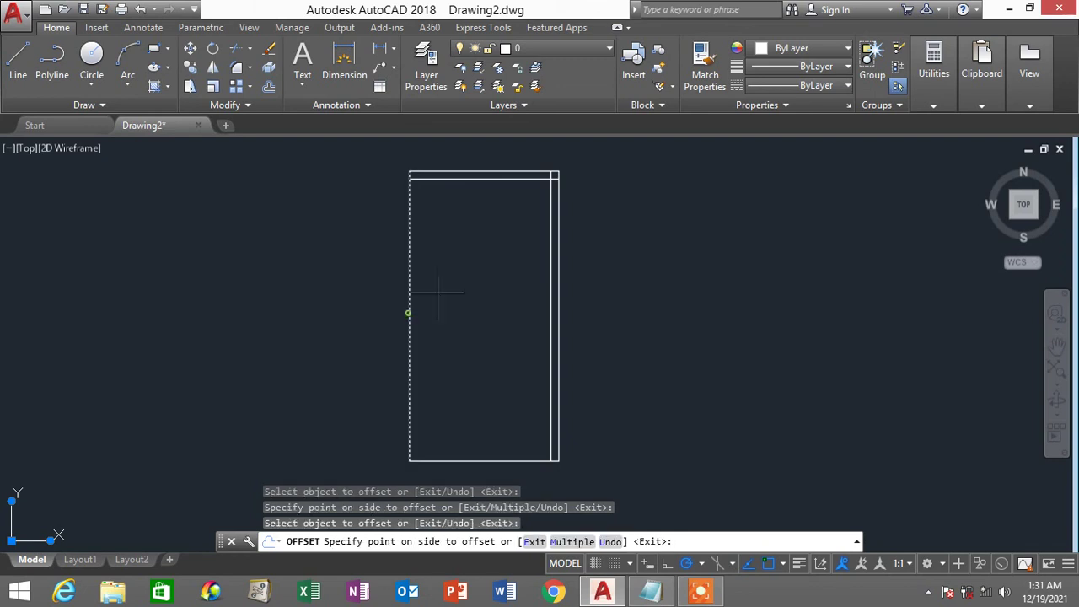
click(493, 253)
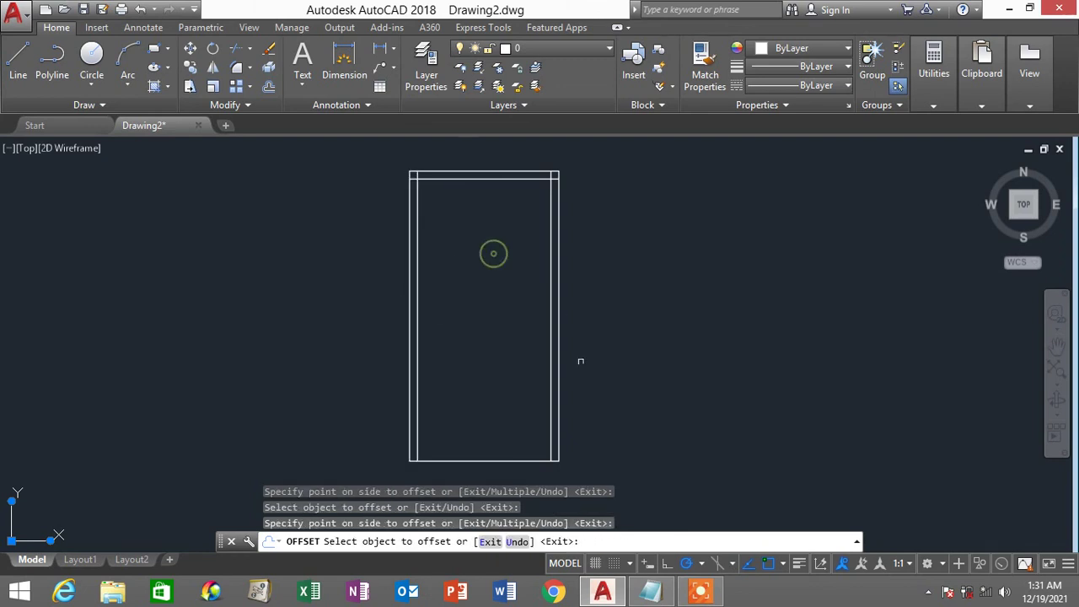
click(511, 460)
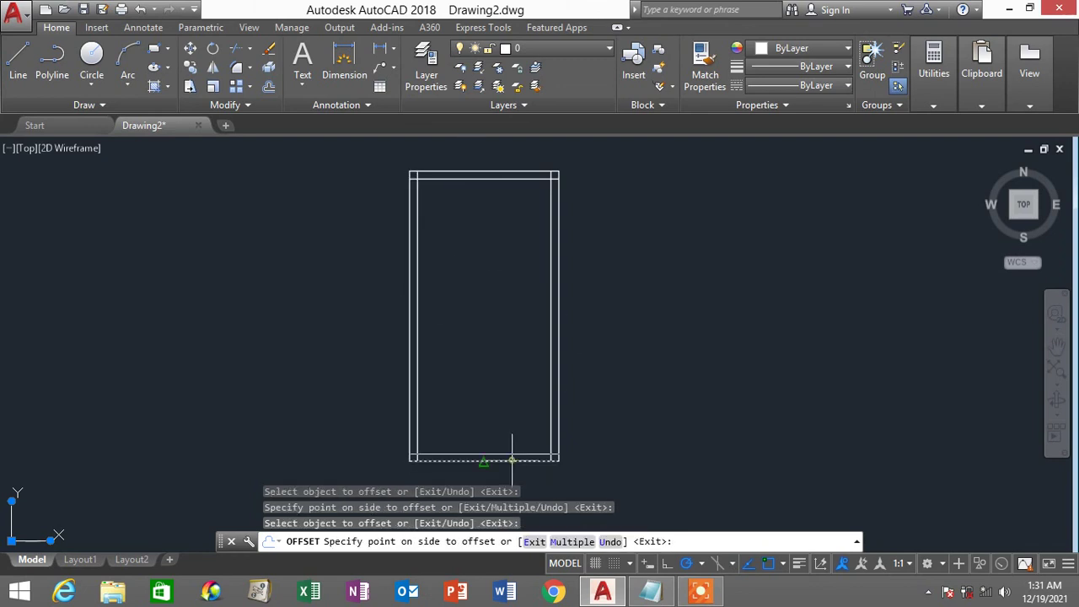
click(487, 288)
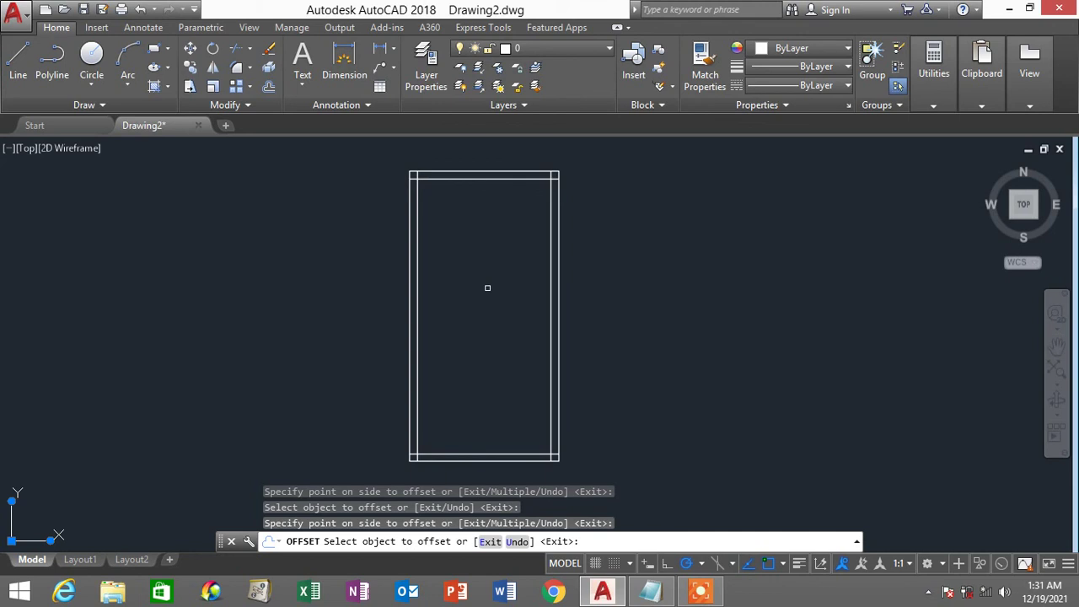
key(Escape)
key(Escape)
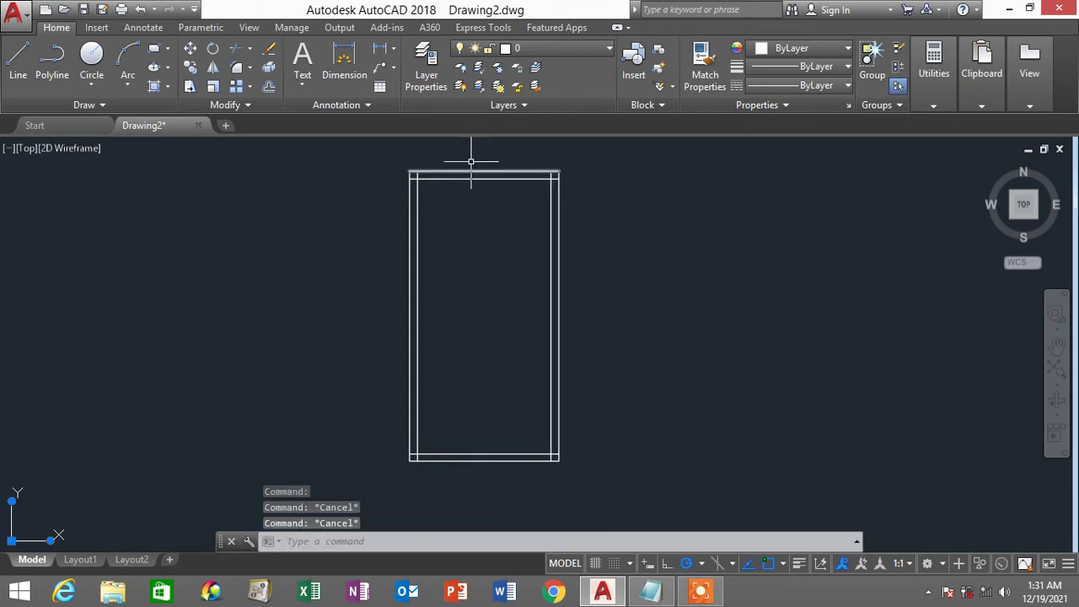
Trim the overlapping ends of the inner offset lines at the rectangle's two upper corners, using all objects as cutting edges.
scroll(465, 157, up, 2)
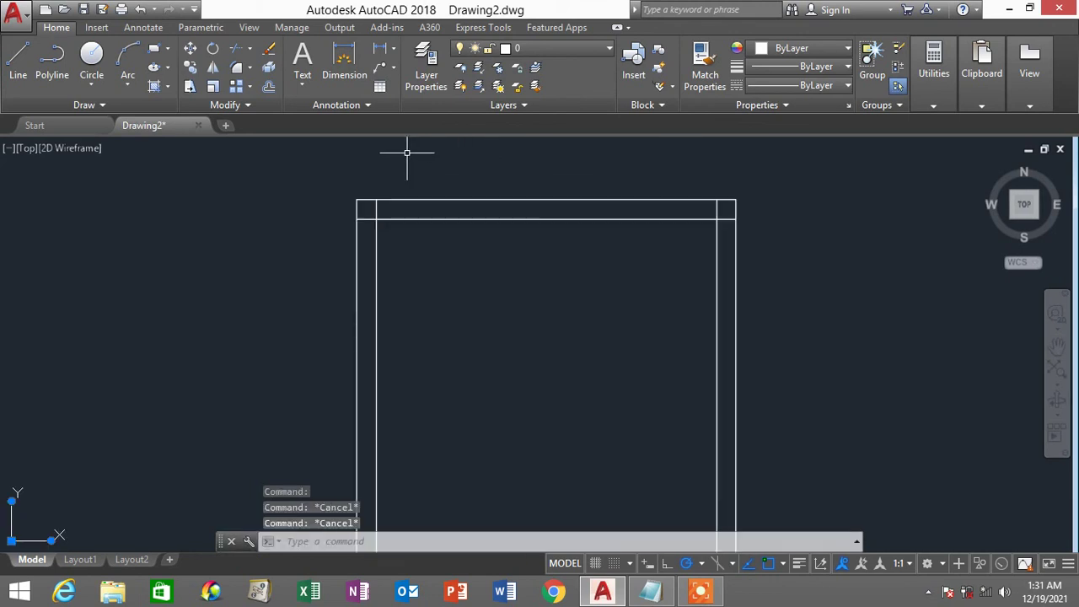
scroll(407, 154, up, 4)
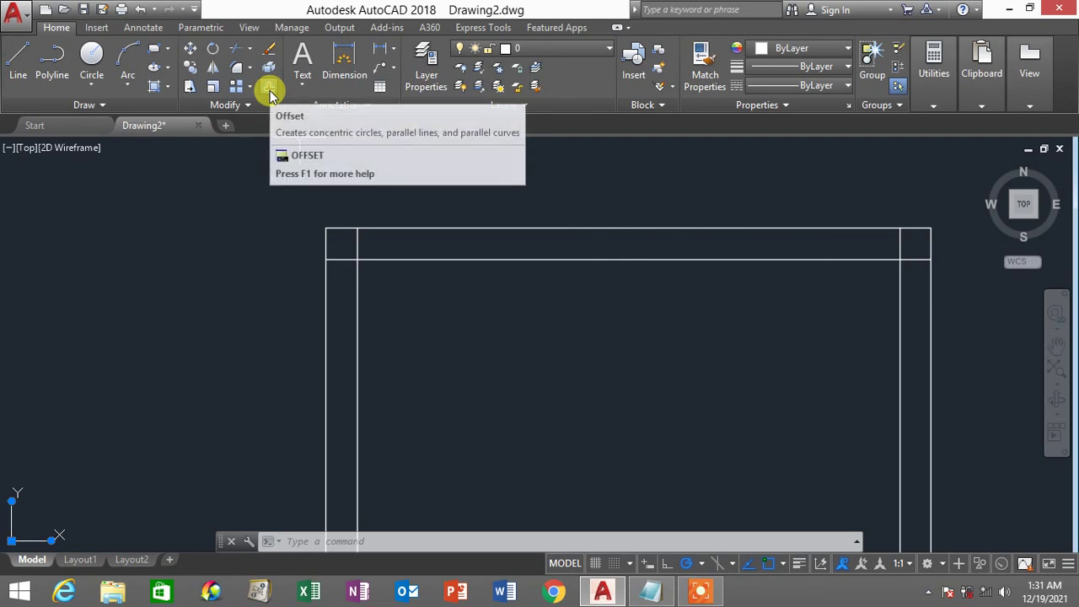
click(237, 54)
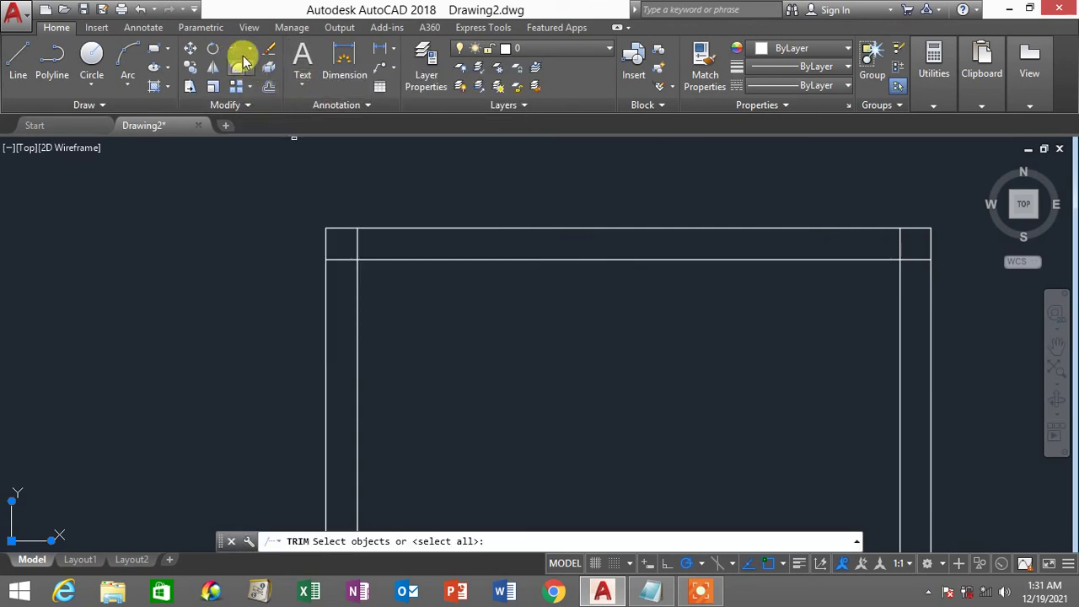
click(235, 52)
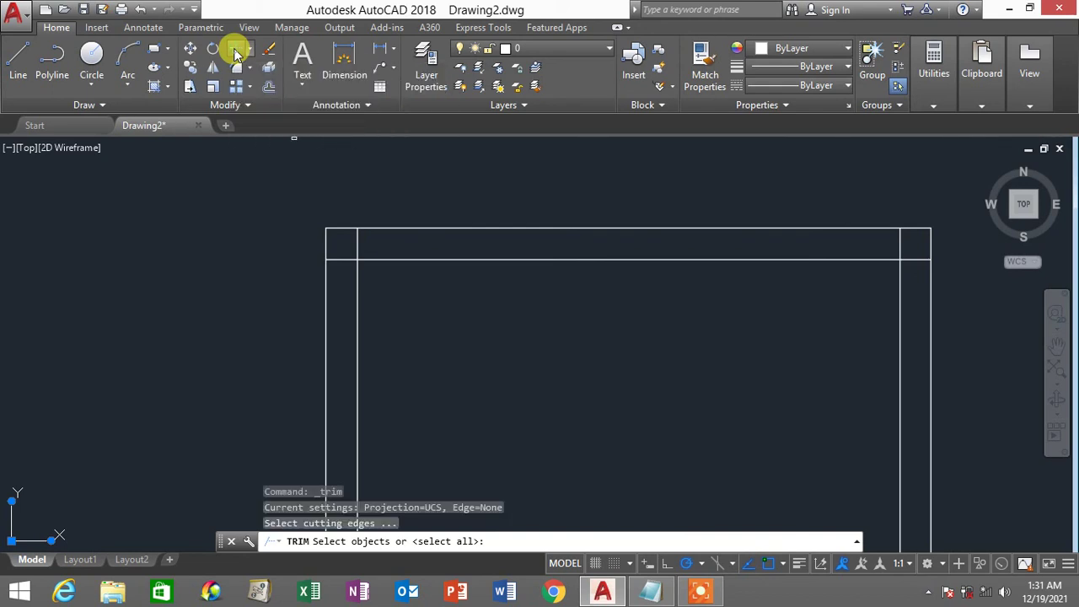
key(Return)
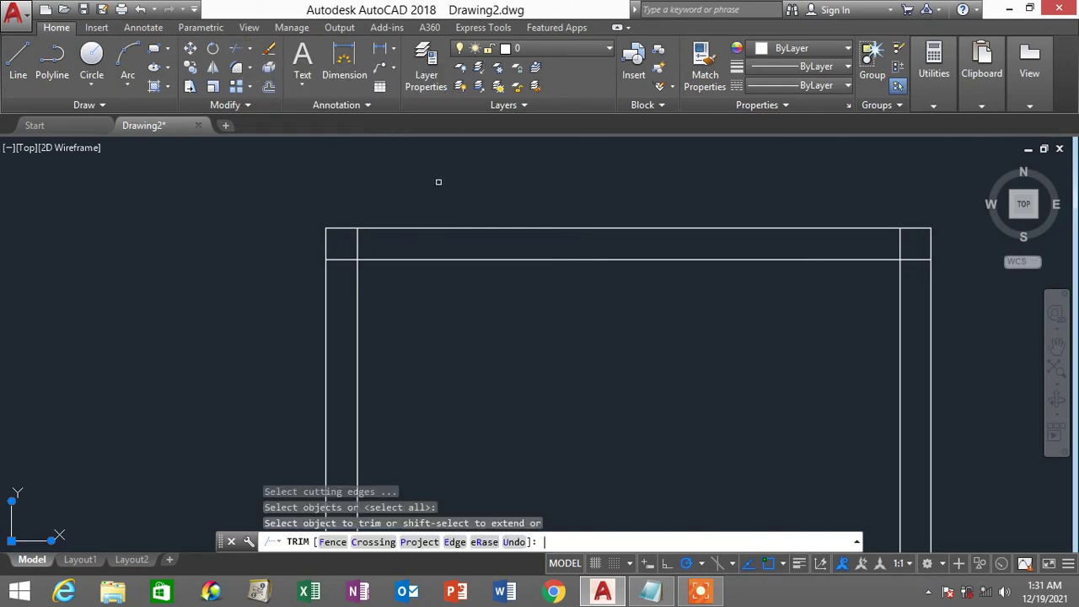
click(347, 257)
click(354, 245)
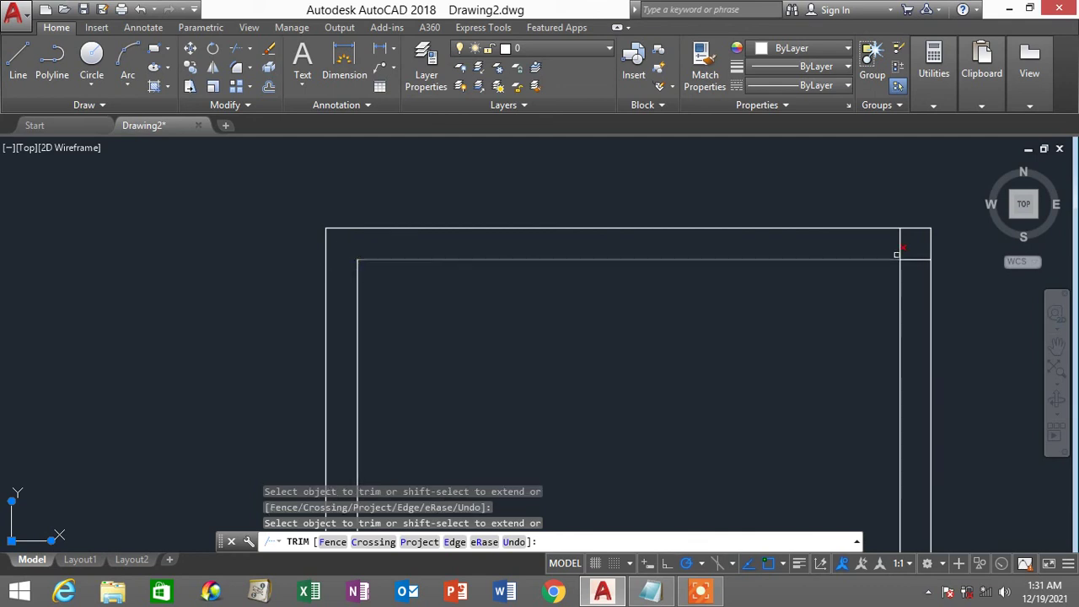
click(899, 247)
click(910, 257)
Trim the overlapping ends of the inner offset lines at the rectangle's two lower corners and end the Trim command.
scroll(861, 342, down, 7)
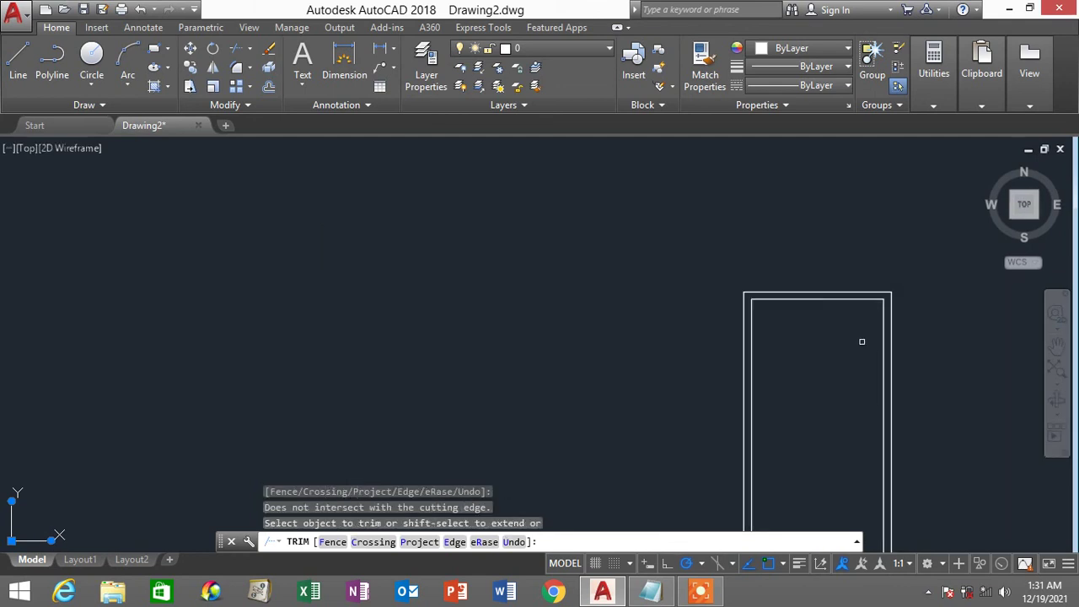
middle_drag(845, 350, 609, 472)
scroll(590, 447, up, 5)
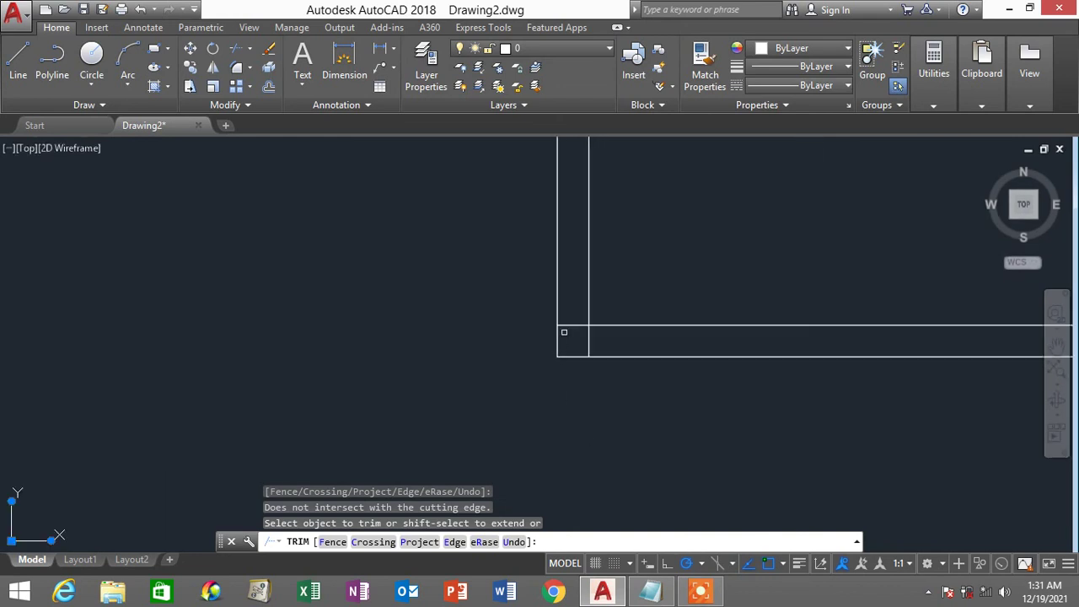
click(587, 346)
scroll(588, 347, down, 4)
scroll(712, 347, up, 3)
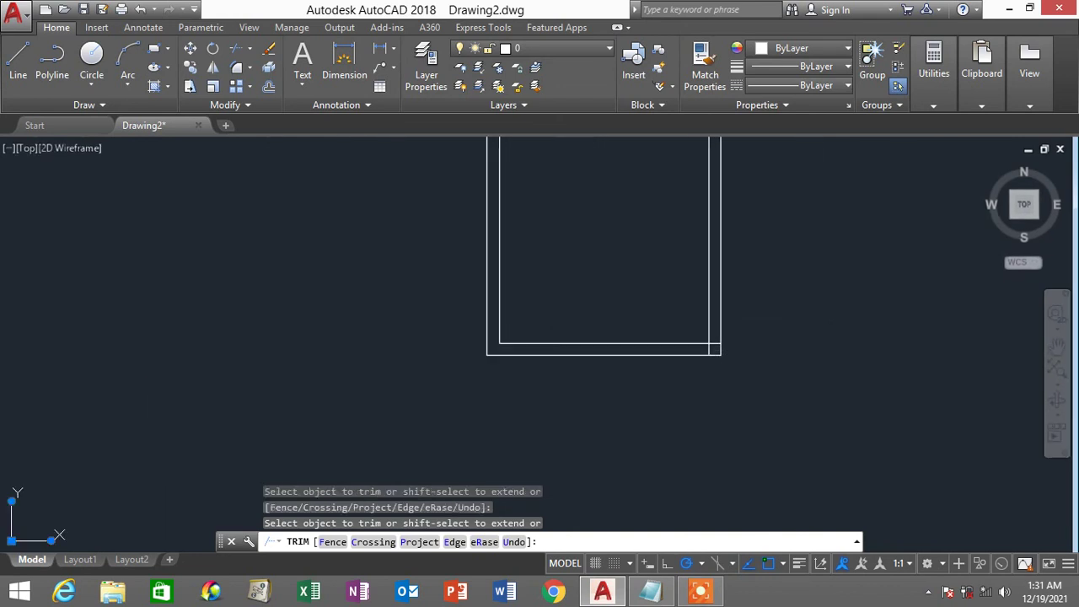
click(696, 349)
scroll(619, 312, down, 4)
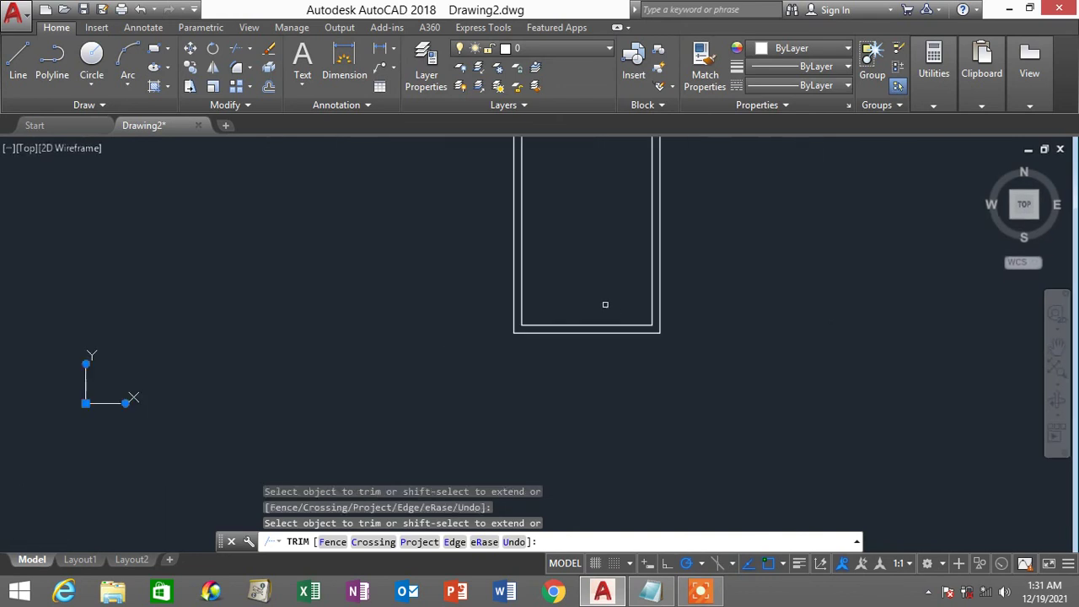
mouse_move(583, 242)
middle_down()
mouse_move(599, 308)
mouse_move(569, 371)
middle_up()
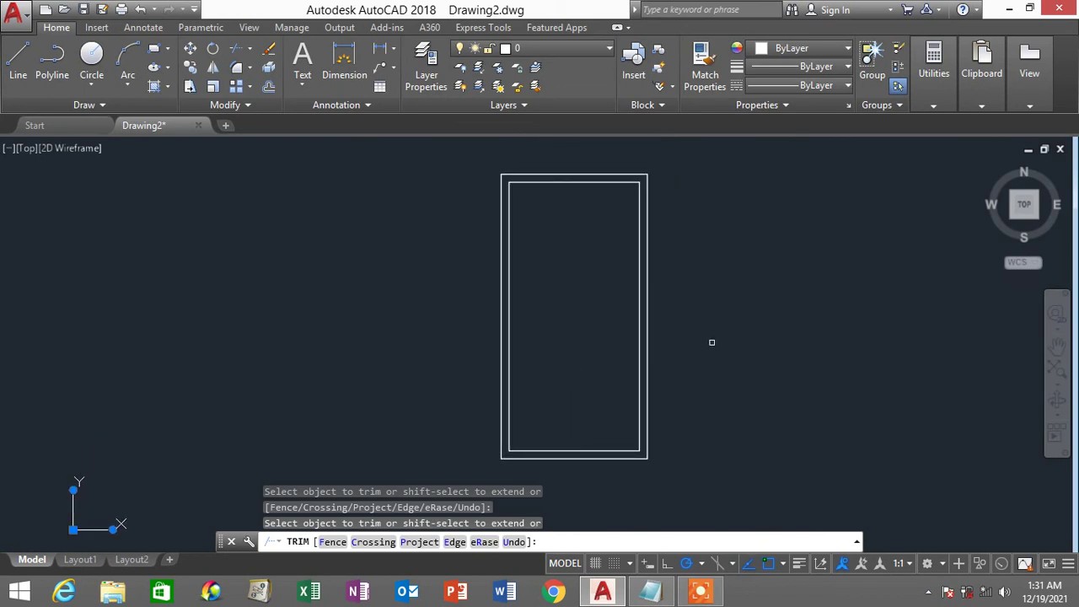
key(Escape)
key(Escape)
key(Escape)
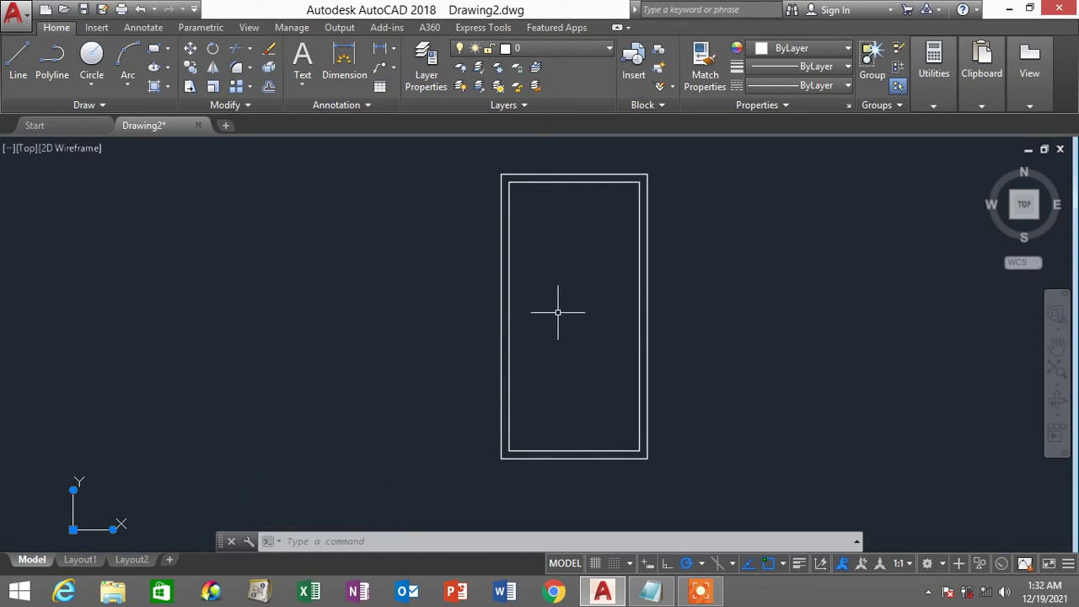
Draw a horizontal line 0.67 long from the midpoint of the inner frame's right edge towards the left.
middle_drag(557, 312, 536, 307)
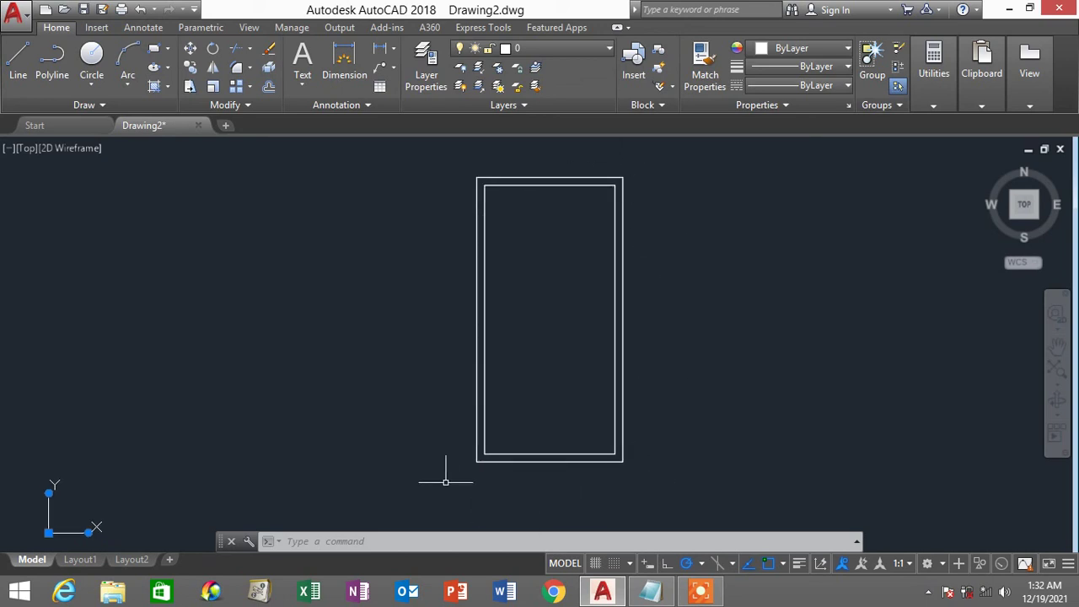
click(17, 67)
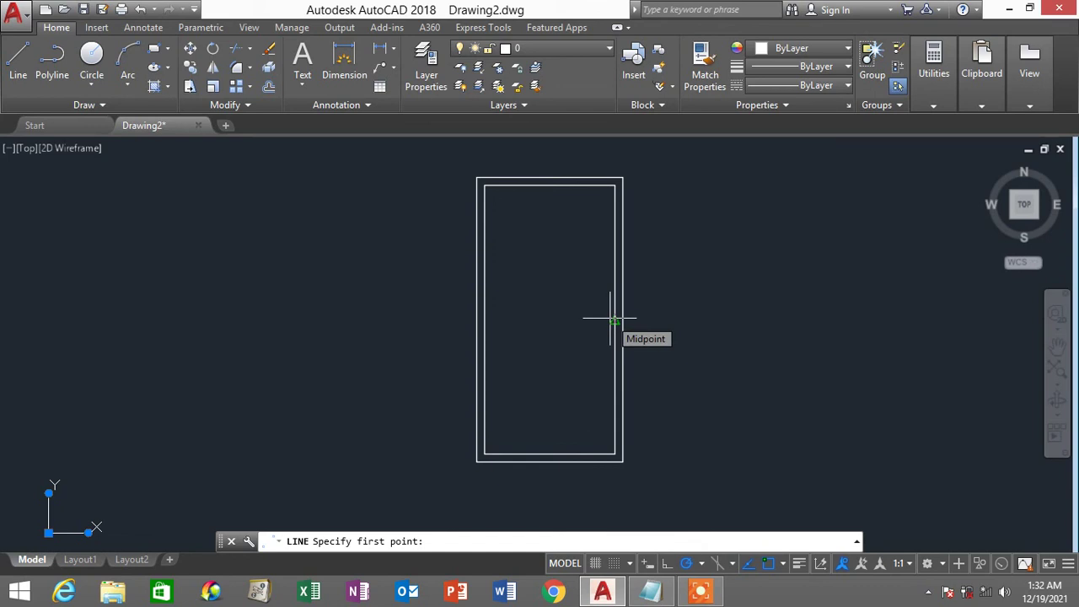
click(613, 319)
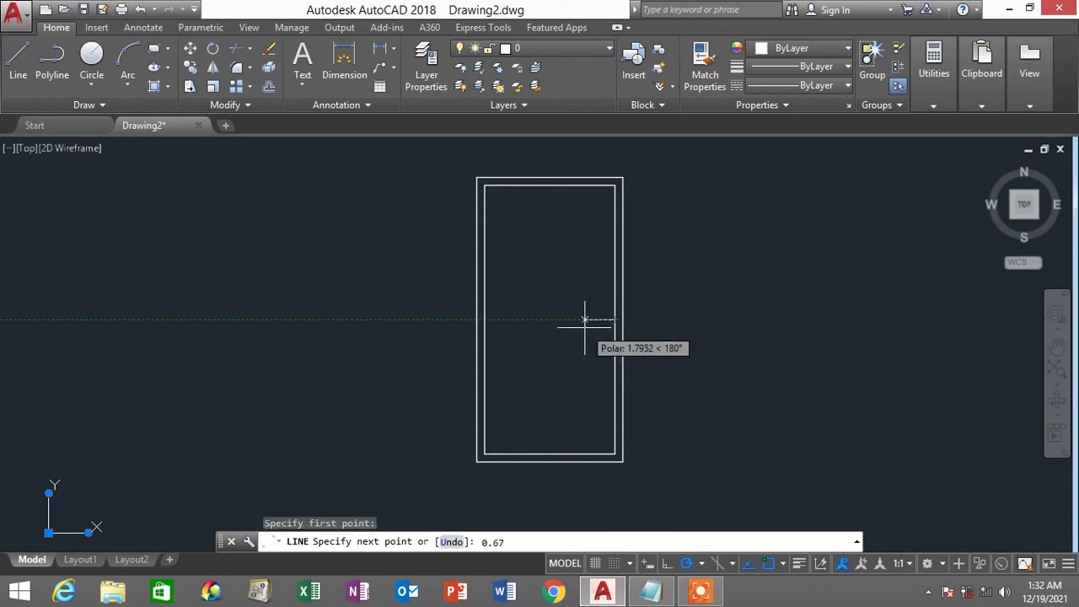
key(Return)
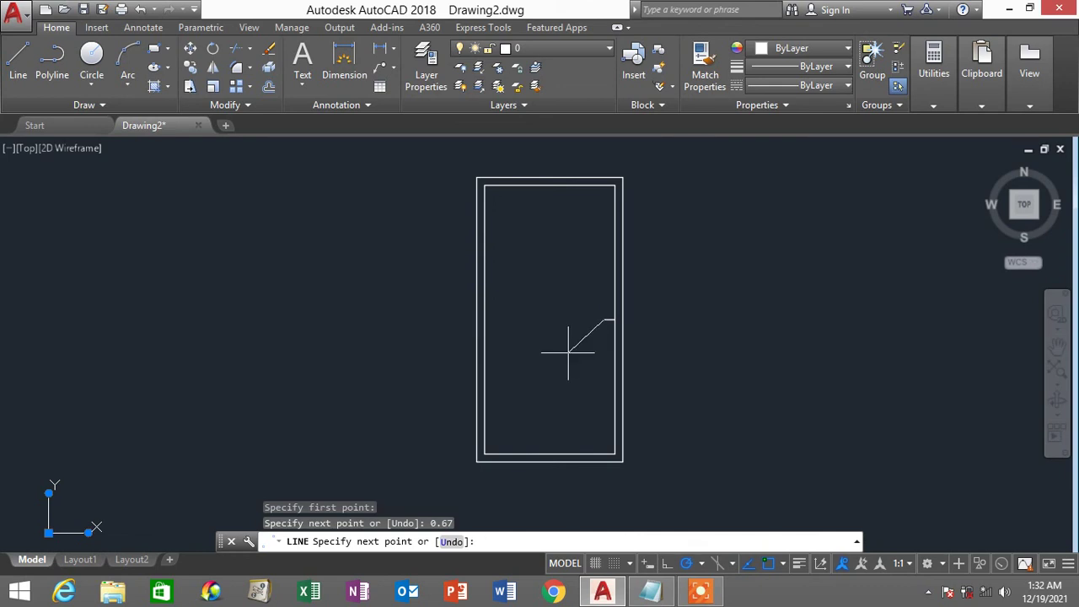
key(Escape)
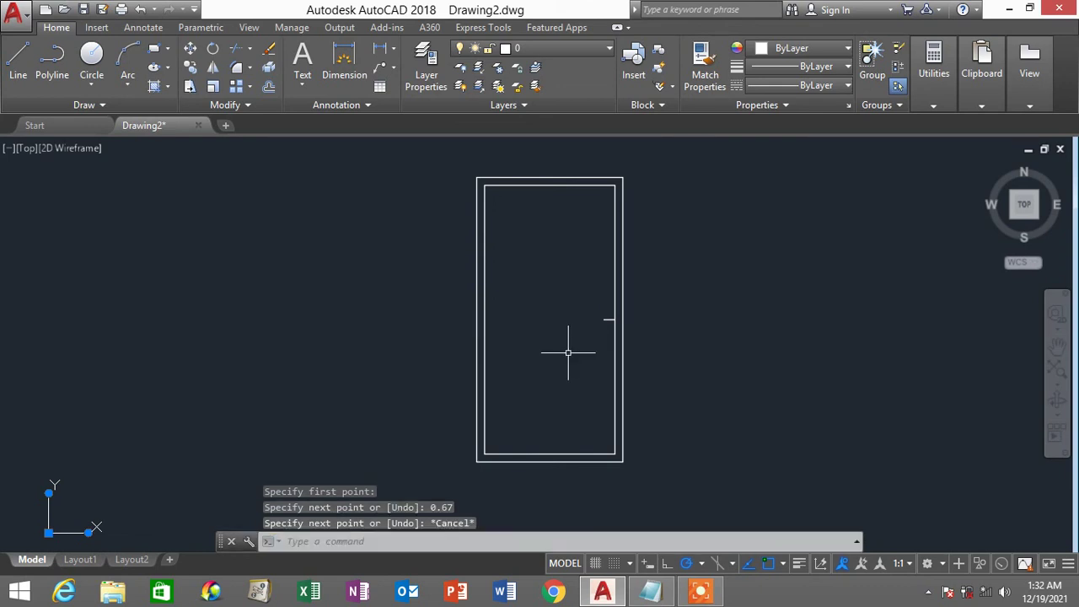
Draw a small upright rectangle inside the frame's upper-left area and a diagonal line from its top-left to its bottom-right corner.
click(155, 54)
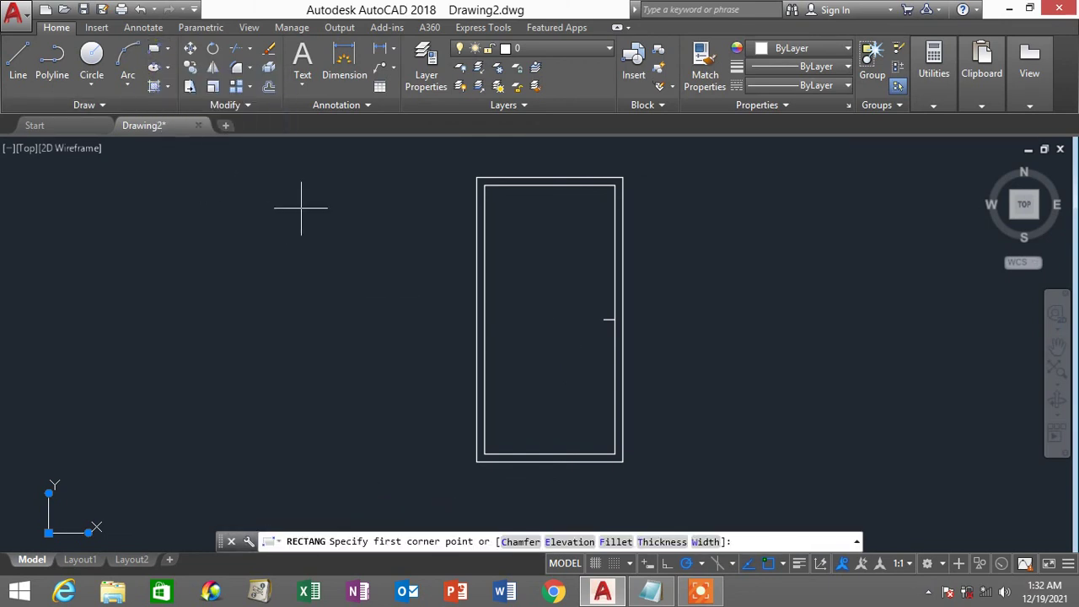
click(504, 262)
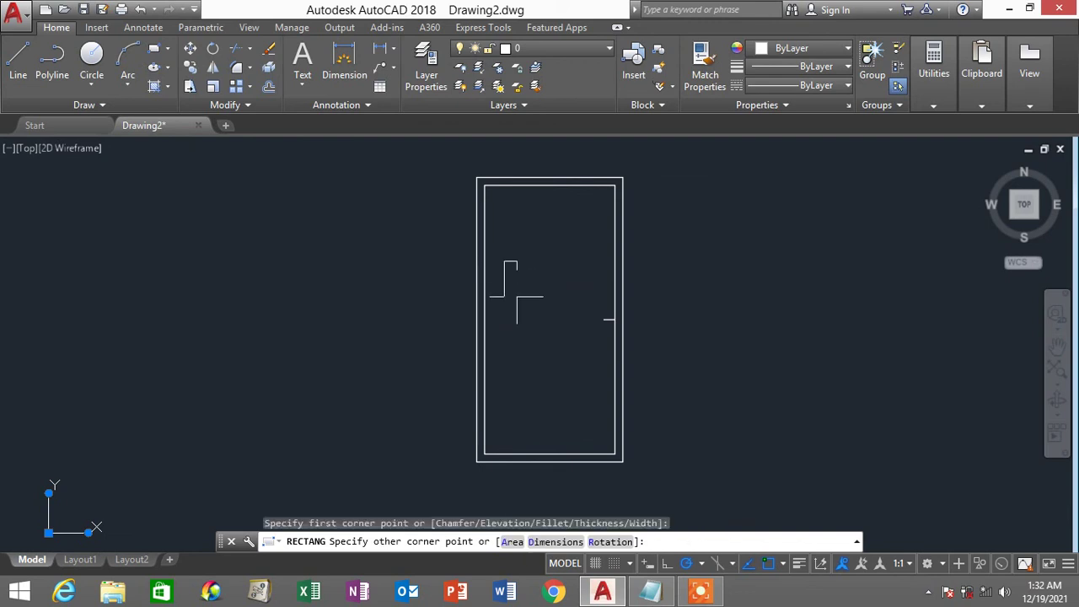
click(519, 297)
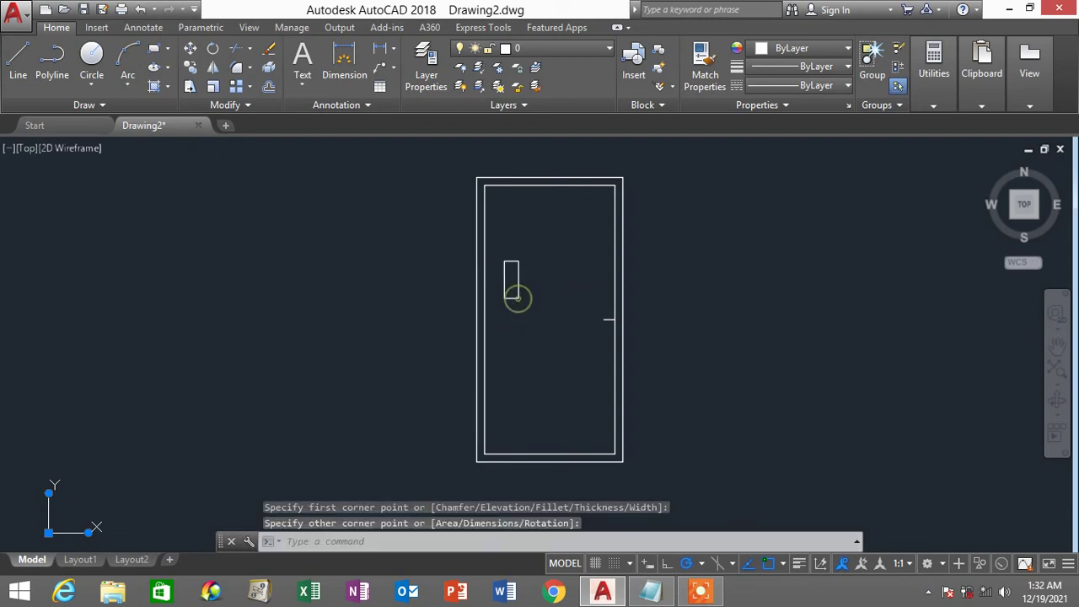
click(20, 58)
click(504, 263)
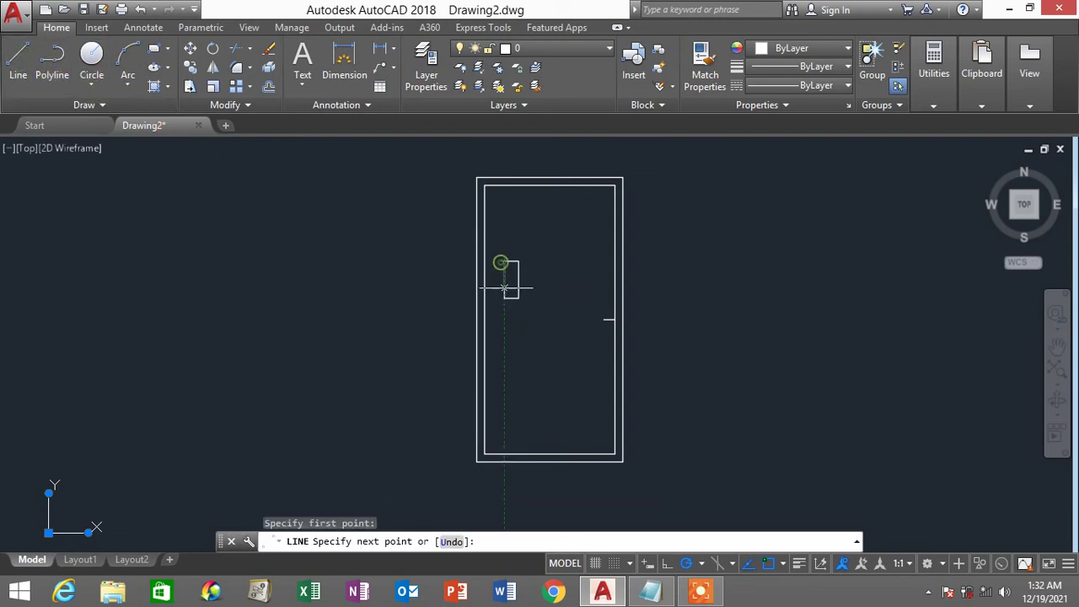
click(518, 298)
key(Escape)
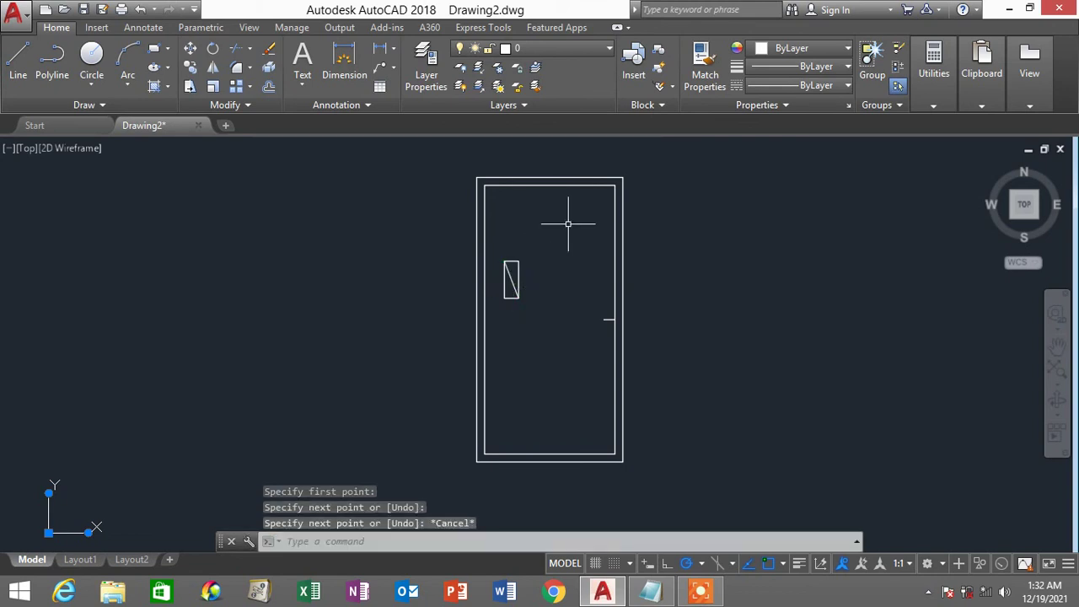
key(Escape)
Move the small rectangle and its diagonal from the diagonal's midpoint to the left end of the short horizontal line.
scroll(526, 225, up, 2)
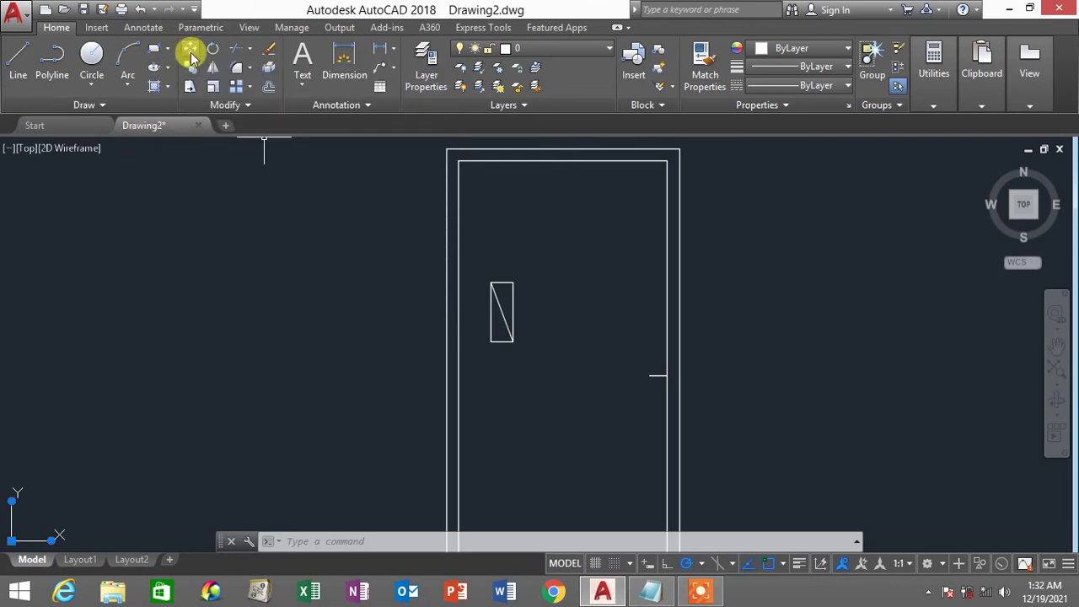
click(189, 50)
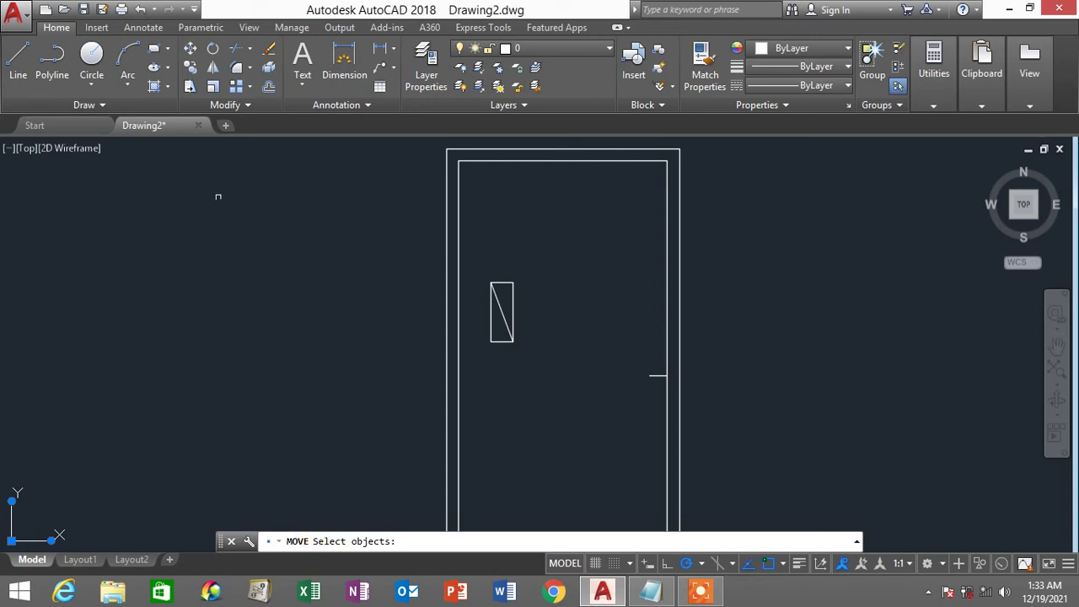
click(193, 52)
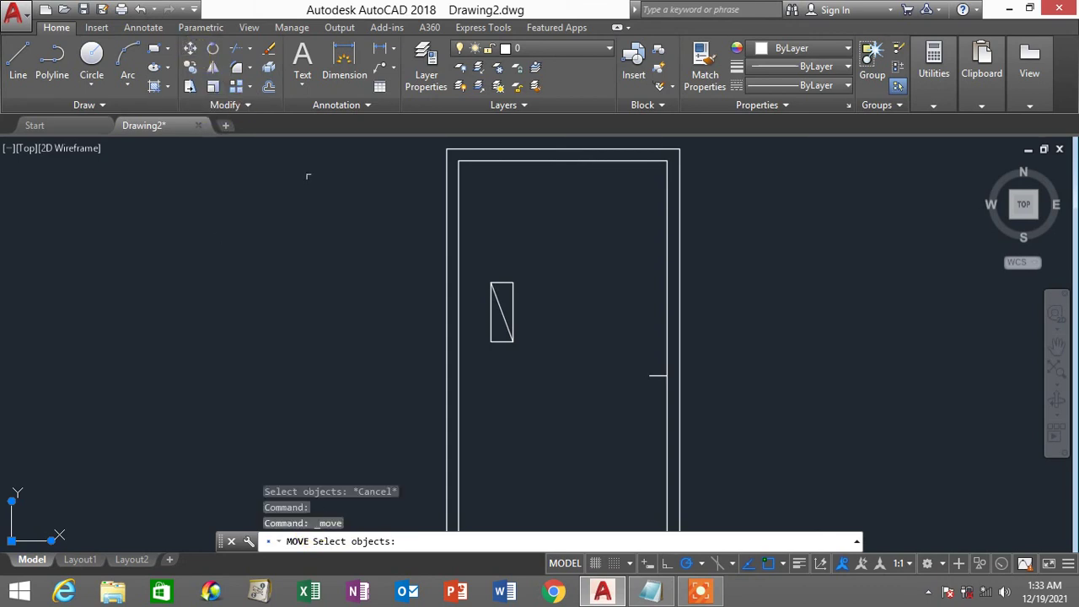
click(539, 370)
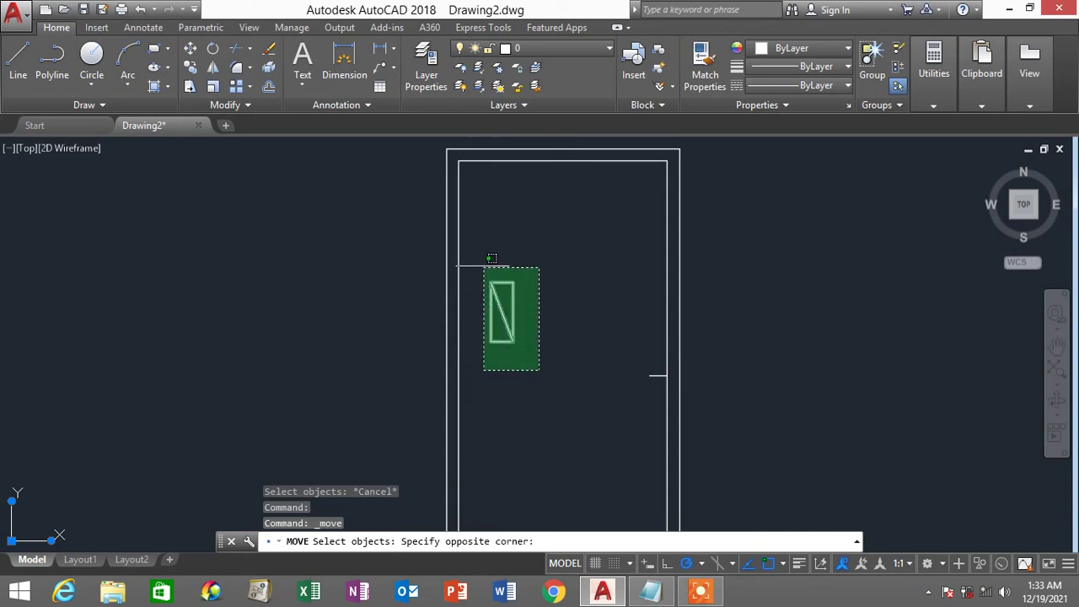
click(477, 254)
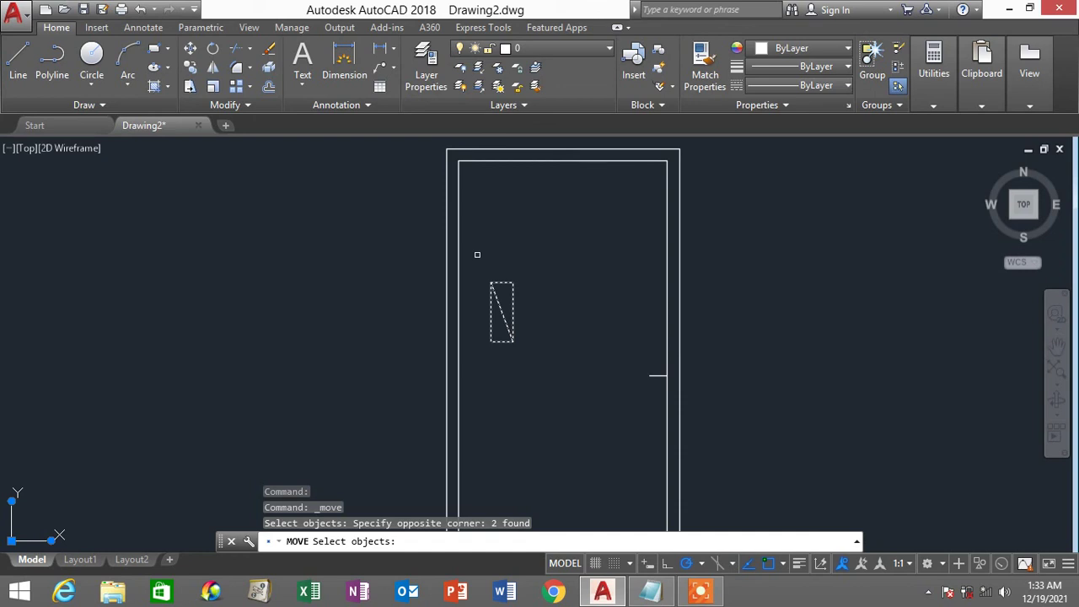
key(Return)
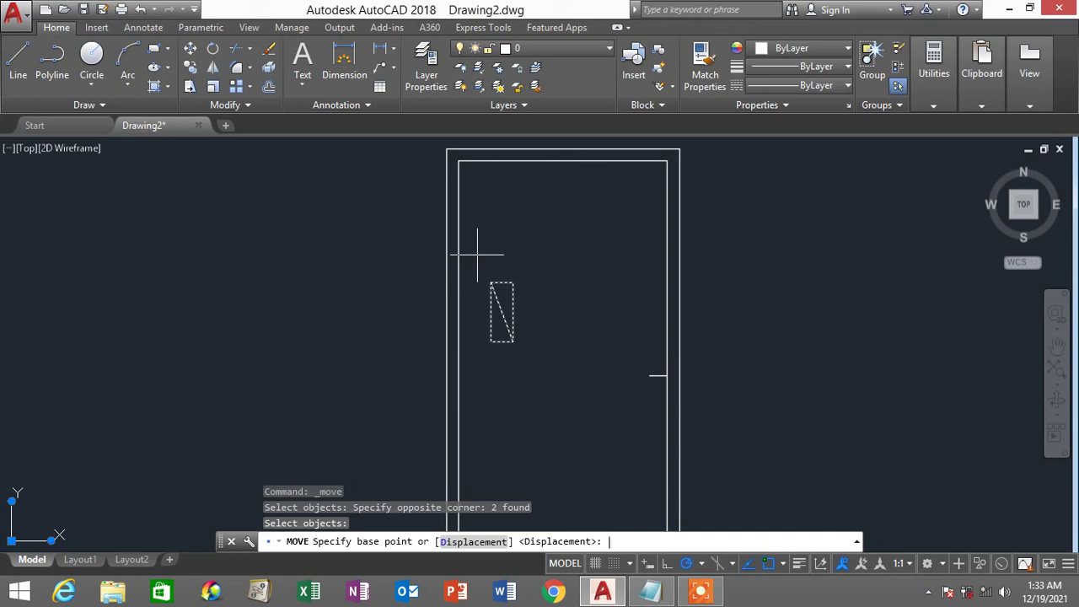
click(501, 312)
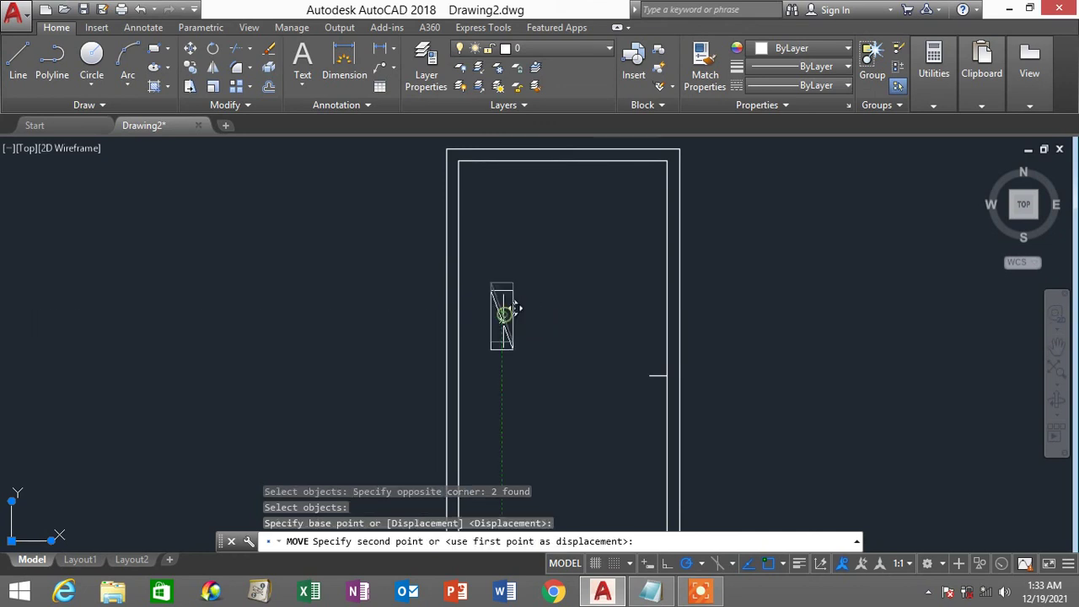
click(642, 378)
scroll(530, 280, down, 2)
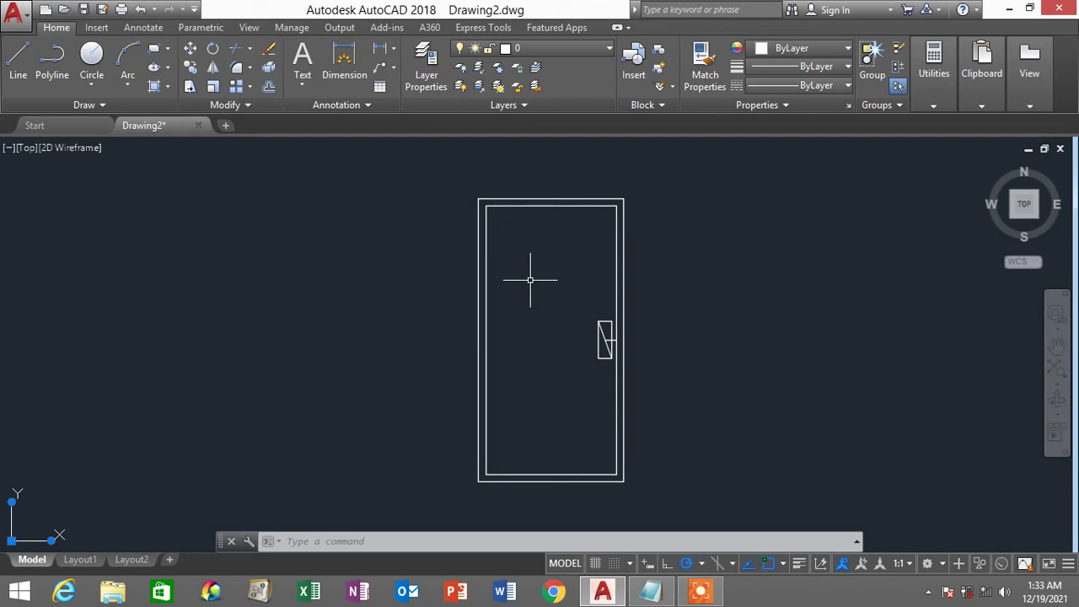
Start a linear dimension for the outer rectangle's width with its first extension line at the top-left corner.
click(146, 28)
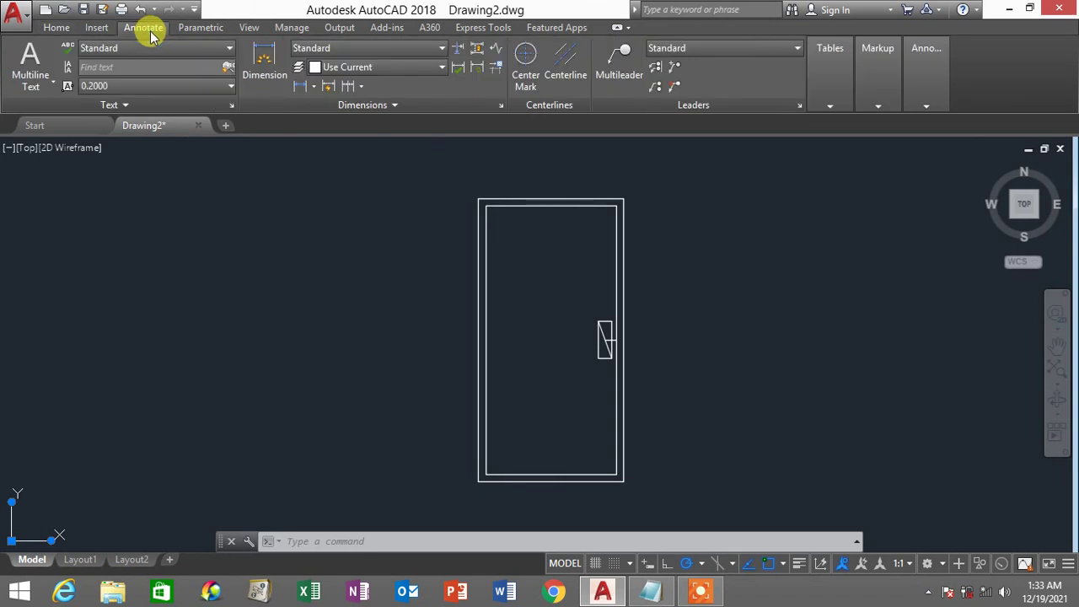
click(315, 87)
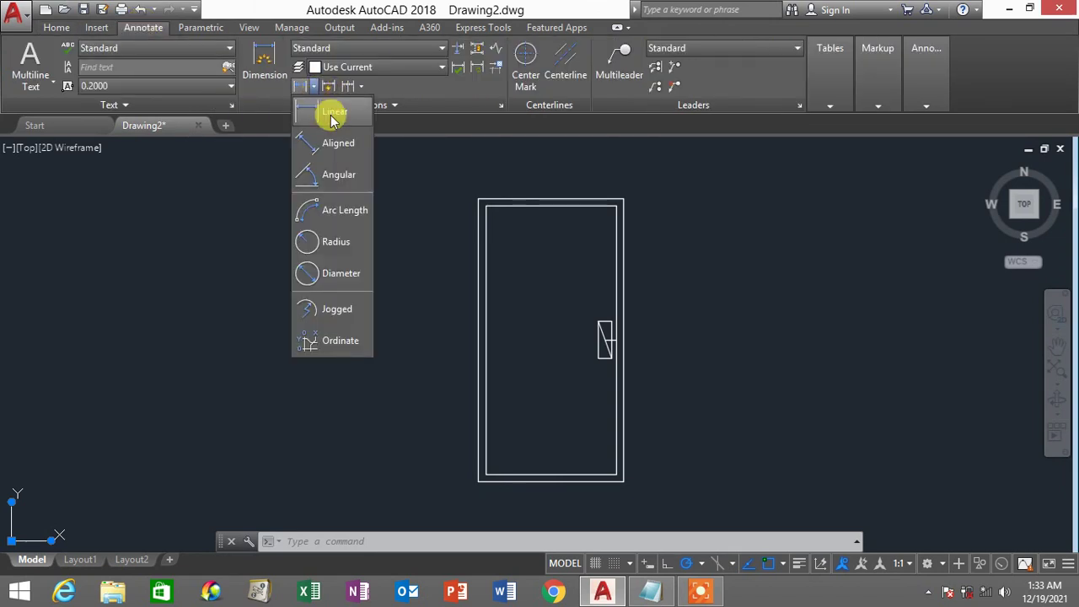
click(331, 117)
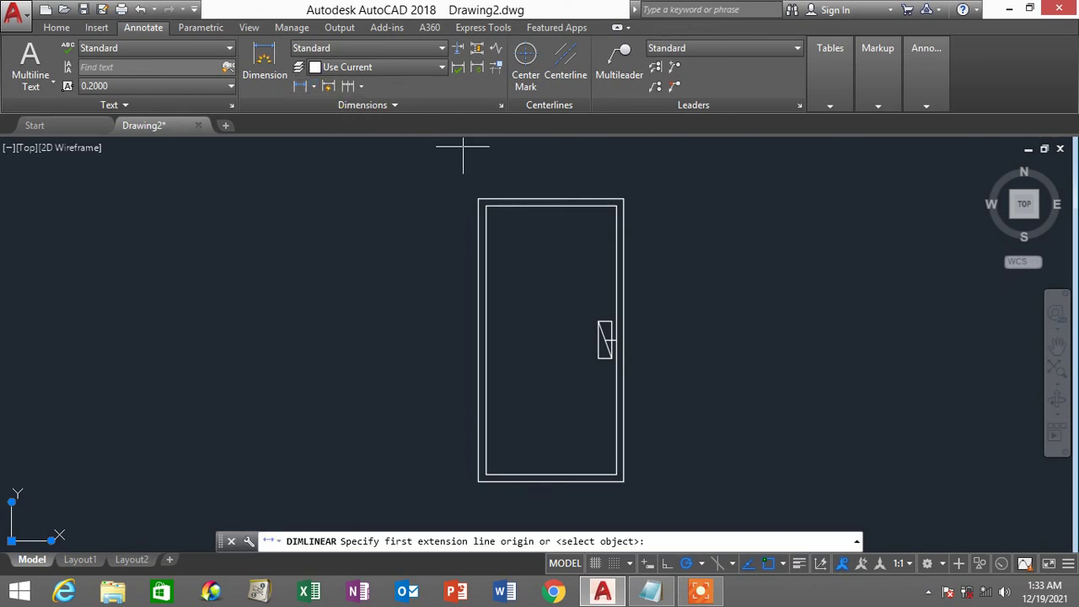
click(476, 196)
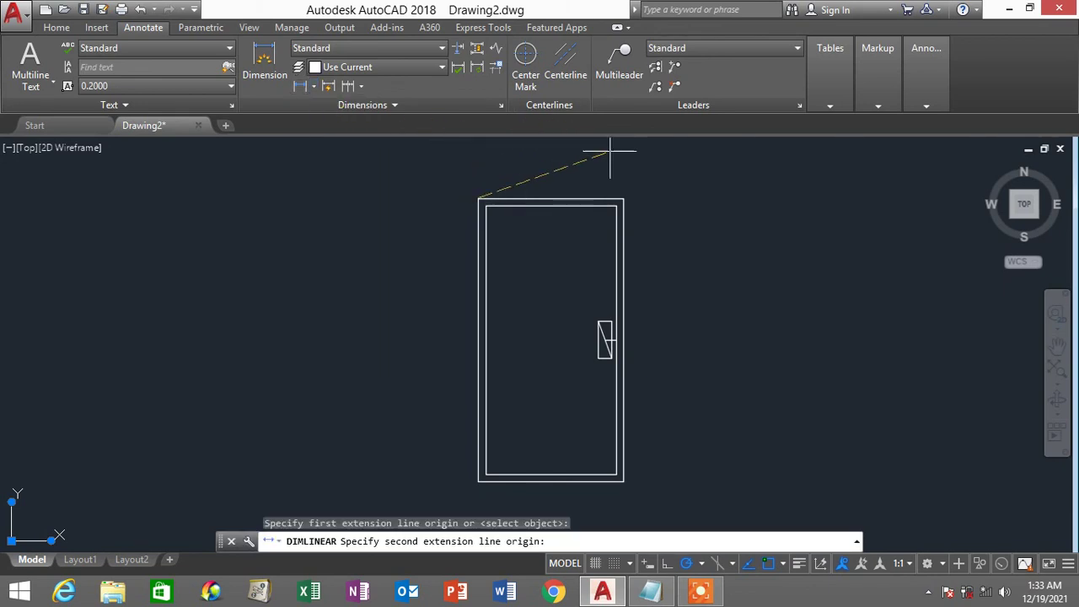
Place a linear dimension for the door's overall width above it and another for its full height along the right side.
click(624, 196)
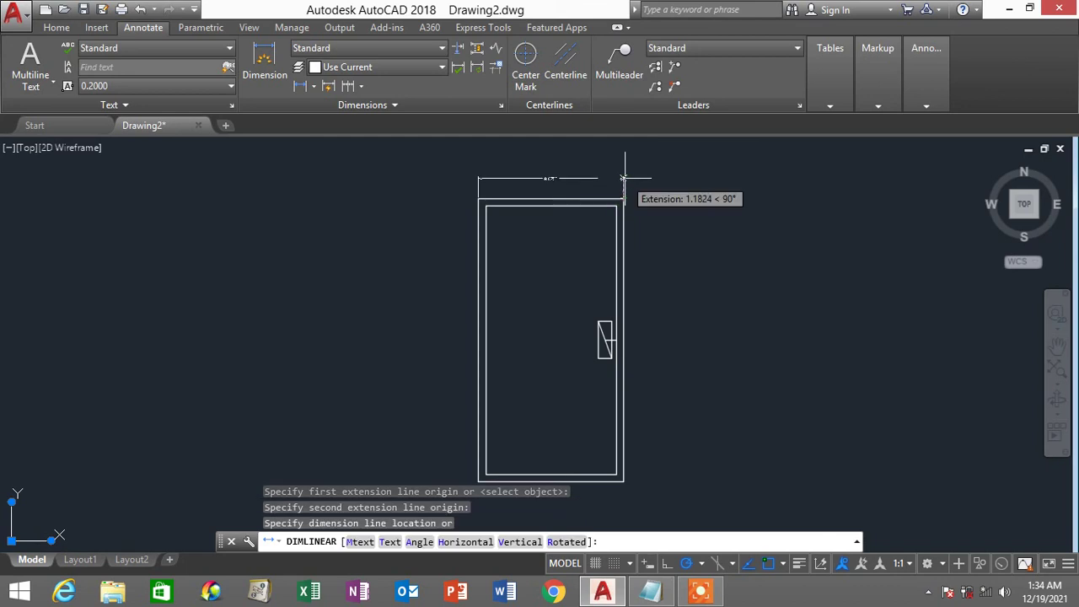
click(621, 176)
click(312, 88)
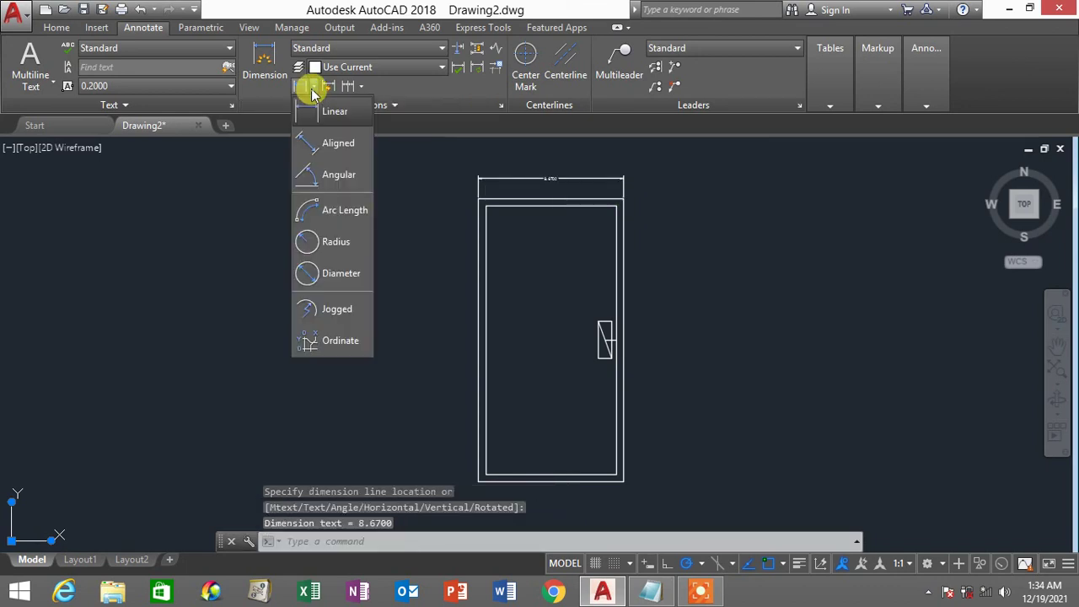
click(331, 115)
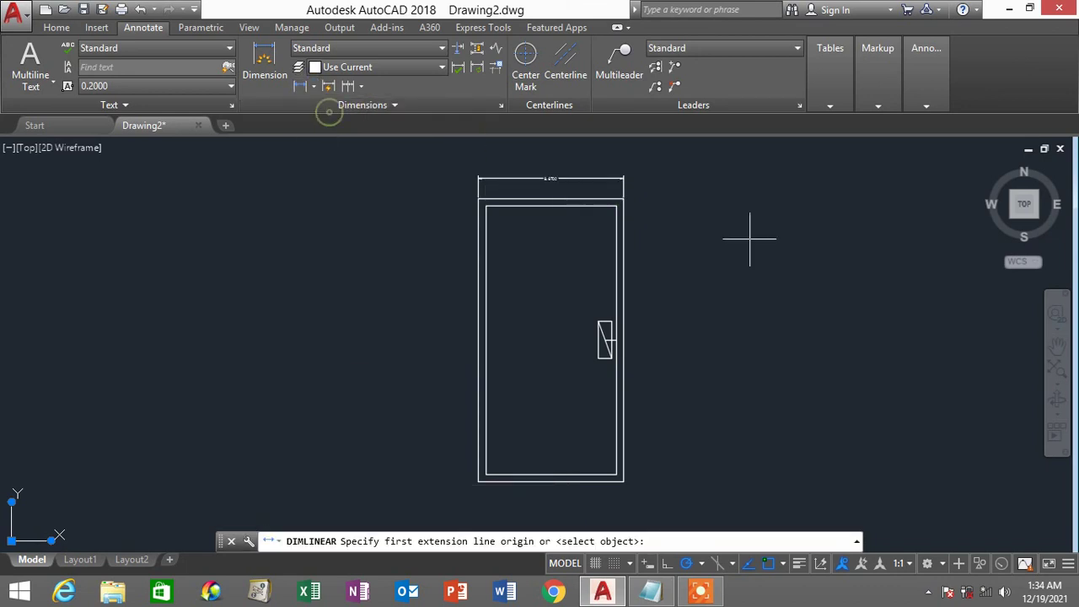
click(624, 198)
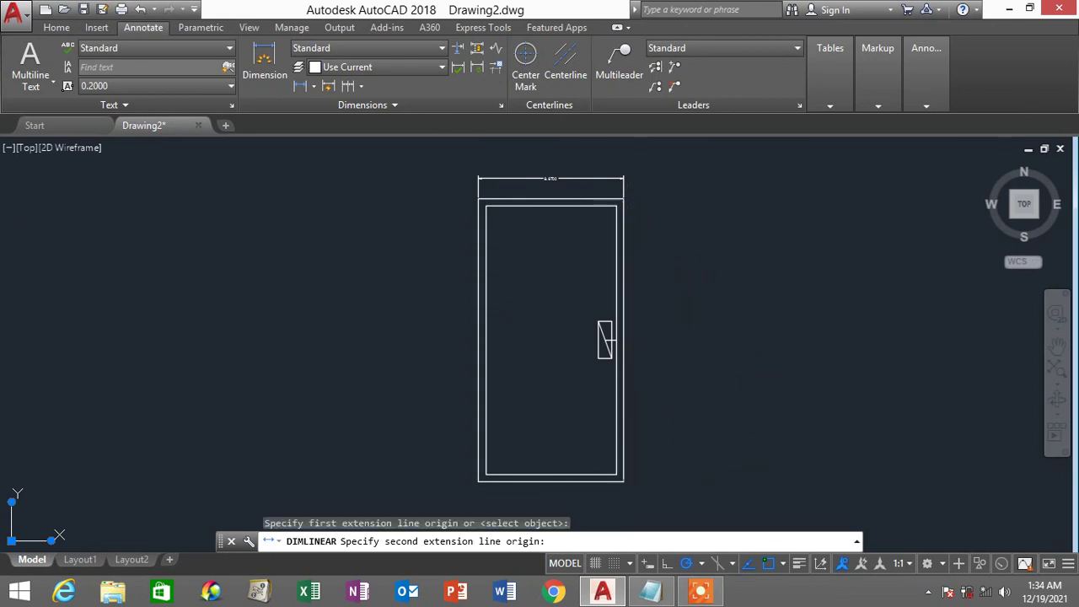
click(623, 480)
click(646, 481)
Select the width dimension above the door and open its full properties.
scroll(663, 312, up, 2)
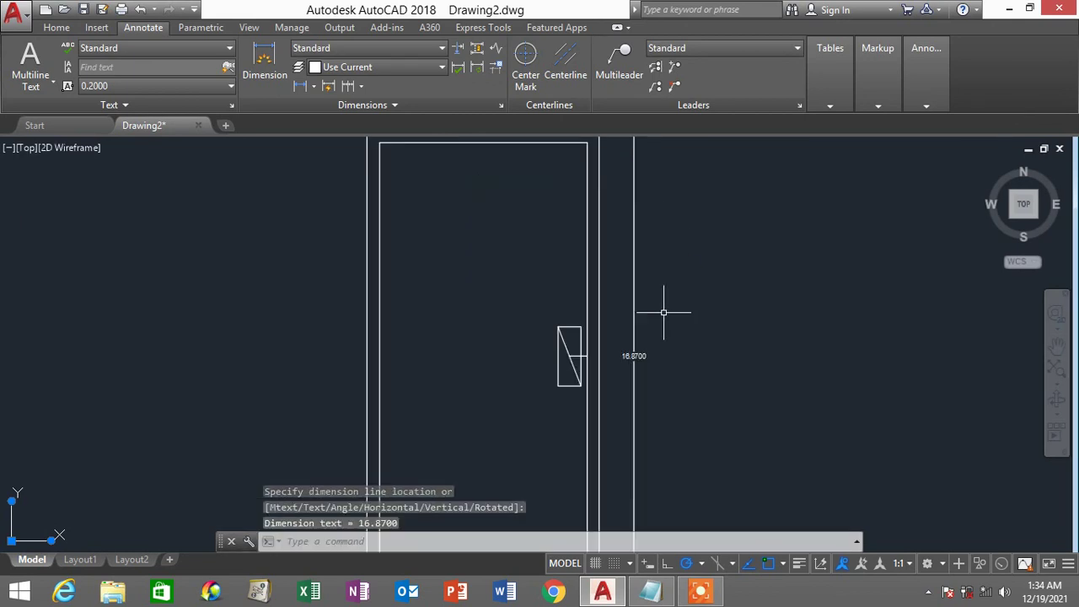
scroll(660, 312, down, 2)
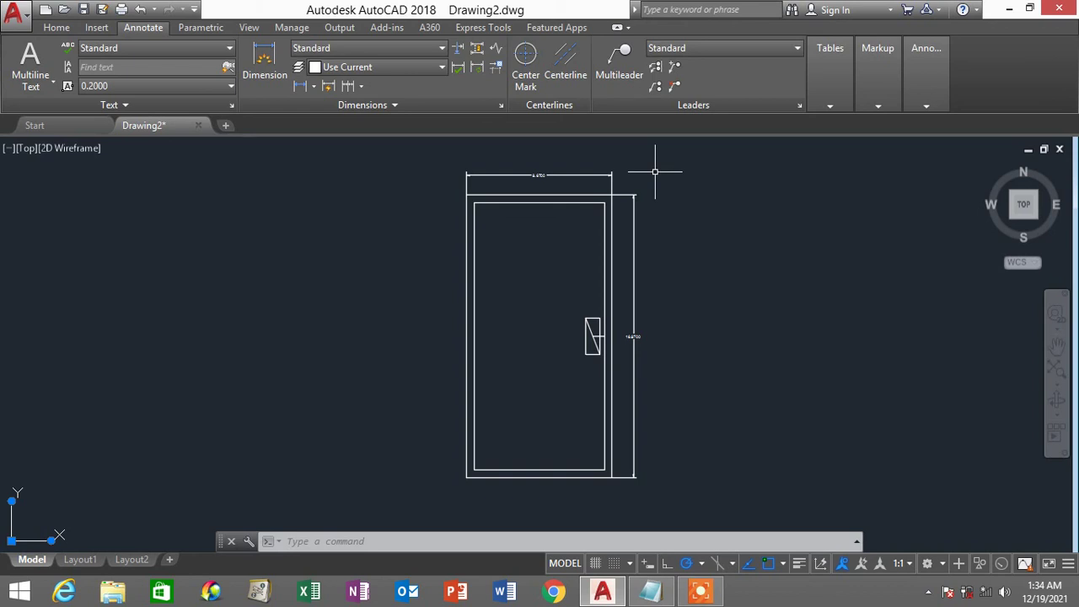
scroll(434, 174, up, 5)
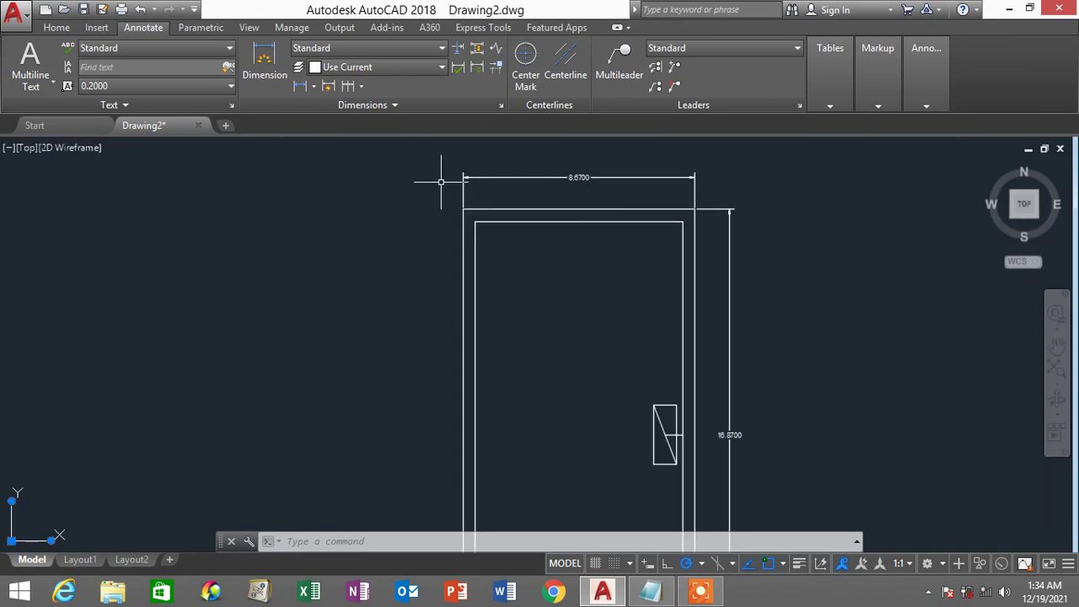
scroll(599, 190, down, 6)
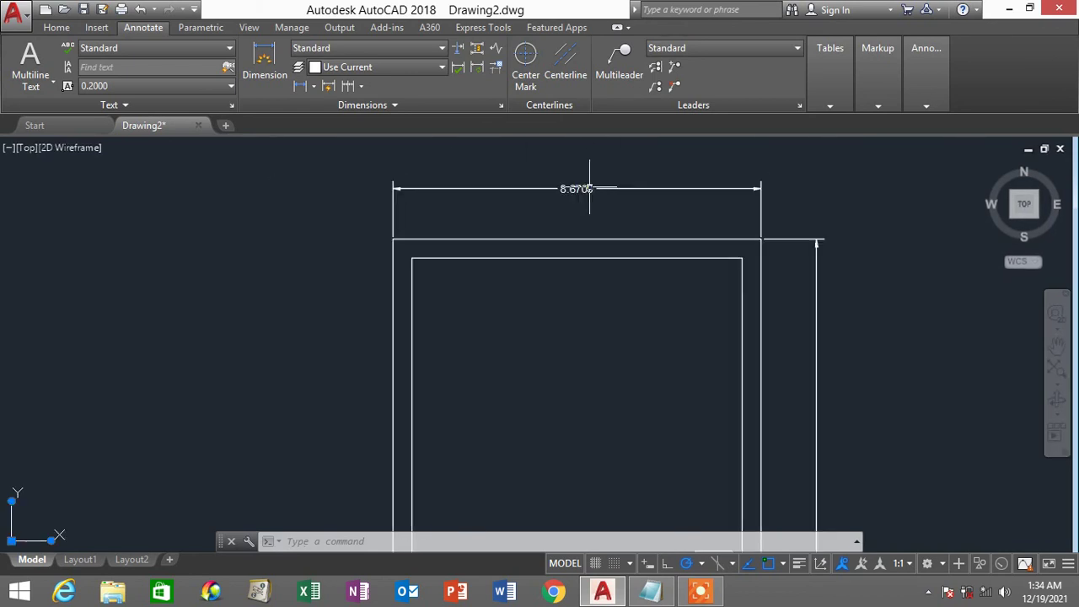
scroll(594, 181, up, 4)
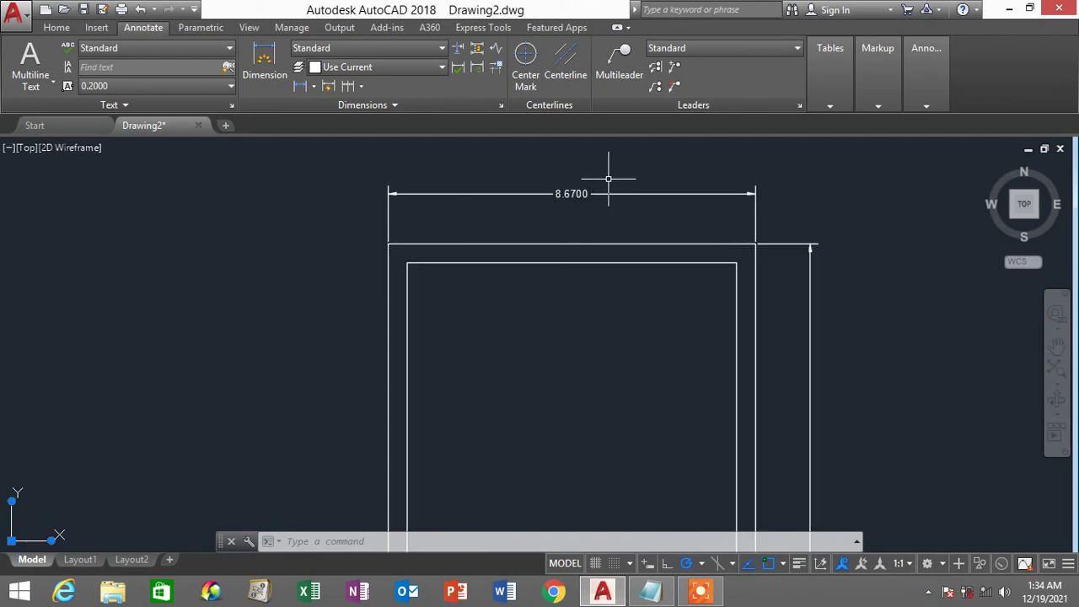
scroll(611, 177, down, 2)
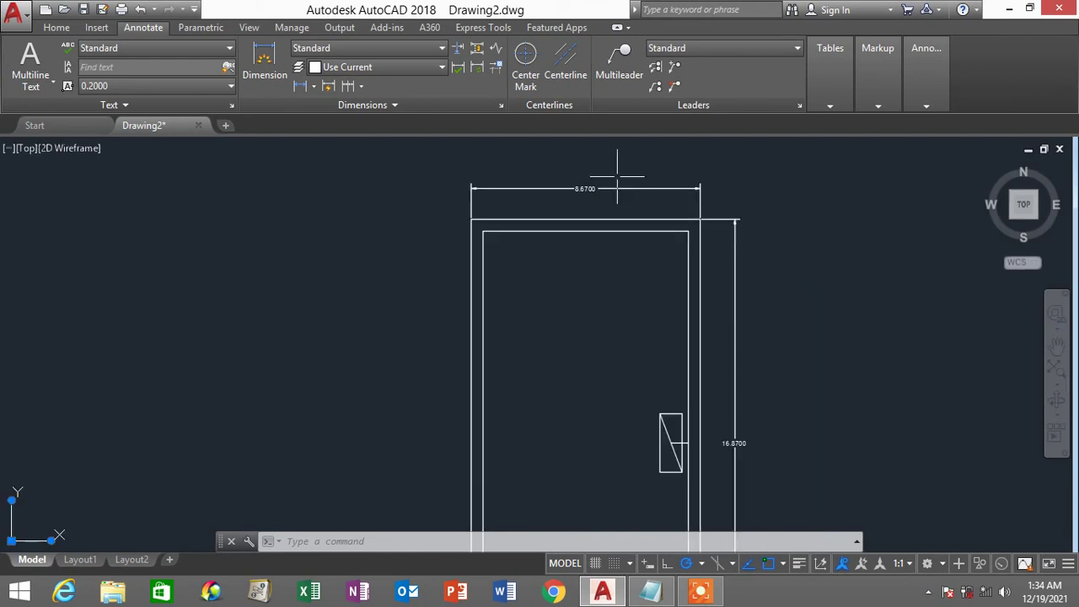
click(669, 189)
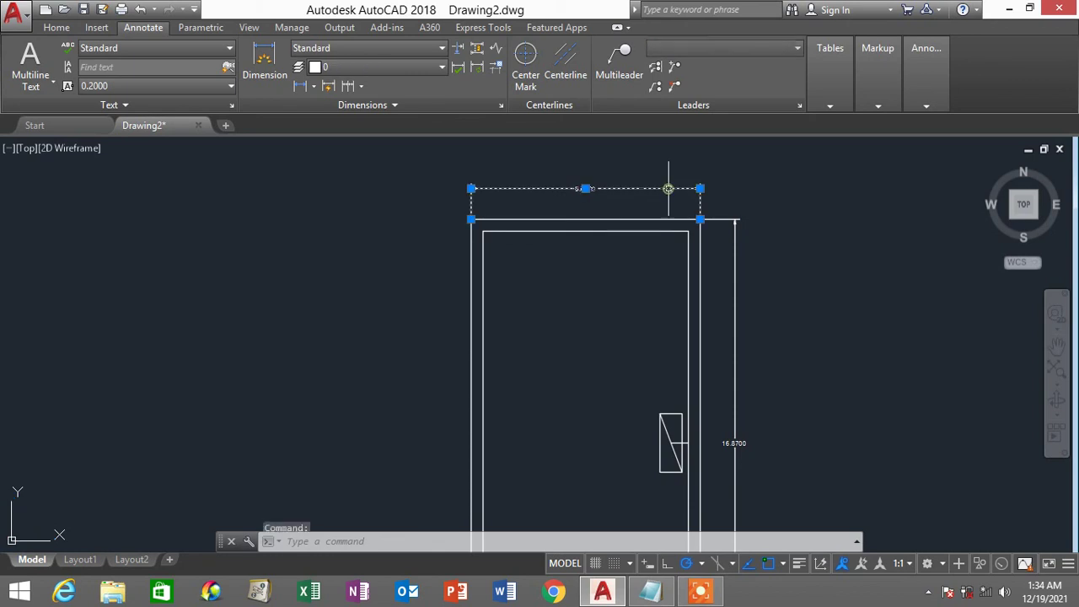
right_click(910, 278)
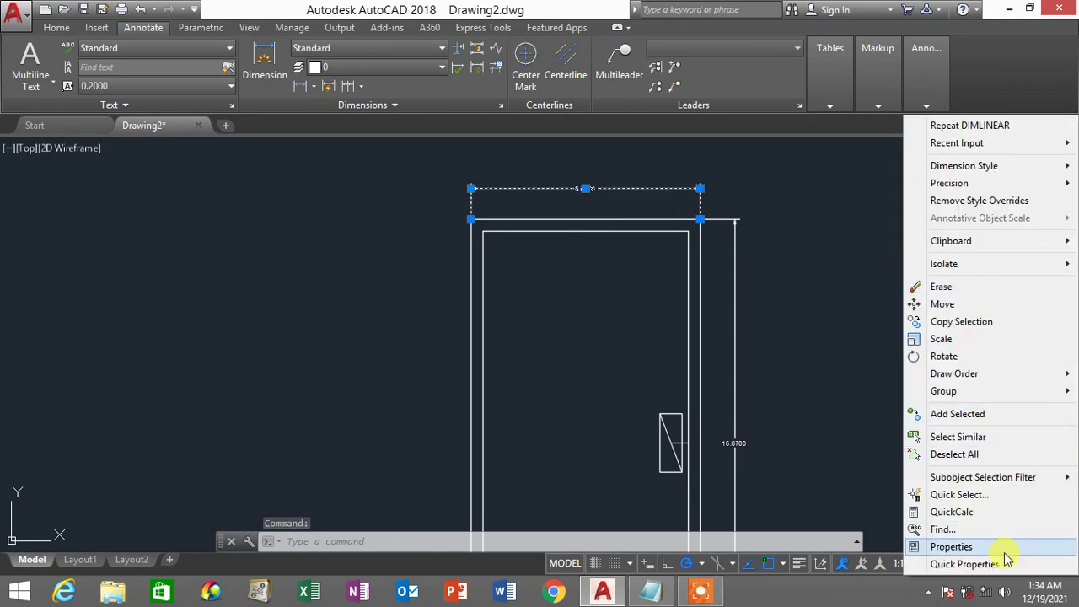
click(750, 204)
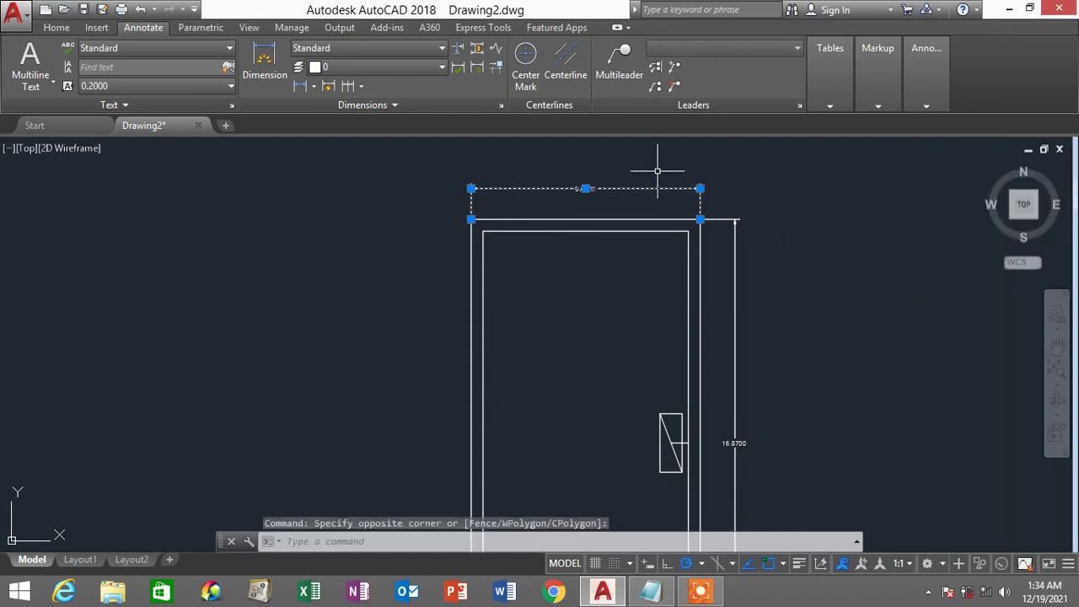
right_click(841, 325)
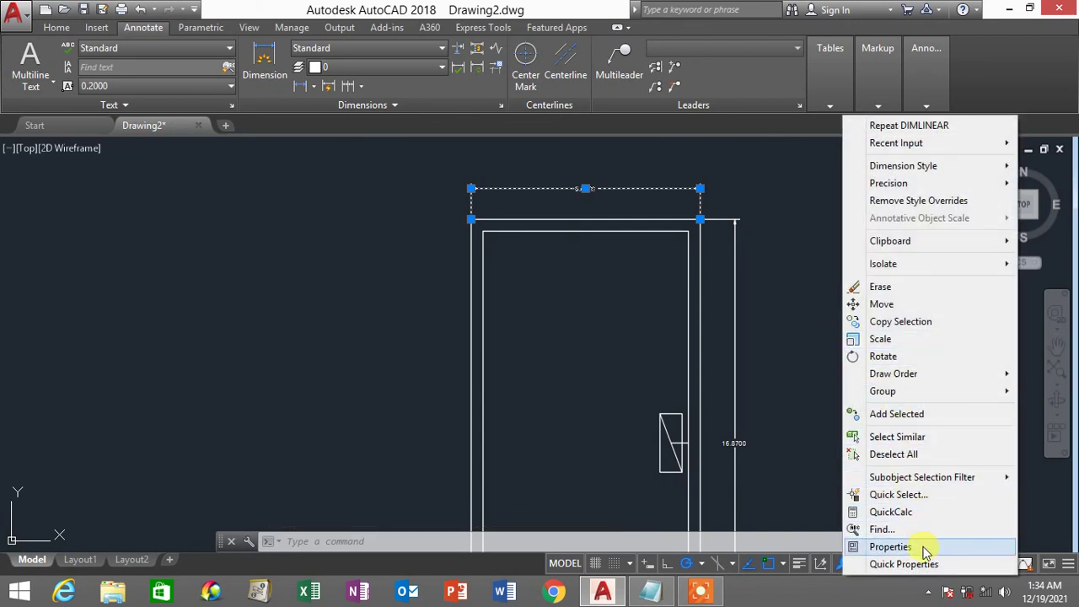
click(890, 546)
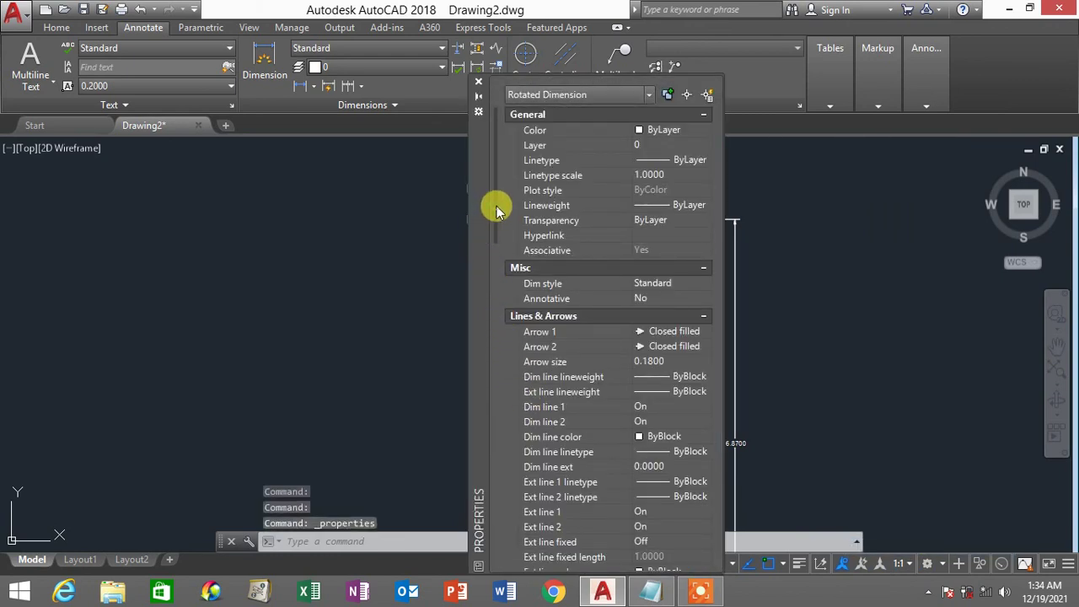
Set both the text height and the arrow size of the width dimension to 0.5.
drag(498, 210, 498, 303)
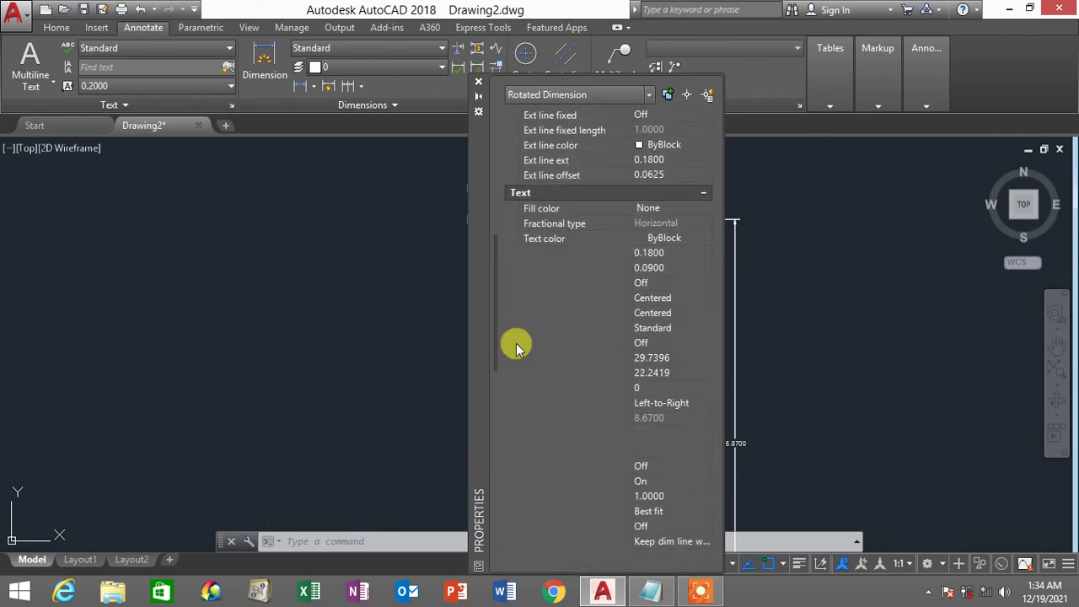
click(654, 253)
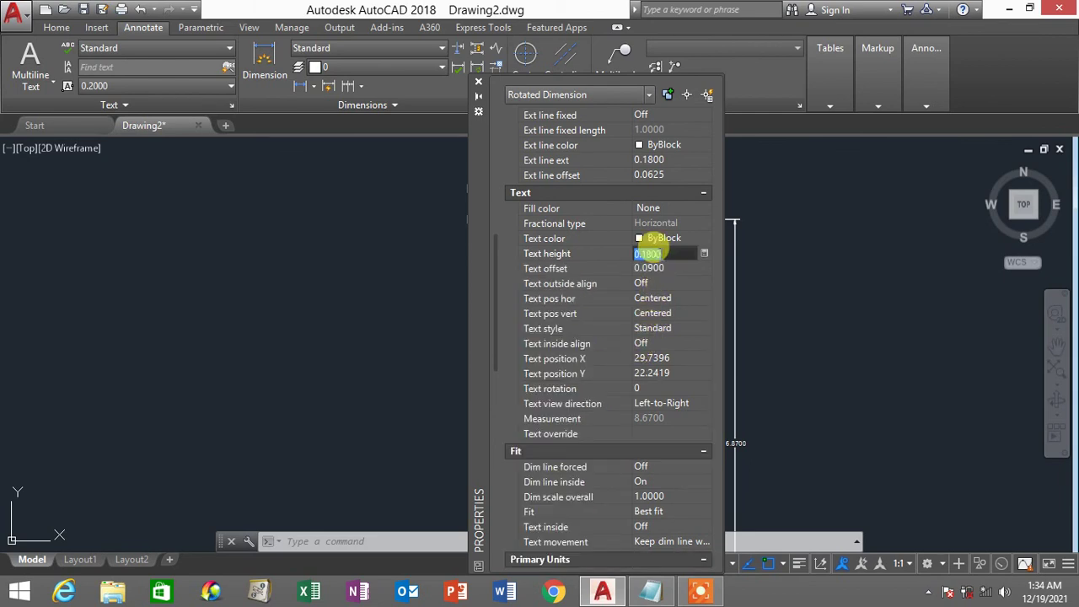
text(0.5)
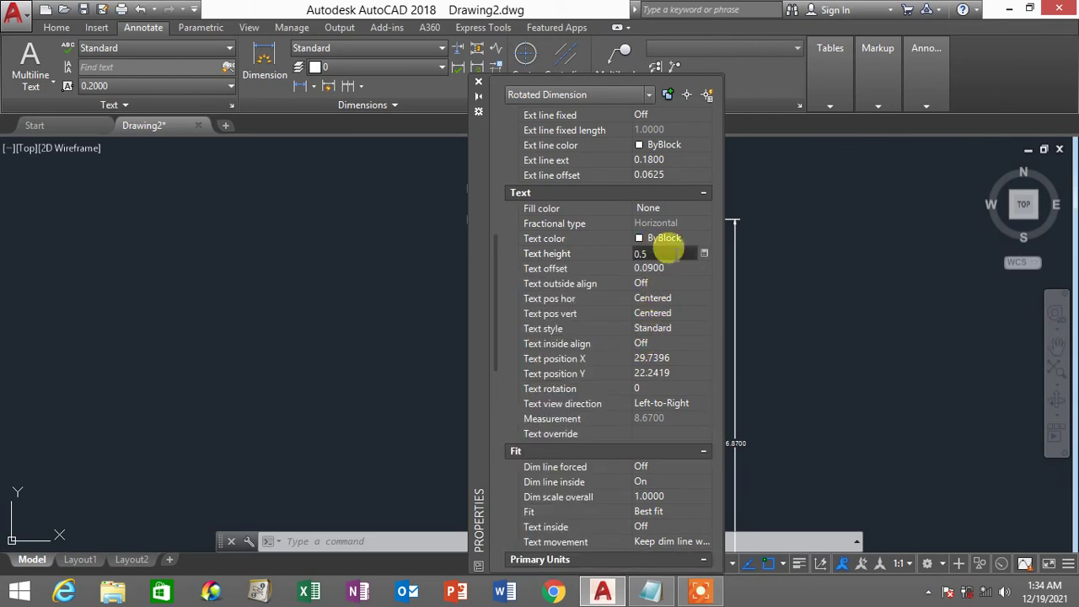
drag(674, 254, 517, 282)
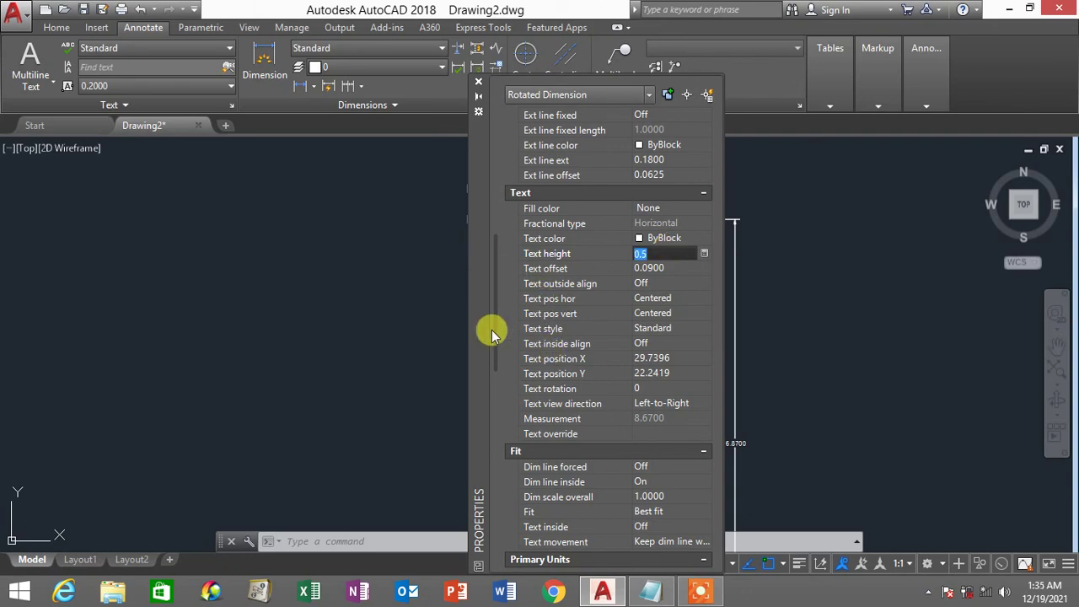
mouse_move(492, 328)
mouse_down()
mouse_move(489, 416)
mouse_move(491, 243)
mouse_up()
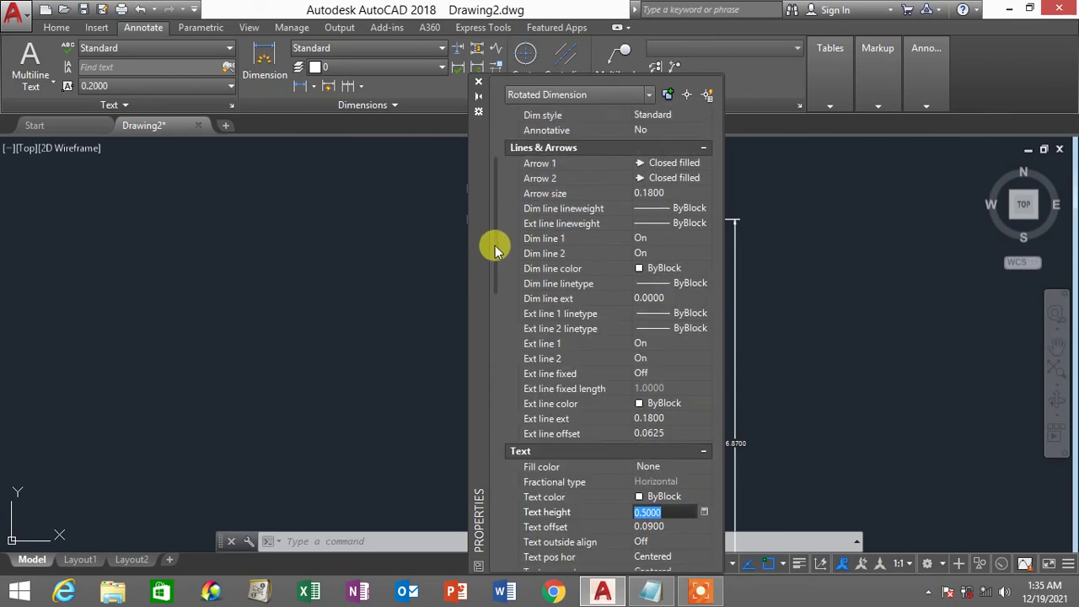
click(659, 190)
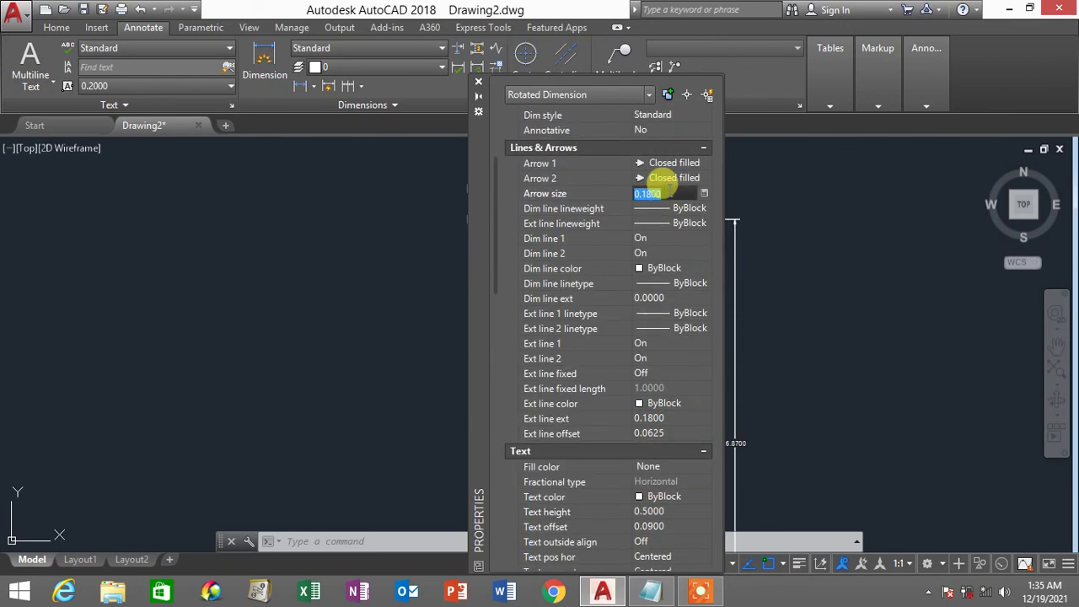
text(0.5)
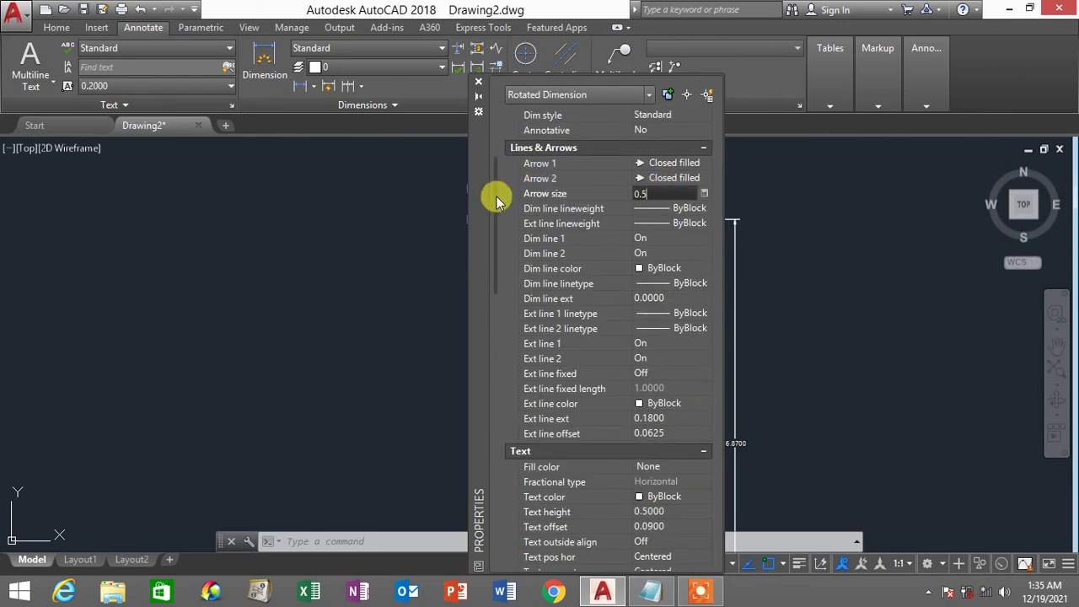
Set the width dimension's primary units precision to 0.00, then close the properties and deselect the dimension.
drag(495, 200, 493, 387)
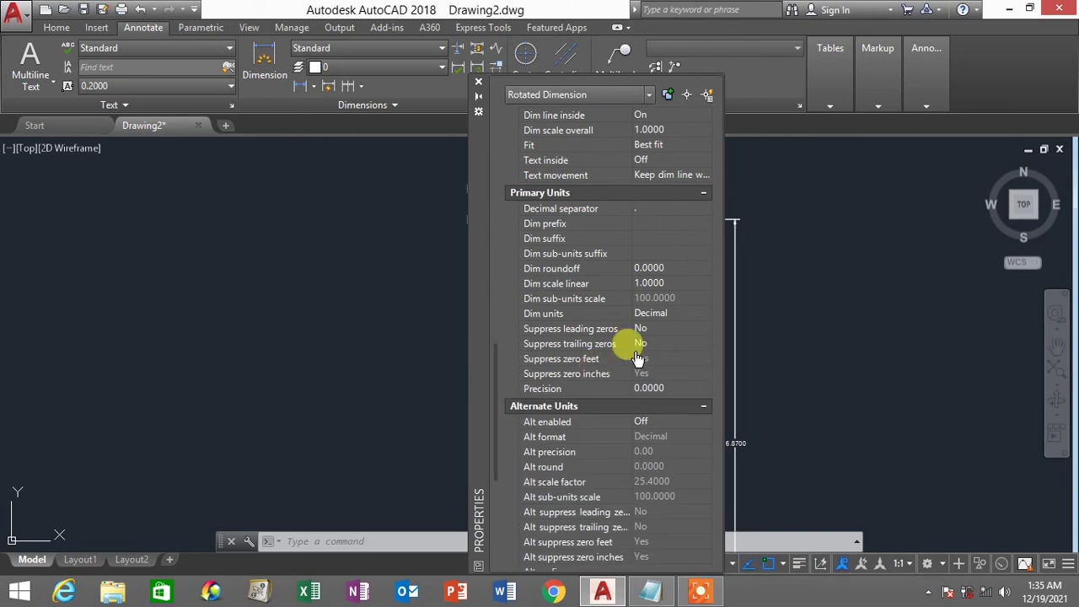
click(671, 388)
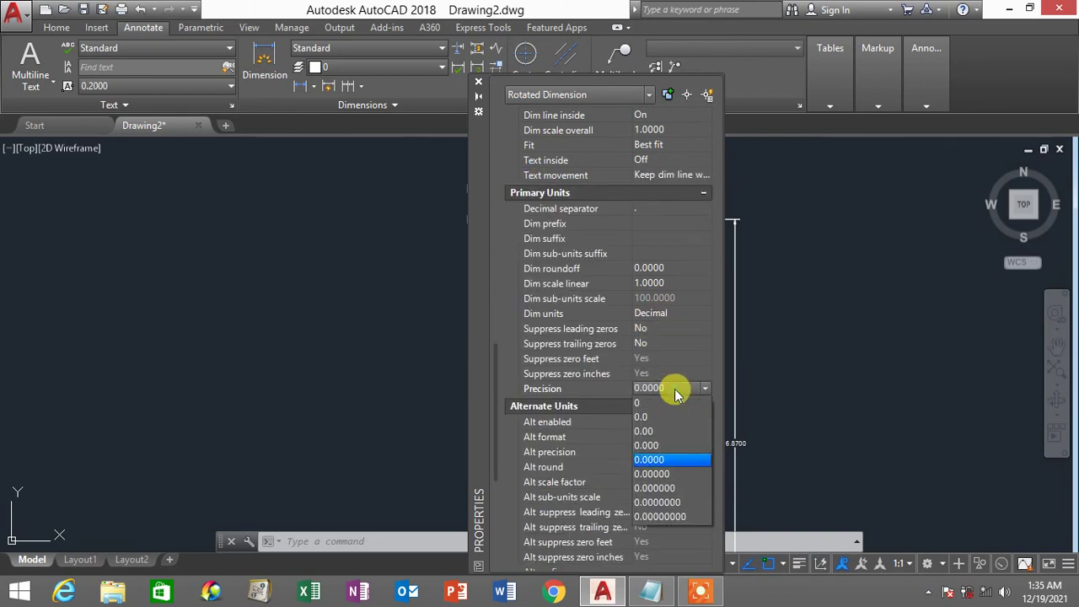
click(672, 431)
click(478, 81)
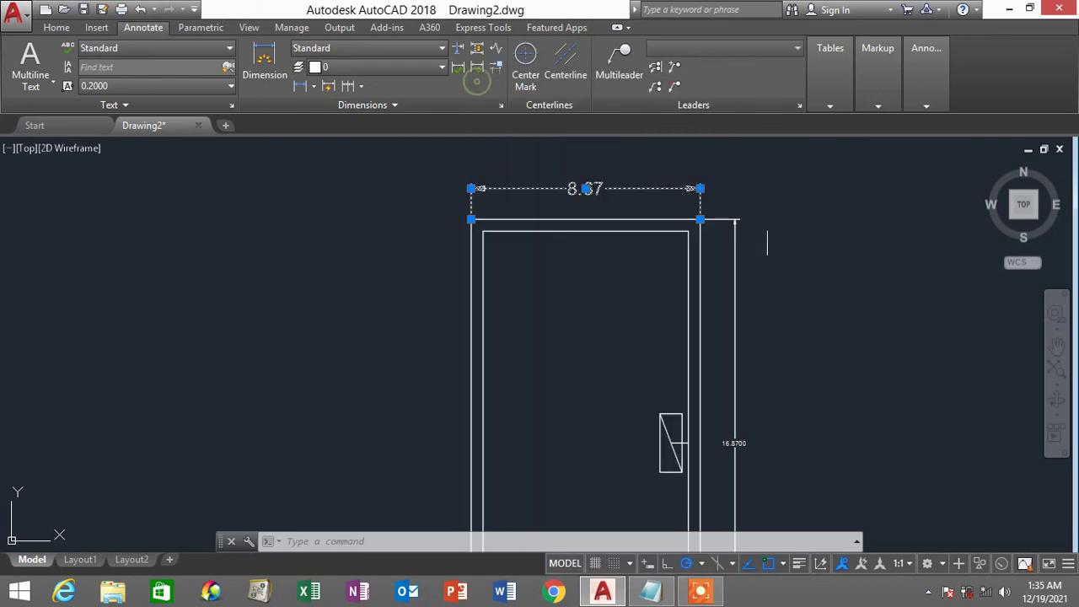
key(Escape)
Open the properties of the door's height dimension and set its arrow size to 0.5.
scroll(767, 219, down, 2)
scroll(766, 219, up, 2)
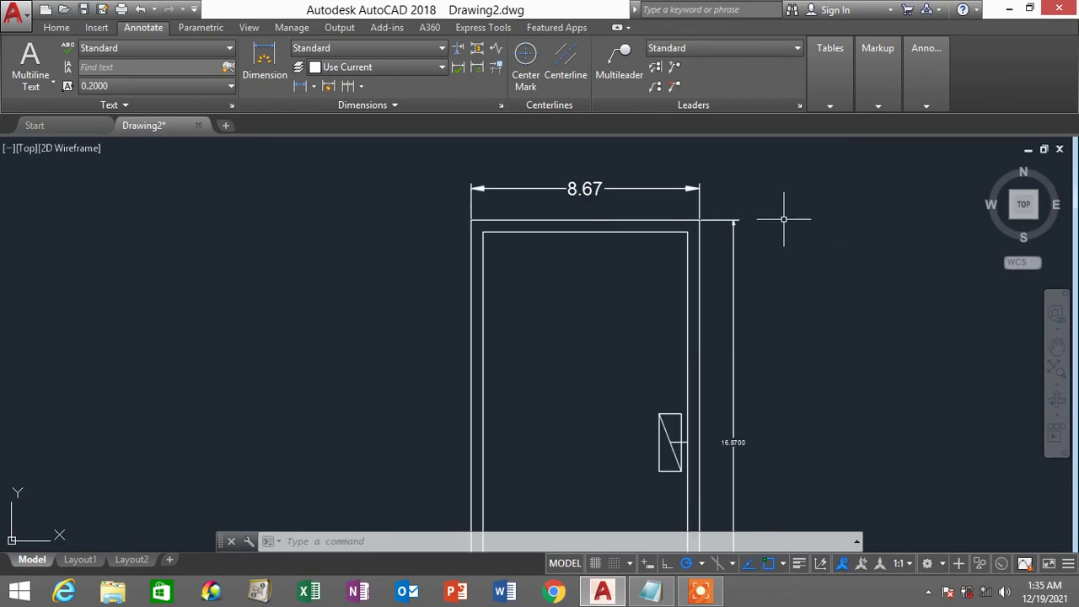
middle_drag(784, 219, 680, 198)
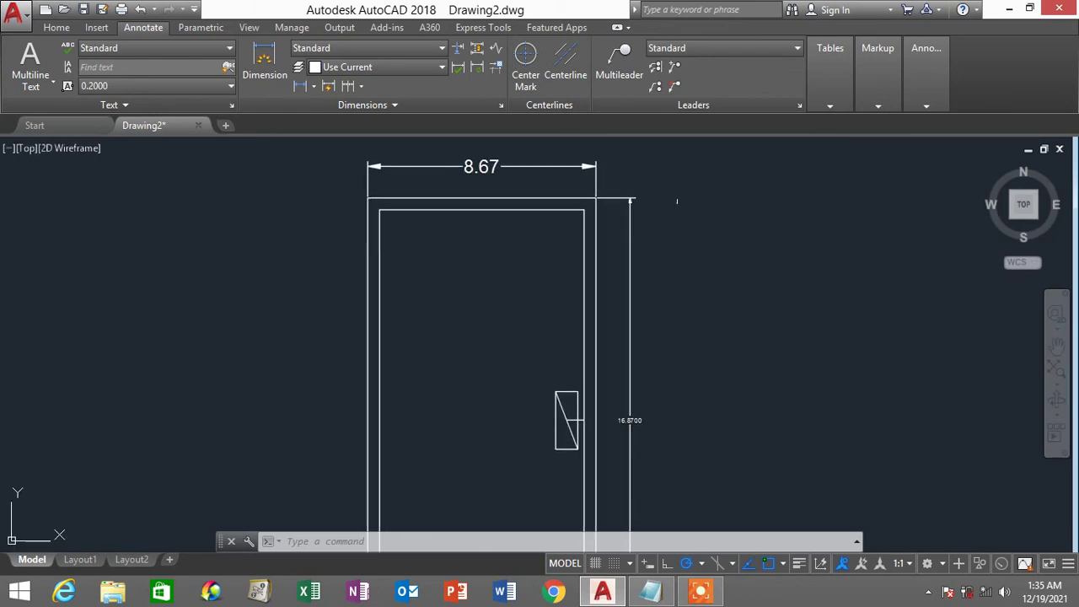
click(630, 256)
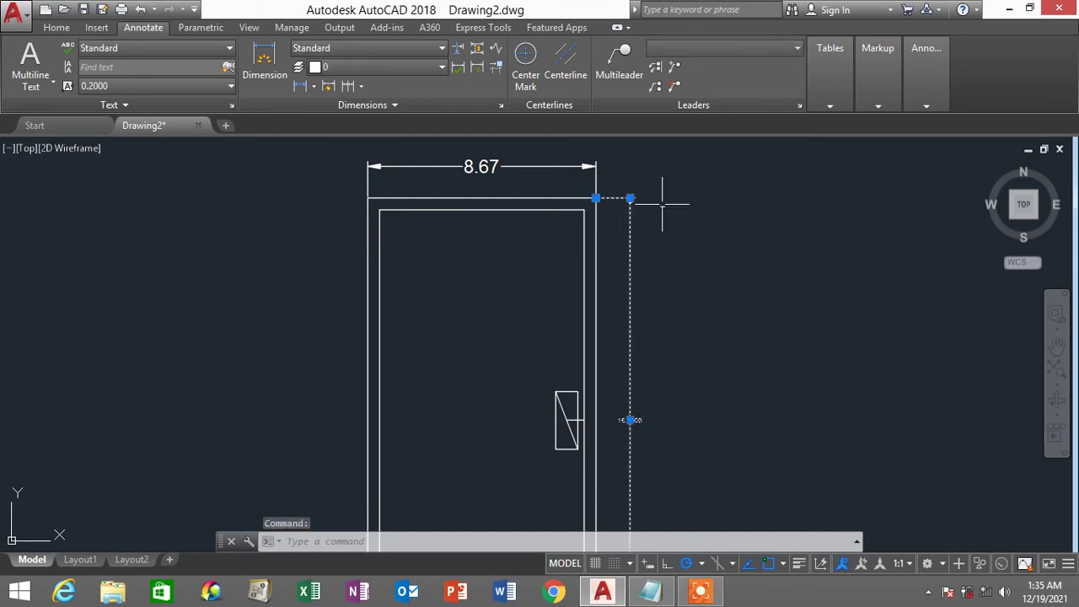
right_click(825, 300)
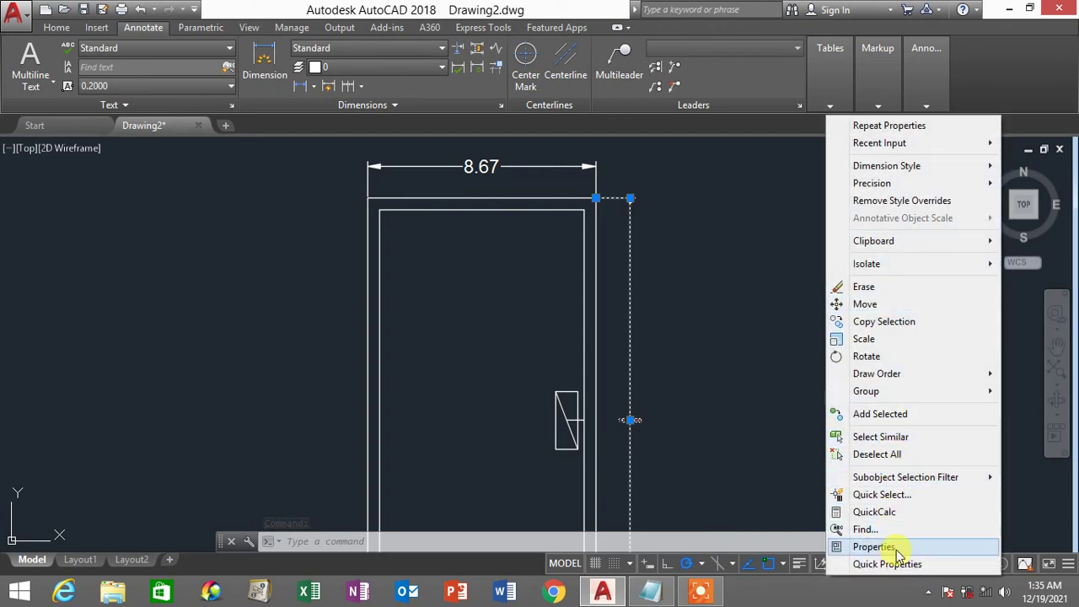
click(874, 546)
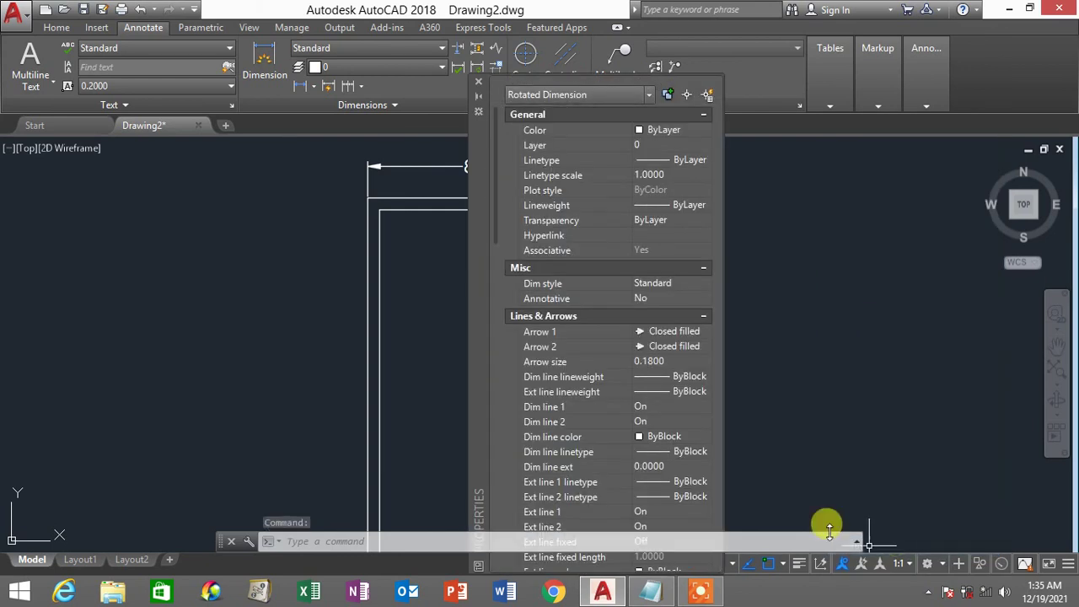
click(665, 361)
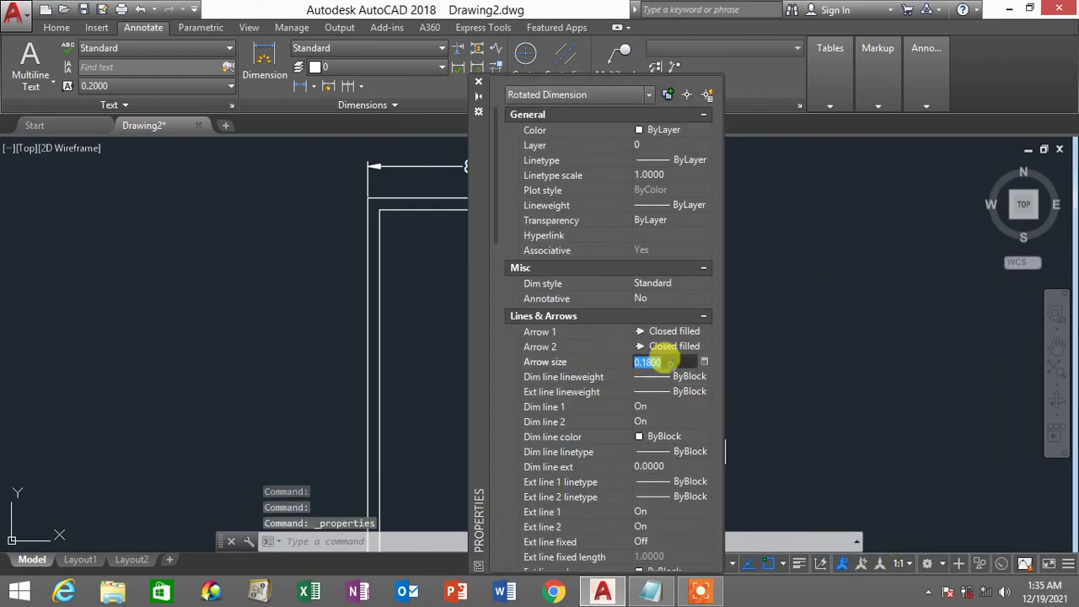
text(0.5)
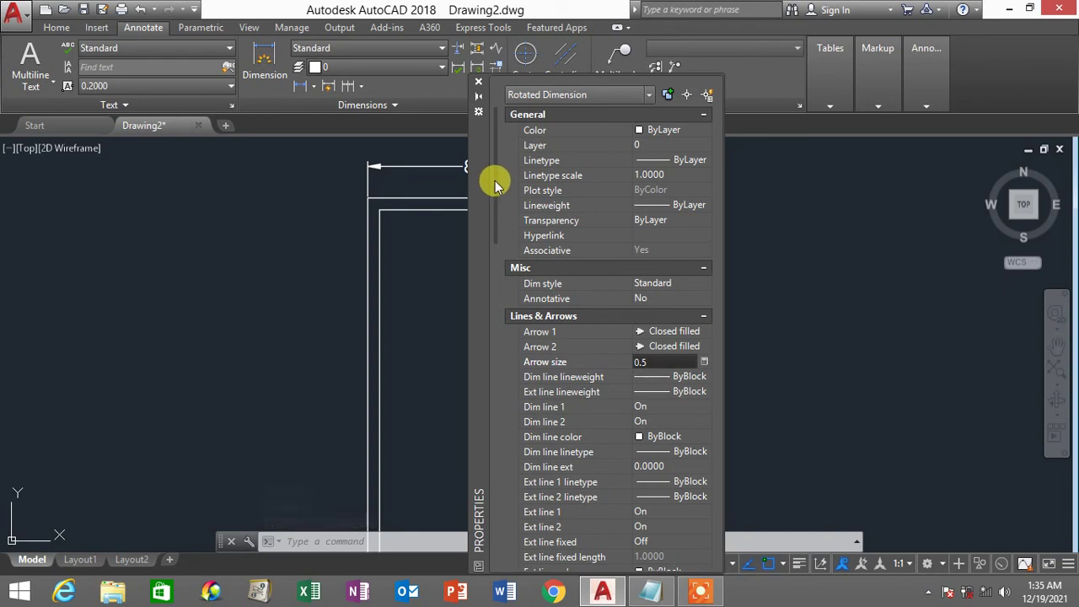
key(Return)
Set the text height of the door's height dimension to 0.5.
scroll(494, 198, down, 2)
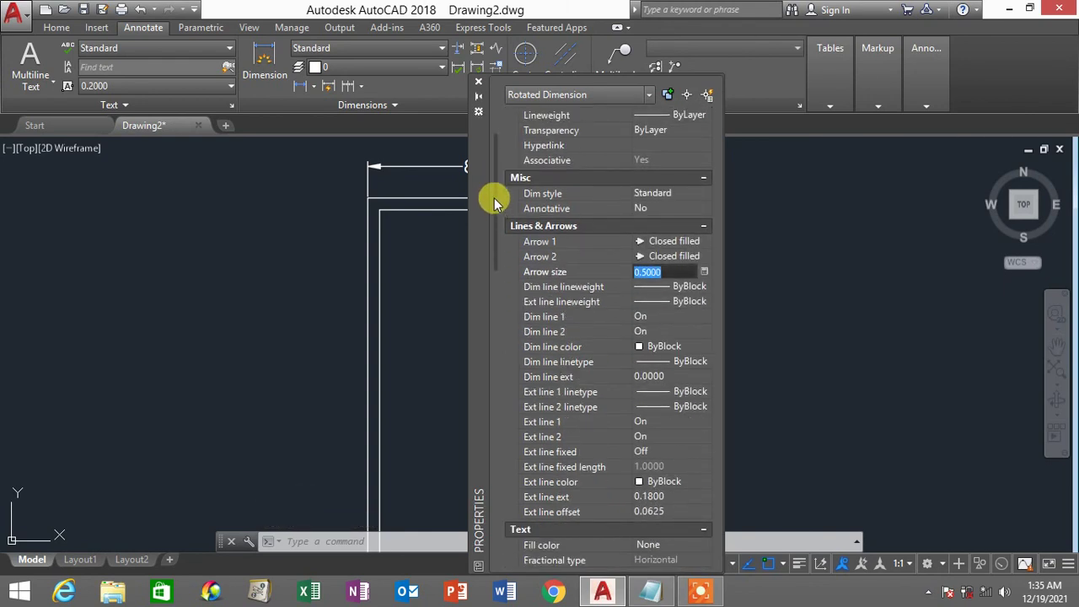
drag(495, 210, 495, 318)
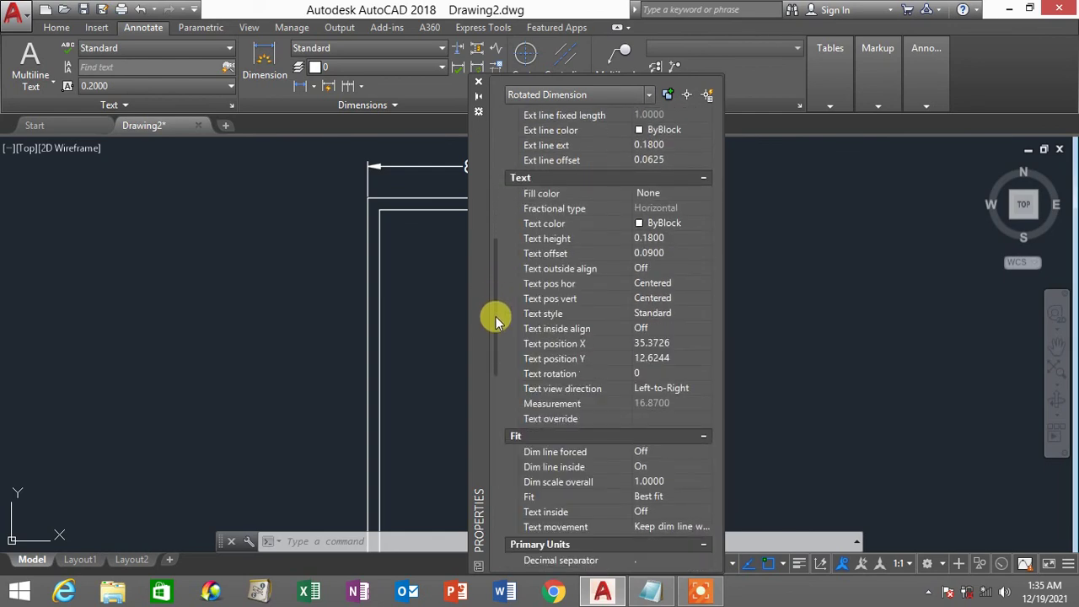
click(664, 239)
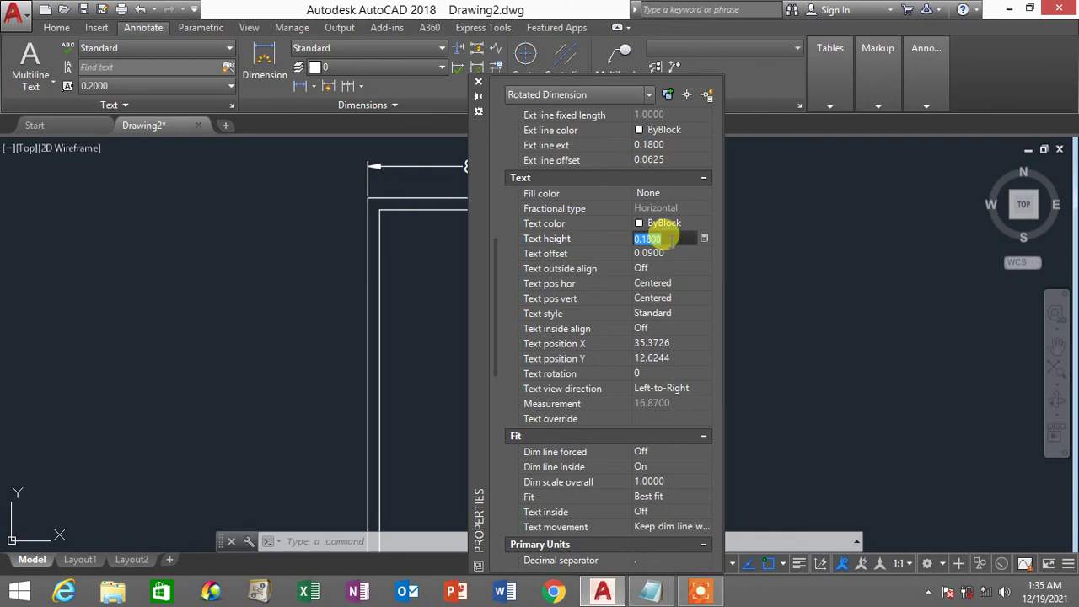
key(BackSpace)
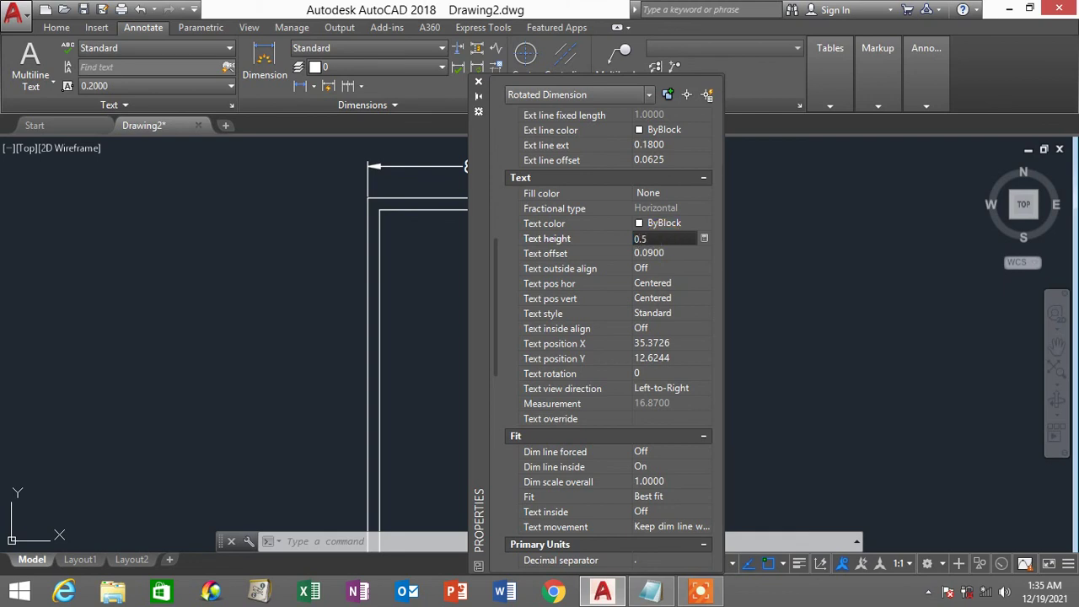
key(Return)
Set the height dimension's primary units precision to 0.00, then close the properties and deselect the dimension.
drag(498, 309, 494, 401)
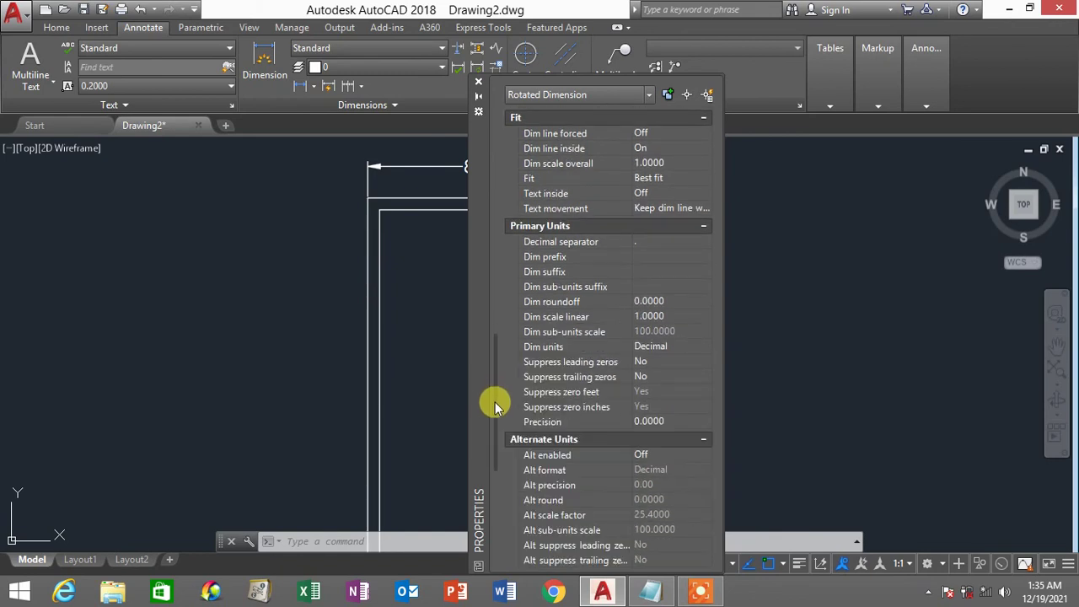
click(668, 428)
click(685, 427)
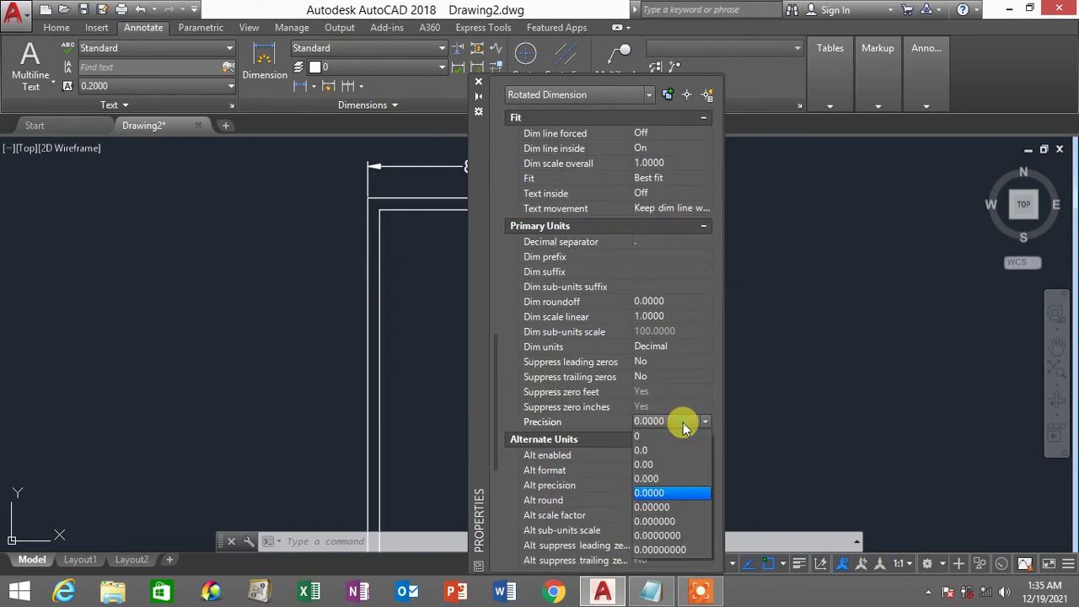
click(680, 466)
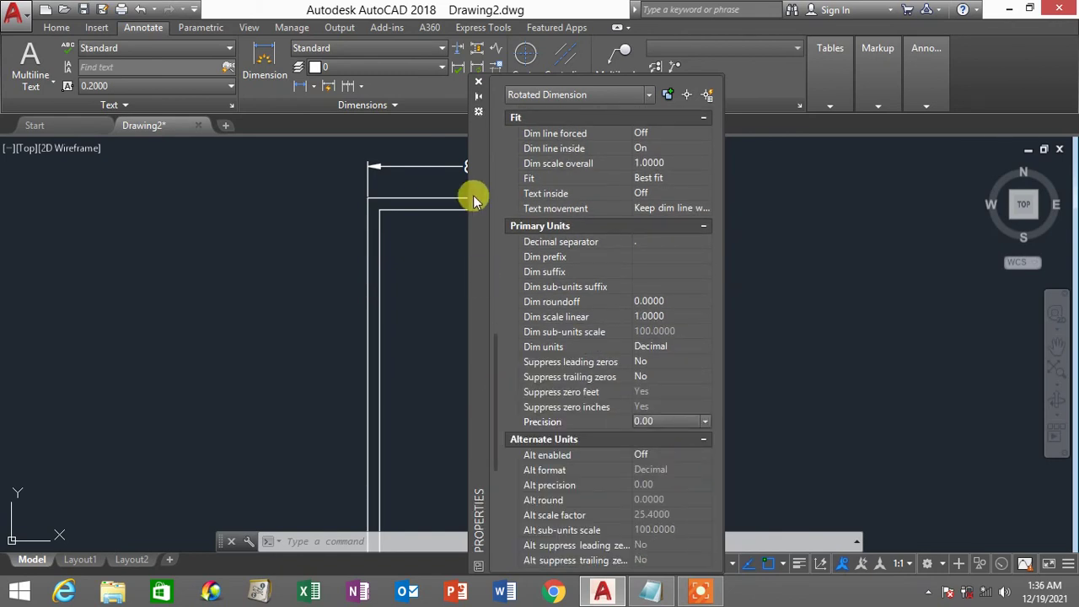
click(478, 82)
key(Escape)
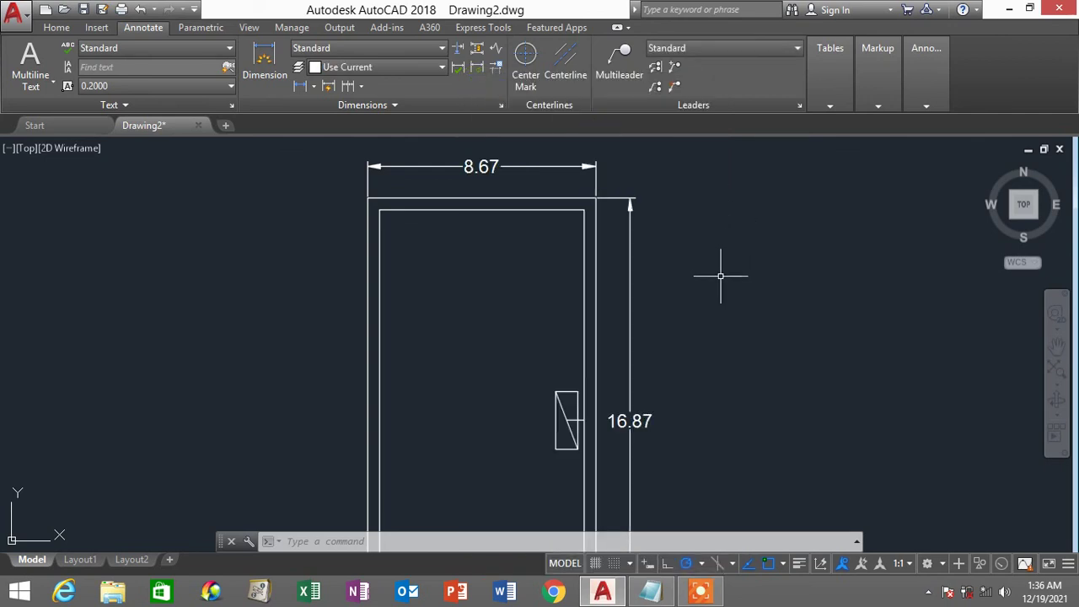
Add an aligned dimension along the diagonal line of the door handle's rectangle, placing it beside the handle inside the door panel.
scroll(720, 283, down, 2)
scroll(721, 283, up, 2)
scroll(721, 283, down, 2)
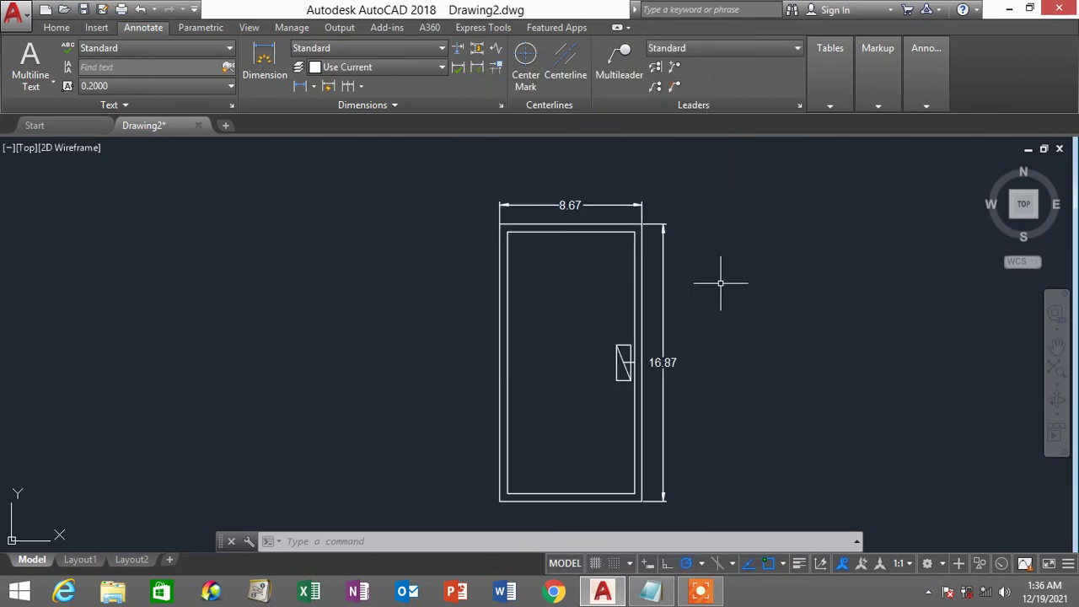
scroll(720, 283, up, 2)
scroll(607, 346, up, 2)
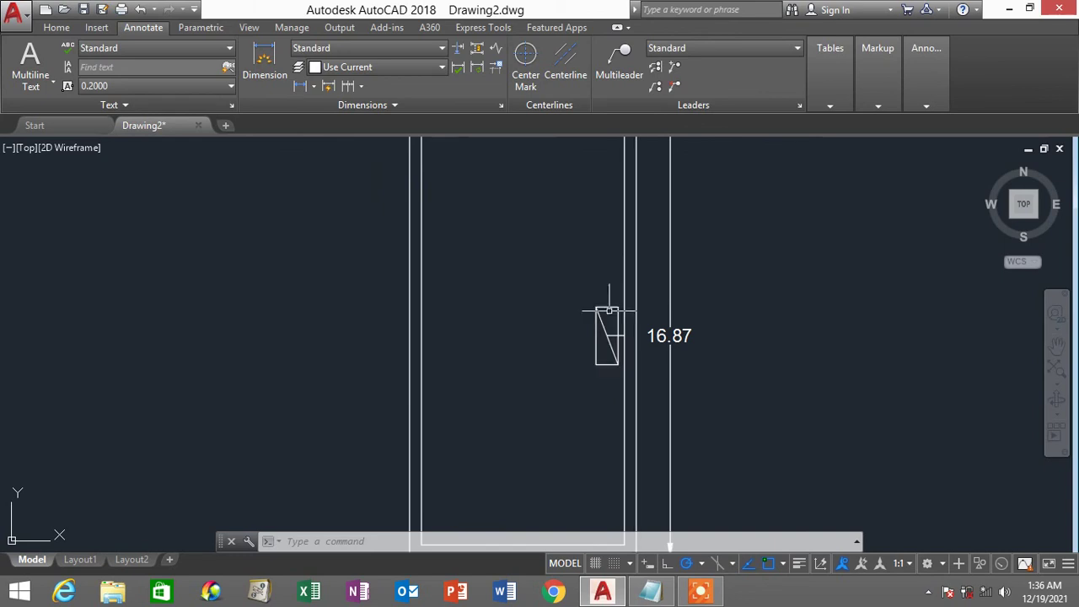
scroll(590, 309, up, 2)
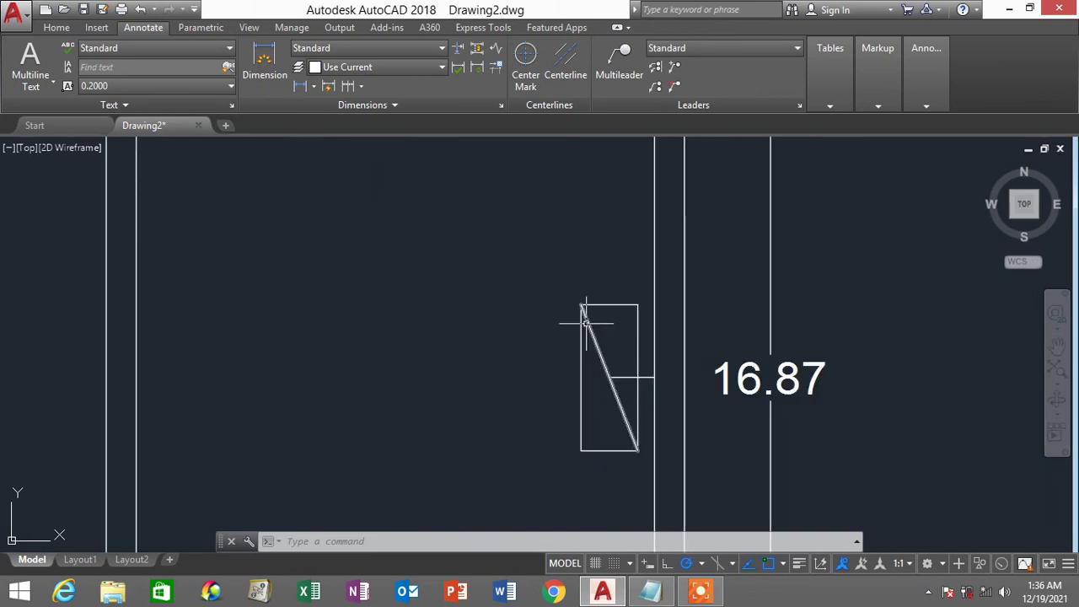
click(314, 87)
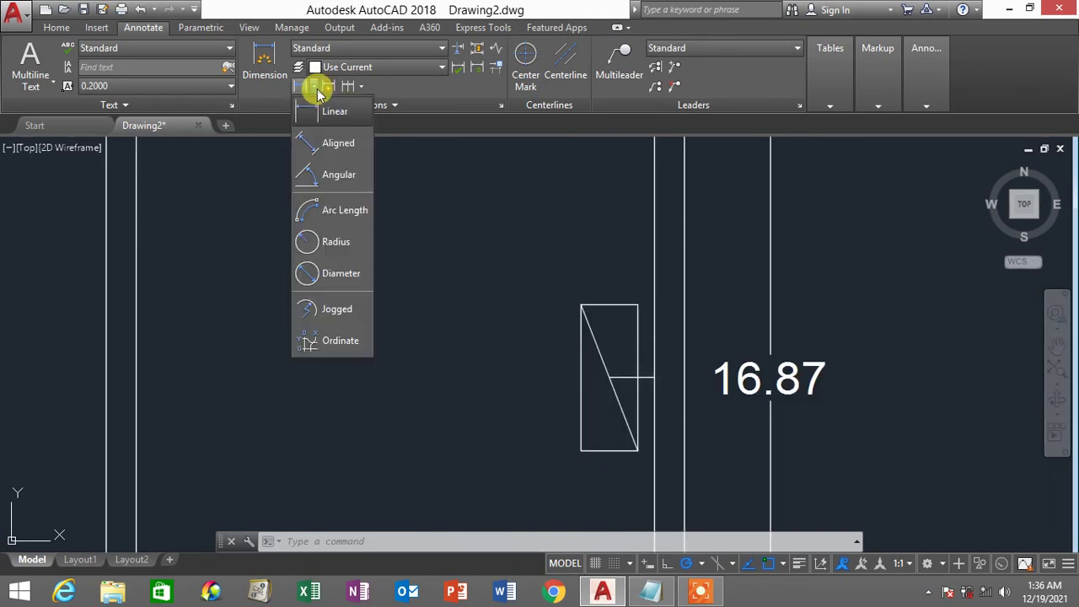
click(320, 148)
click(580, 305)
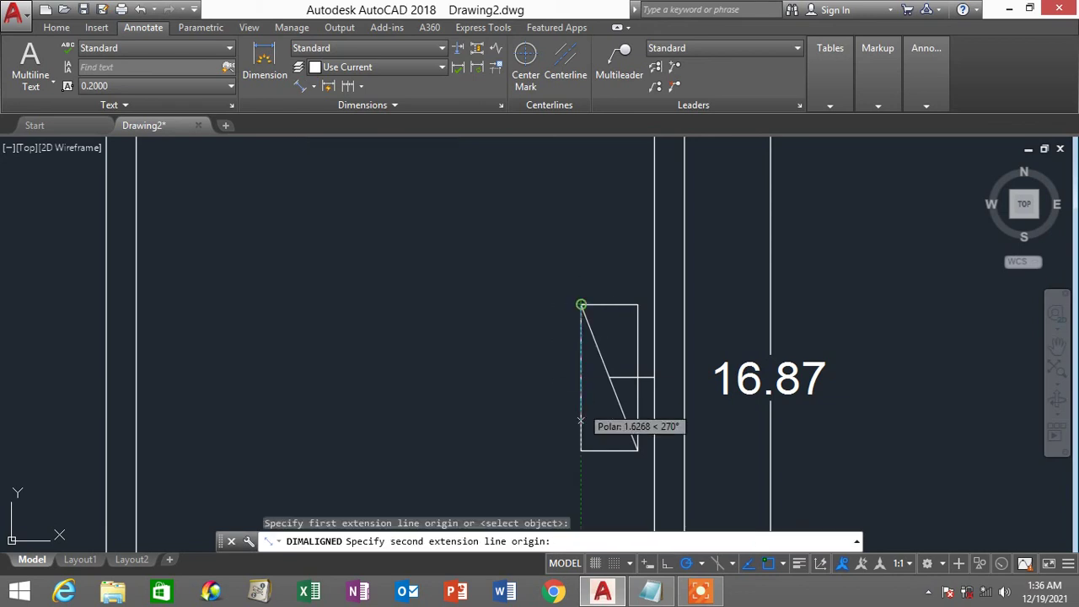
click(631, 442)
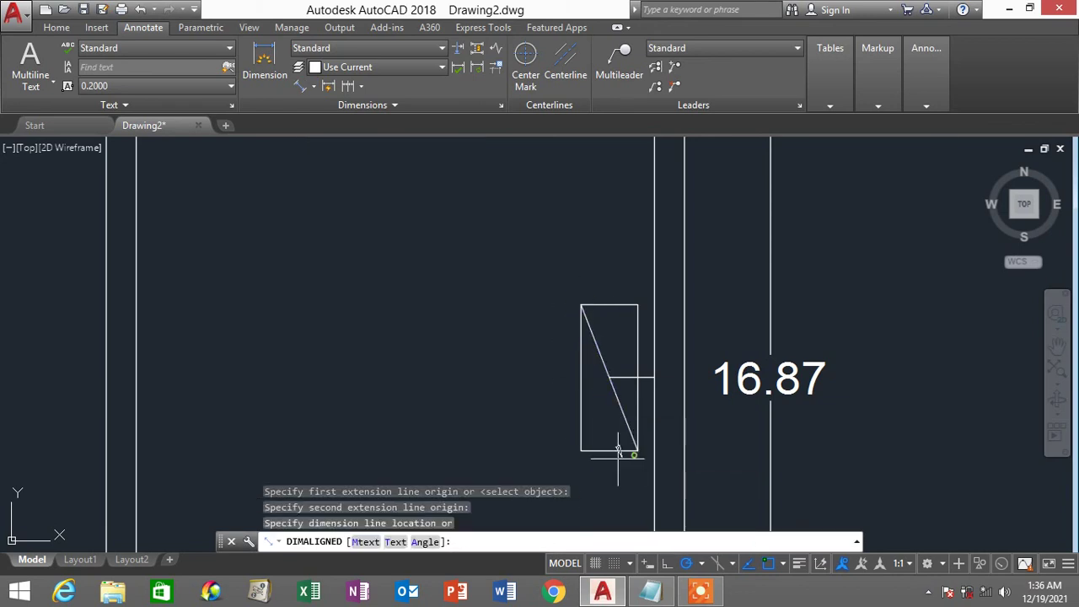
click(512, 408)
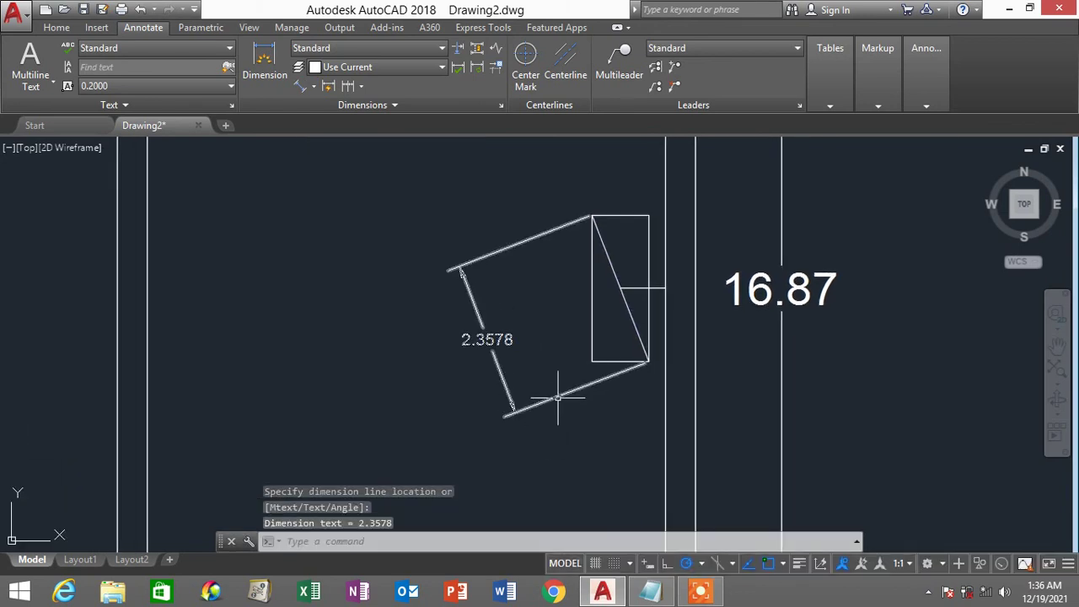
Open the properties of the handle diagonal's aligned dimension and set its arrow size to 0.5.
click(557, 397)
right_click(309, 337)
click(386, 546)
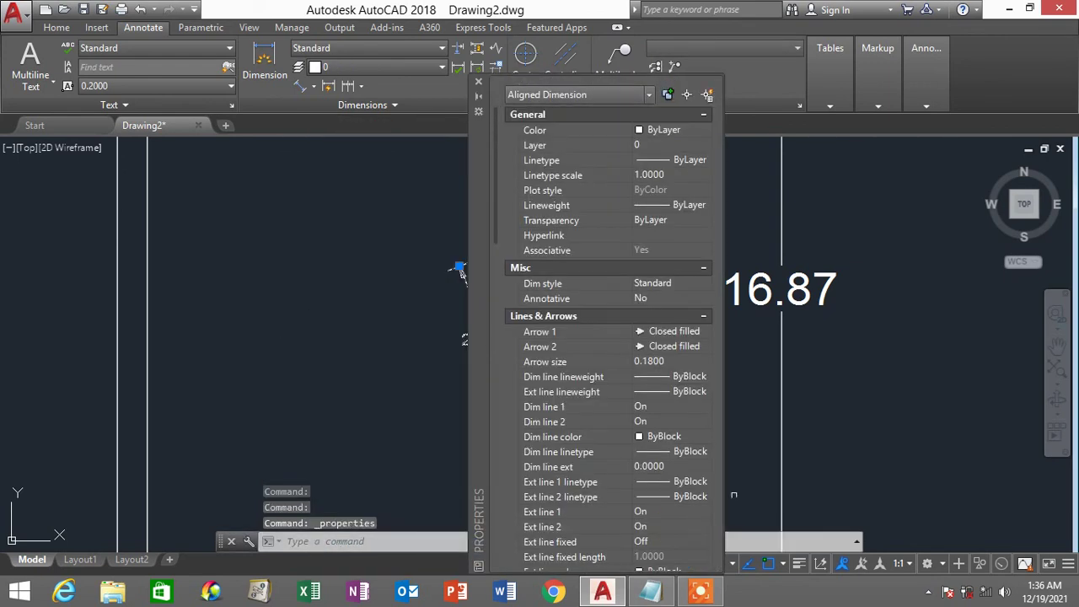
click(664, 361)
text(0.5)
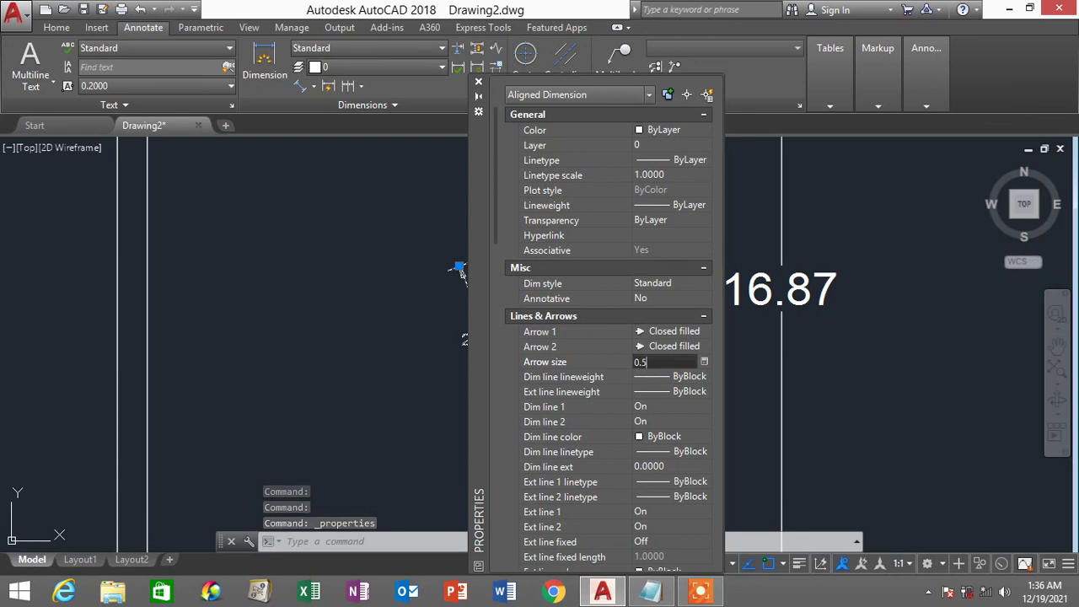
Set the text height of the handle diagonal's aligned dimension to 0.5.
drag(496, 207, 496, 341)
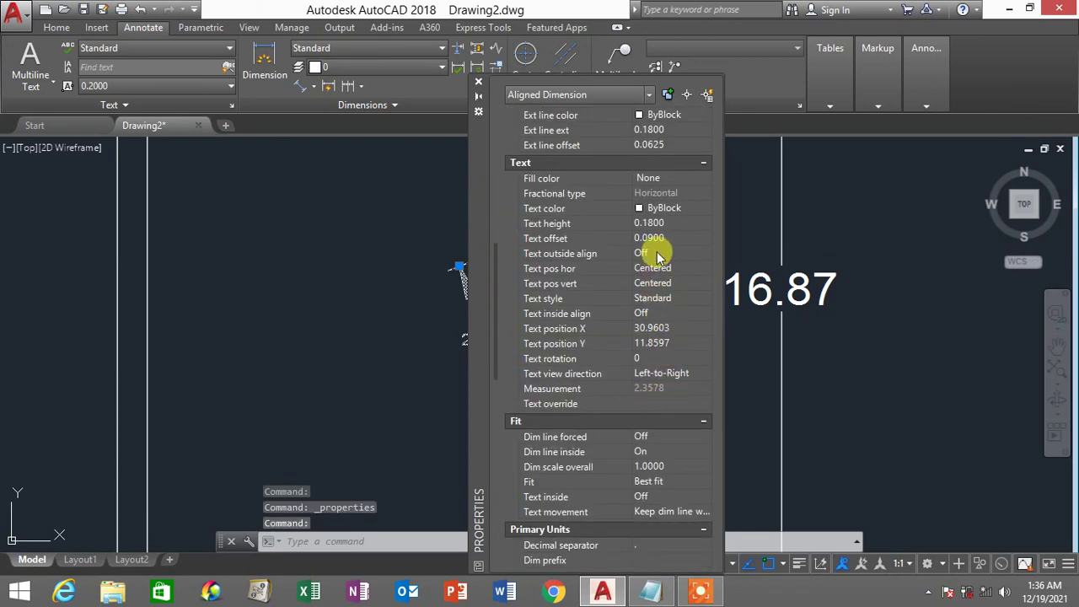
click(664, 223)
text(0.)
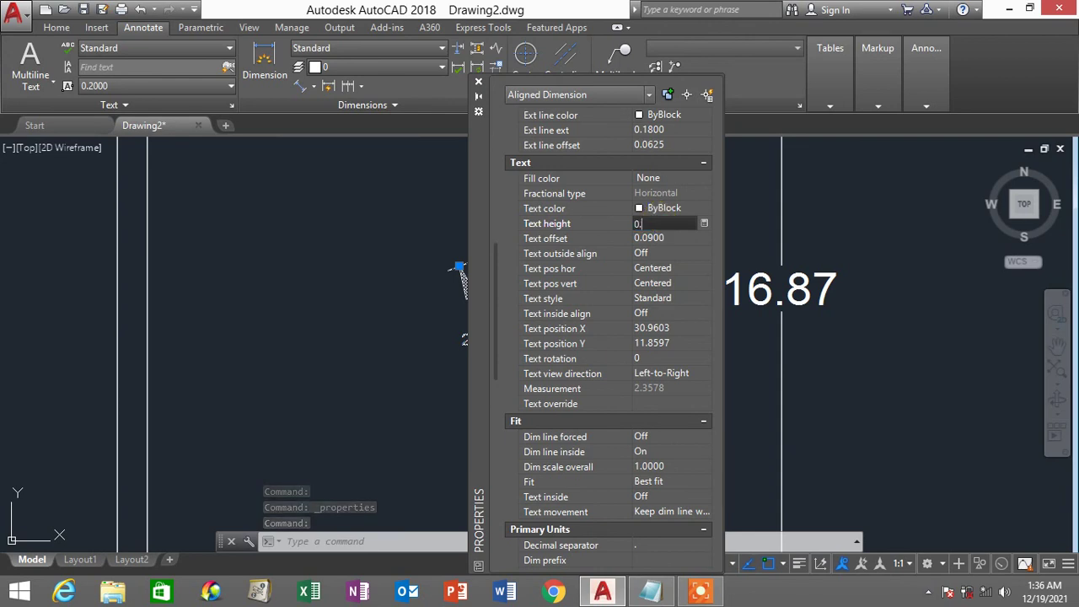
text(5)
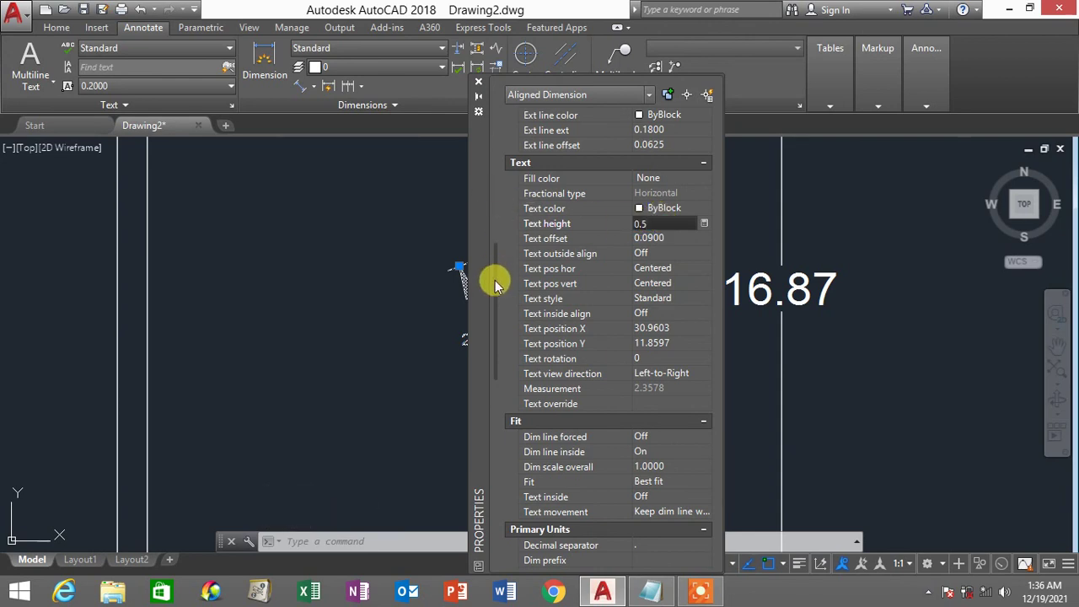
Set the aligned dimension's primary units precision to 0.00, then close the properties and deselect the dimension.
drag(494, 285, 489, 385)
click(665, 389)
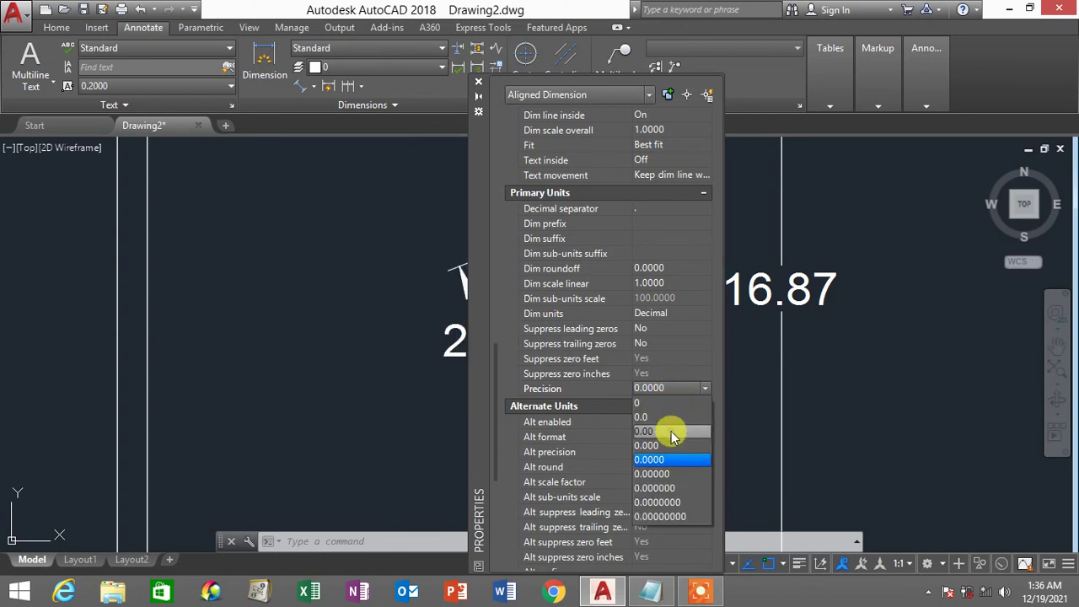
click(672, 432)
click(478, 81)
key(Escape)
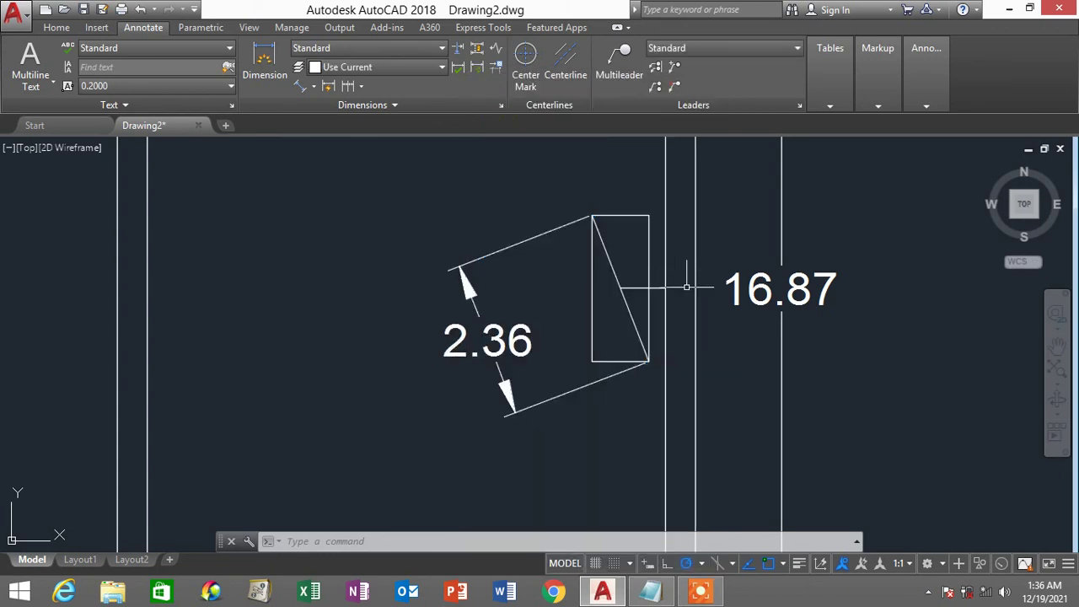
Examine the door handle with its aligned dimension up close, including the diagonal line and the rectangle's bottom edge.
scroll(687, 287, down, 4)
scroll(724, 320, up, 4)
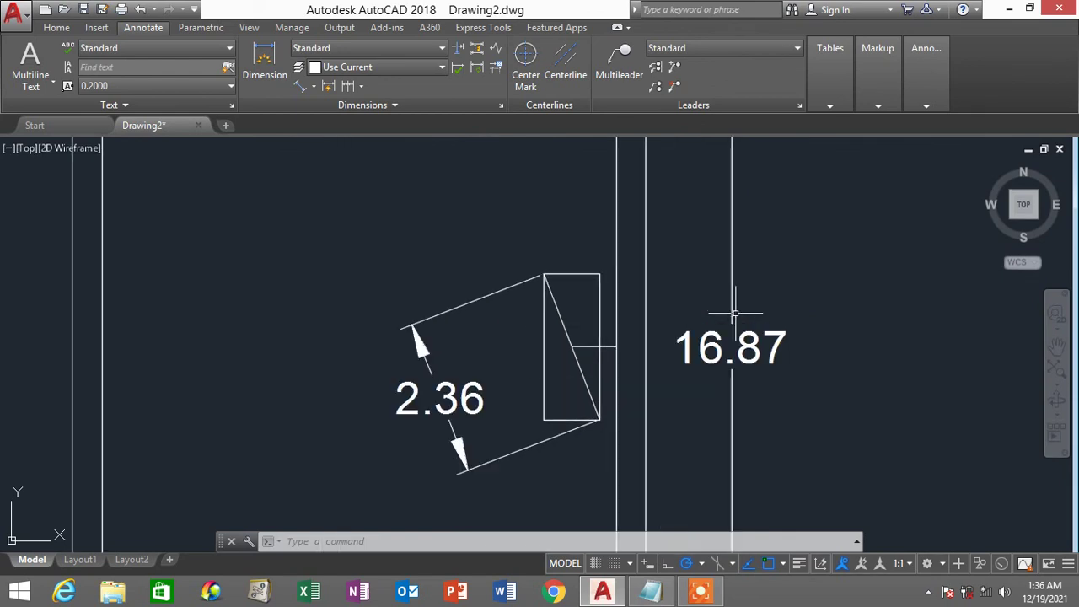
scroll(732, 313, down, 2)
scroll(728, 312, up, 1)
scroll(716, 312, down, 1)
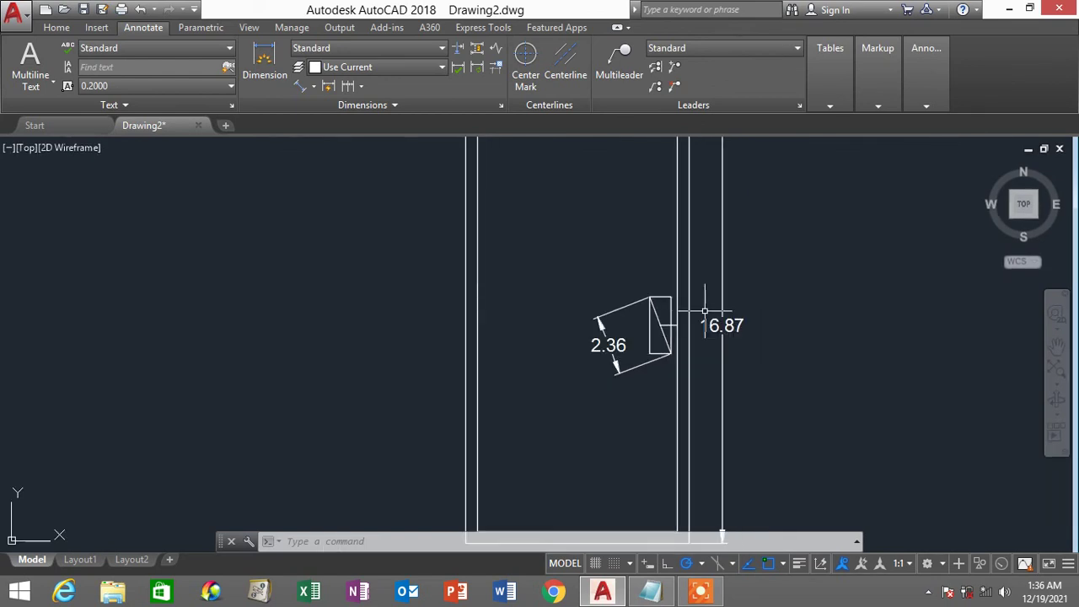
scroll(704, 312, down, 1)
middle_drag(704, 312, 629, 311)
scroll(612, 299, up, 5)
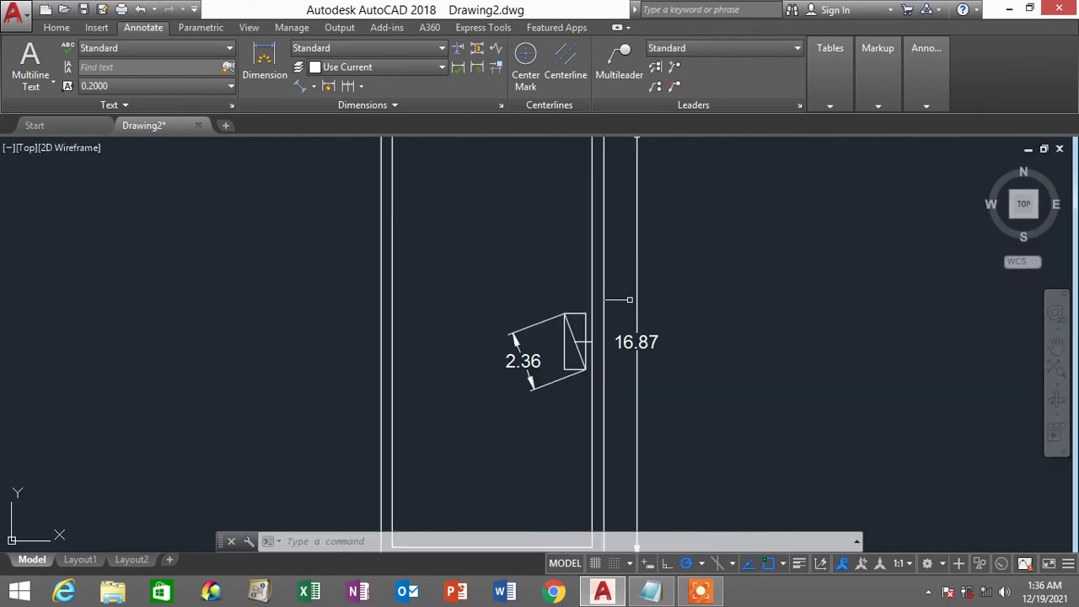
mouse_move(491, 361)
middle_down()
mouse_move(542, 326)
mouse_move(509, 276)
middle_up()
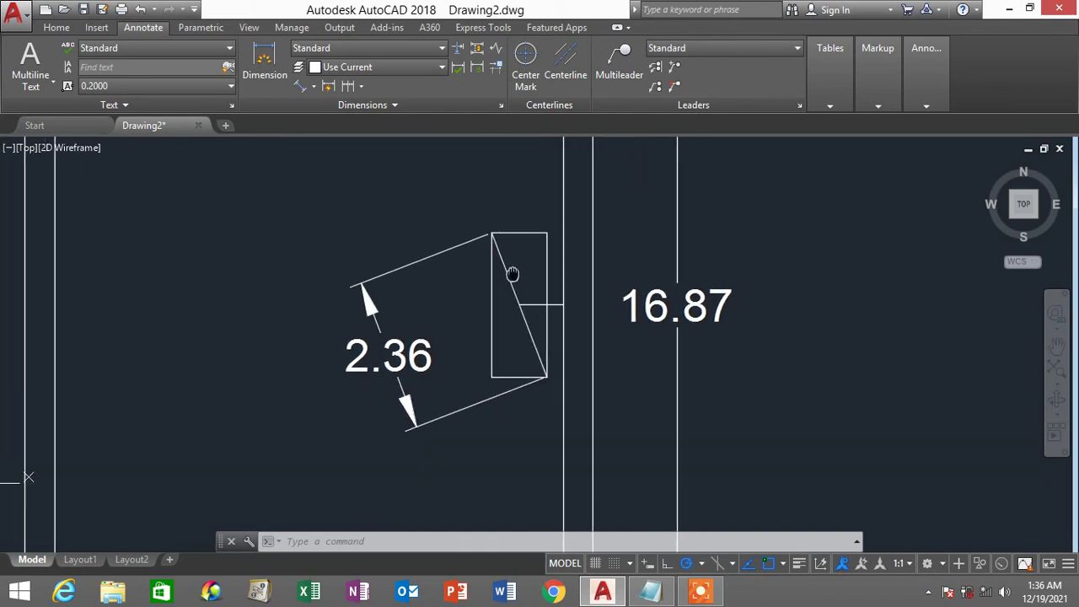
scroll(526, 308, up, 2)
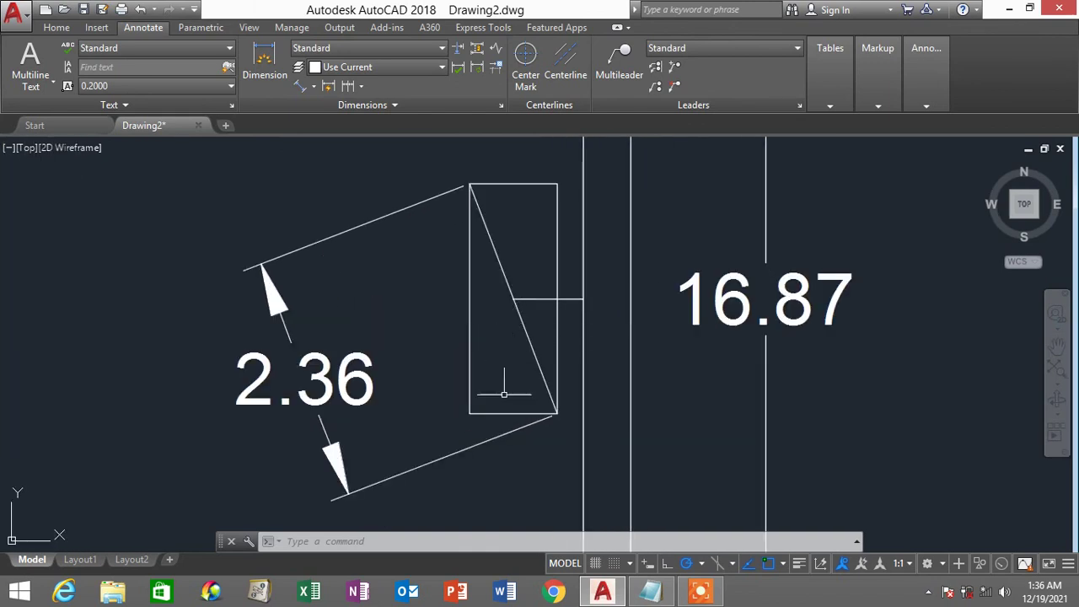
click(527, 337)
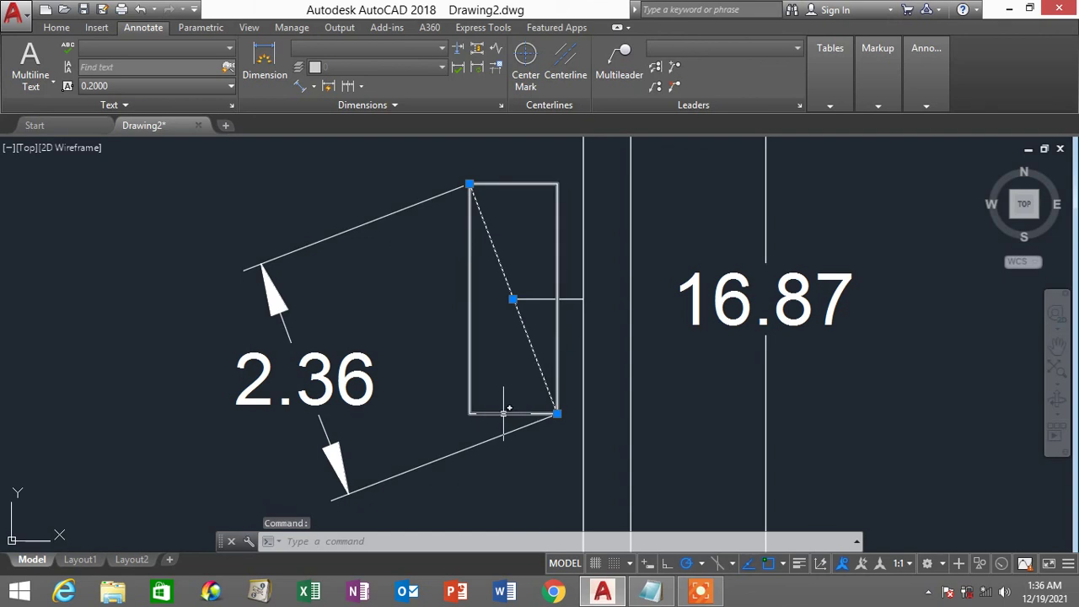
key(Escape)
key(Escape)
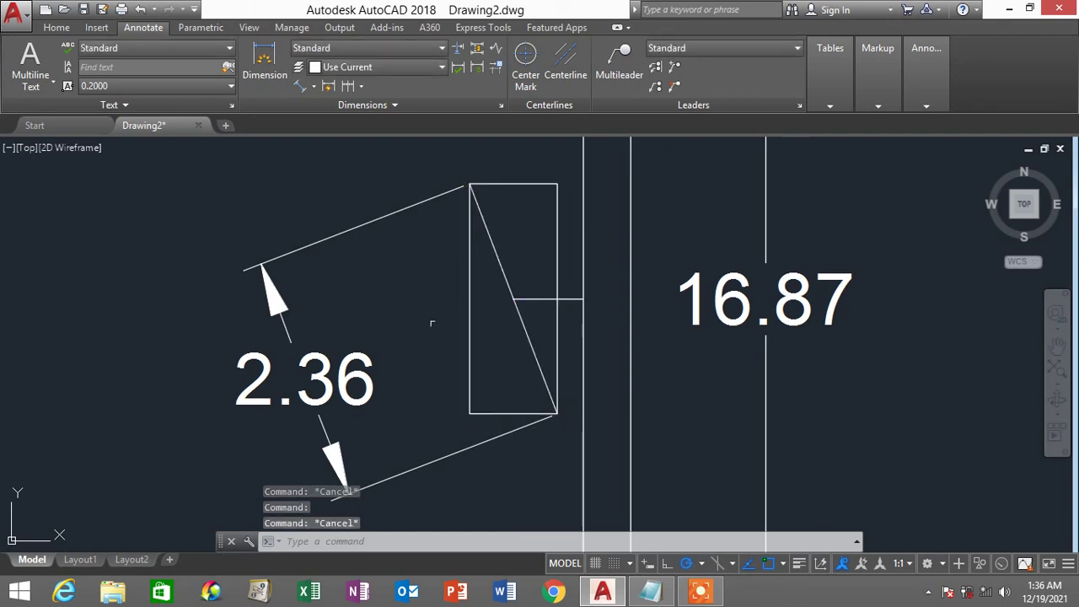
Add an angular dimension between the handle's diagonal line and the rectangle's bottom edge, placing the arc beyond the aligned dimension.
click(312, 86)
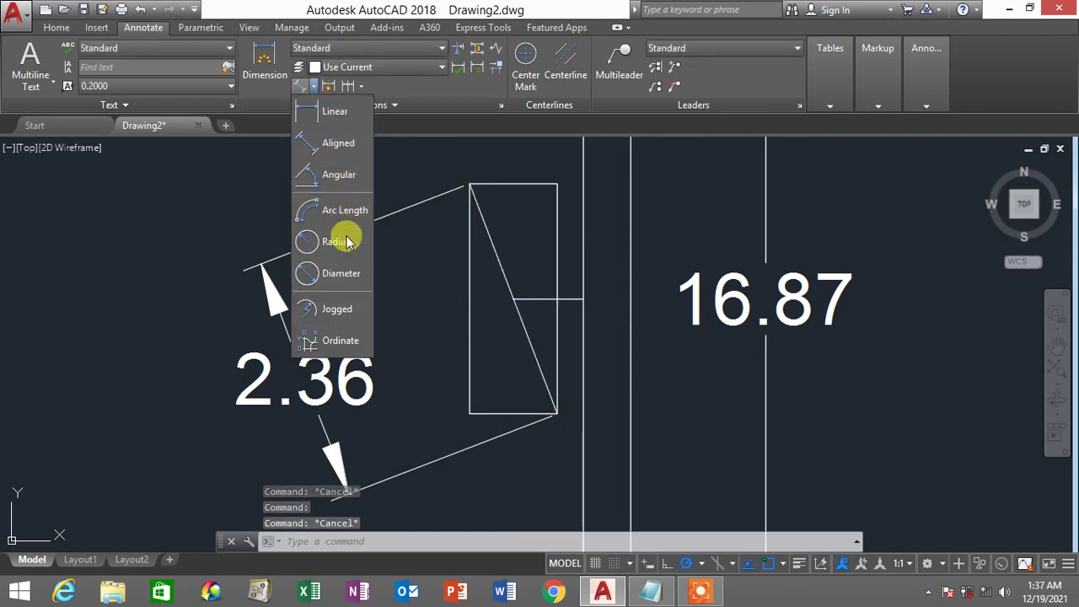
click(345, 177)
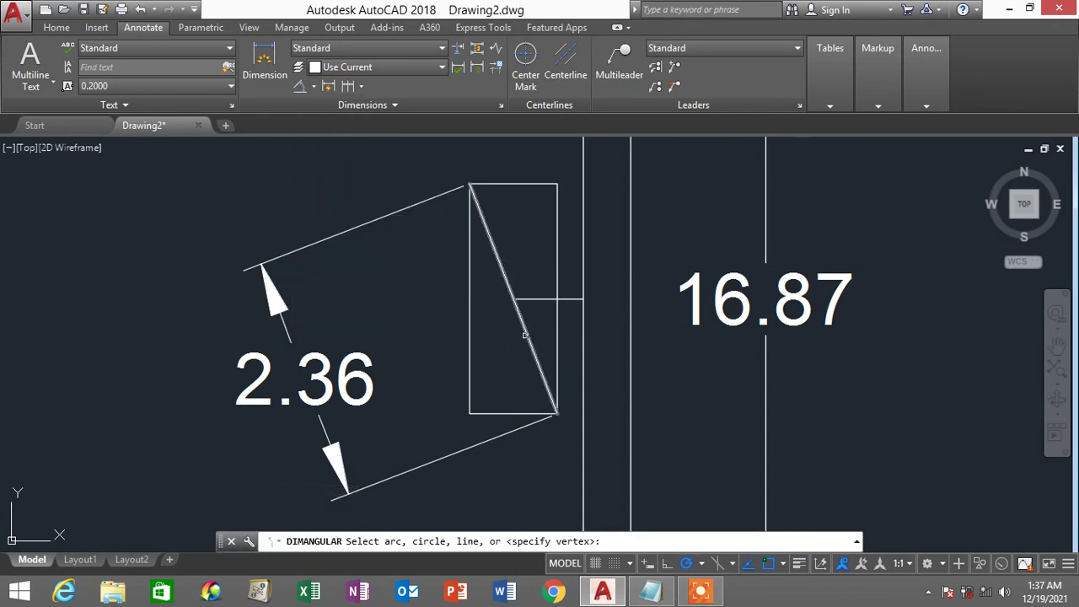
click(524, 335)
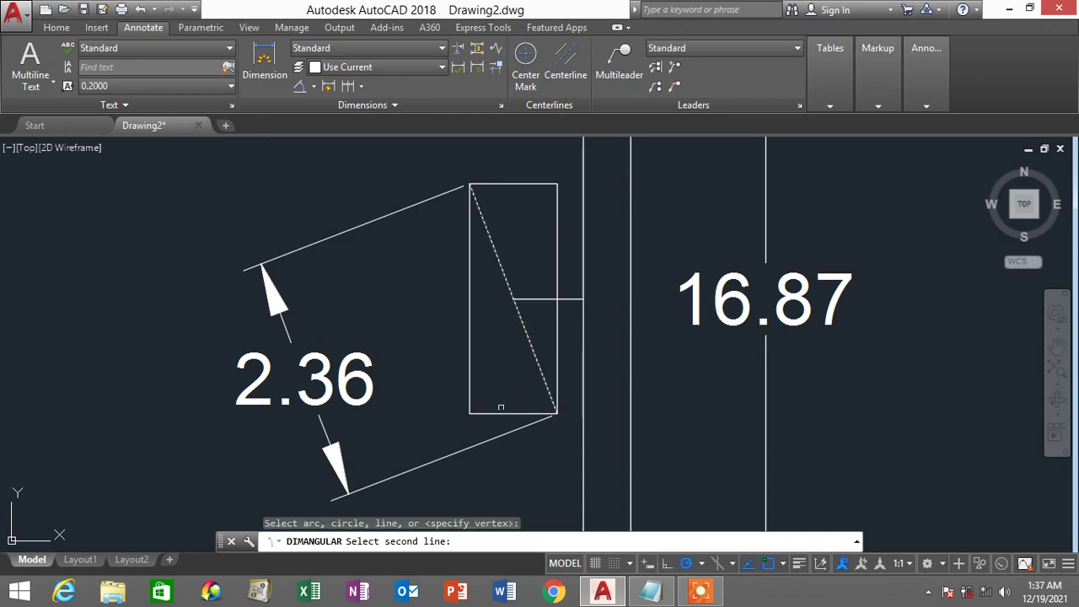
click(506, 411)
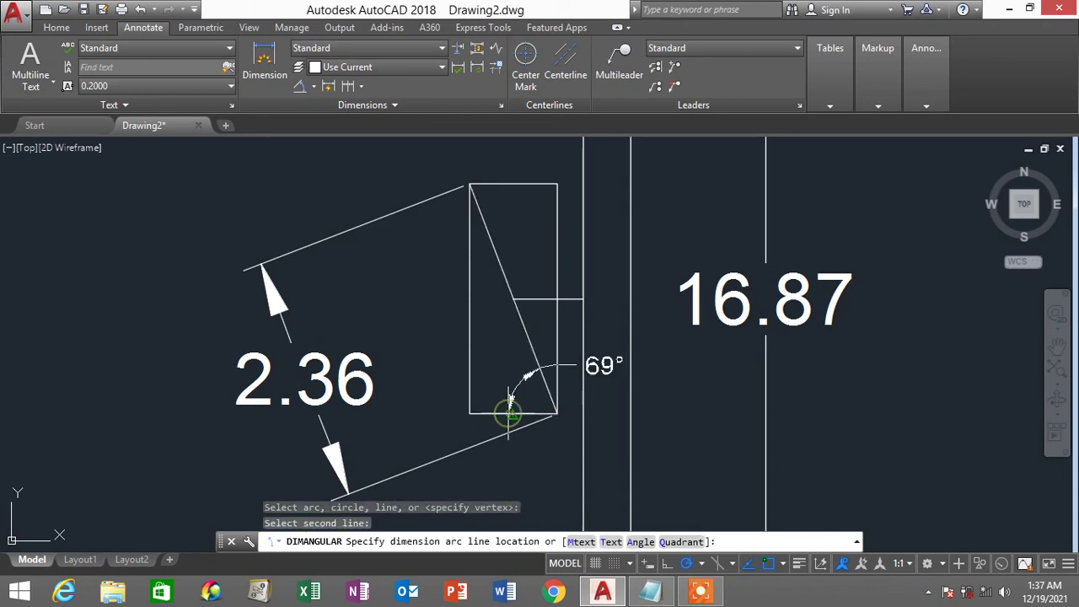
click(215, 249)
Open the properties of the handle's new angular dimension and set its arrow size to 0.5.
scroll(219, 241, down, 3)
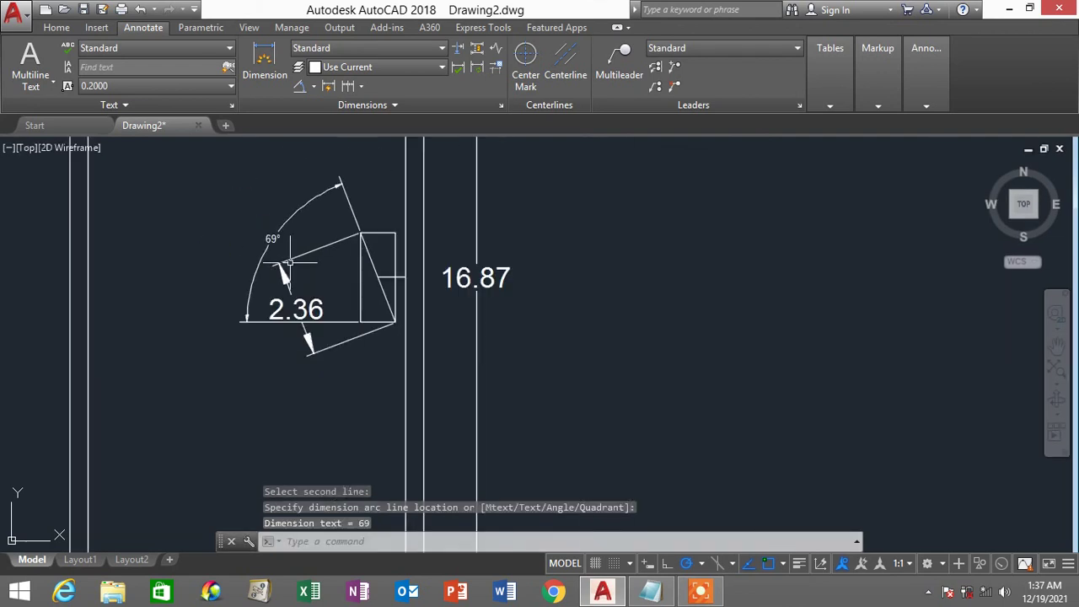
scroll(394, 246, up, 1)
click(395, 246)
right_click(795, 308)
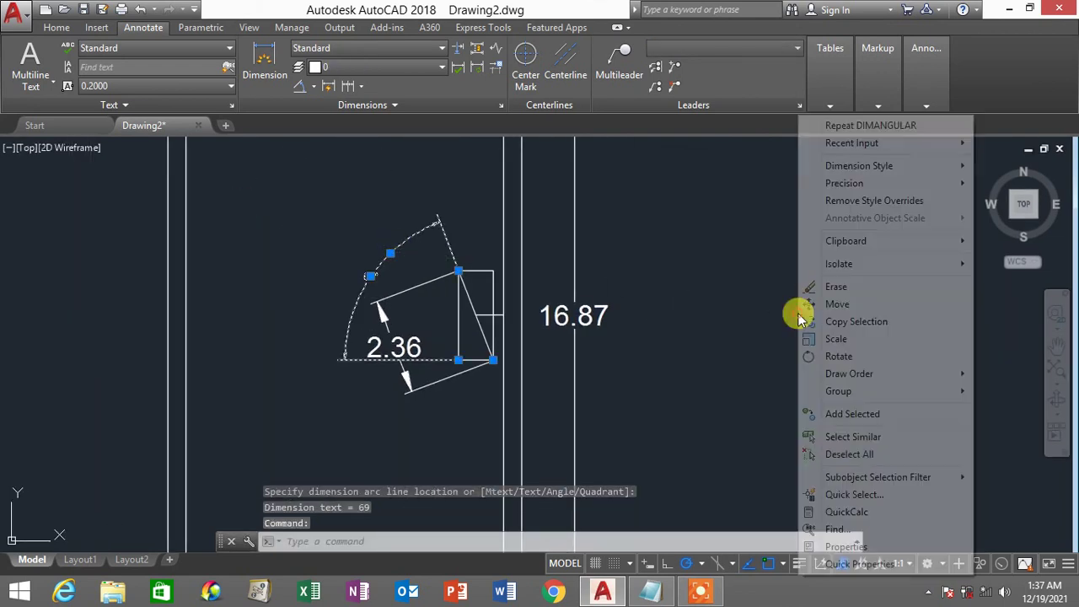
click(859, 546)
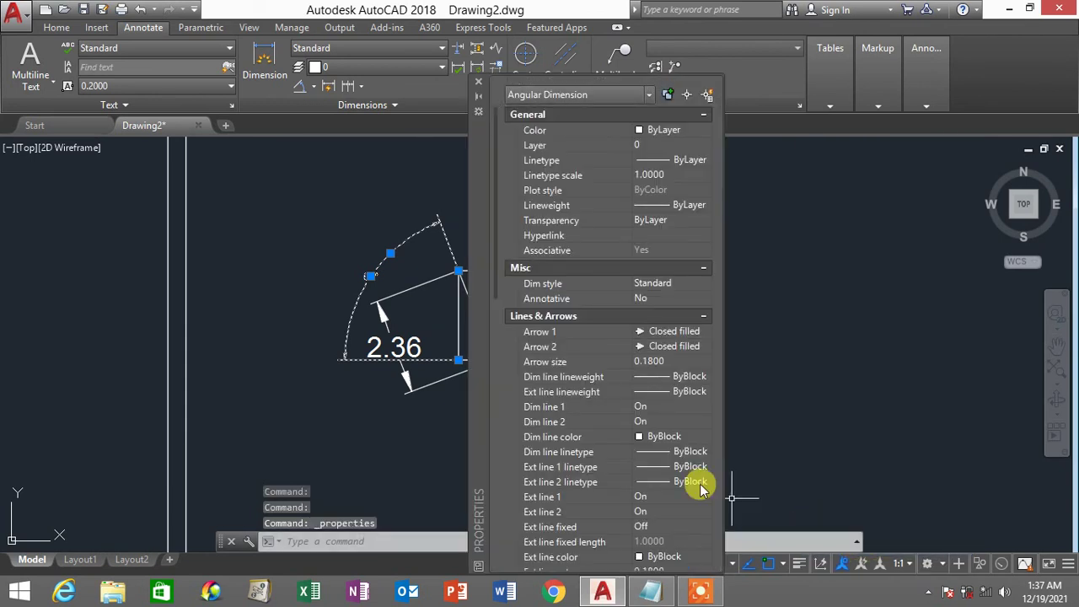
click(666, 364)
text(0.5)
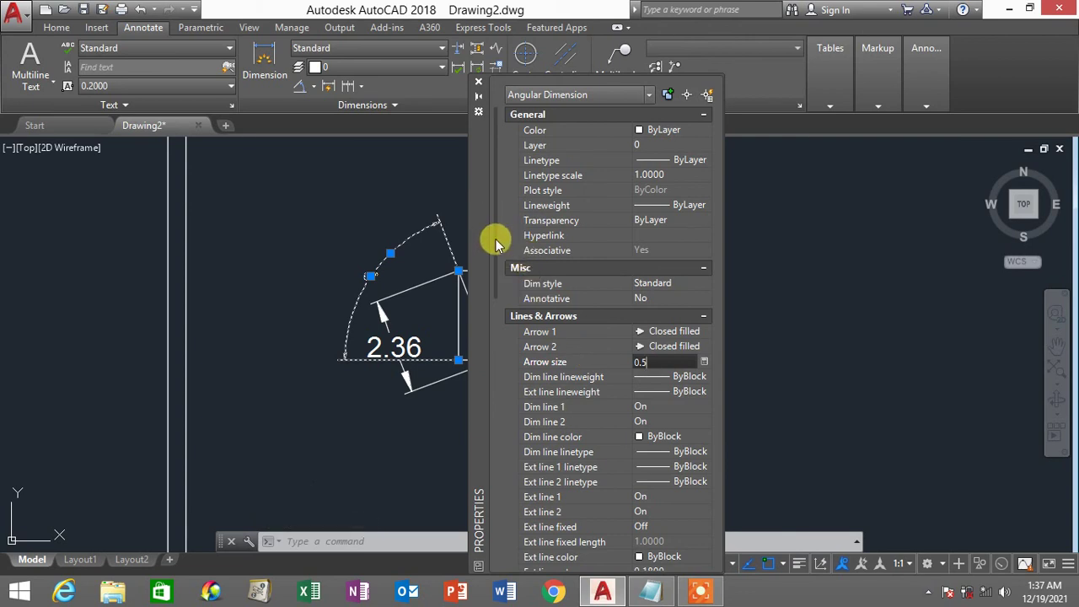
key(Return)
Set the text height of the handle's angular dimension to 0.5.
drag(496, 238, 494, 349)
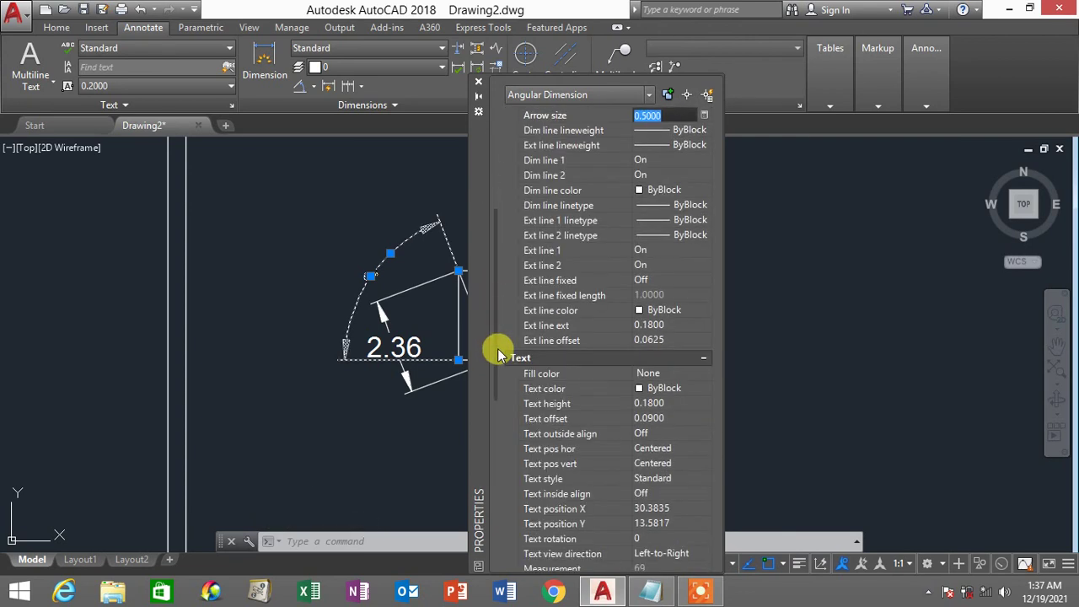
click(677, 404)
key(BackSpace)
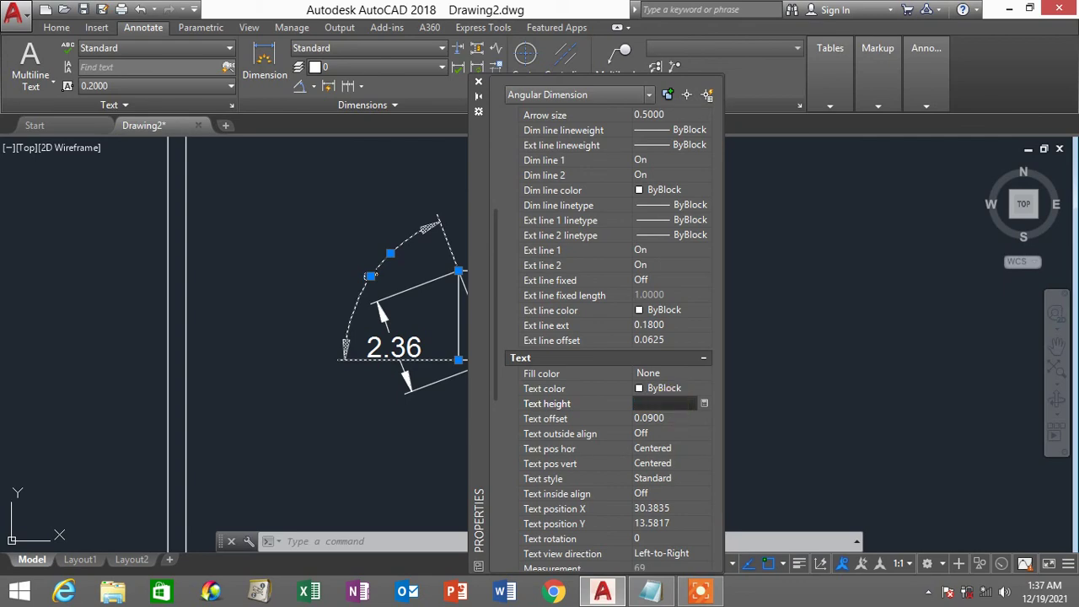
key(Return)
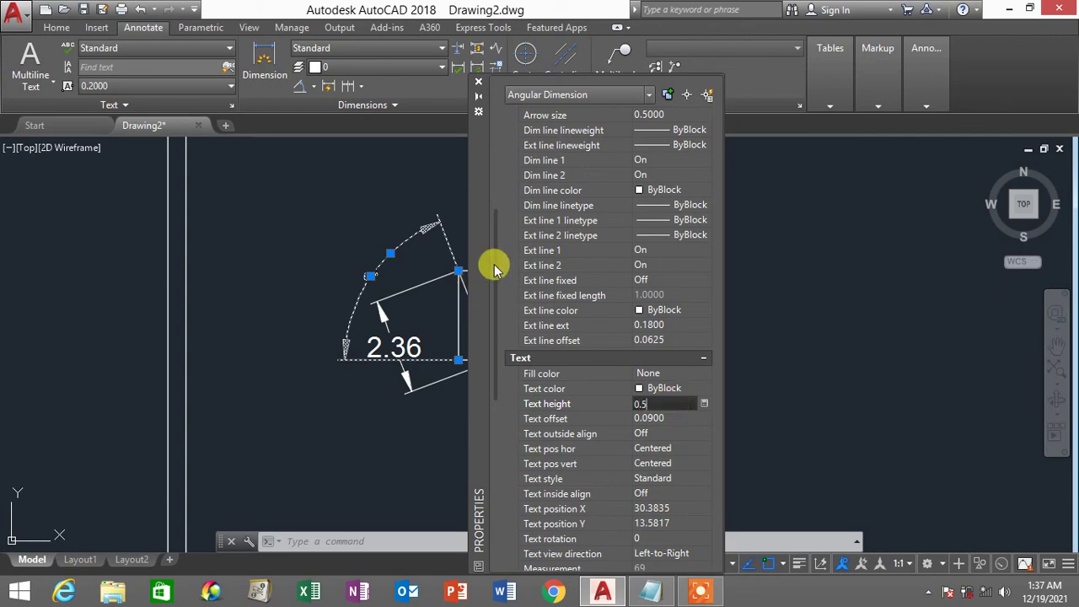
Choose 0 as the angular dimension's angle precision, then close the properties and deselect the dimension.
drag(489, 264, 499, 389)
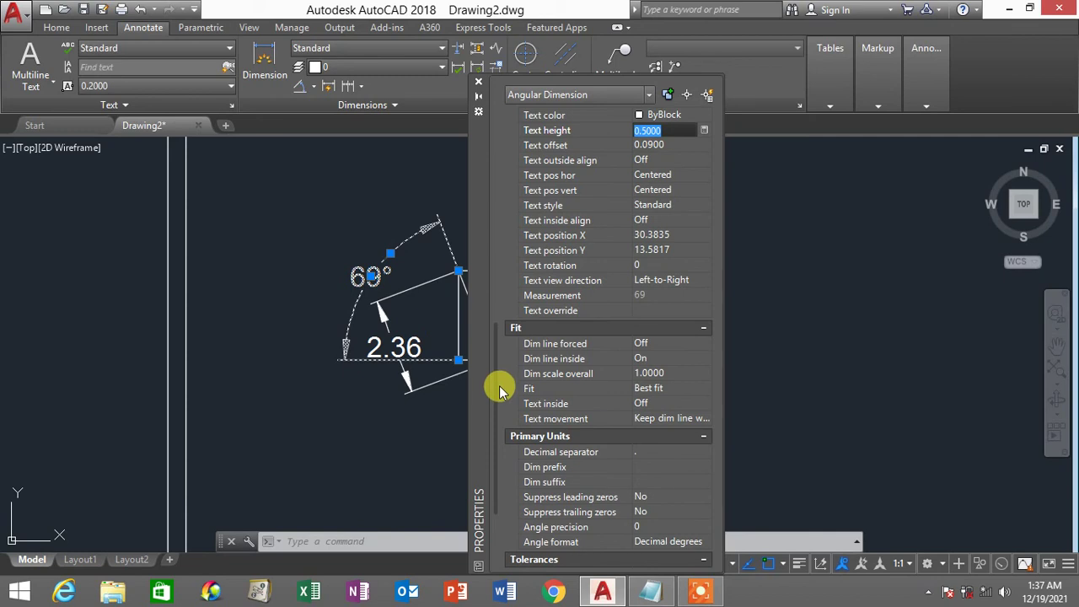
click(674, 524)
click(677, 527)
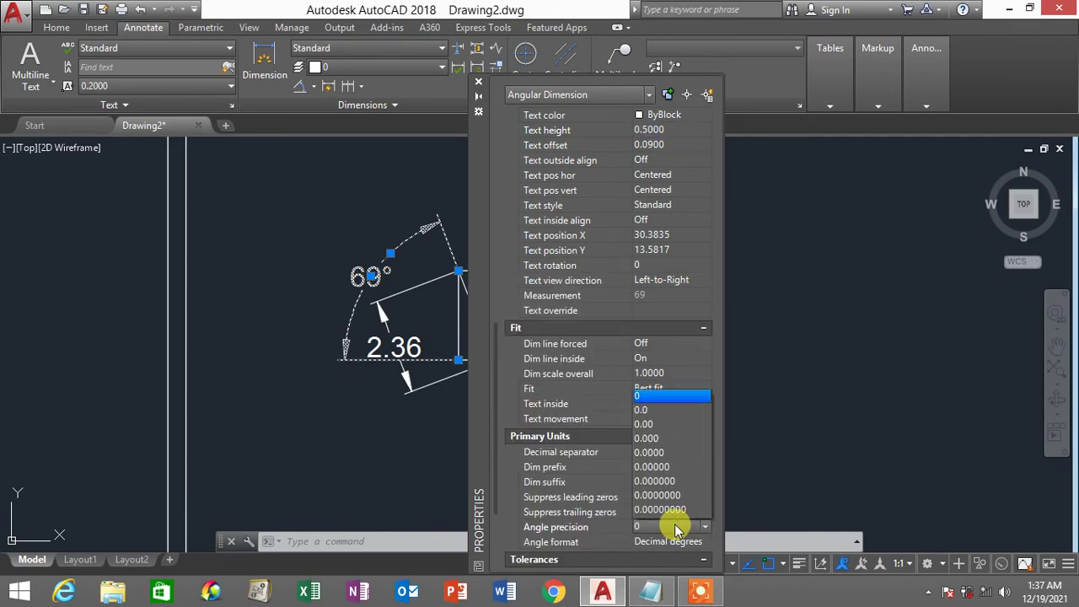
click(656, 398)
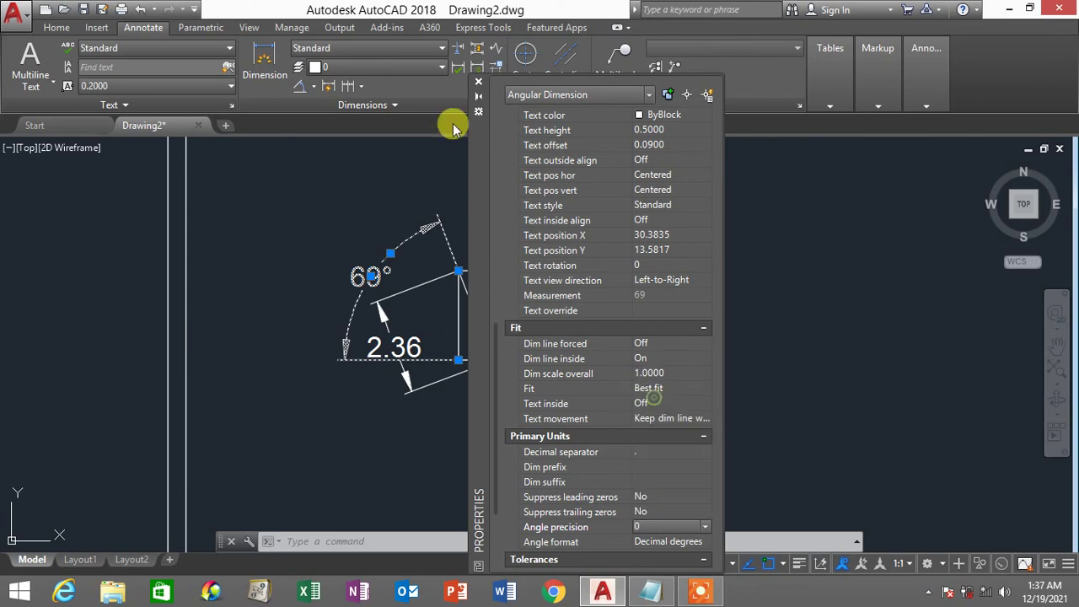
click(477, 82)
key(Escape)
Add a multileader from the handle rectangle's upper-right corner to a landing outside the door, with the text "DOOR HANDLE".
scroll(617, 299, down, 5)
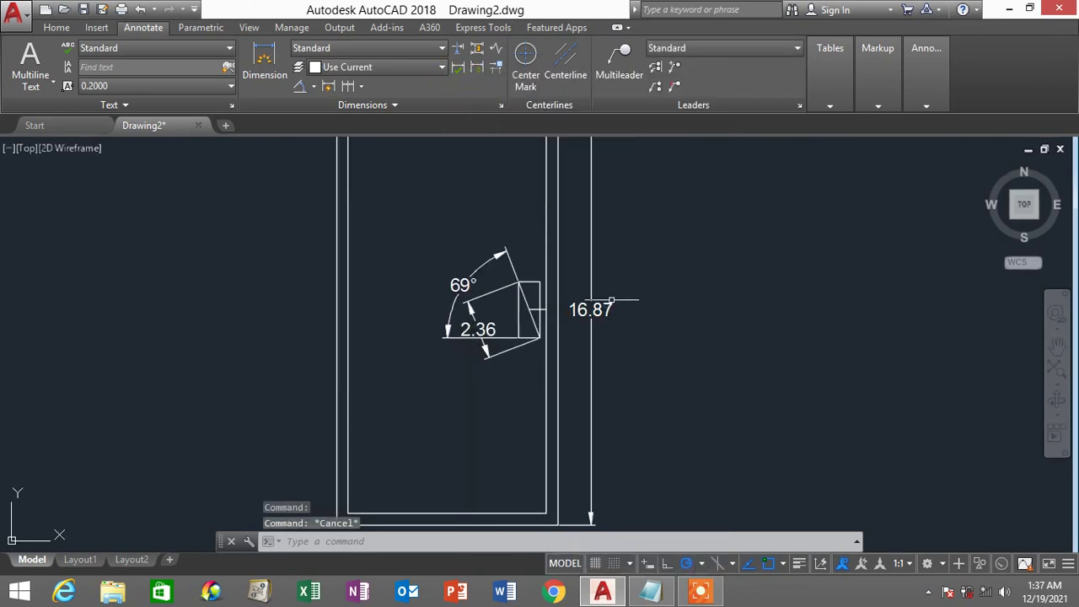
scroll(511, 321, up, 3)
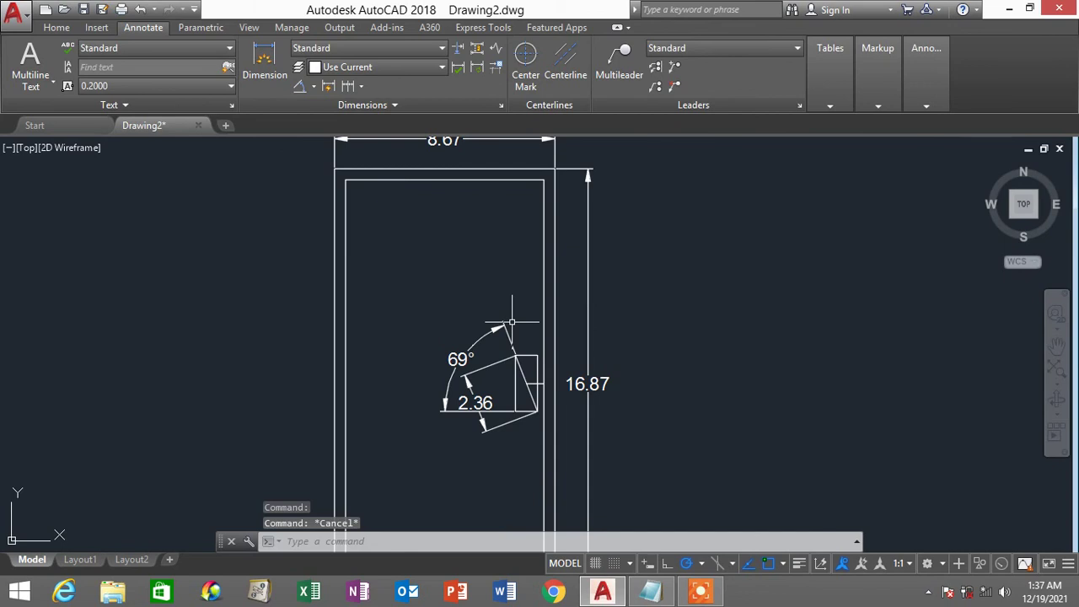
scroll(512, 321, down, 3)
scroll(635, 309, down, 1)
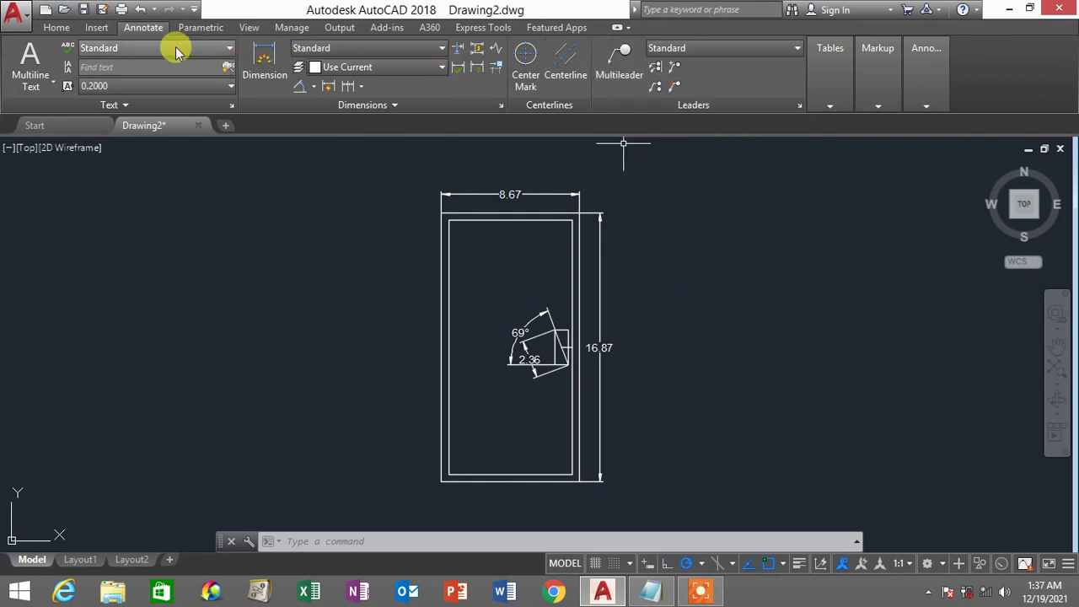
click(619, 64)
scroll(609, 289, up, 2)
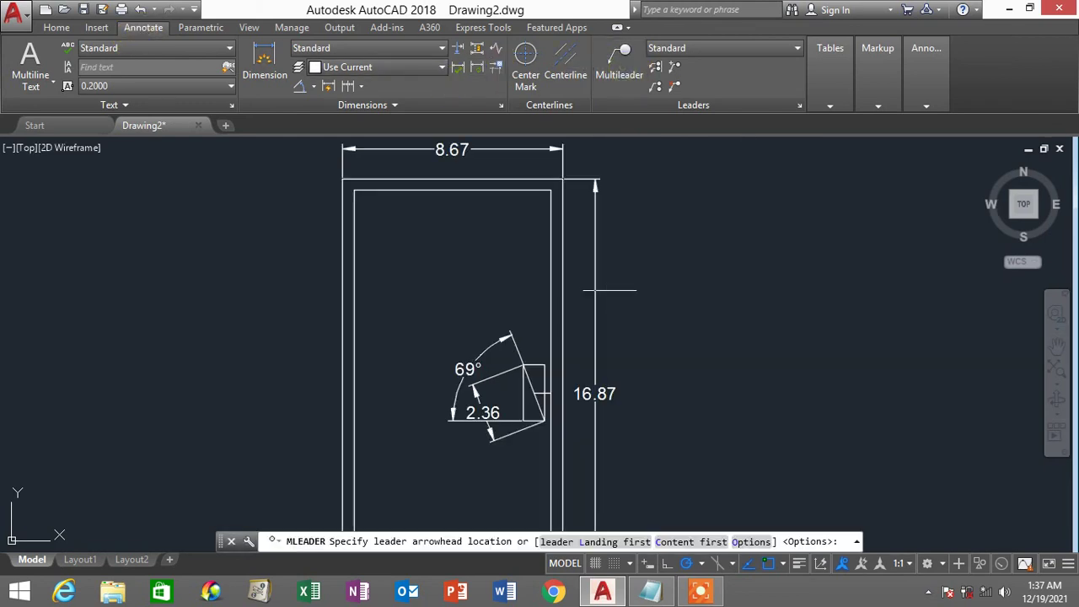
click(548, 363)
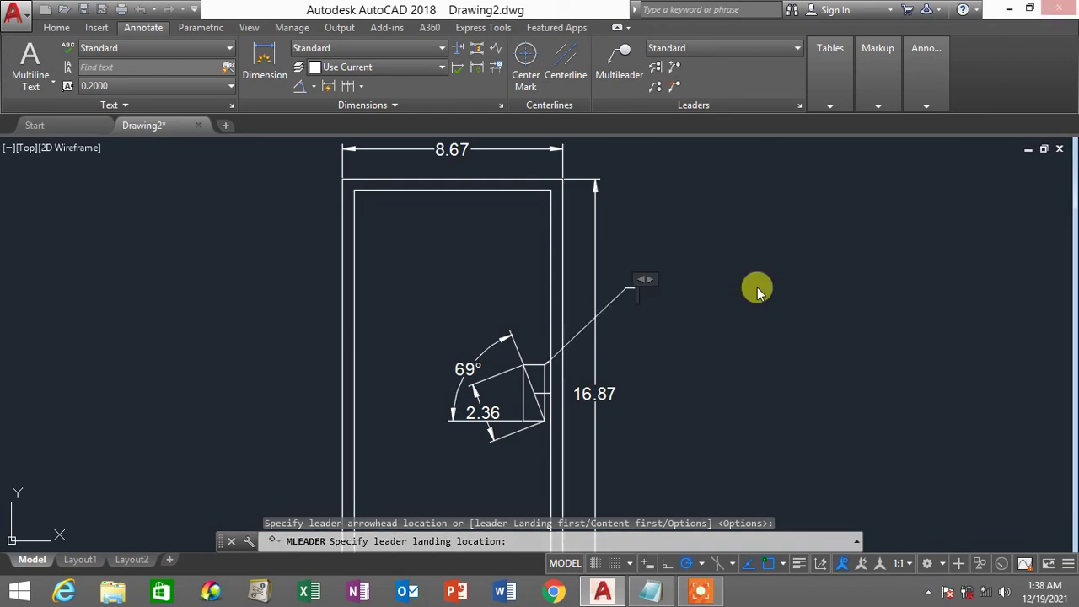
text(D)
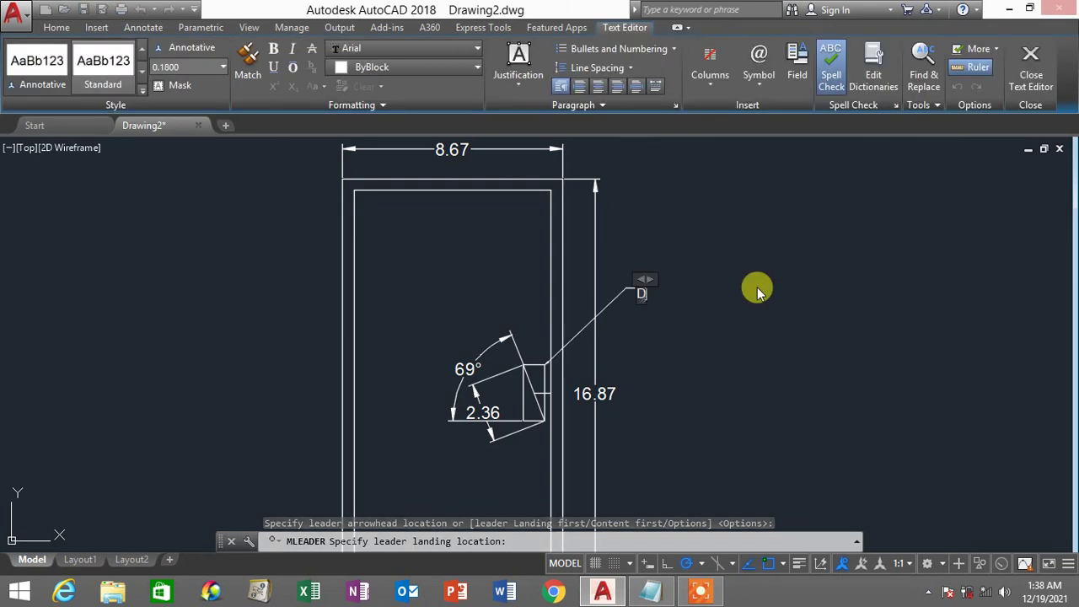
text(OOR HANDLE)
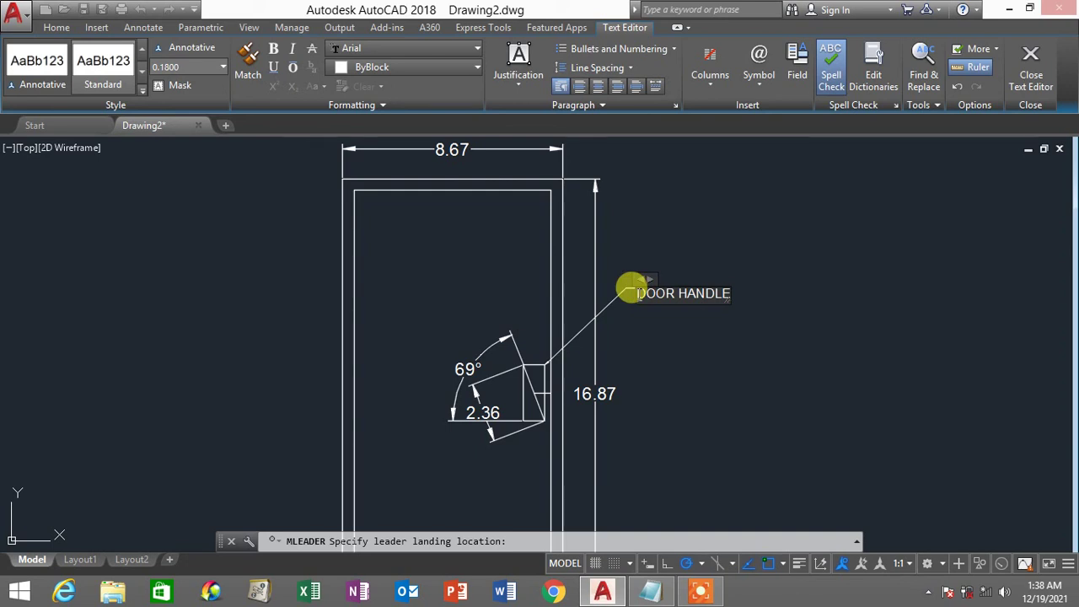
Set the height of the whole "DOOR HANDLE" leader text to 0.5 and finish the text editing.
drag(632, 288, 729, 283)
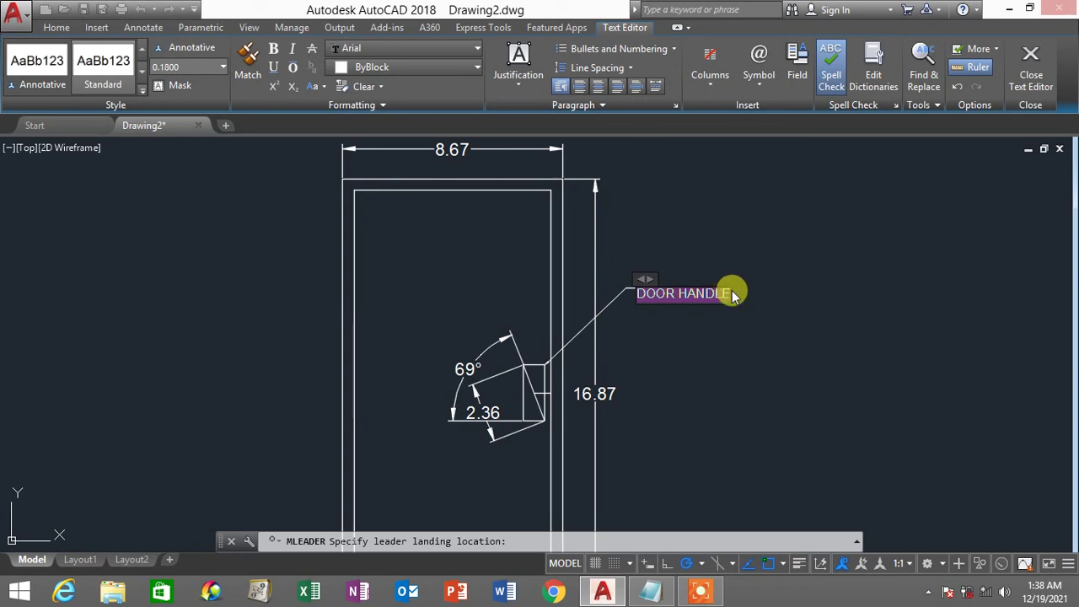
click(688, 295)
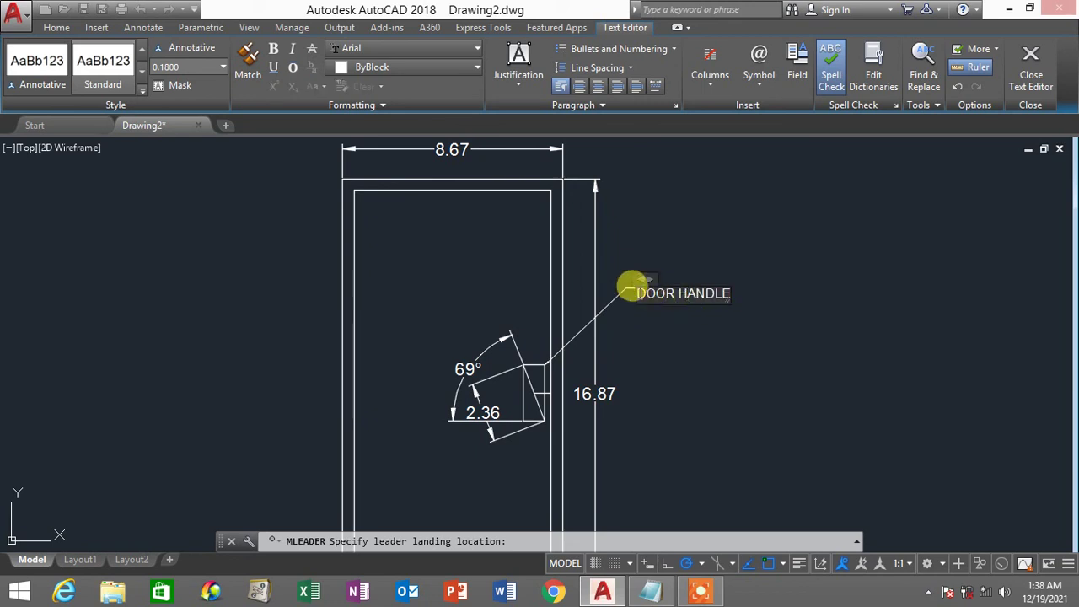
drag(630, 287, 733, 300)
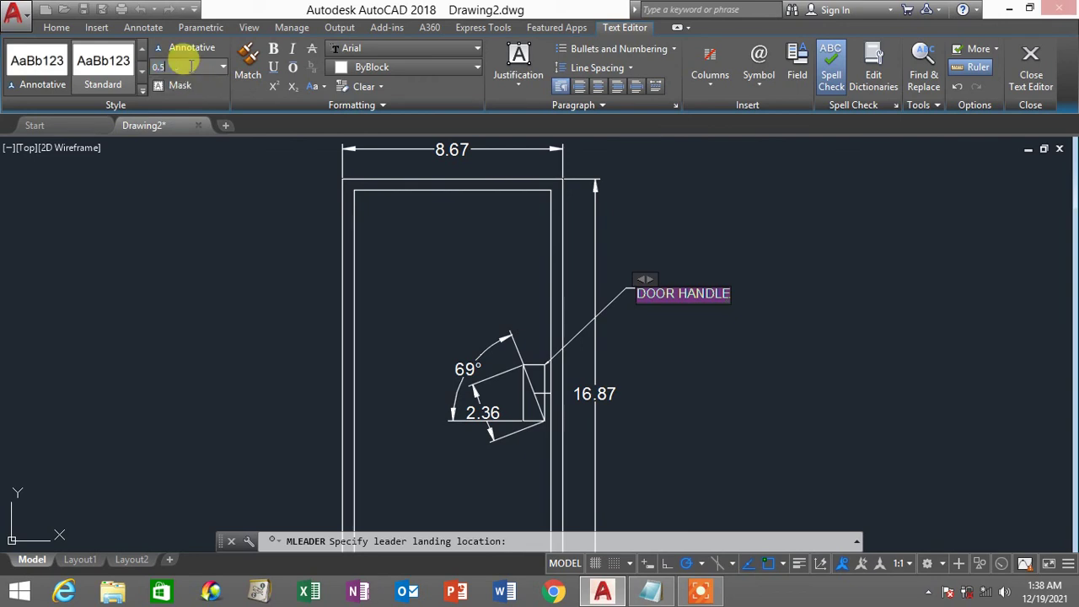
key(Return)
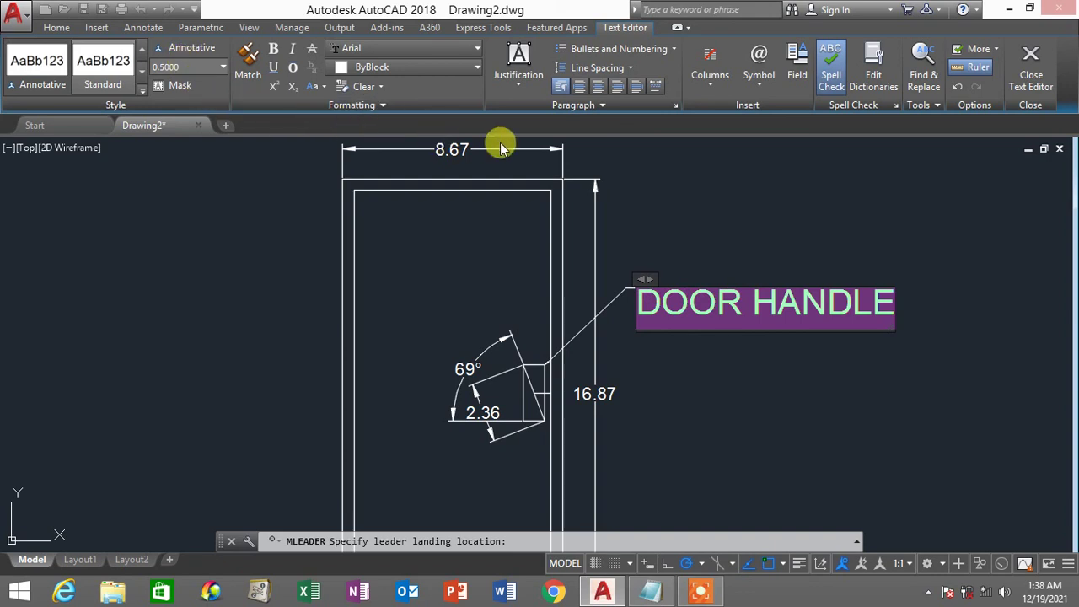
click(1028, 69)
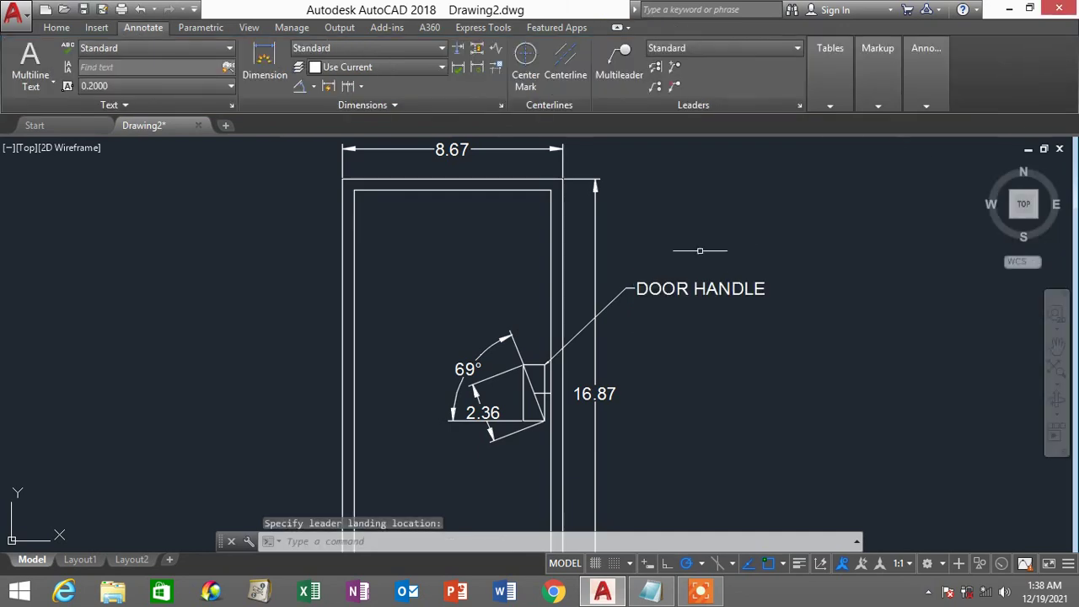
Set the "DOOR HANDLE" multileader's arrowhead size to 0.5, then close the properties and deselect it.
click(605, 308)
right_click(835, 379)
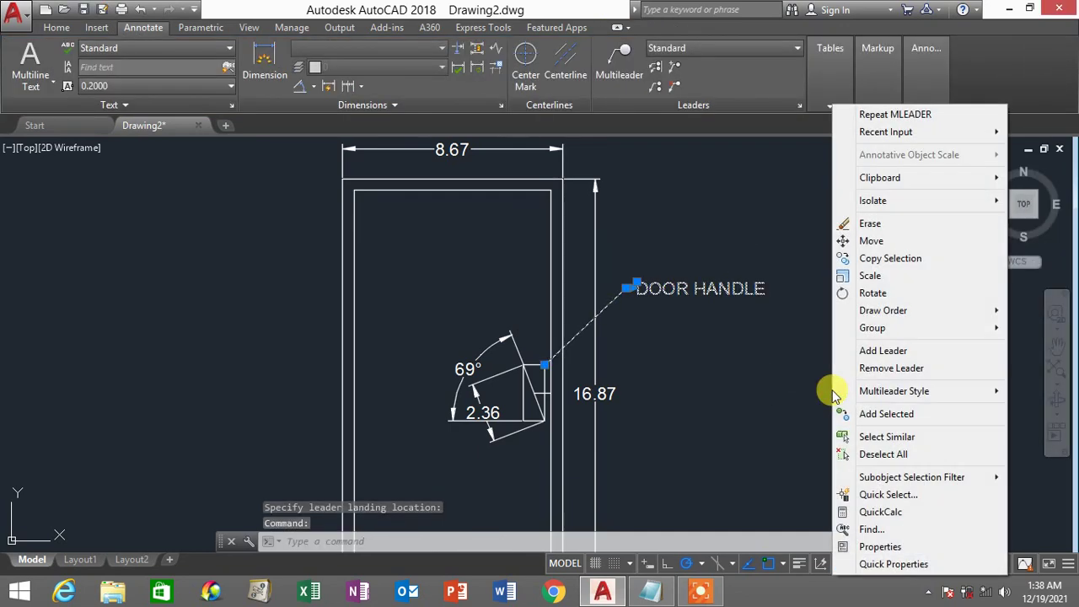
click(926, 550)
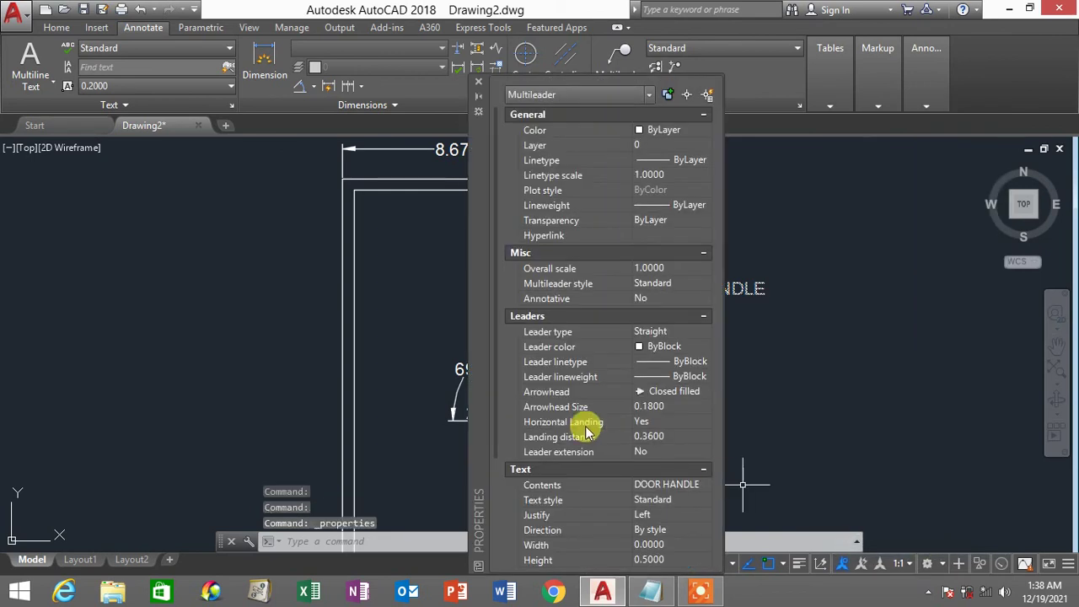
click(665, 405)
text(0.)
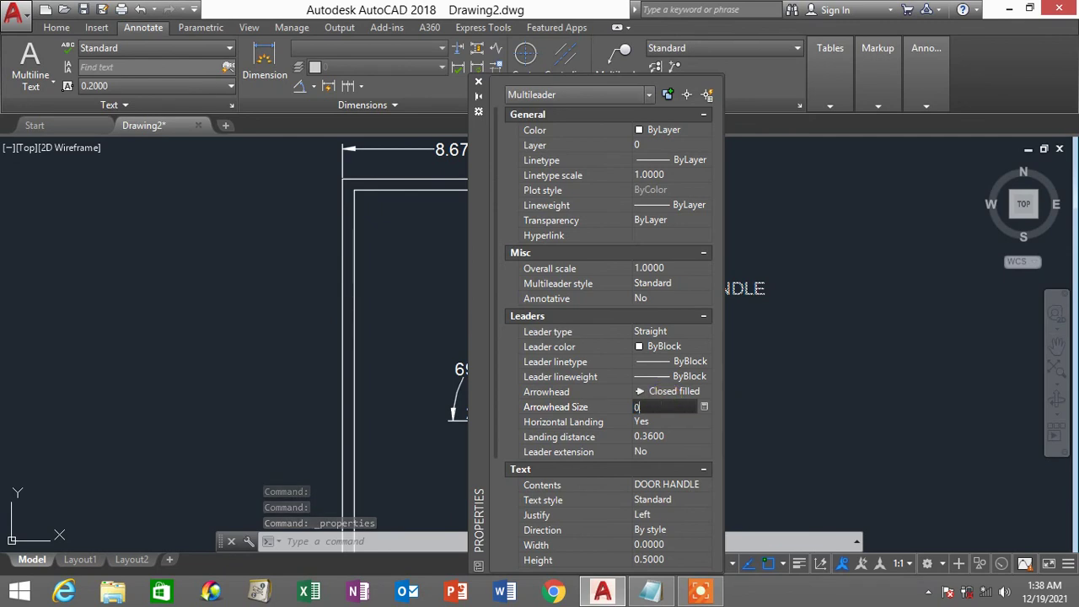
text(5)
key(Return)
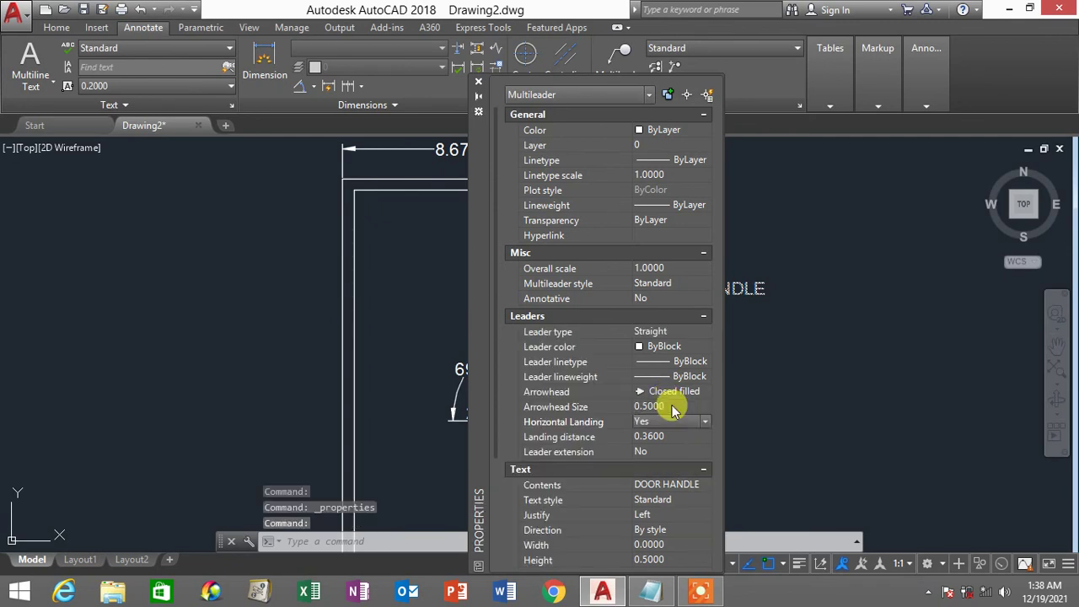
drag(496, 236, 498, 373)
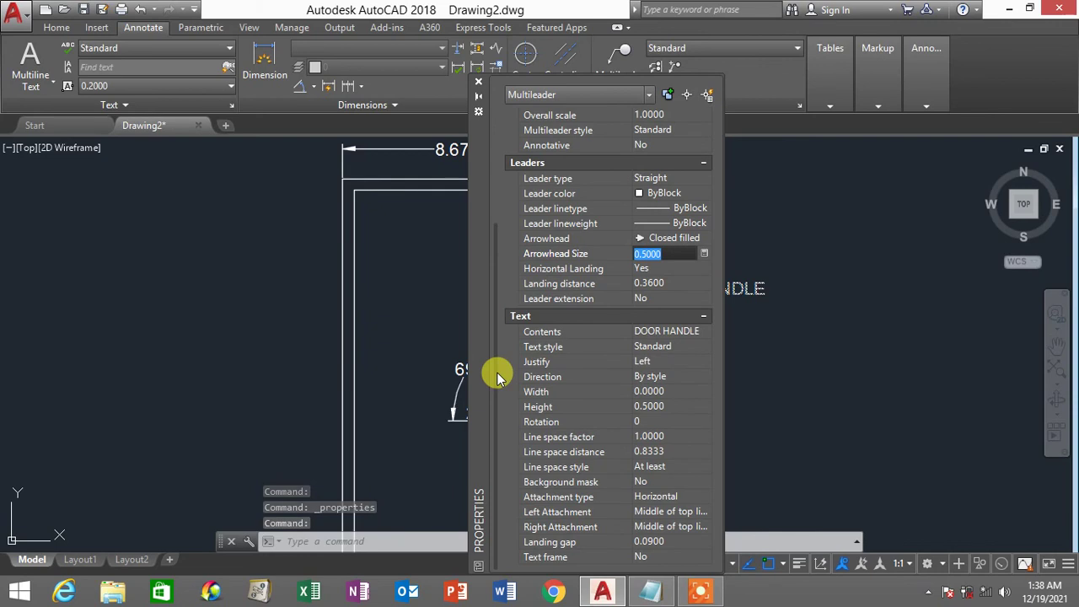
click(477, 83)
key(Escape)
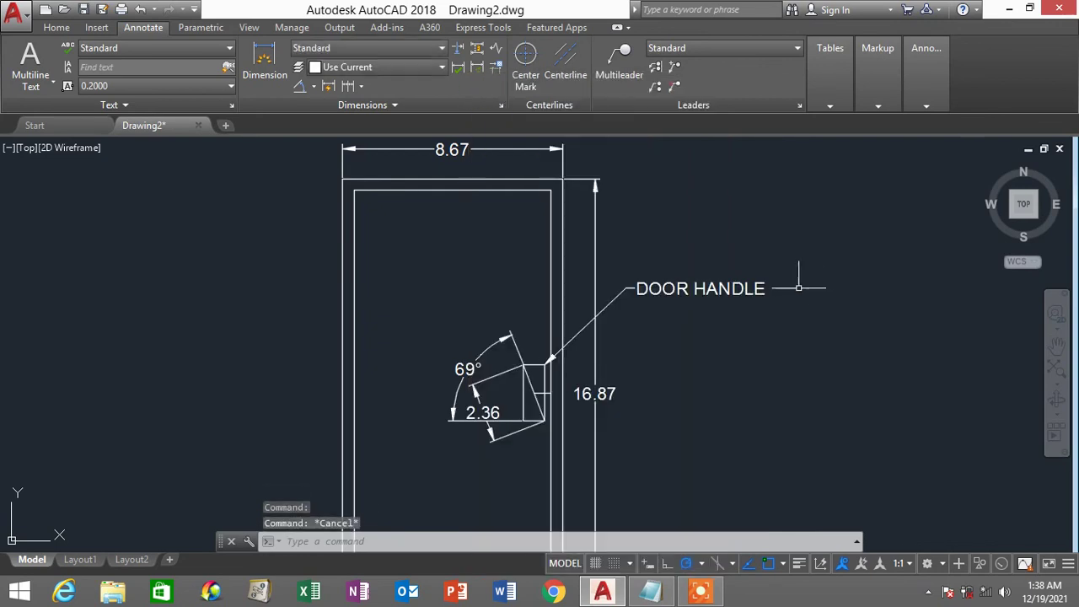
Add a multileader from the inner door frame's upper-left corner to a landing left of the door, with the text "OFFSET 0.45".
scroll(784, 298, down, 2)
scroll(785, 299, up, 2)
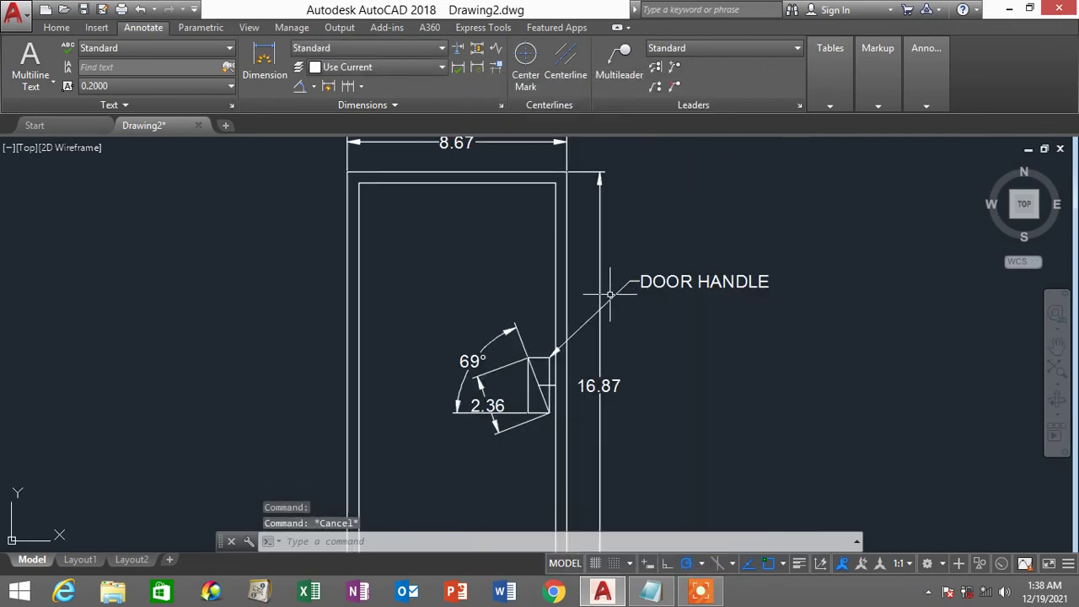
click(613, 67)
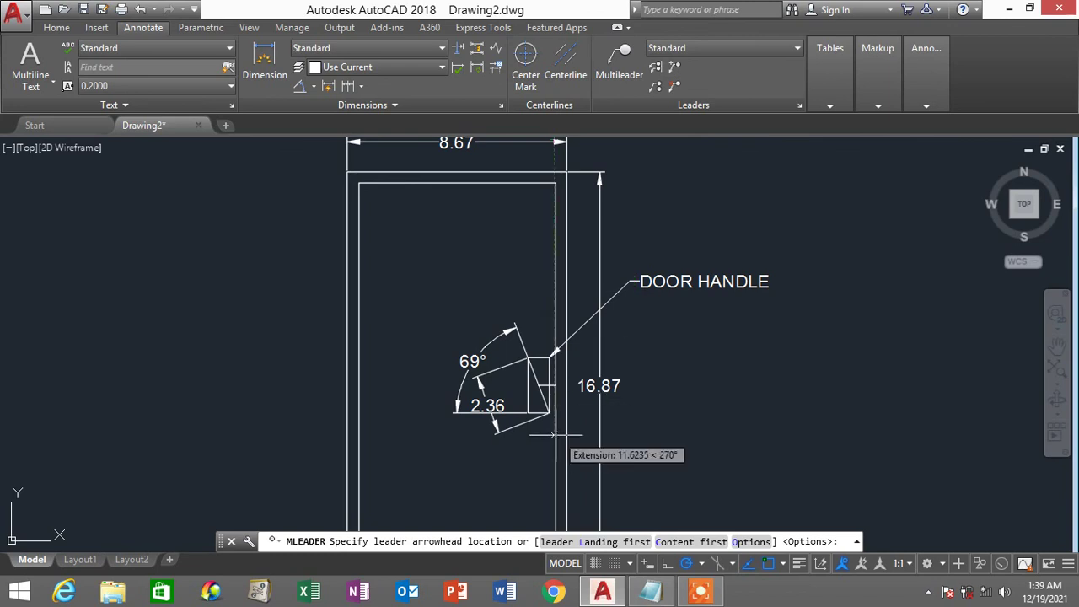
click(360, 183)
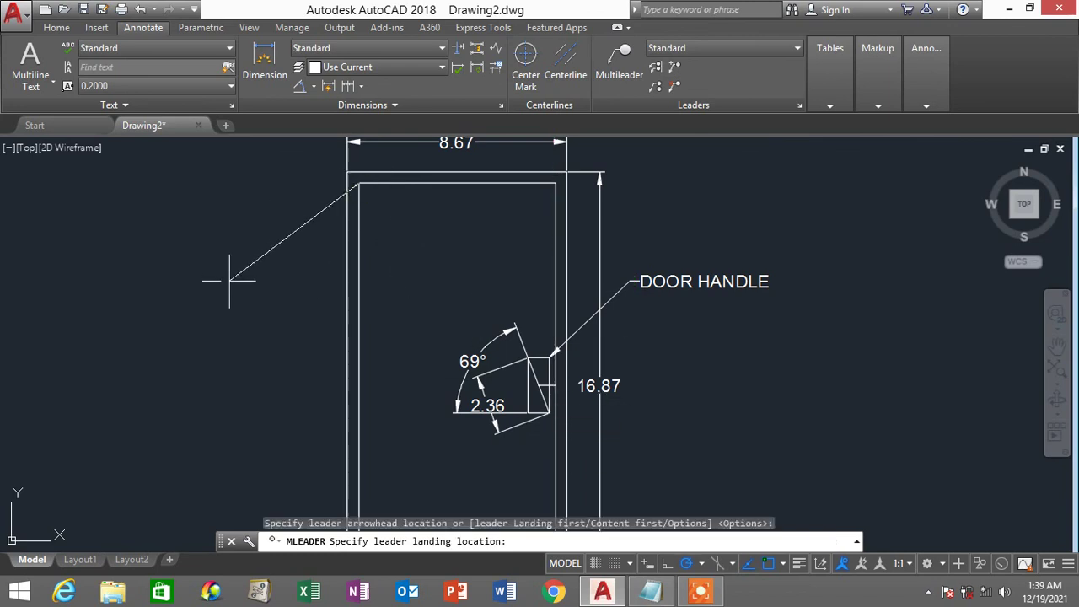
click(229, 280)
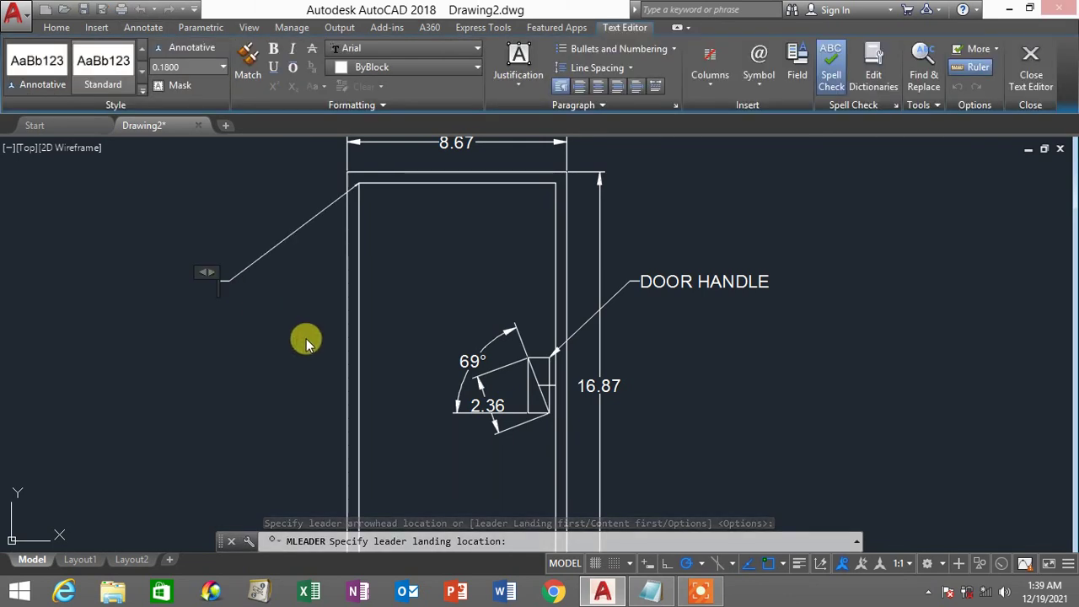
text(OFFSE)
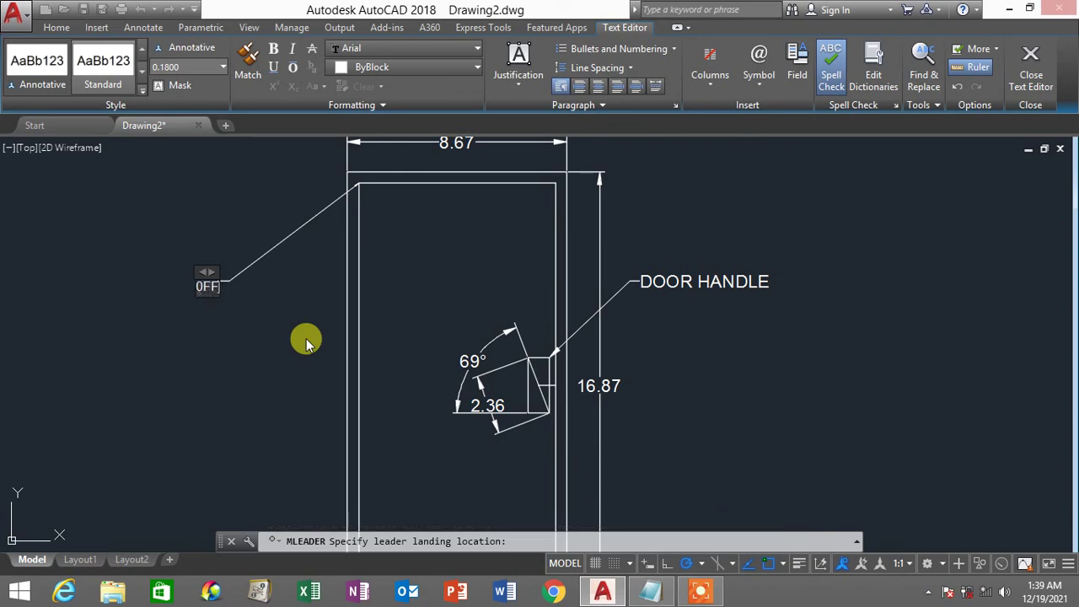
text(T 0.)
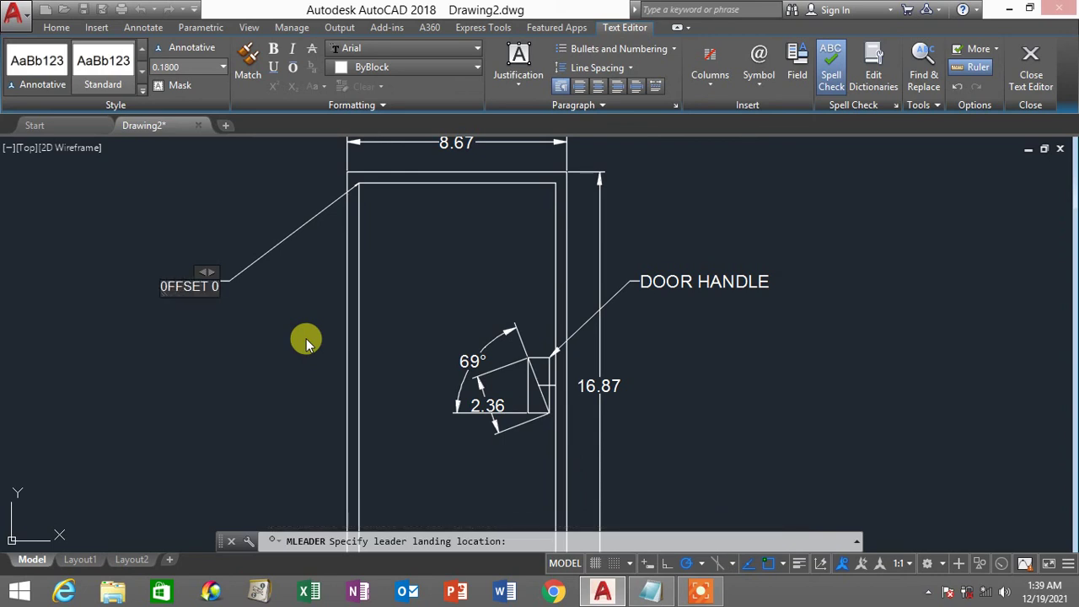
text(45)
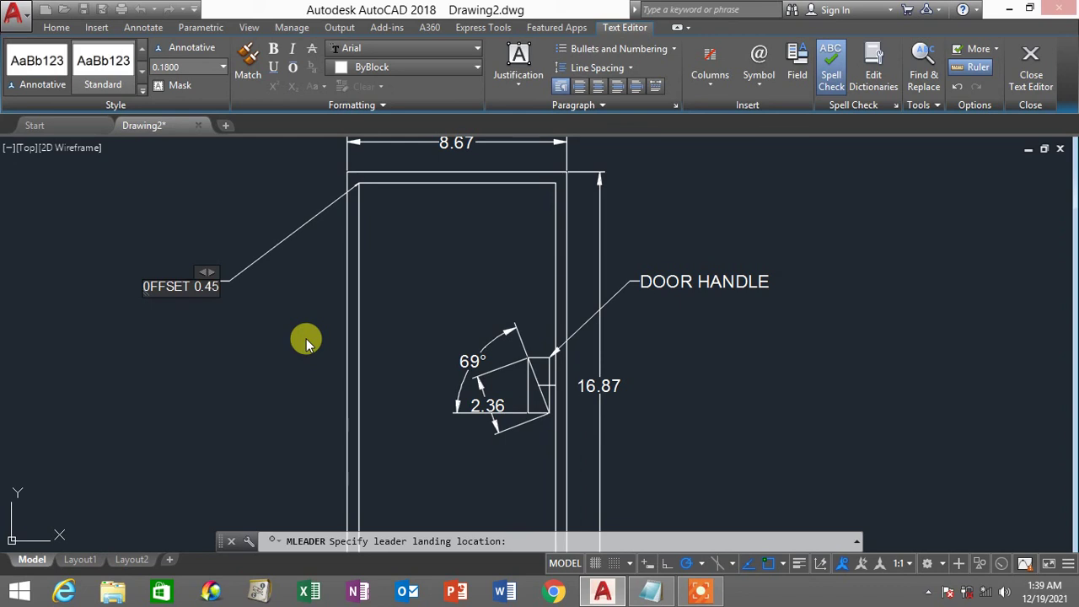
Set the height of the whole "OFFSET 0.45" leader text to 0.5 and finish the text editing.
drag(220, 287, 74, 290)
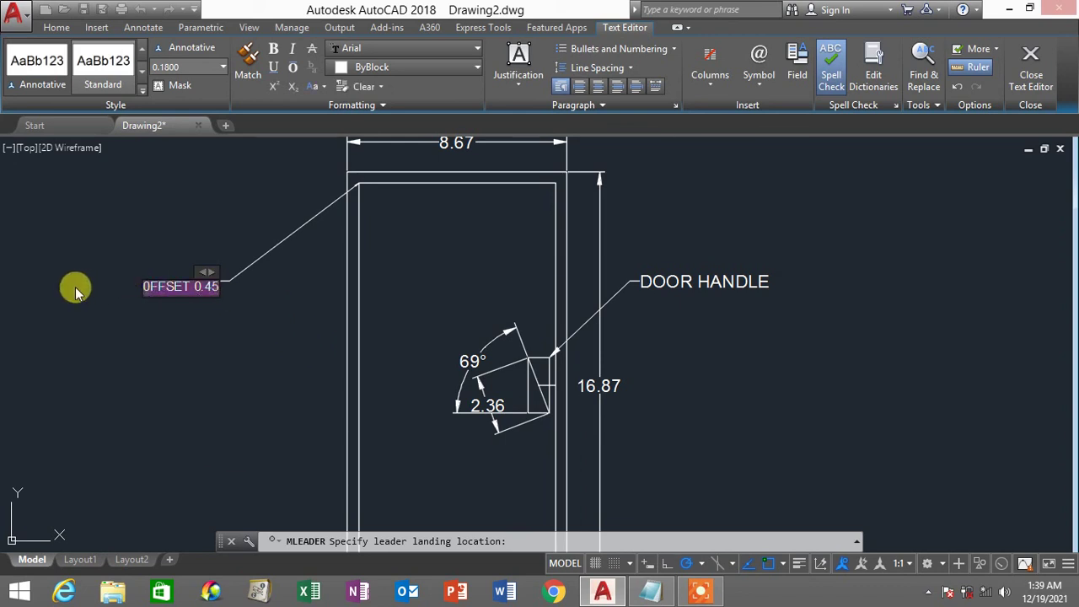
click(185, 66)
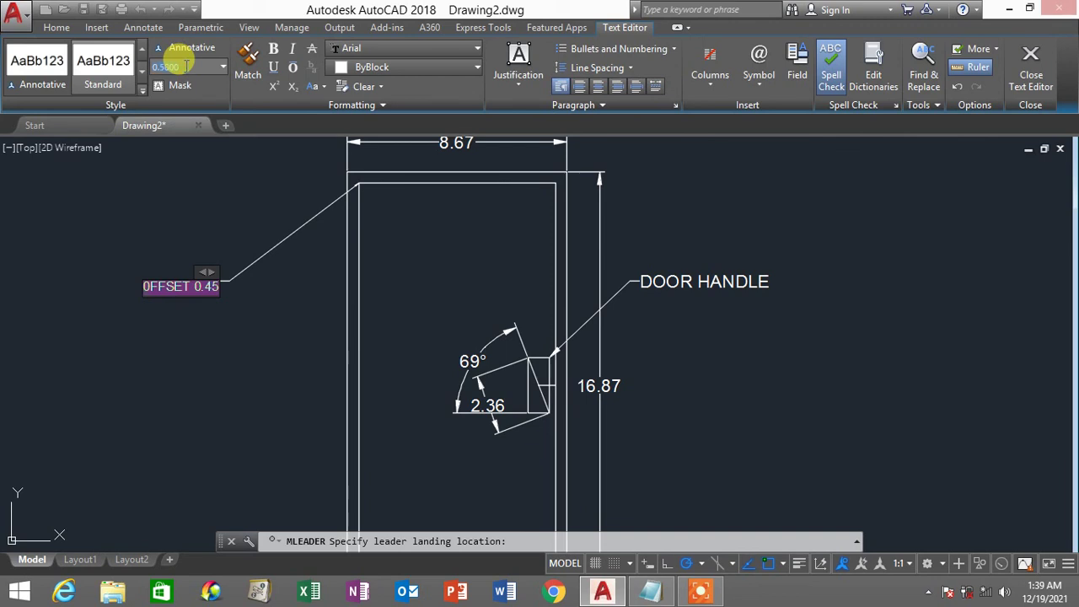
key(Return)
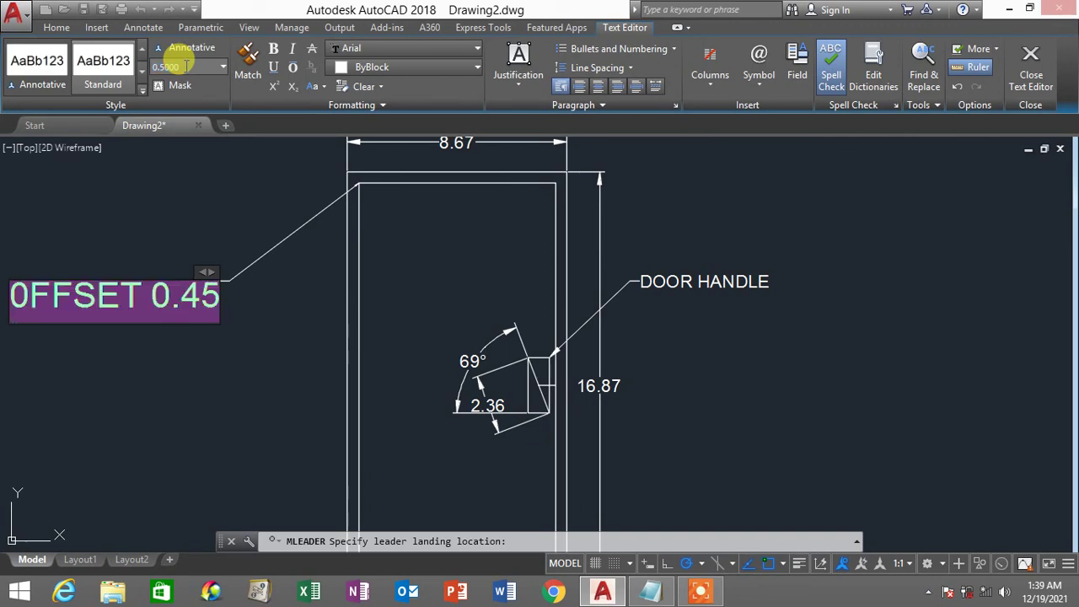
click(1030, 66)
Set the "OFFSET 0.45" multileader's arrowhead size to 0.5, then close the properties and deselect it.
scroll(354, 234, down, 2)
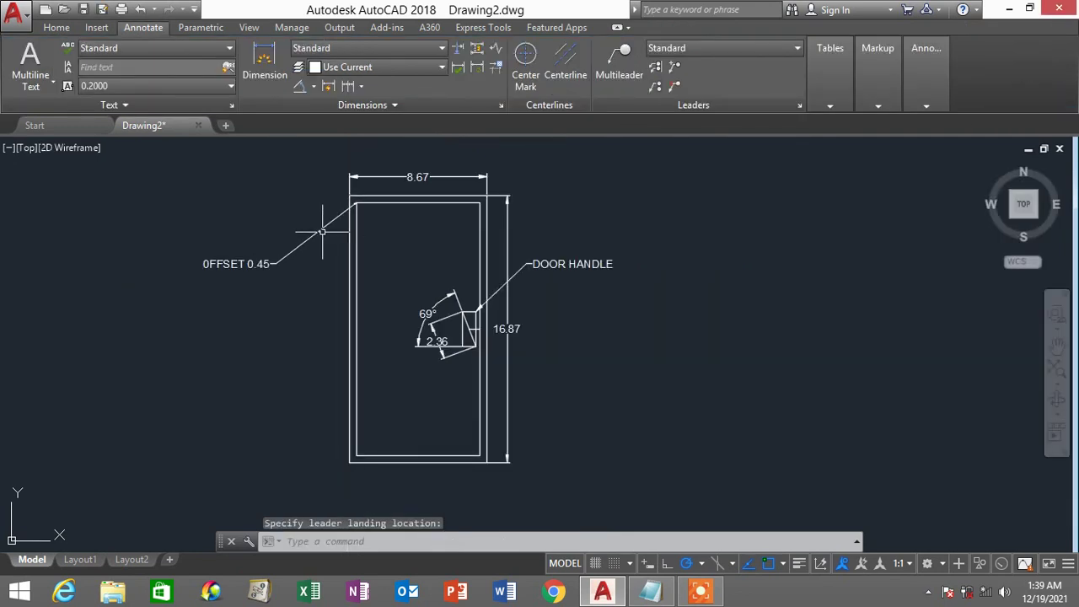
click(315, 227)
right_click(725, 277)
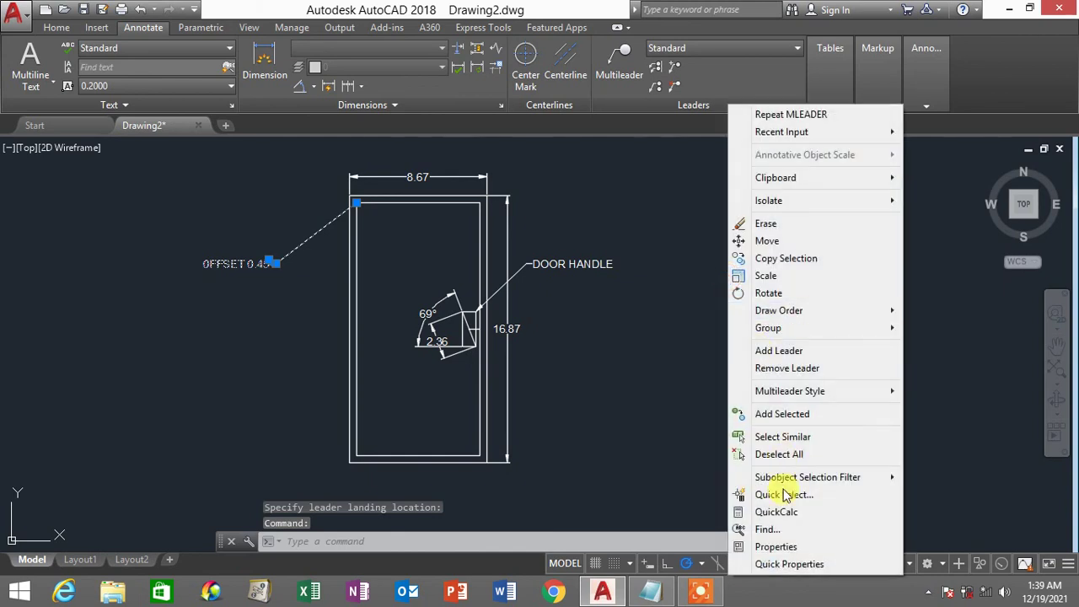
click(772, 546)
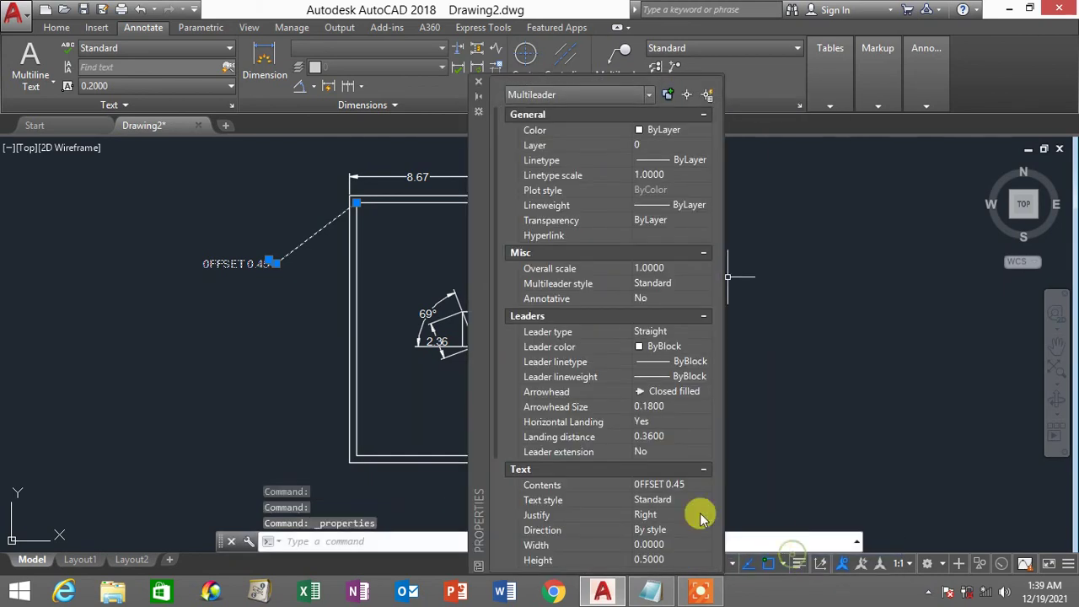
click(674, 408)
text(0.)
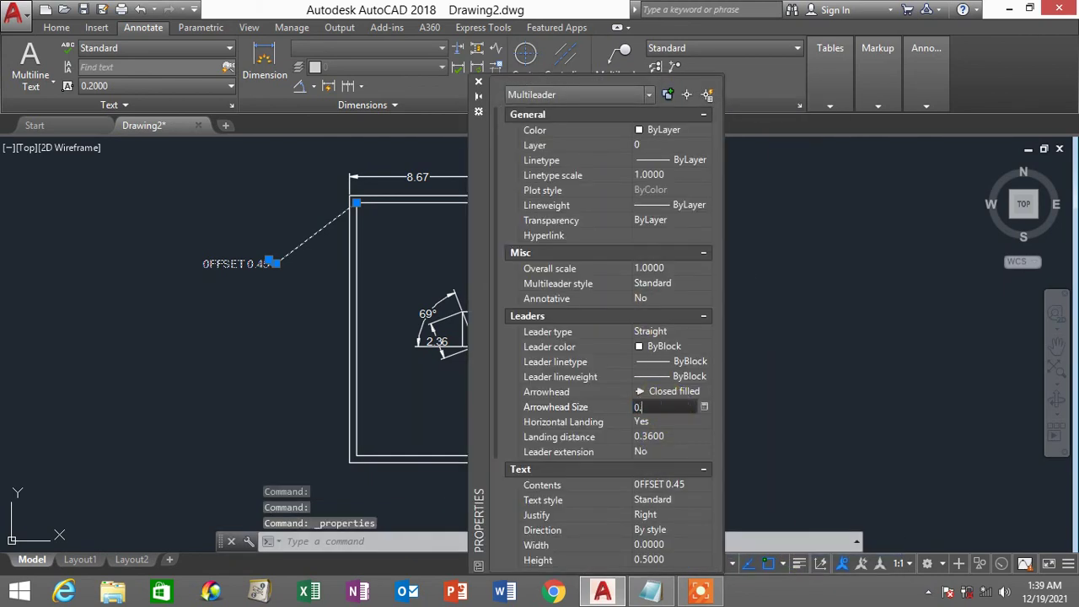
text(45)
key(Return)
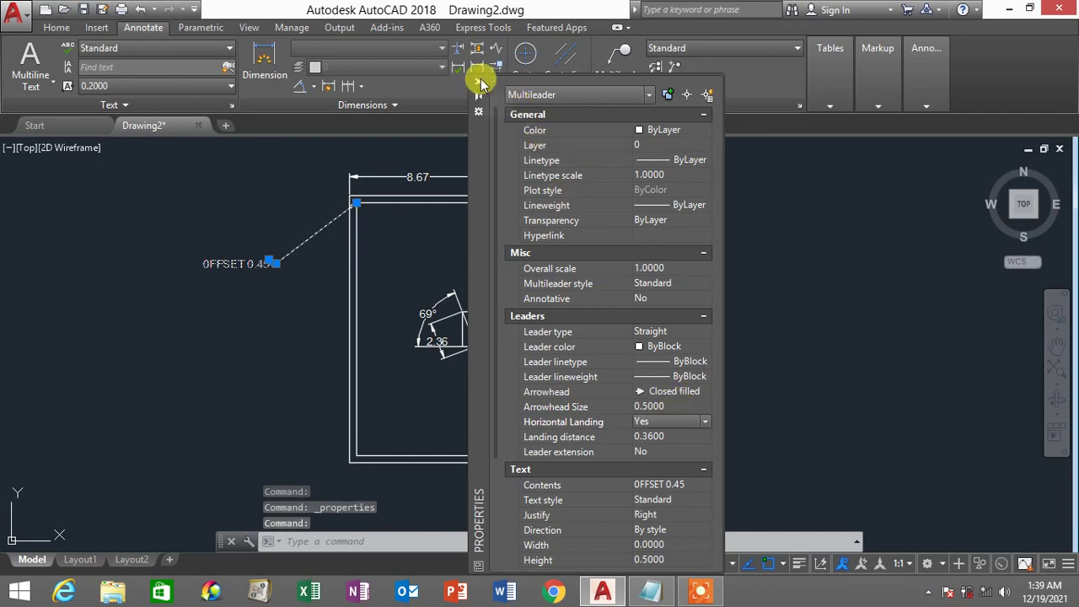
click(477, 83)
key(Escape)
Create a multiline text box in the empty area left of the door with the text "SHAPE OF A DOOR".
mouse_move(675, 240)
middle_down()
mouse_move(748, 254)
mouse_move(797, 227)
middle_up()
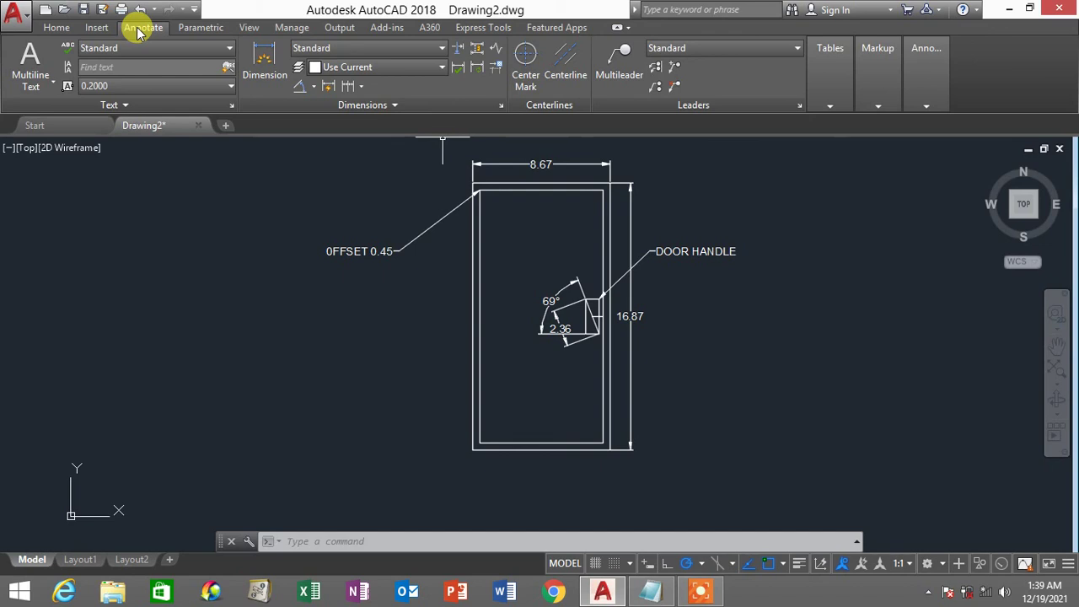
click(32, 59)
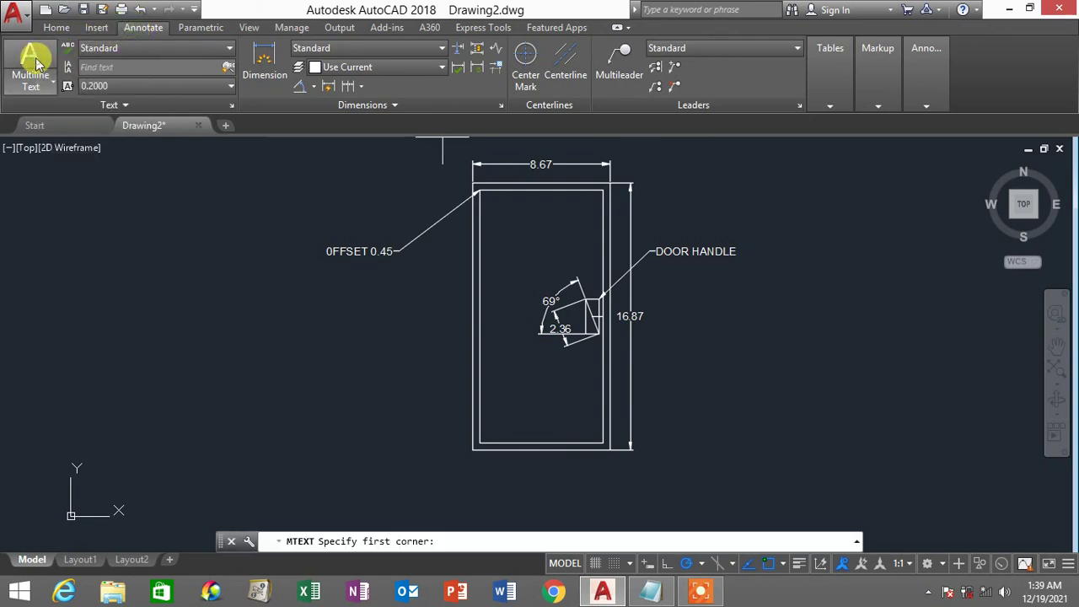
click(78, 272)
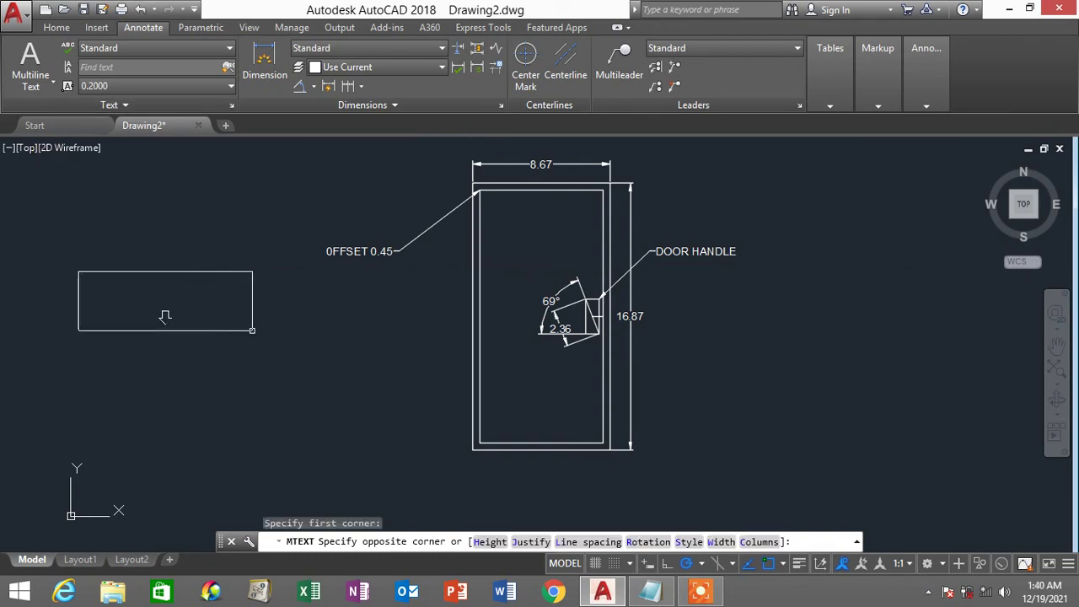
click(369, 341)
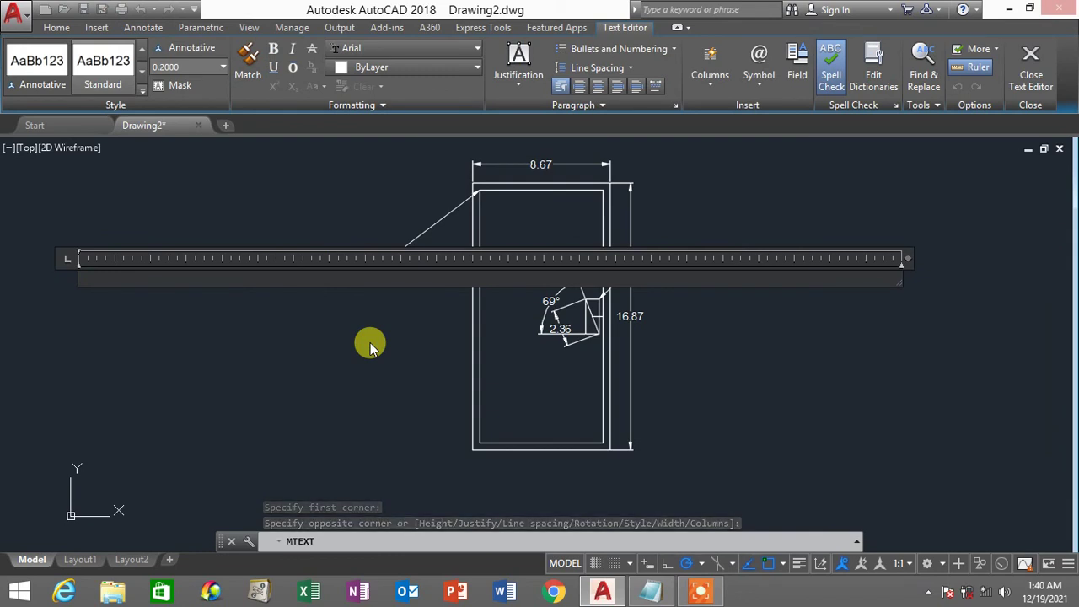
text(SHAPE OF A DOOR)
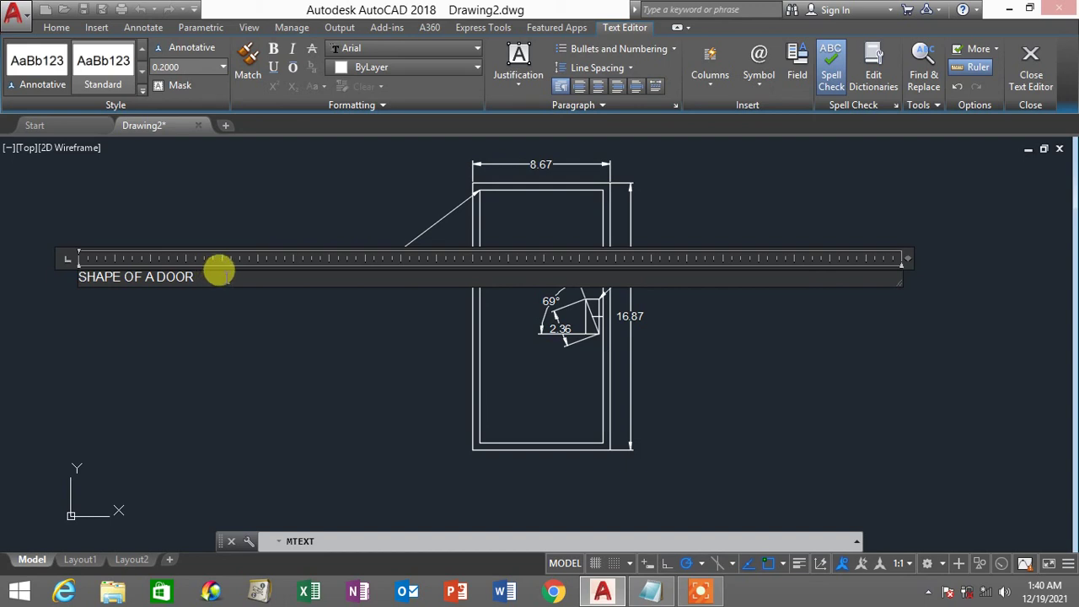
Set the height of the whole "SHAPE OF A DOOR" text to 0.5 and finish the text editing.
drag(173, 275, 54, 269)
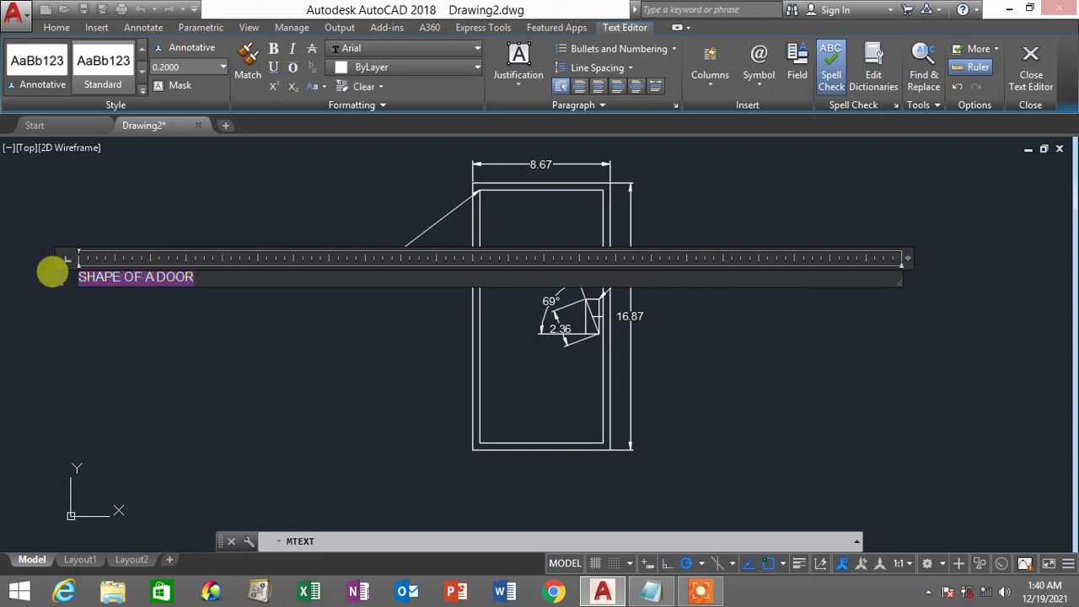
click(176, 66)
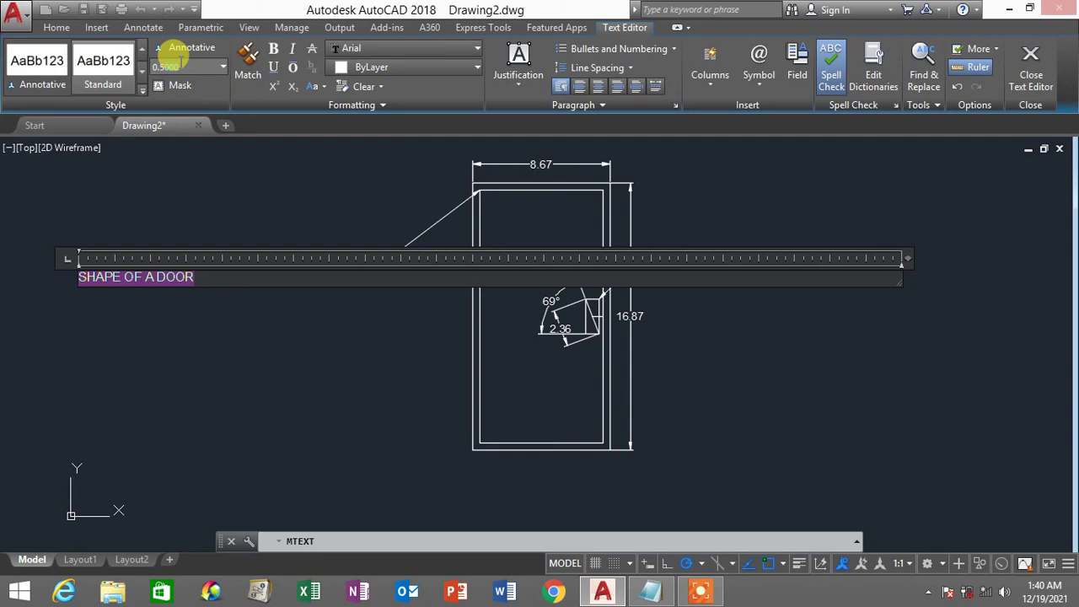
key(Return)
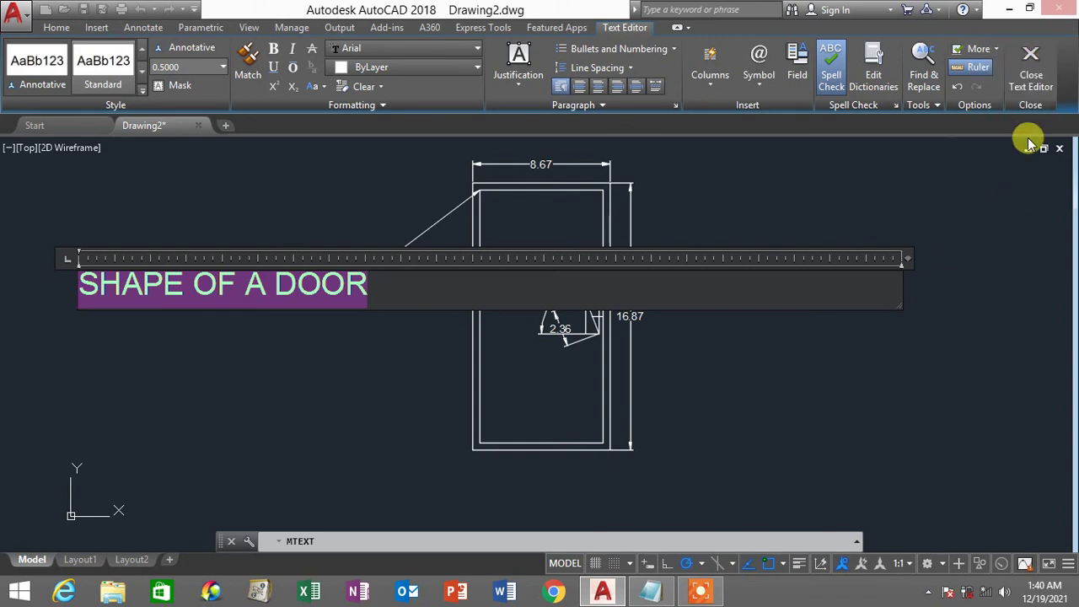
click(1022, 63)
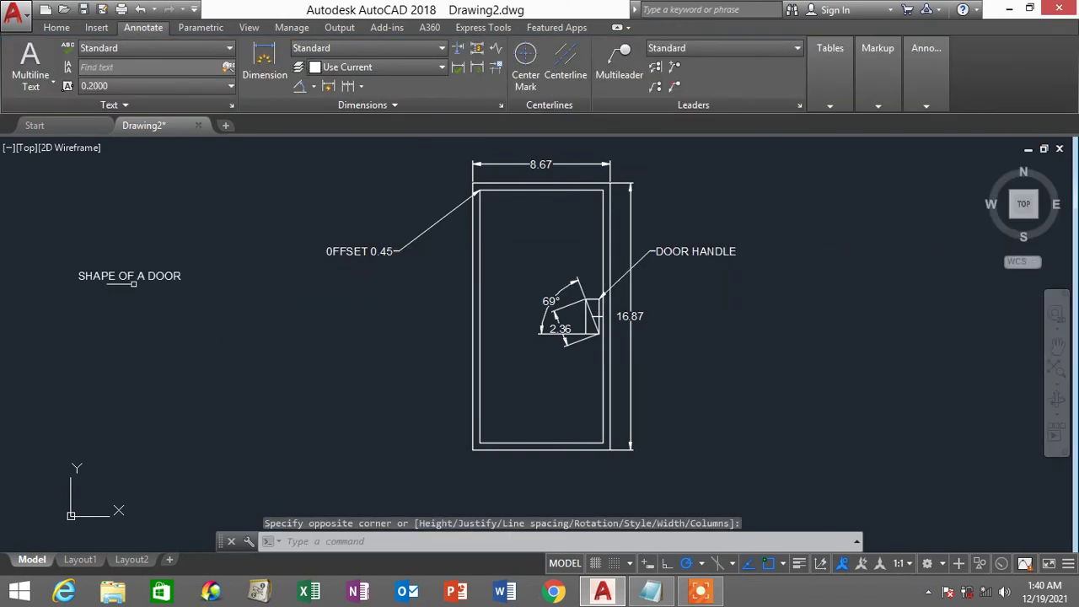
Move the "SHAPE OF A DOOR" text by its insertion grip to just below the door's bottom edge and deselect it.
click(134, 280)
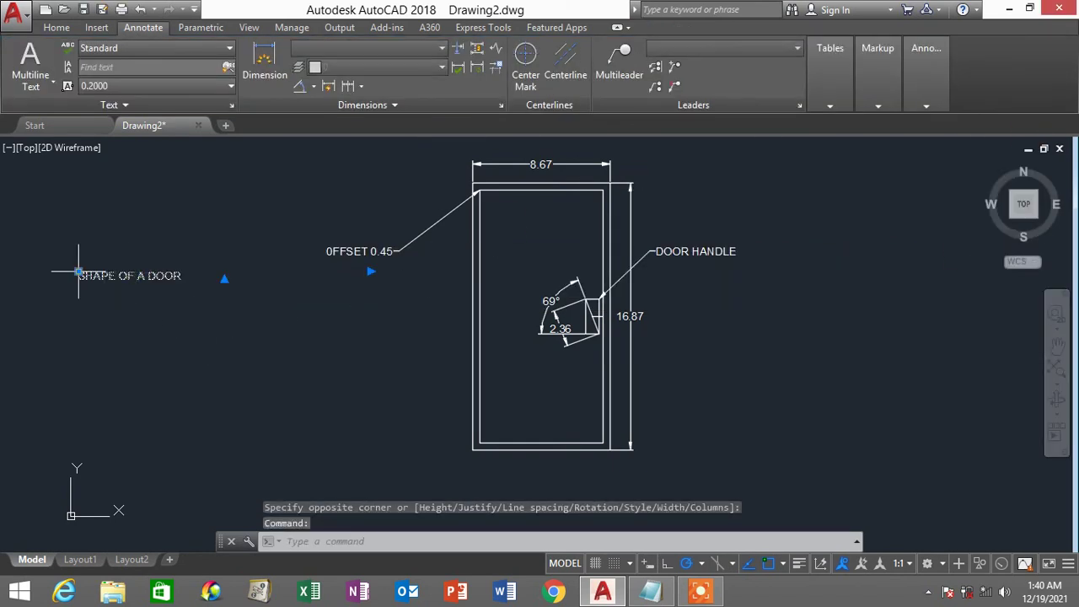
click(78, 272)
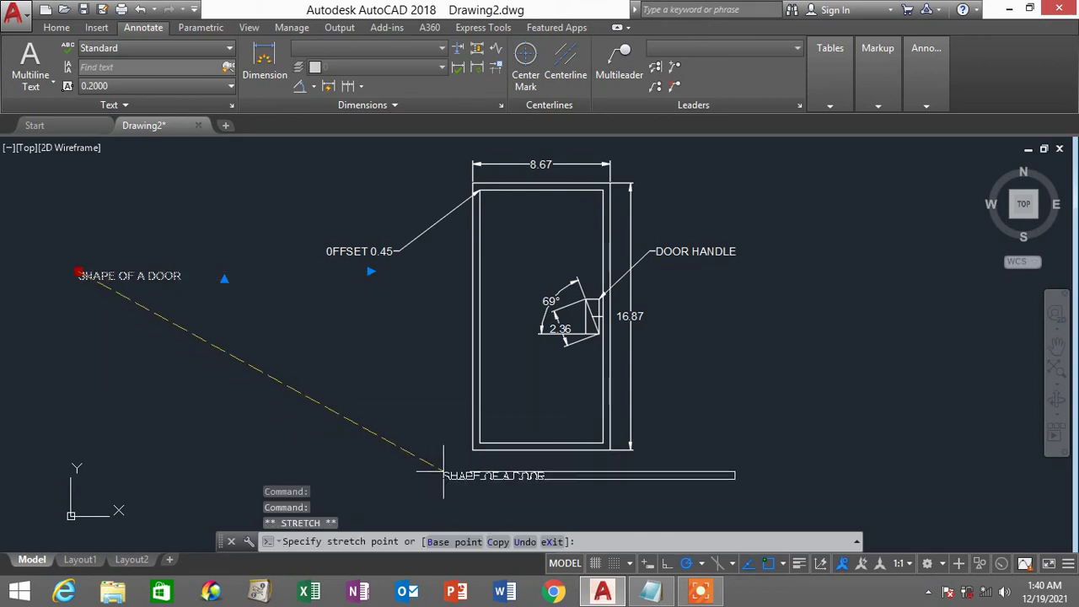
key(Escape)
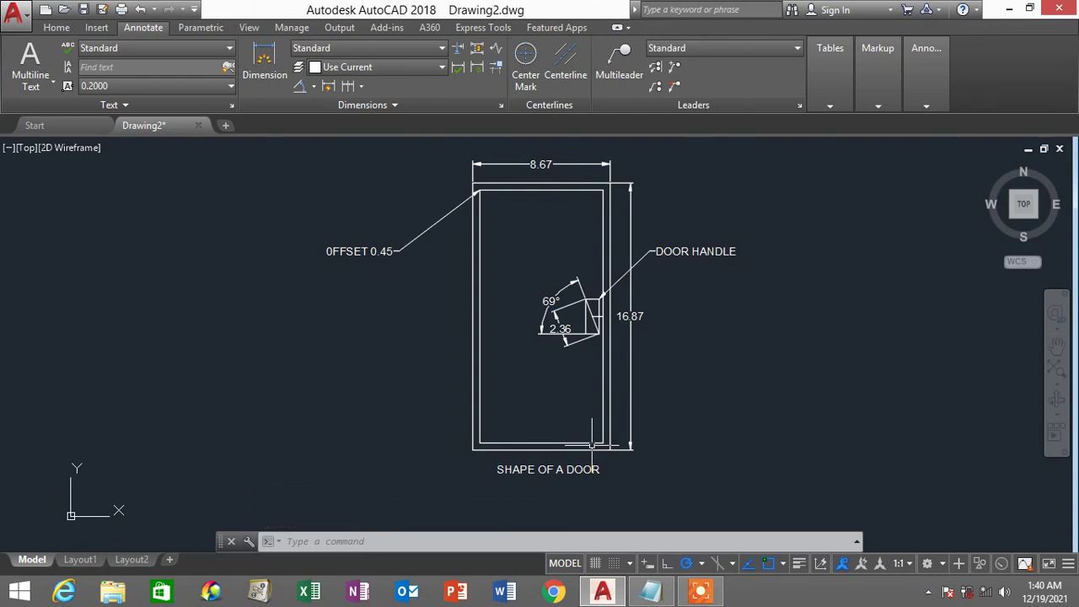
Reopen the "SHAPE OF A DOOR" title for editing, set its whole text height to 1 and finish the editing.
scroll(593, 482, up, 2)
scroll(593, 482, down, 2)
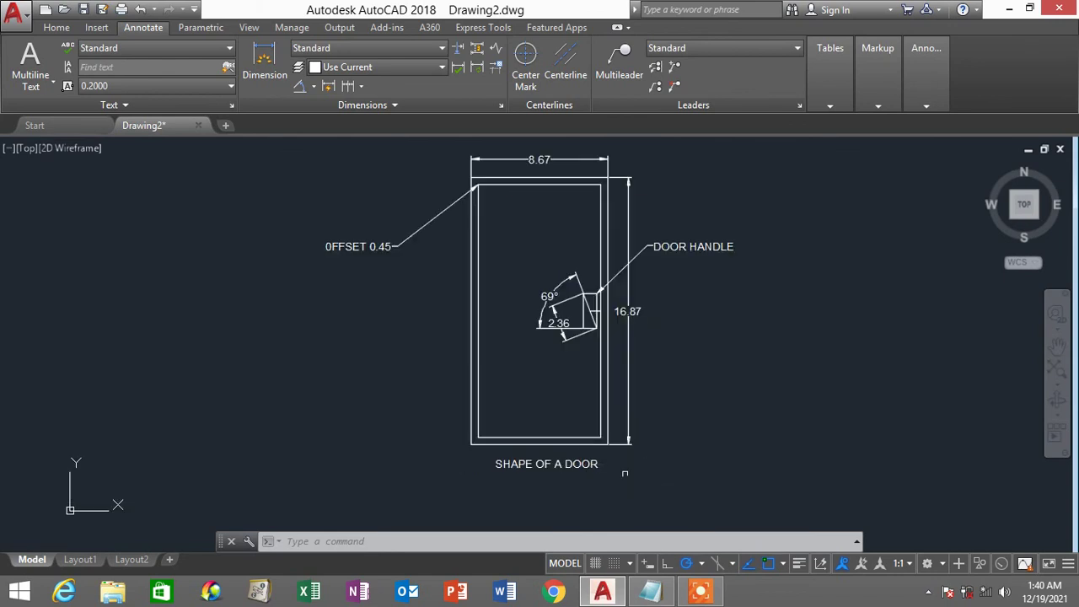
click(568, 464)
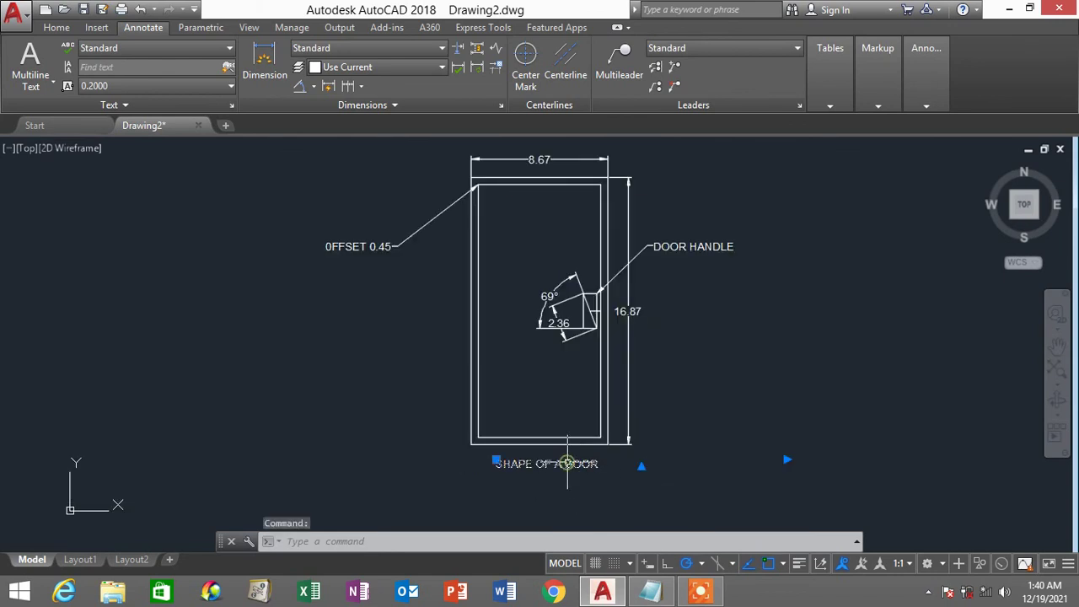
double_click(584, 462)
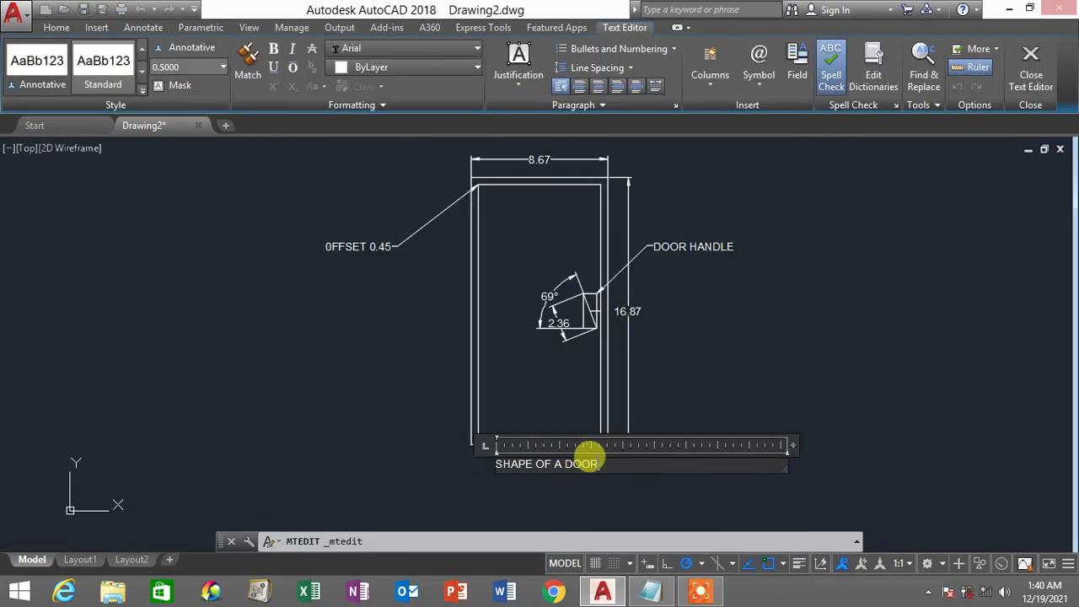
drag(608, 463, 458, 460)
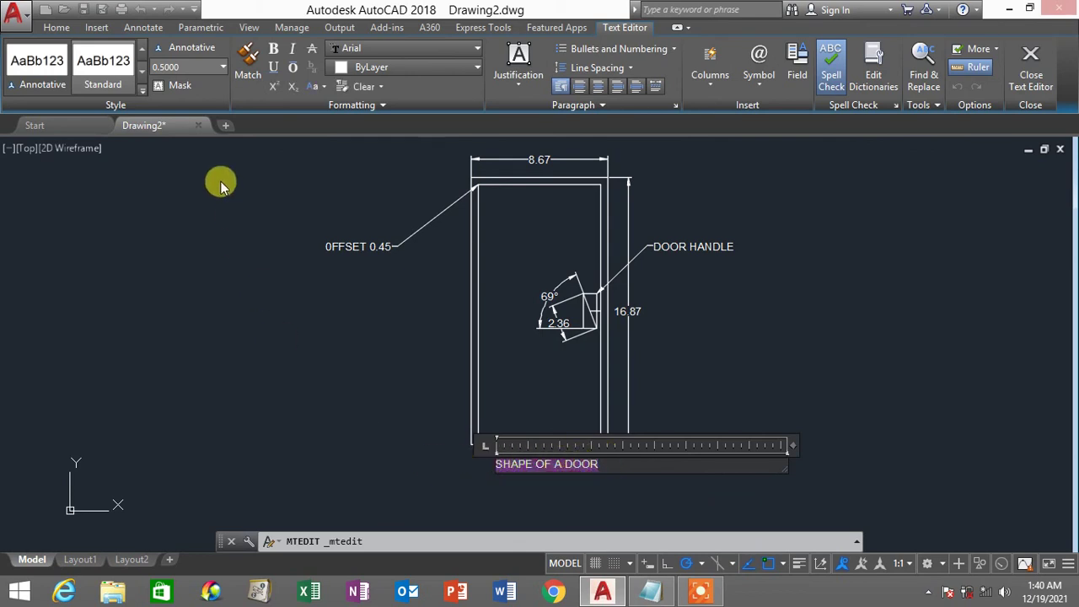
click(183, 65)
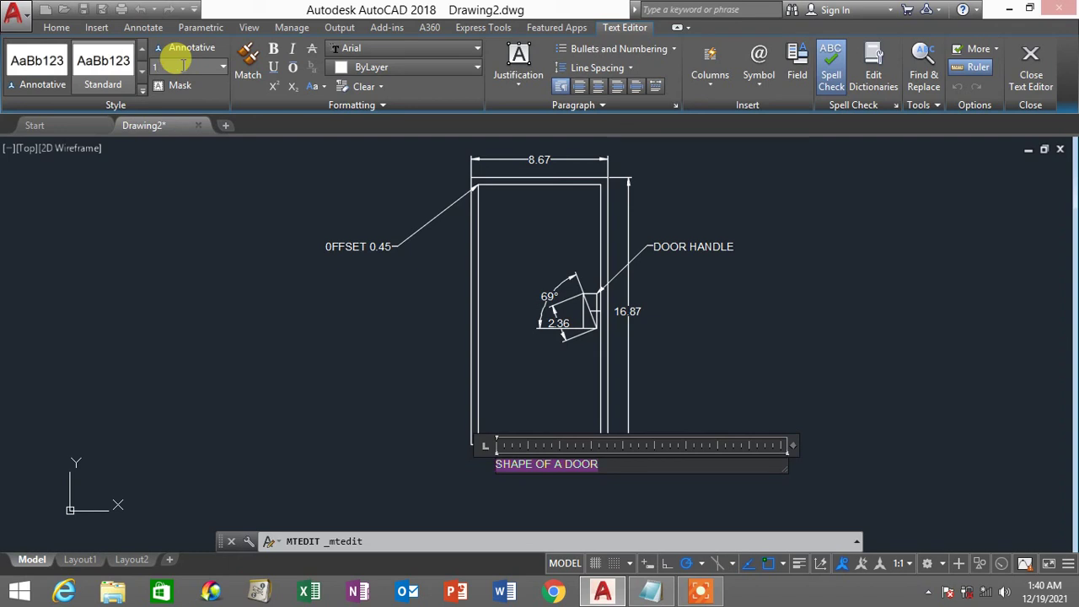
text(1)
key(Return)
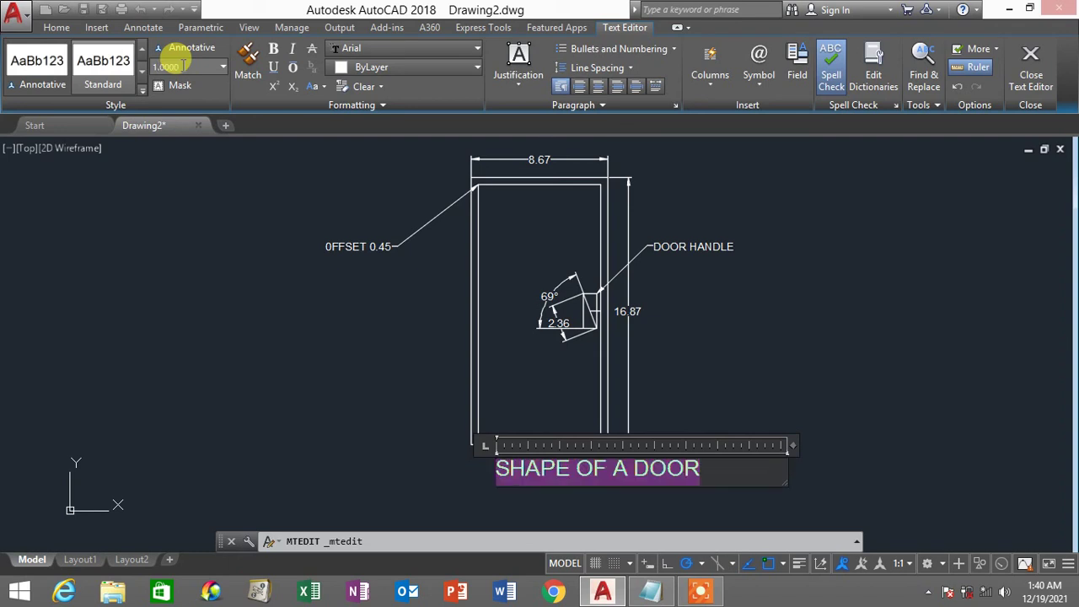
click(1045, 77)
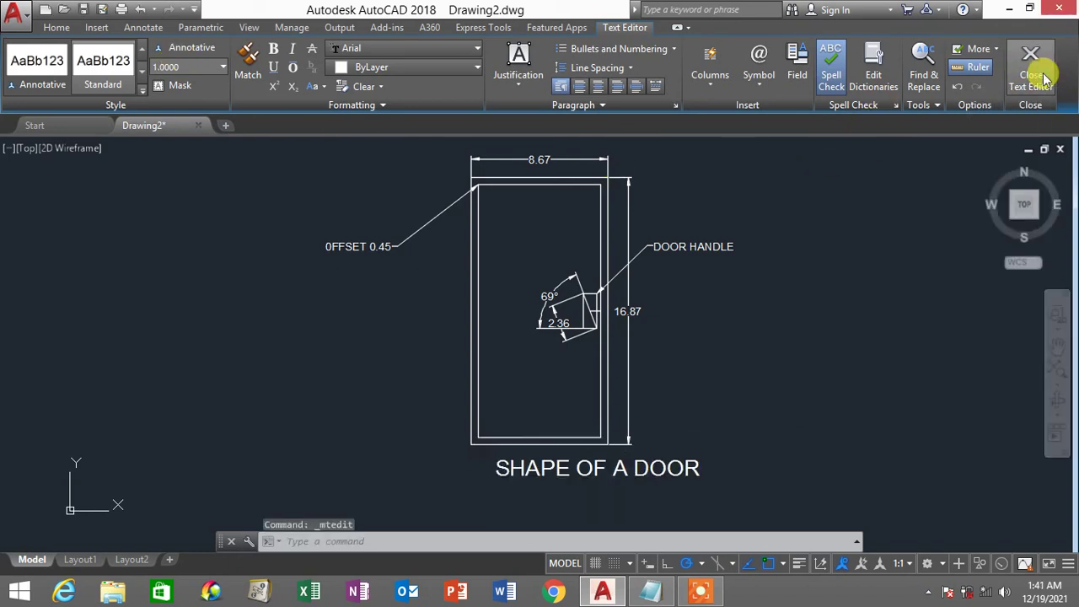
Shift the "SHAPE OF A DOOR" title horizontally to the left until it is roughly centred beneath the door, then deselect it.
scroll(682, 453, down, 2)
scroll(681, 453, up, 2)
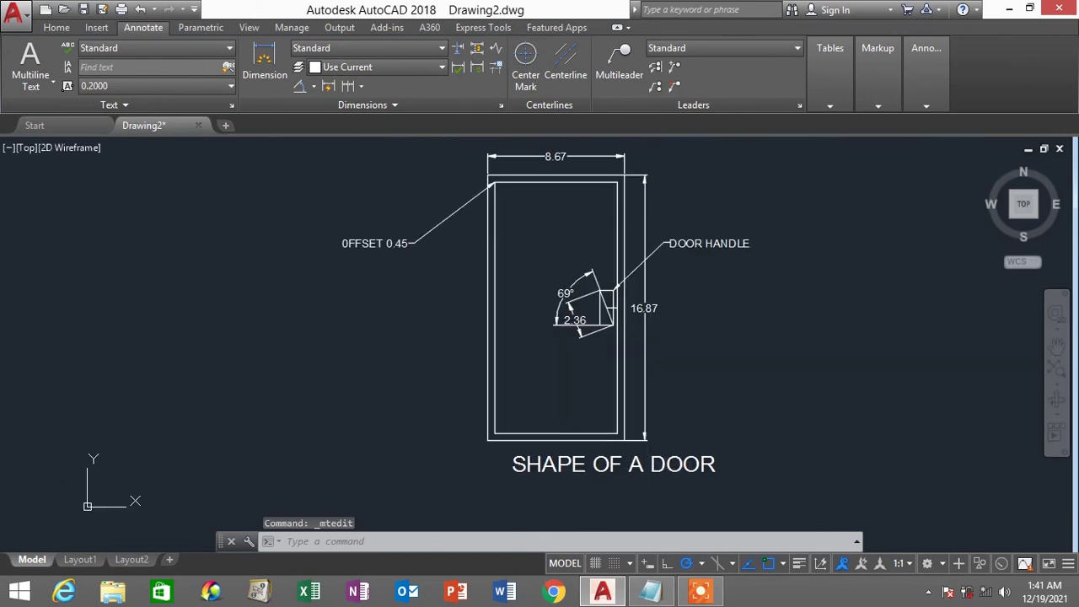
click(642, 465)
click(512, 456)
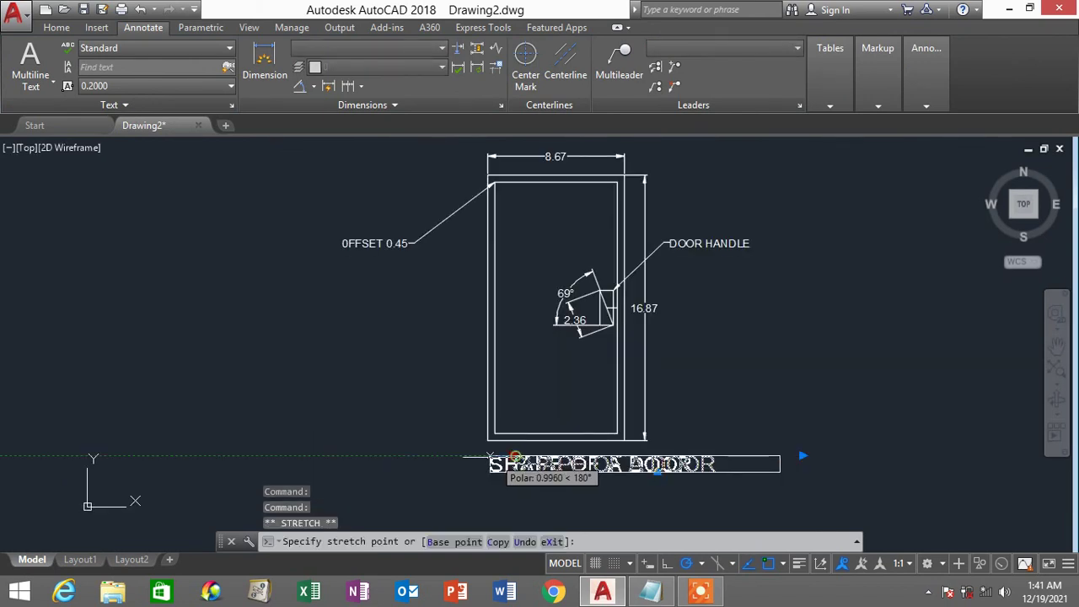
click(481, 457)
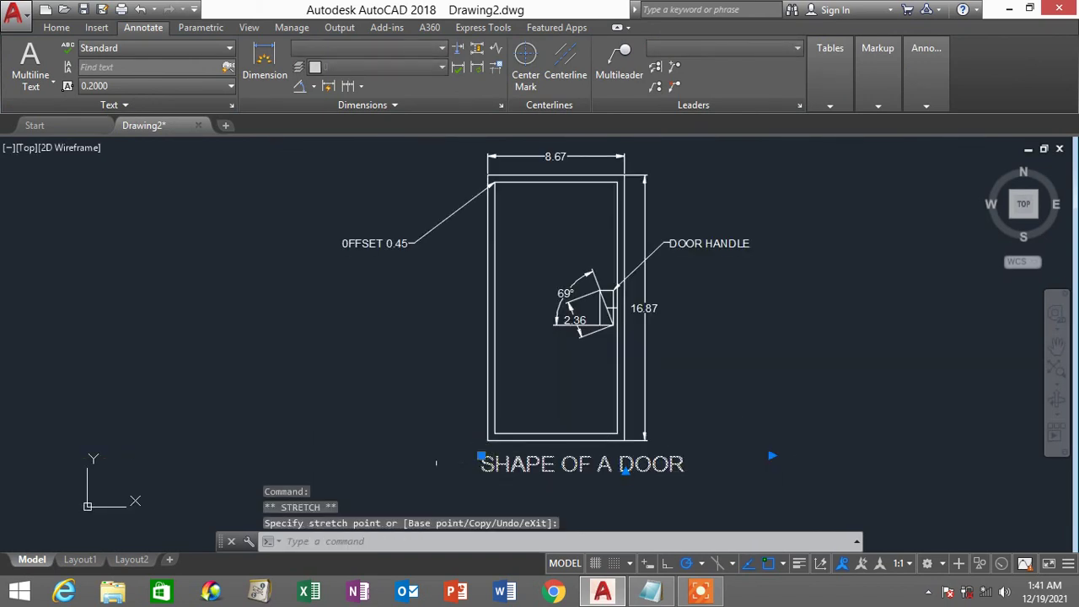
click(482, 458)
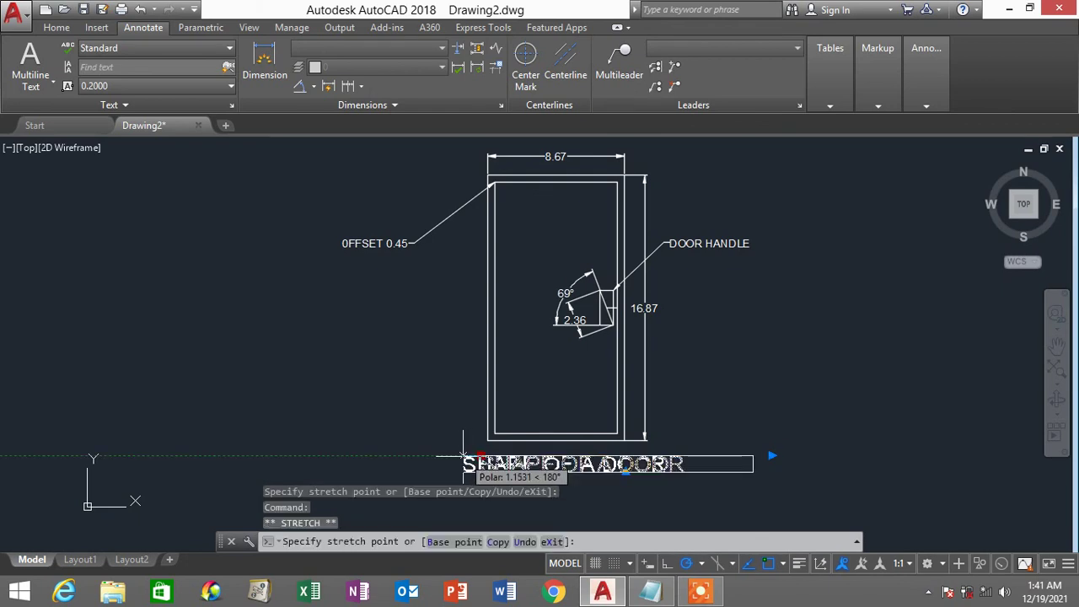
click(463, 458)
key(Escape)
Draw a right-angled triangle with the Line tool in the empty area to the left of the door.
scroll(472, 416, down, 2)
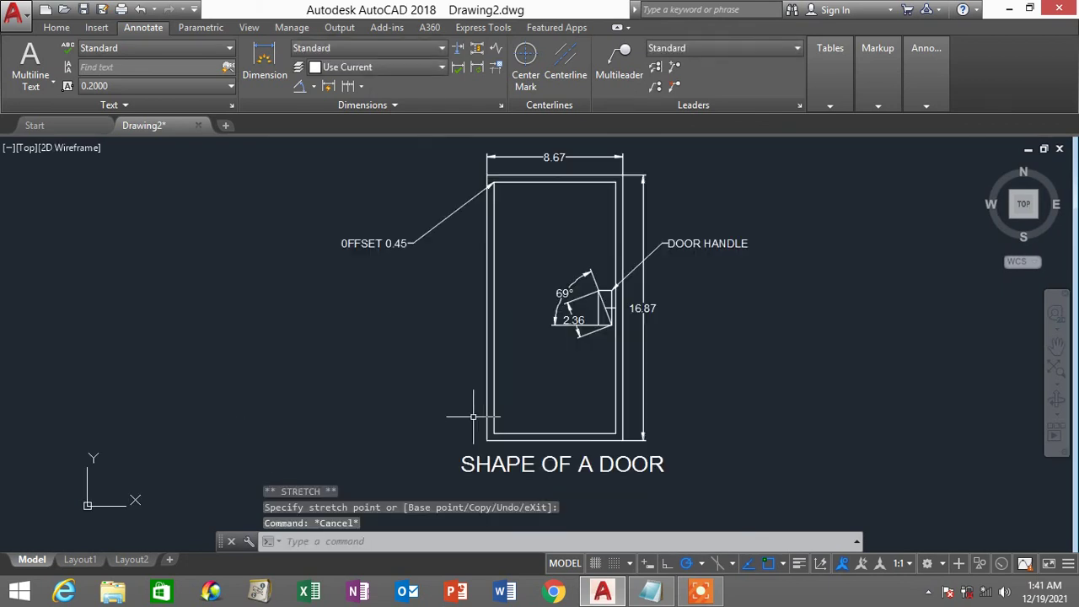
scroll(472, 416, up, 1)
scroll(469, 413, up, 1)
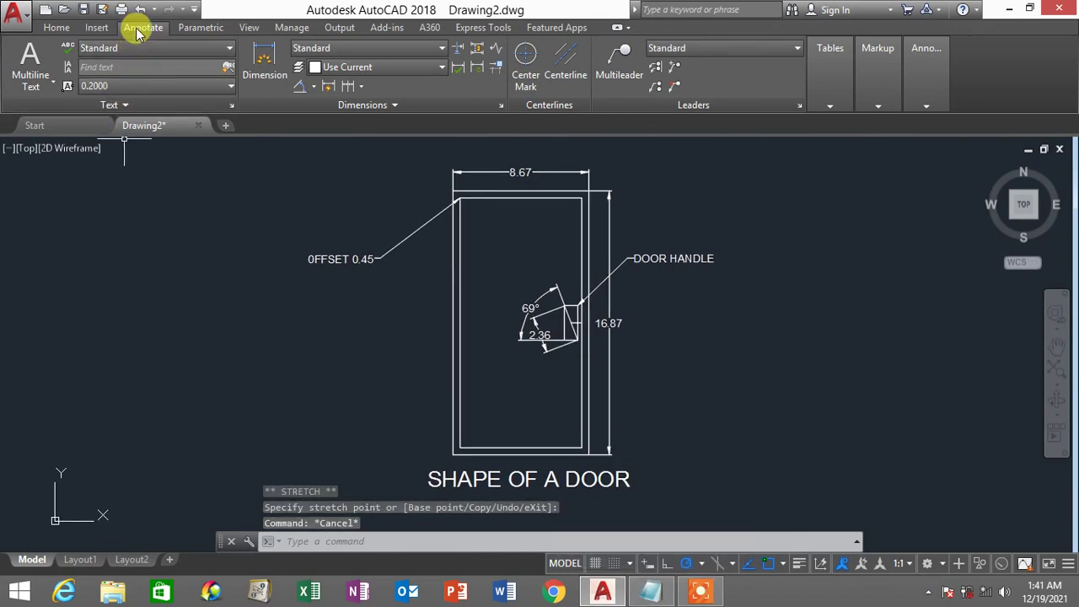
click(58, 30)
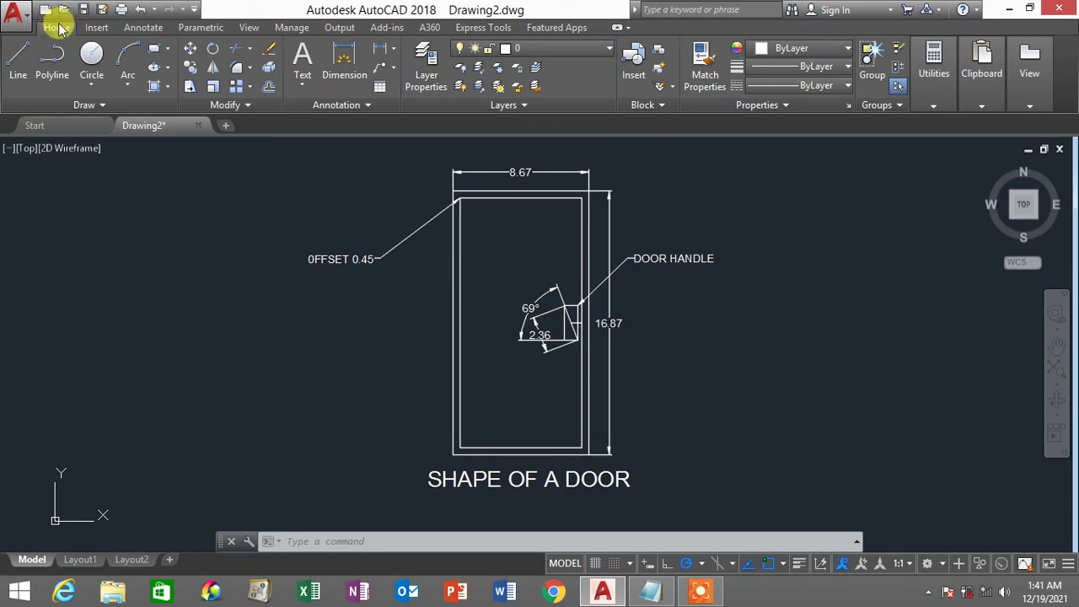
click(24, 70)
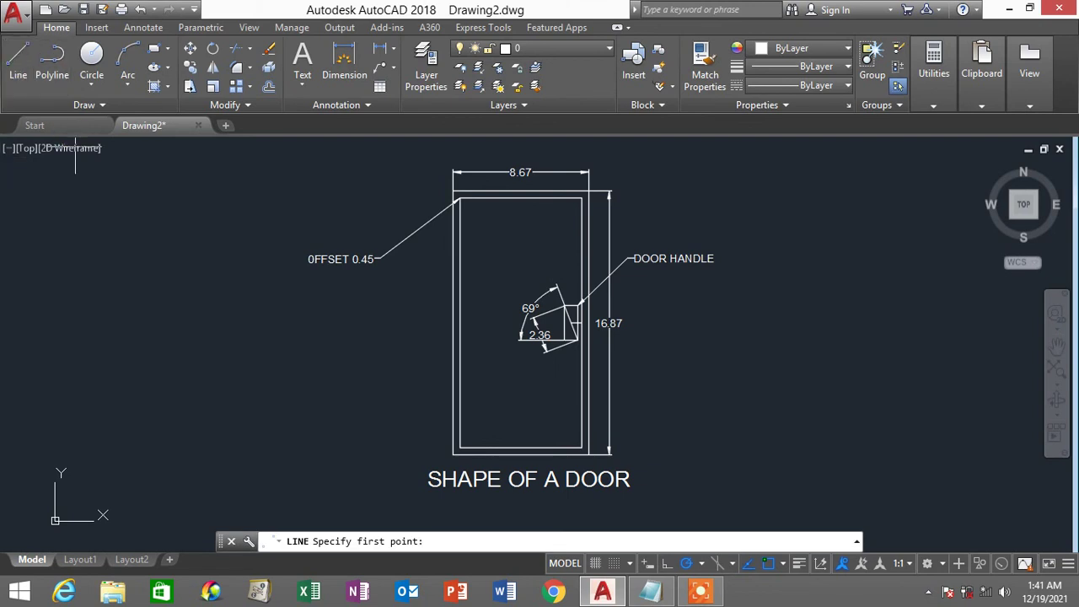
click(97, 217)
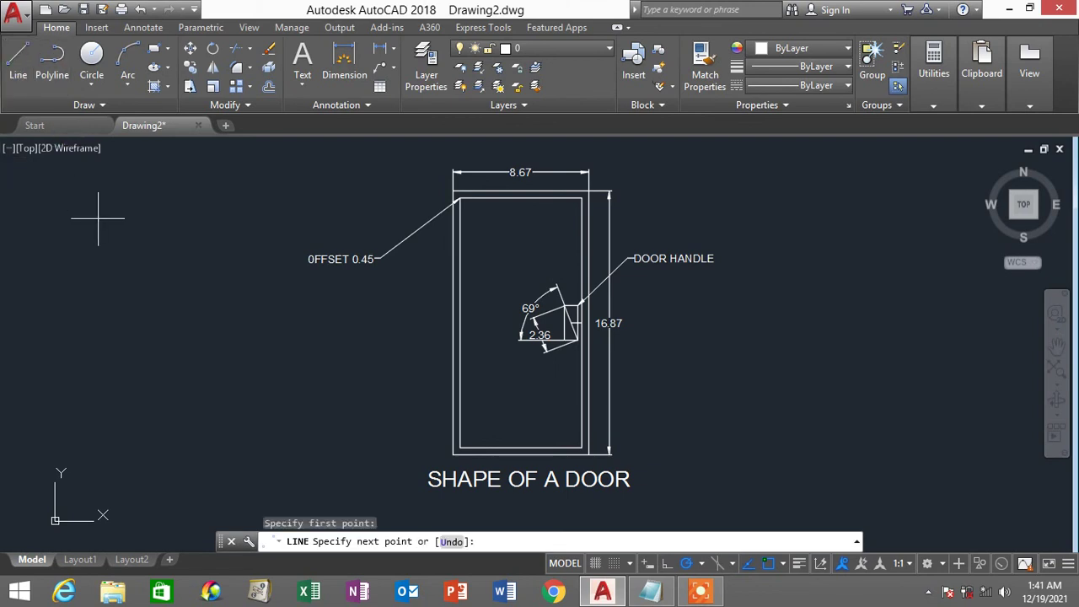
click(172, 300)
click(98, 218)
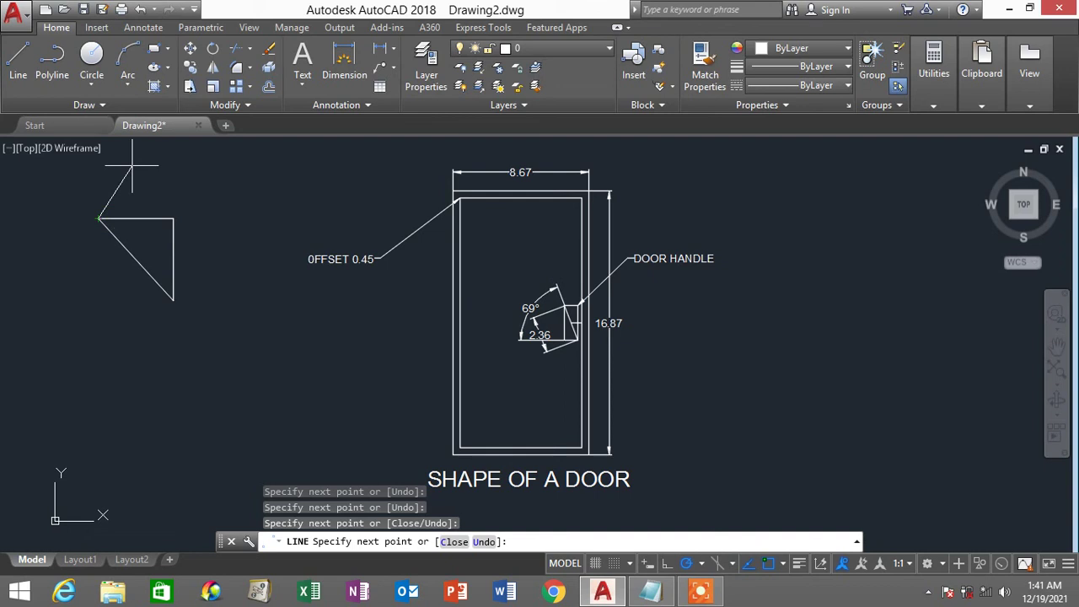
key(Escape)
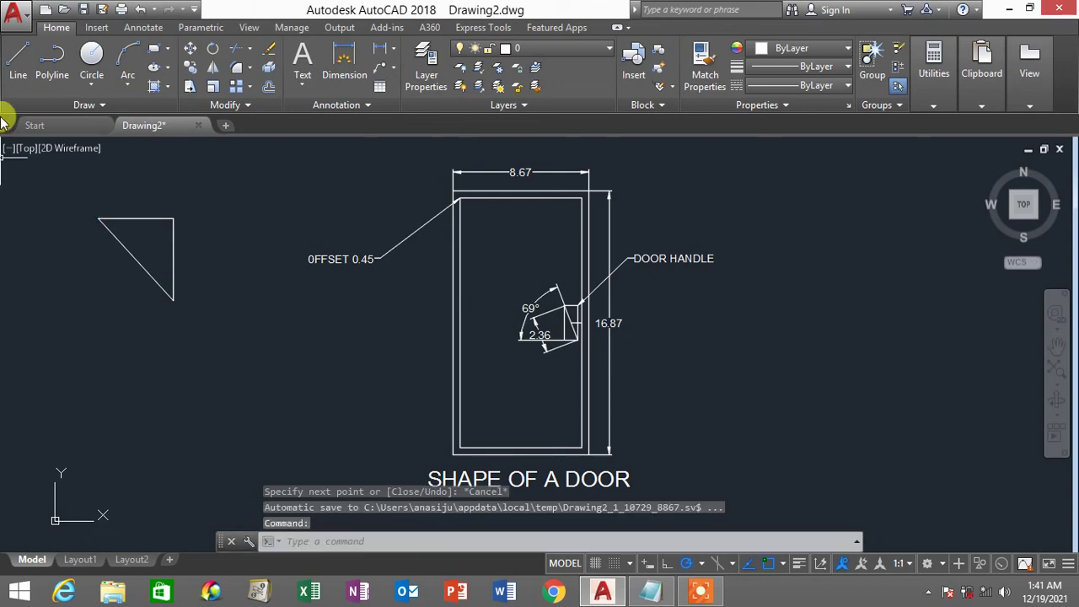
Draw a circle of radius 1 between the triangle and the door, slightly lower than the triangle.
click(93, 59)
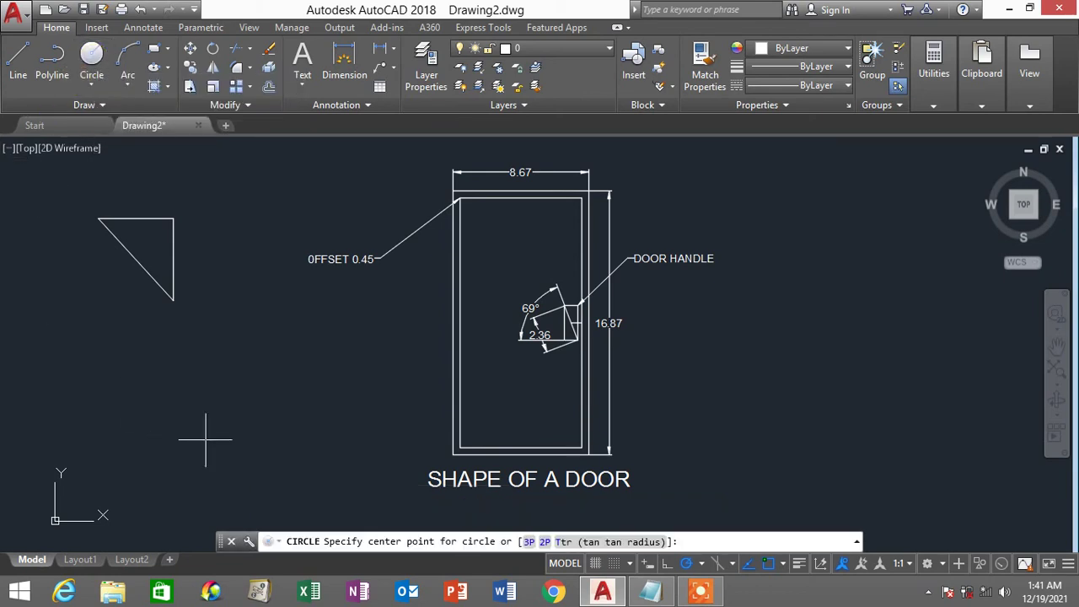
click(91, 63)
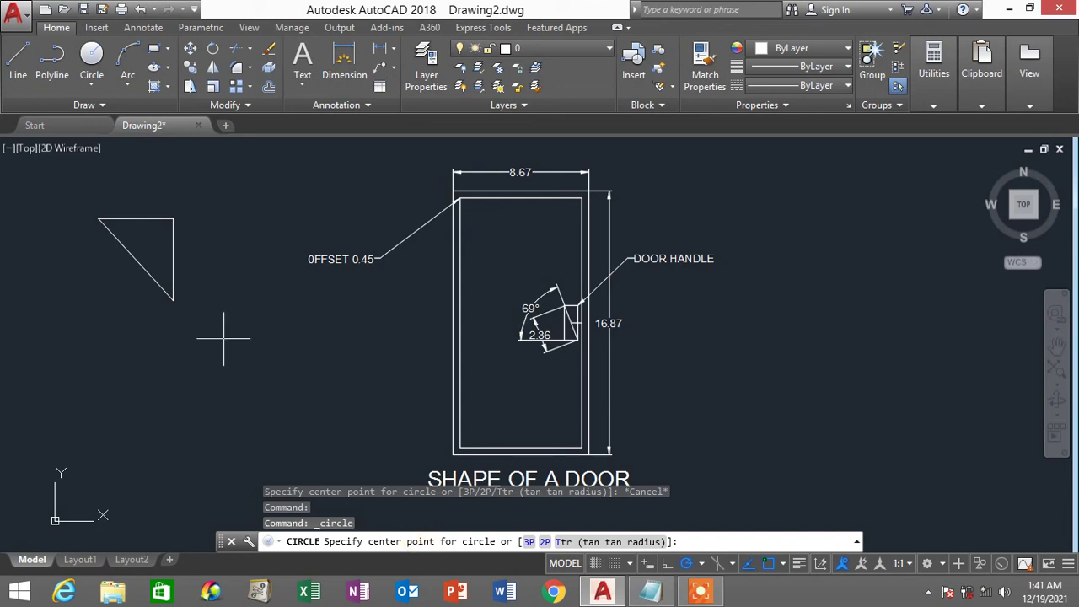
click(291, 343)
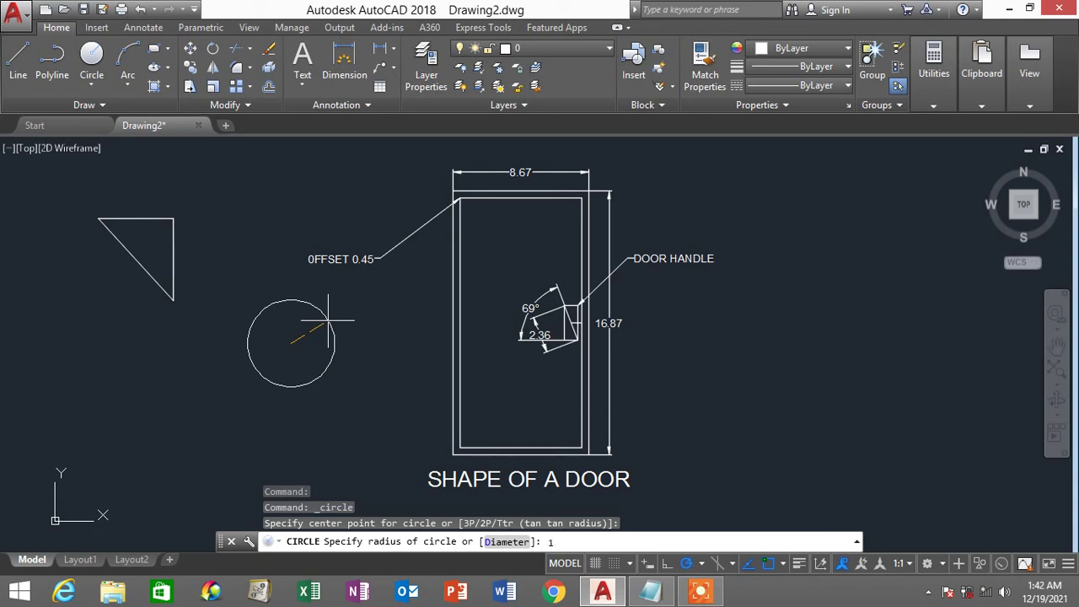
key(Return)
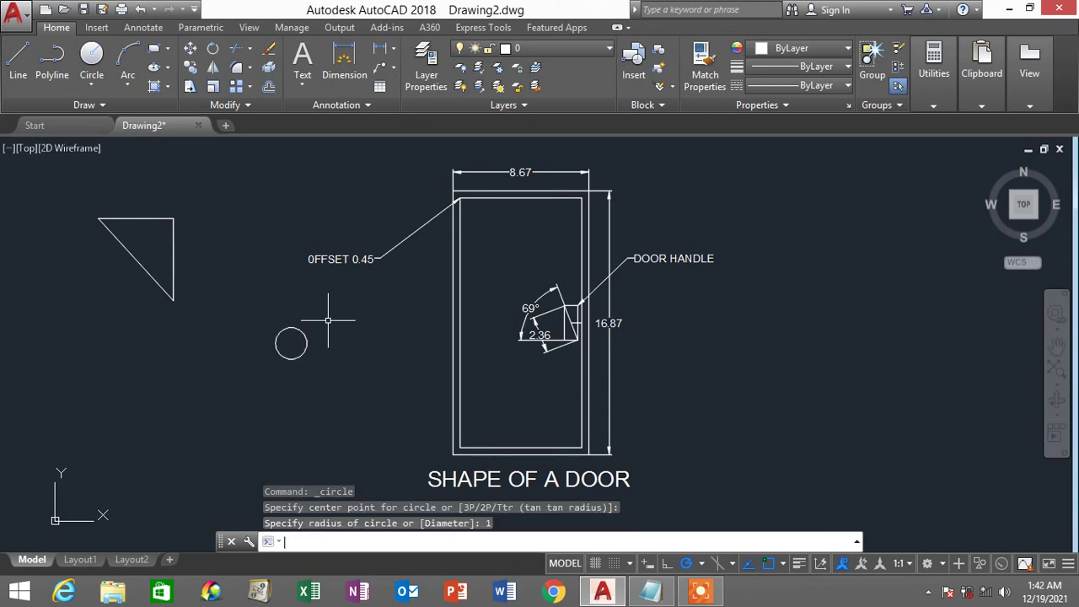
Draw an upward-bulging three-point arc below the triangle.
click(124, 59)
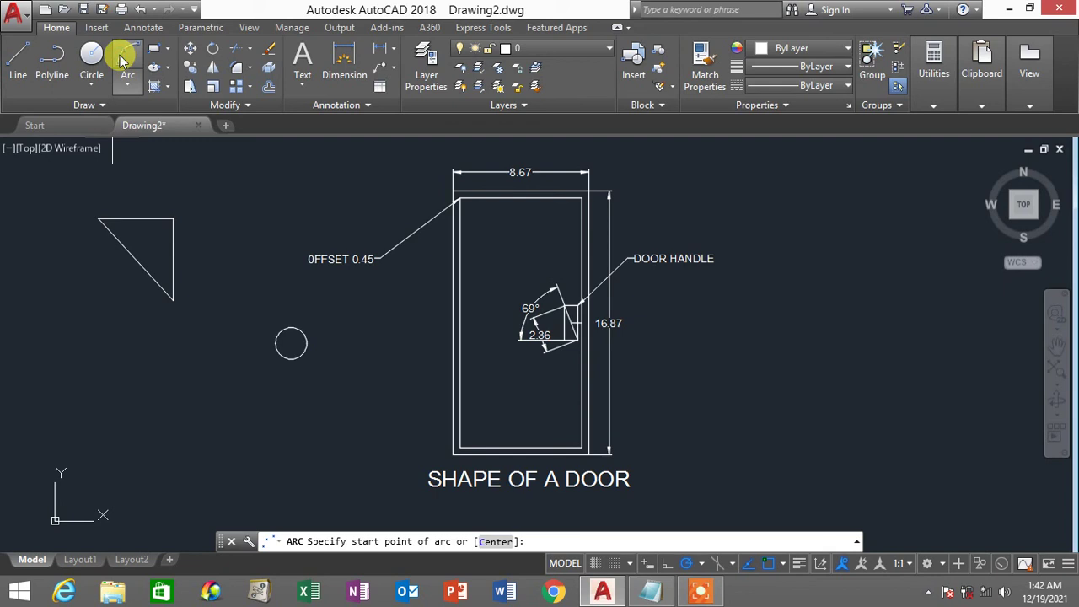
click(123, 414)
click(177, 365)
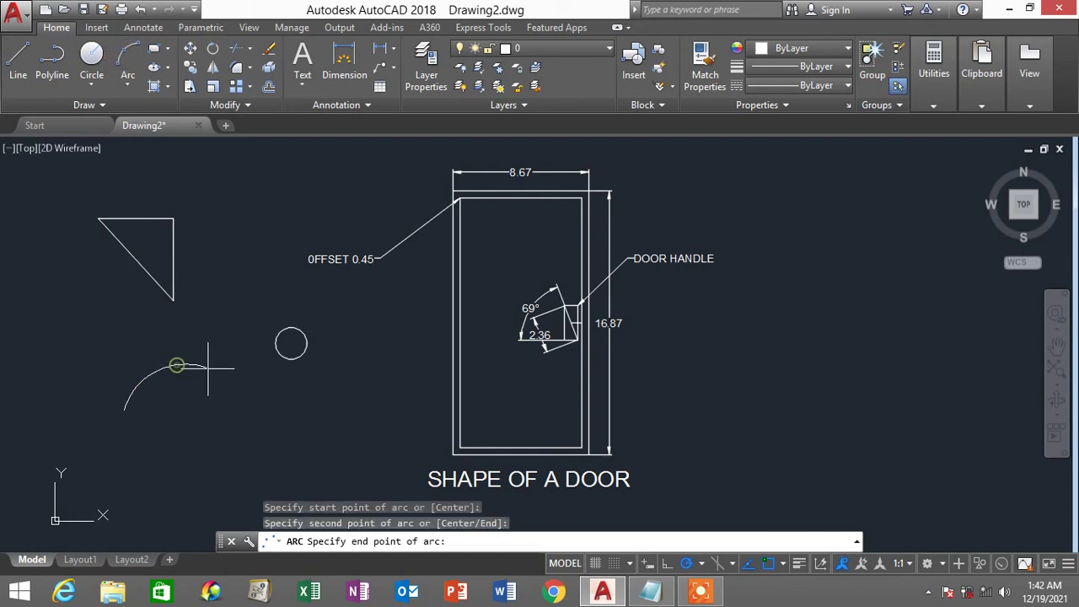
click(249, 387)
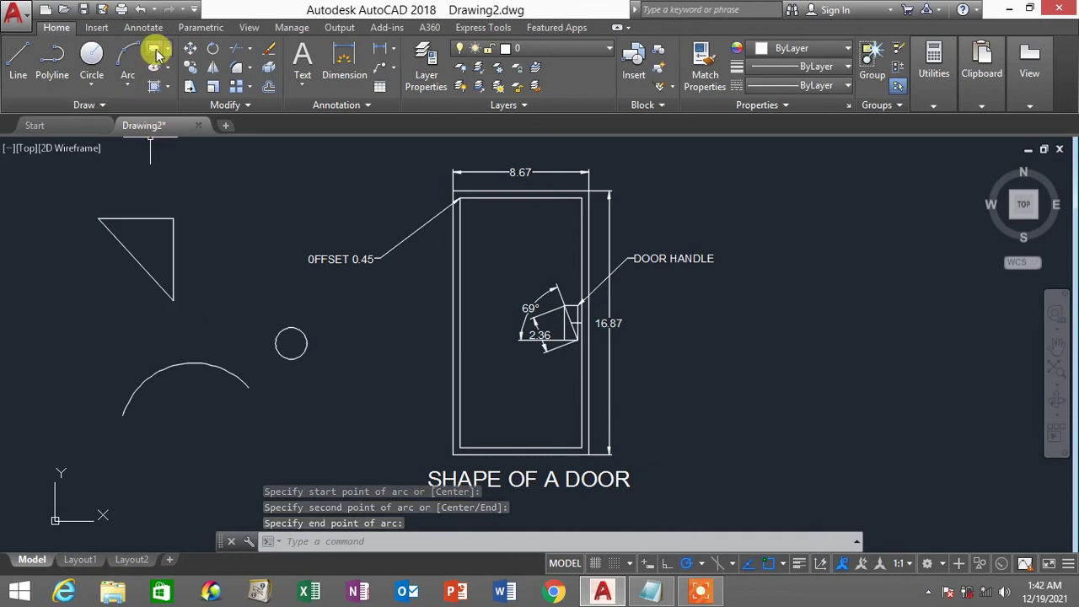
Draw a small horizontal rectangle in the empty area to the upper right of the door.
click(157, 52)
click(758, 187)
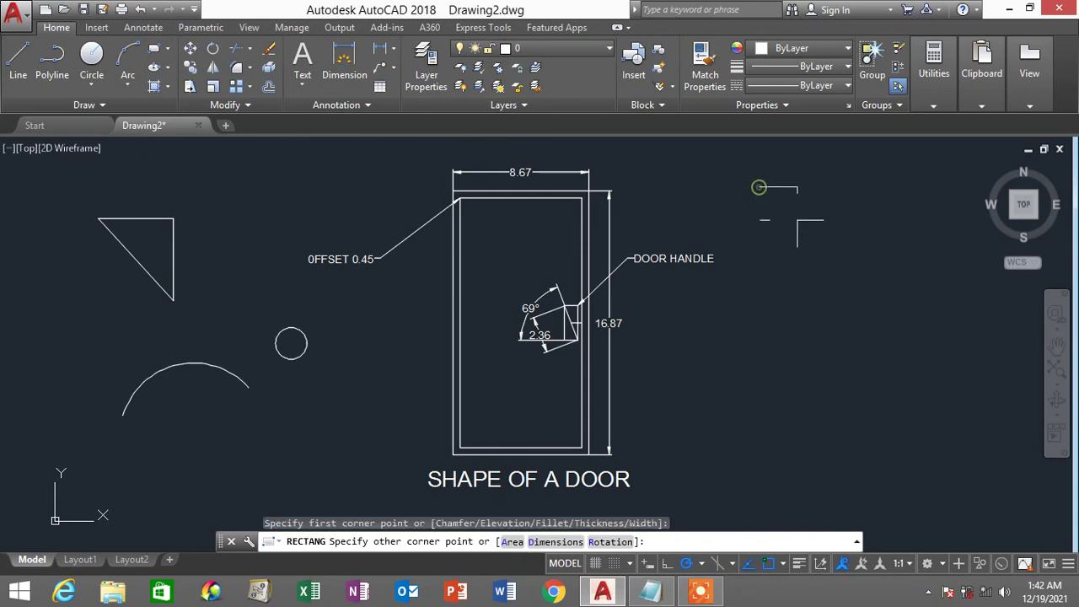
click(840, 230)
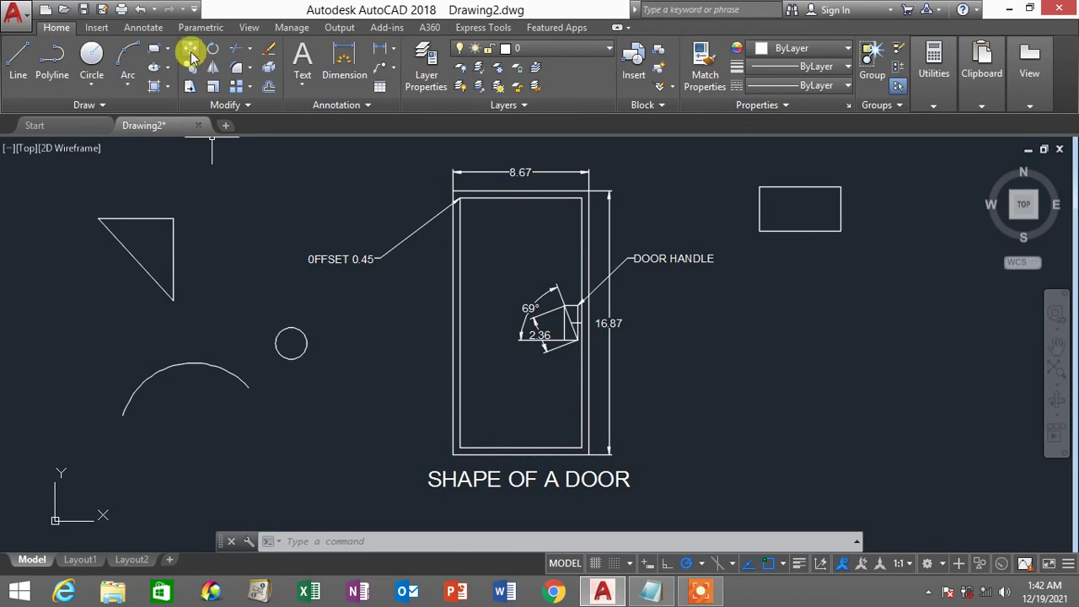
Move the circle by its centre to just below the rectangle on the other side of the door.
click(191, 51)
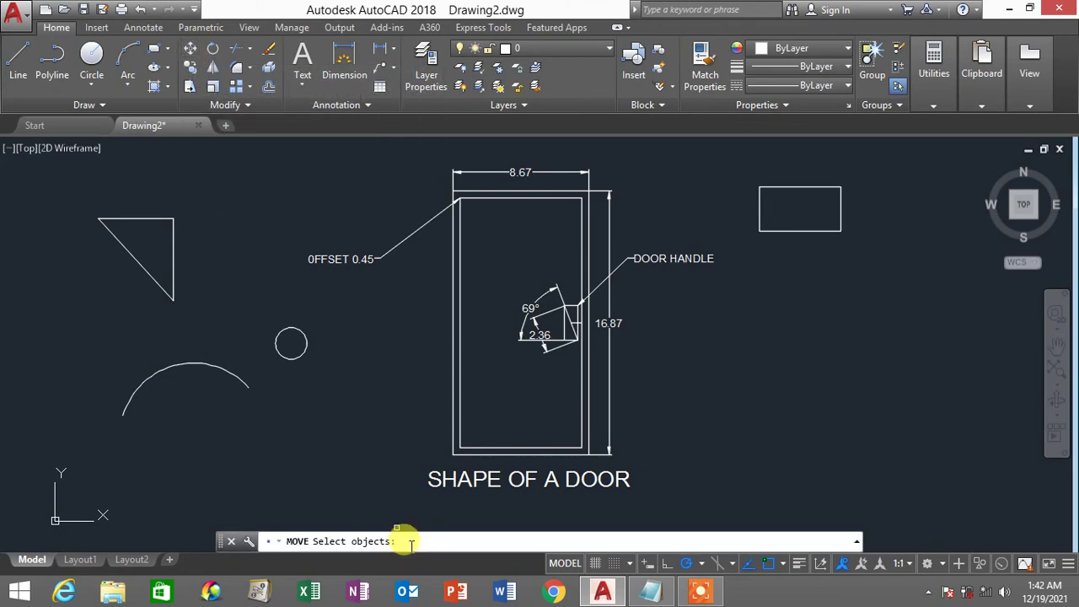
click(324, 383)
click(255, 292)
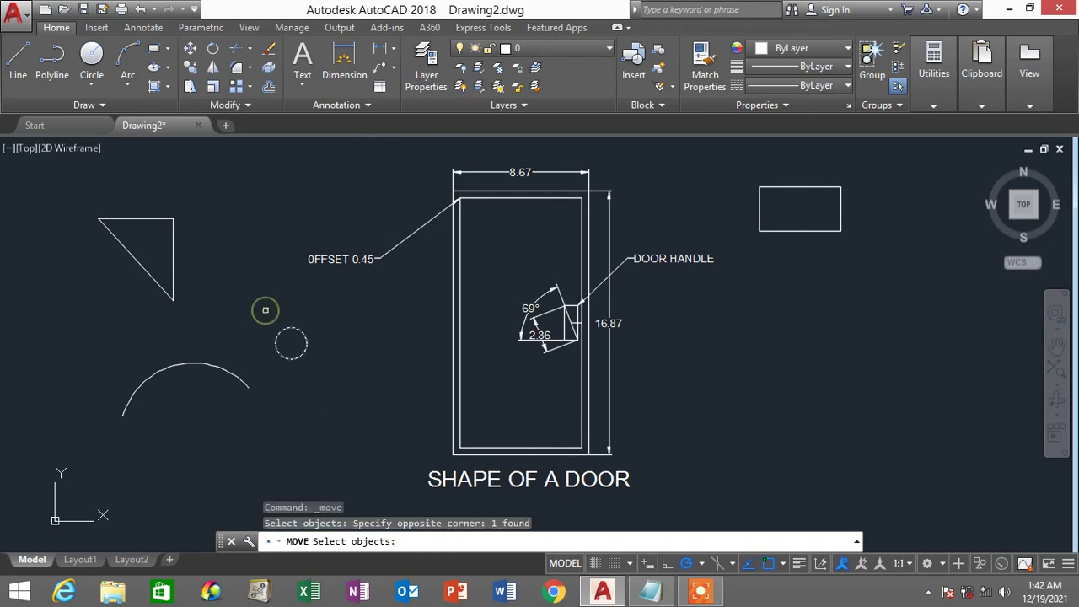
click(322, 374)
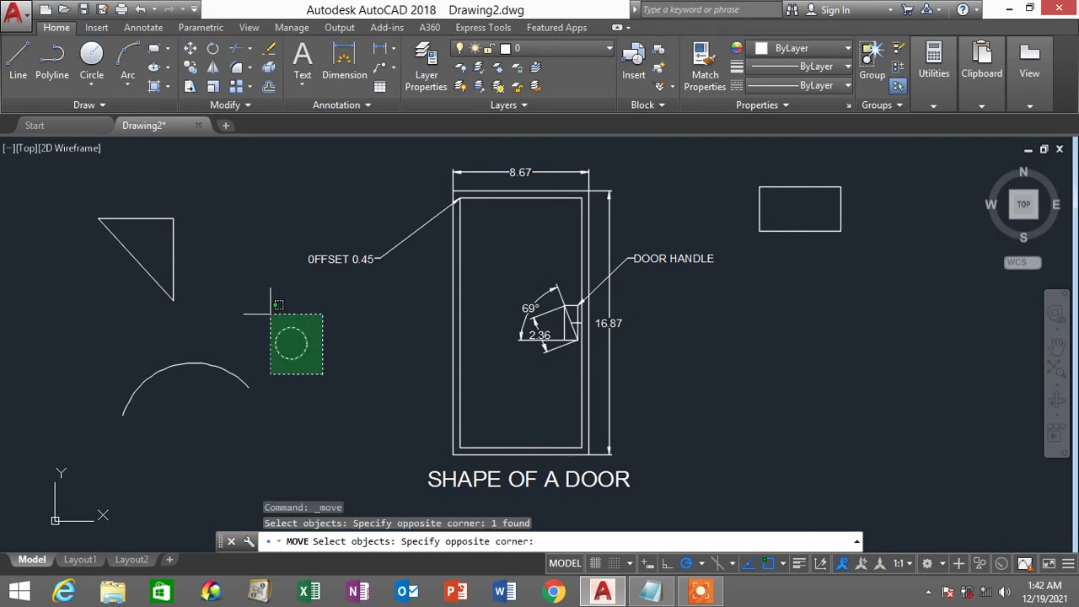
click(271, 314)
click(343, 368)
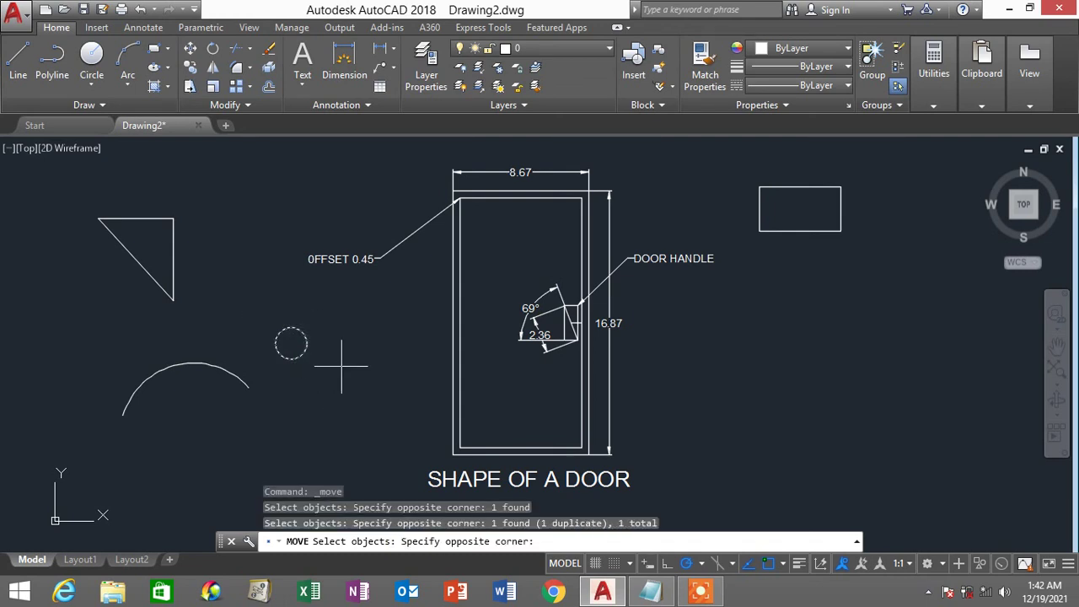
click(254, 302)
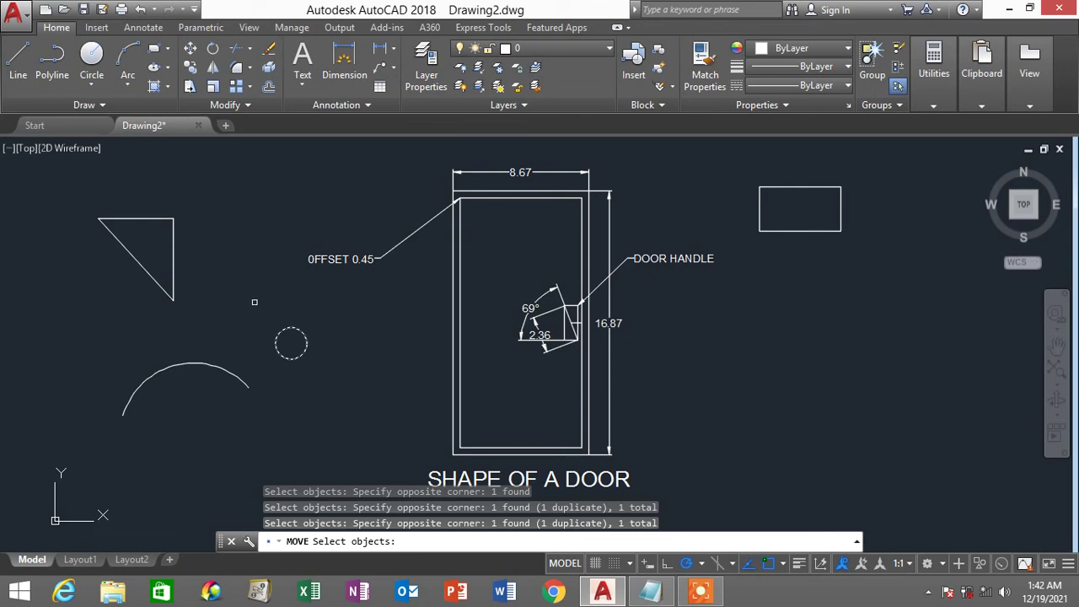
key(Return)
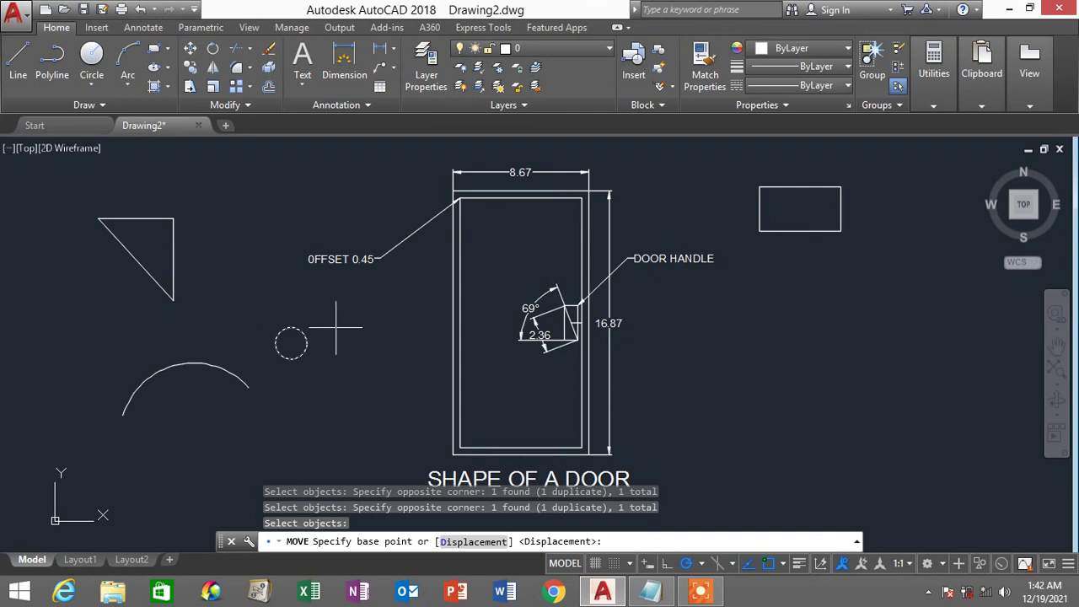
click(291, 342)
click(777, 274)
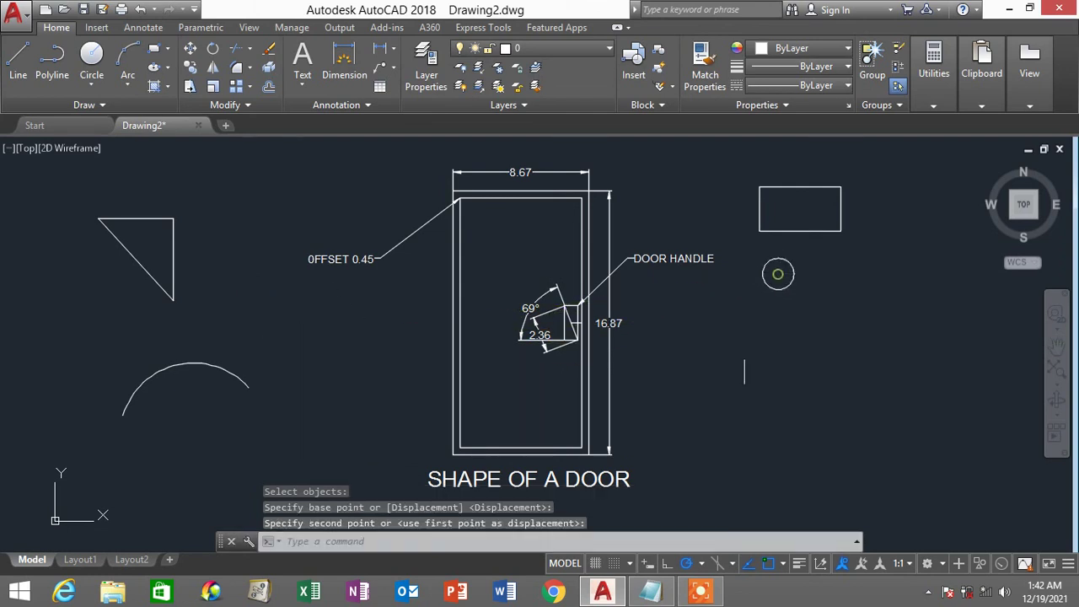
Copy the circle from its centre three times to the right, forming an evenly spaced horizontal row below the rectangle.
click(192, 75)
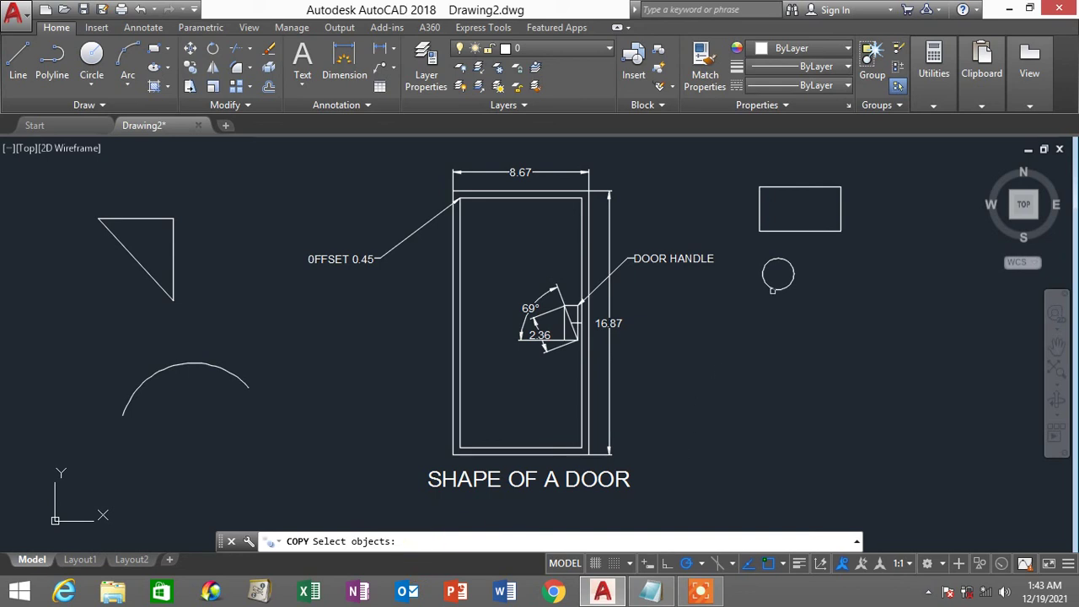
click(773, 288)
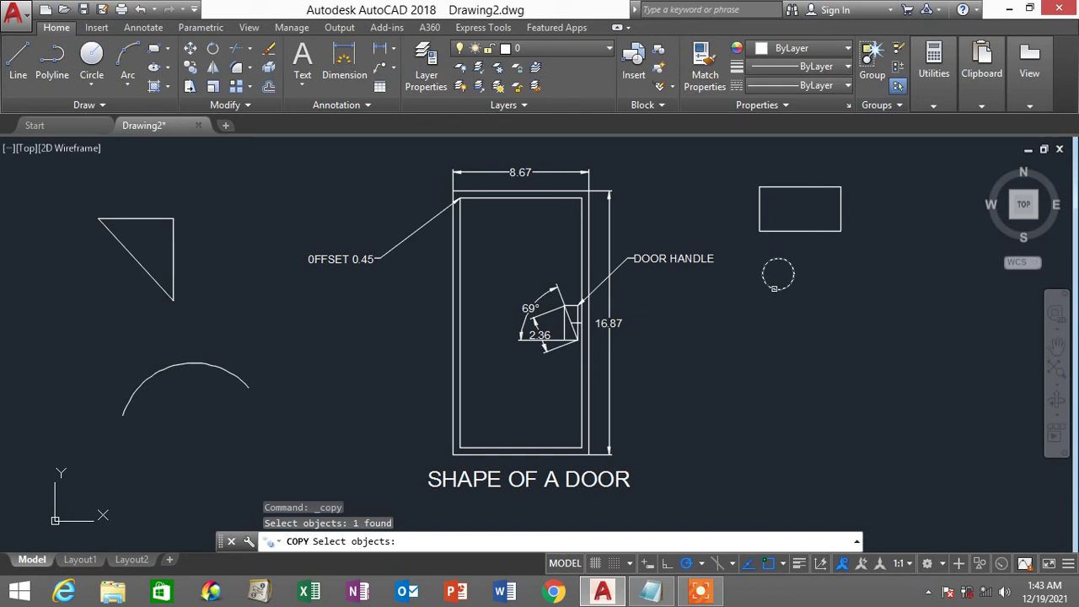
key(Return)
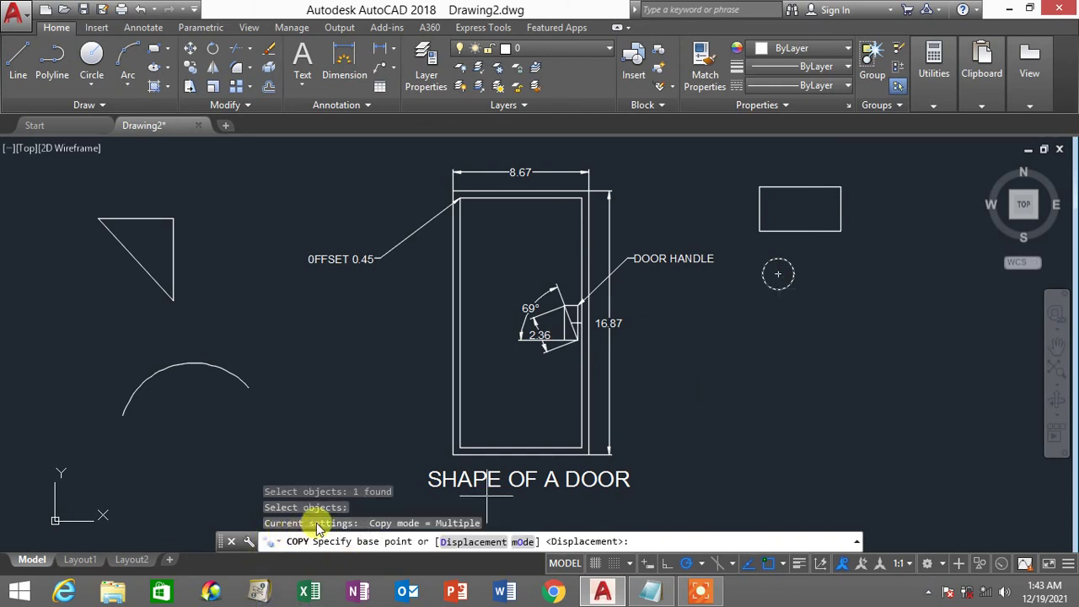
click(778, 272)
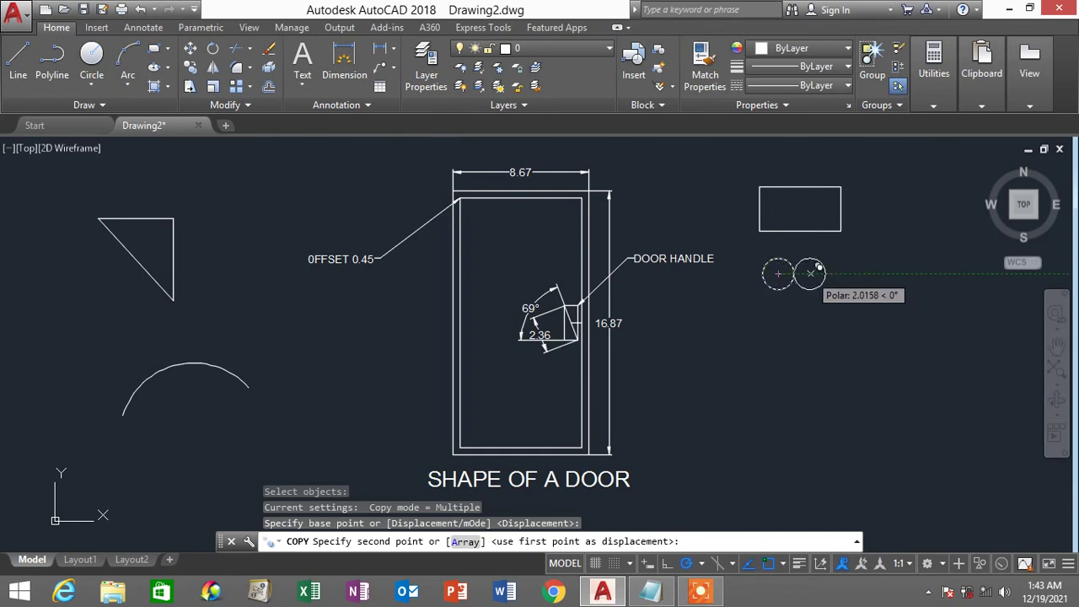
click(821, 272)
click(870, 272)
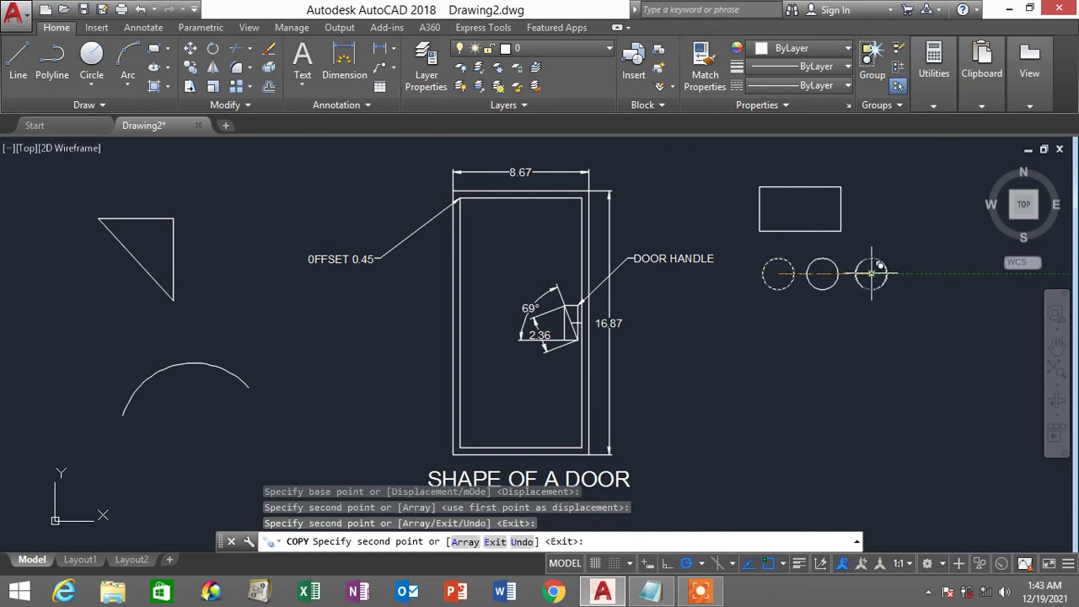
click(919, 272)
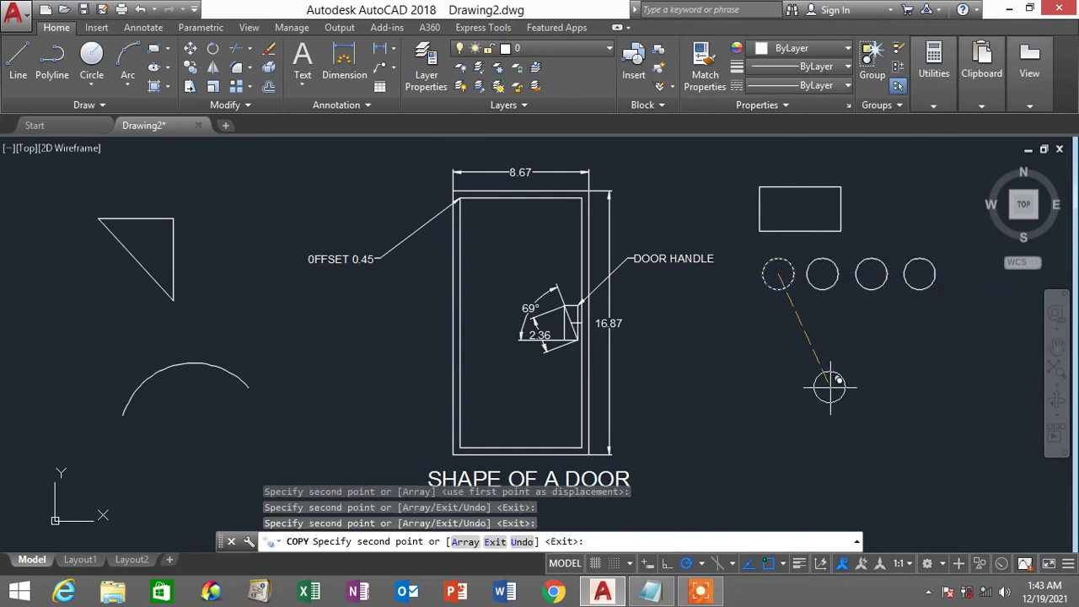
key(Escape)
key(Escape)
key(Escape)
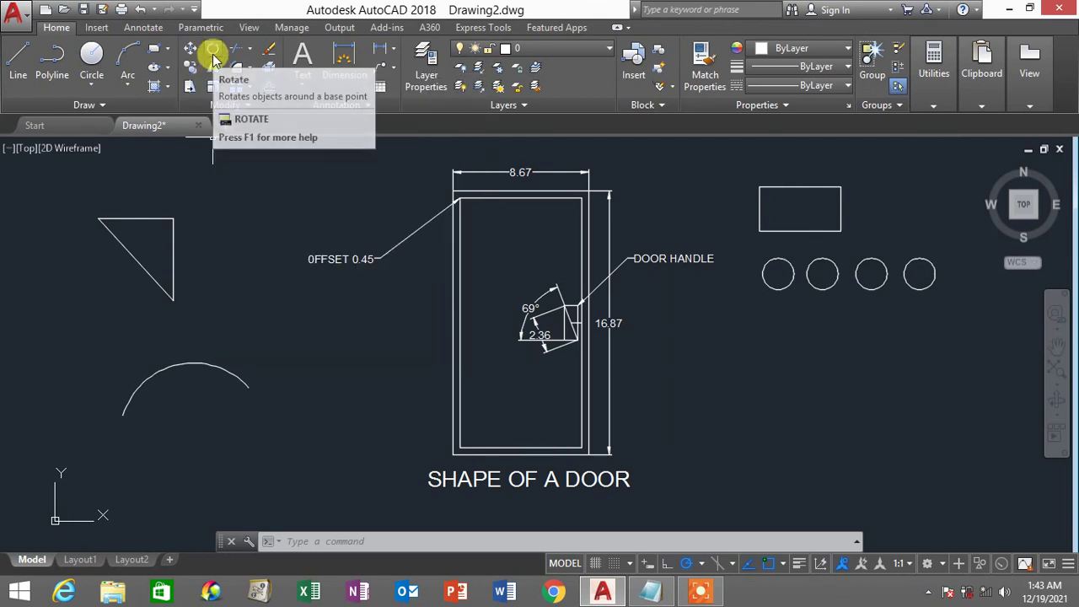
Rotate the triangle 90° counterclockwise about its lowest corner.
click(213, 53)
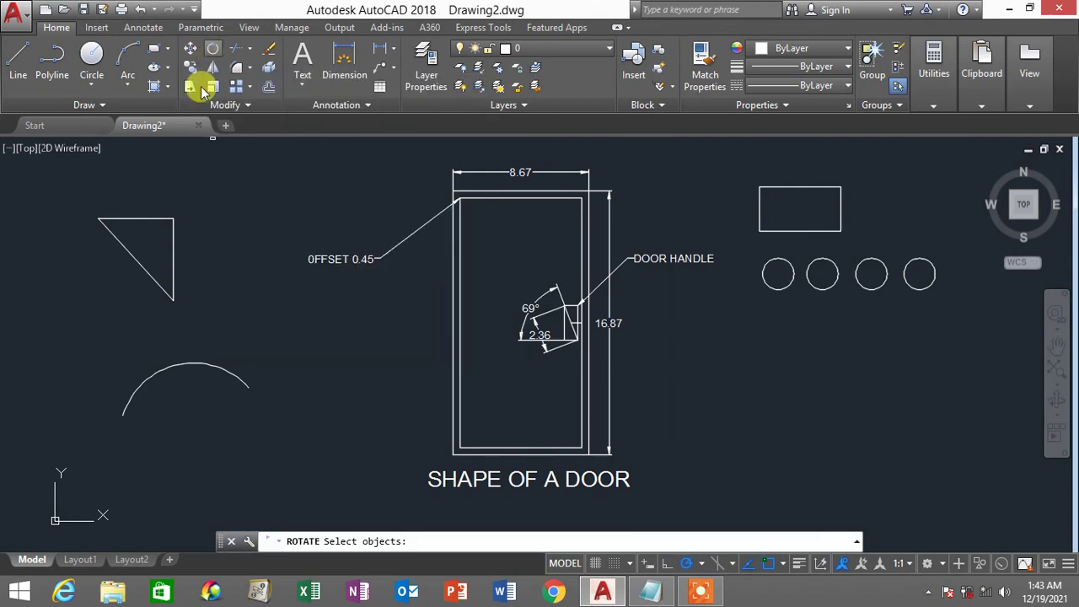
click(209, 321)
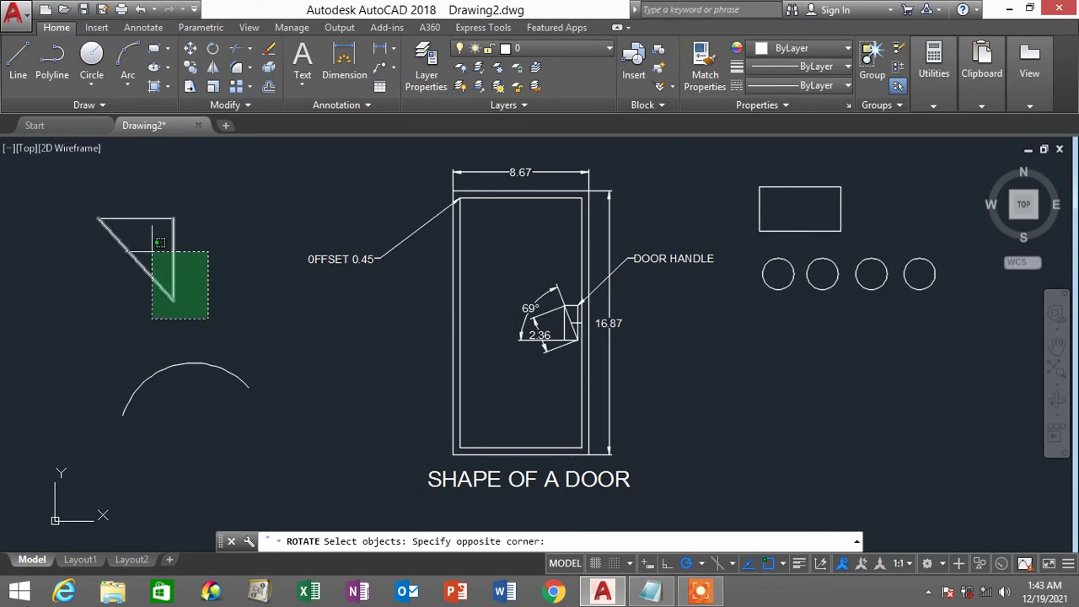
click(82, 192)
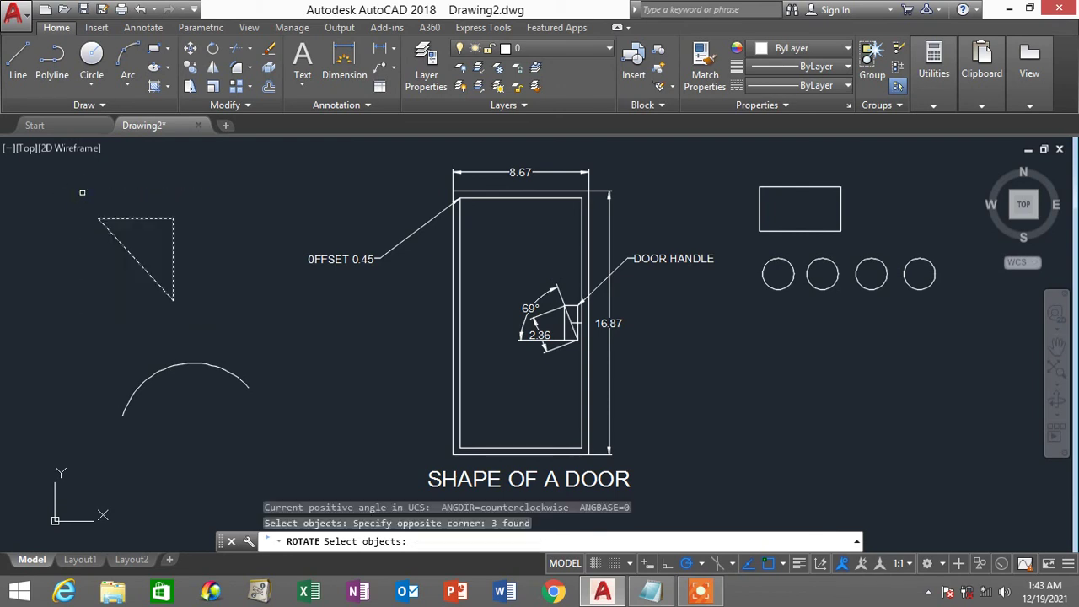
key(Return)
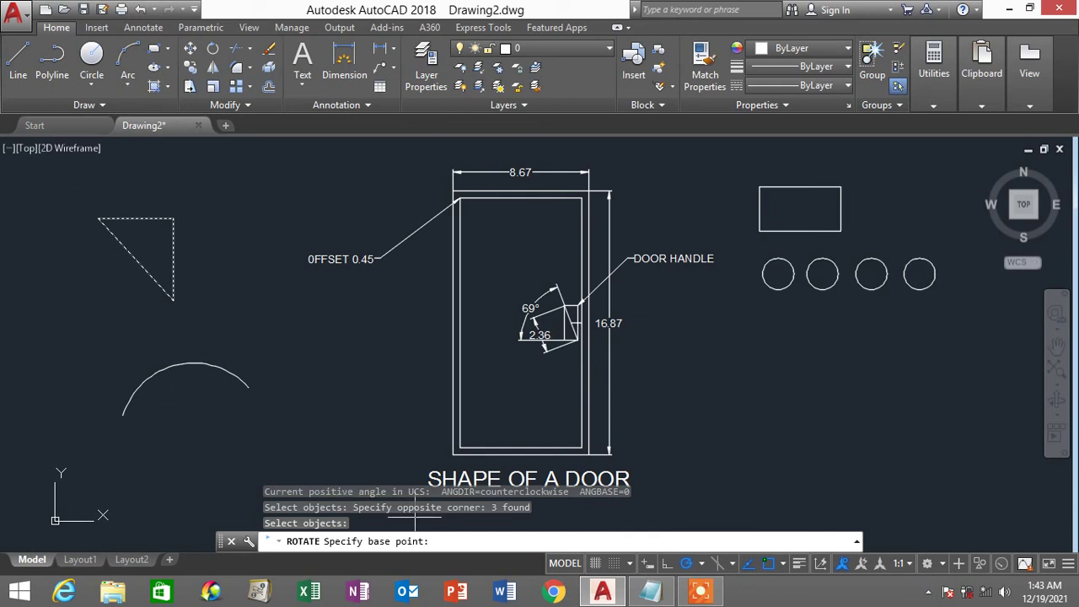
click(172, 300)
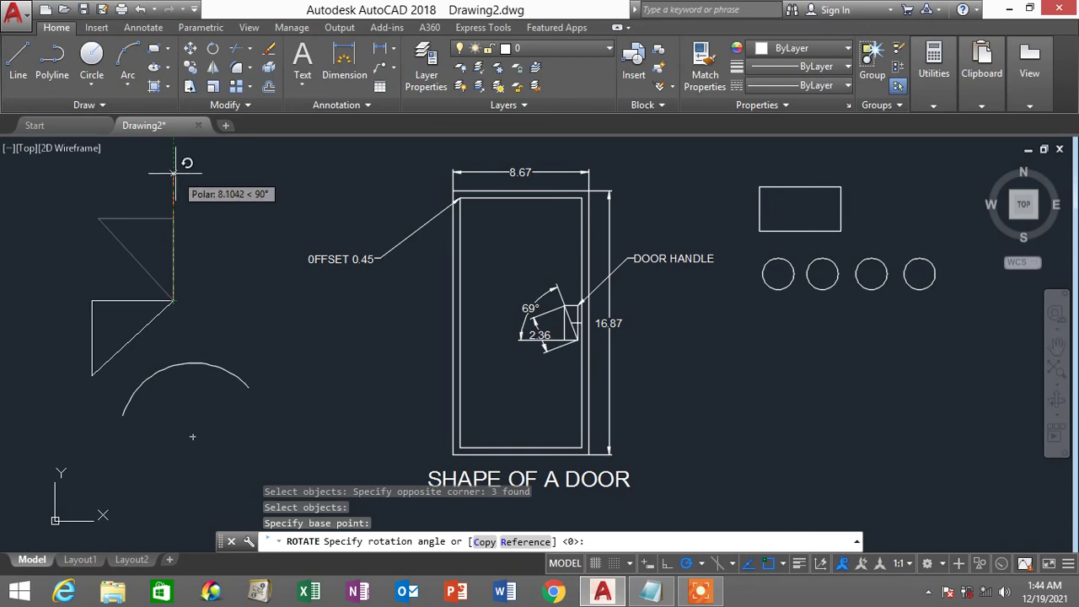
key(Return)
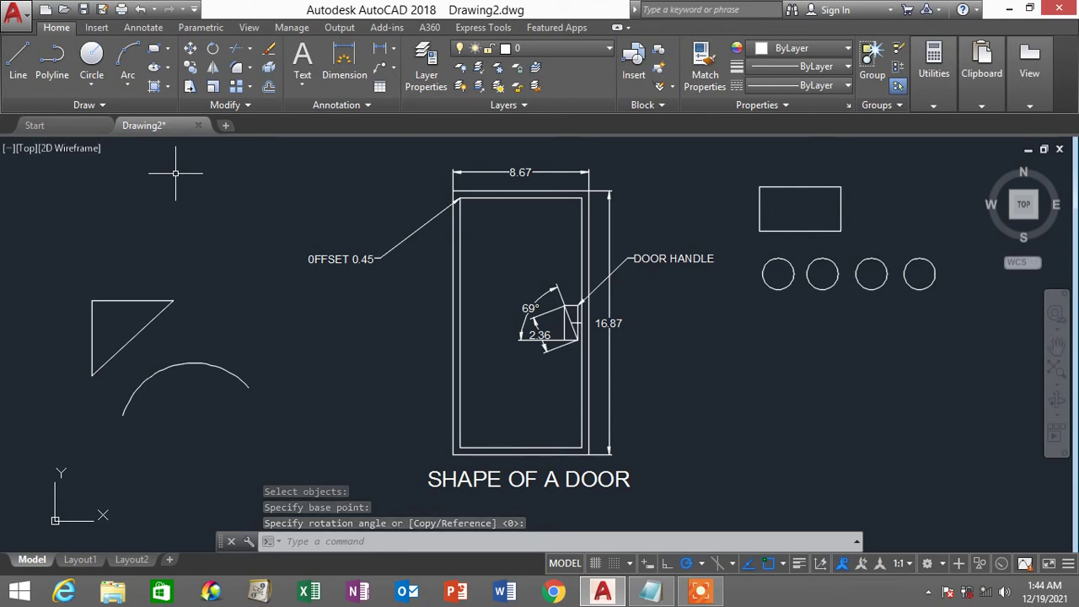
Mirror the triangle across a horizontal line just above it, keeping the original triangle.
click(212, 74)
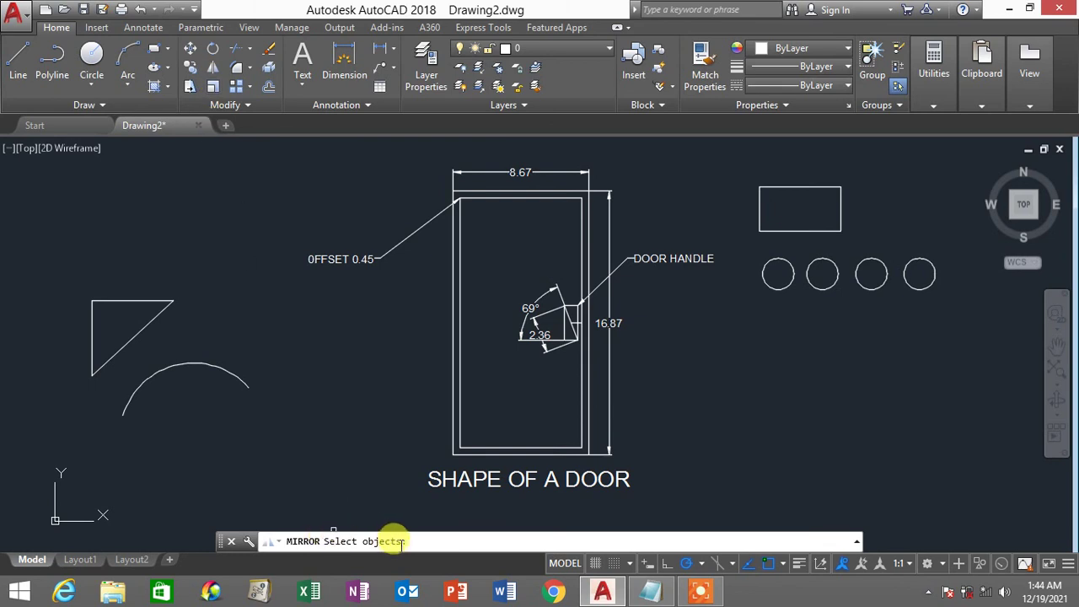
click(211, 352)
click(44, 258)
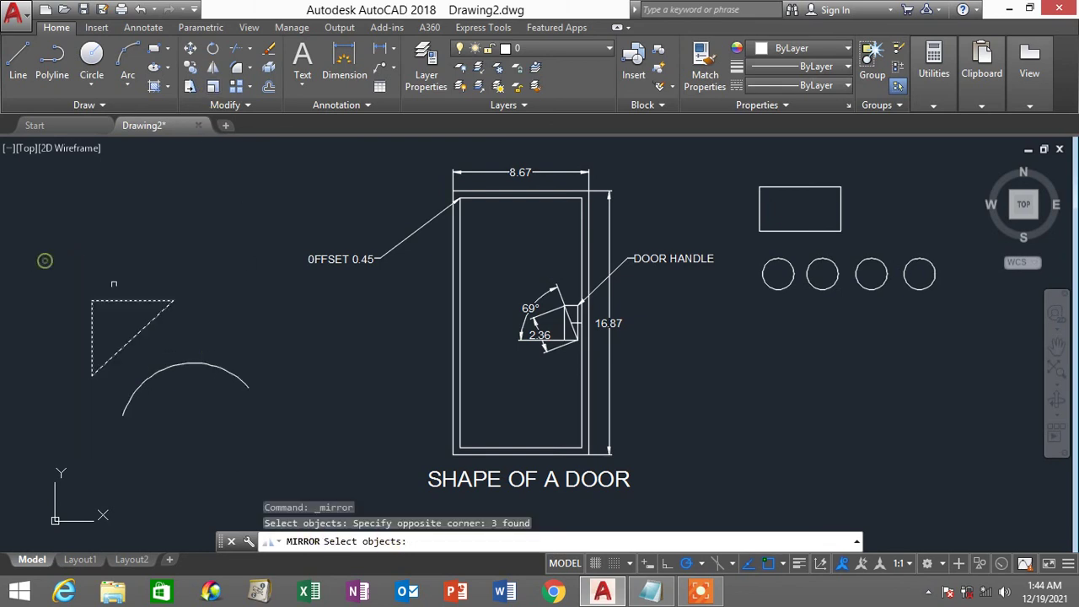
click(207, 338)
click(51, 256)
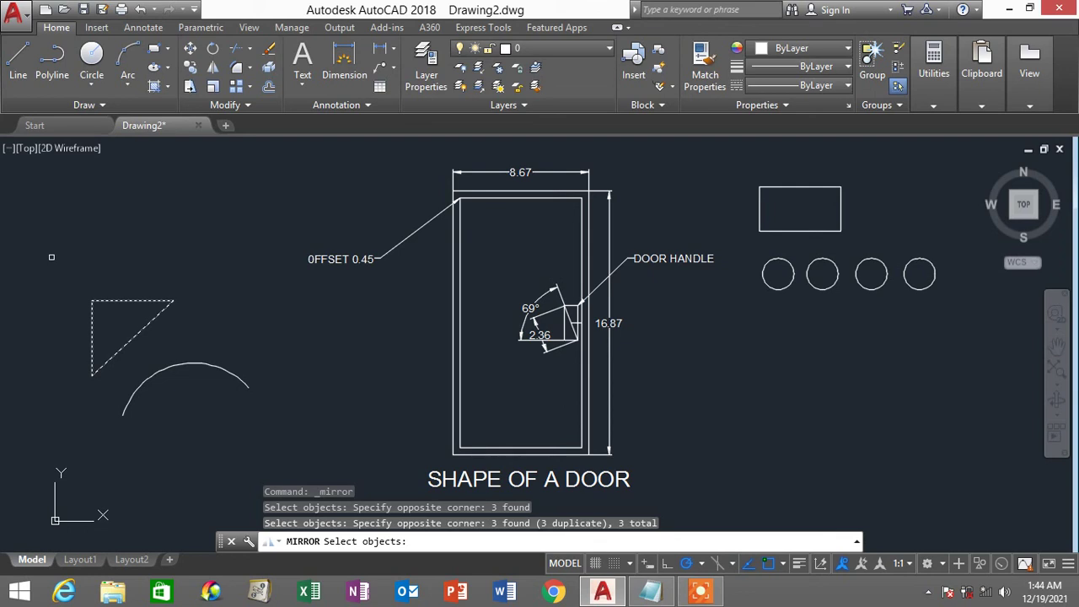
key(Return)
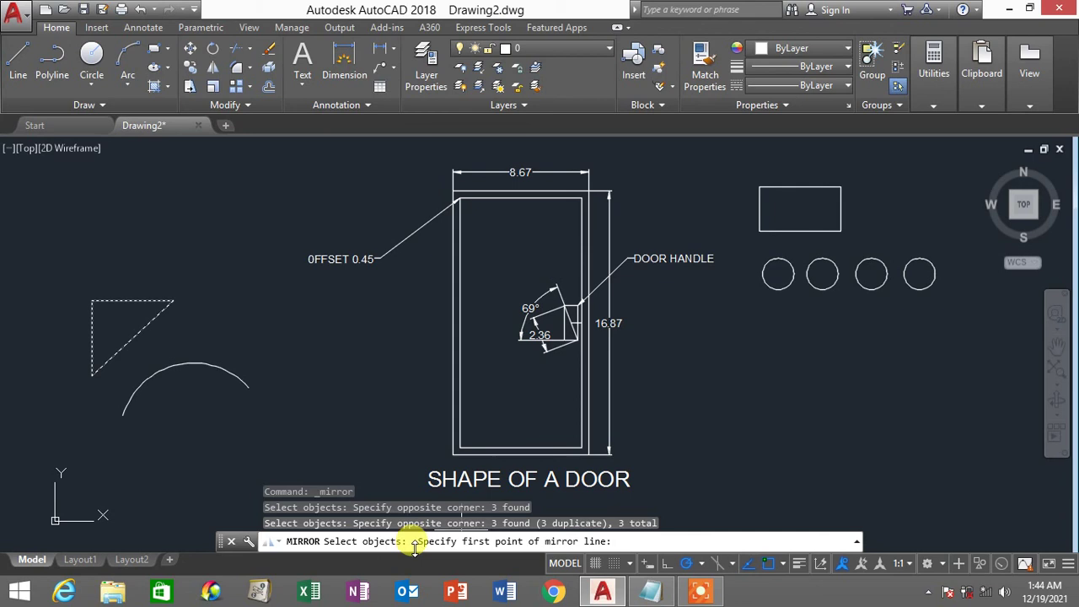
click(51, 275)
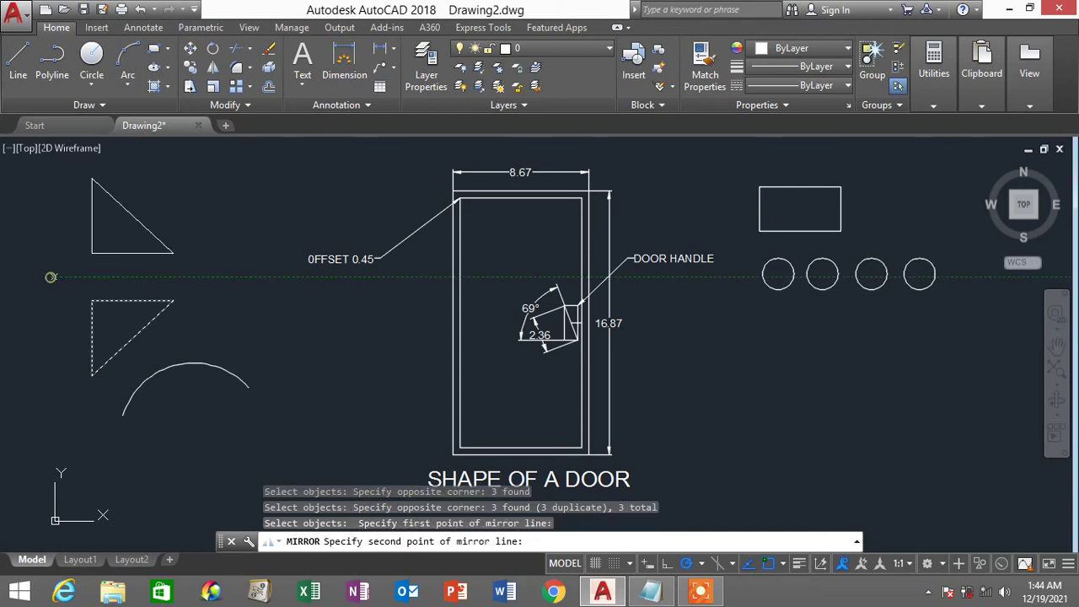
click(263, 275)
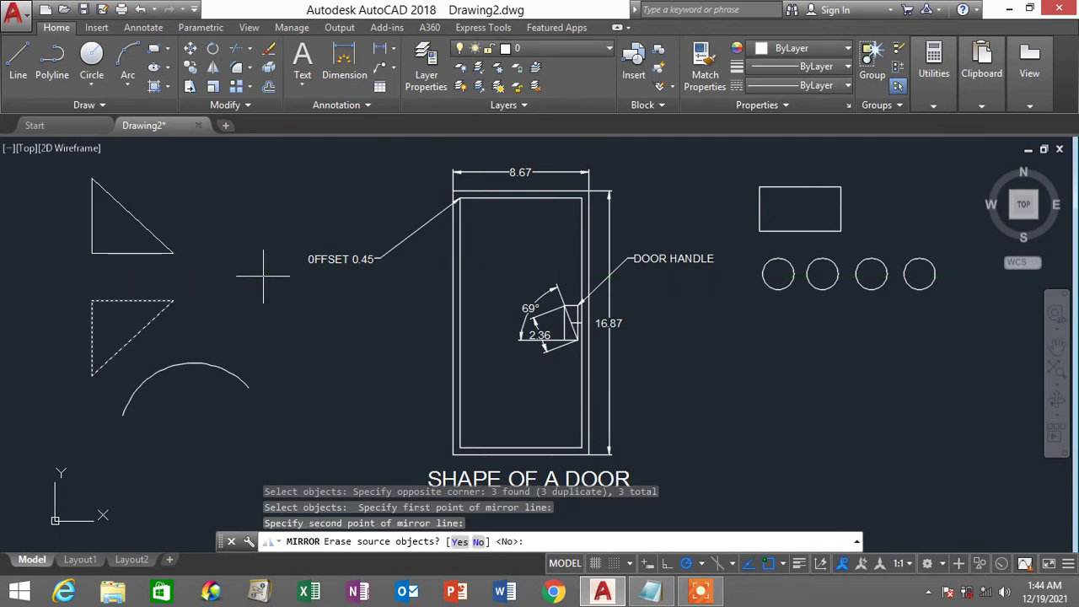
key(Return)
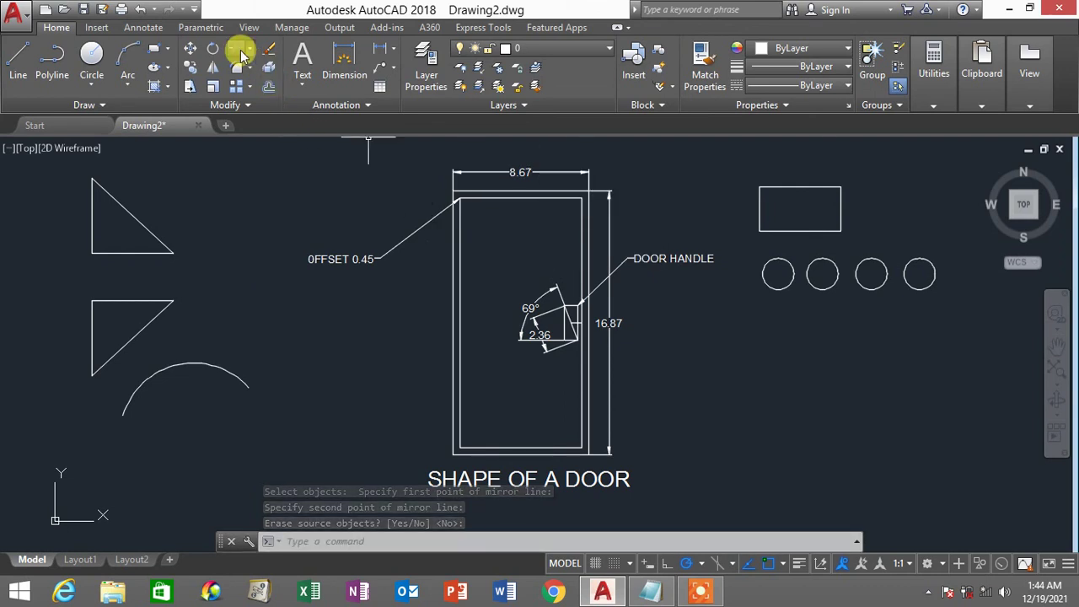
Draw a horizontal line about 13.6 units long through the centres of all four circles, extending past both ends of the row.
click(18, 57)
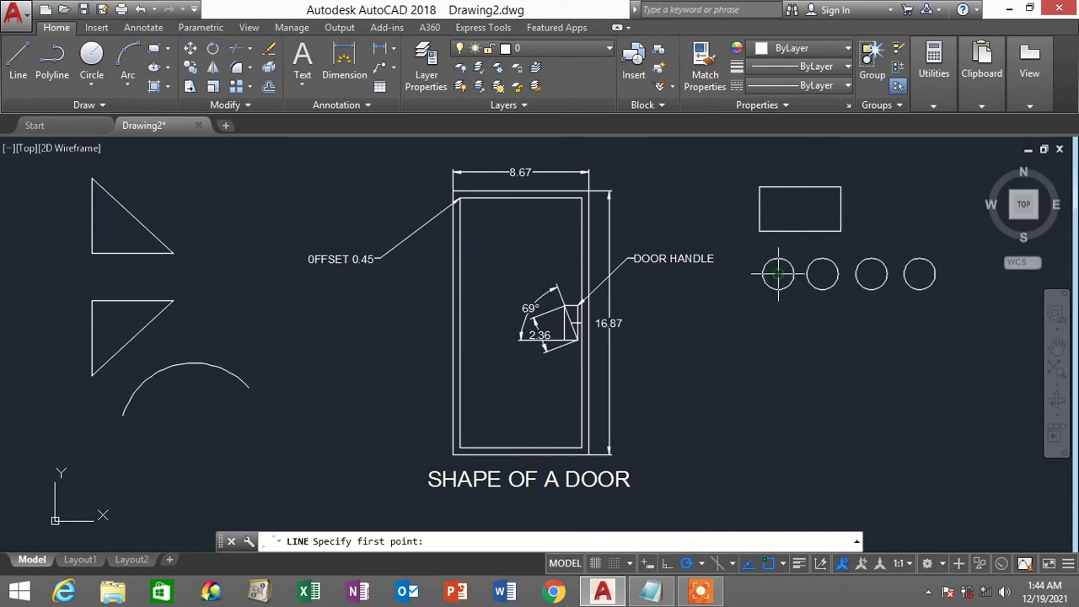
click(746, 274)
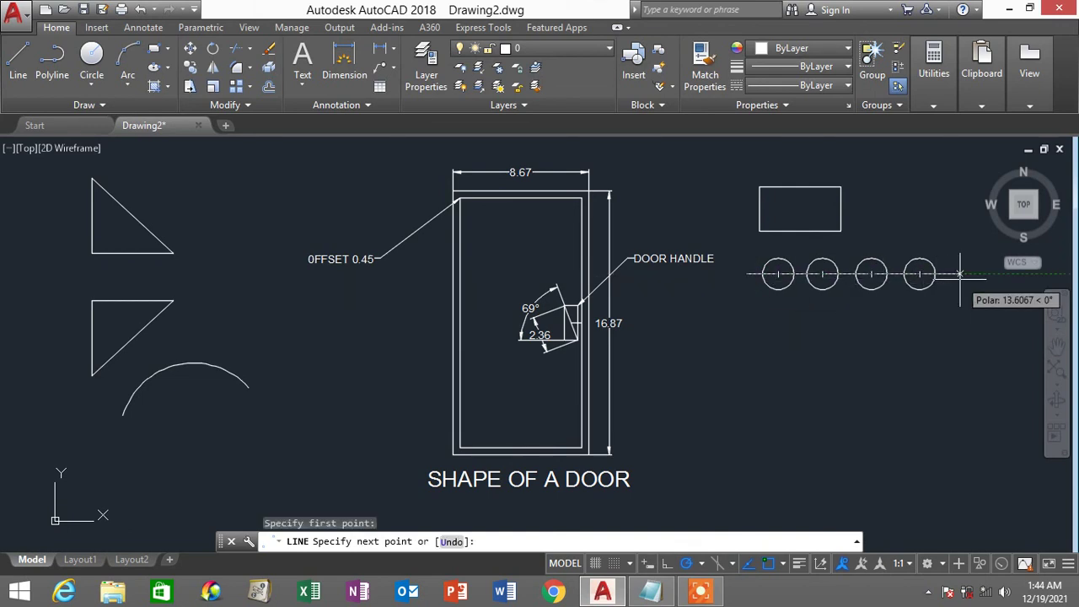
click(959, 275)
key(Return)
Trim the horizontal line outside and between the four circles, keeping only the segments across their diameters.
scroll(613, 242, up, 5)
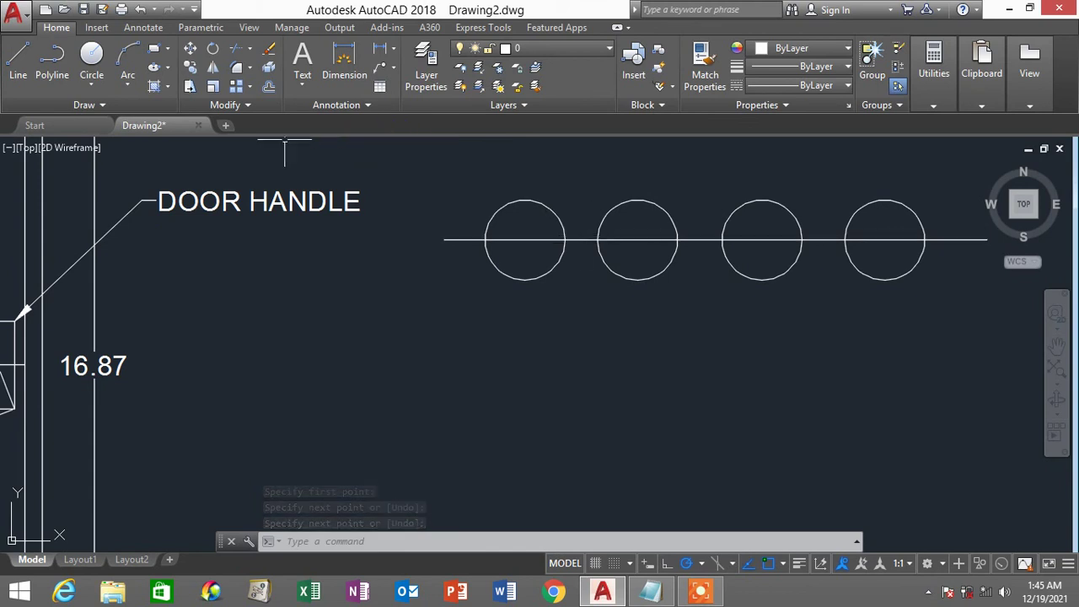
click(235, 56)
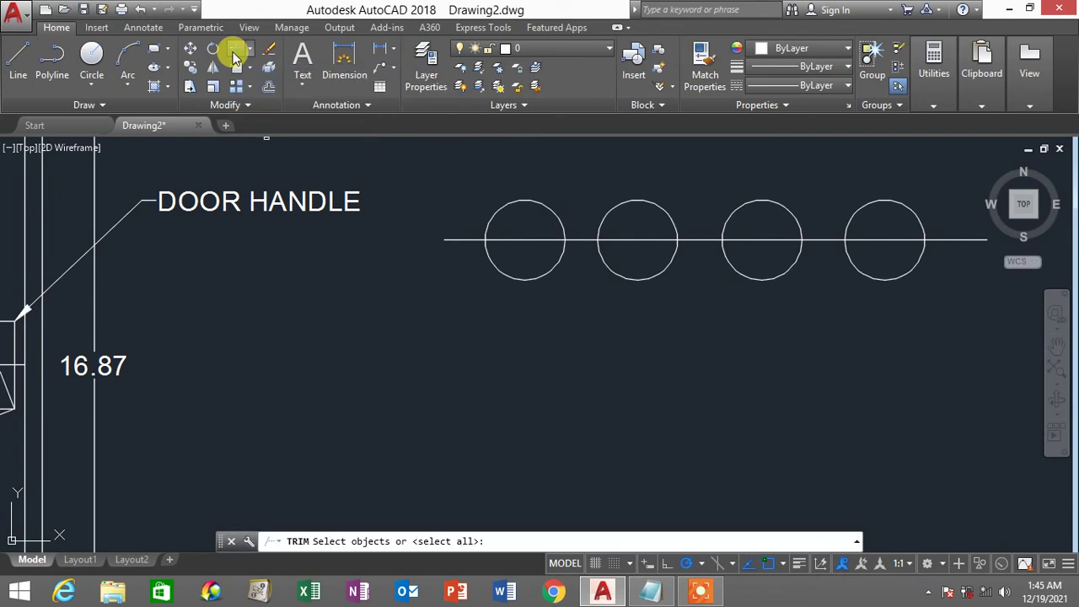
key(Return)
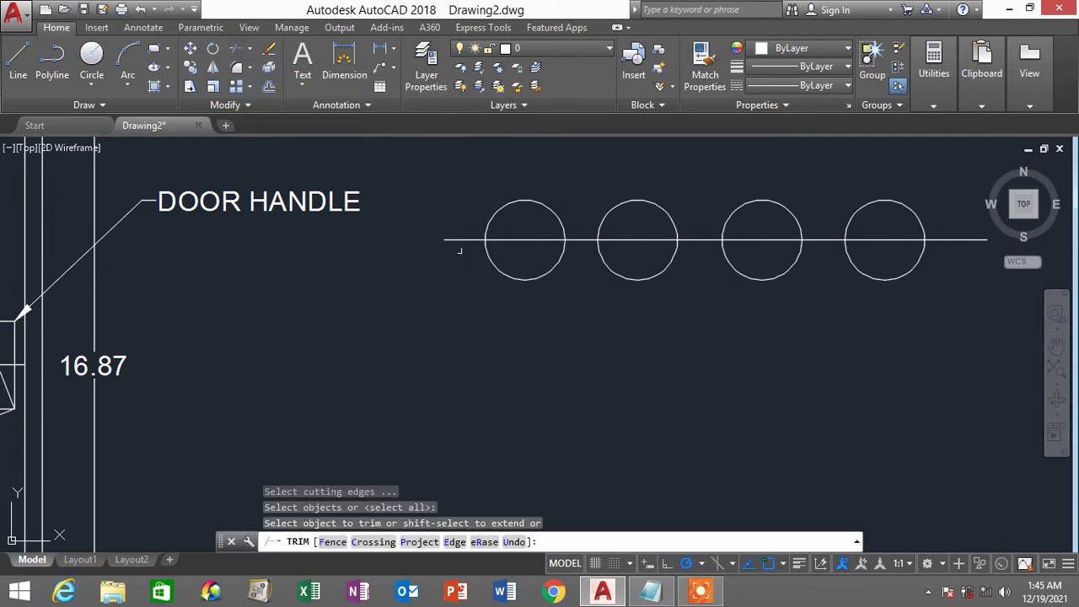
click(462, 240)
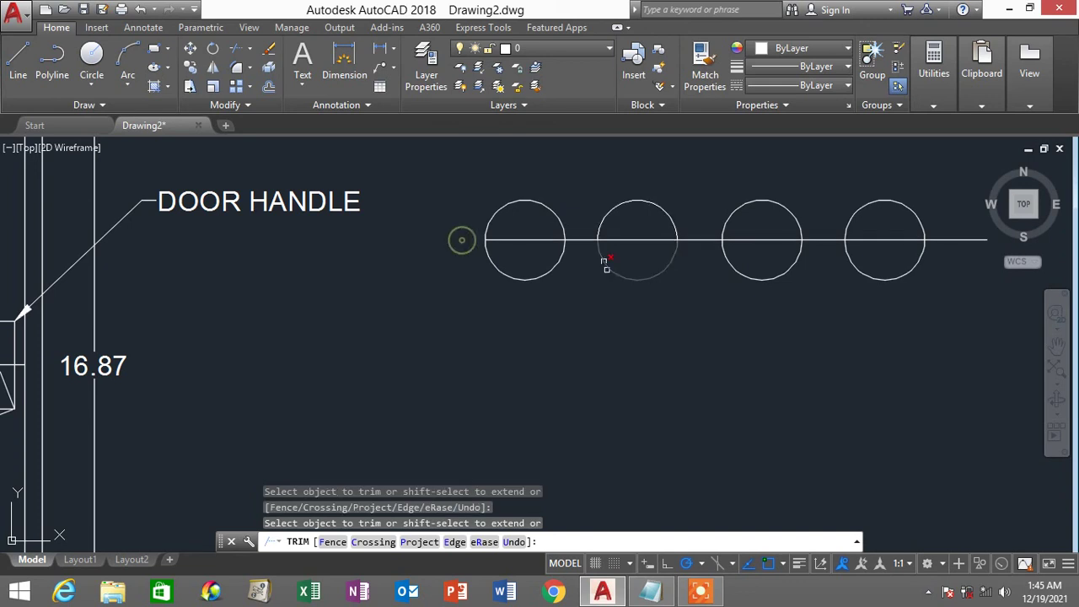
click(580, 240)
click(695, 240)
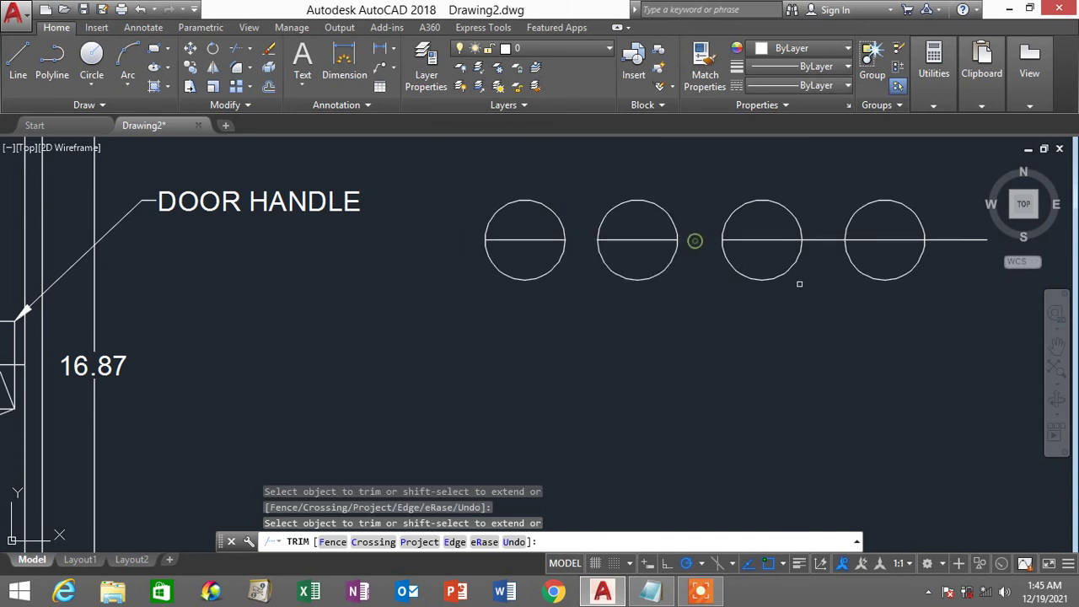
click(822, 240)
click(961, 240)
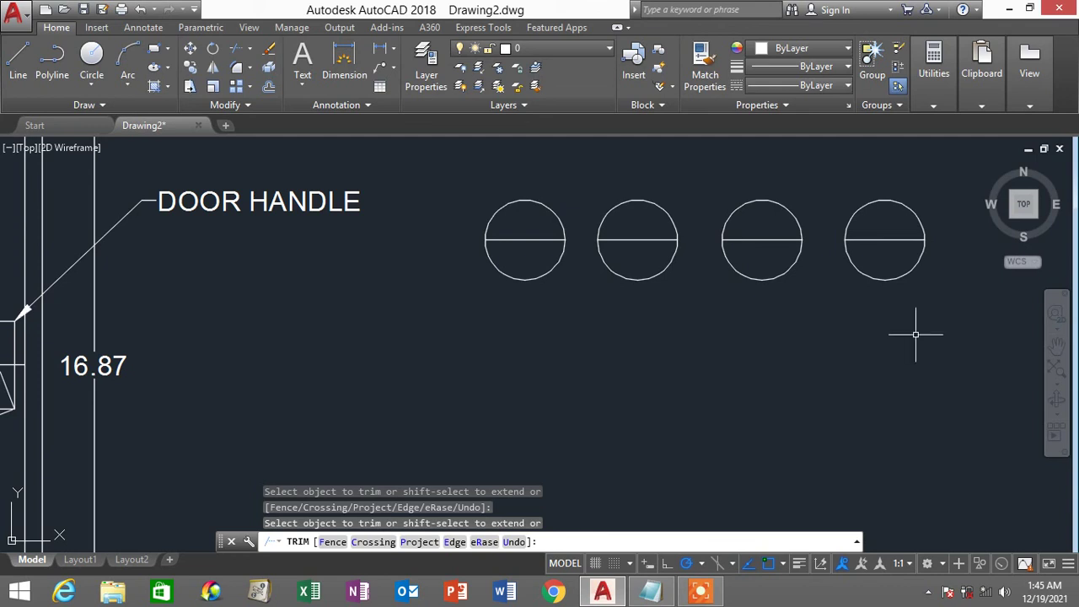
key(Escape)
key(Escape)
key(Escape)
key(Escape)
Fillet the upper-left corner of the rectangle above the circles with a radius of 0.5.
scroll(68, 475, down, 2)
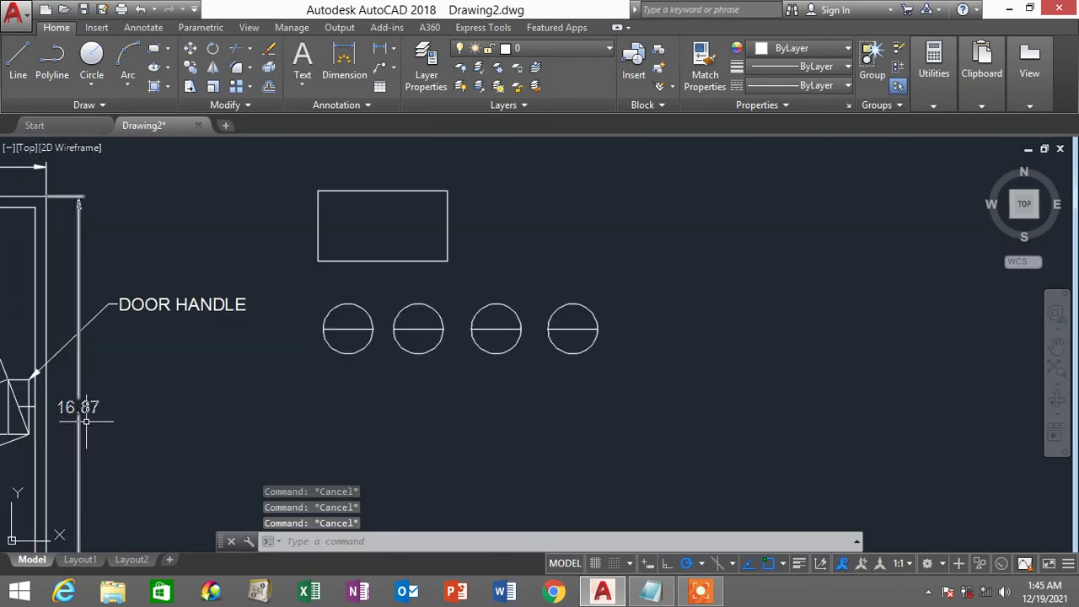
middle_drag(128, 284, 511, 251)
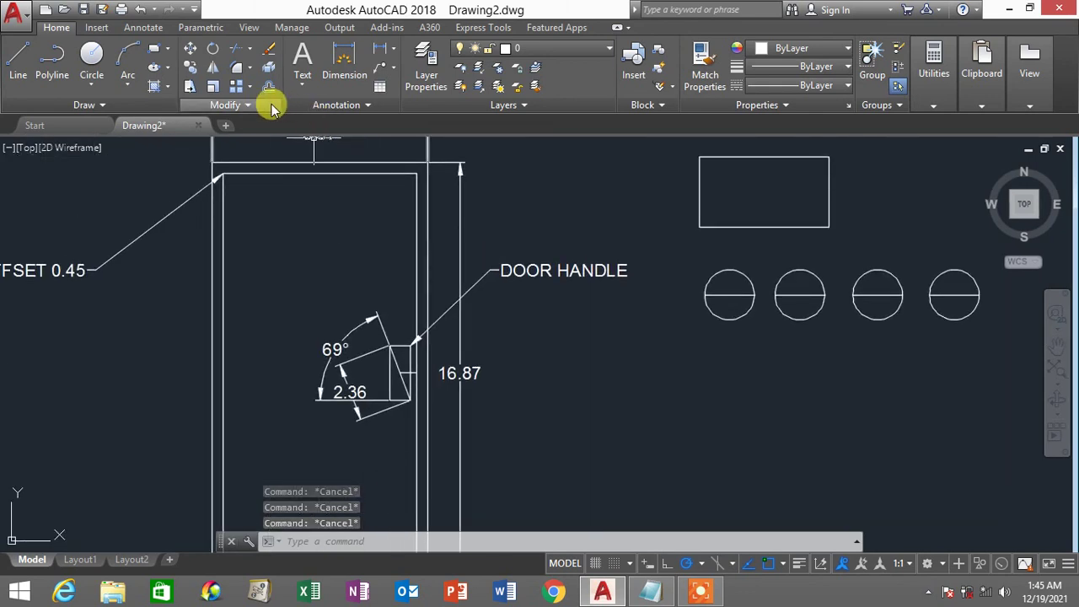
click(251, 65)
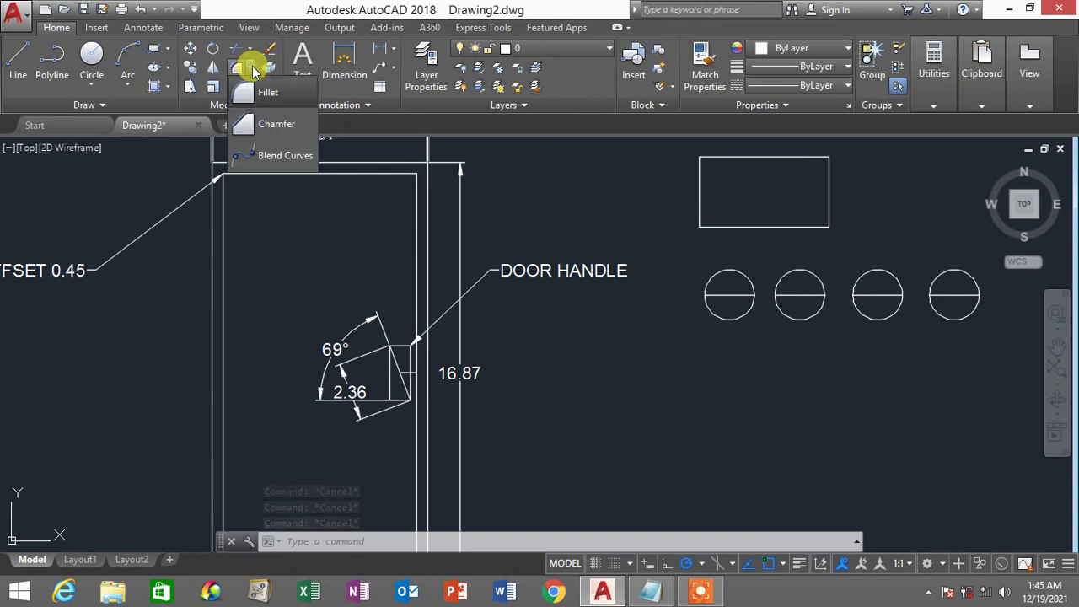
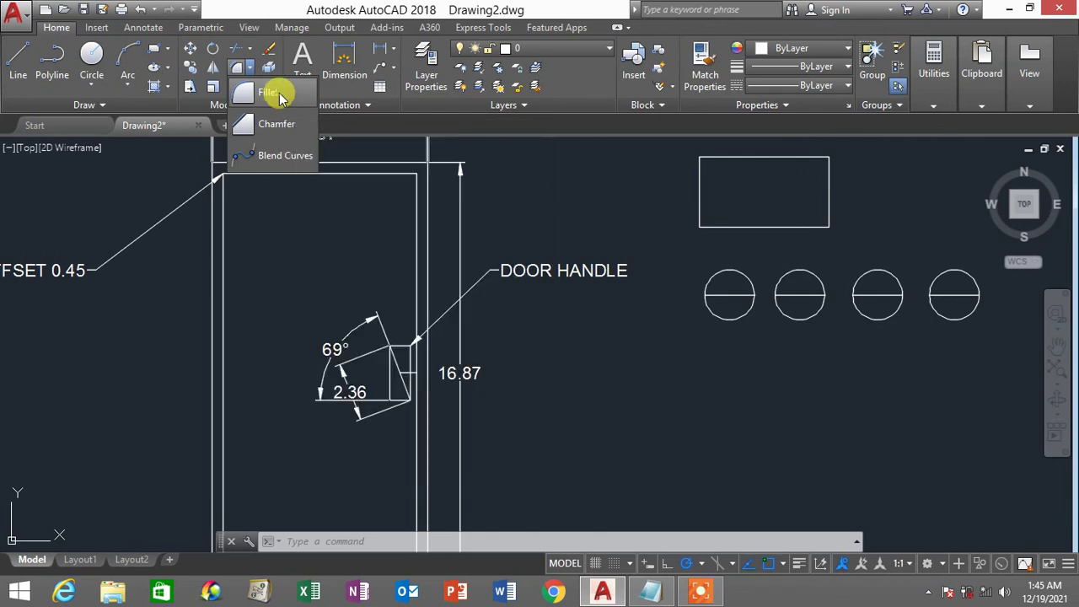
click(279, 92)
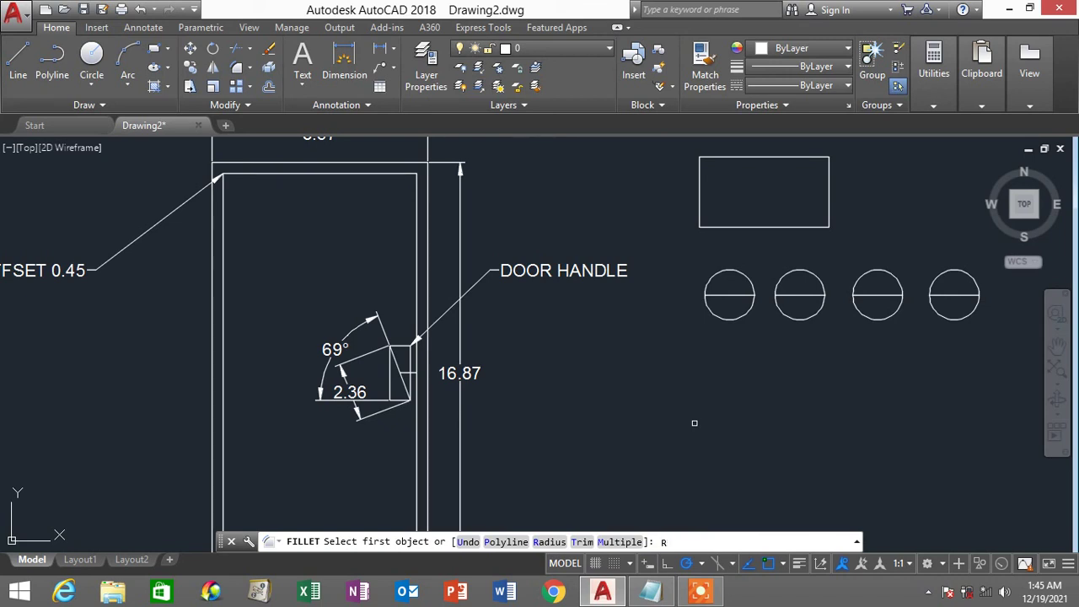
key(Return)
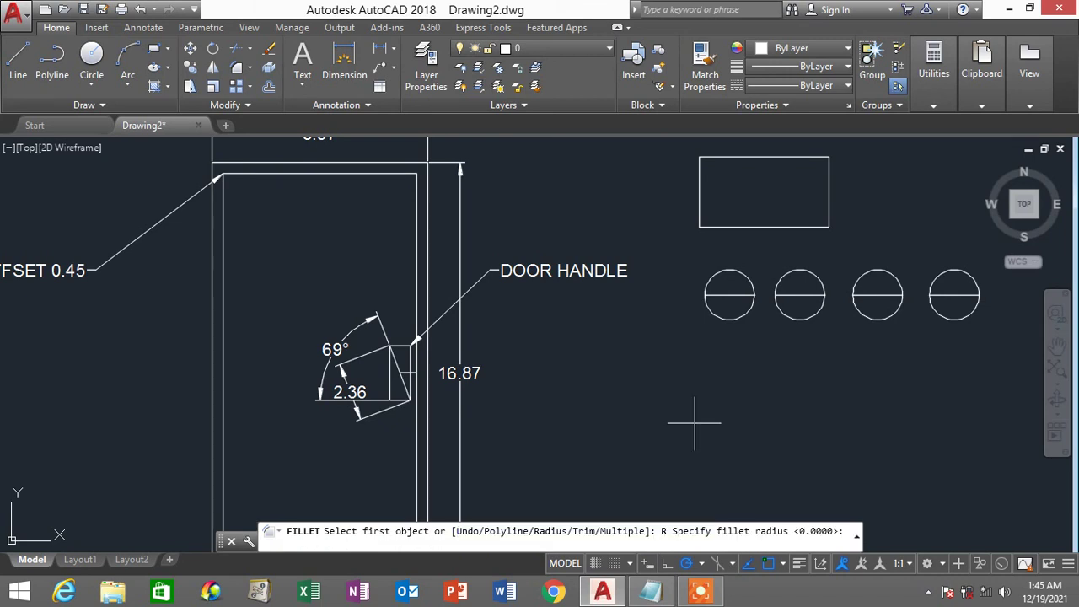
text(0.5)
key(Return)
scroll(682, 221, up, 3)
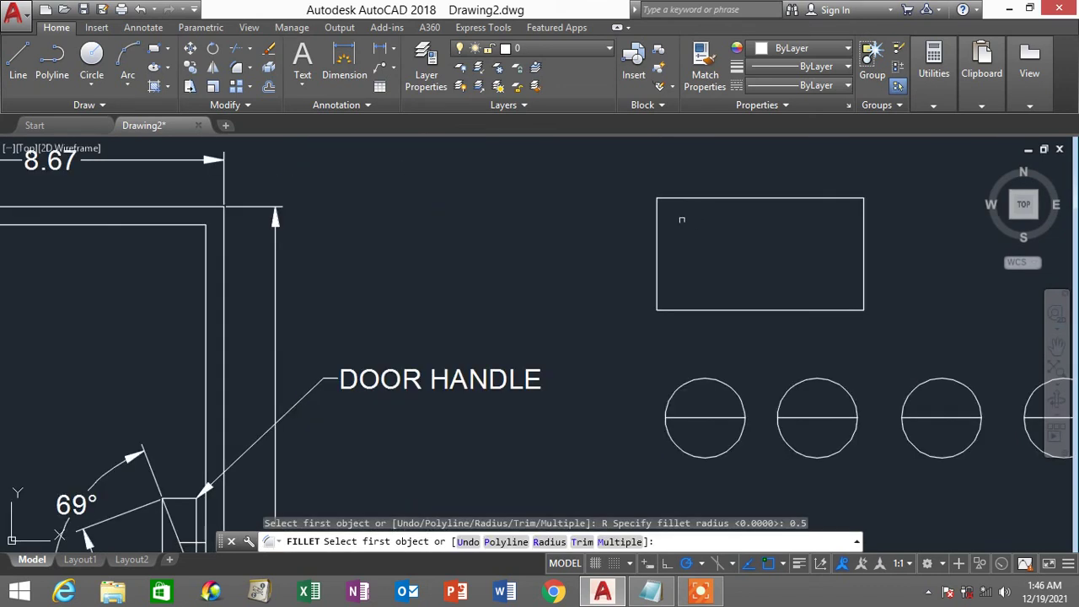
click(660, 238)
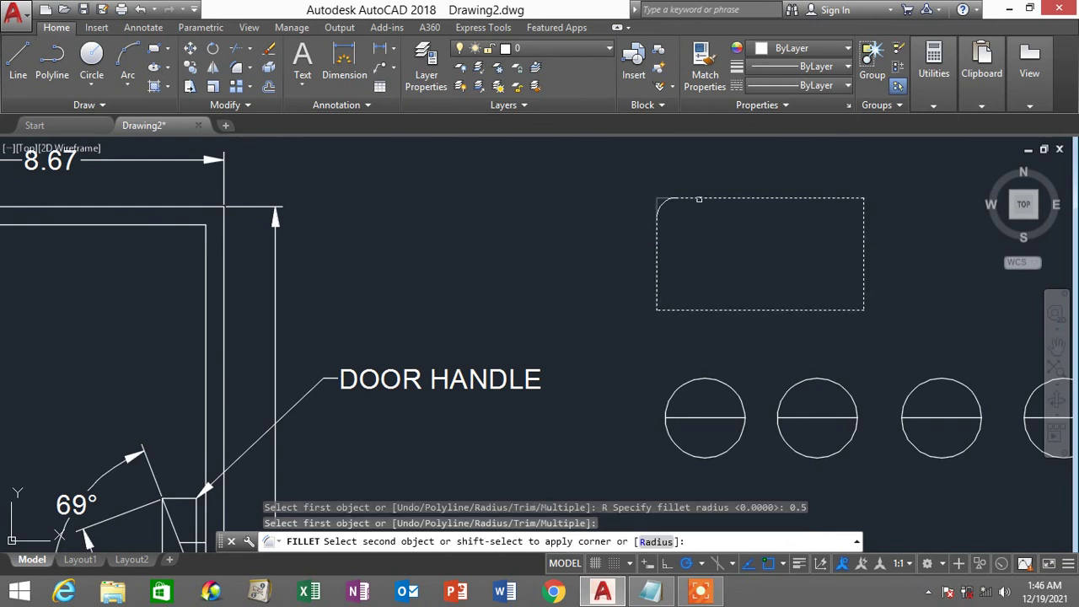
click(705, 198)
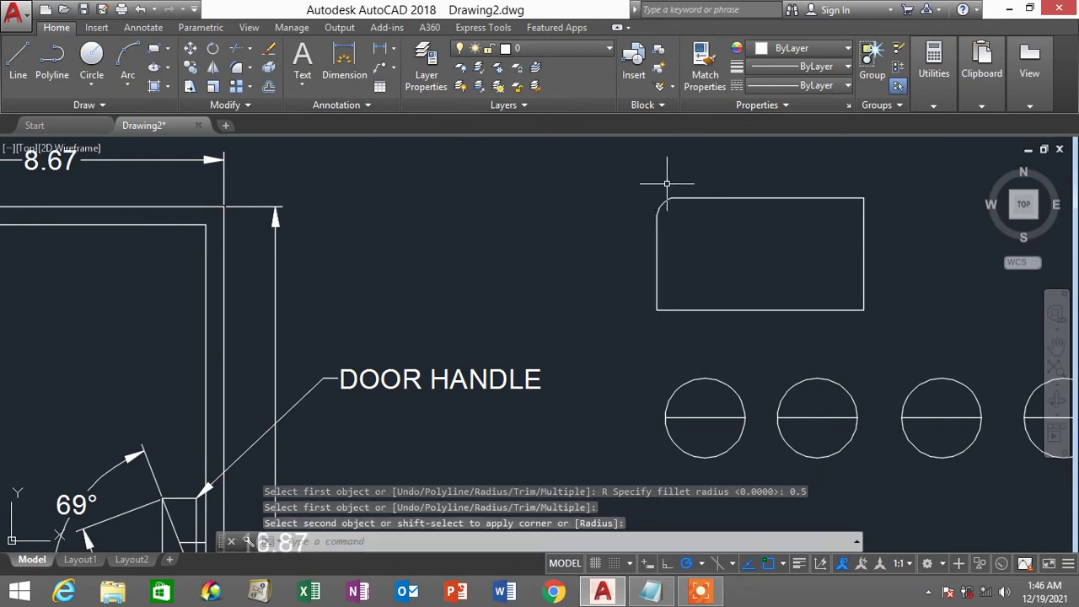
Undo the fillet on the rectangle's corner.
text(u)
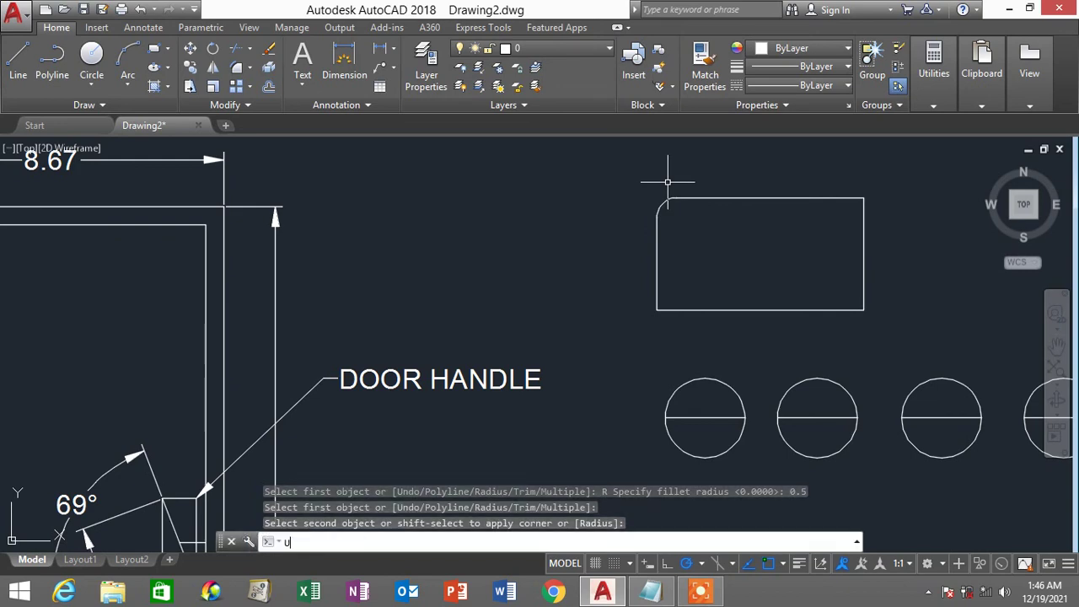
key(Return)
key(Return)
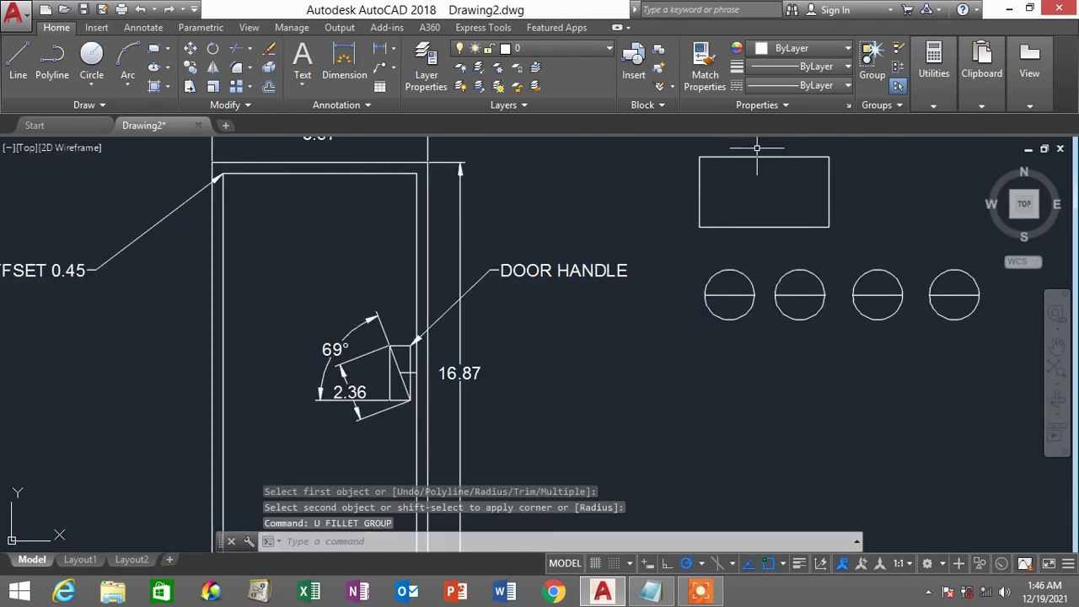
Fillet the upper-left corner of the rectangle above the circles with a radius of 2.
scroll(697, 169, up, 5)
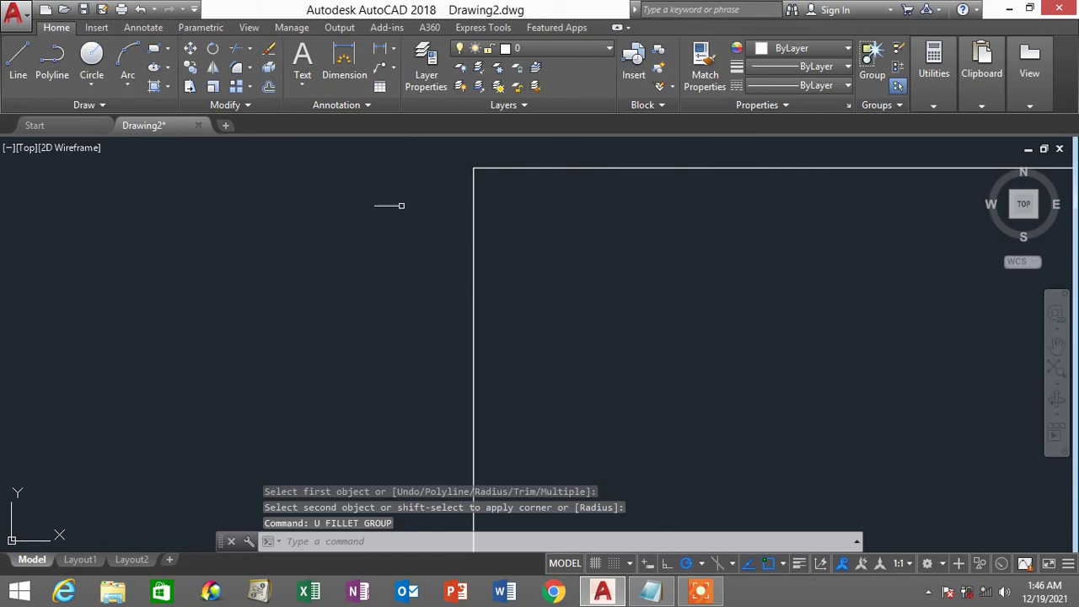
click(249, 70)
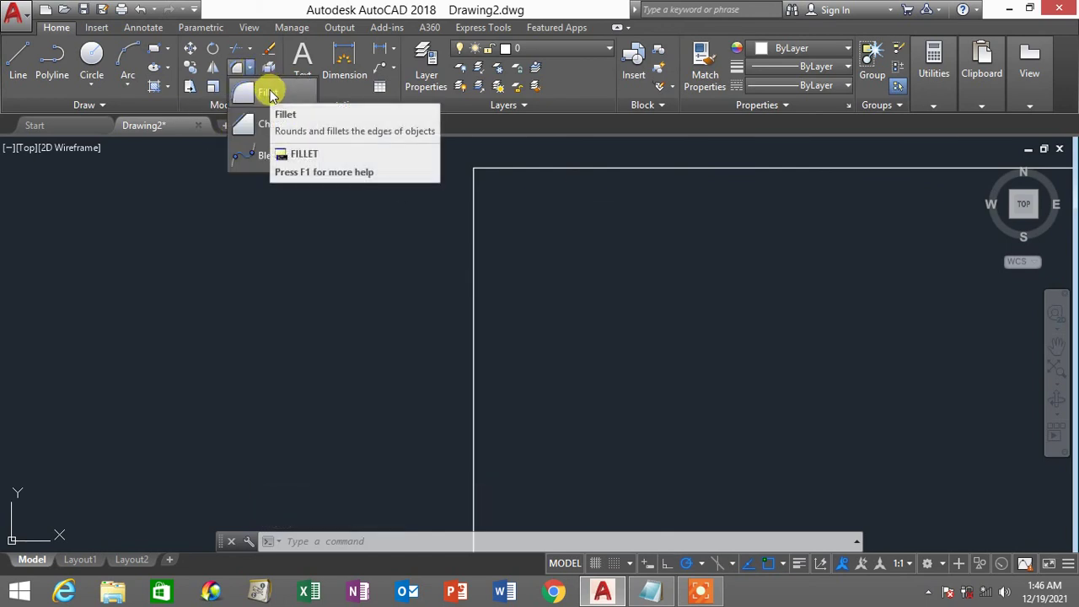
click(270, 94)
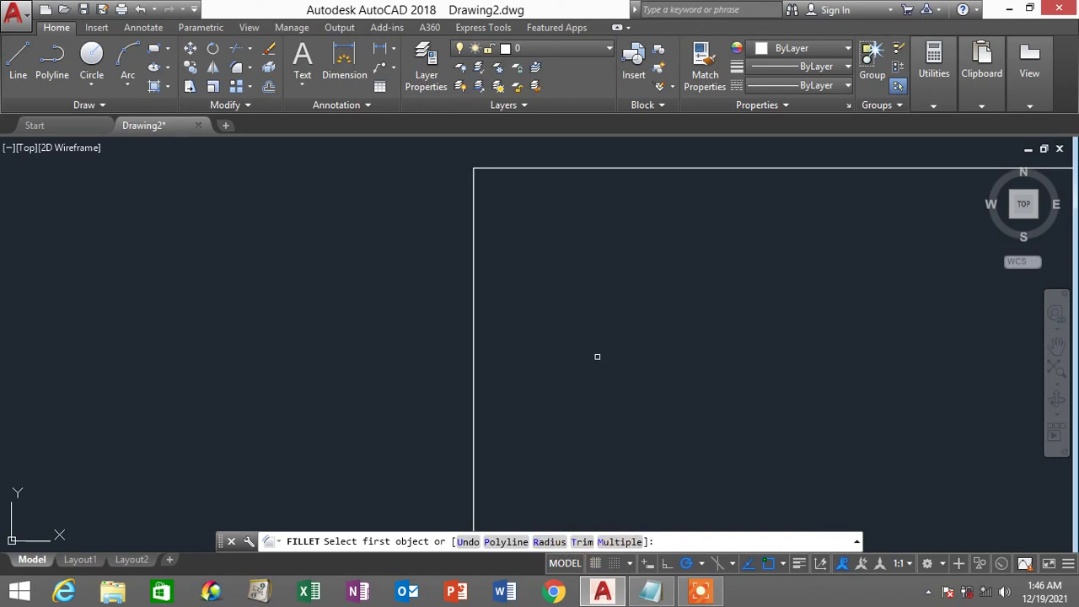
text(R)
key(Return)
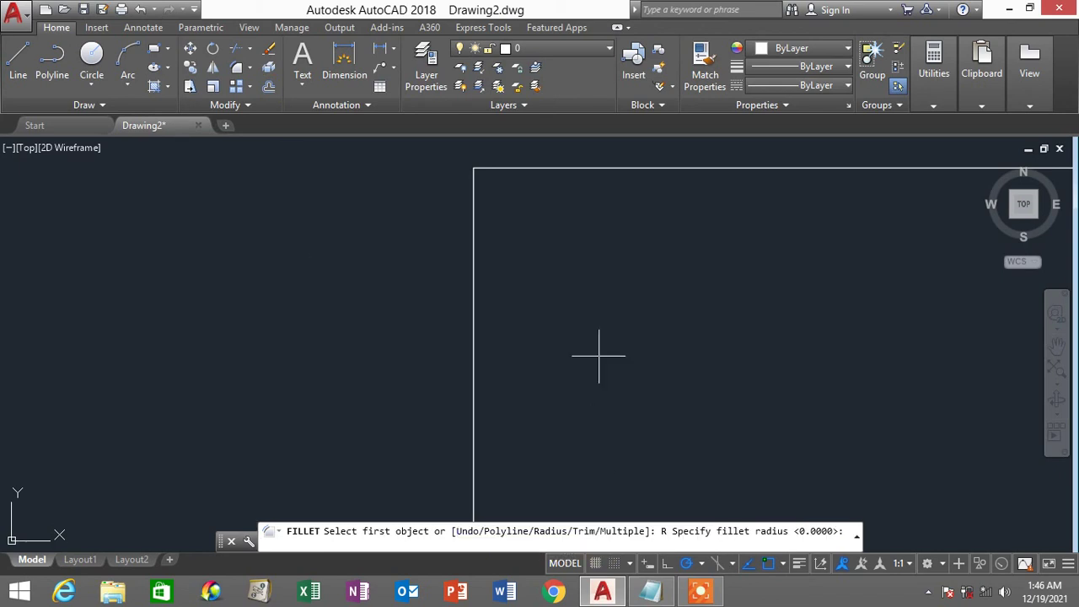
text(2)
key(Return)
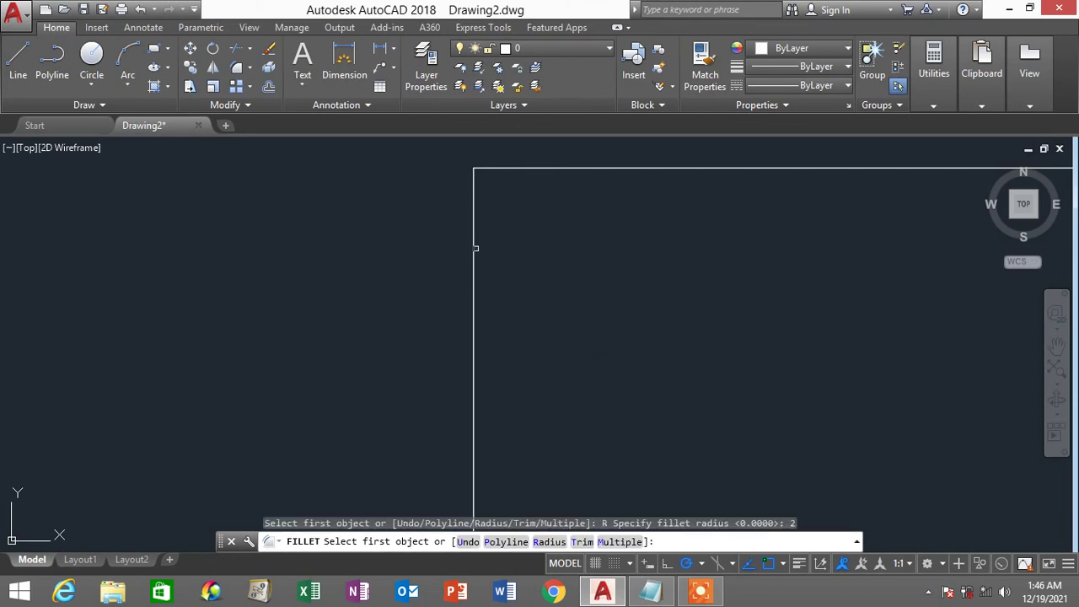
click(474, 252)
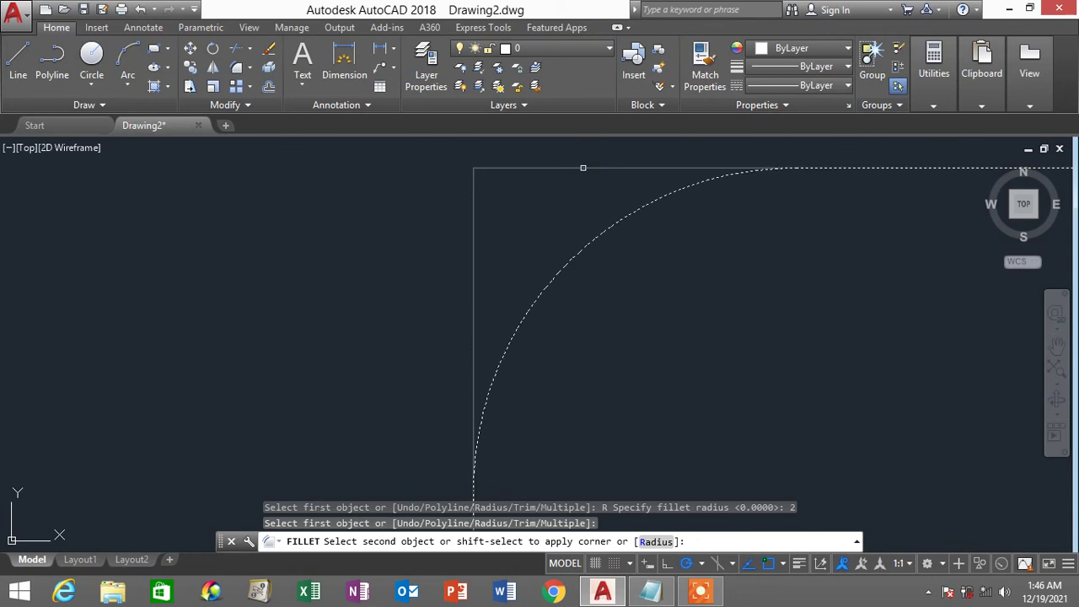
scroll(582, 168, down, 4)
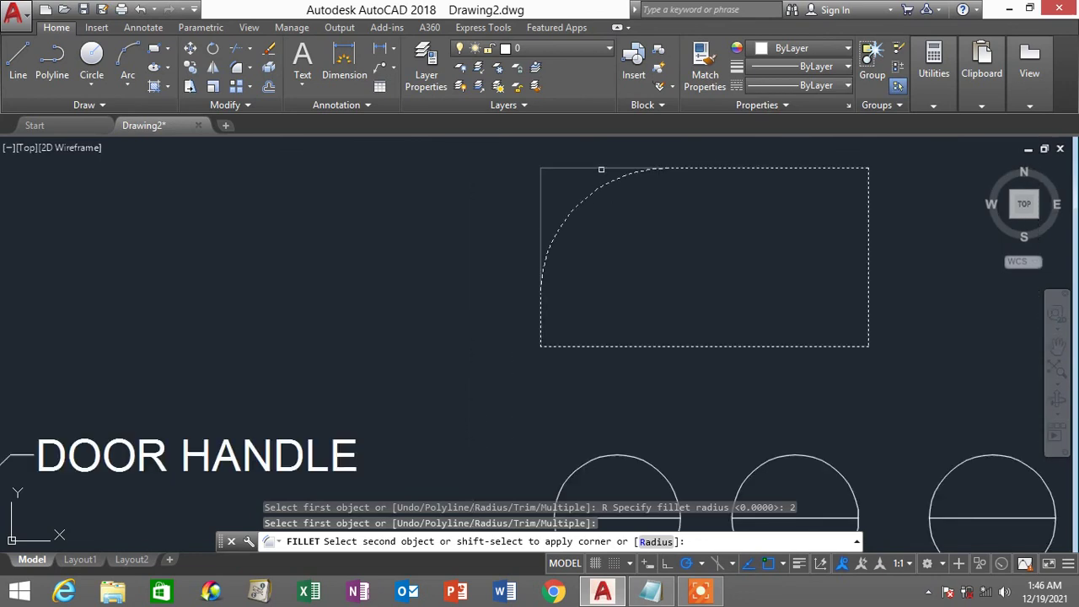
click(601, 169)
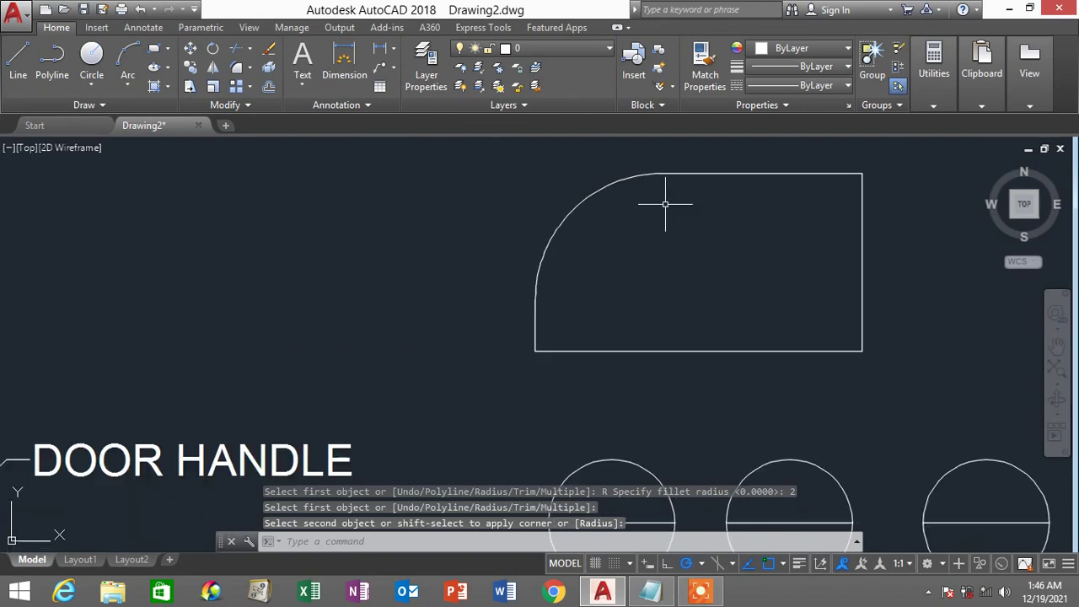
Chamfer the rectangle's upper-right corner with distances of 1 along the top edge and 2 along the right edge.
middle_drag(665, 203, 481, 238)
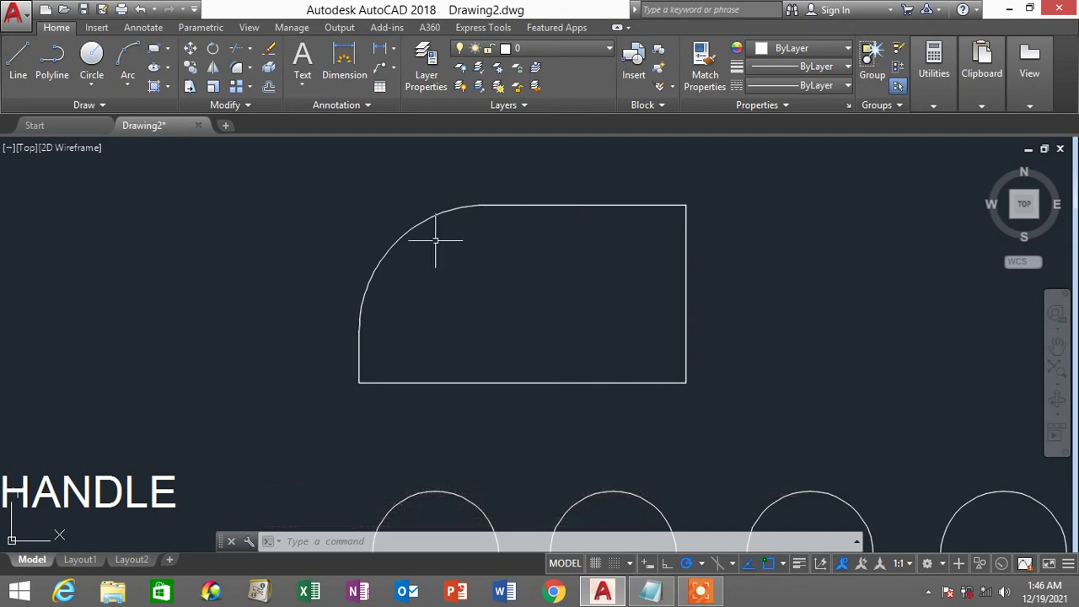
click(250, 74)
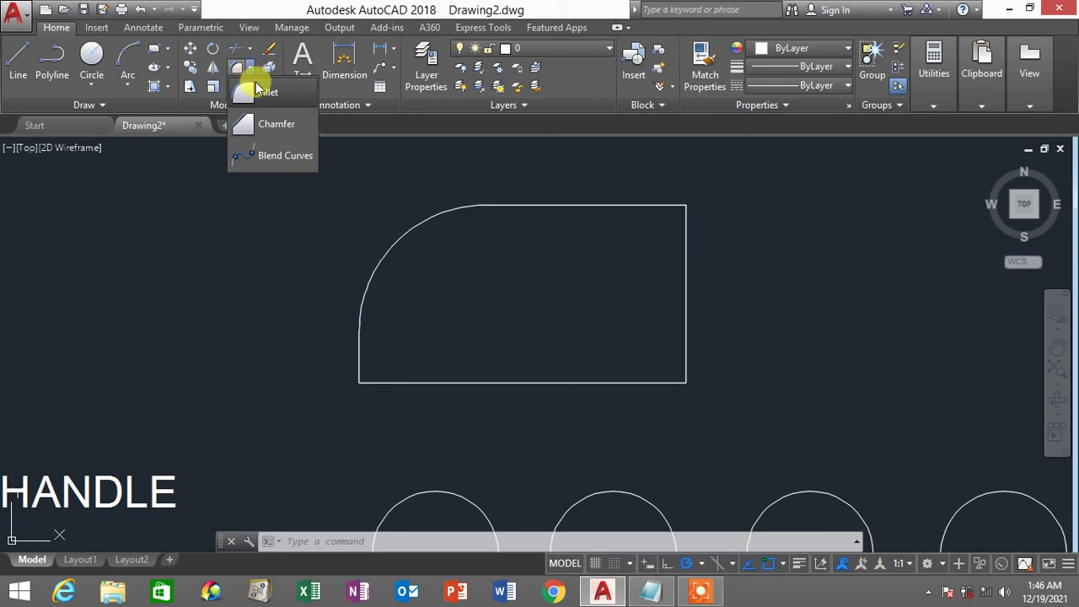
click(275, 127)
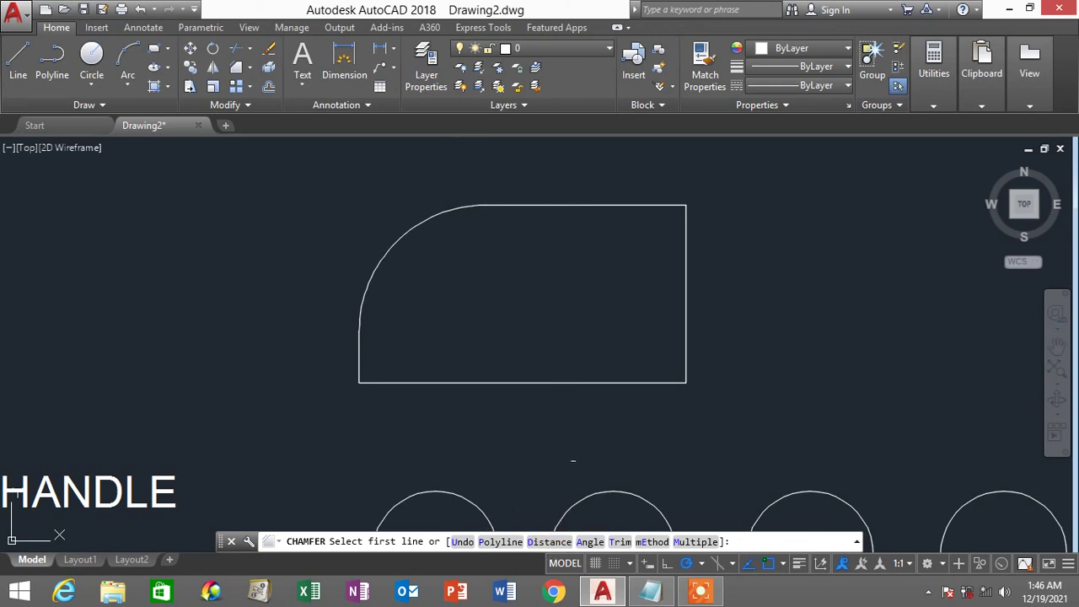
text(D)
key(Return)
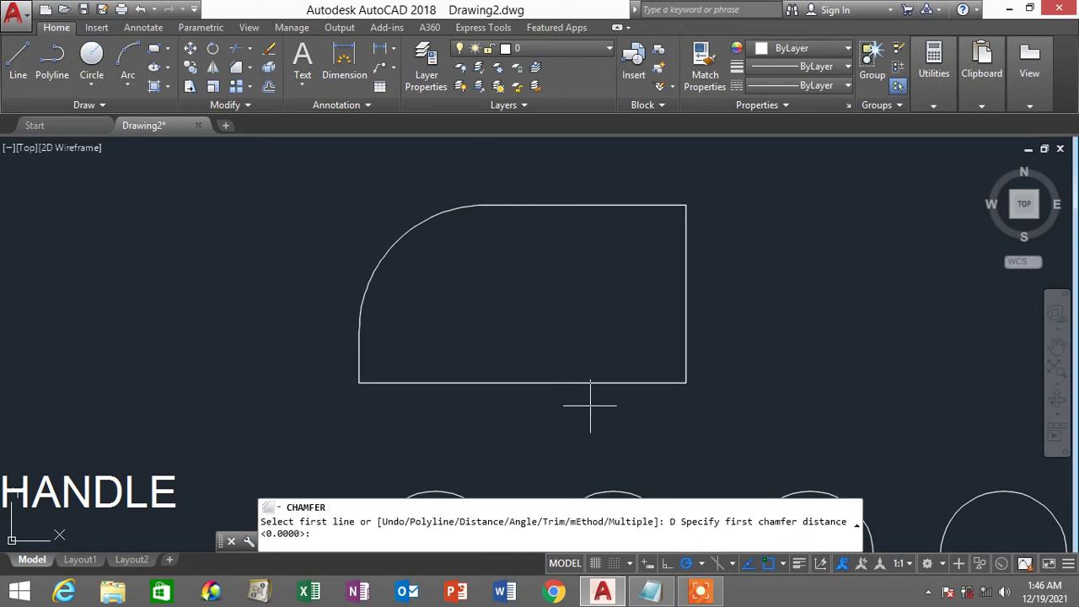
text(1)
key(Return)
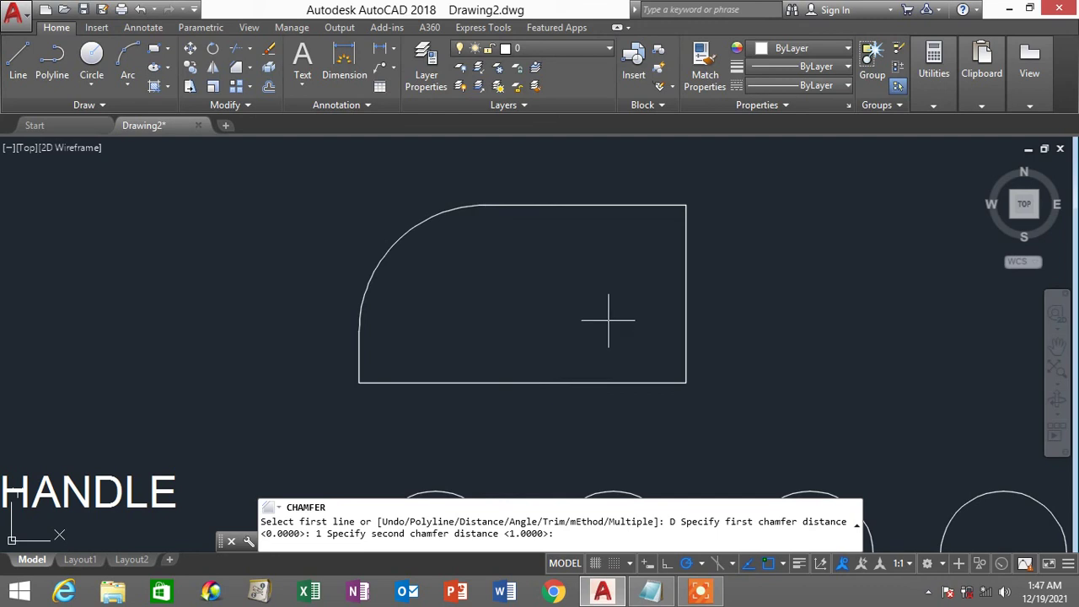
text(2)
key(Return)
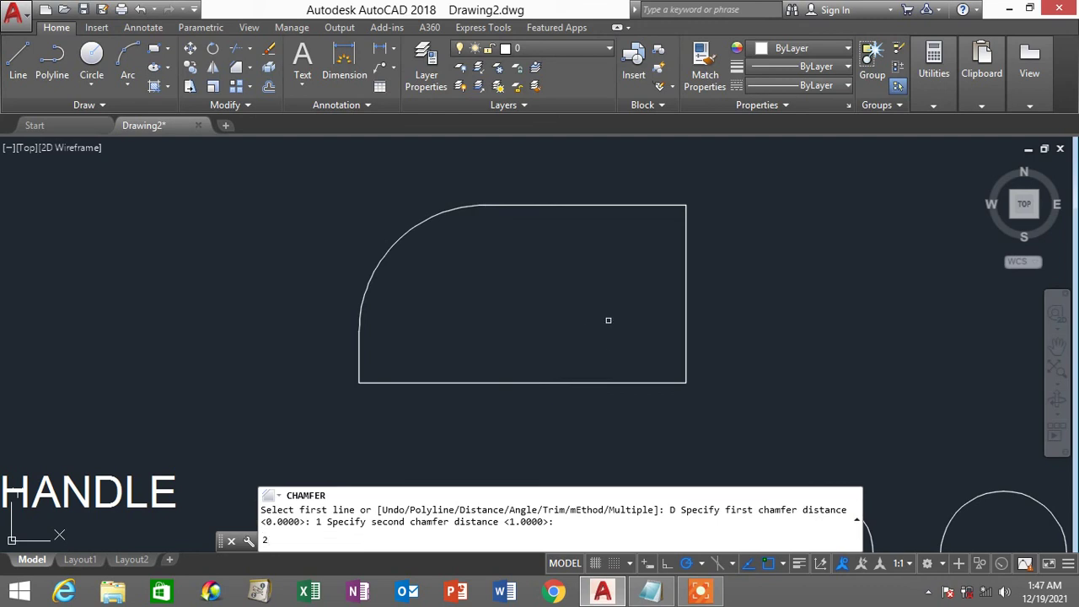
click(613, 202)
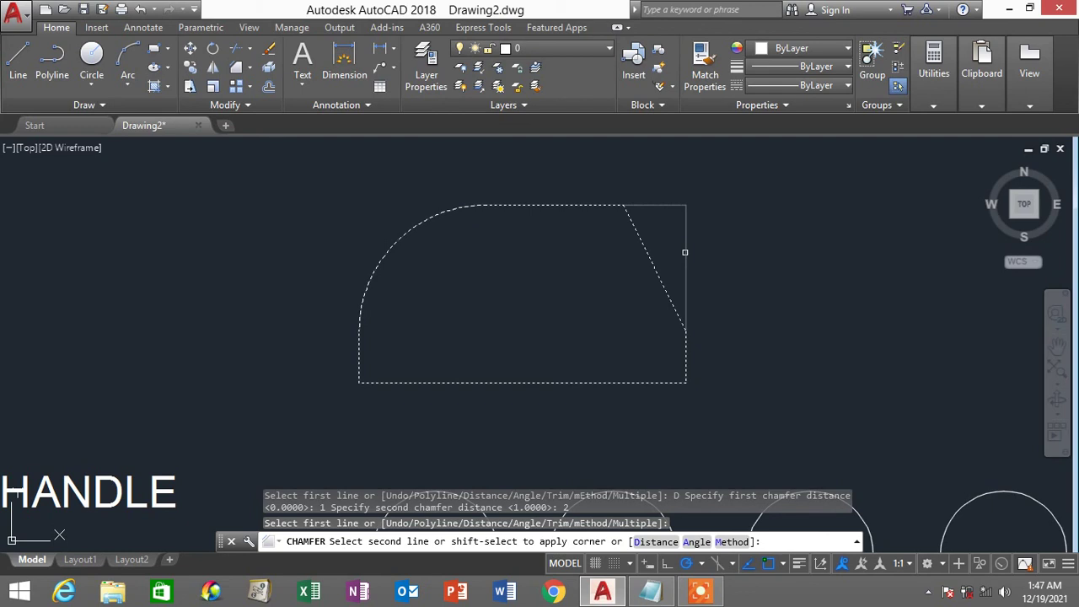
click(684, 252)
Add a horizontal linear dimension between the chamfer's two endpoints, placed above the shape.
scroll(675, 226, up, 2)
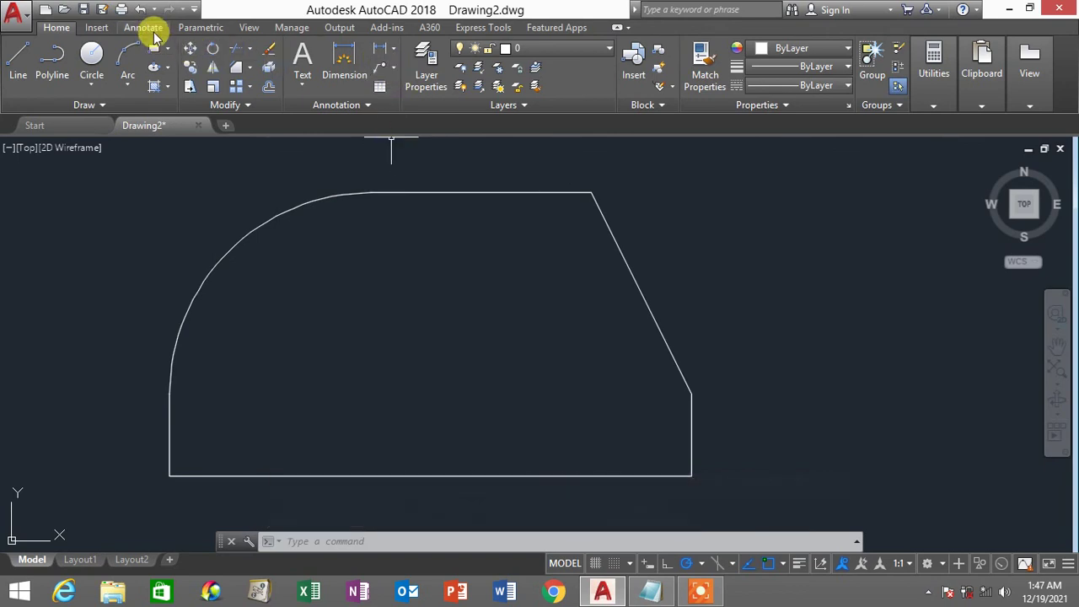
click(151, 30)
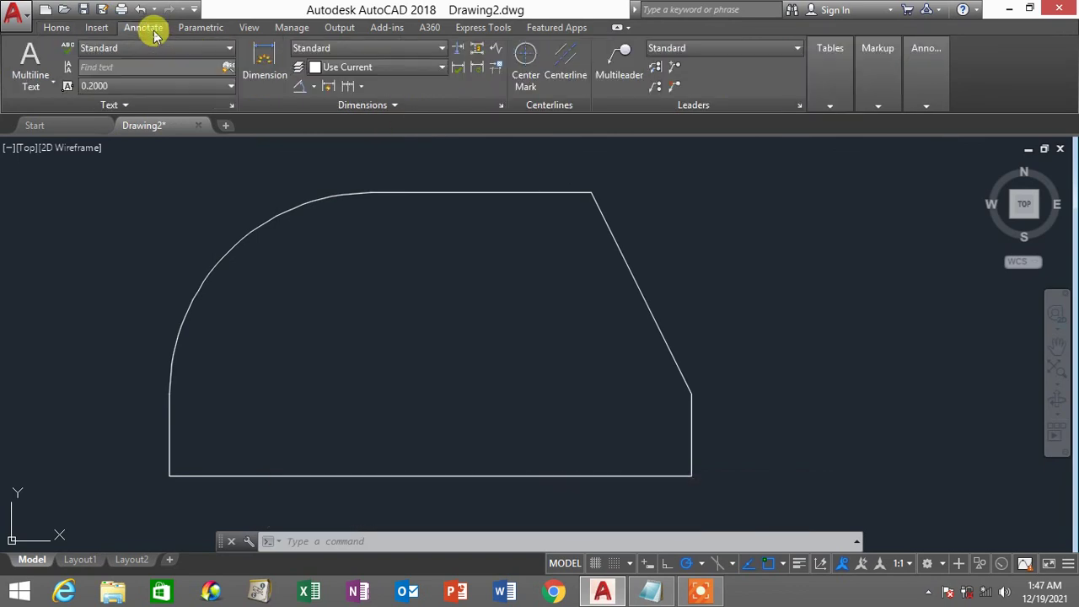
click(313, 87)
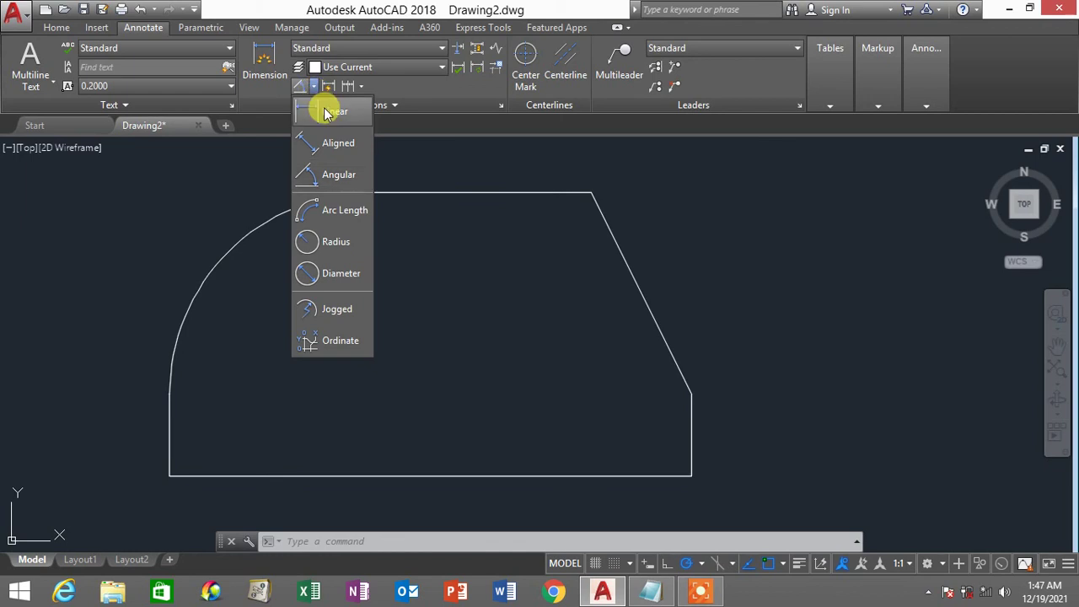
click(328, 112)
click(596, 192)
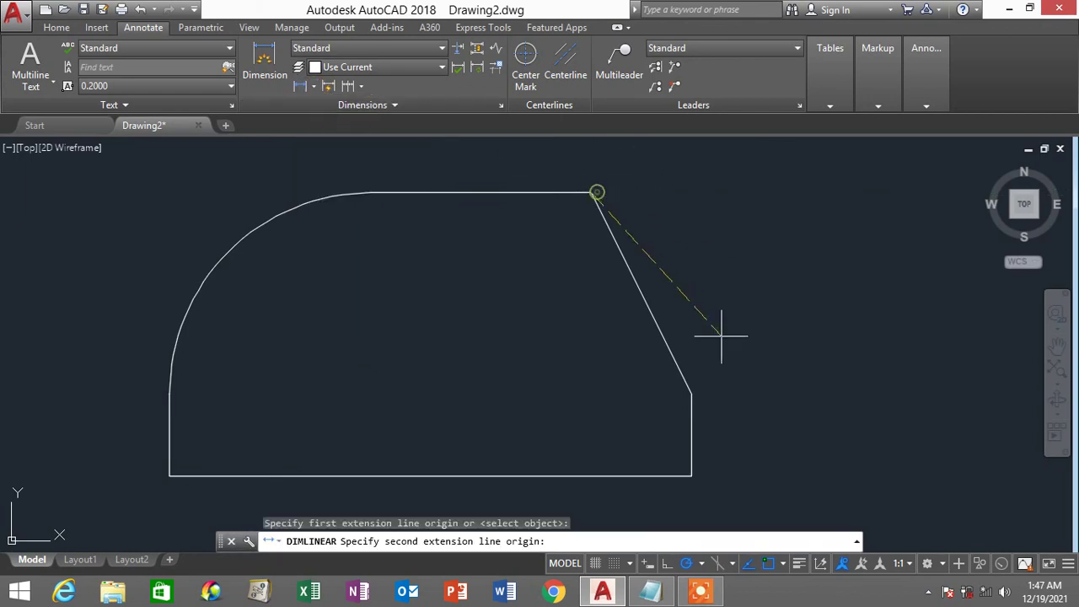
click(692, 391)
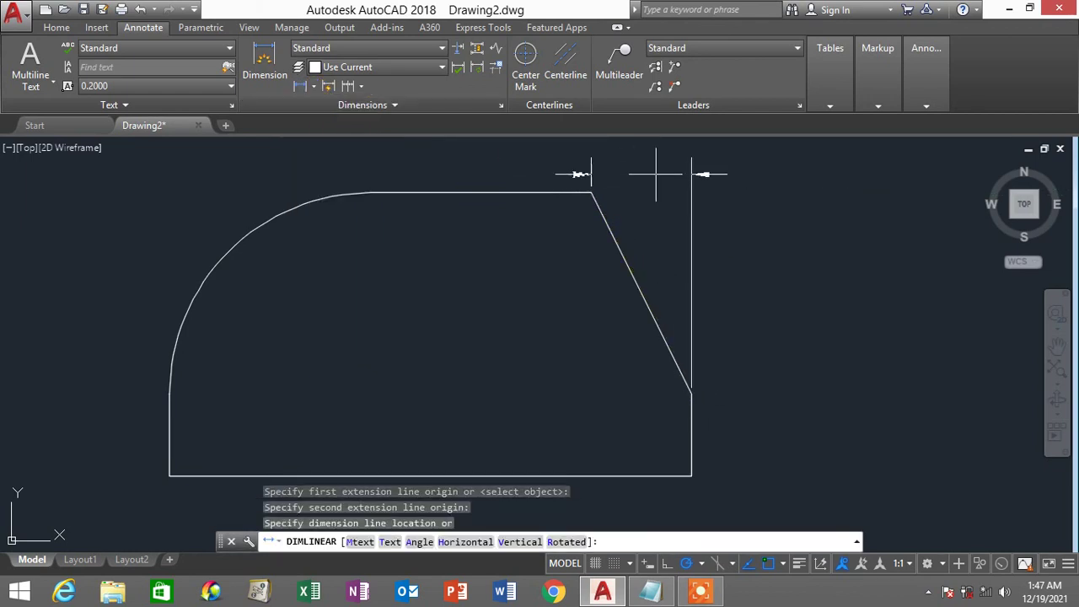
middle_drag(649, 167, 598, 224)
click(597, 216)
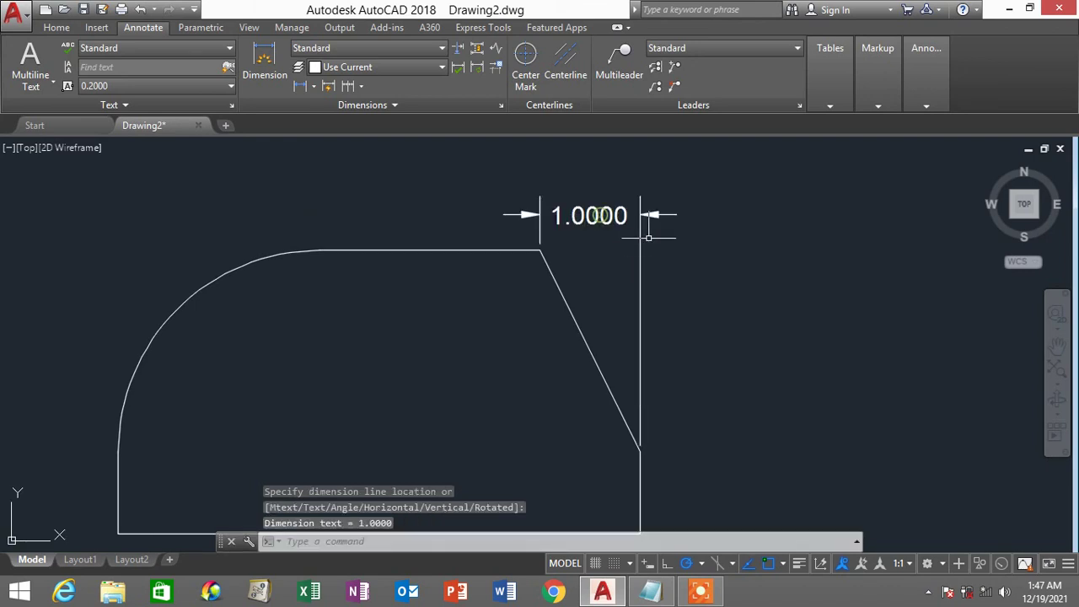
Delete the horizontal dimension above the chamfer.
click(650, 215)
click(653, 214)
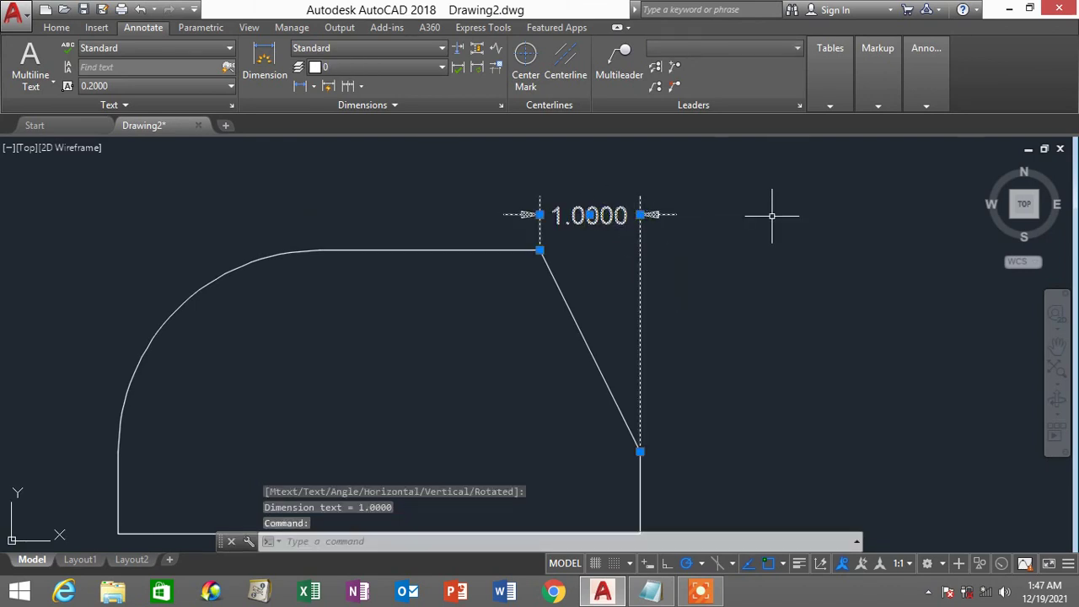
key(Delete)
Add a vertical linear dimension between the chamfer's two endpoints, placed to the right of the shape.
click(313, 85)
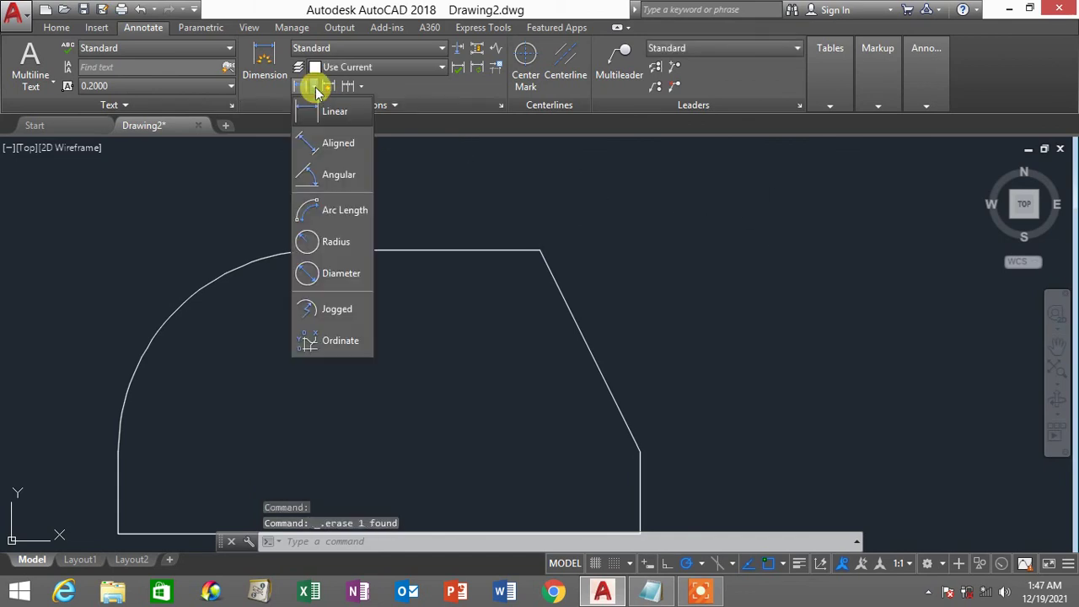
click(329, 116)
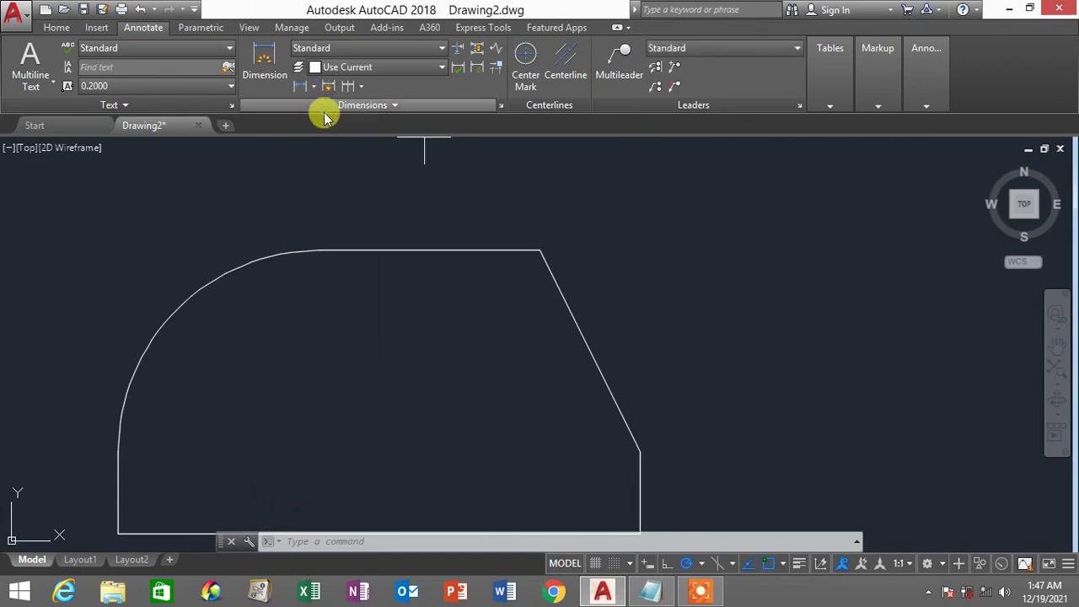
click(541, 248)
click(640, 451)
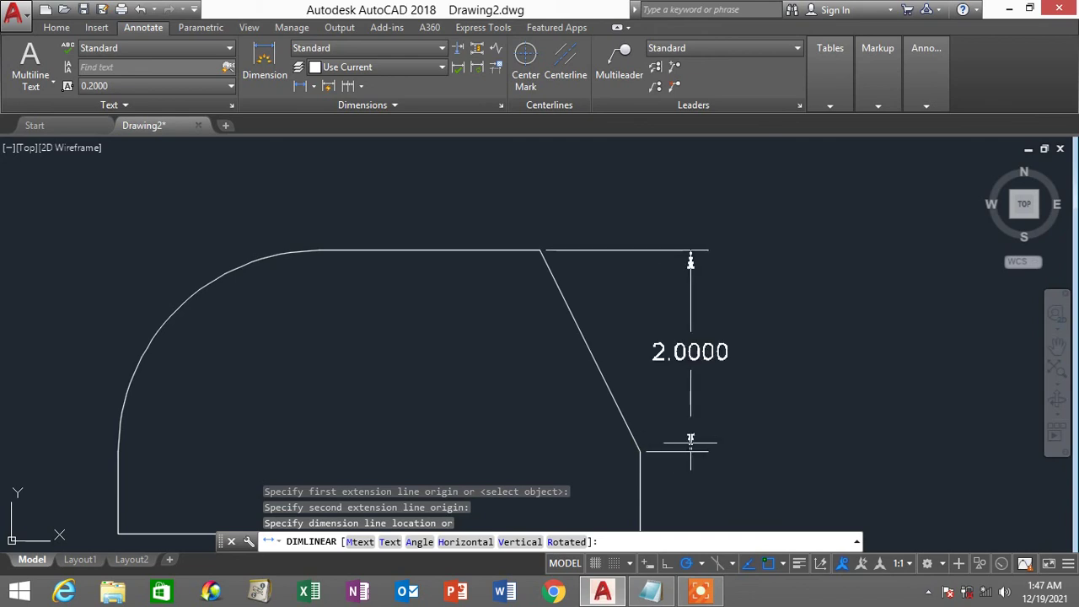
click(691, 371)
scroll(733, 370, down, 2)
middle_drag(795, 362, 795, 277)
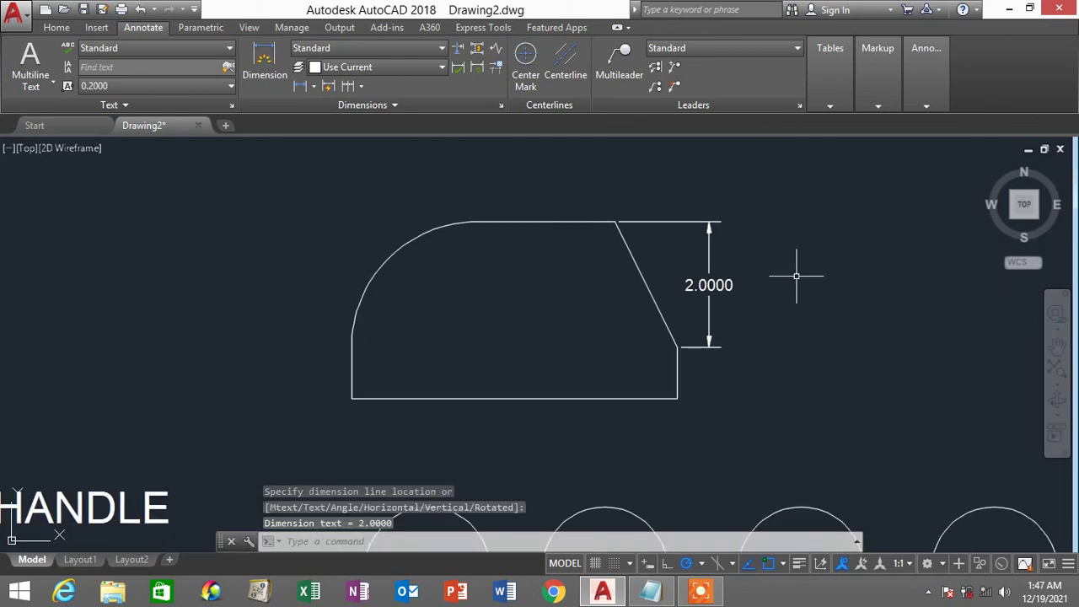
Delete the vertical dimension beside the chamfer.
click(745, 329)
click(688, 232)
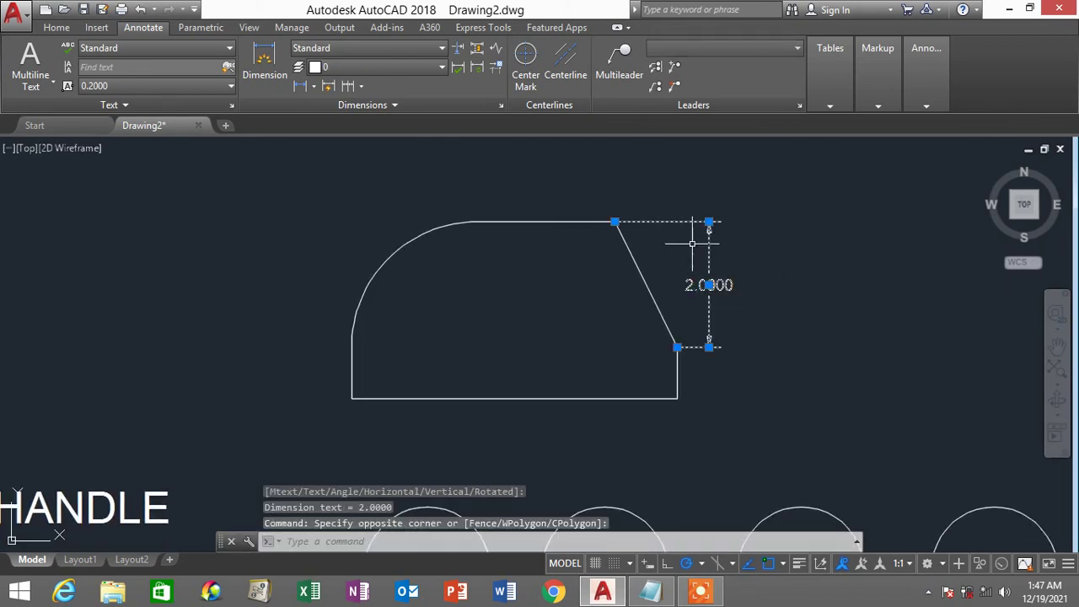
key(Delete)
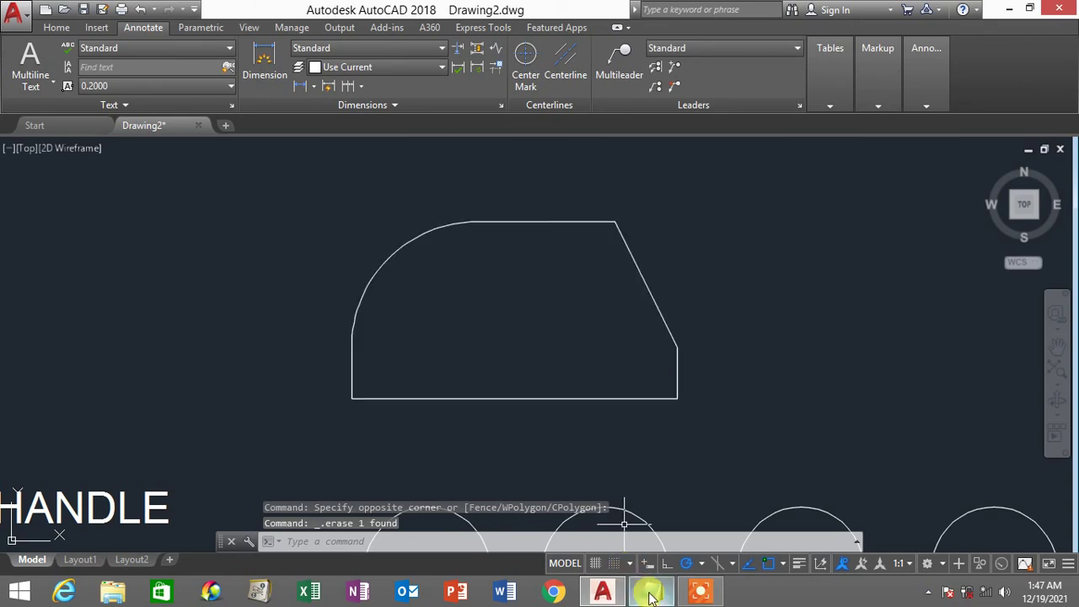
Switch to the AutoCAD Initial Settings 2021 notes in Notepad and highlight the heading of the important buttons and shortcut commands list.
click(651, 590)
scroll(329, 302, down, 1)
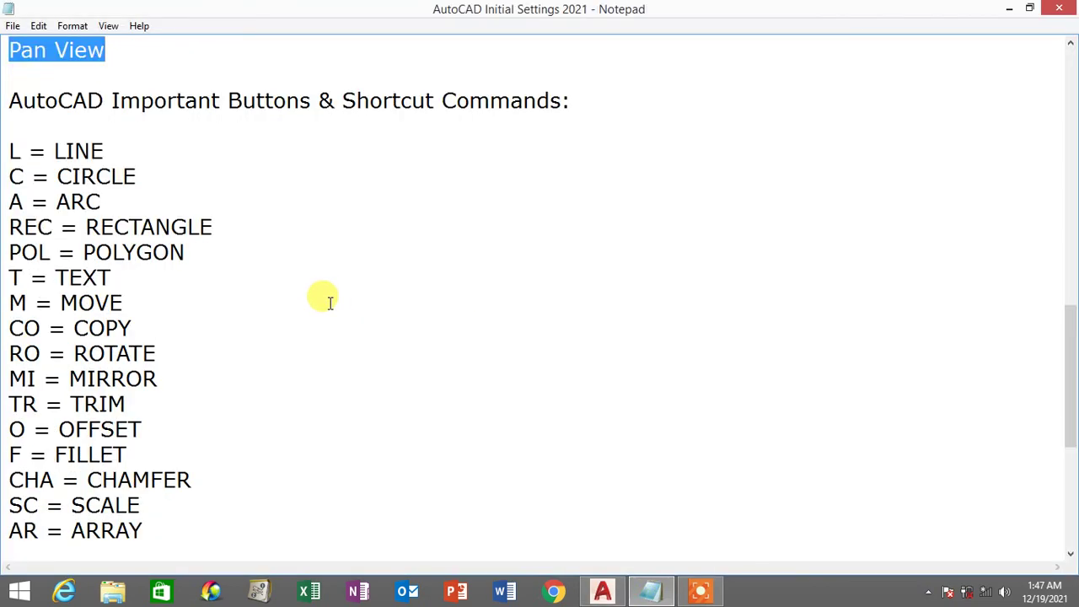
scroll(330, 302, down, 1)
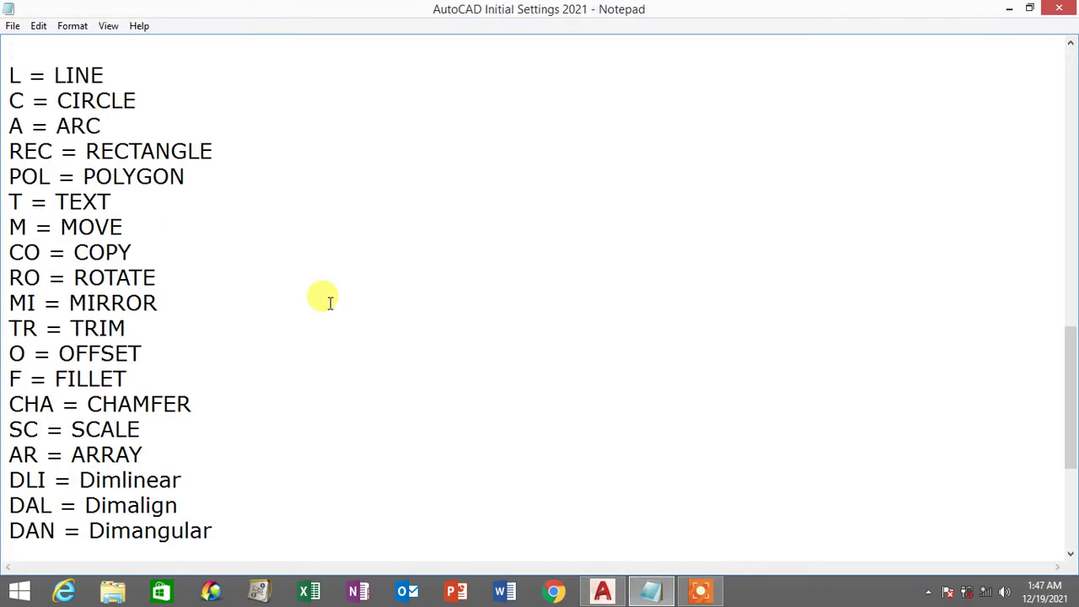
scroll(329, 301, up, 1)
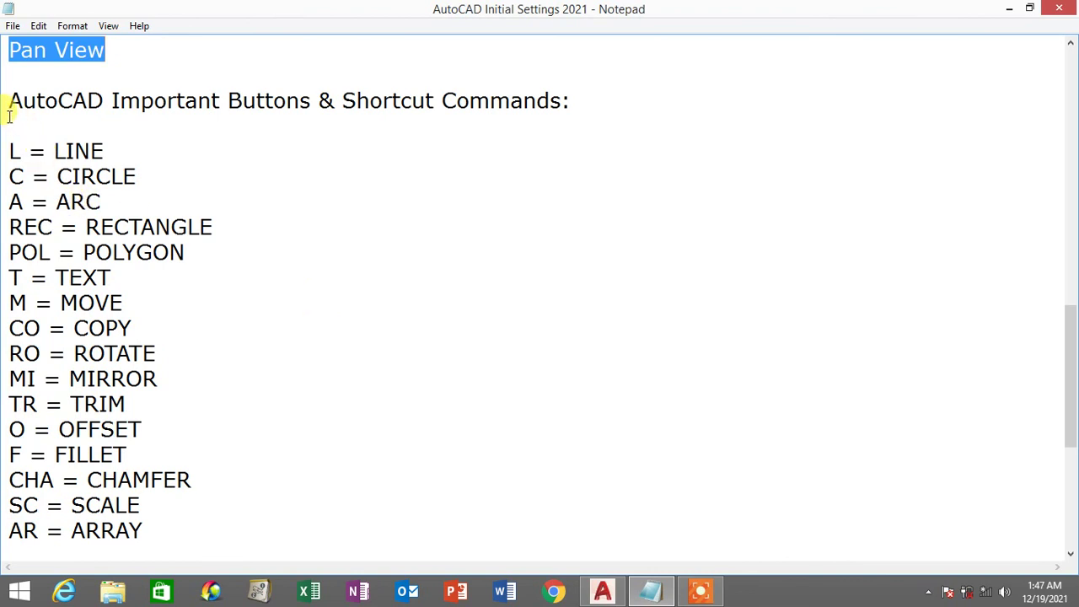
drag(10, 102, 581, 99)
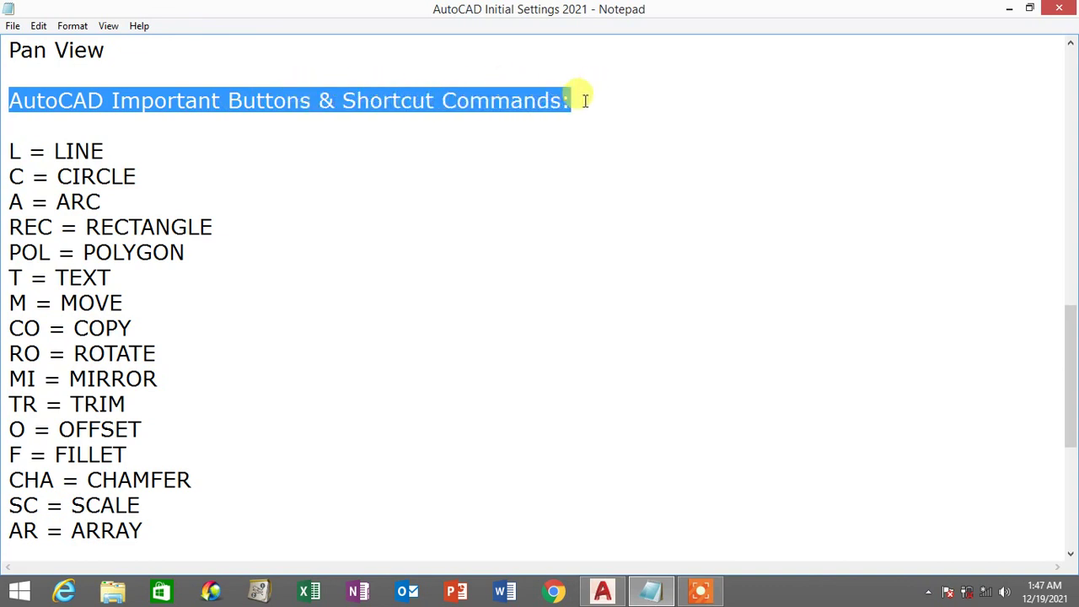
click(481, 151)
Highlight the LINE, CIRCLE and ARC shortcut entries one after another in the notes.
drag(9, 151, 120, 147)
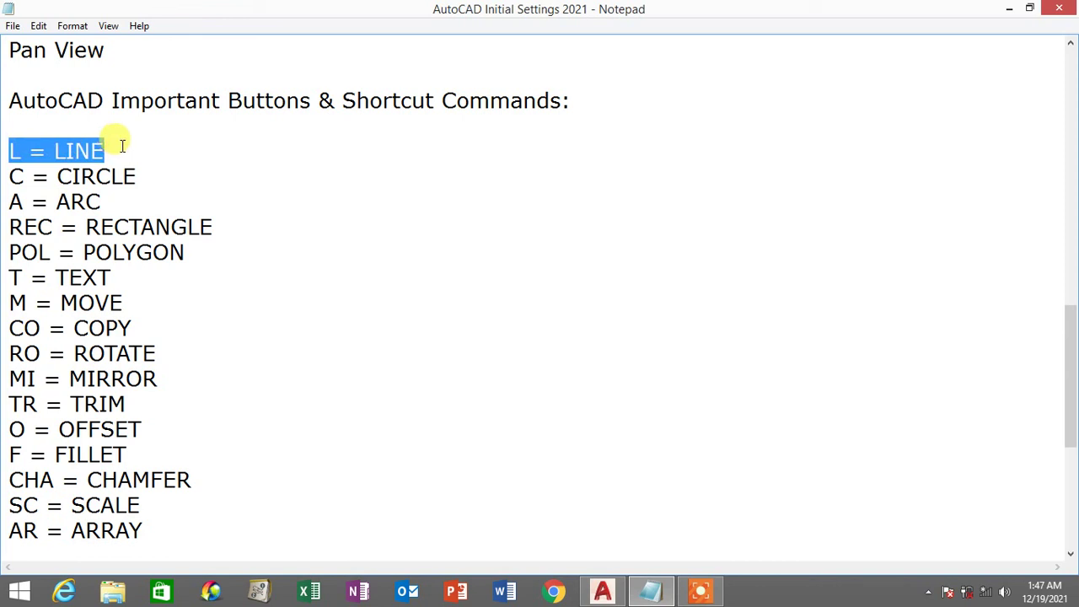
drag(10, 176, 155, 172)
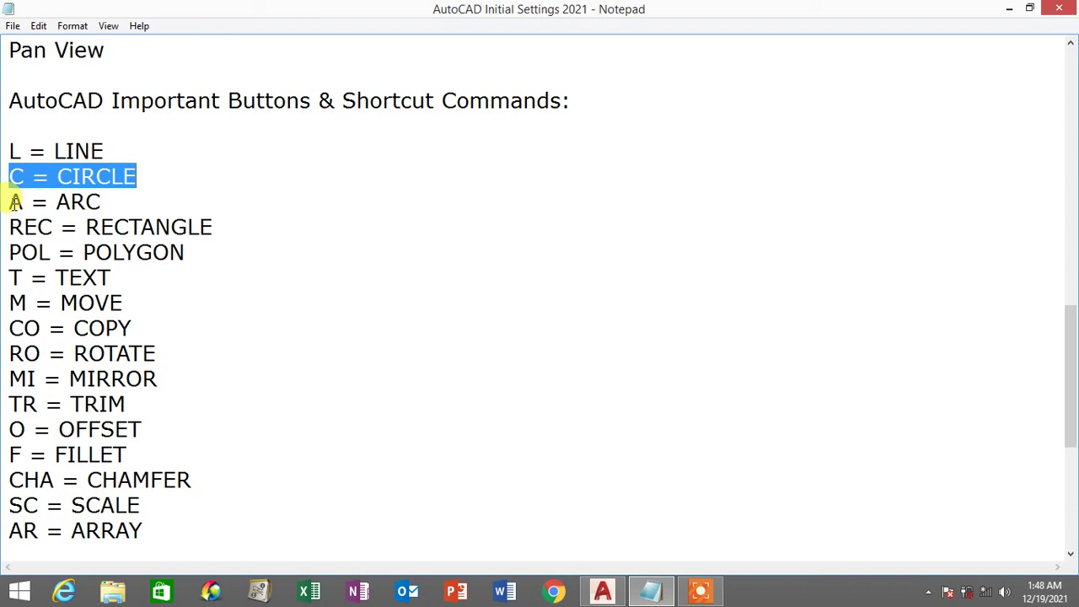
drag(15, 202, 123, 199)
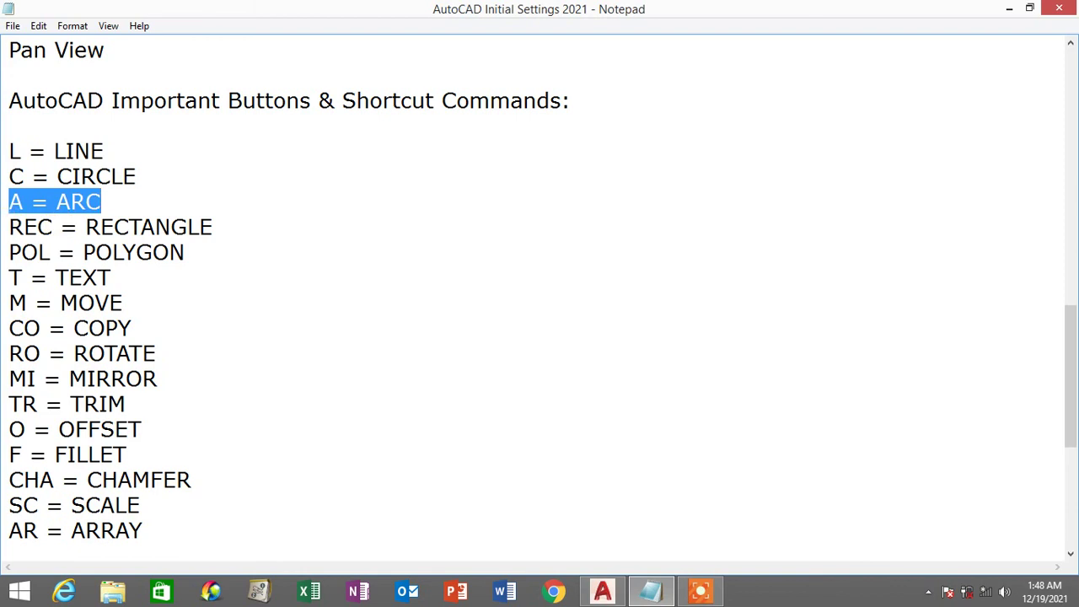
Highlight the remaining shortcut entries in the notes from REC down to DAN, and finally the whole list from L to DAN.
drag(9, 226, 53, 226)
scroll(34, 207, down, 1)
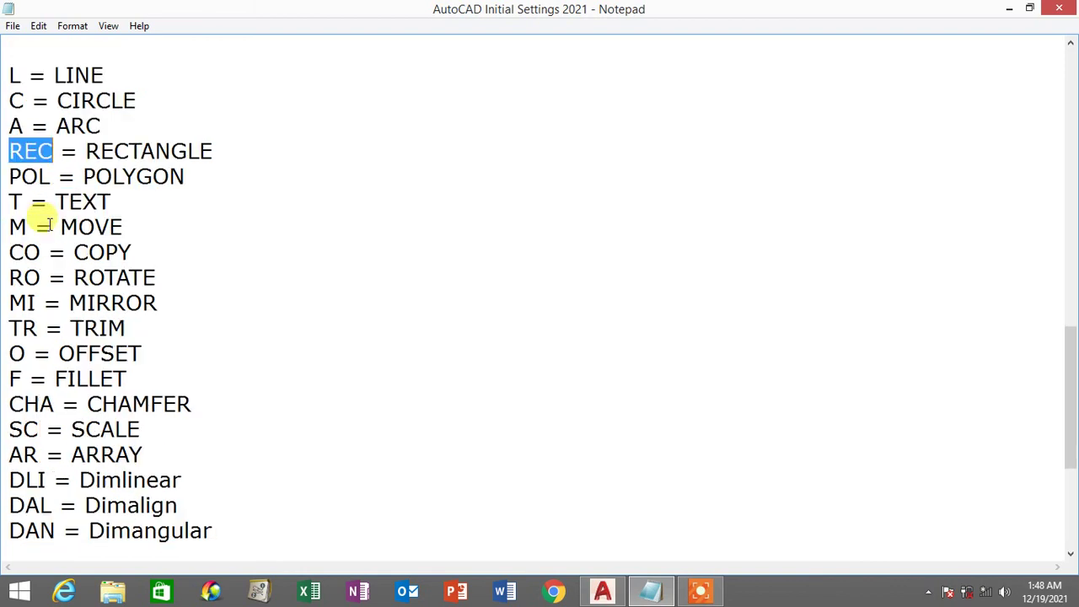
drag(9, 177, 51, 177)
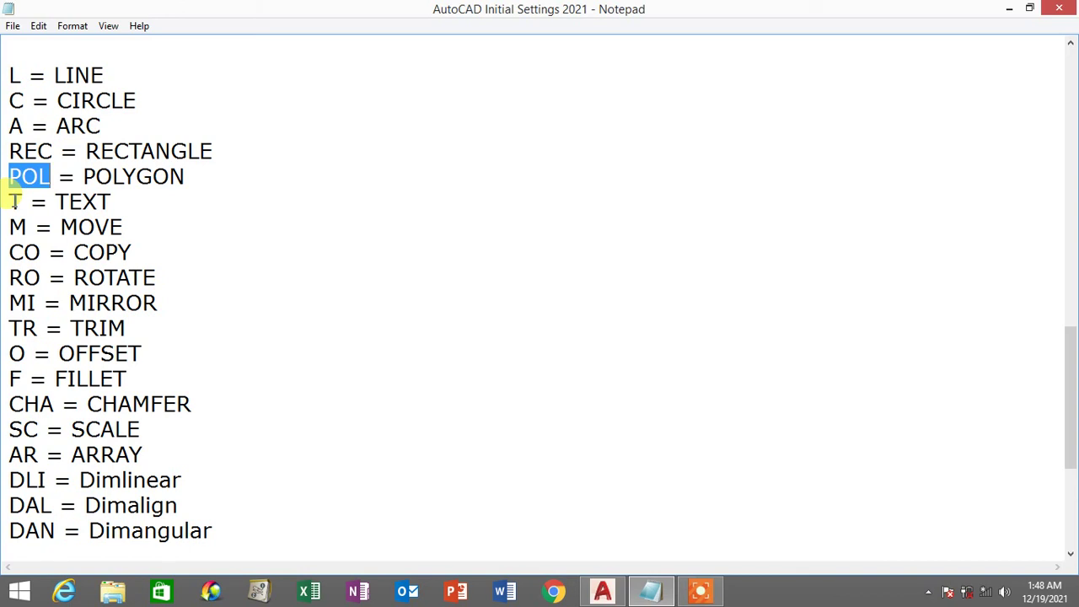
drag(9, 202, 22, 225)
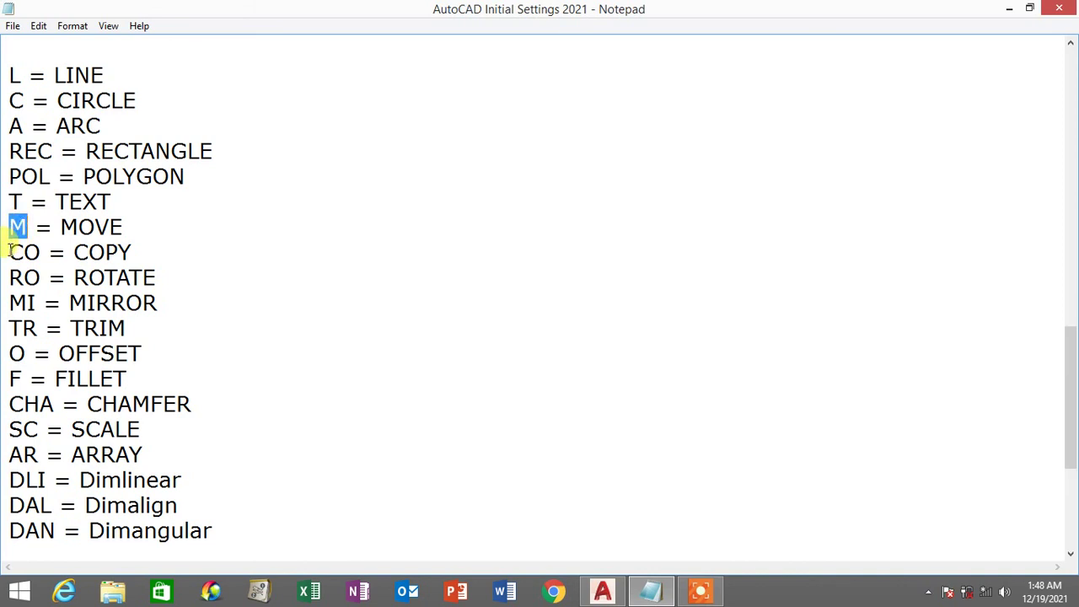
drag(10, 251, 55, 529)
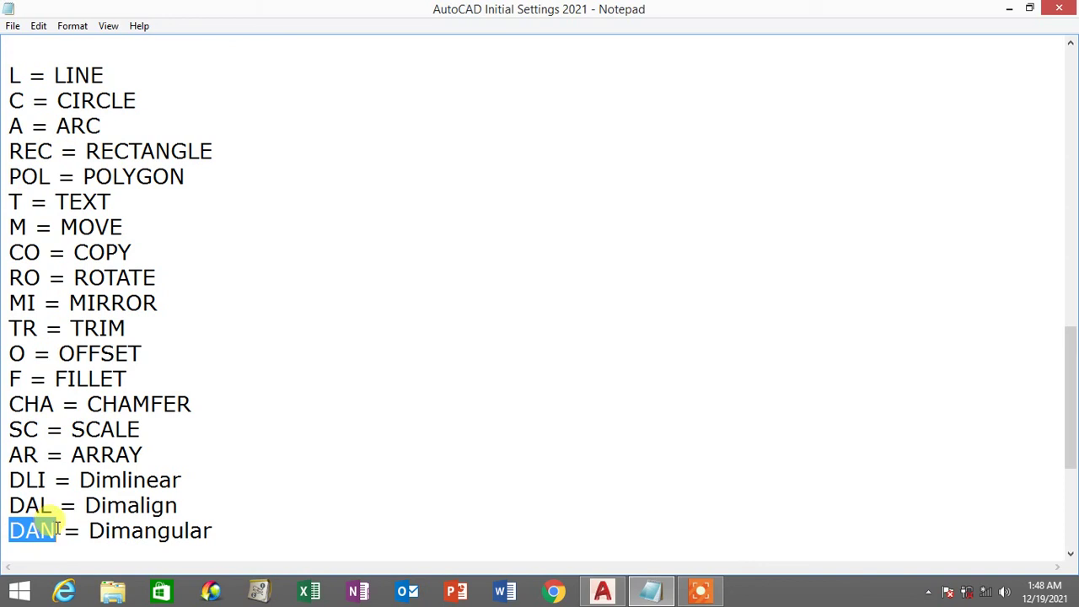
drag(9, 74, 281, 532)
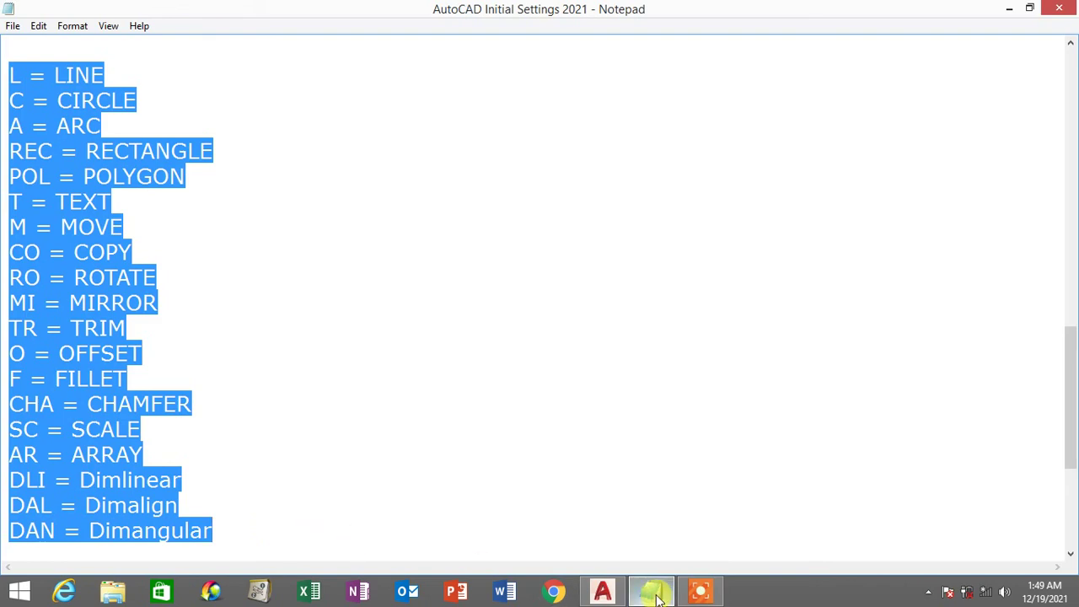
Switch to AutoCAD, open the Command Alias Editor and look through the command aliases down to L for LINE.
click(605, 593)
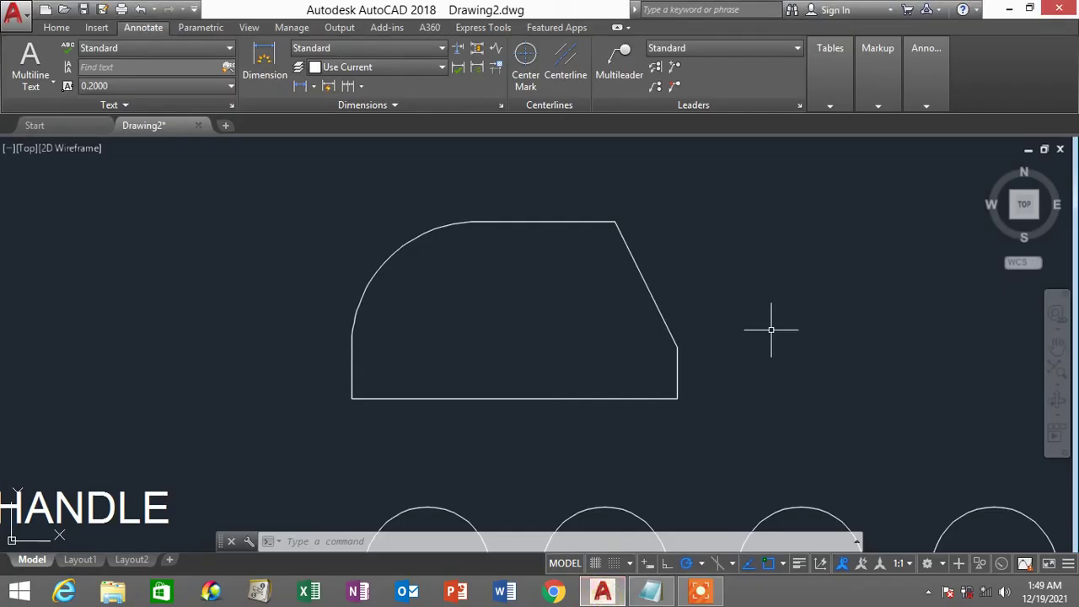
click(488, 30)
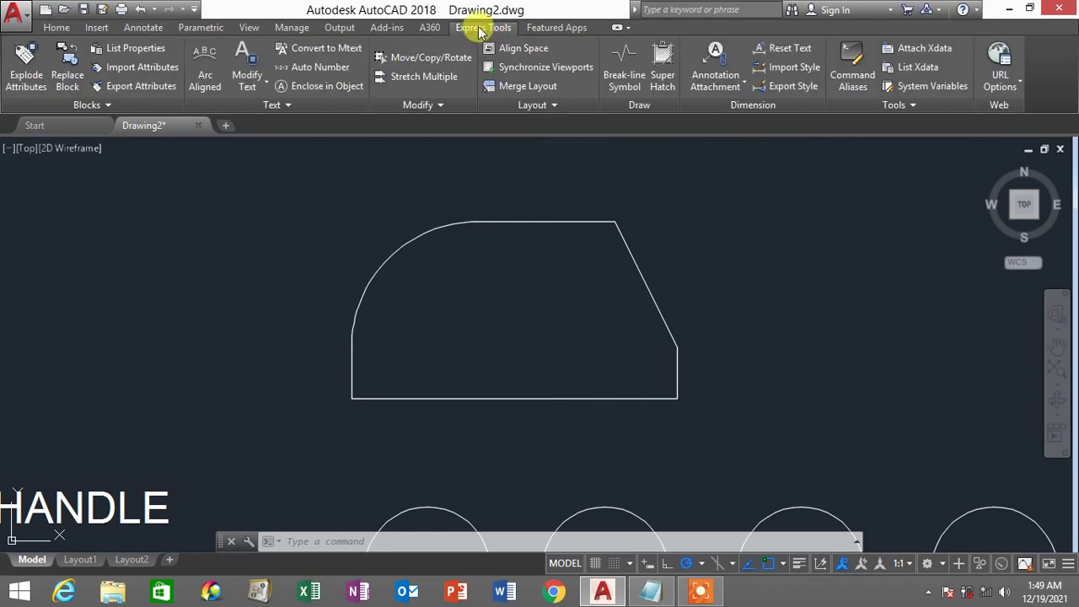
click(865, 66)
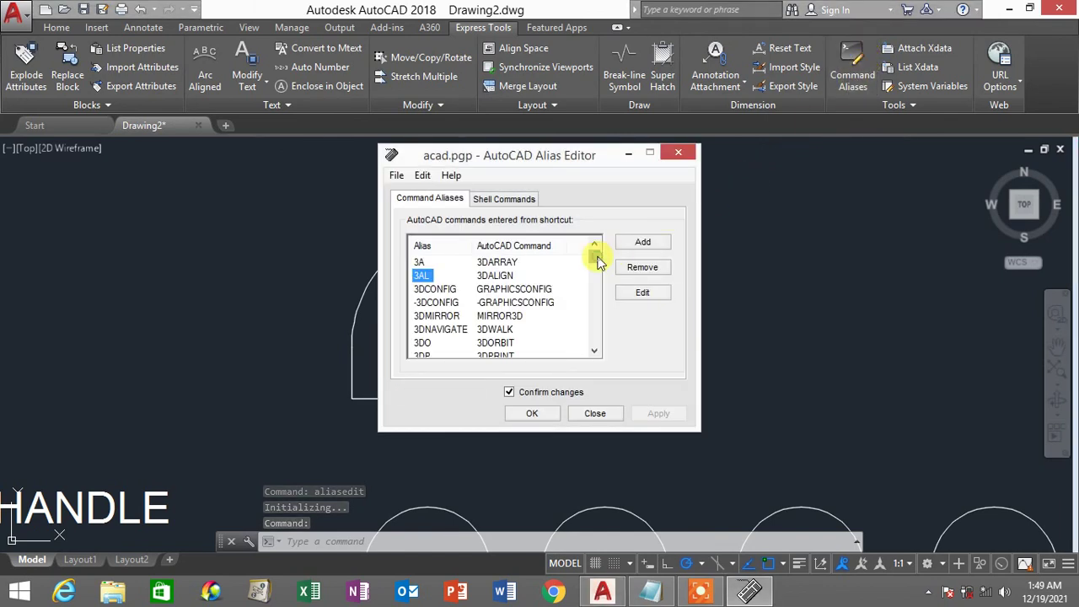
scroll(596, 261, down, 4)
scroll(596, 286, down, 15)
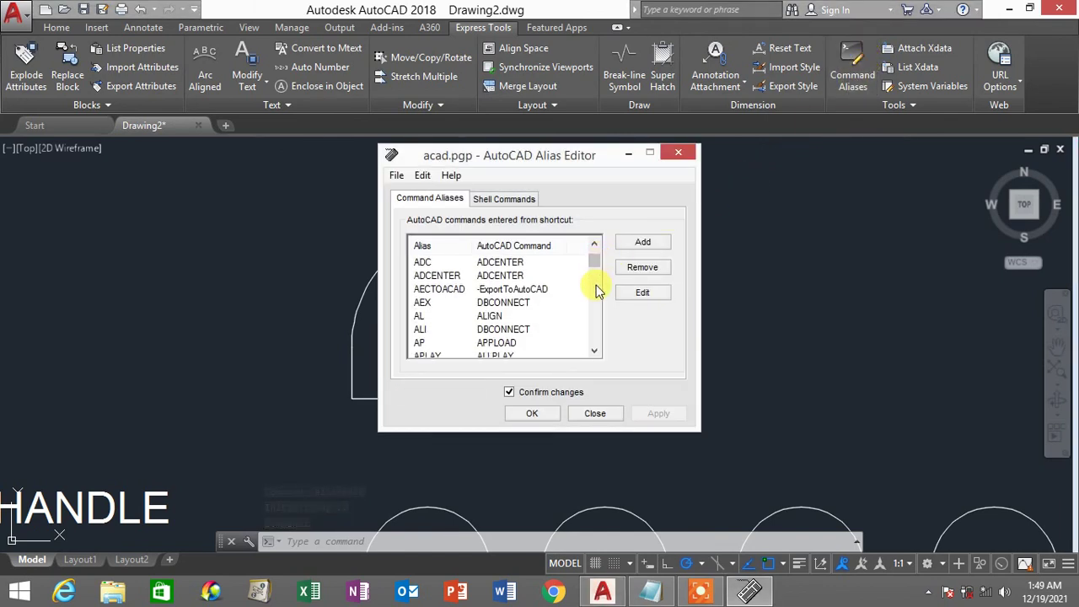
scroll(597, 290, down, 3)
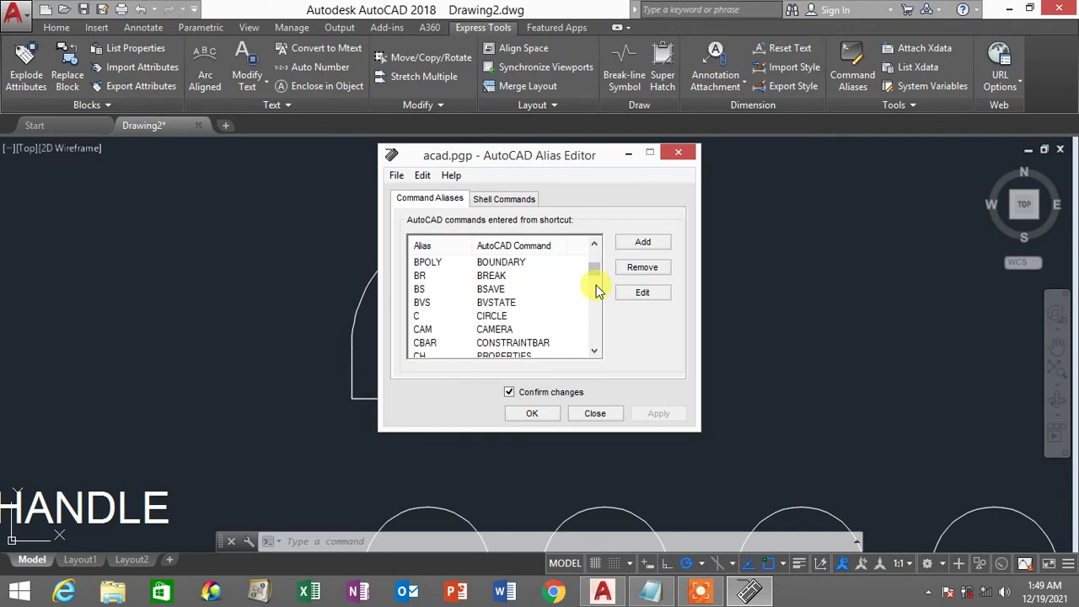
scroll(596, 290, down, 20)
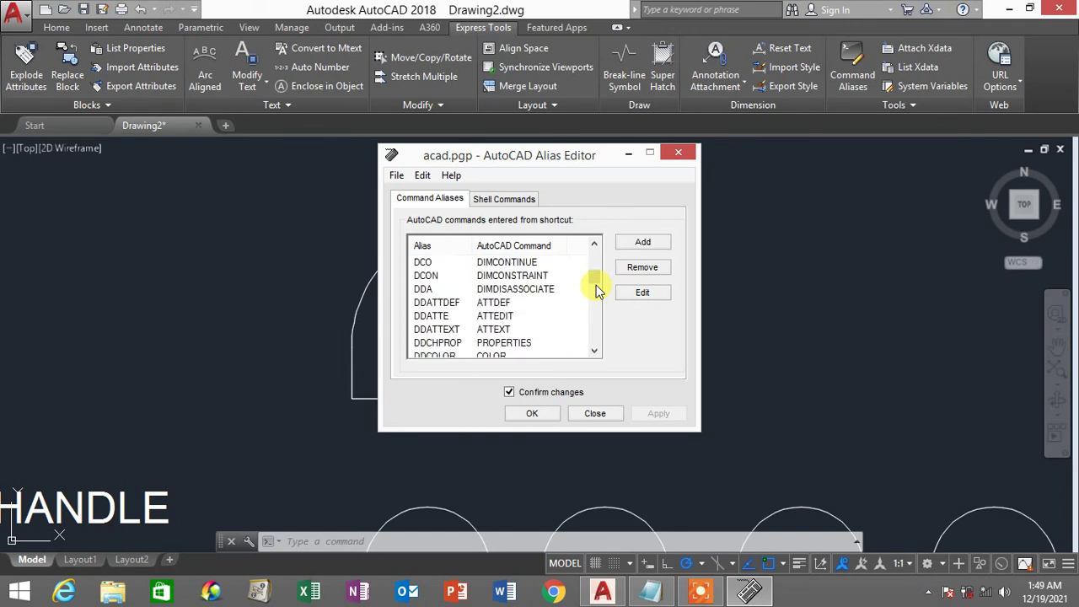
scroll(596, 289, down, 20)
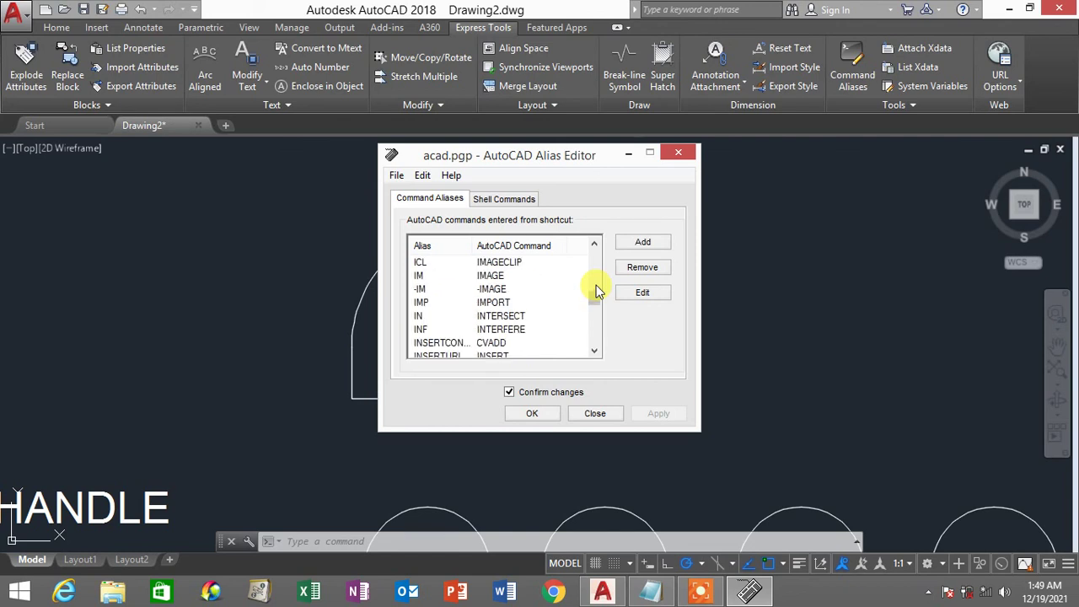
scroll(597, 289, down, 4)
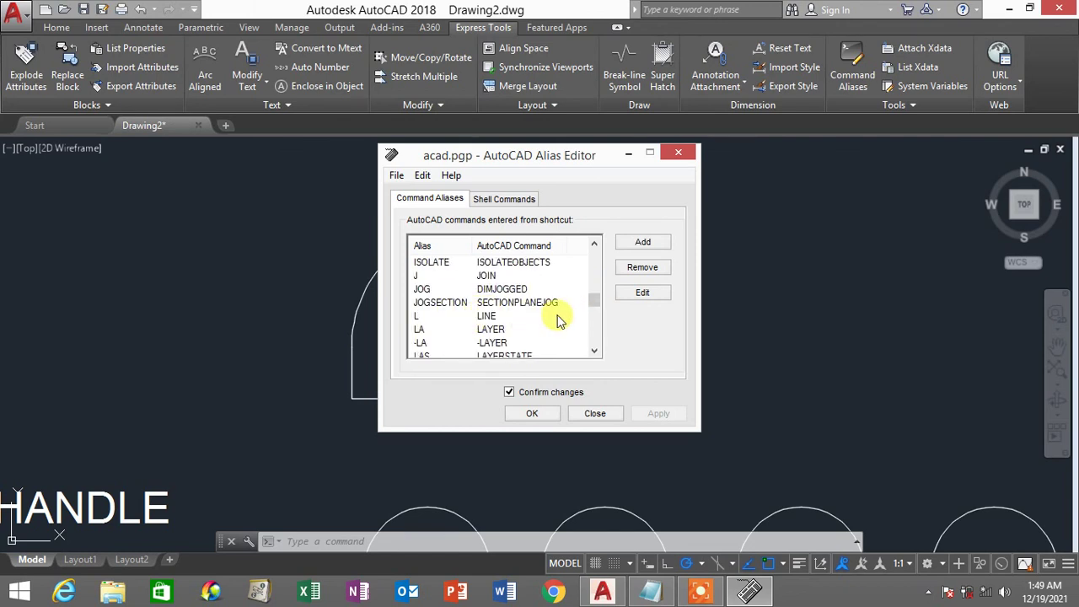
Return to the start of the alias list, examine the aliases for CIRCLE, COPY and DIMLINEAR, and close the editor.
drag(595, 298, 590, 236)
scroll(510, 313, down, 3)
scroll(510, 313, down, 15)
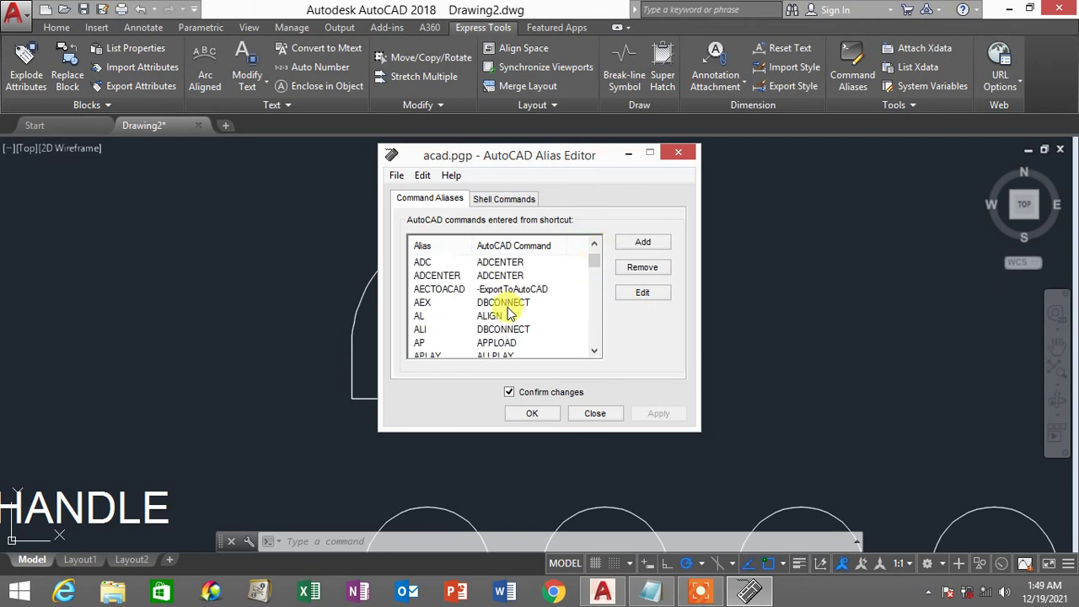
scroll(442, 290, up, 3)
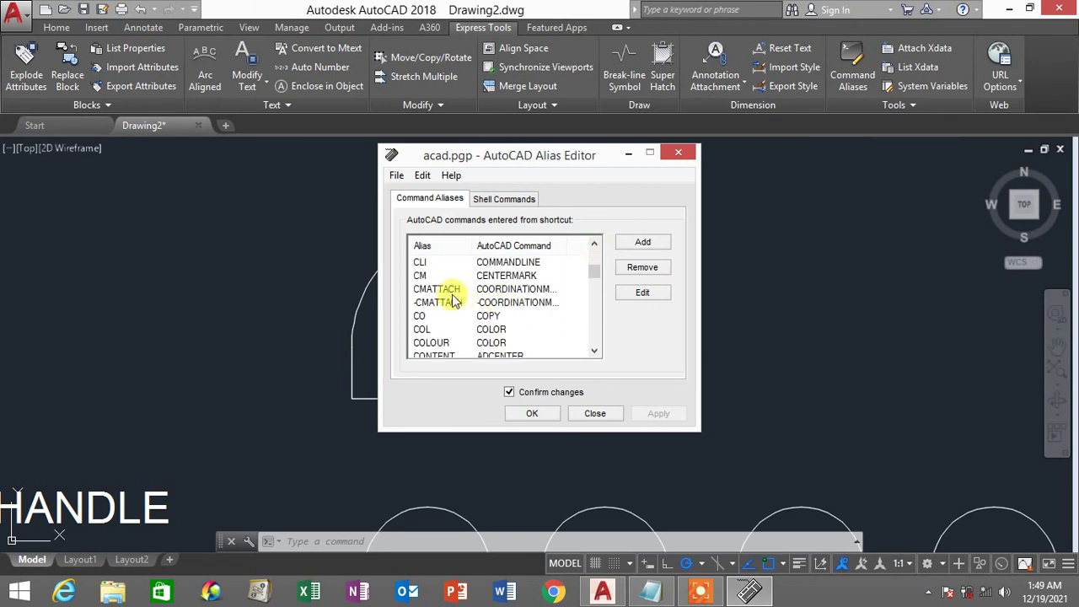
scroll(434, 291, up, 1)
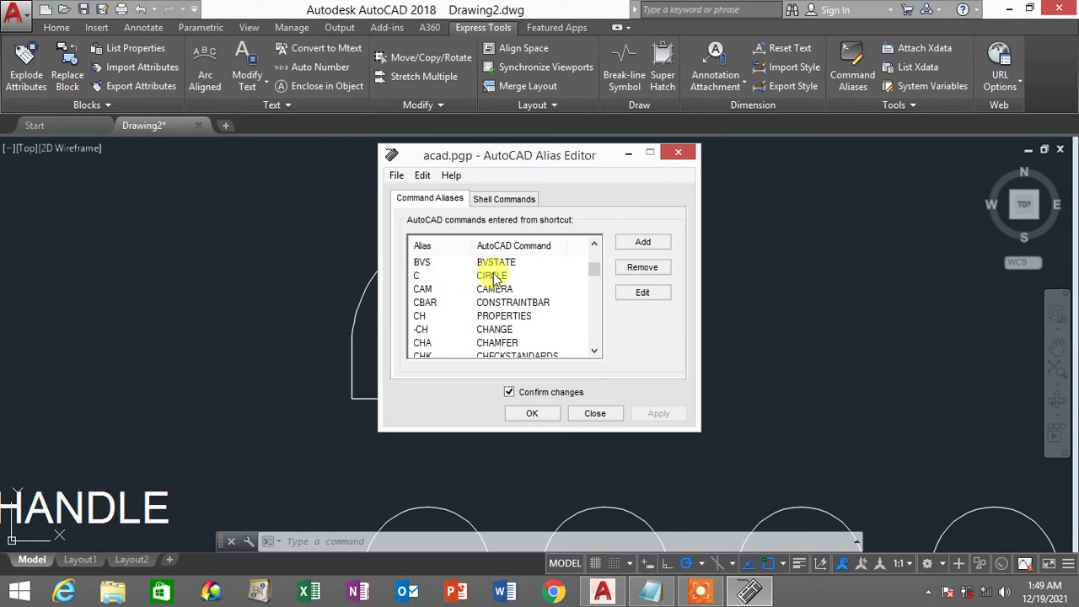
scroll(497, 278, down, 15)
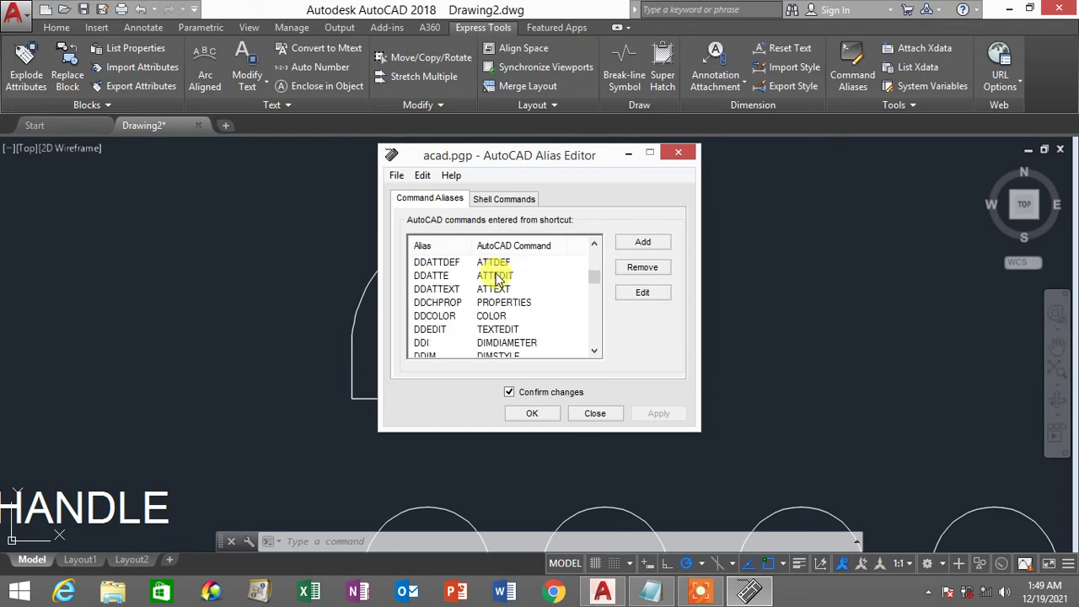
scroll(498, 278, down, 6)
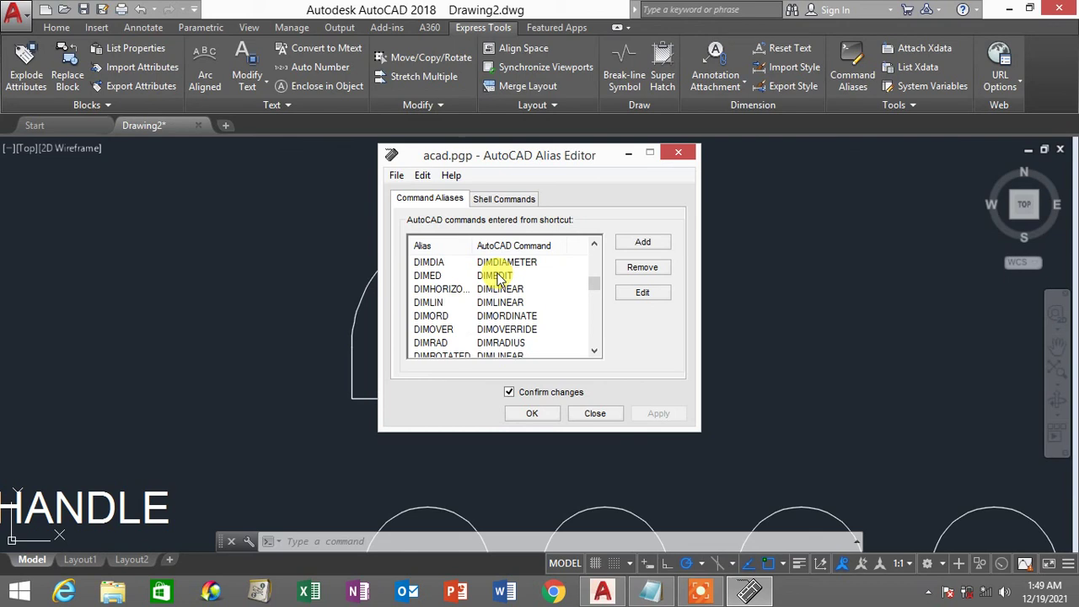
scroll(497, 278, down, 2)
scroll(497, 278, down, 2)
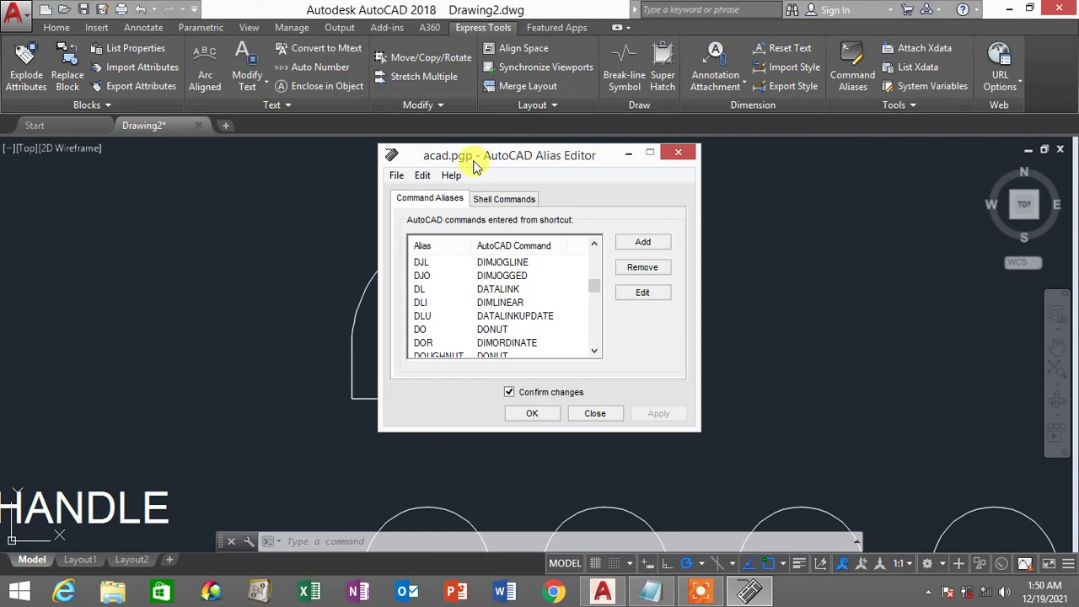
click(594, 412)
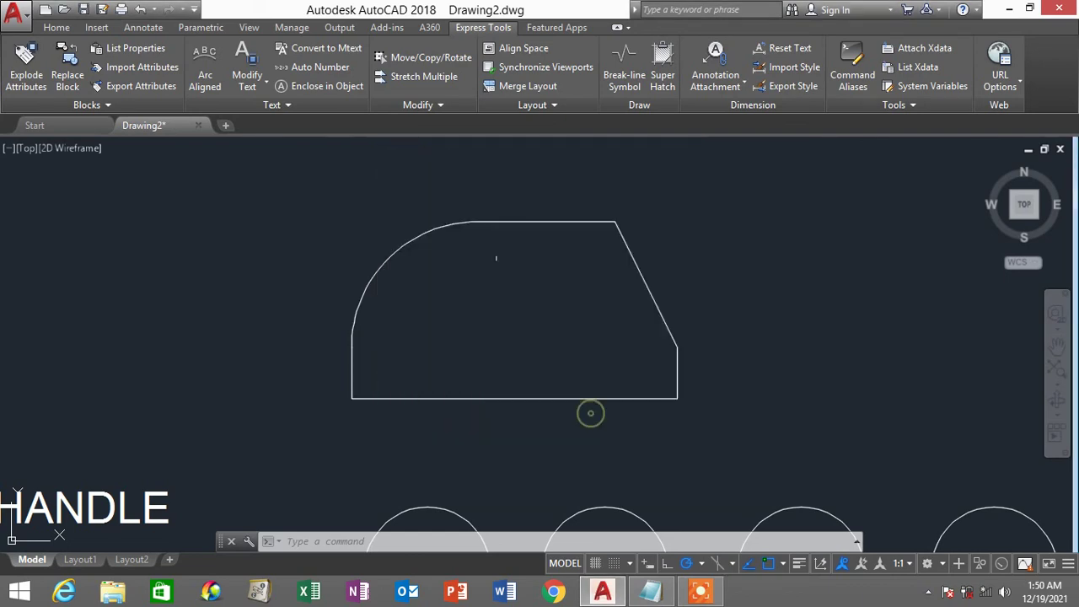
Reopen the Command Alias Editor from the Express Tools, view the aliases beginning with A, and close it again.
click(57, 28)
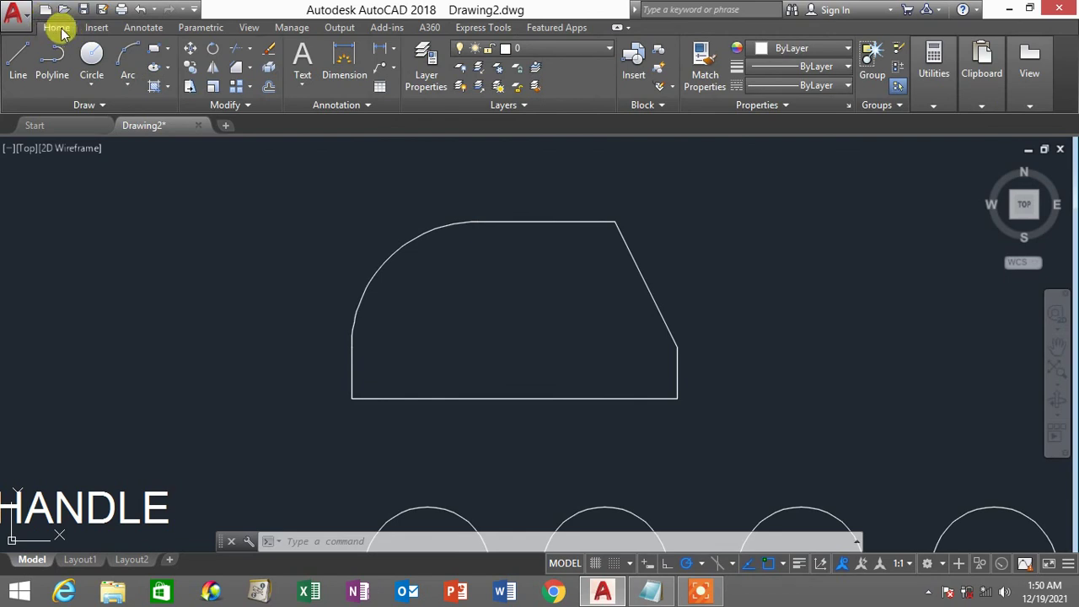
click(485, 29)
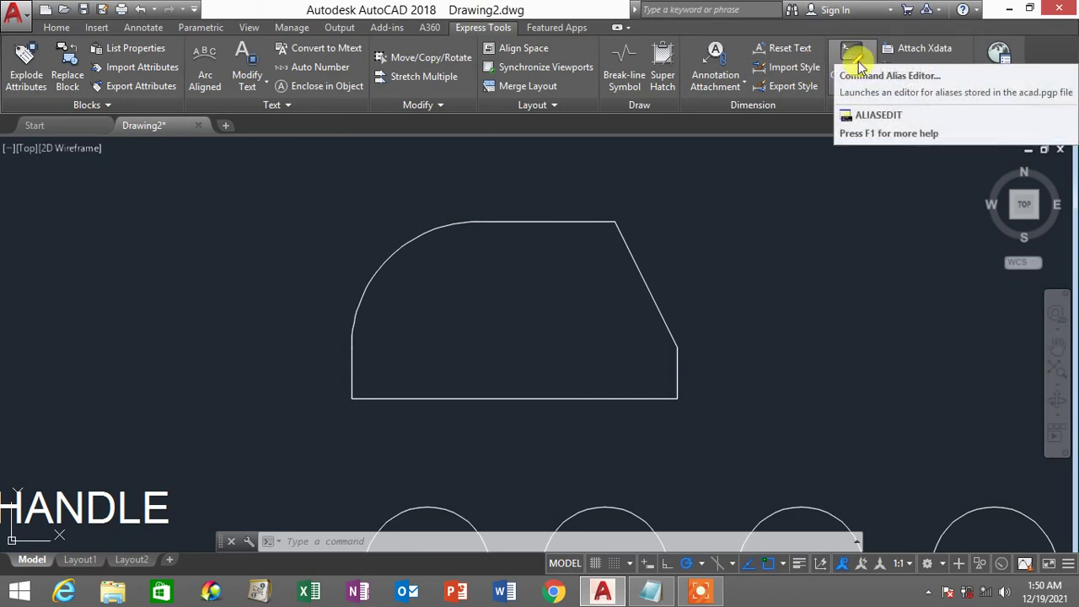
click(859, 85)
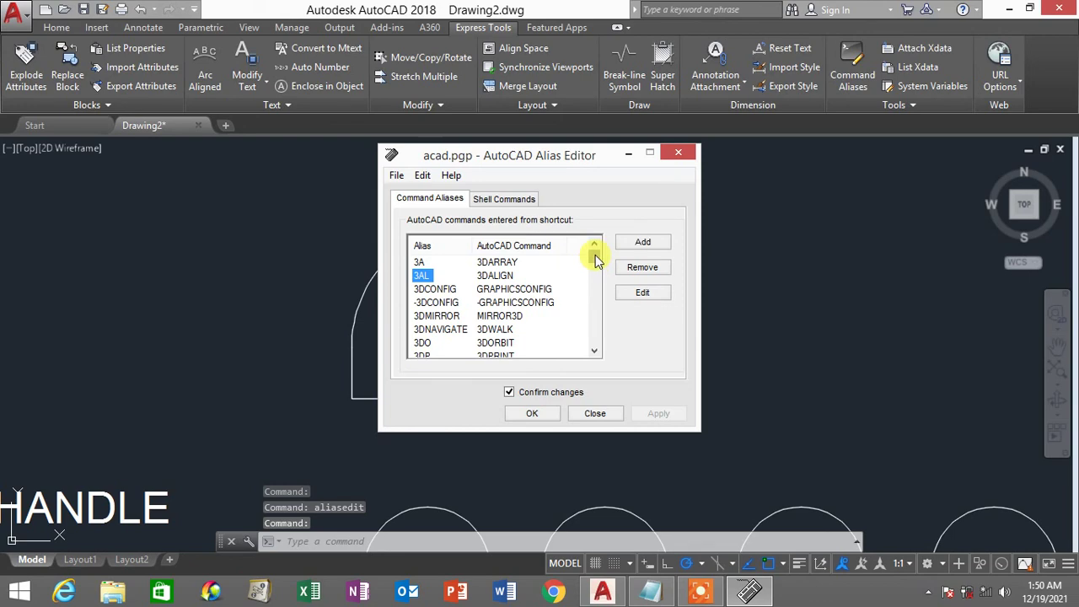
mouse_move(595, 259)
mouse_down()
mouse_move(593, 305)
mouse_move(598, 263)
mouse_up()
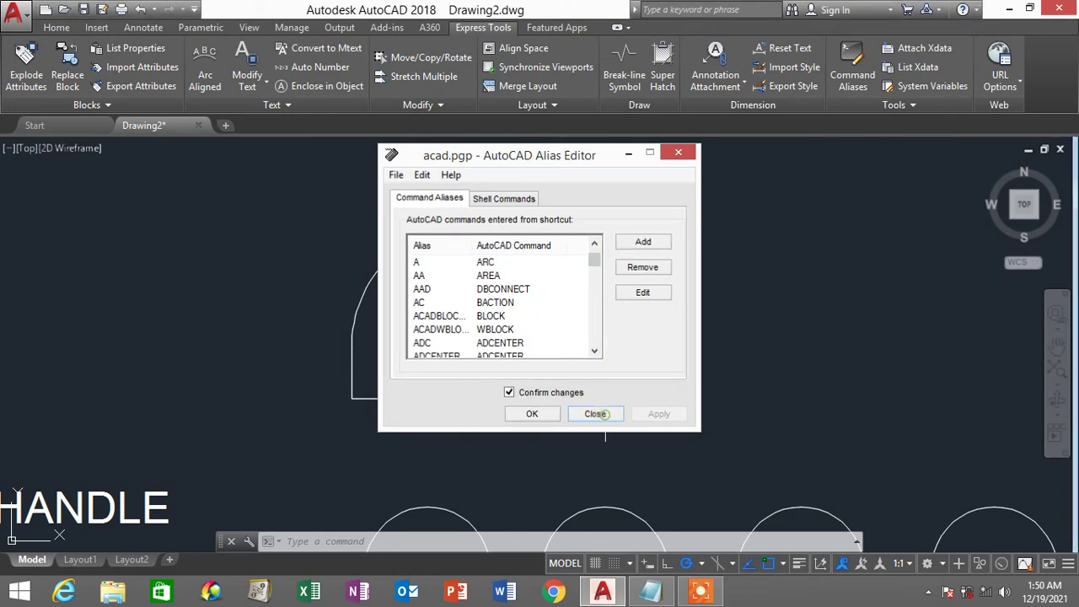
click(594, 413)
scroll(613, 345, down, 5)
scroll(610, 353, up, 5)
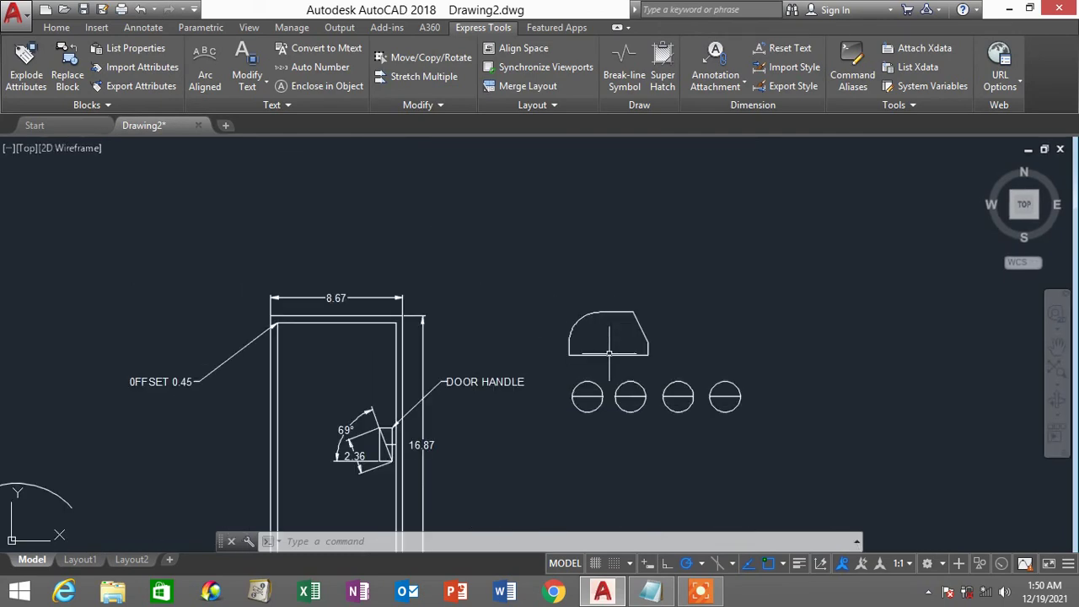
middle_drag(527, 323, 695, 237)
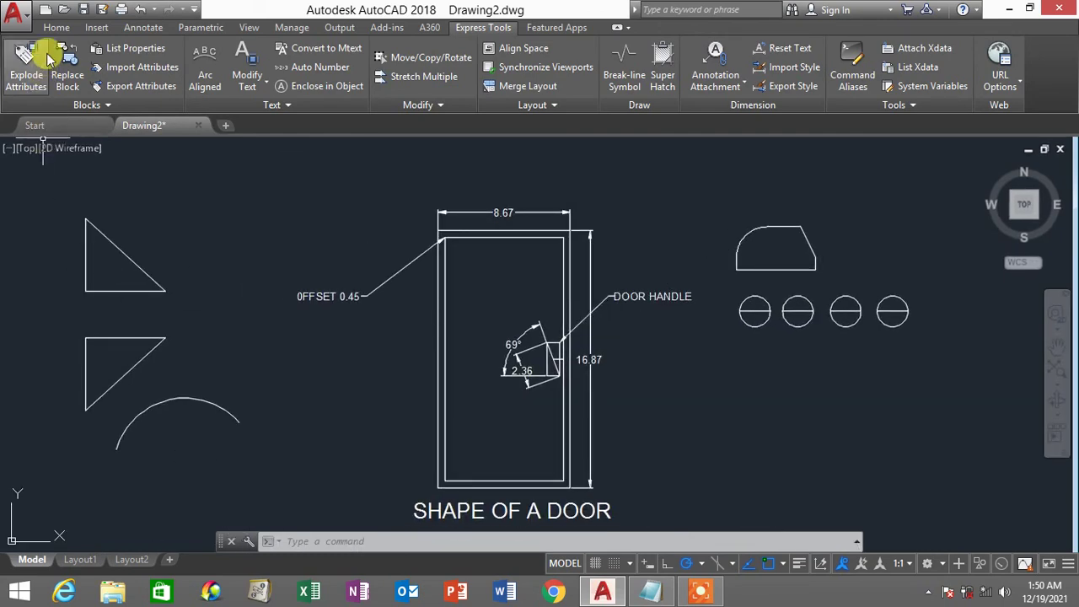
click(57, 27)
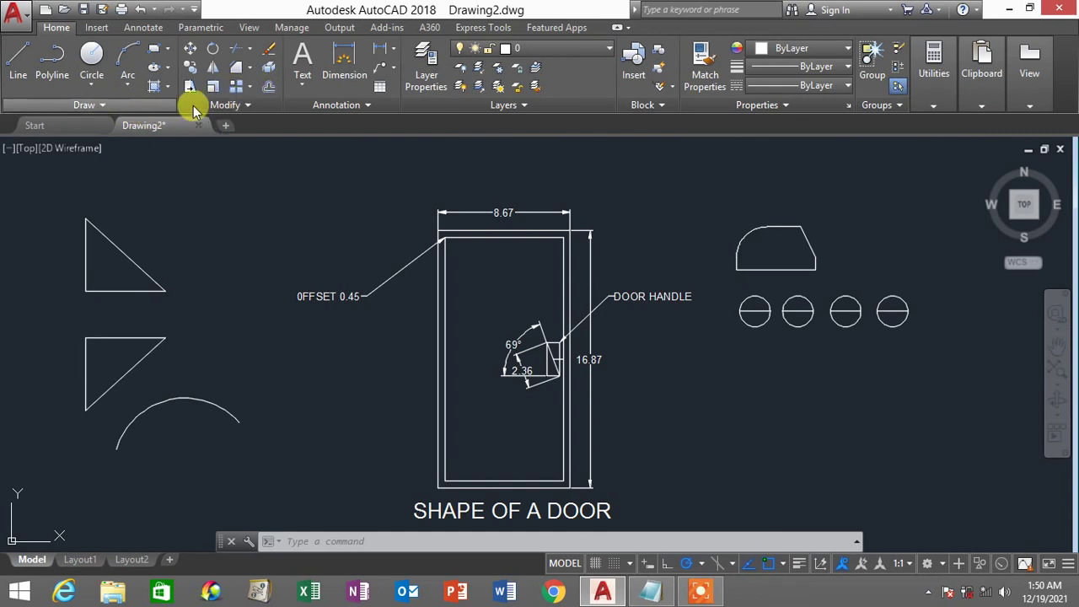
click(112, 109)
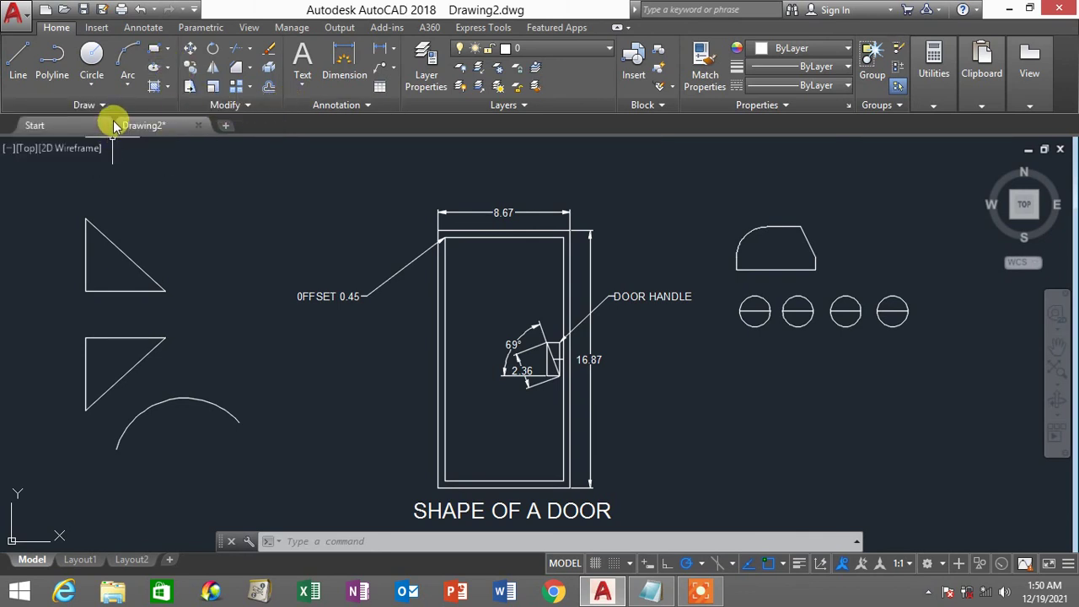
click(169, 50)
click(169, 51)
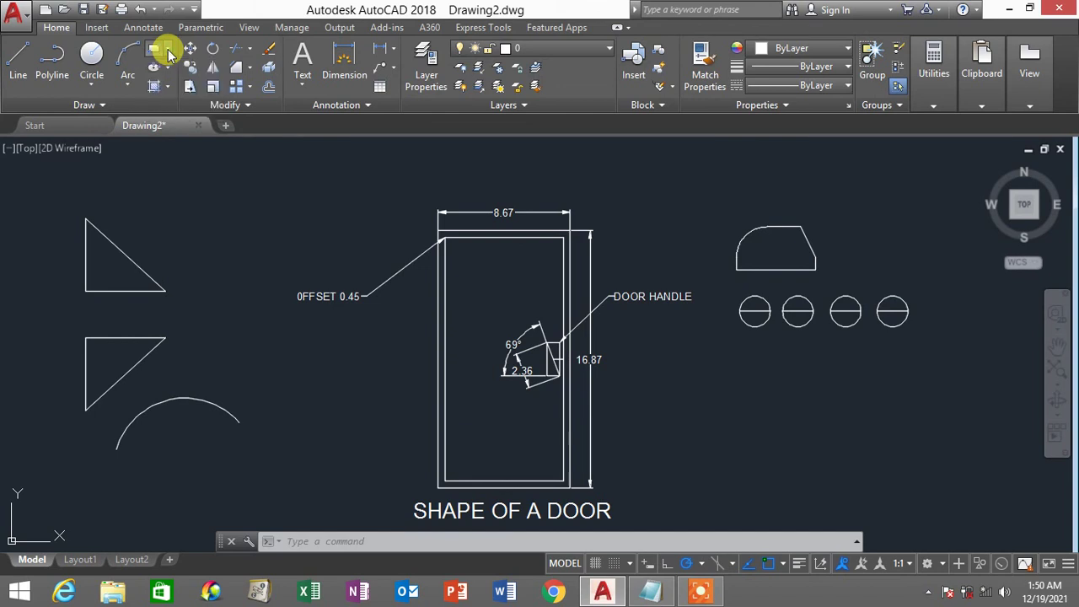
click(168, 48)
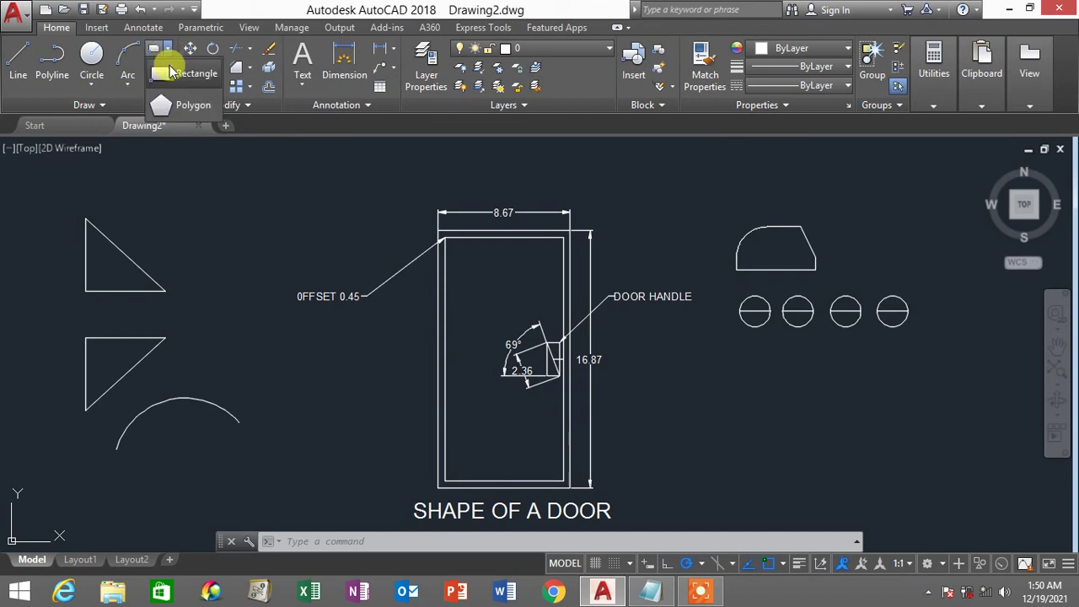
click(187, 106)
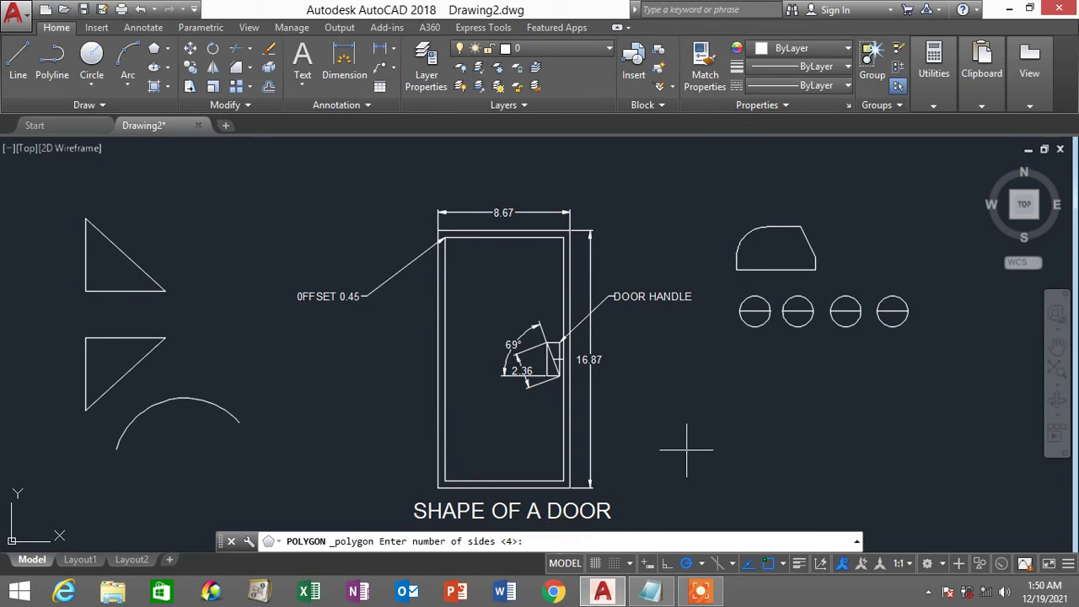
key(Escape)
key(Escape)
key(Escape)
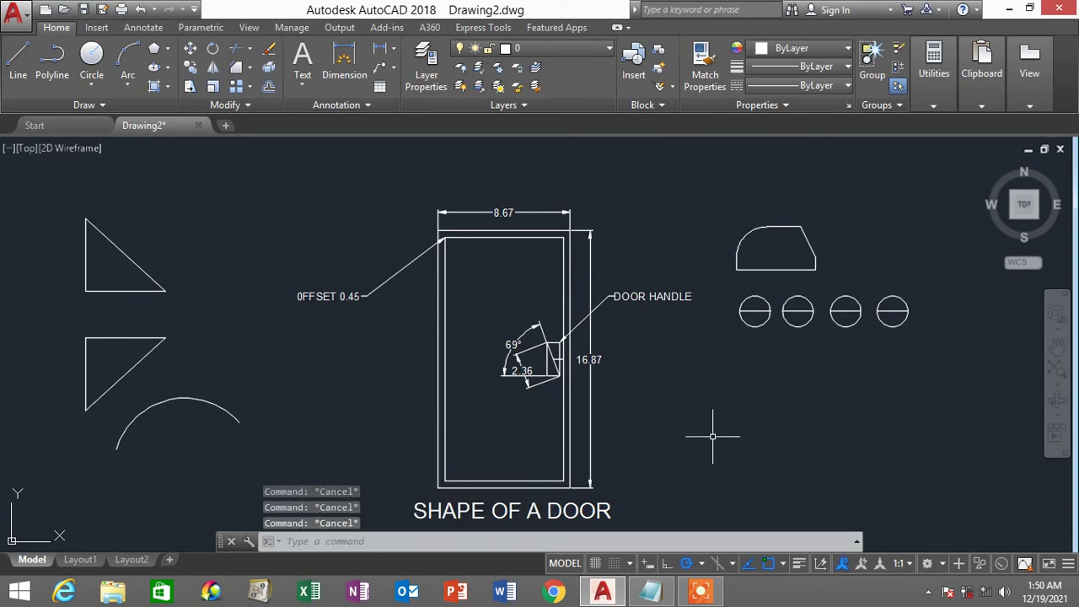
middle_drag(712, 436, 639, 406)
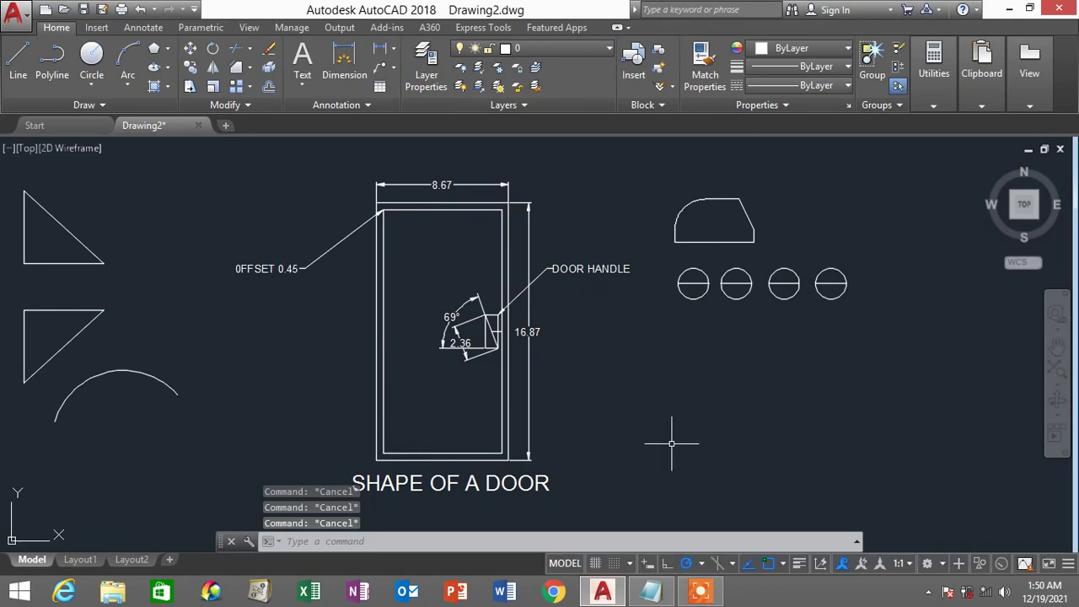
Switch back to the AutoCAD Initial Settings 2021 notes in Notepad and look over the highlighted shortcut commands list.
click(651, 590)
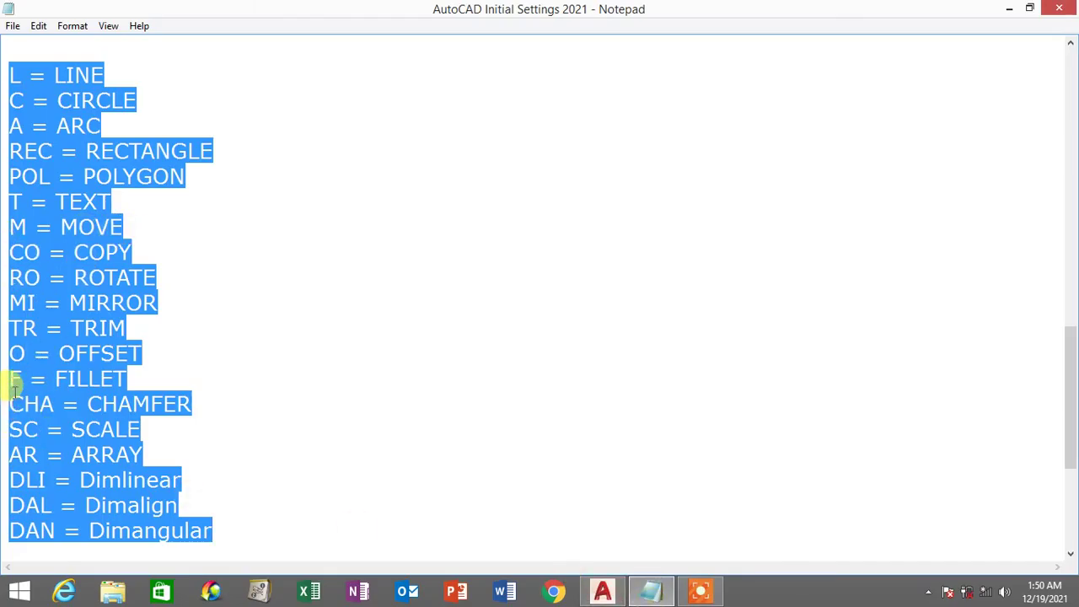
scroll(19, 366, down, 2)
scroll(18, 378, up, 3)
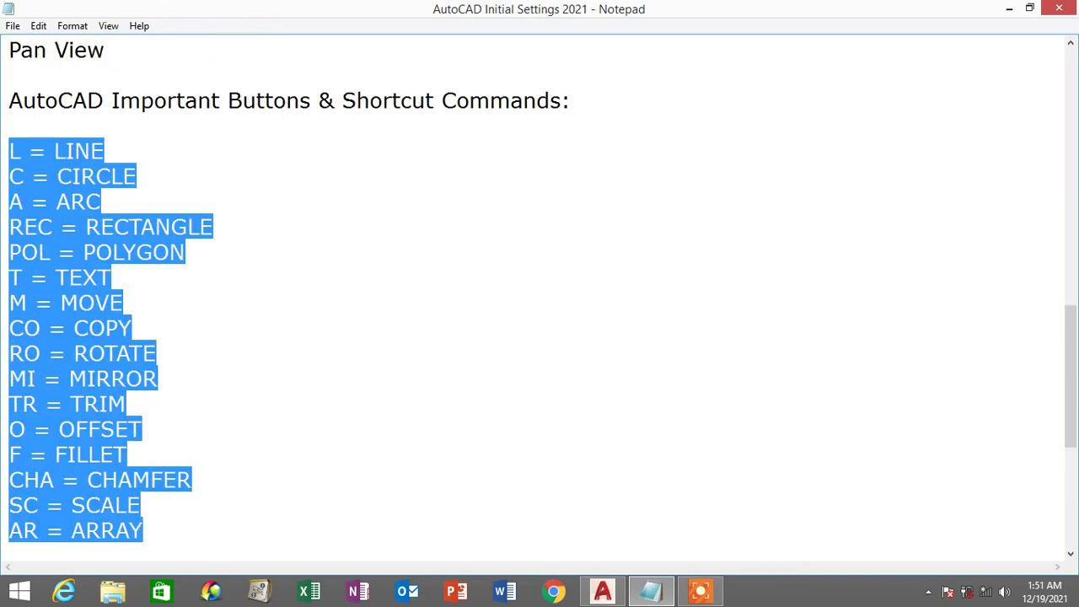
Highlight the POL shortcut in the notes, then in AutoCAD draw a 6-sided polygon inscribed in a circle below the row of circles.
drag(10, 252, 47, 249)
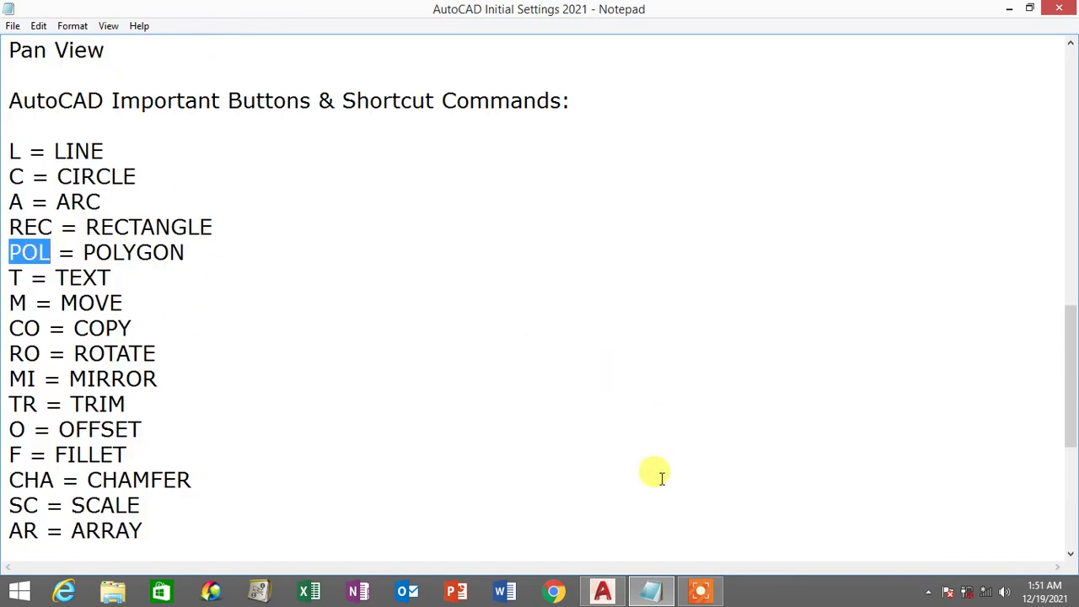
click(607, 589)
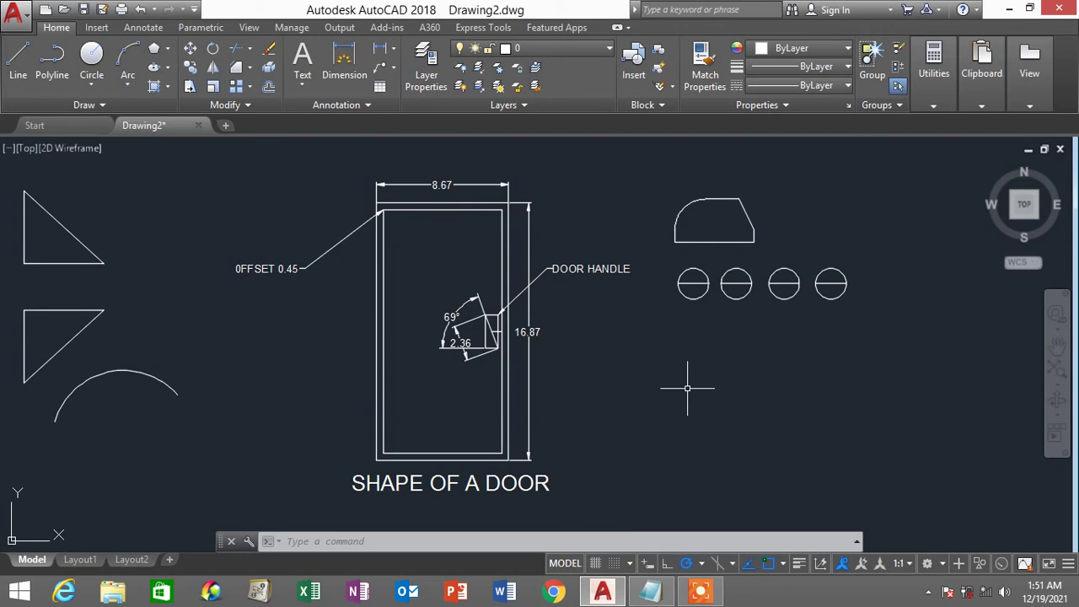
text(POL)
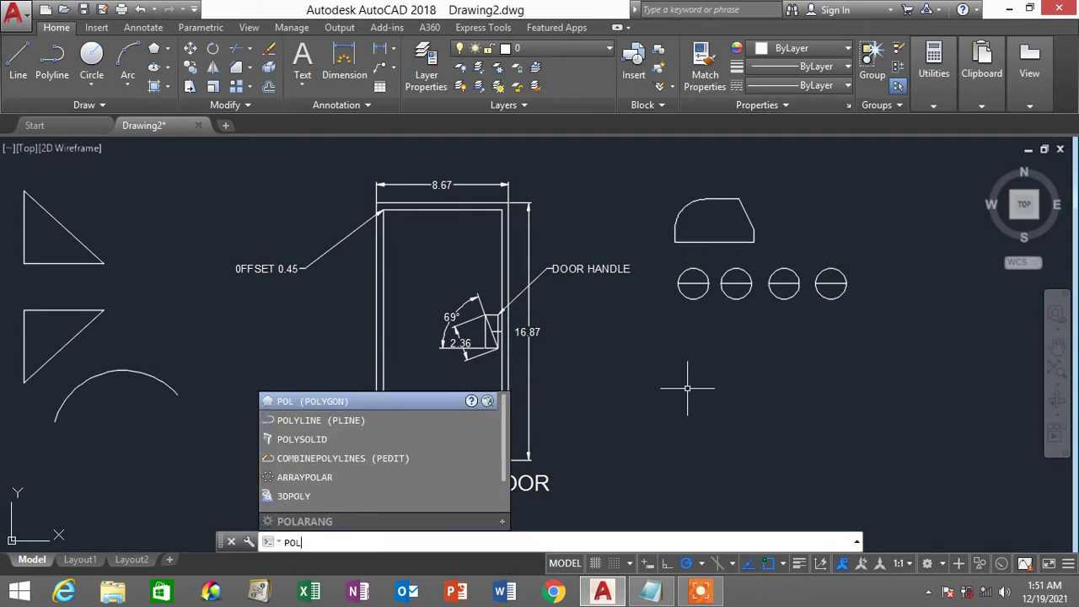
key(Return)
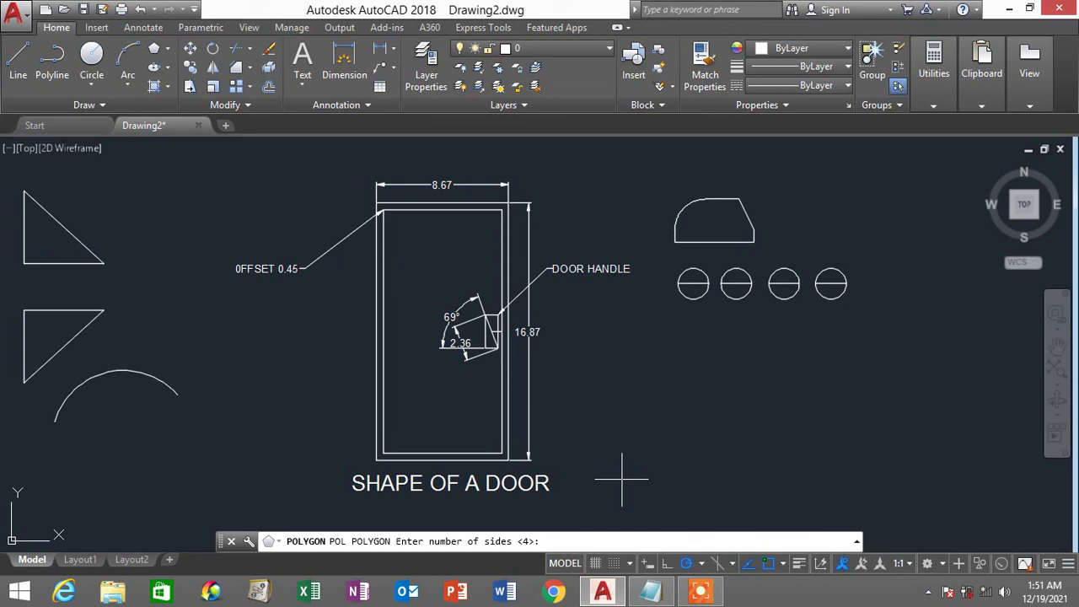
key(Return)
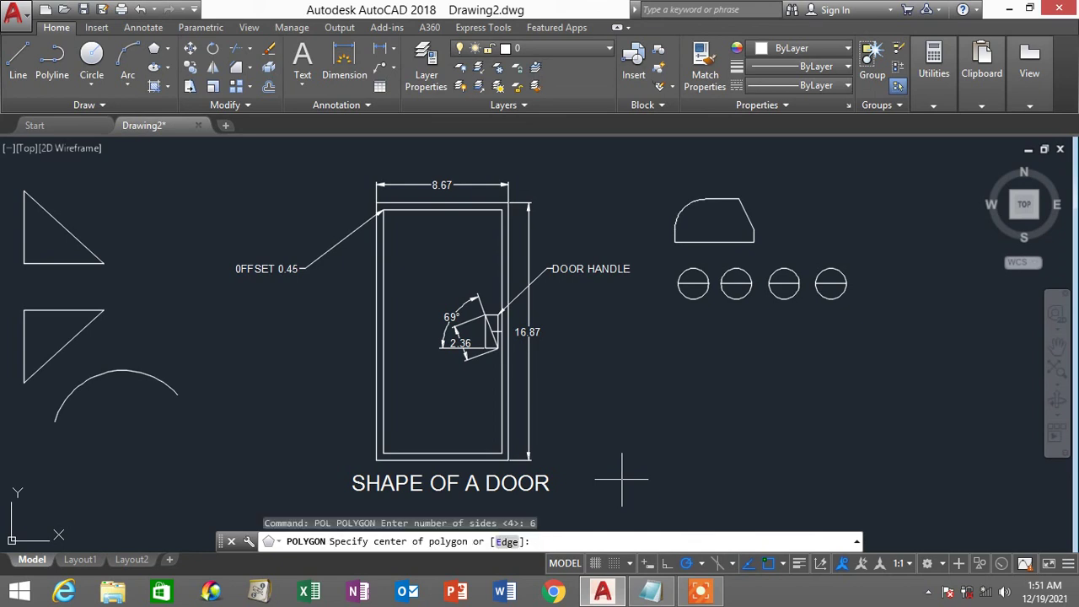
click(710, 407)
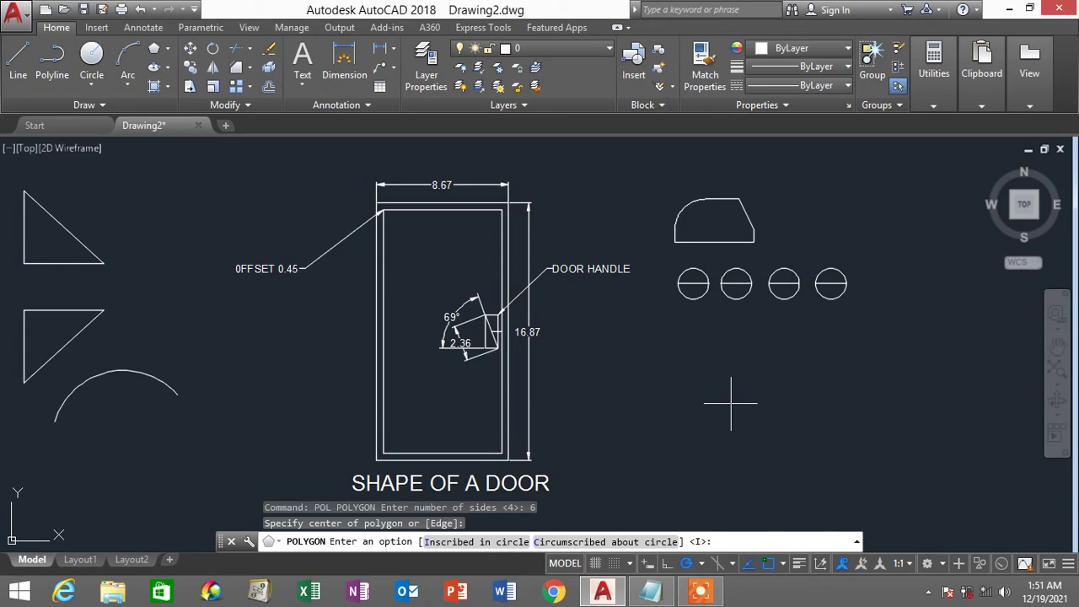
key(Return)
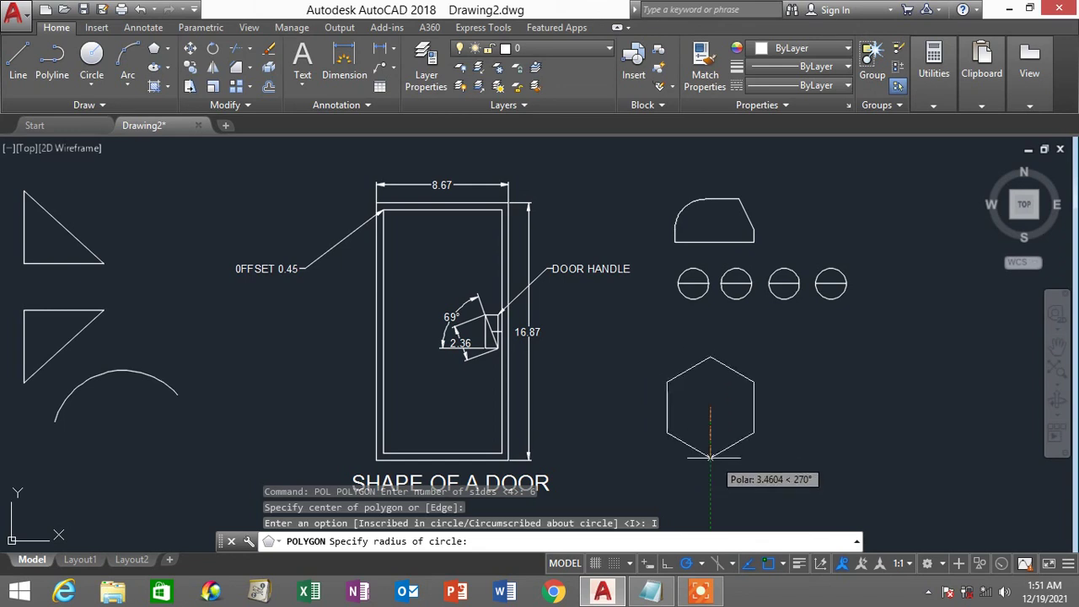
click(709, 461)
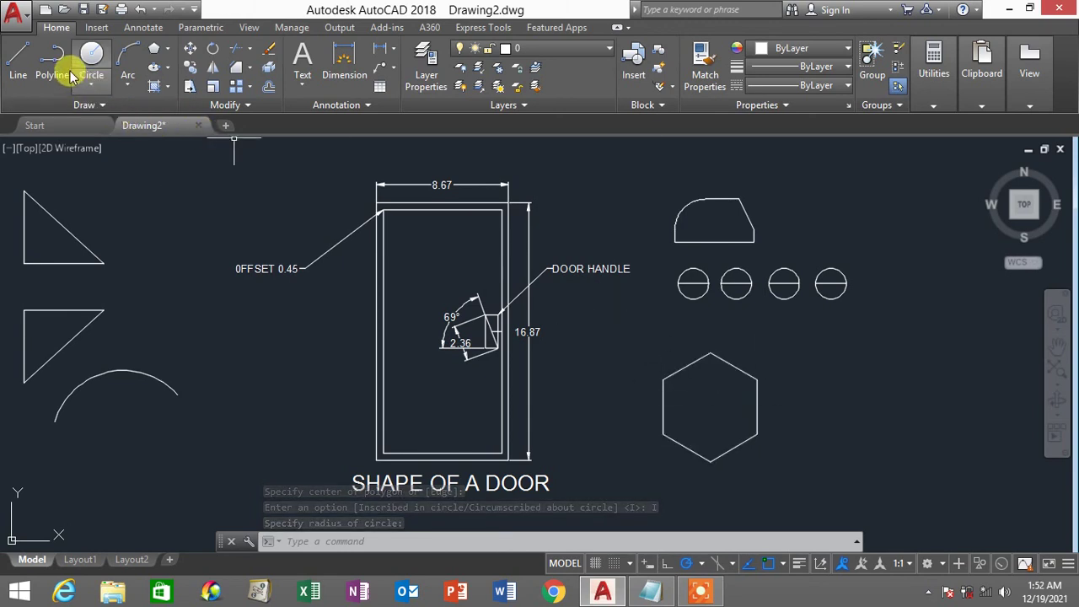
Draw a narrow horizontal rectangle crossing the upper part of the hexagon's left vertical edge.
scroll(680, 409, up, 2)
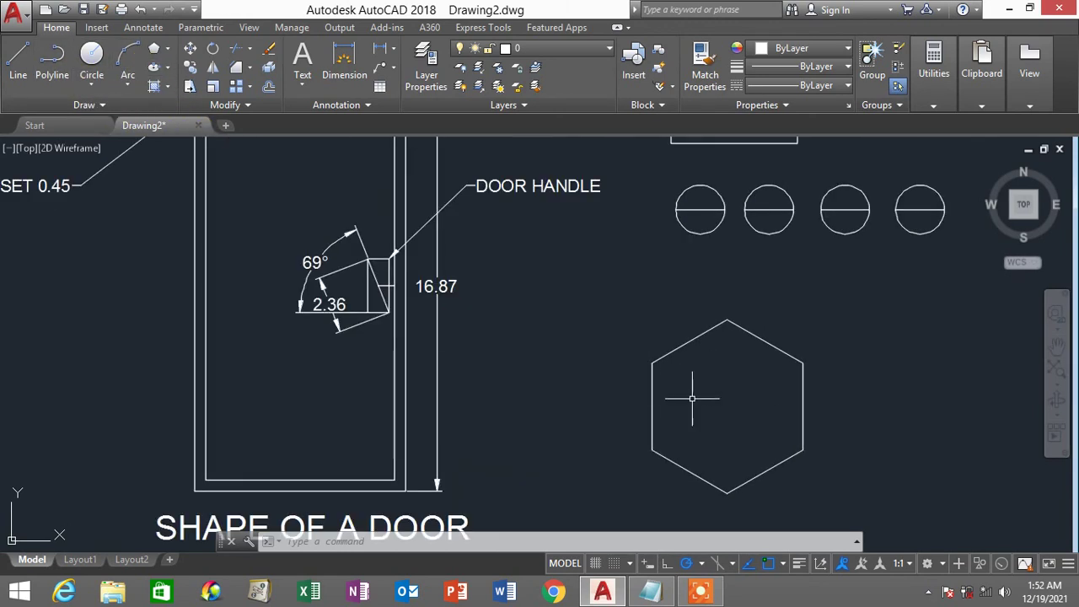
scroll(619, 337, up, 2)
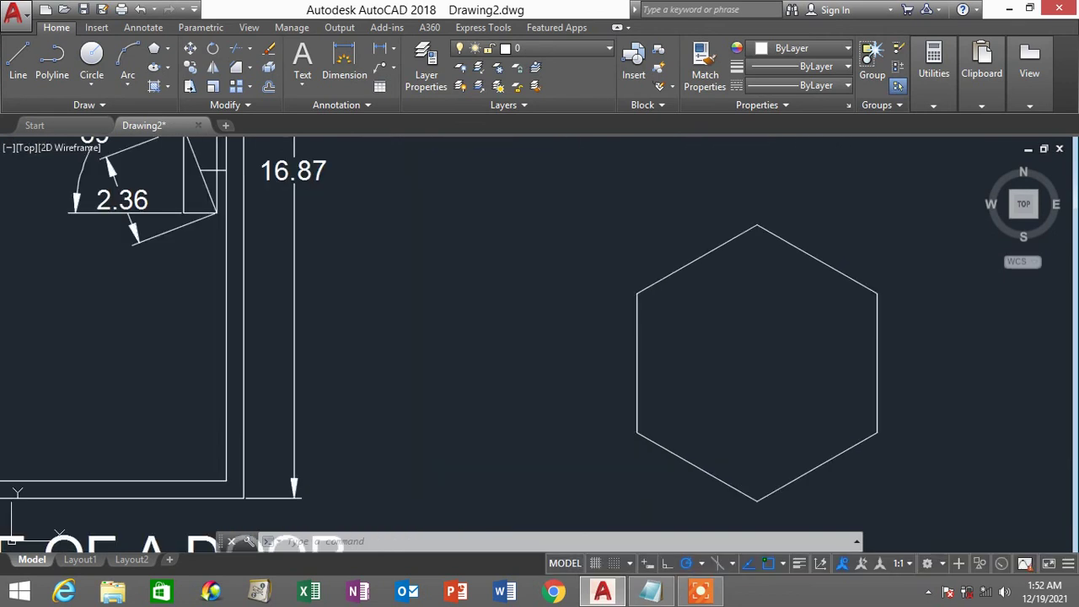
text(rec)
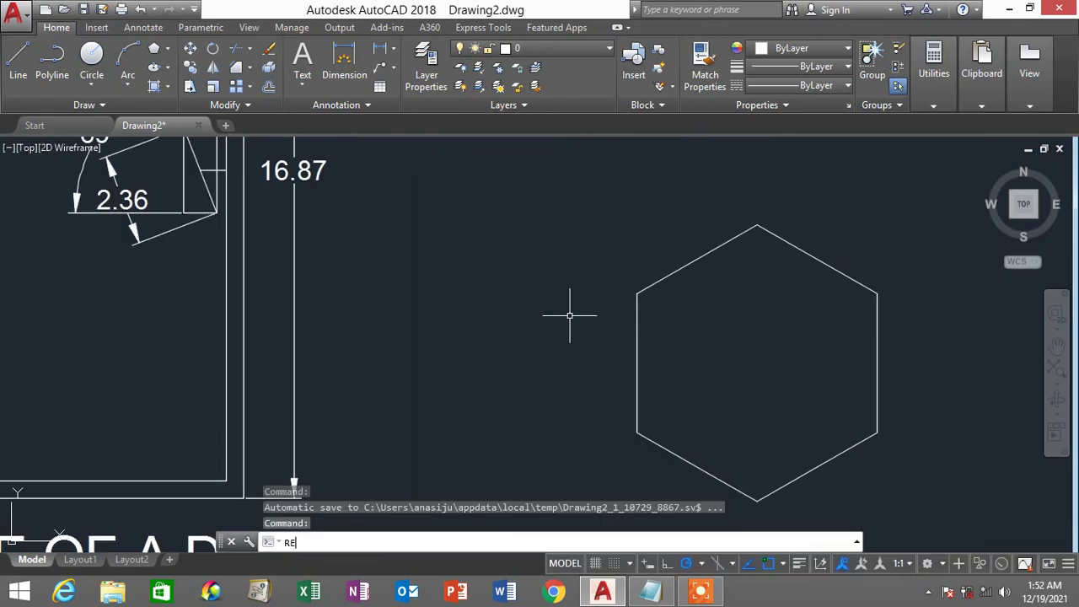
key(Return)
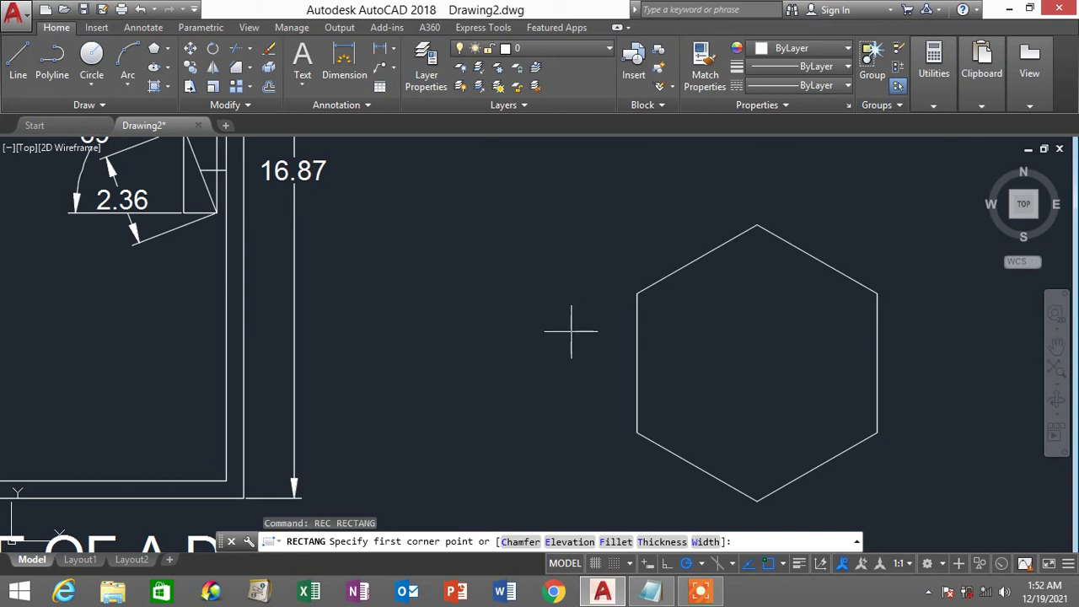
click(571, 324)
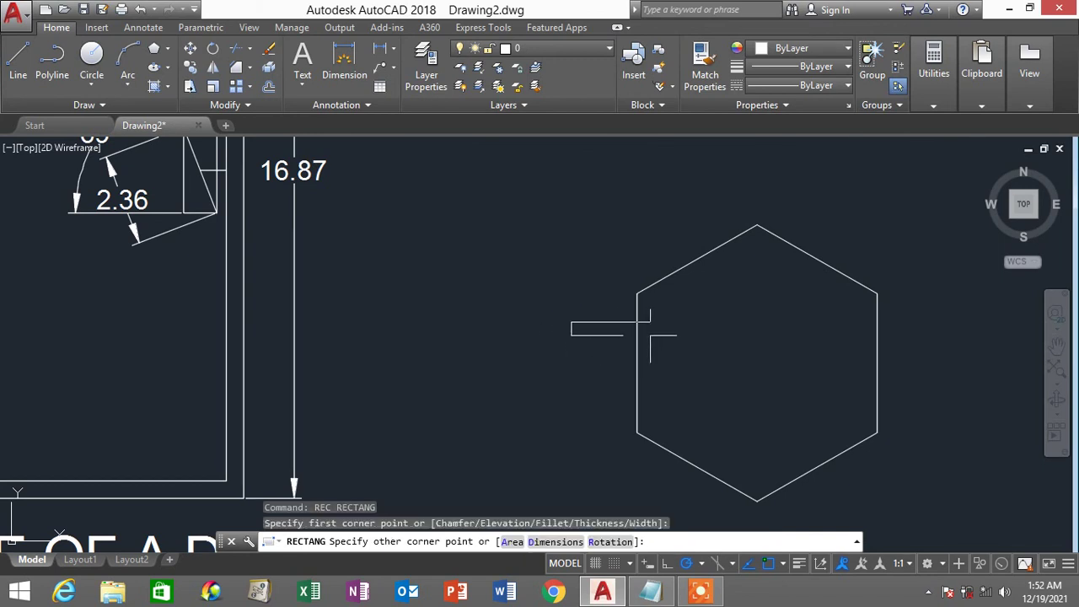
click(649, 335)
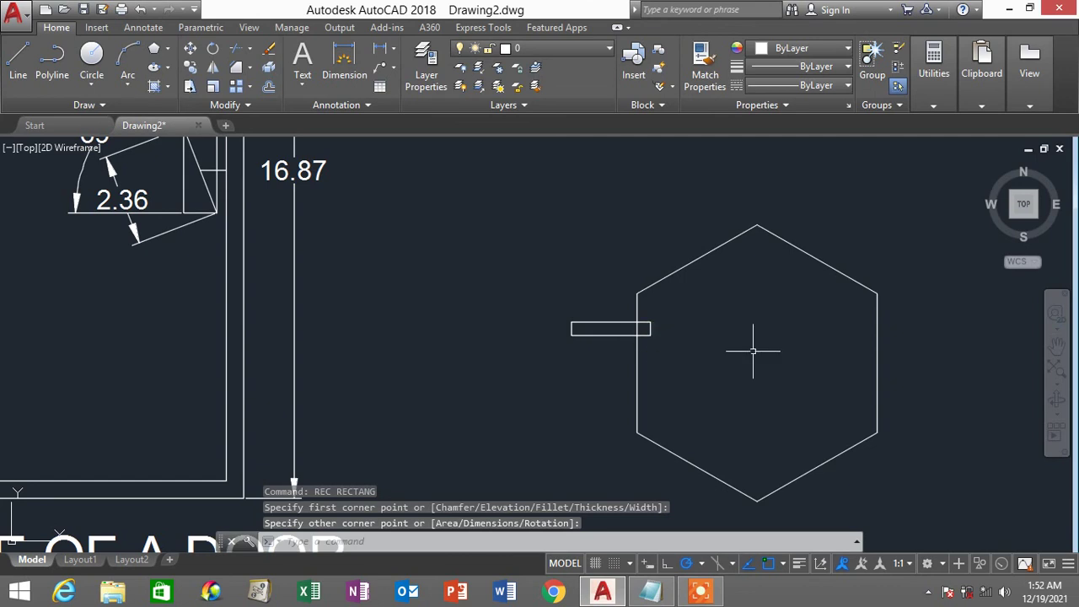
Trim the part of the narrow rectangle inside the hexagon and delete the leftover short vertical segment.
text(tr)
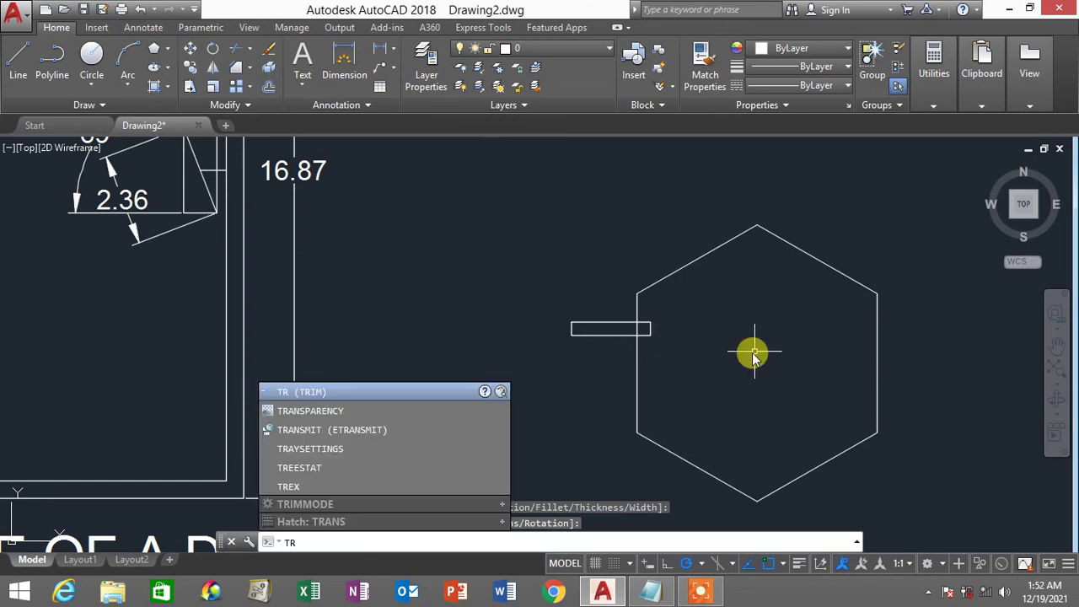
key(Return)
click(649, 327)
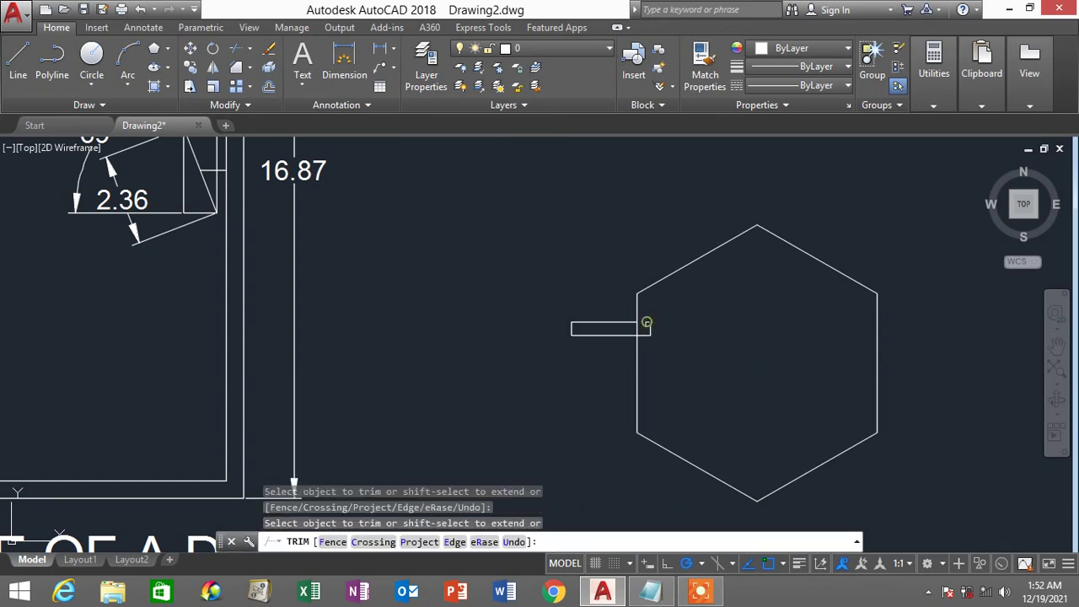
click(649, 331)
key(Escape)
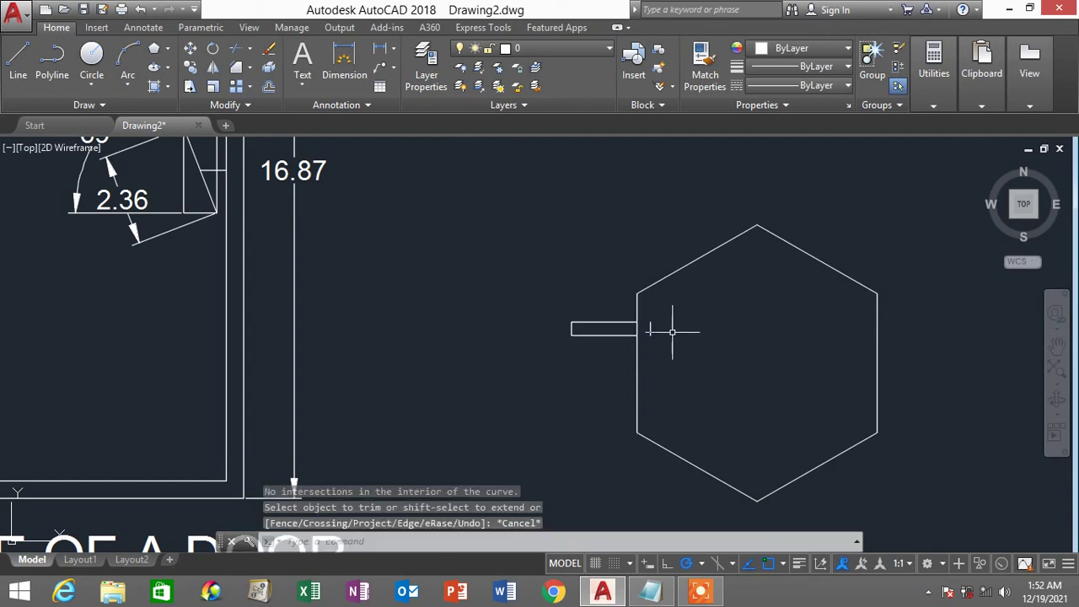
click(650, 328)
key(Delete)
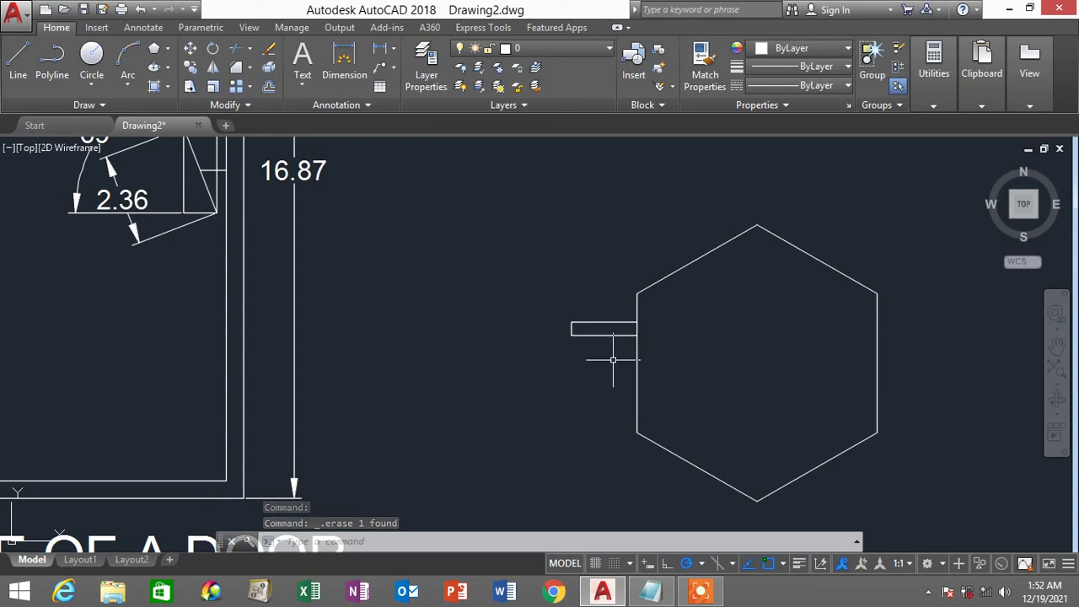
Highlight MI = MIRROR in the notes, and in AutoCAD mirror the narrow rectangle about a horizontal line through the hexagon's left-edge midpoint, keeping the source.
click(650, 592)
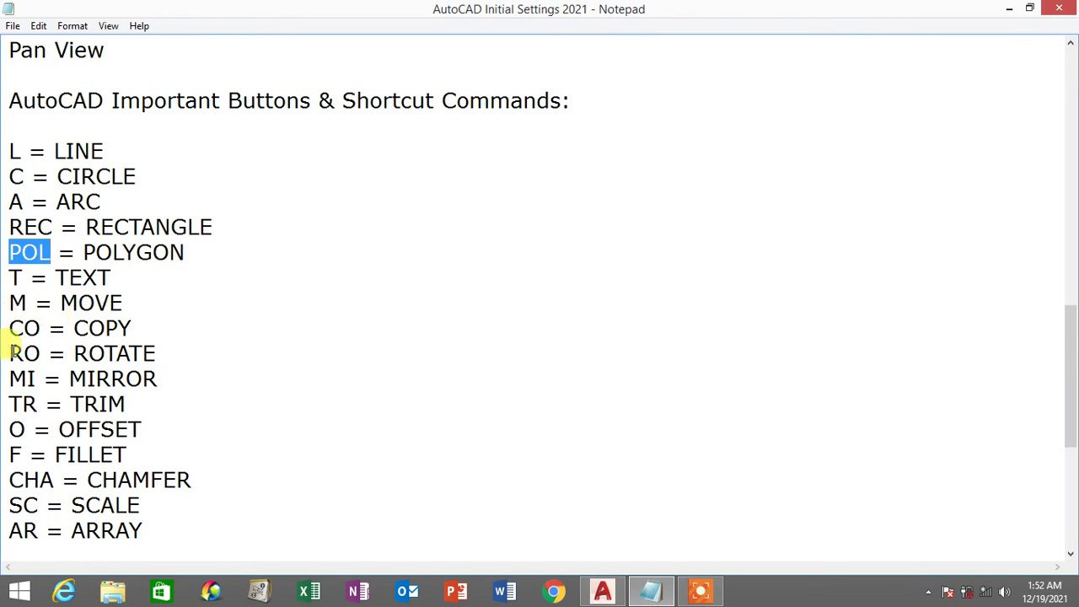
drag(10, 376, 169, 369)
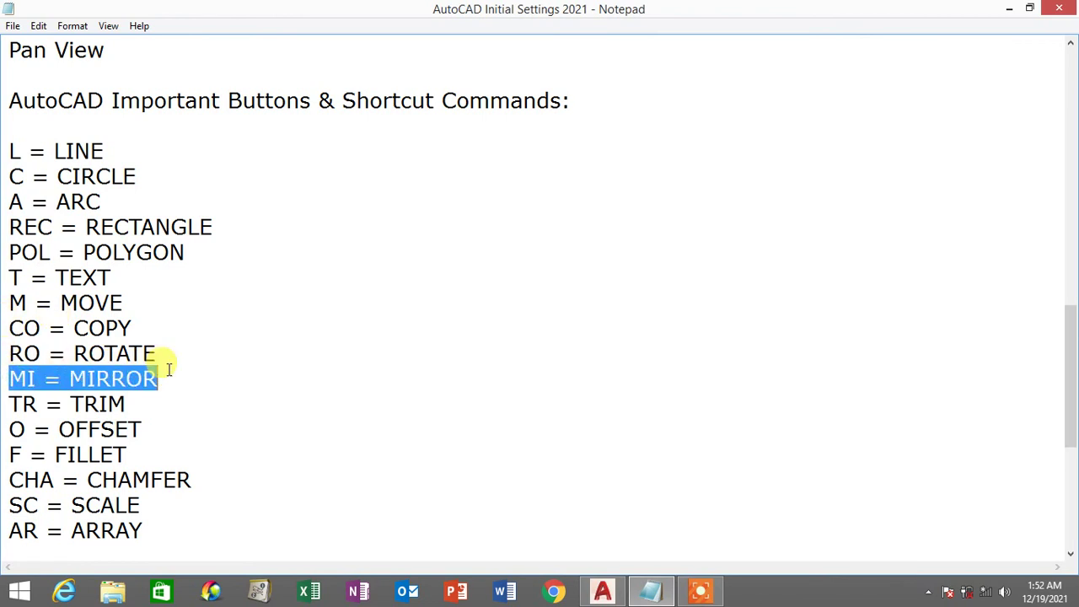
click(601, 591)
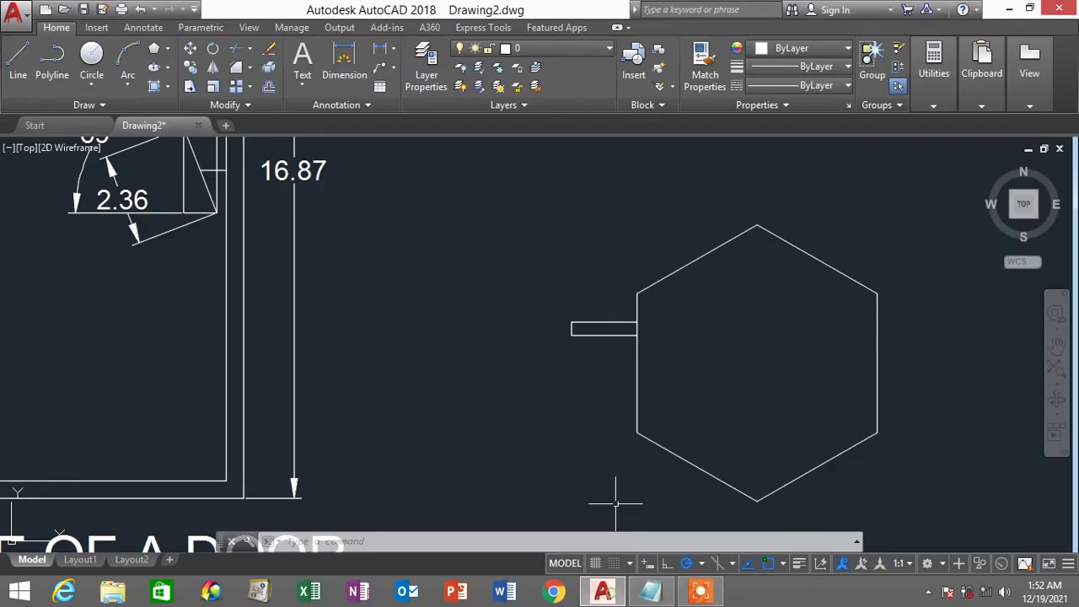
text(MI)
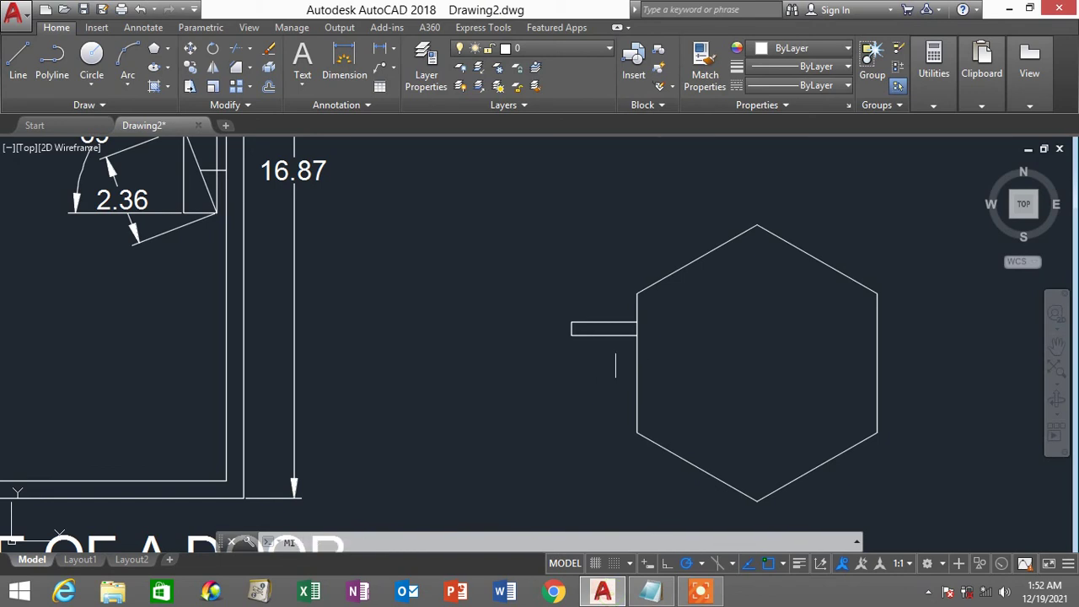
key(Return)
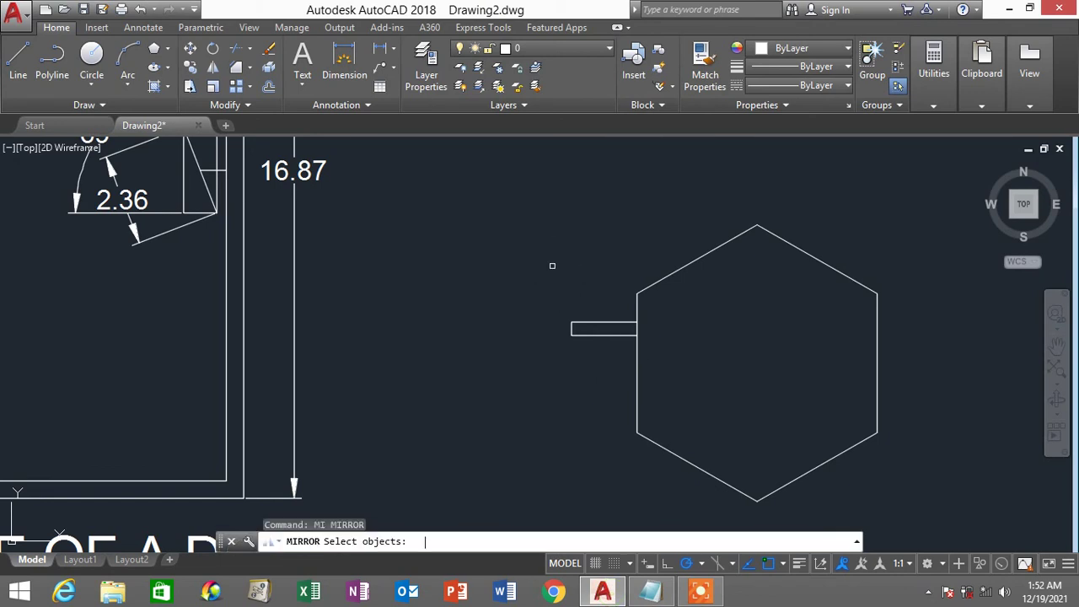
click(607, 364)
click(537, 294)
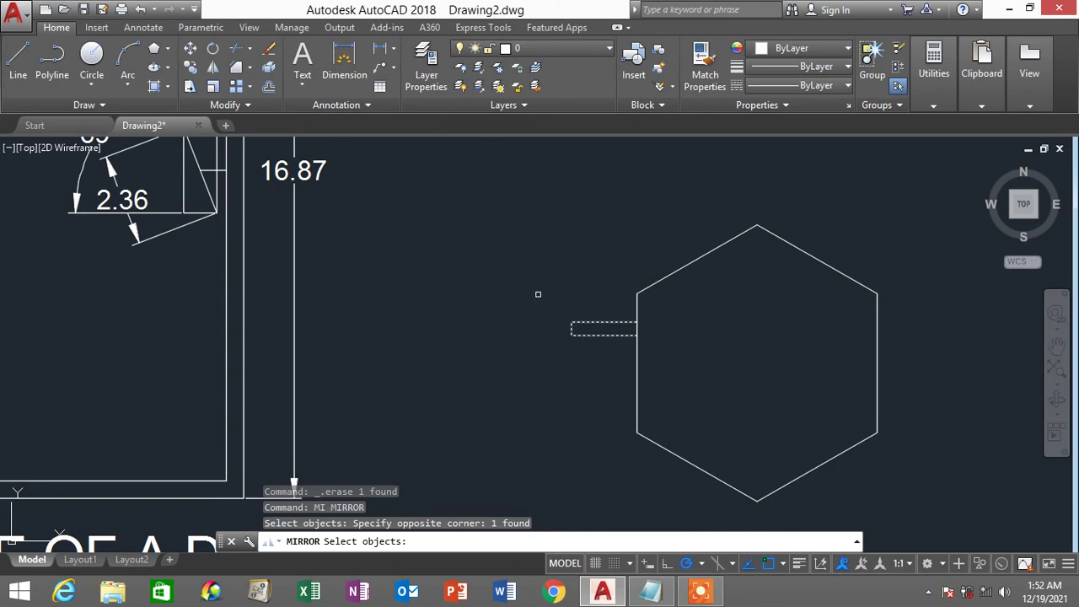
key(Return)
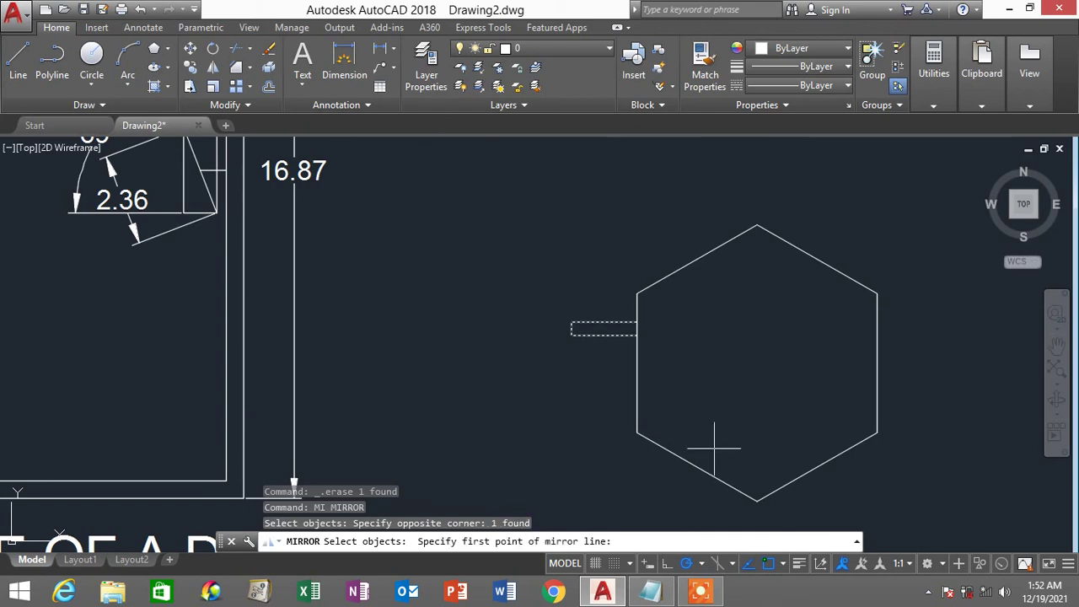
click(638, 365)
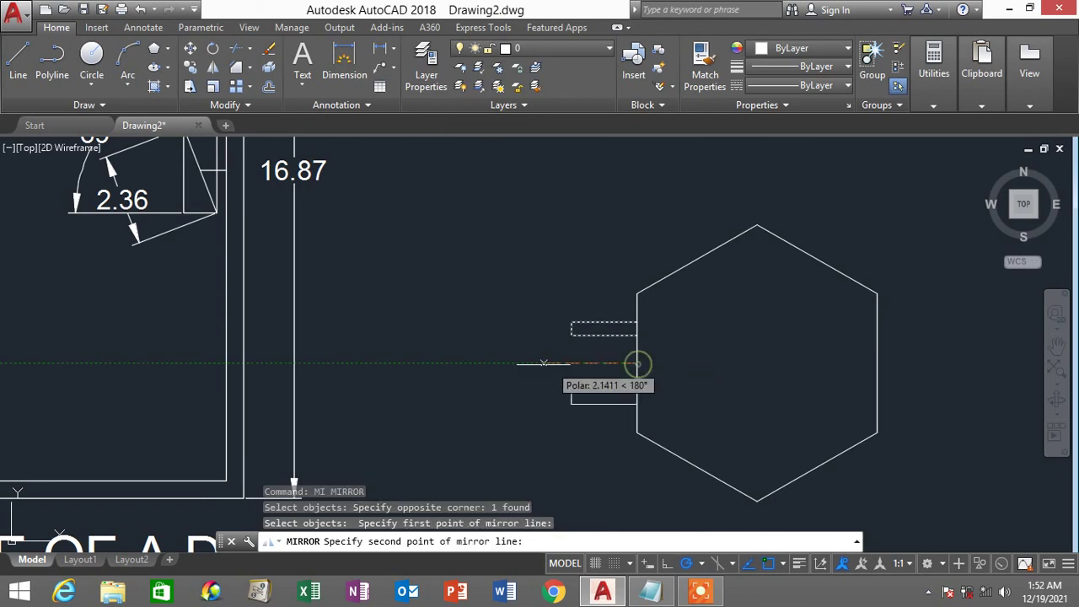
click(506, 364)
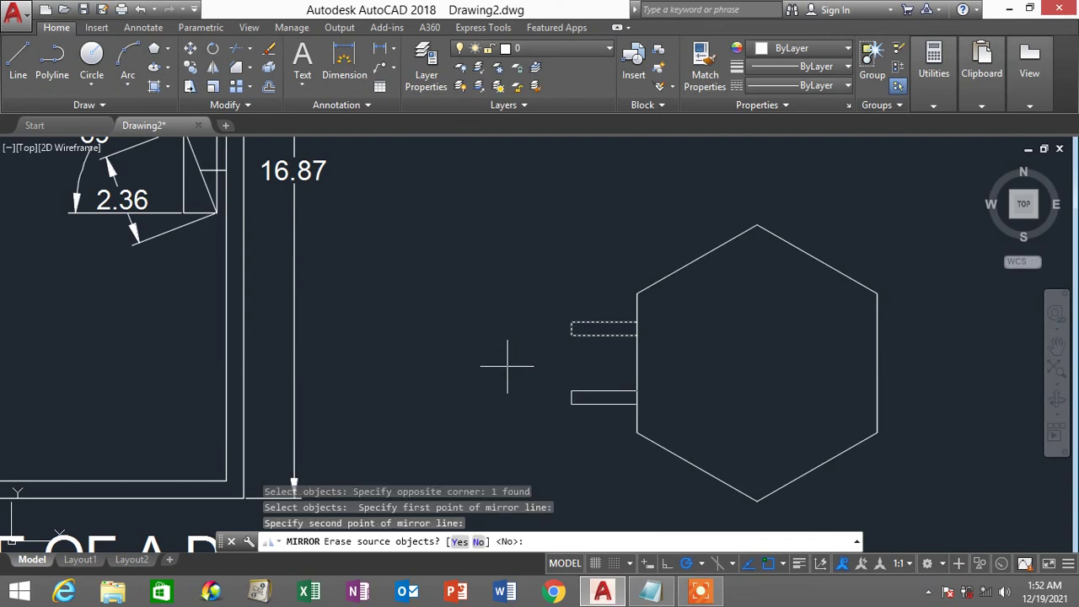
key(Return)
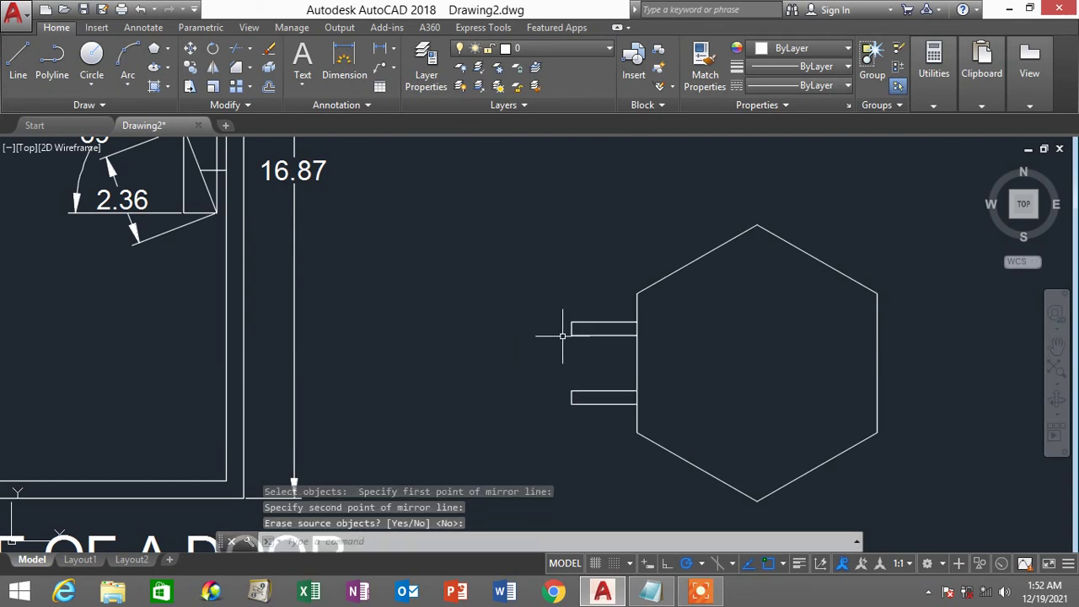
Draw a narrow vertical rectangle between the outer ends of the two mirrored bars to join them into a chair shape.
text(REC)
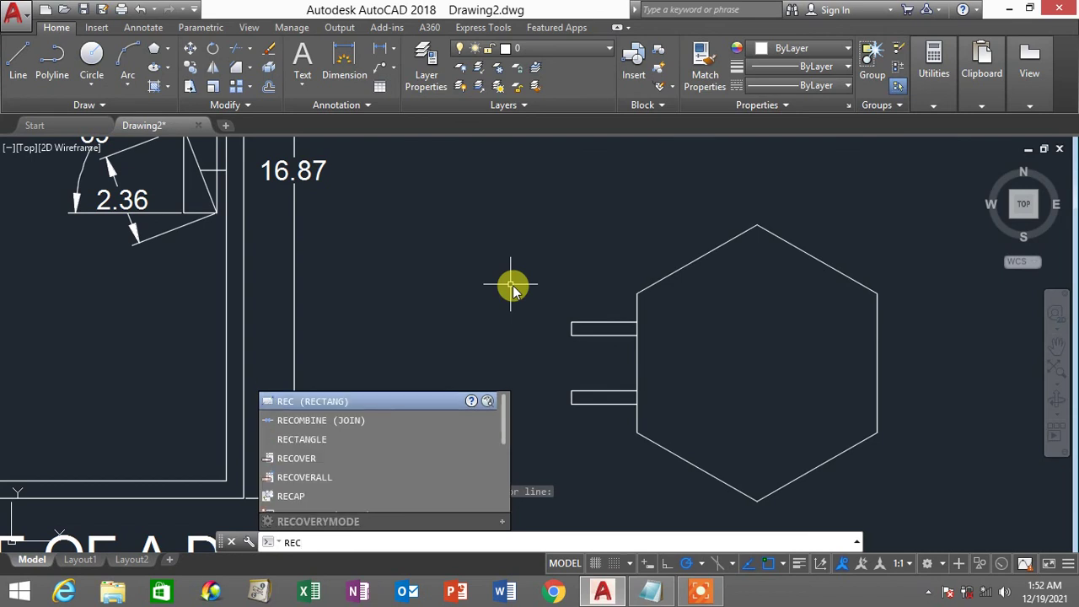
key(Return)
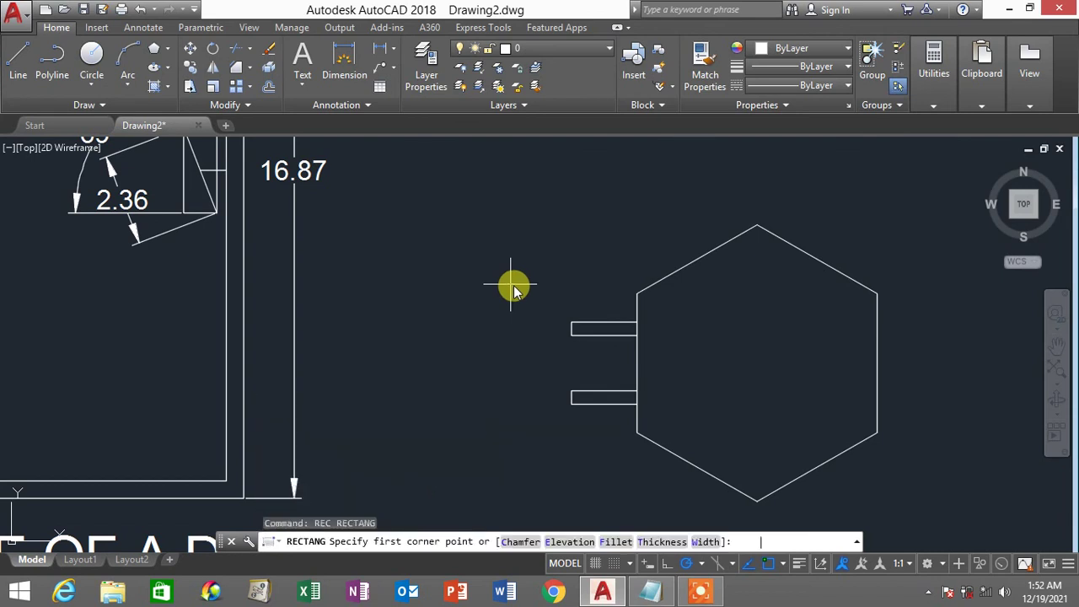
click(568, 338)
scroll(582, 371, up, 4)
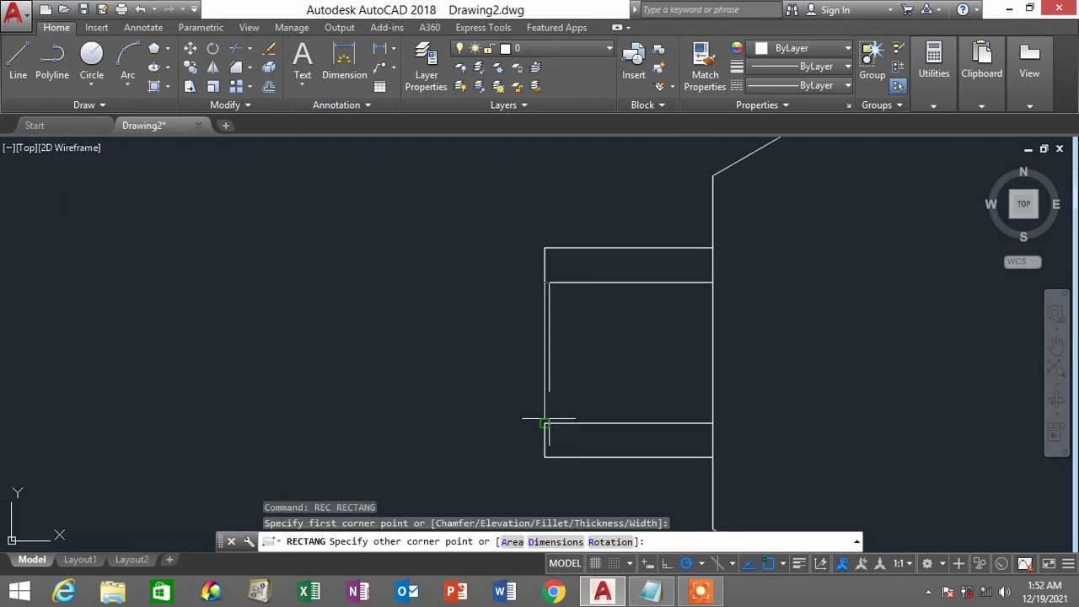
click(580, 420)
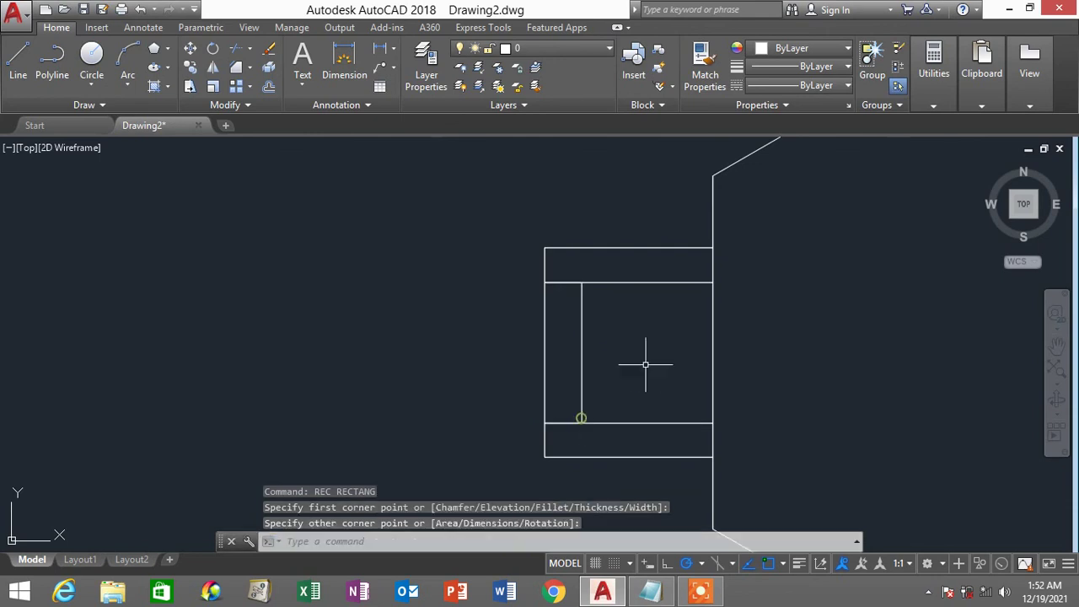
scroll(646, 363, down, 4)
middle_drag(695, 341, 550, 302)
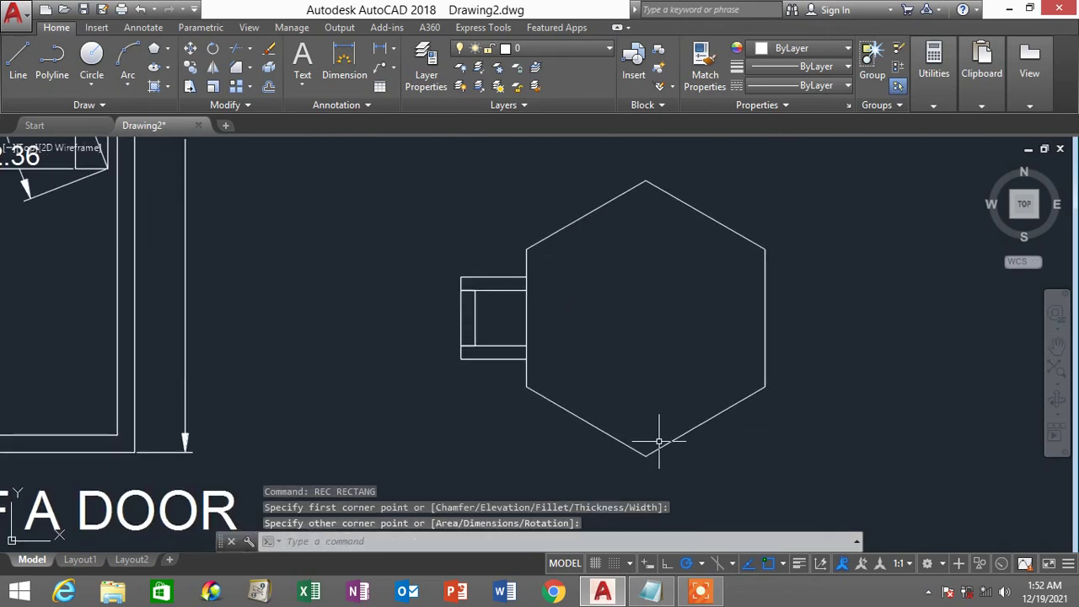
Draw a diagonal line across the hexagon from its upper-left vertex to its lower-right vertex.
middle_drag(663, 362, 593, 354)
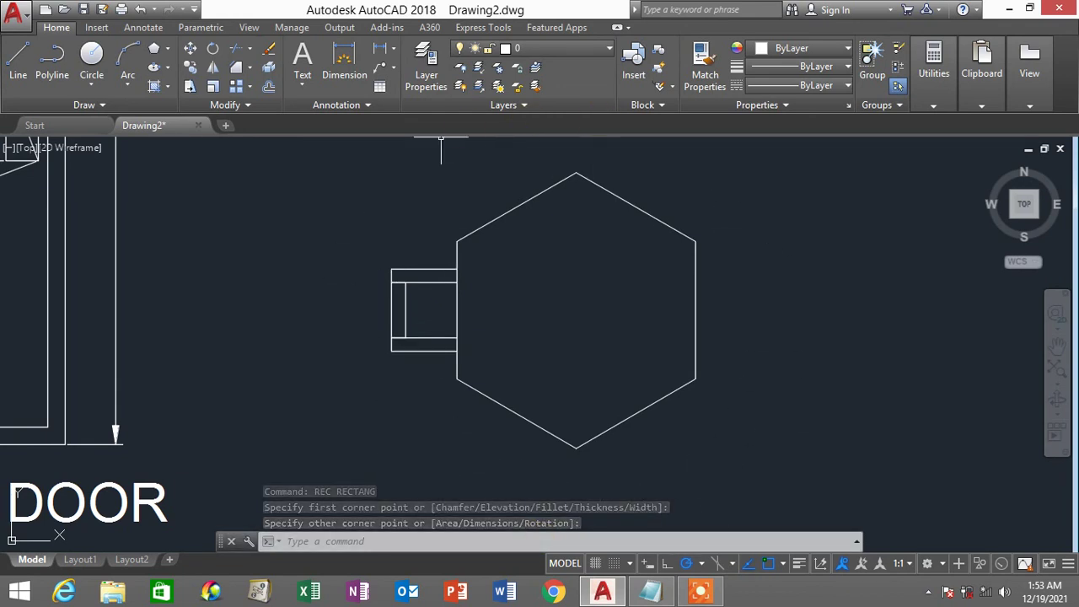
click(17, 63)
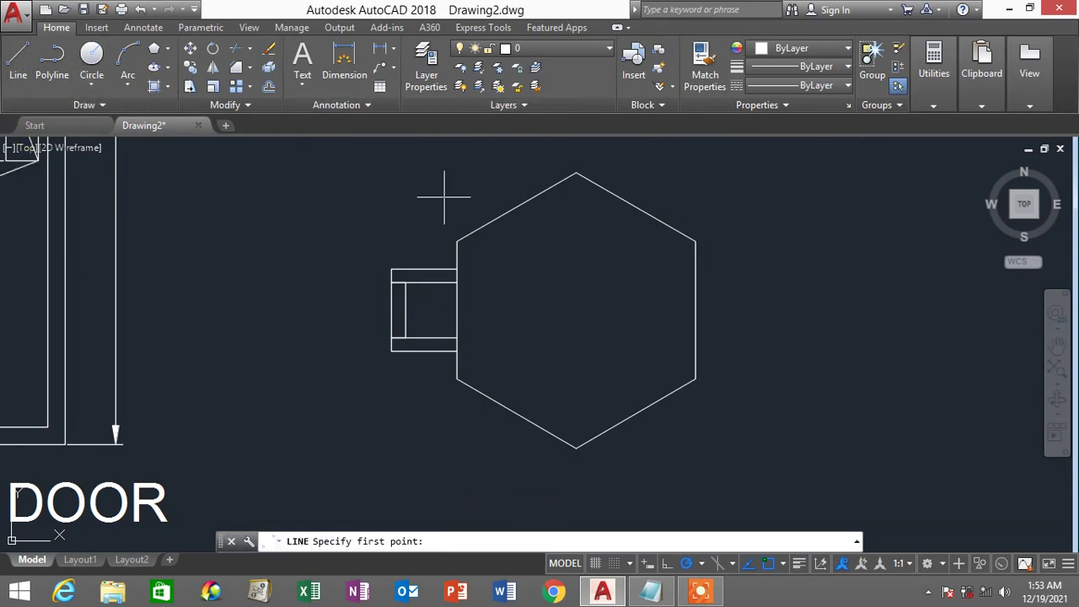
click(458, 240)
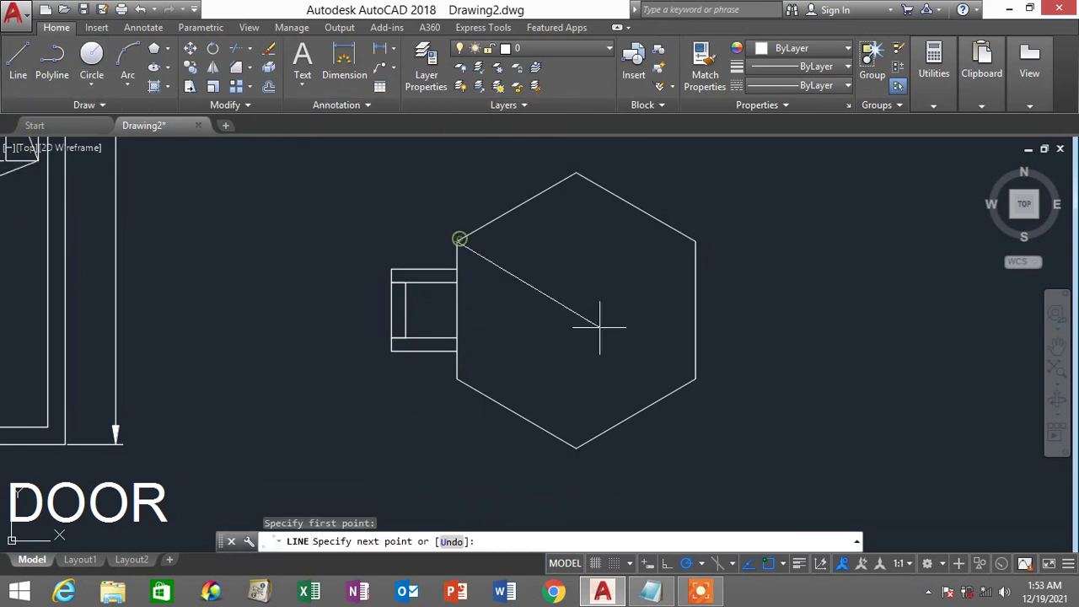
click(695, 378)
key(Return)
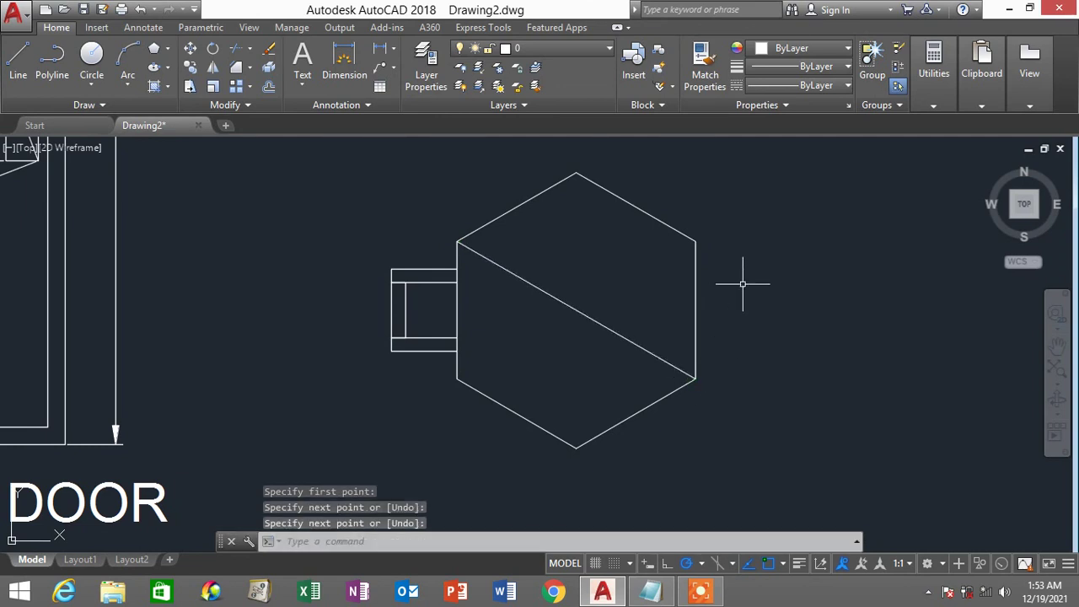
Create a polar array of the chair's three rectangles, centred on the midpoint of the hexagon's diagonal.
click(248, 90)
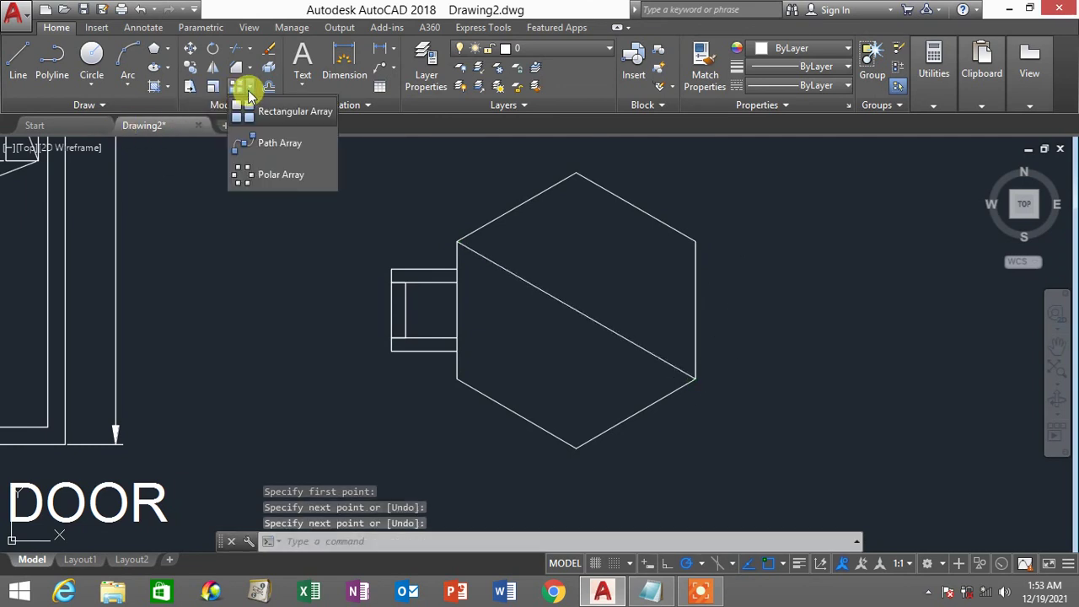
click(284, 180)
click(436, 378)
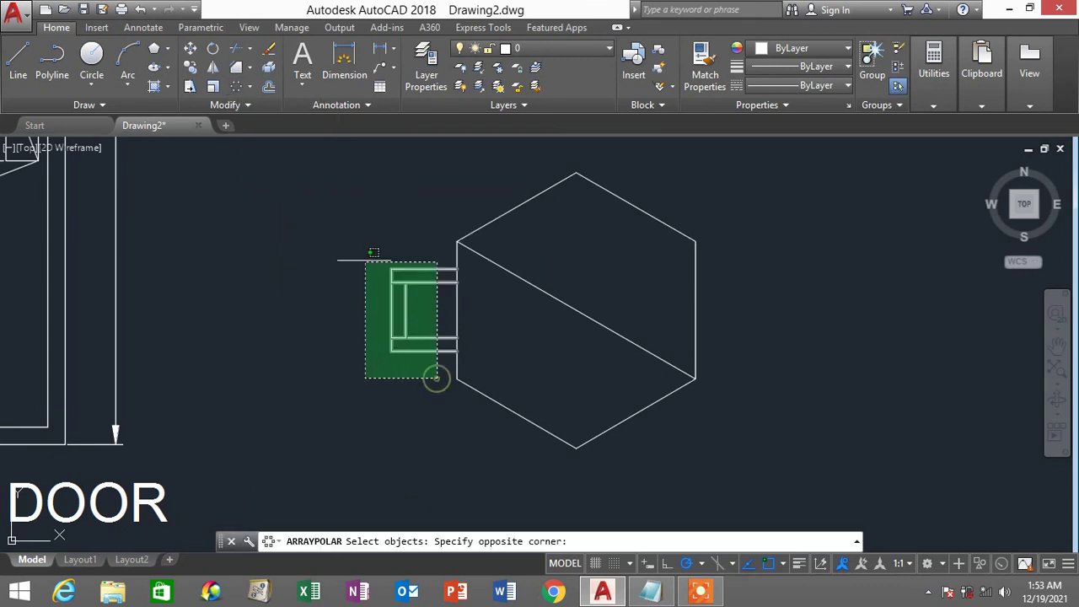
click(341, 209)
click(433, 379)
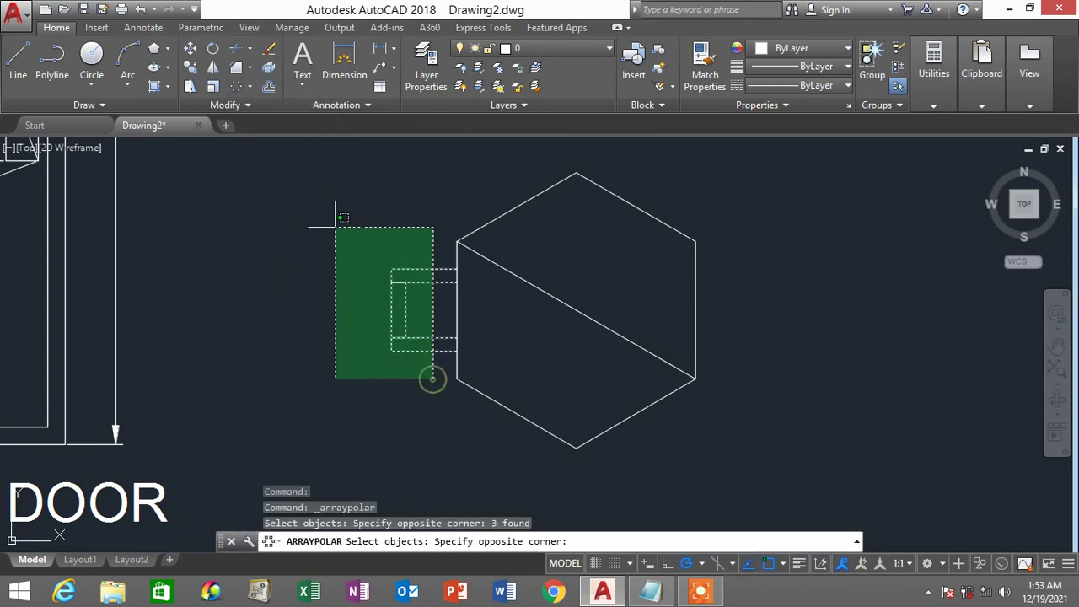
click(329, 207)
key(Return)
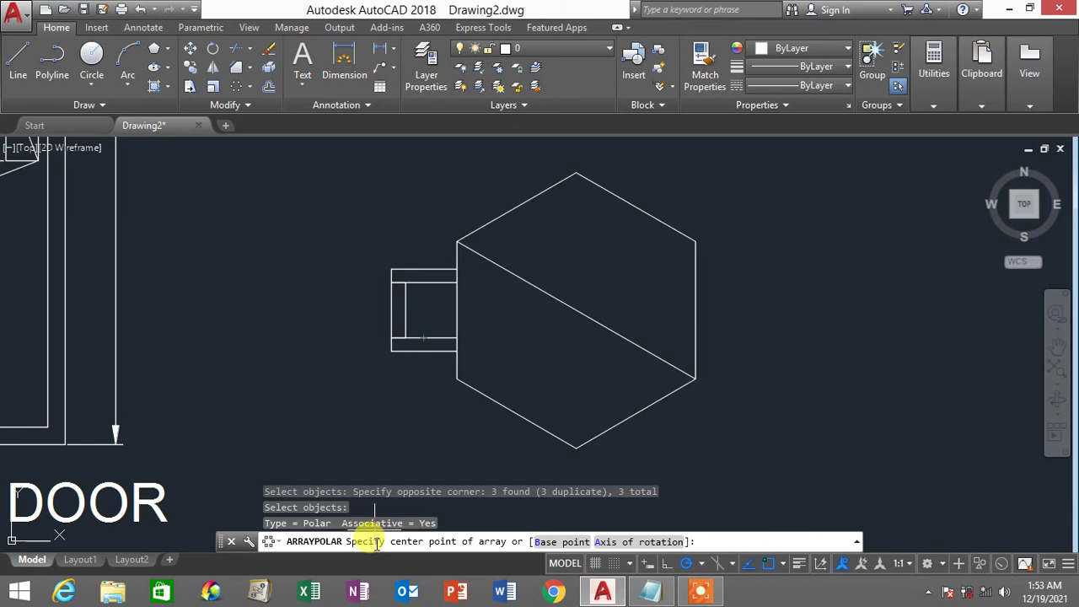
click(575, 310)
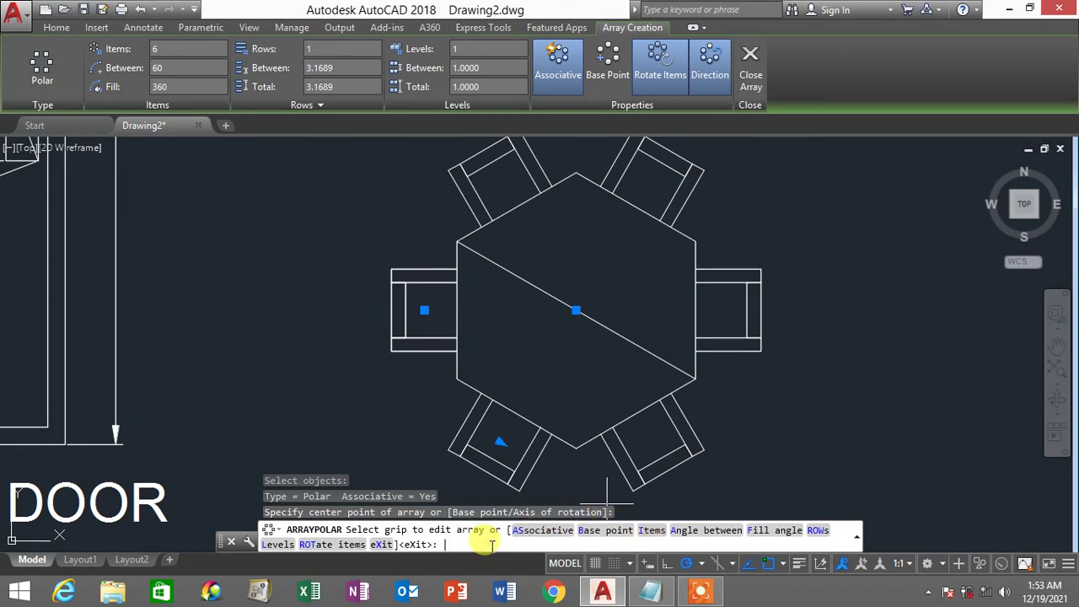
Set the number of items in the chair array to 6 and finish the array.
text(I)
key(Return)
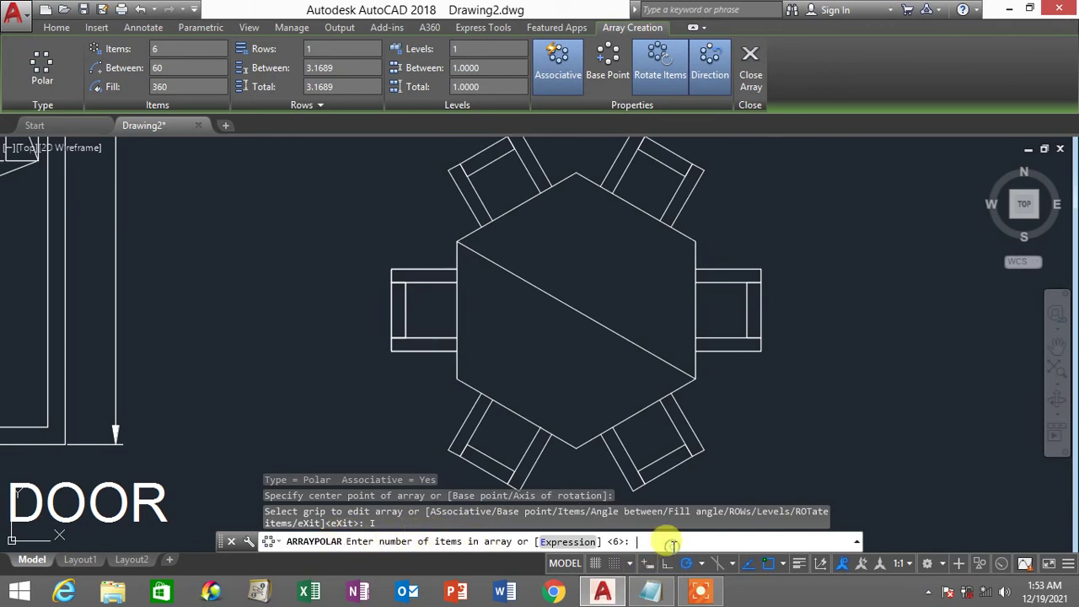
text(6)
key(Return)
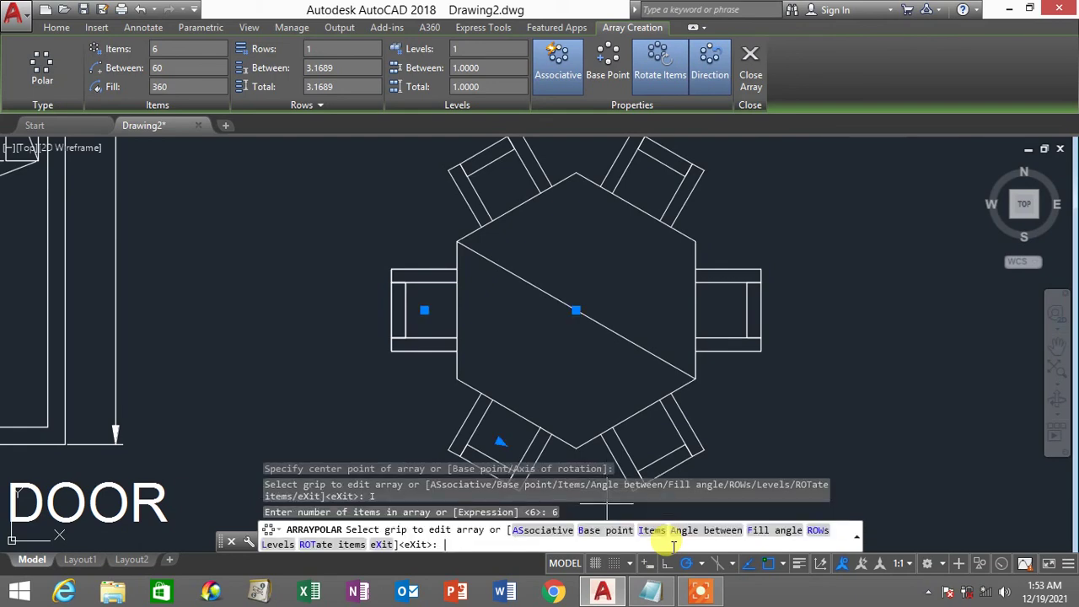
key(Return)
Draw a closed right triangle with a horizontal upper edge and a vertical right edge, to the right of the four small circles.
scroll(713, 358, down, 5)
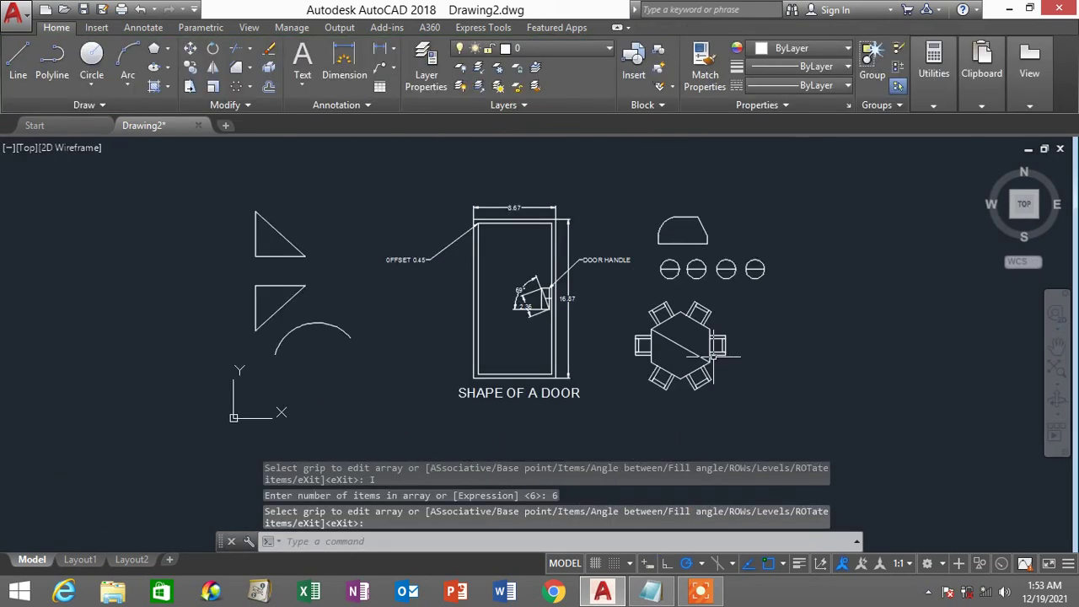
scroll(712, 357, up, 2)
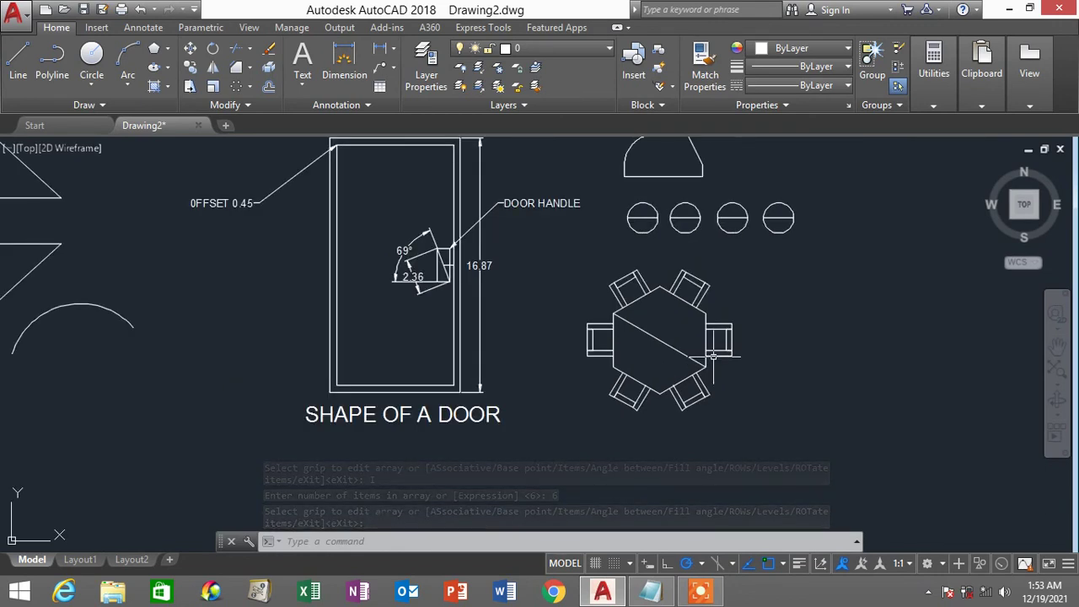
middle_drag(723, 241, 509, 333)
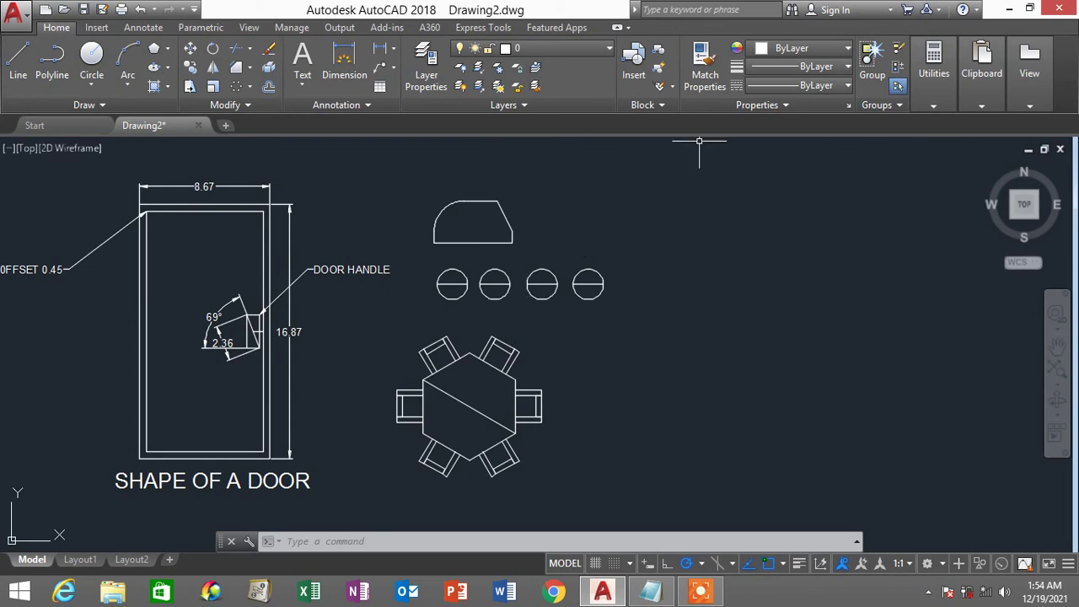
text(L)
key(Return)
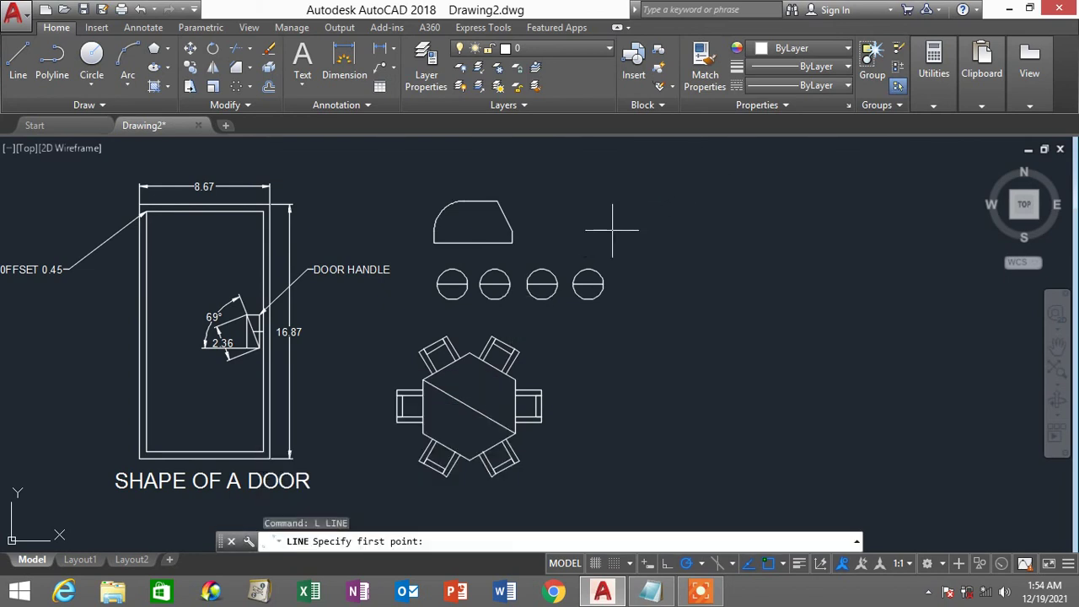
click(613, 229)
click(771, 229)
click(772, 329)
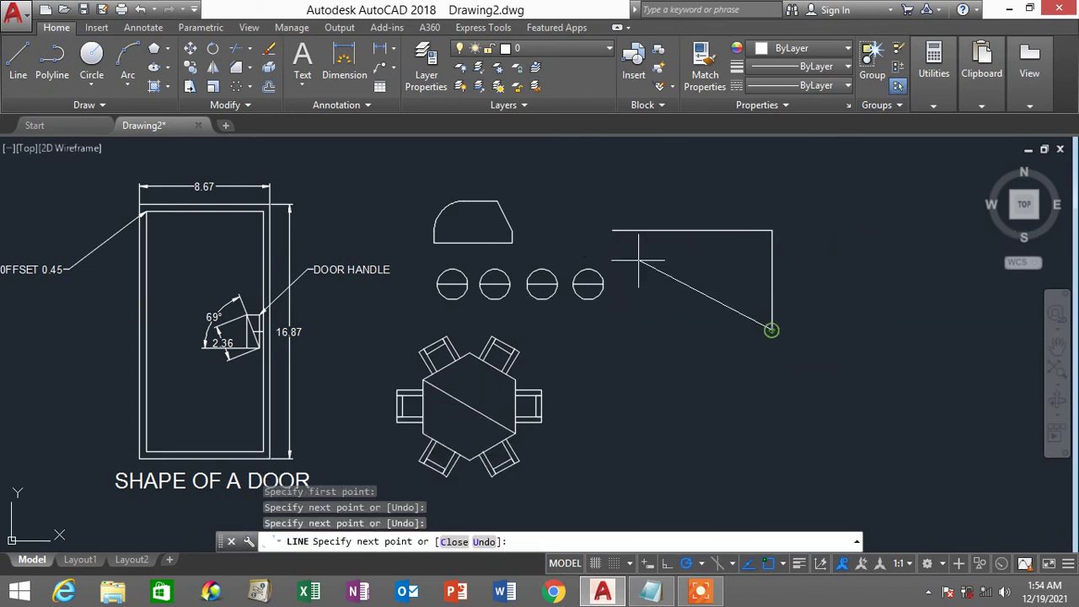
click(615, 232)
key(Return)
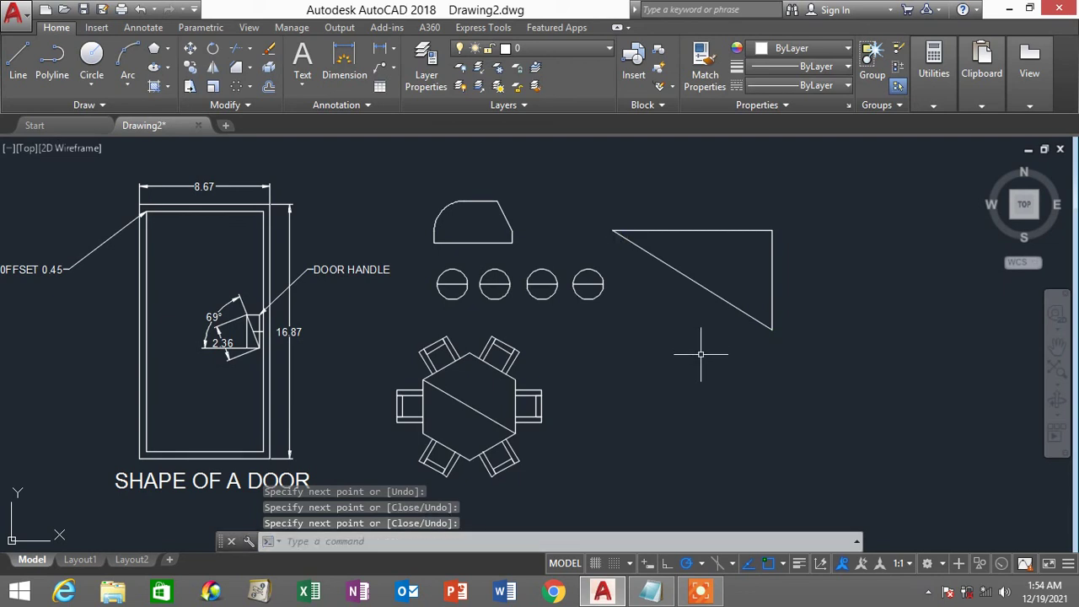
Draw a circle just below the triangle's sloping edge.
text(c)
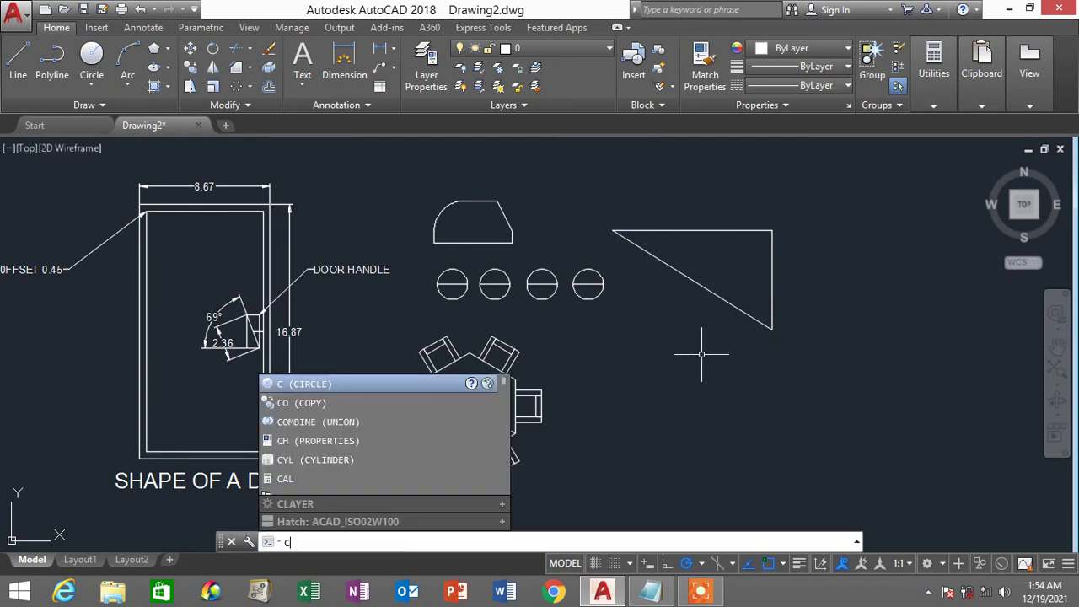
key(Return)
click(709, 356)
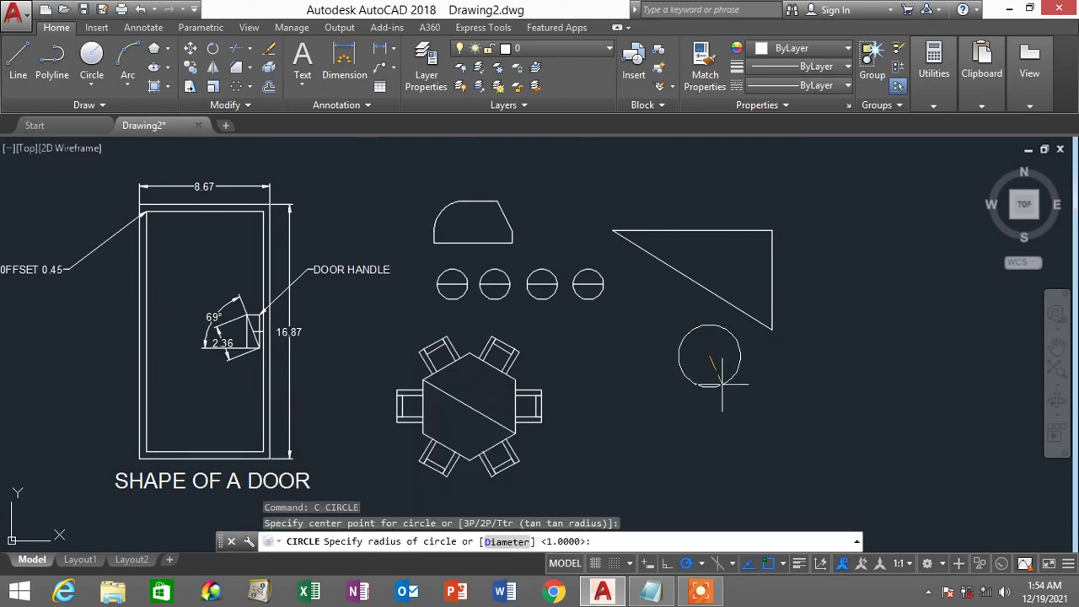
click(706, 325)
Copy the new circle from its centre to two spots horizontally to its right, forming a row of three.
text(co)
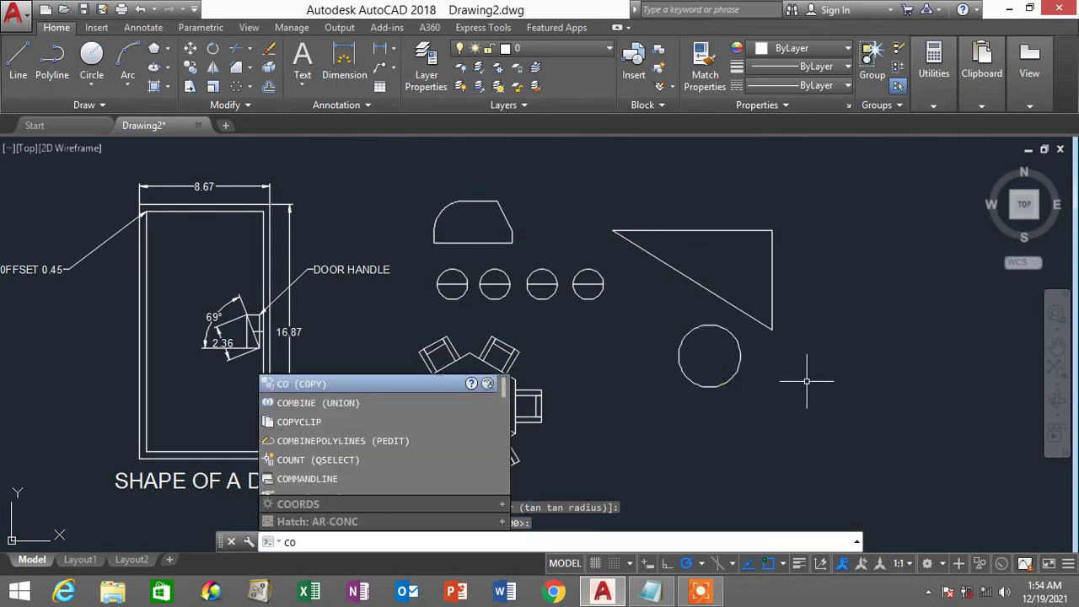
key(Return)
click(774, 375)
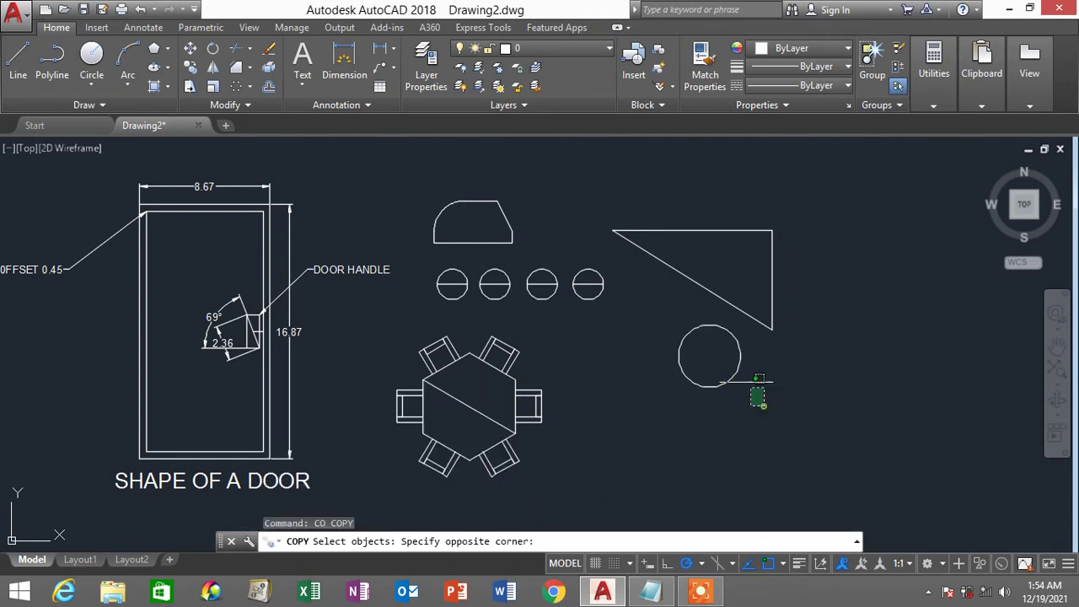
click(725, 406)
key(Return)
click(710, 356)
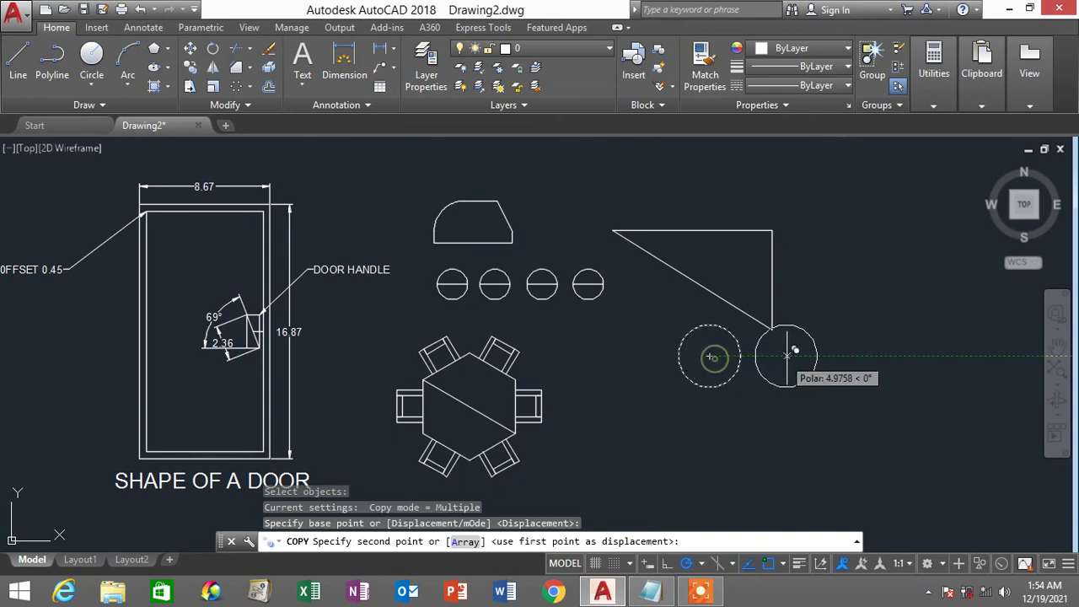
click(799, 356)
click(893, 356)
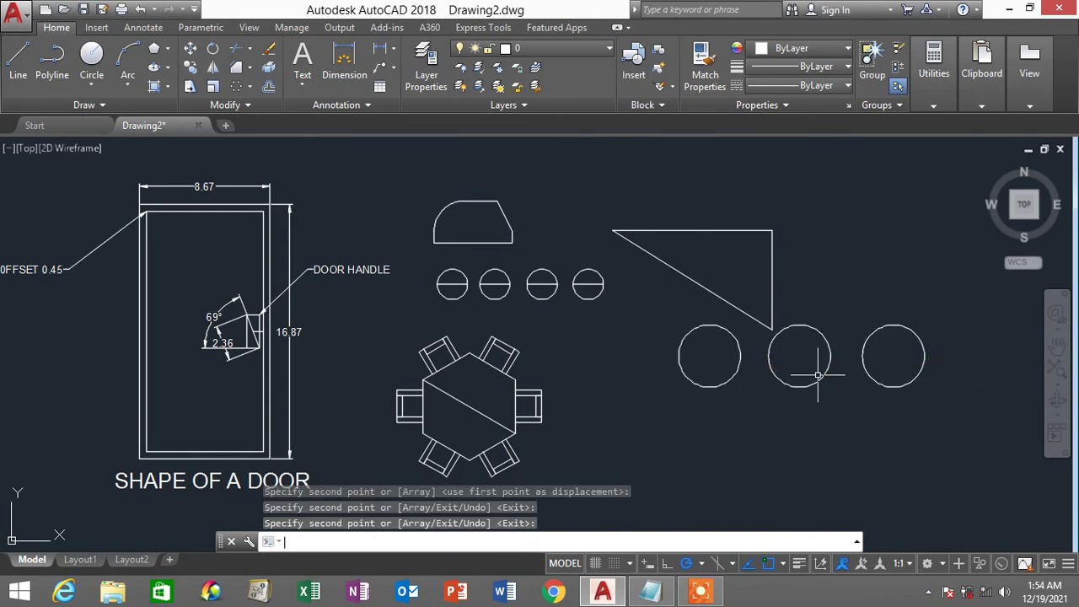
key(Return)
Move the row of three circles straight up to just above the triangle.
text(m)
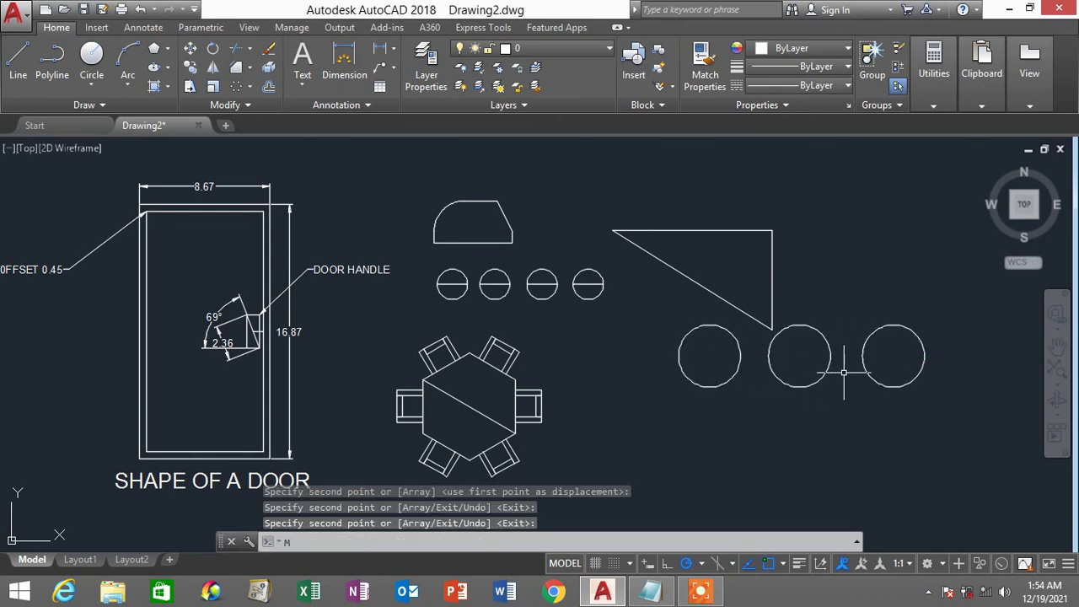
key(Return)
click(945, 396)
click(662, 347)
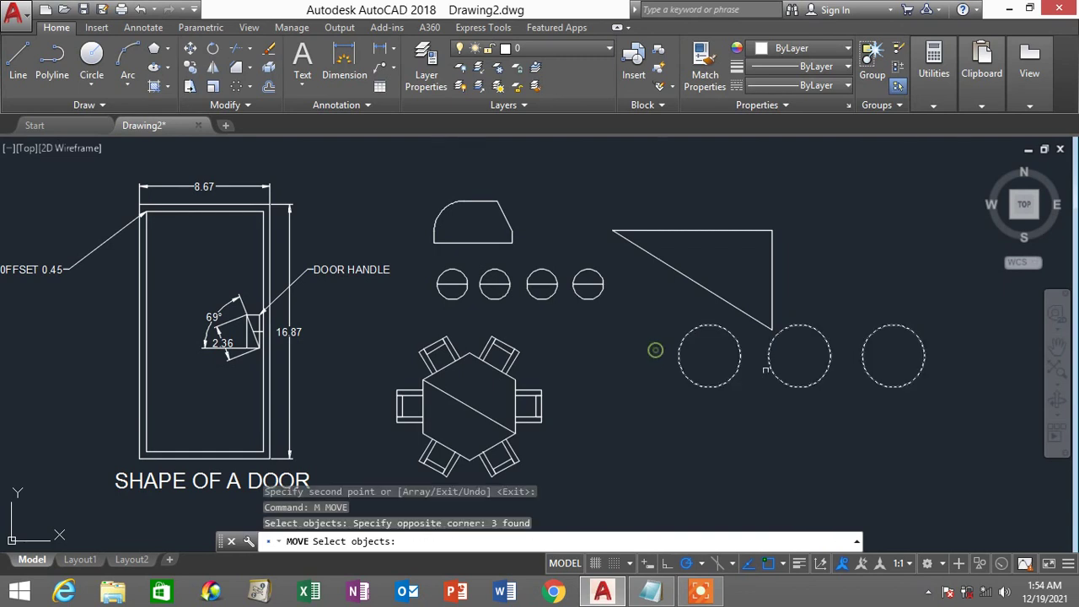
key(Return)
click(893, 356)
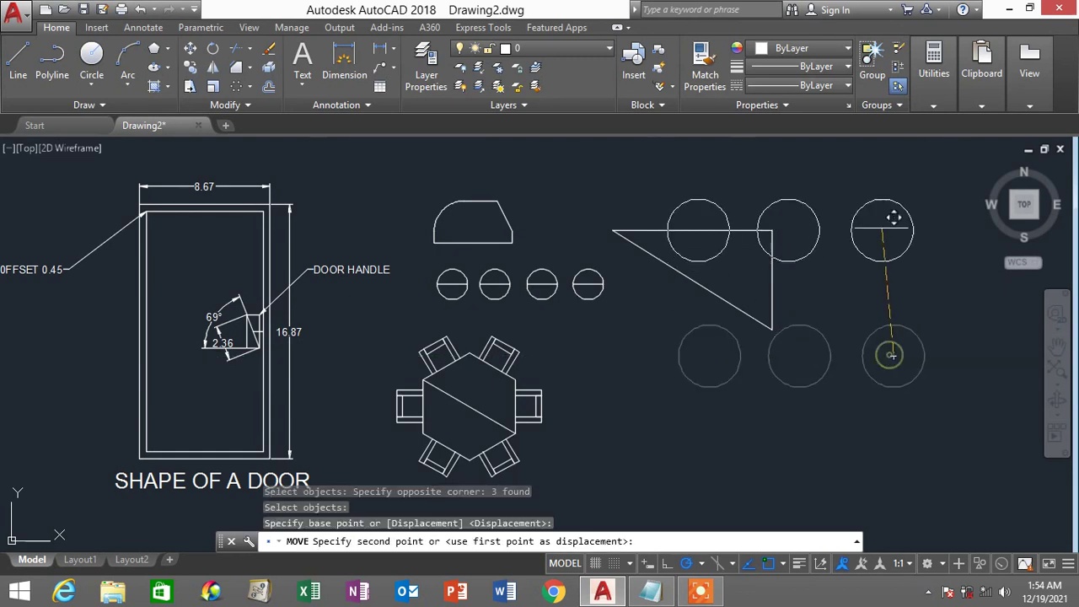
click(894, 196)
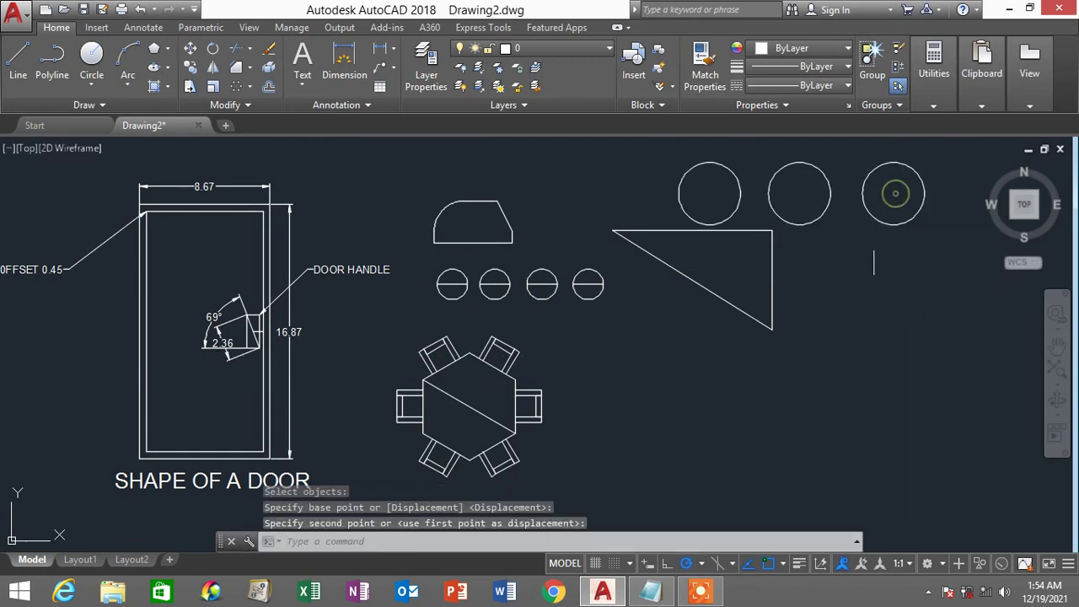
key(Escape)
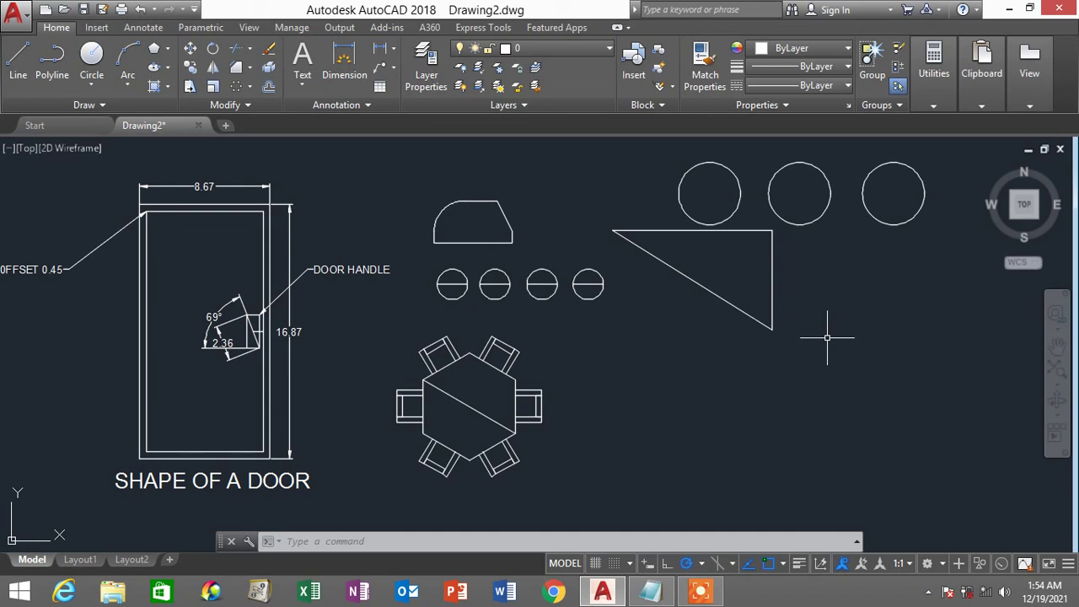
Add multiline text reading PROJECT TITLE in the empty area below the triangle.
text(T)
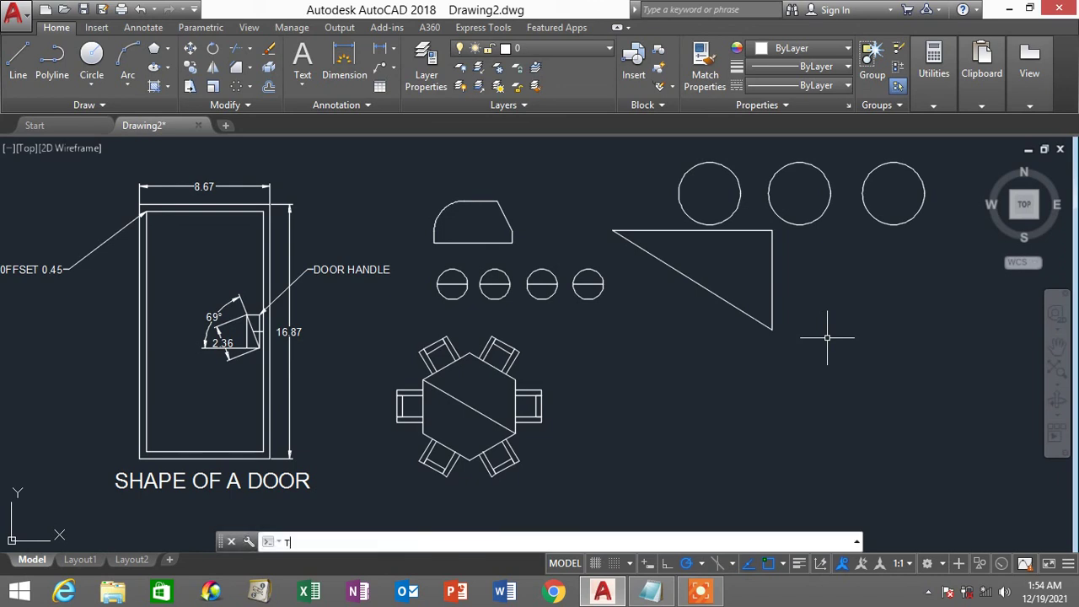
key(Return)
click(619, 362)
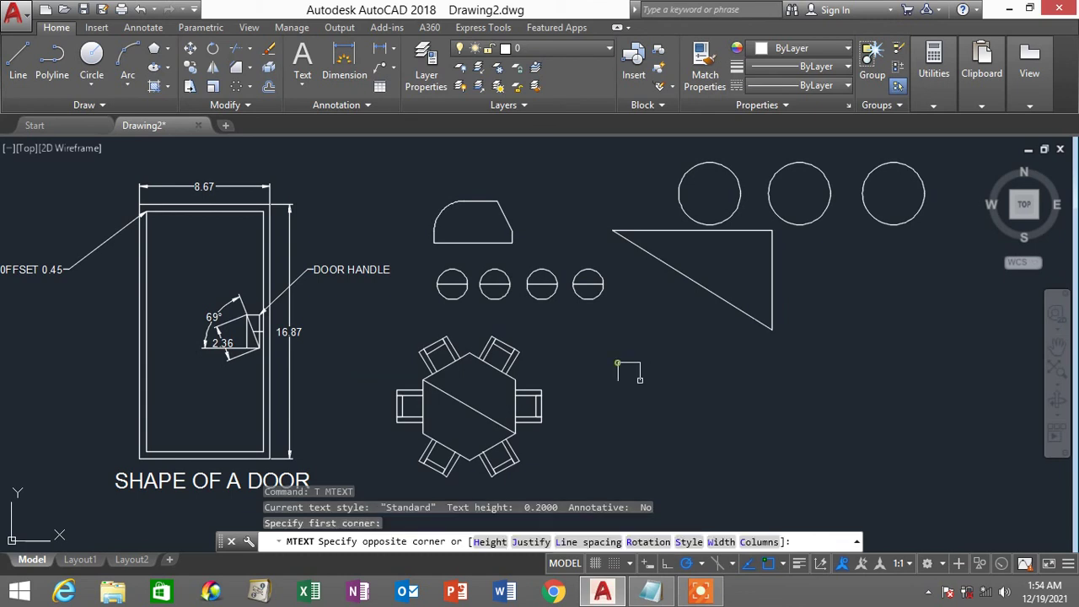
click(886, 419)
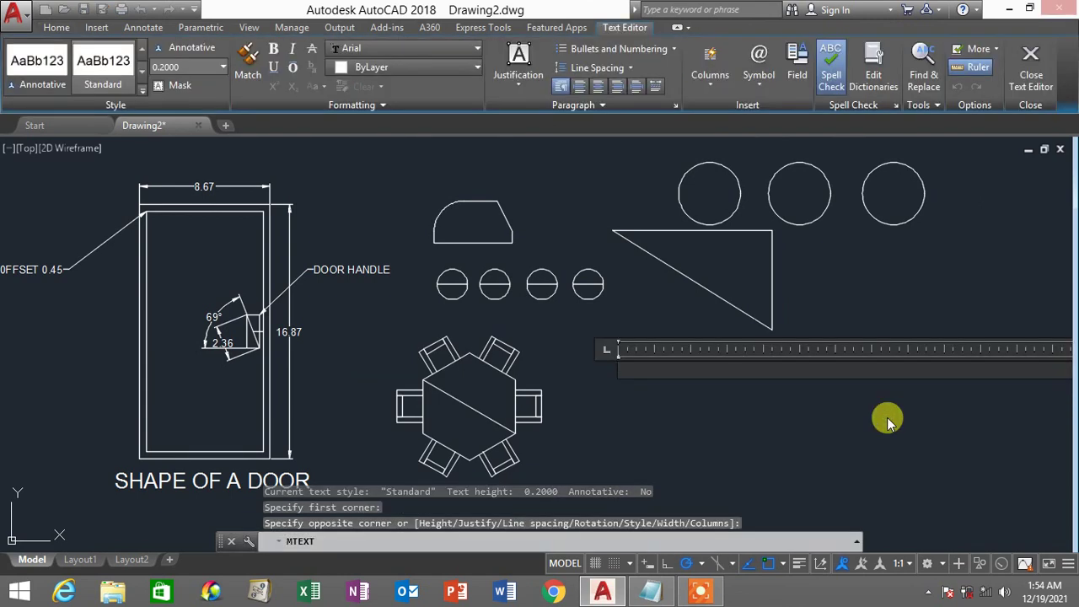
text(PROJECT TITLE)
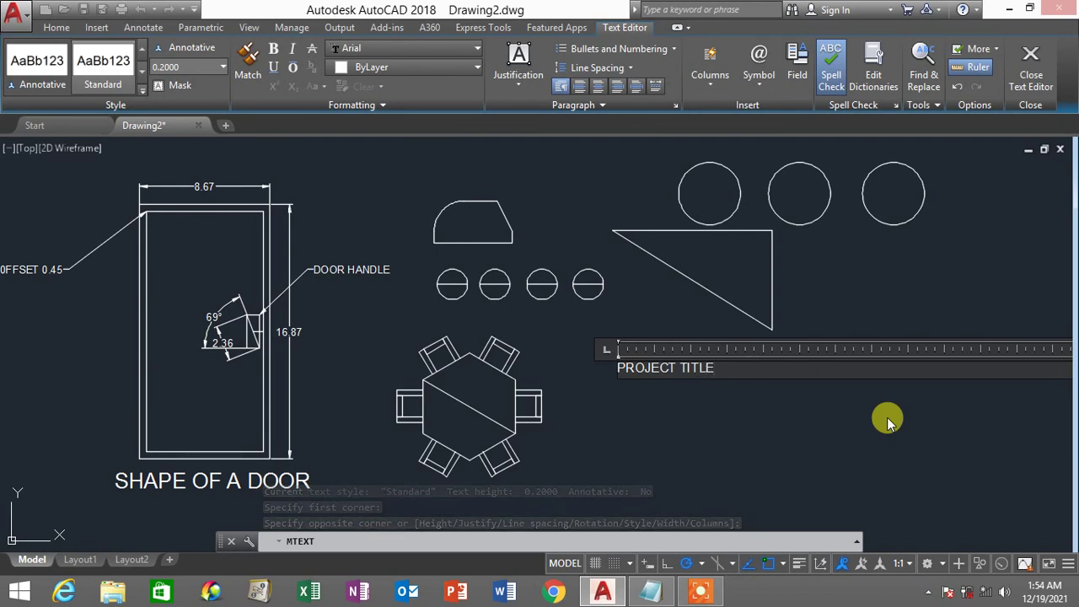
Set the height of the PROJECT TITLE text to 1.
drag(723, 368, 503, 379)
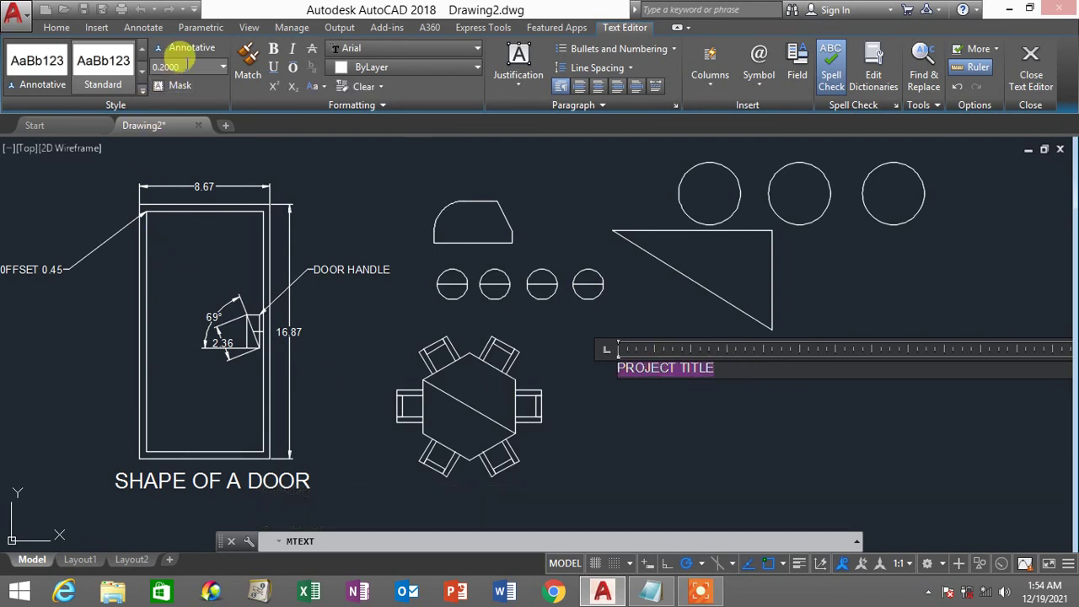
click(187, 66)
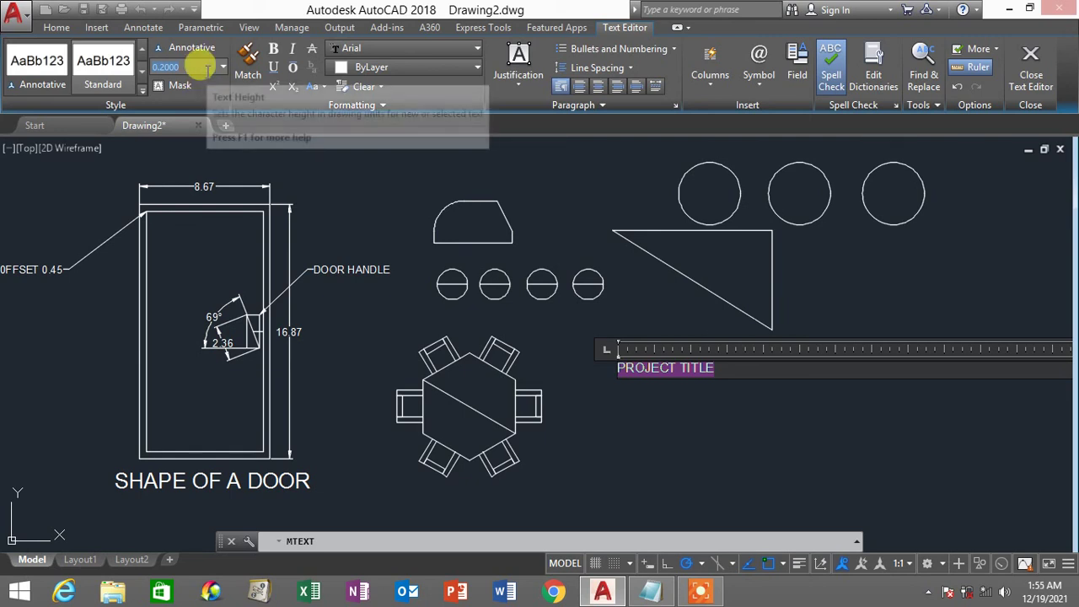
text(1)
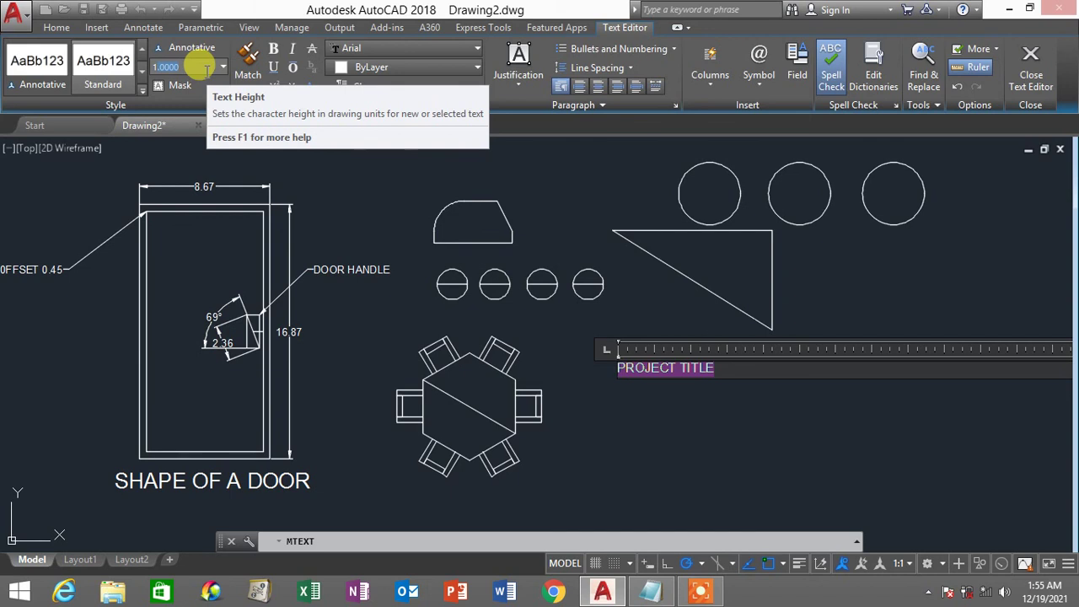
Apply the entered height of 1 to the PROJECT TITLE text and finish editing it.
key(Return)
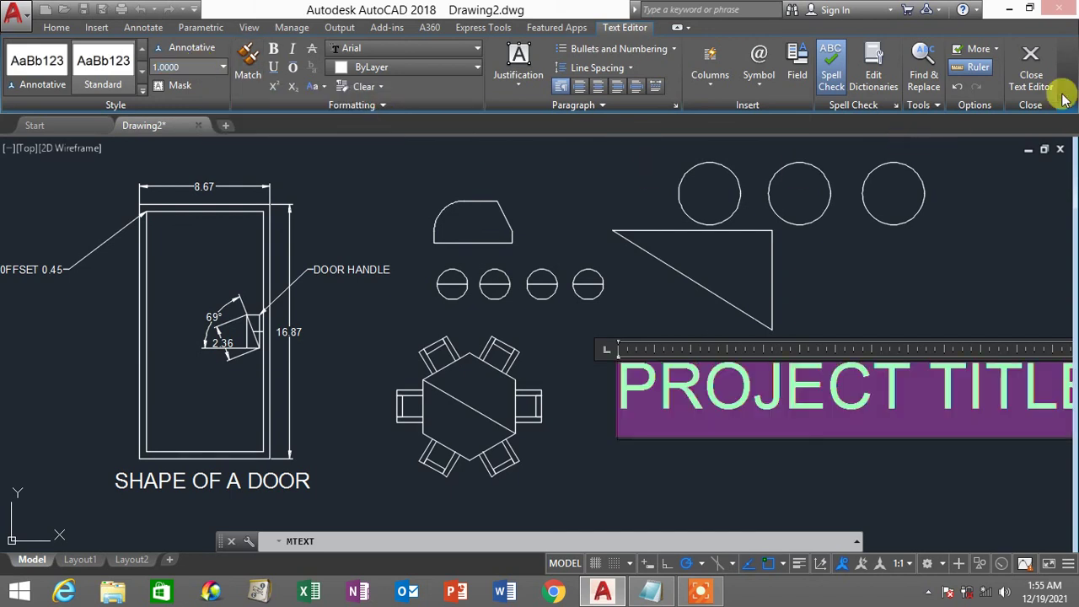
click(1039, 57)
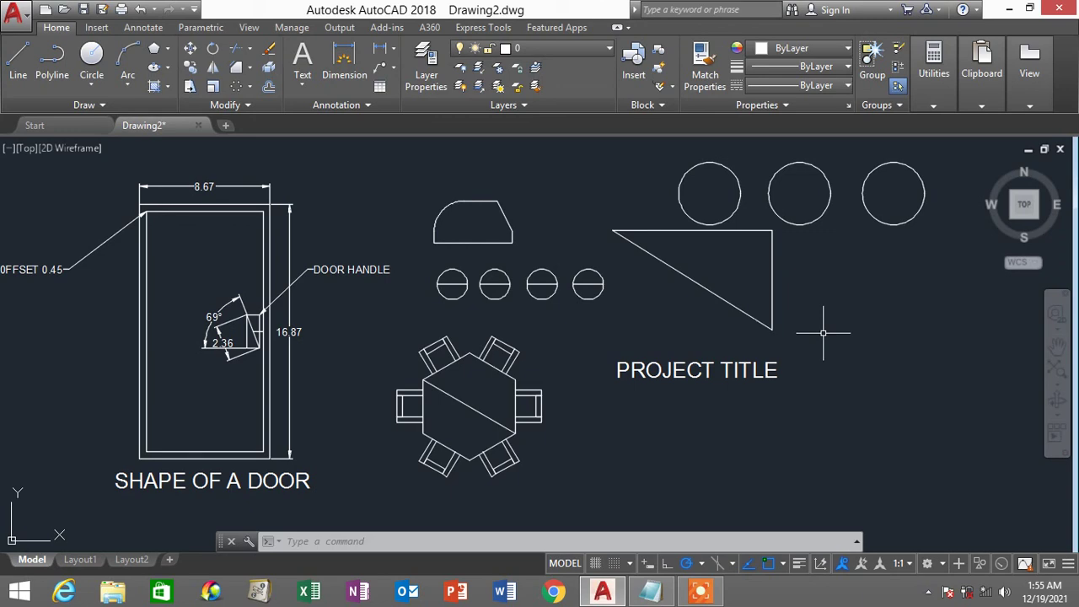
Switch to the Notepad notes and highlight the shortcut command list from L = LINE to AR = ARRAY for review.
click(651, 590)
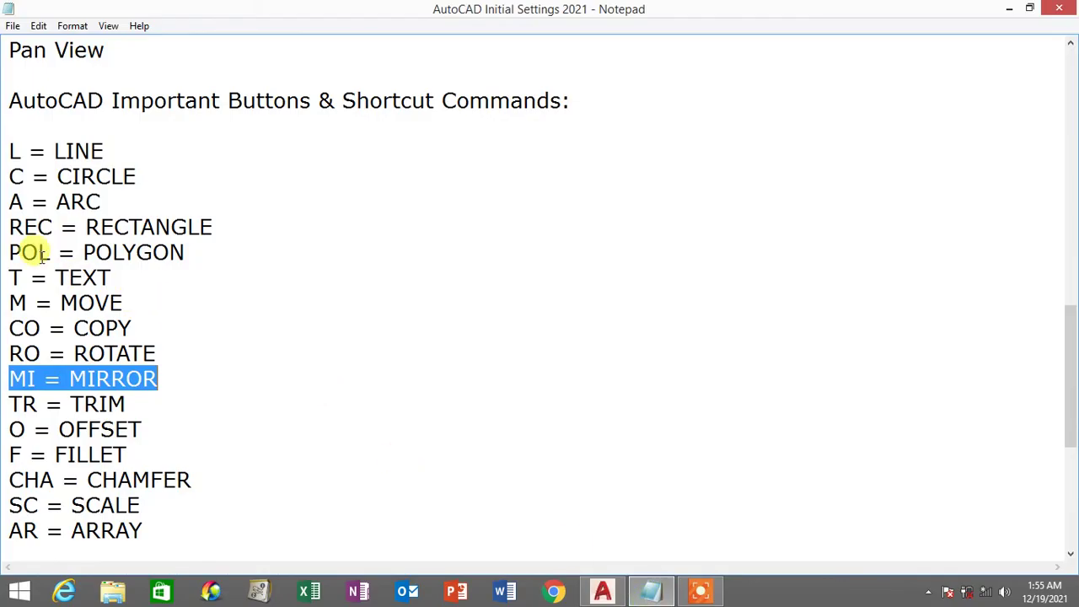
drag(10, 151, 224, 528)
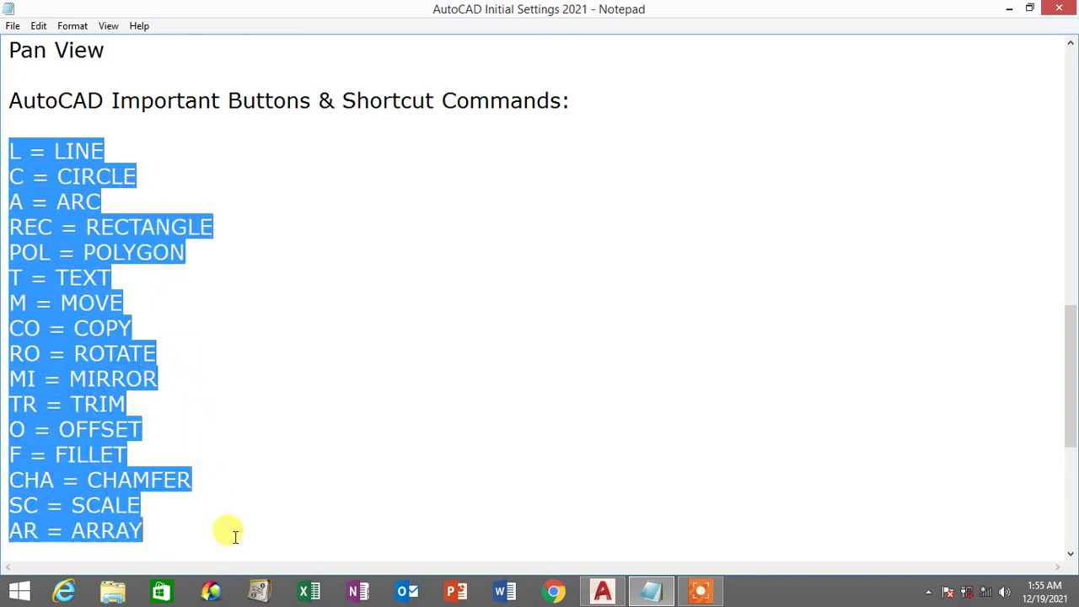
click(207, 432)
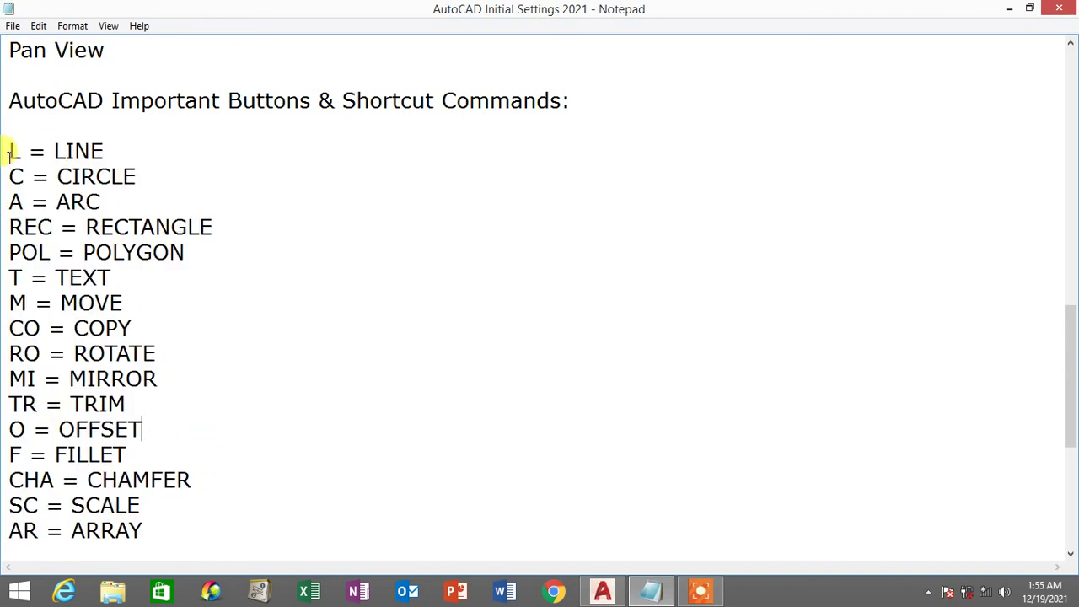
drag(11, 151, 220, 540)
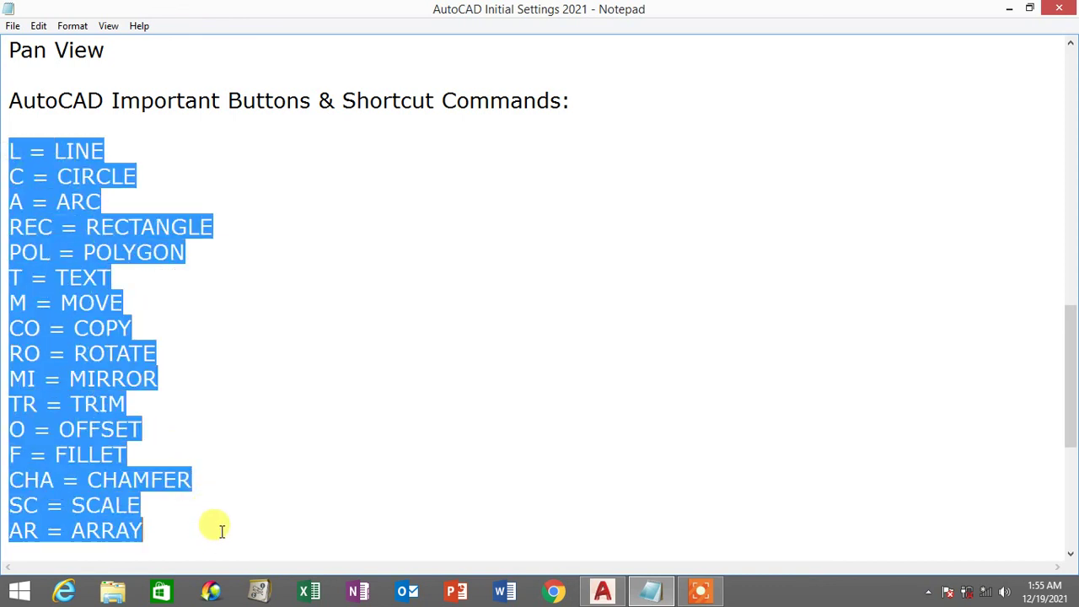
Return to AutoCAD, browse the command aliases in the Alias Editor down to the REC entries, and close it without changes.
click(602, 592)
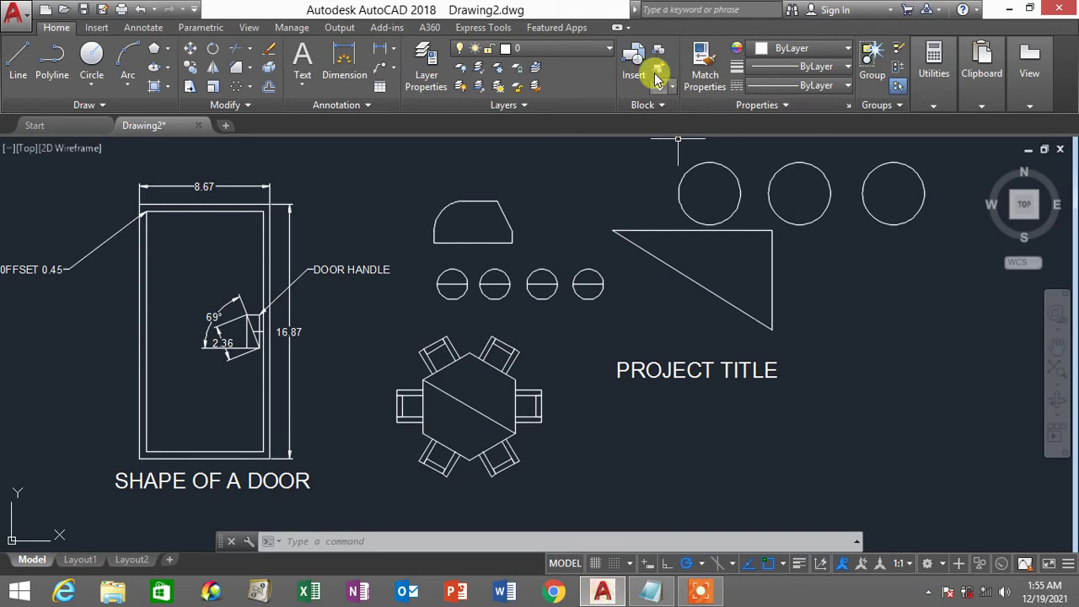
click(489, 28)
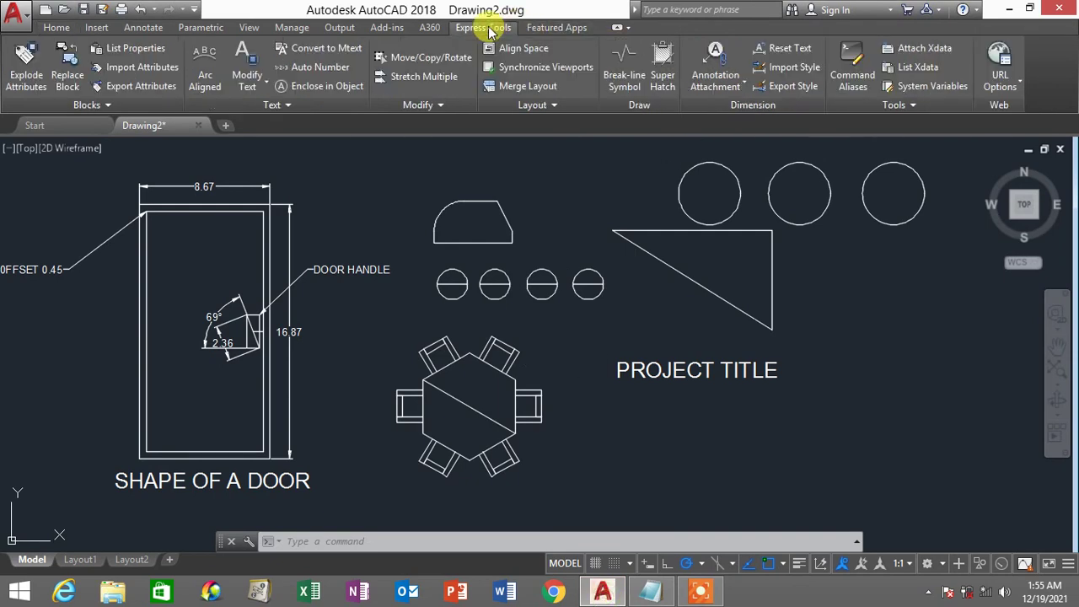
click(853, 74)
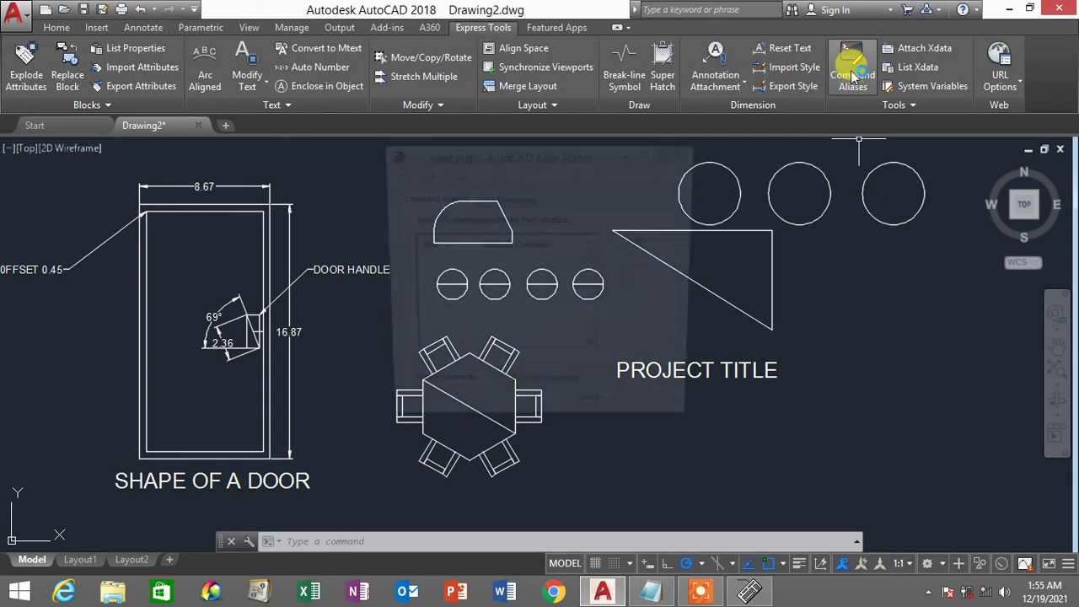
drag(597, 263, 595, 320)
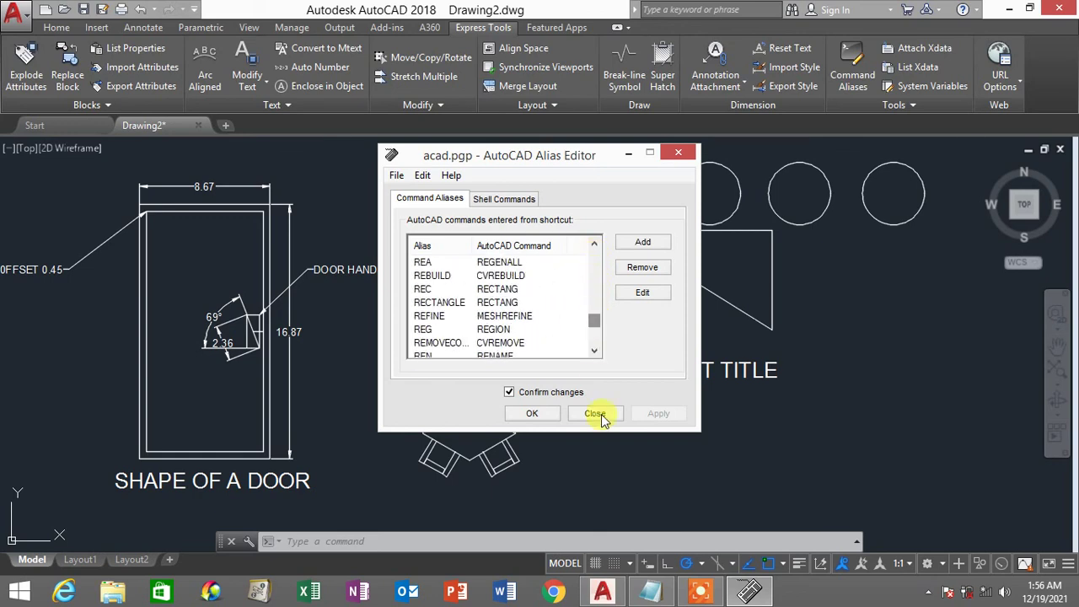
click(595, 413)
scroll(639, 373, down, 2)
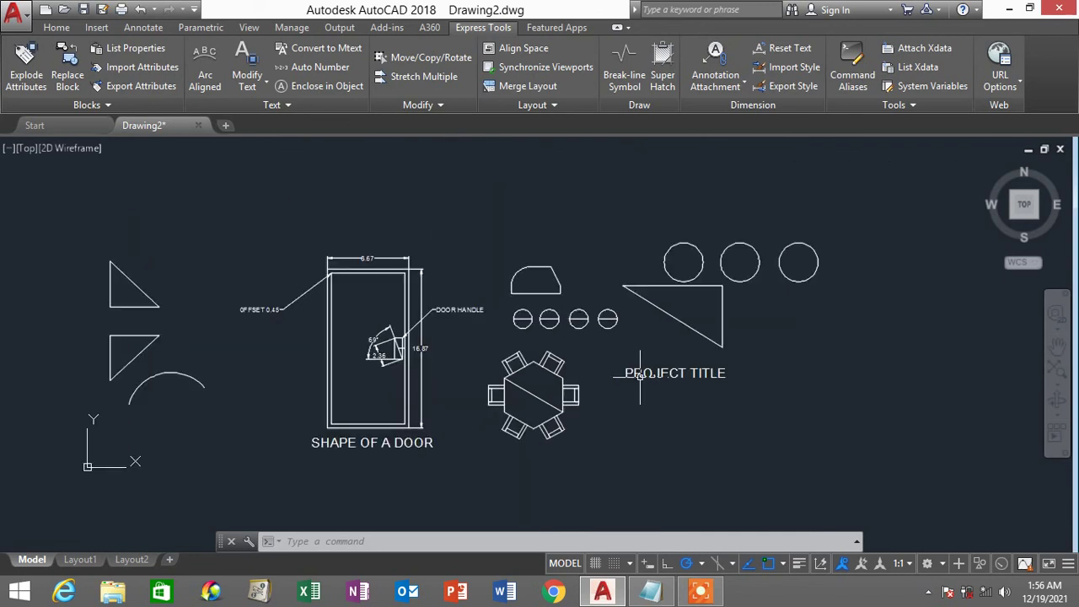
scroll(640, 373, up, 2)
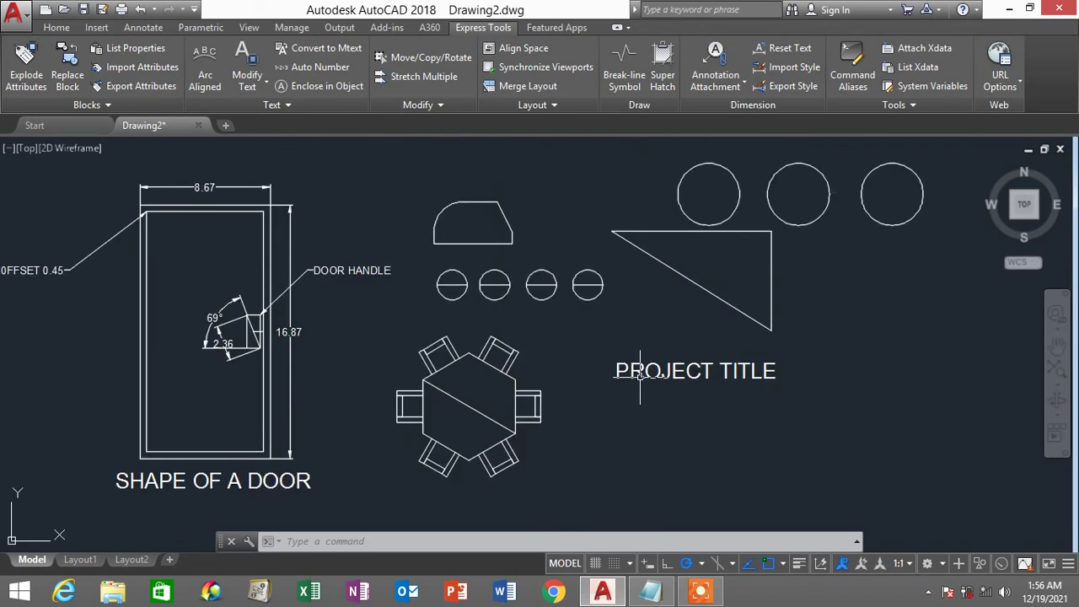